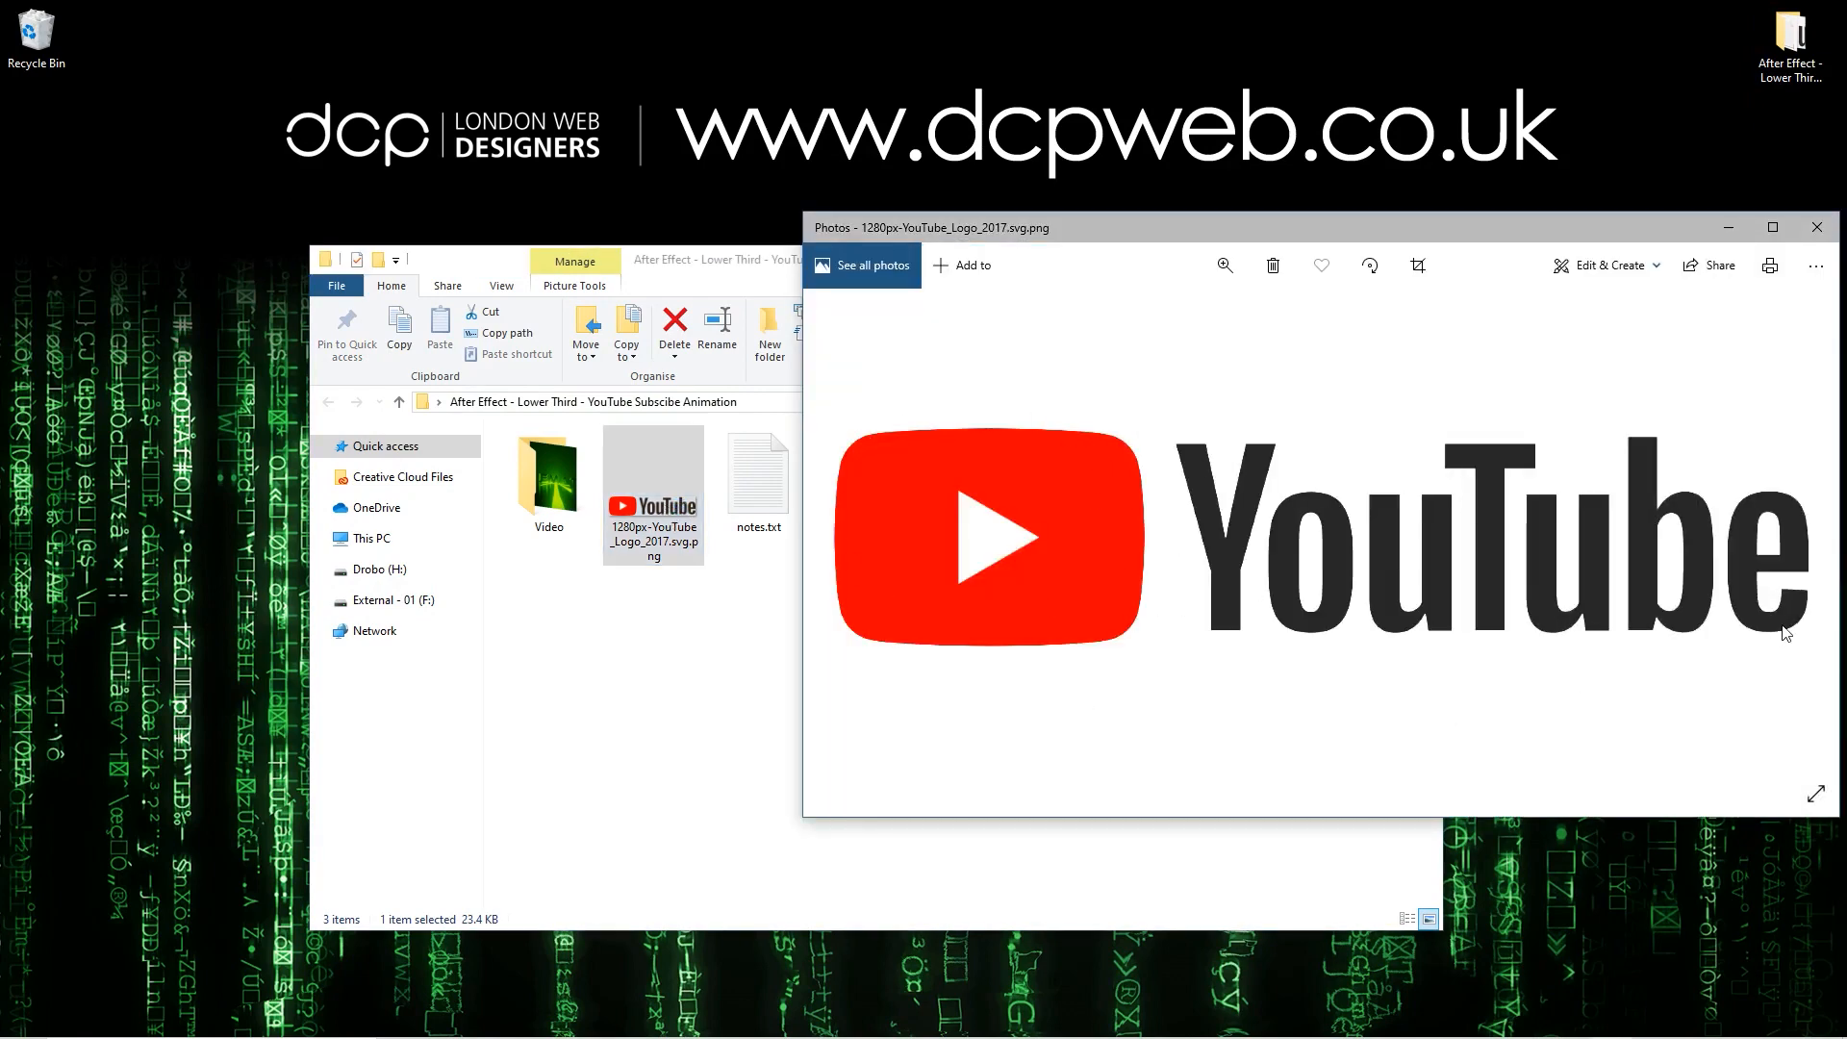
# Step: Open 1280px-YouTube_Logo_2017.svg.png in GIMP and crop it to the red play-button icon, about 411 by 286 px
pyautogui.click(1818, 227)
pyautogui.hotkey('alt', 'Tab')
pyautogui.press('Tab')
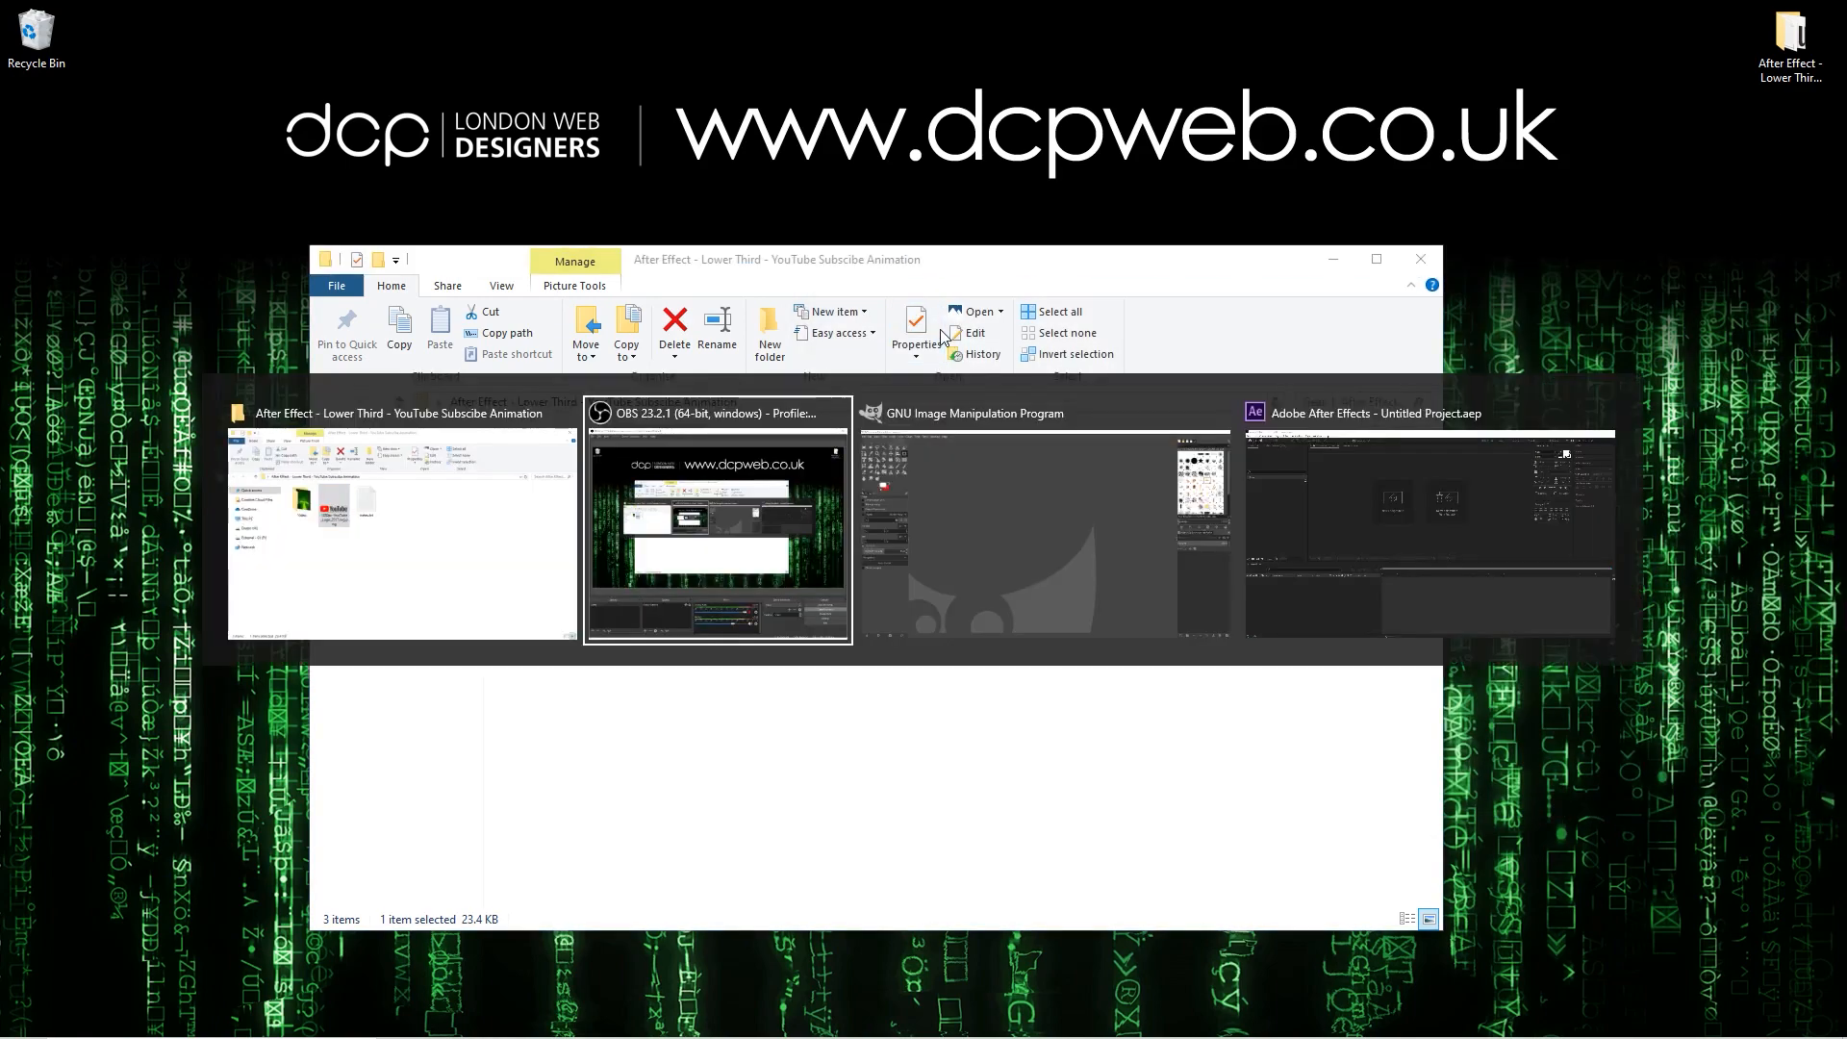
pyautogui.hotkey('alt', 'Tab')
pyautogui.moveTo(642, 496); pyautogui.dragTo(1113, 159)
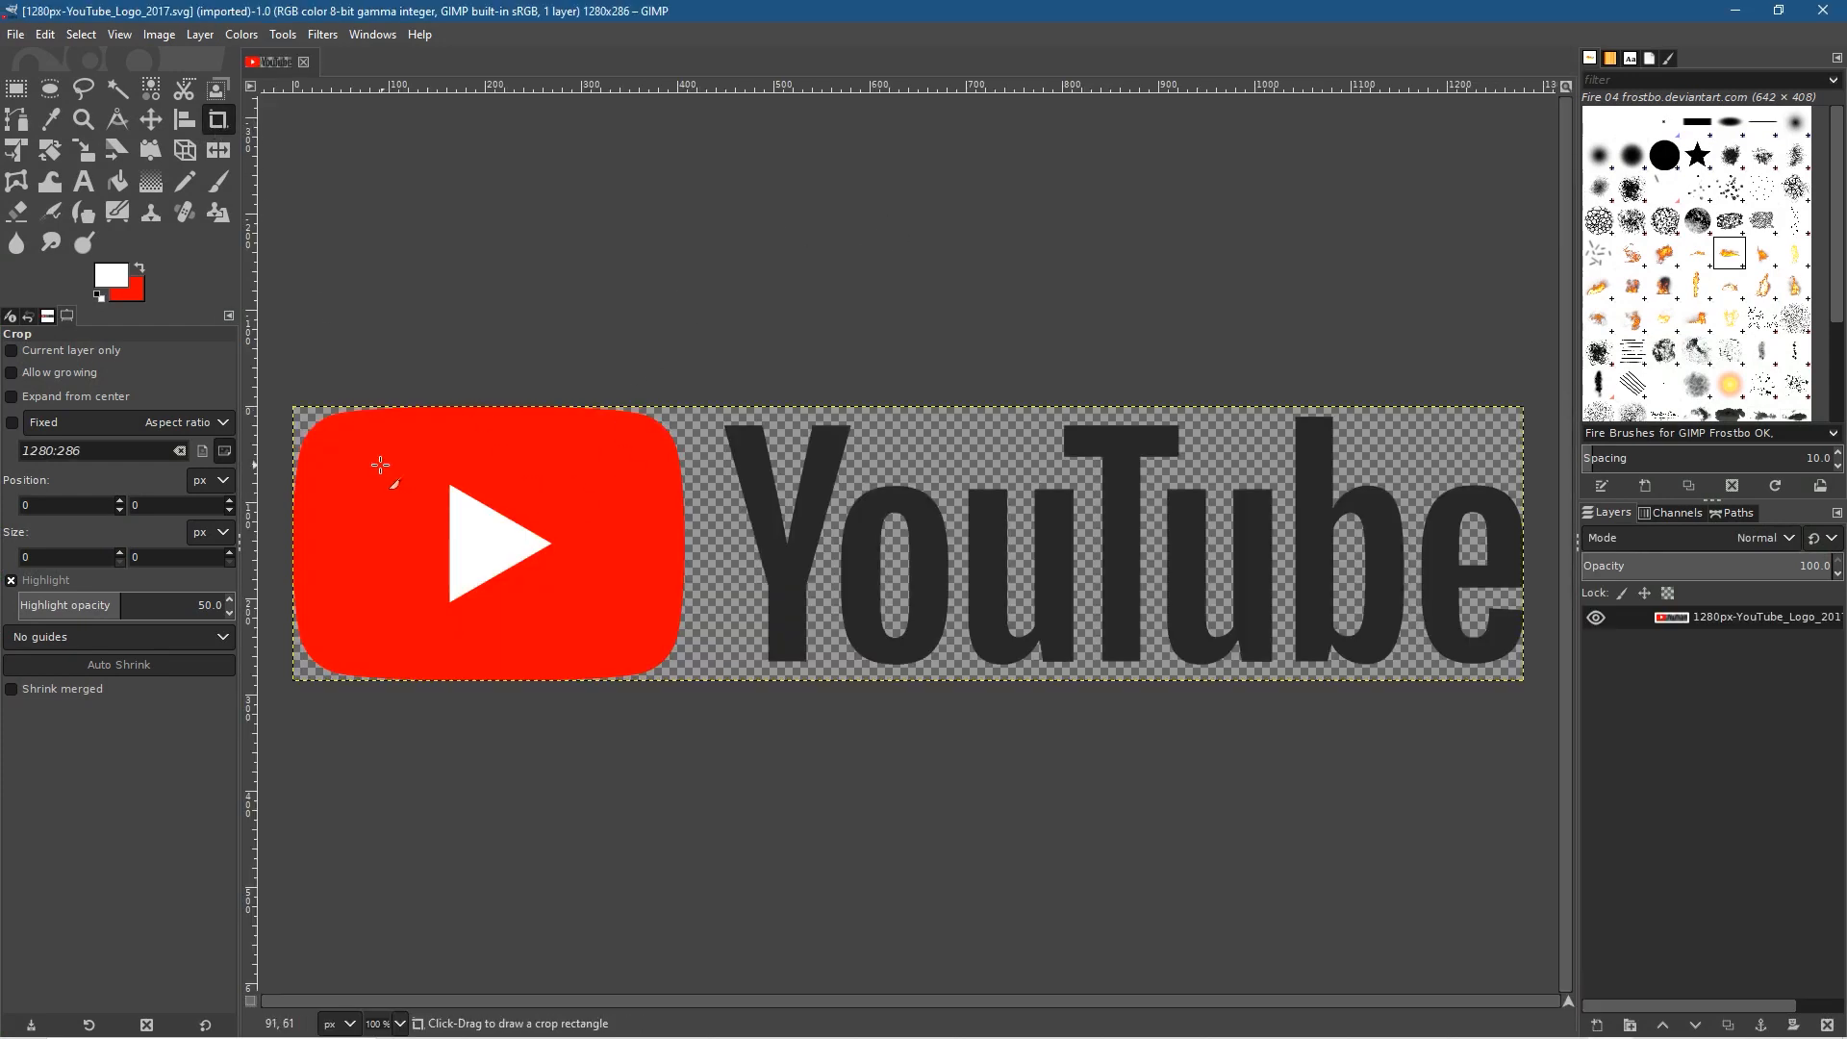
pyautogui.moveTo(281, 397); pyautogui.dragTo(688, 718)
pyautogui.click(488, 514)
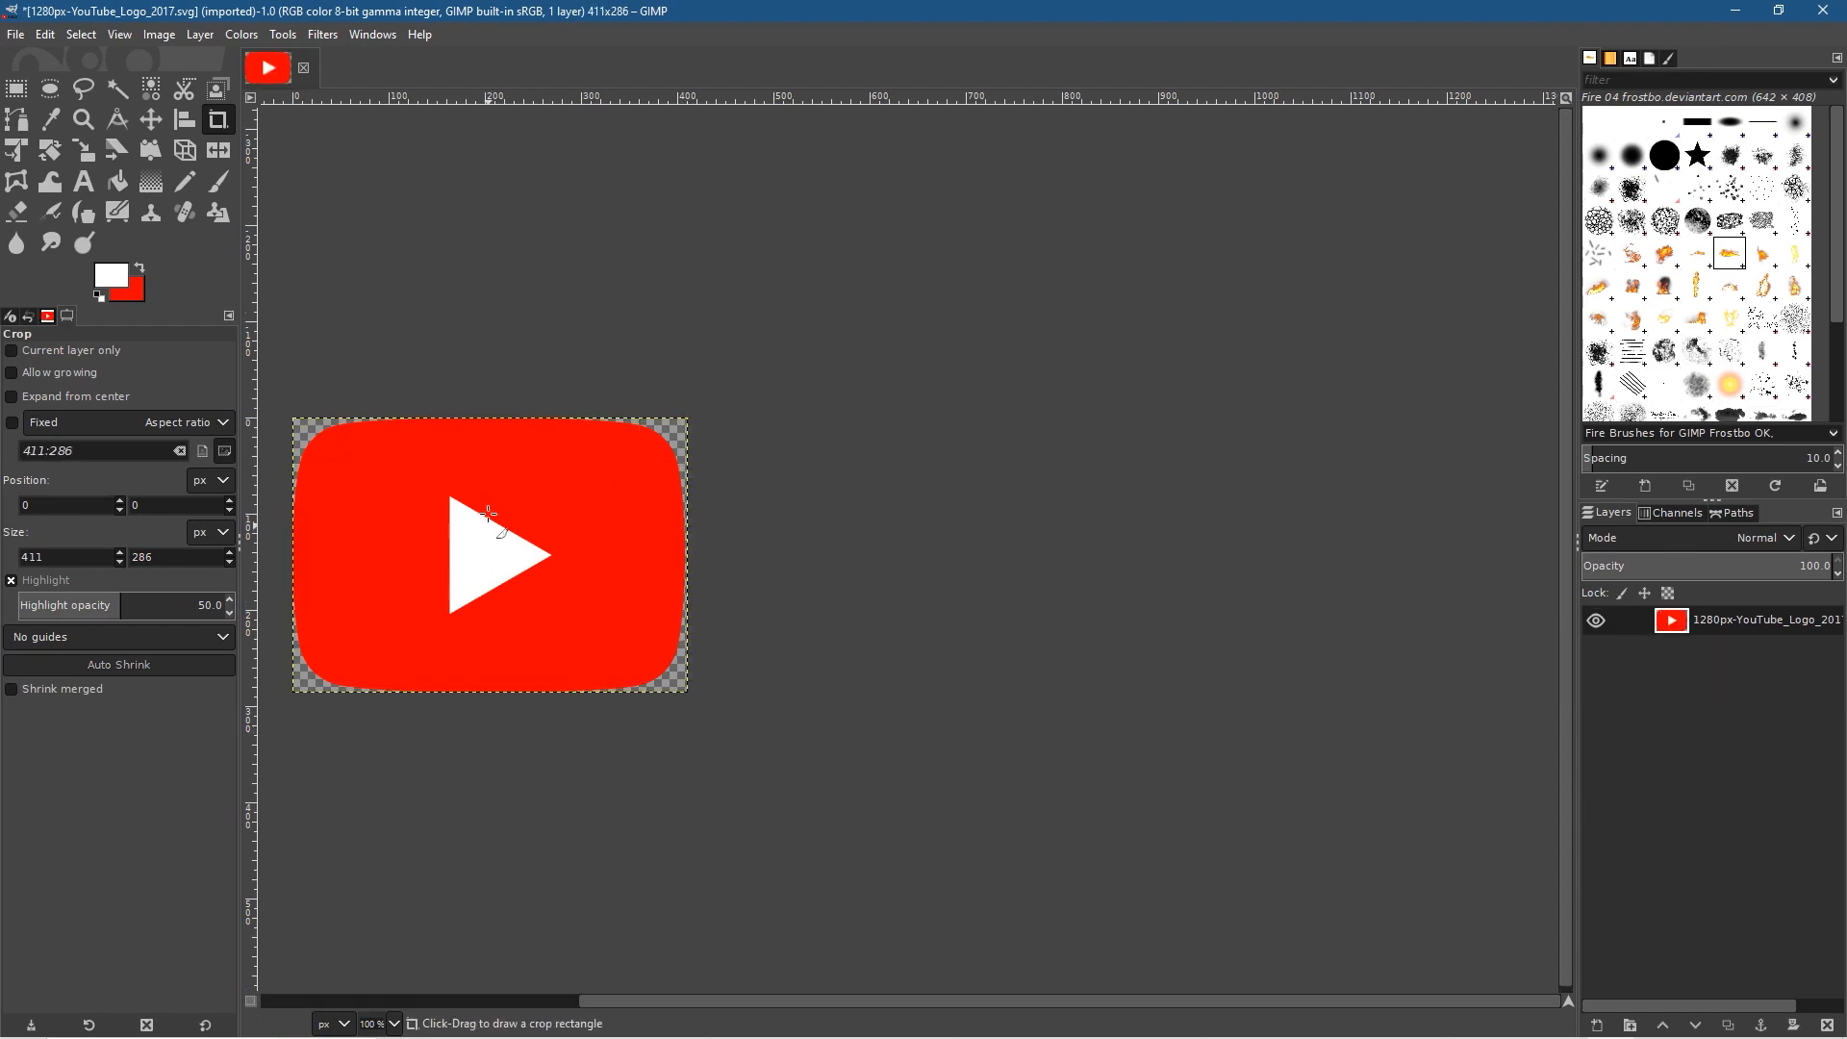
# Step: Export the cropped icon as a PNG, replacing the existing 1280px-YouTube_Logo_2017.svg.png in its project folder
pyautogui.click(16, 34)
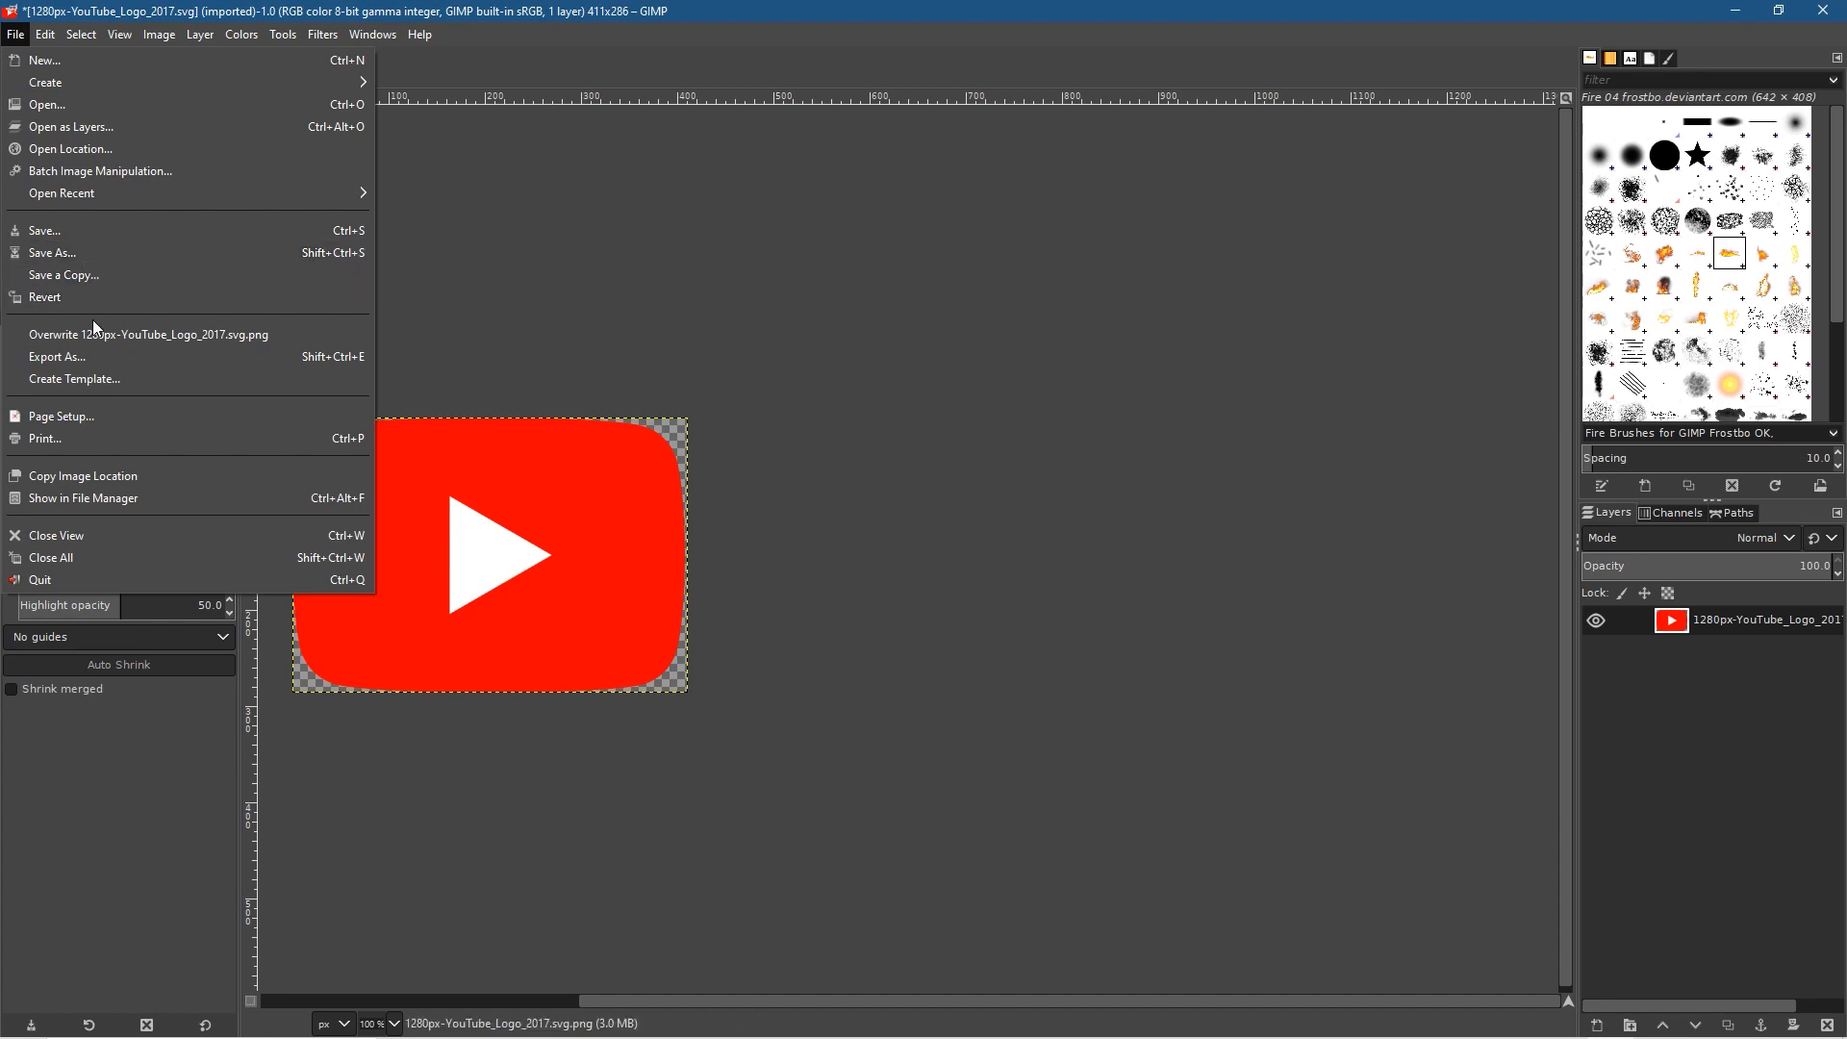
pyautogui.click(98, 358)
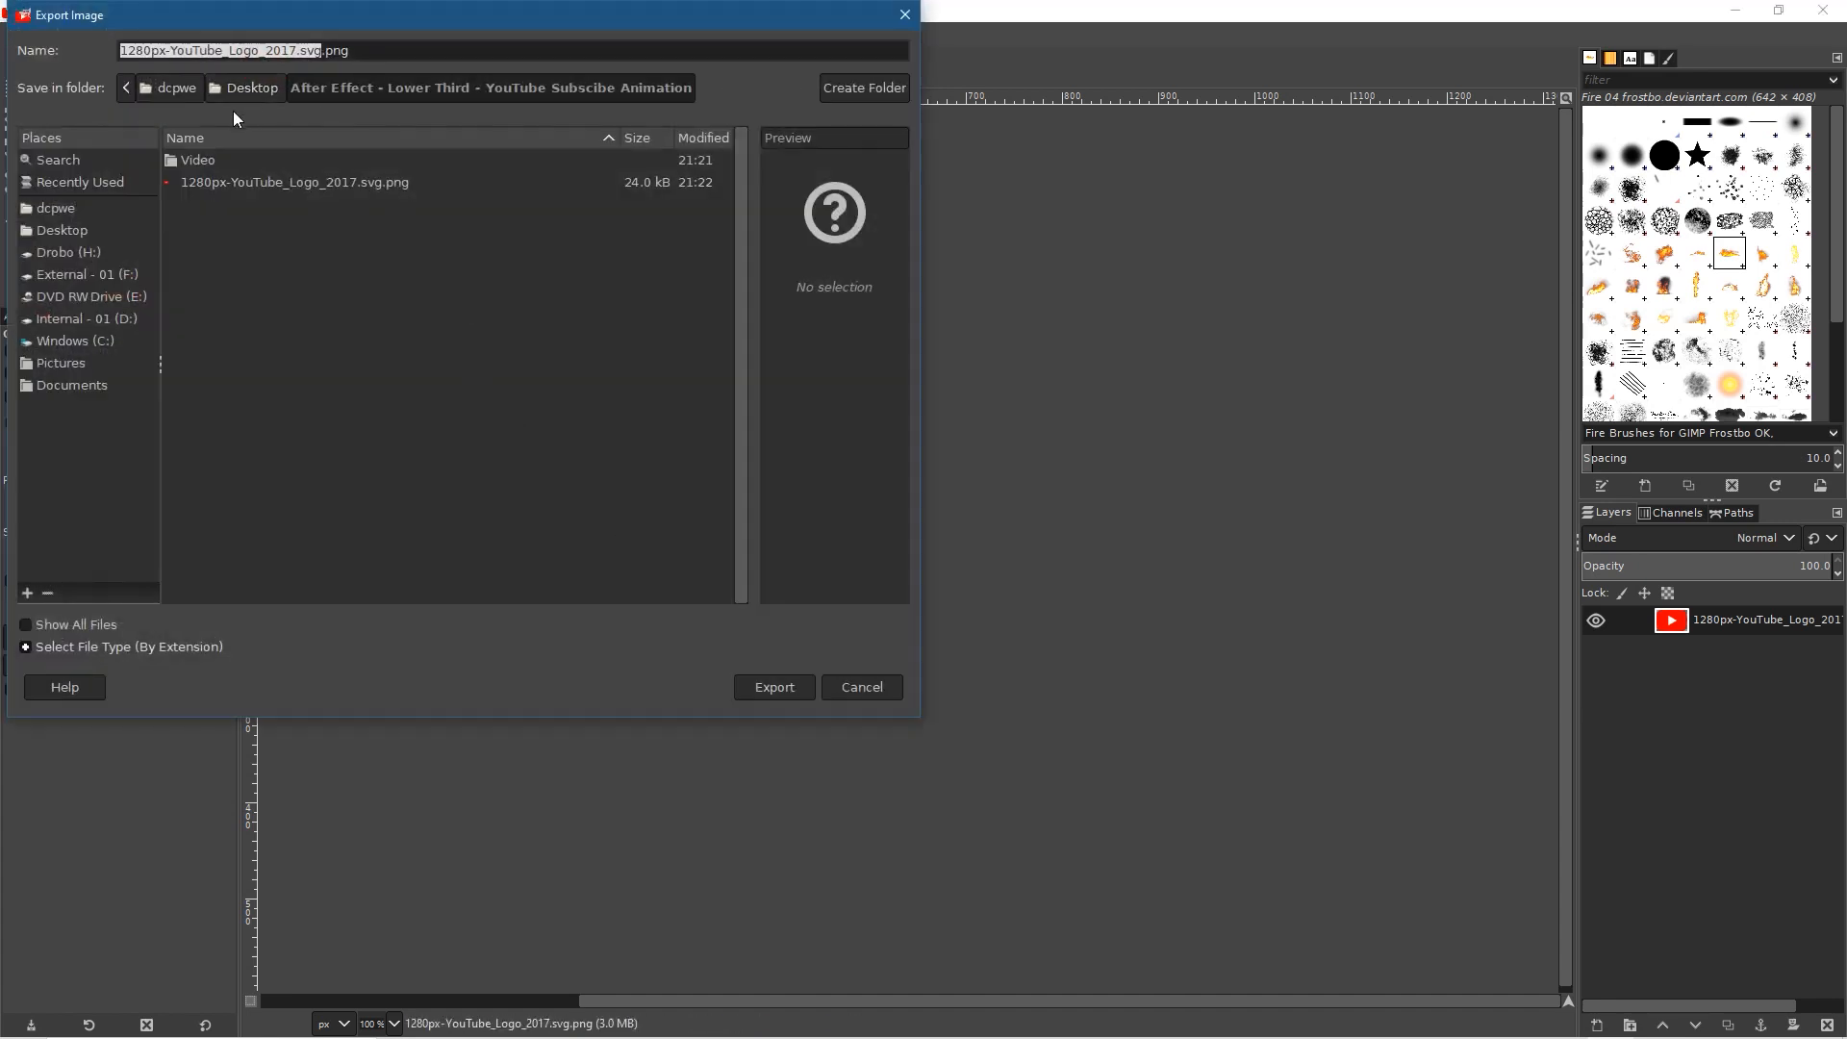
pyautogui.click(775, 687)
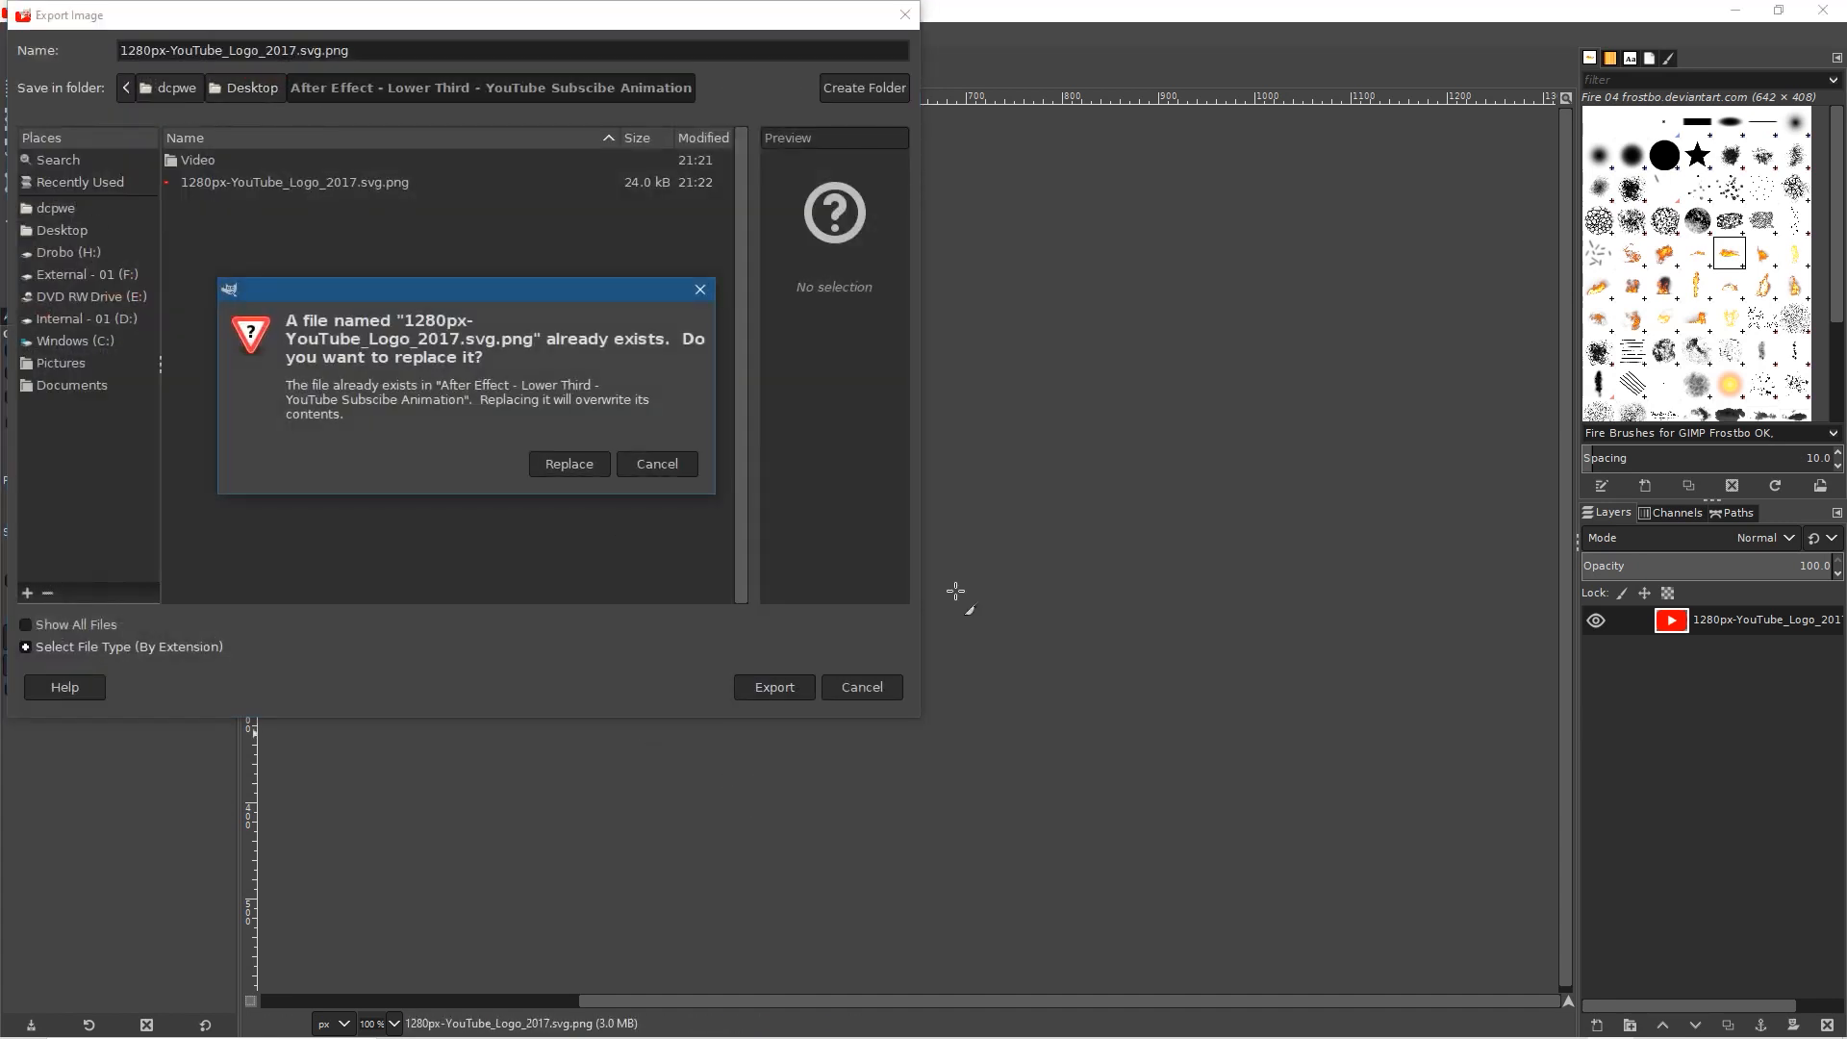
pyautogui.click(580, 469)
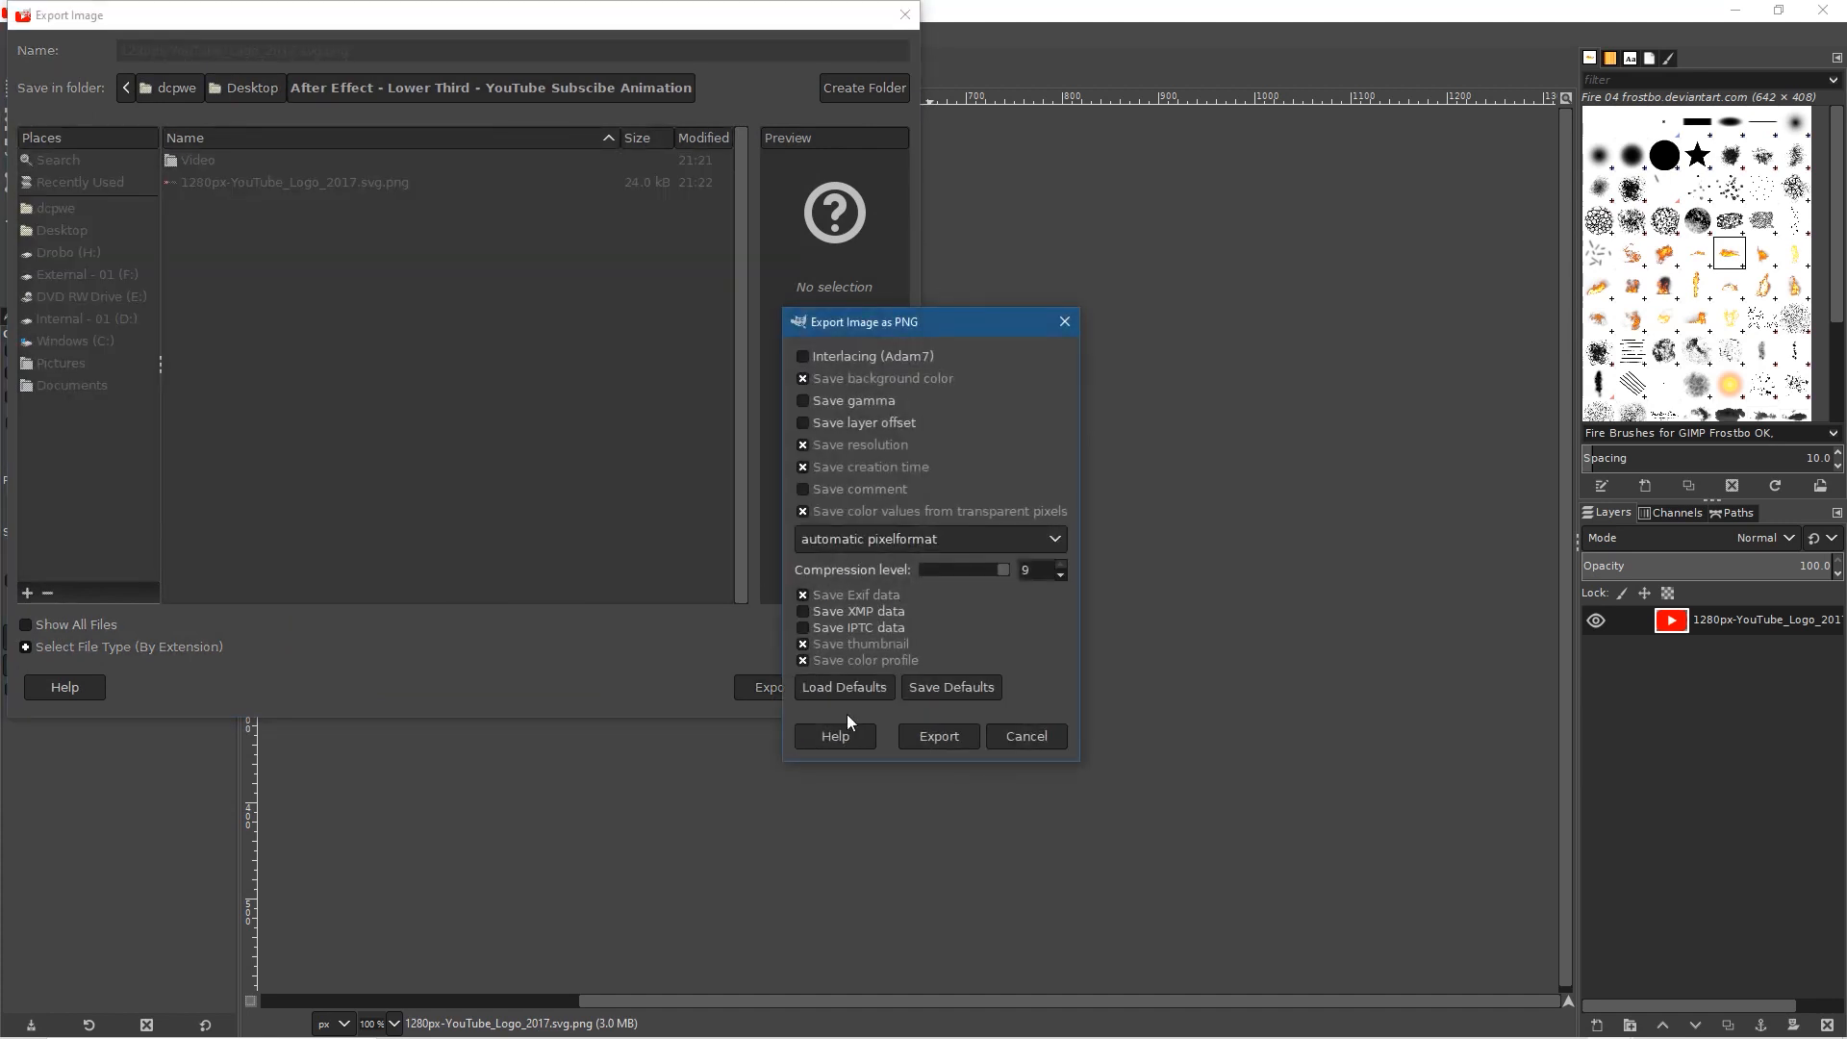
pyautogui.click(942, 737)
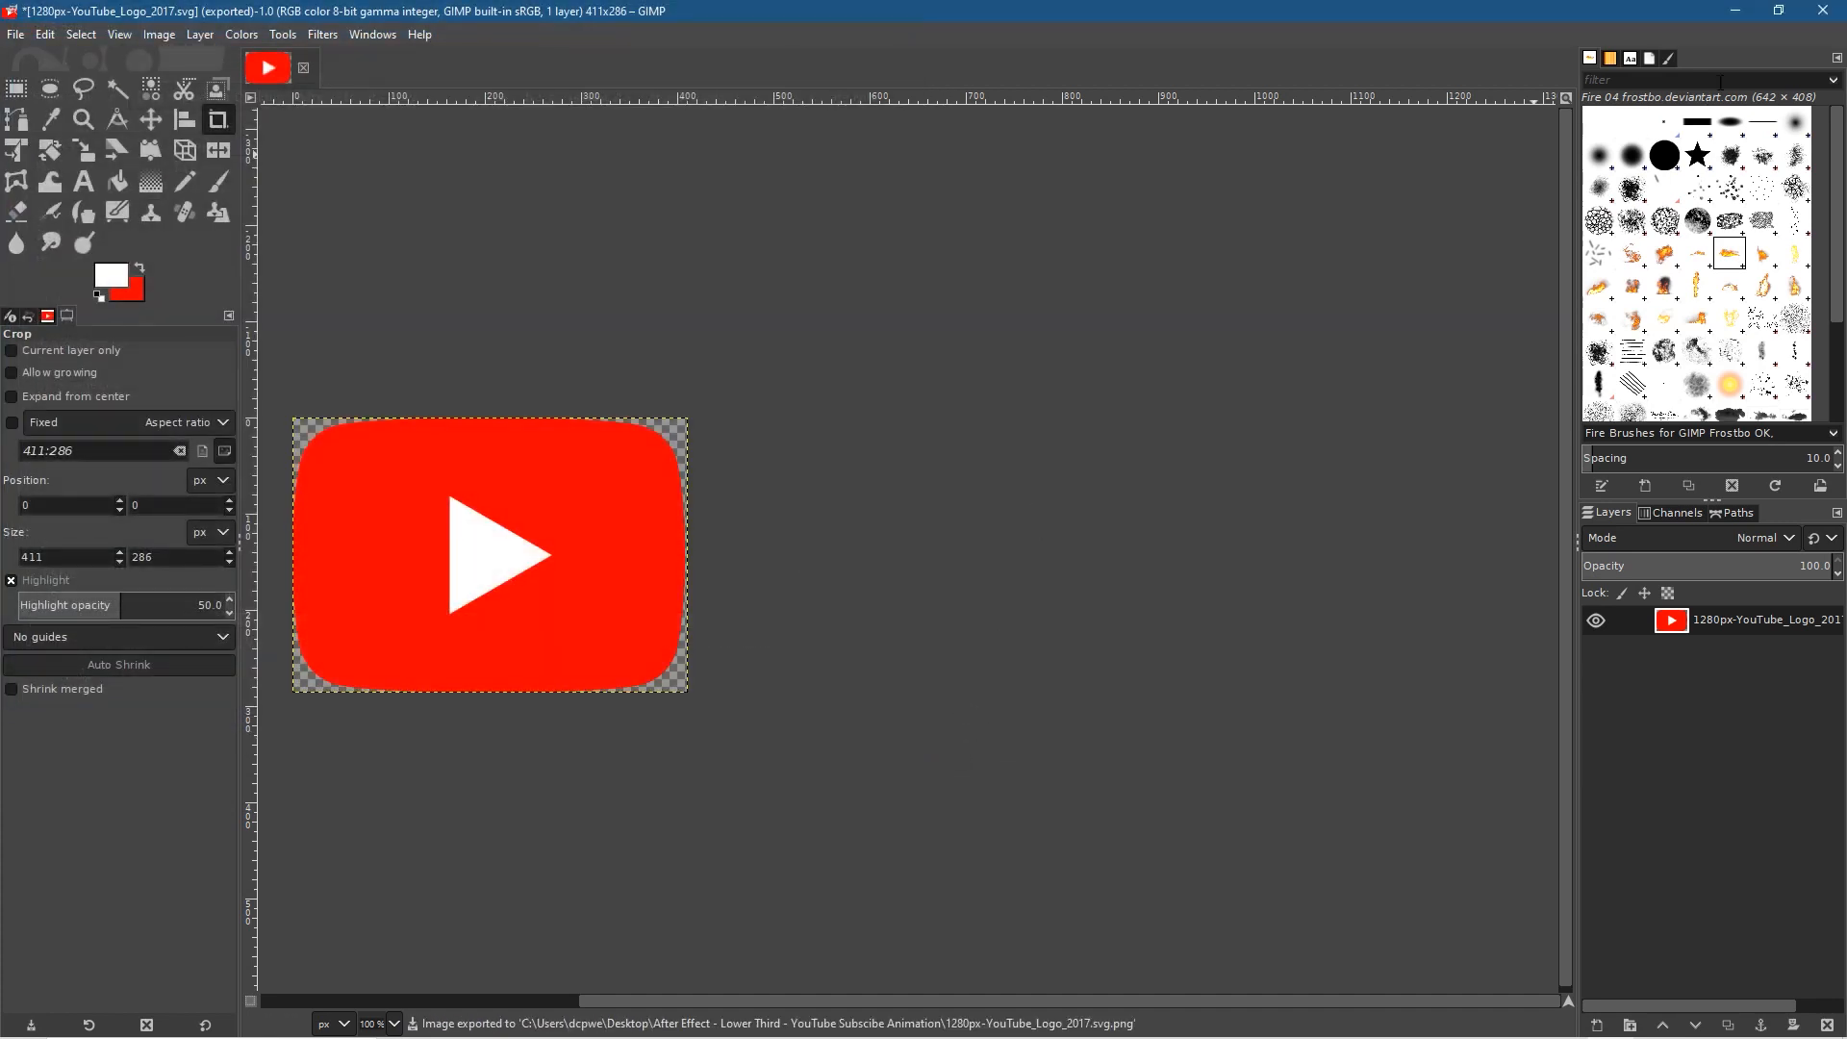
# Step: Quit GIMP discarding the unsaved changes, and check the exported logo image in the photo viewer
pyautogui.hotkey('ctrl', 'q')
pyautogui.click(309, 285)
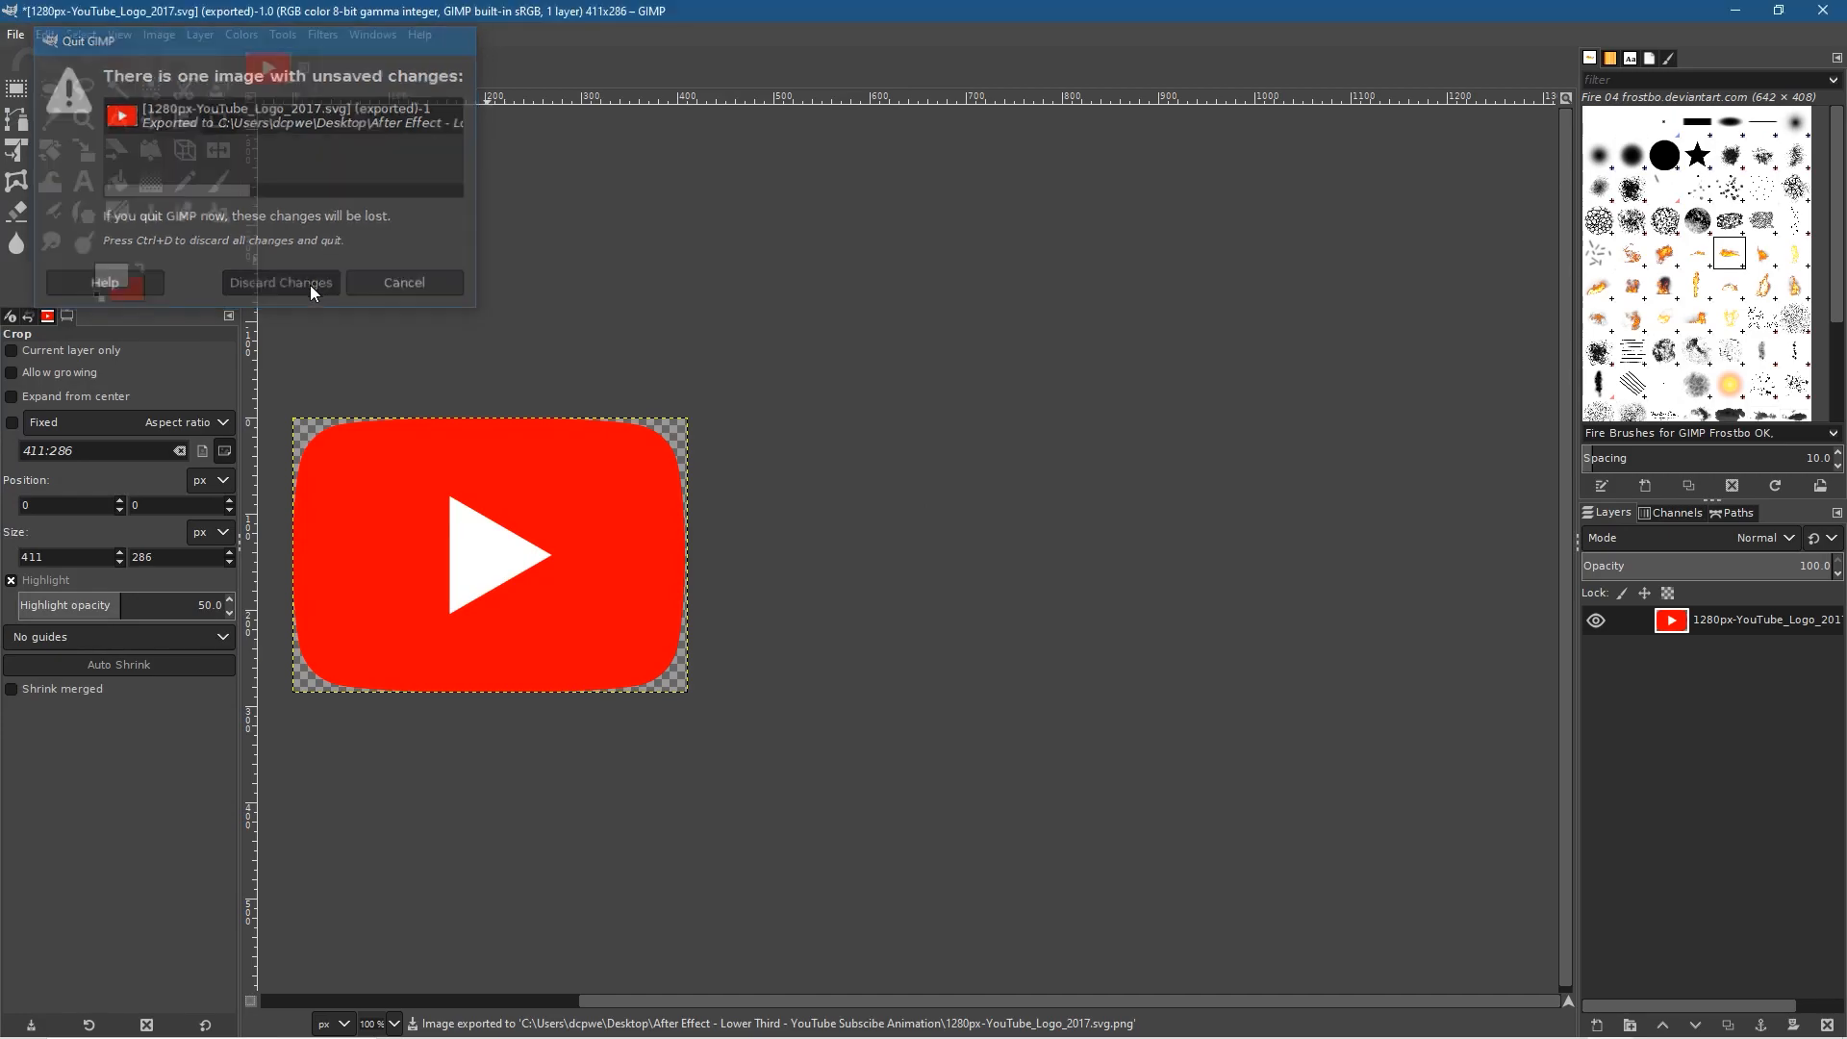
pyautogui.doubleClick(661, 477)
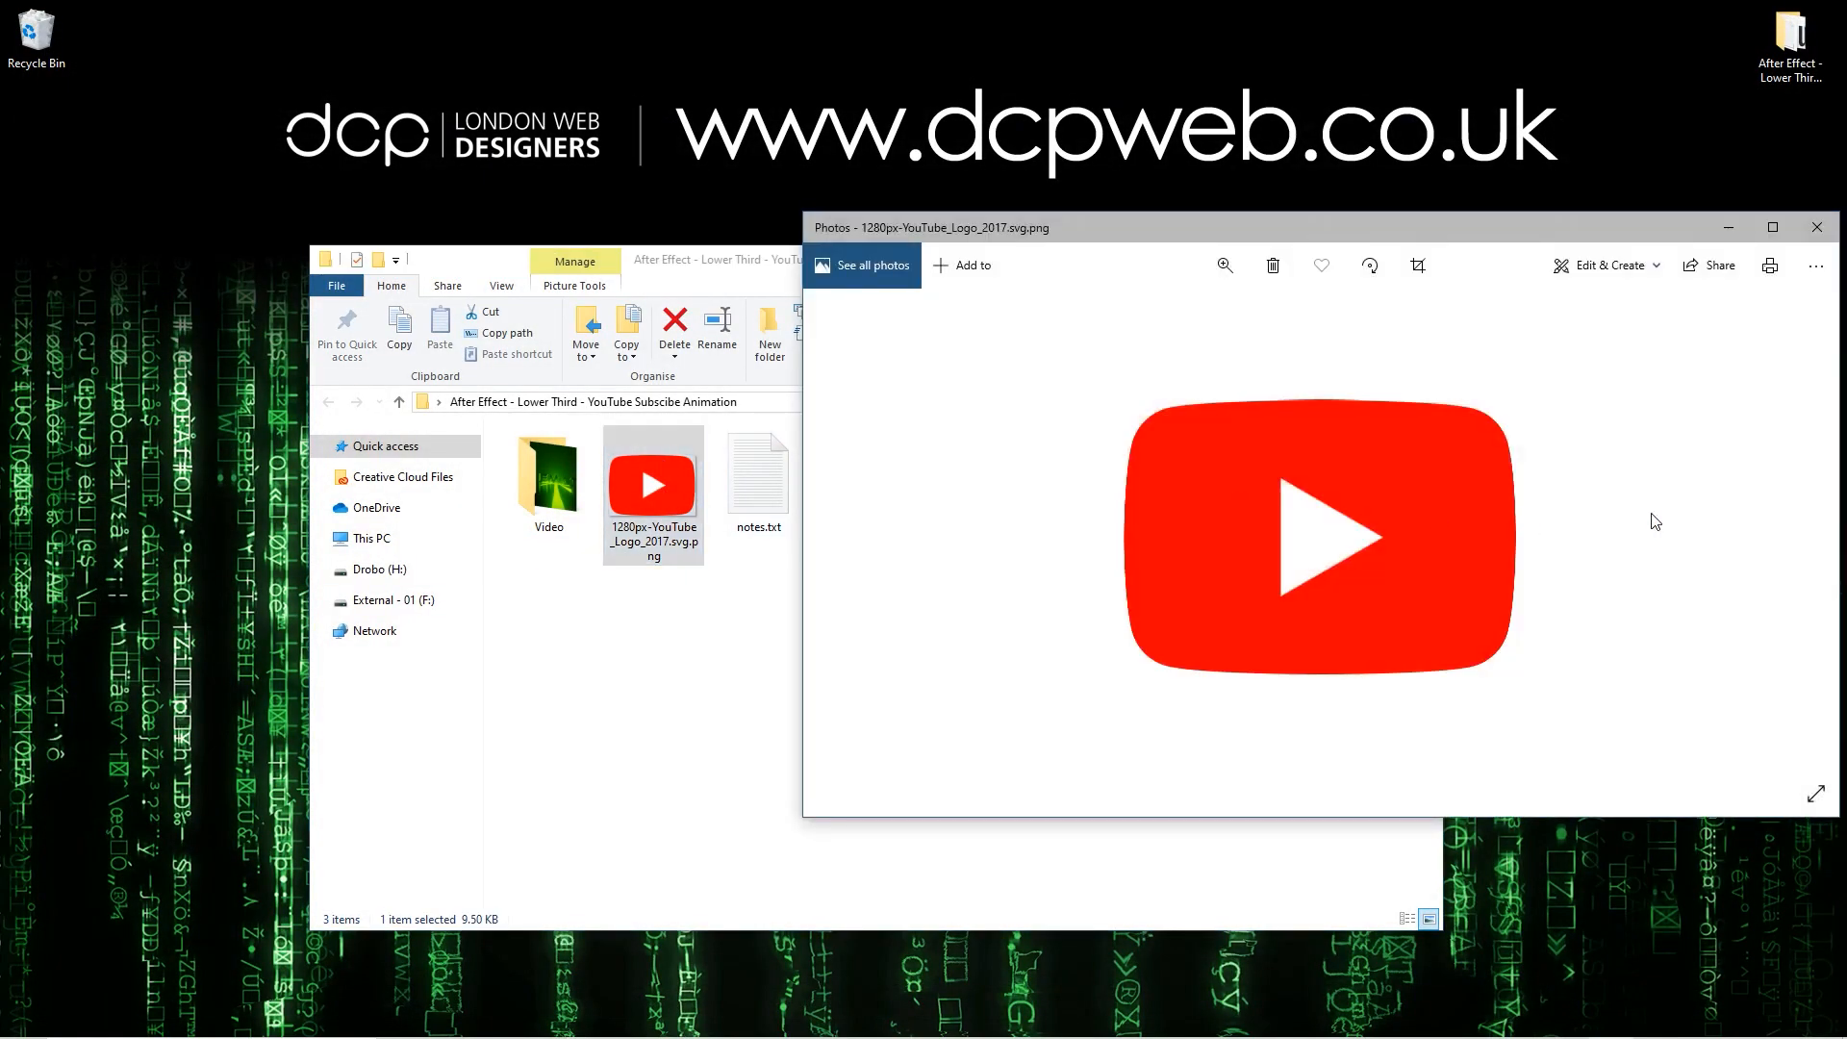
pyautogui.click(1816, 227)
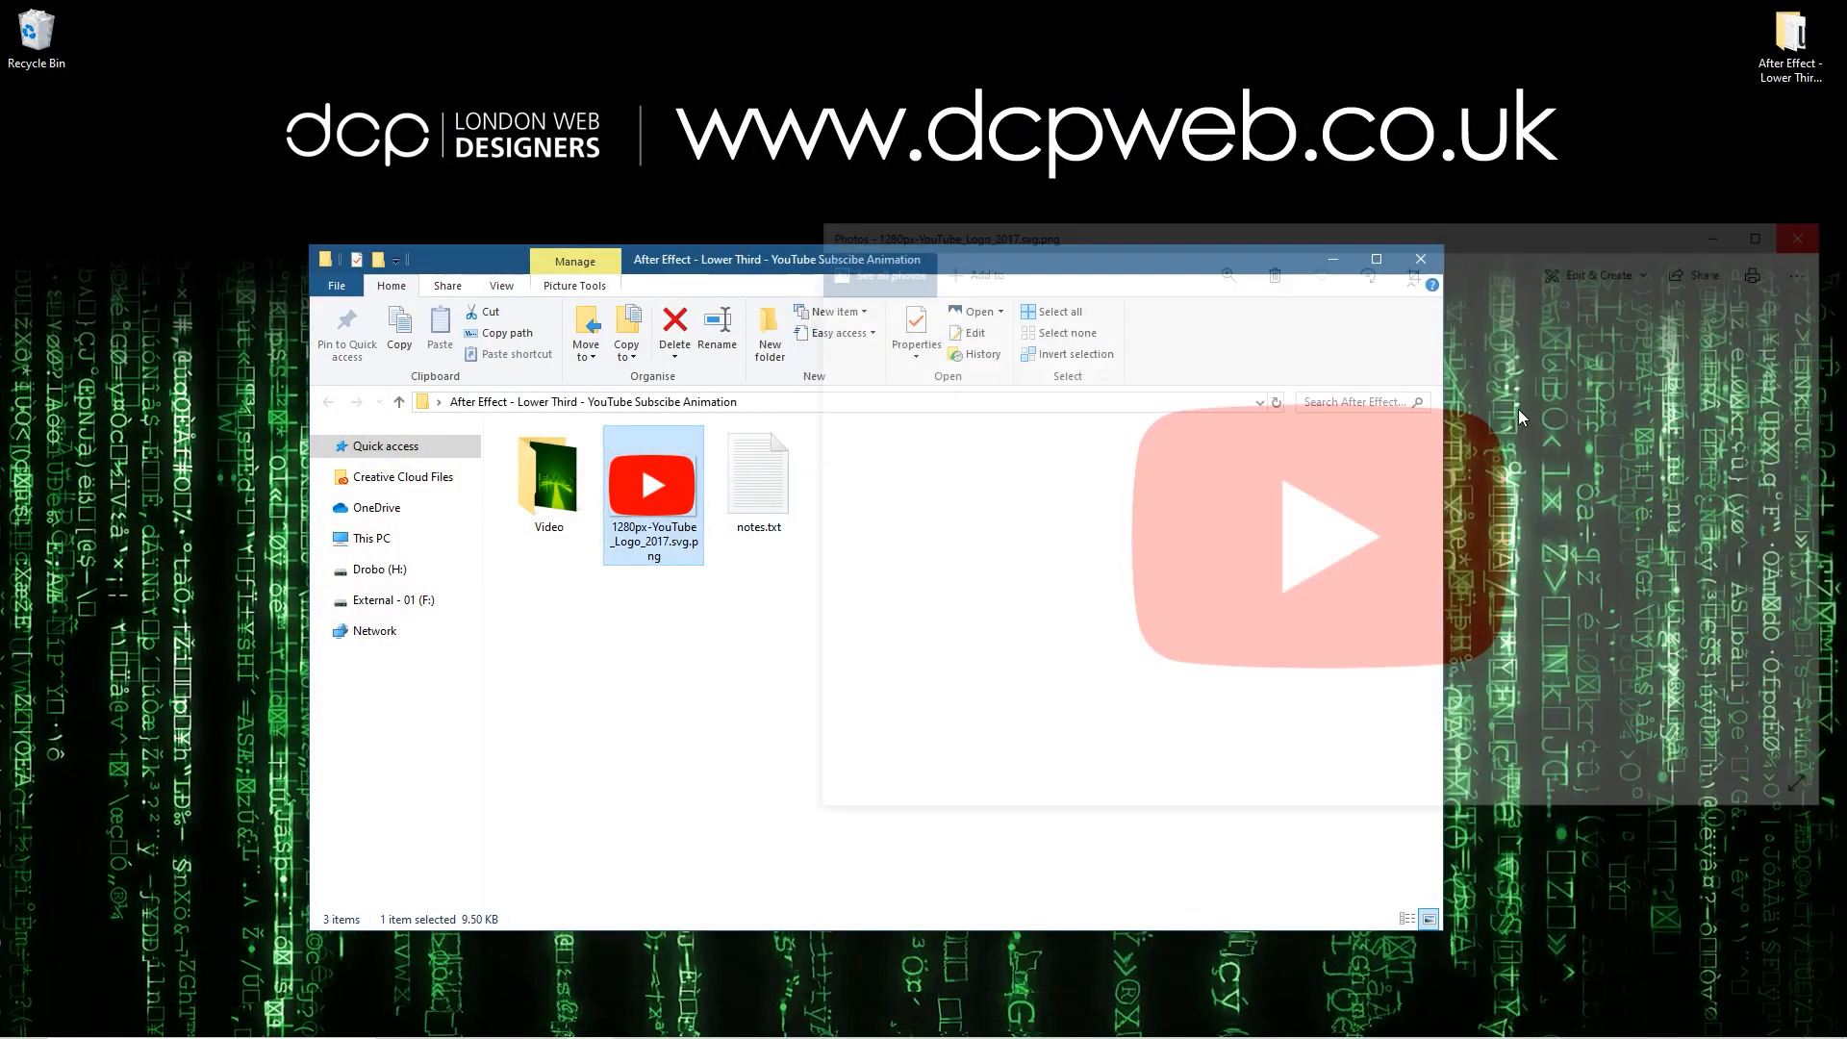
# Step: Switch to After Effects and start a new composition with the HDTV 1080 29.97 preset
pyautogui.press('super')
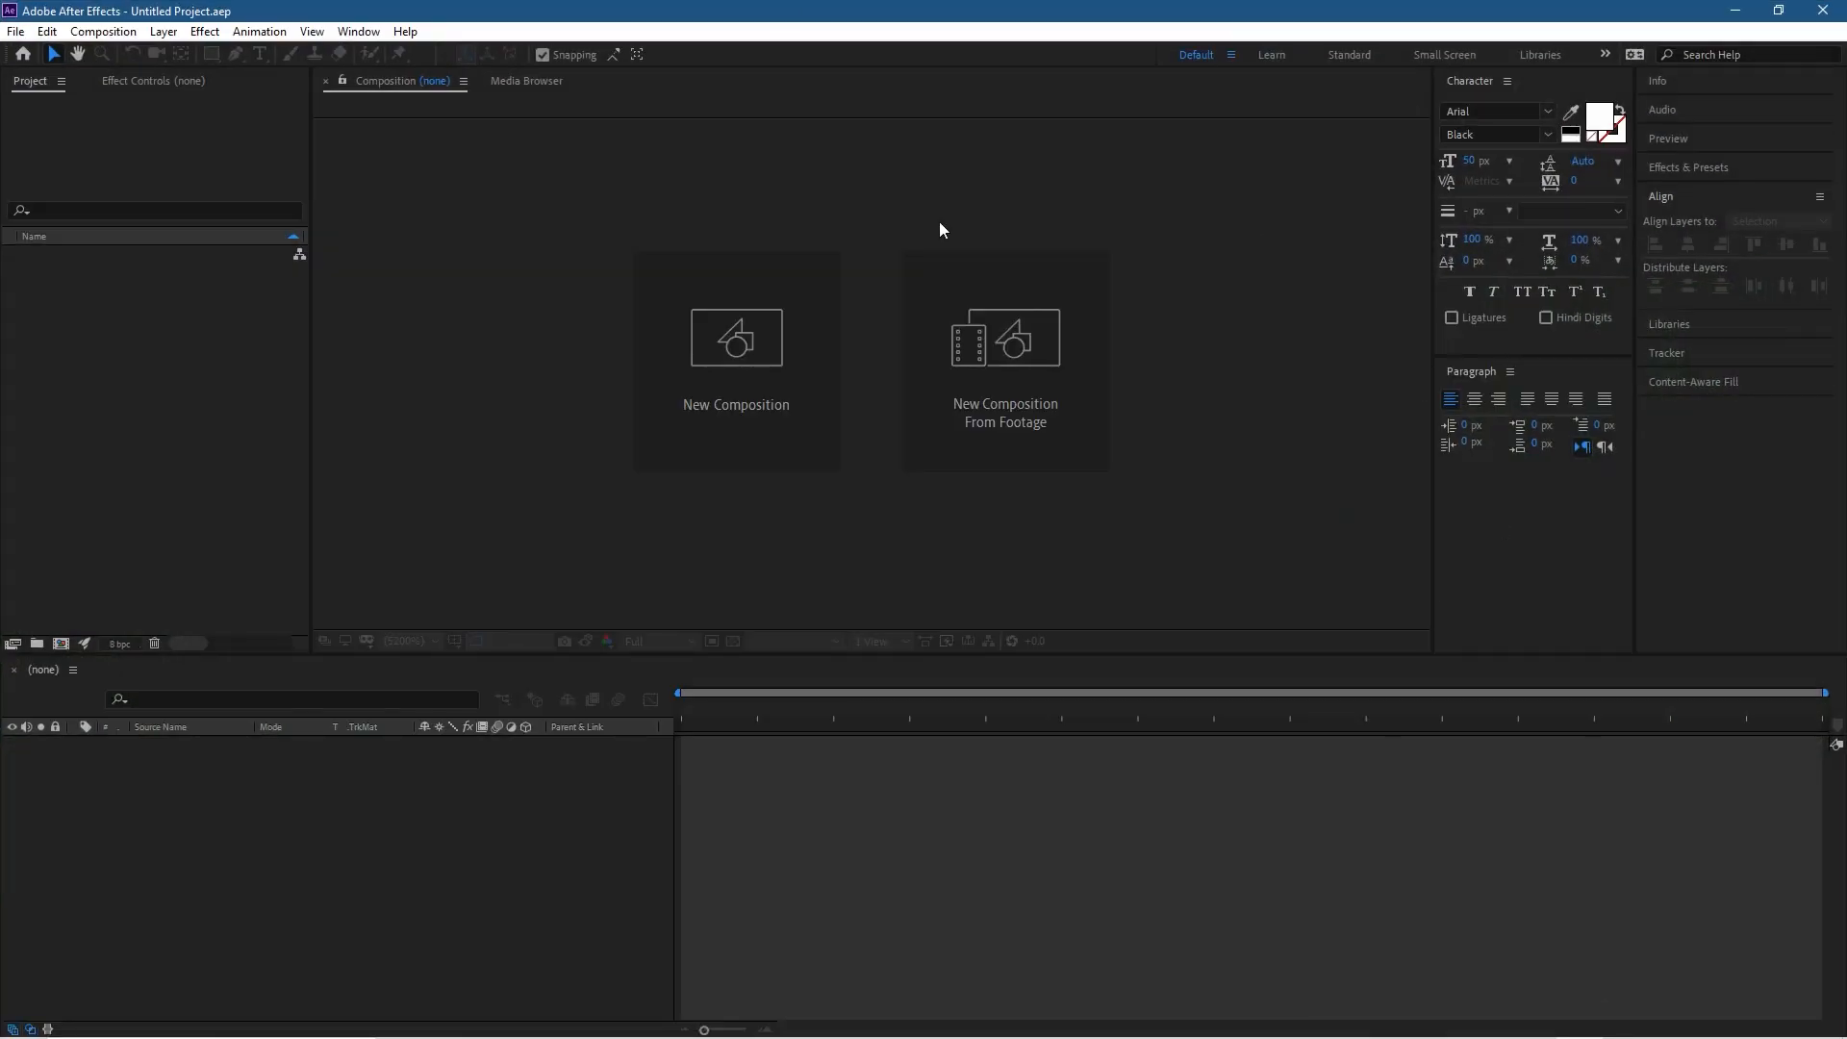
pyautogui.click(15, 30)
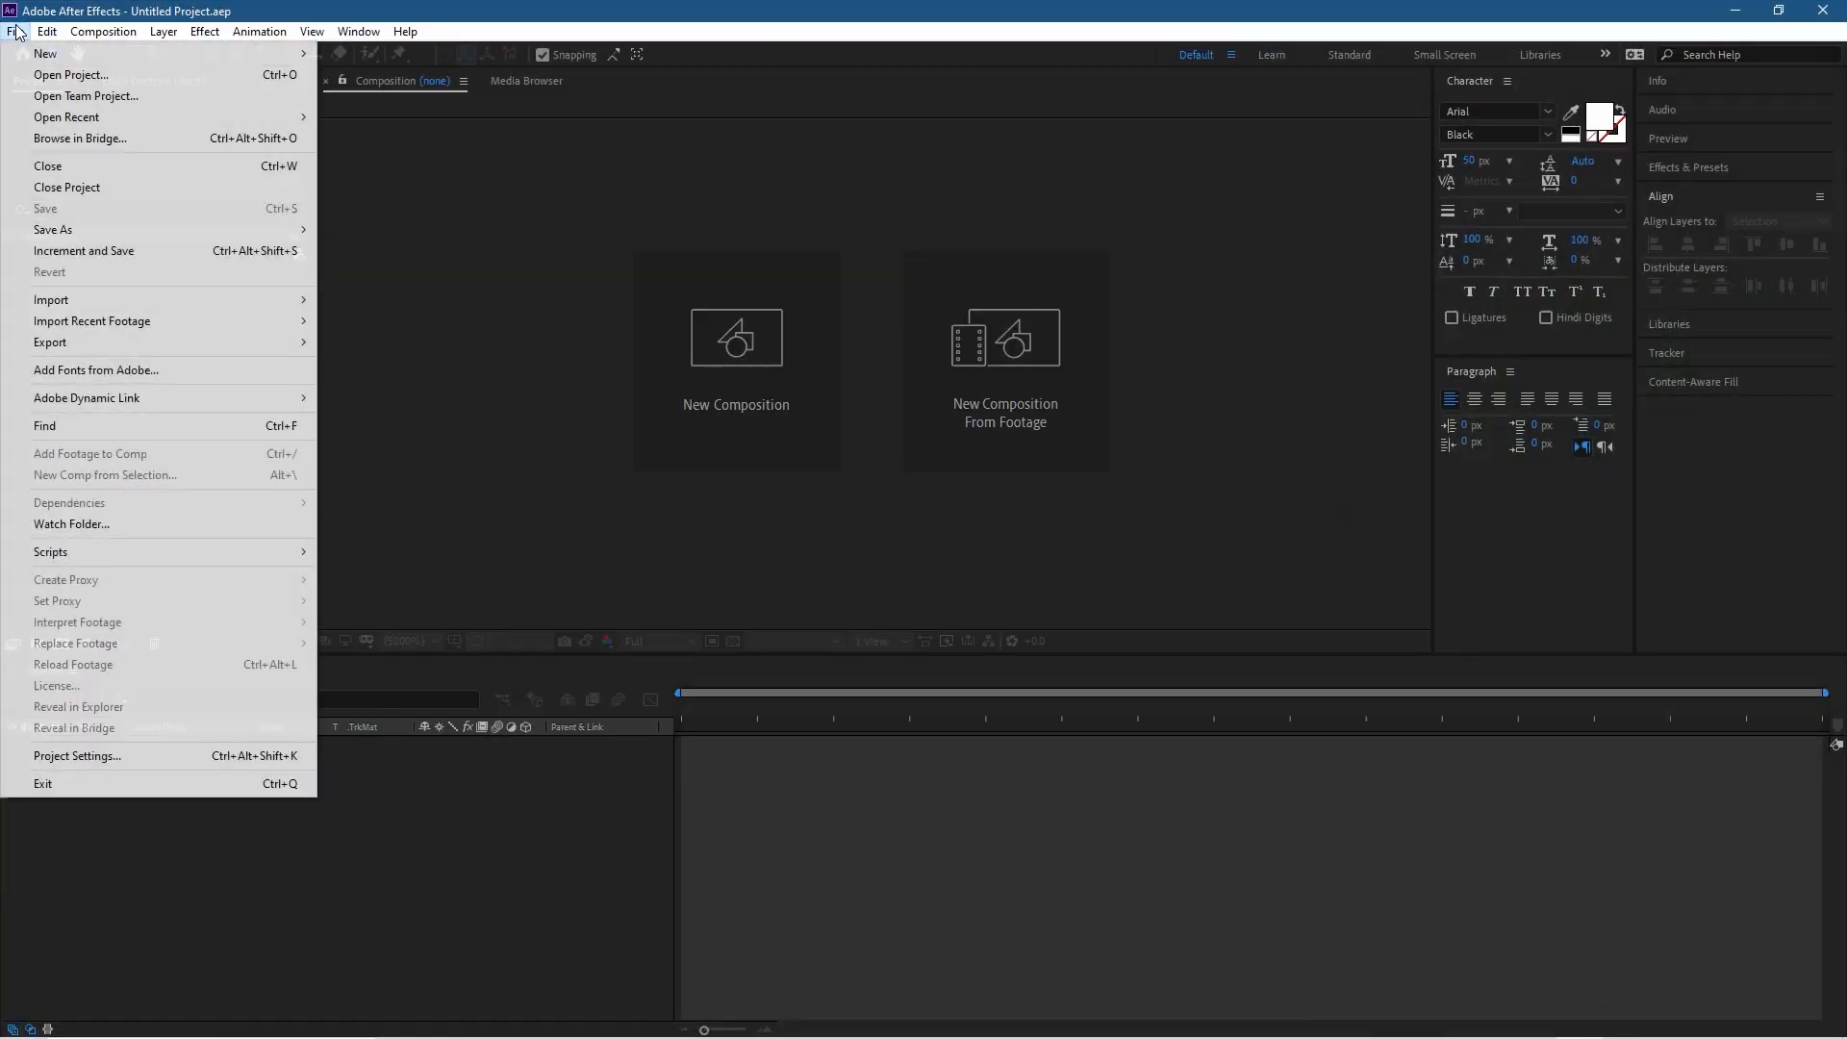
pyautogui.moveTo(77, 53)
pyautogui.click(358, 55)
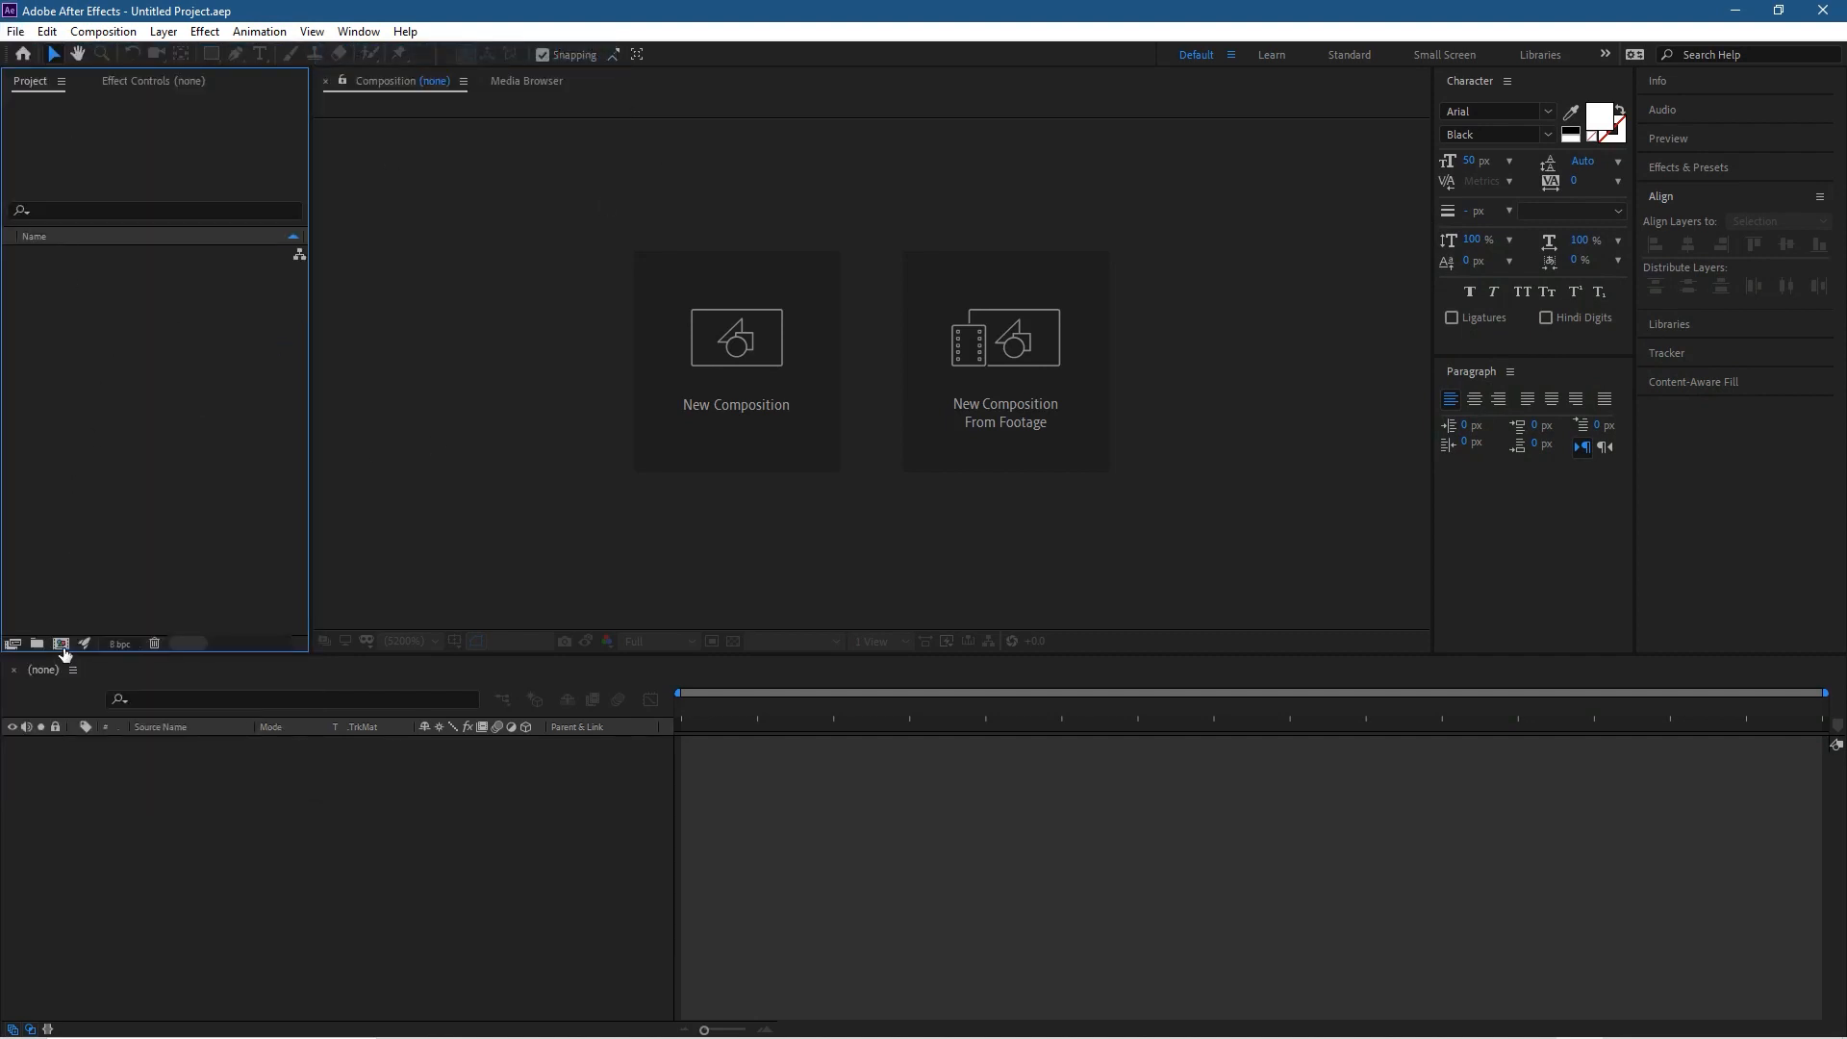
pyautogui.click(62, 644)
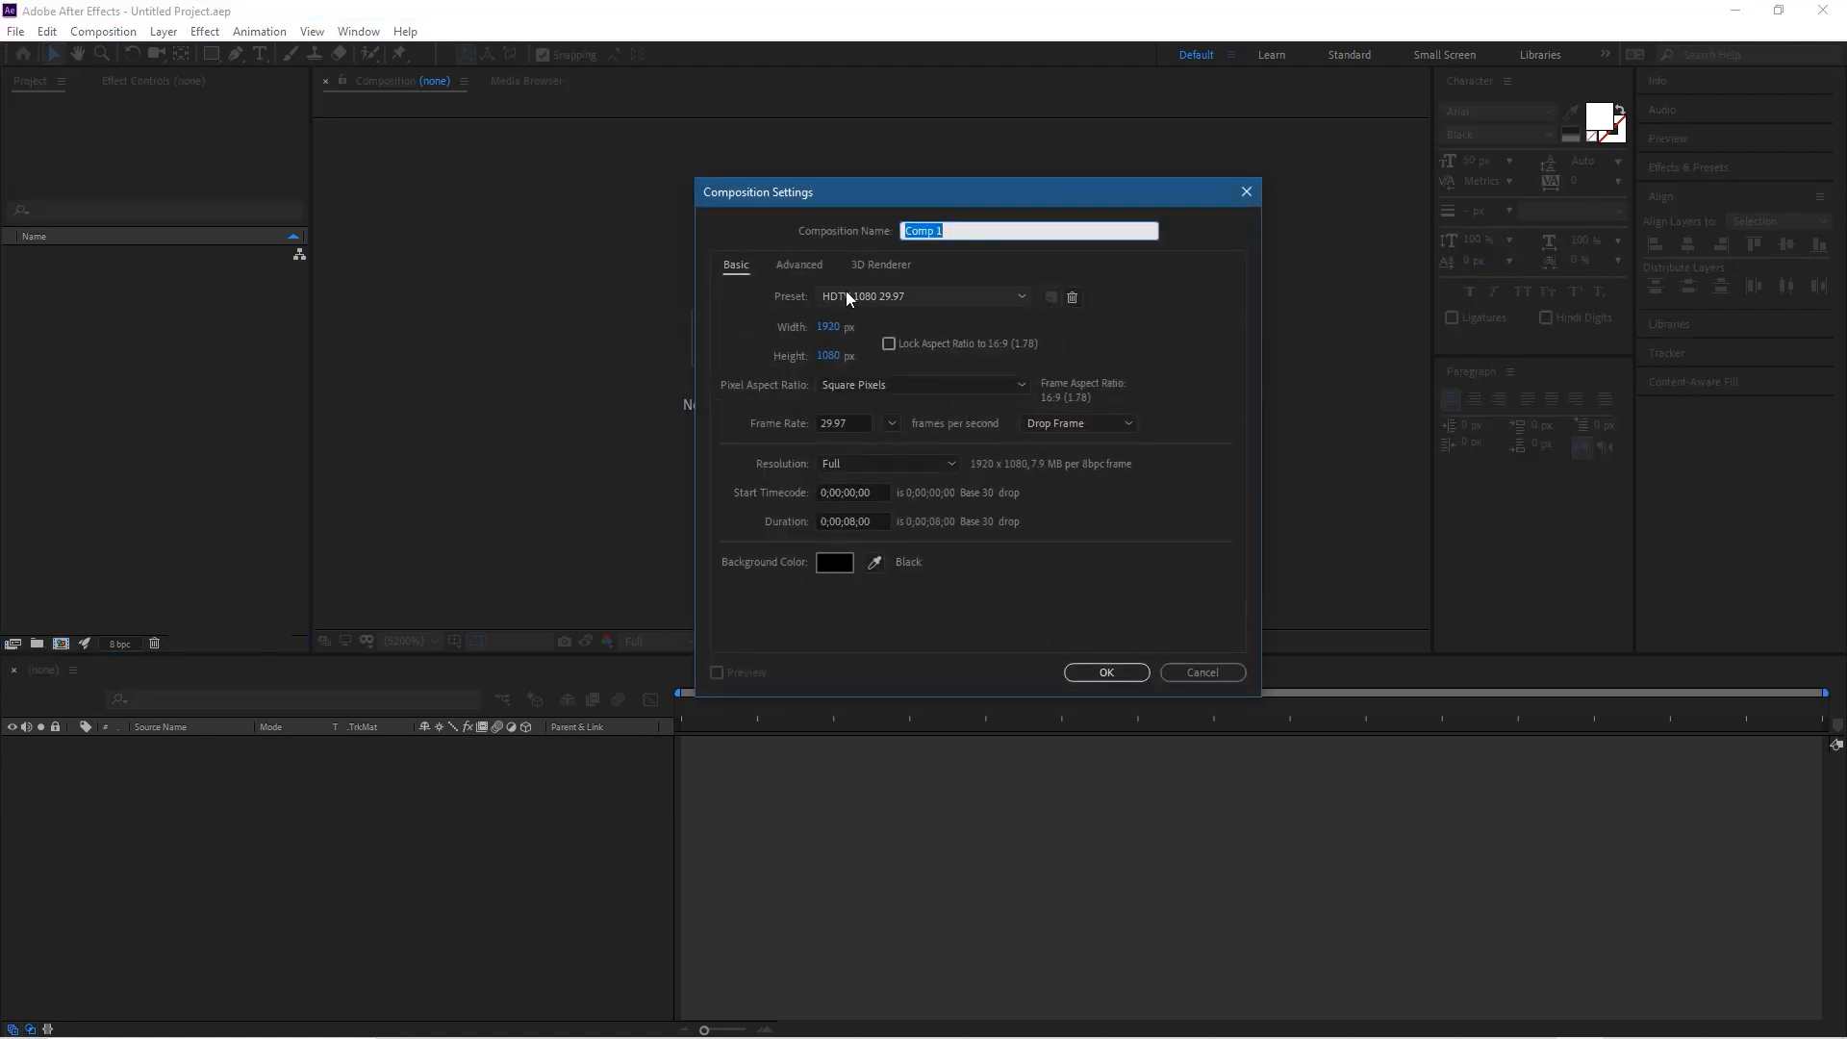
pyautogui.click(847, 295)
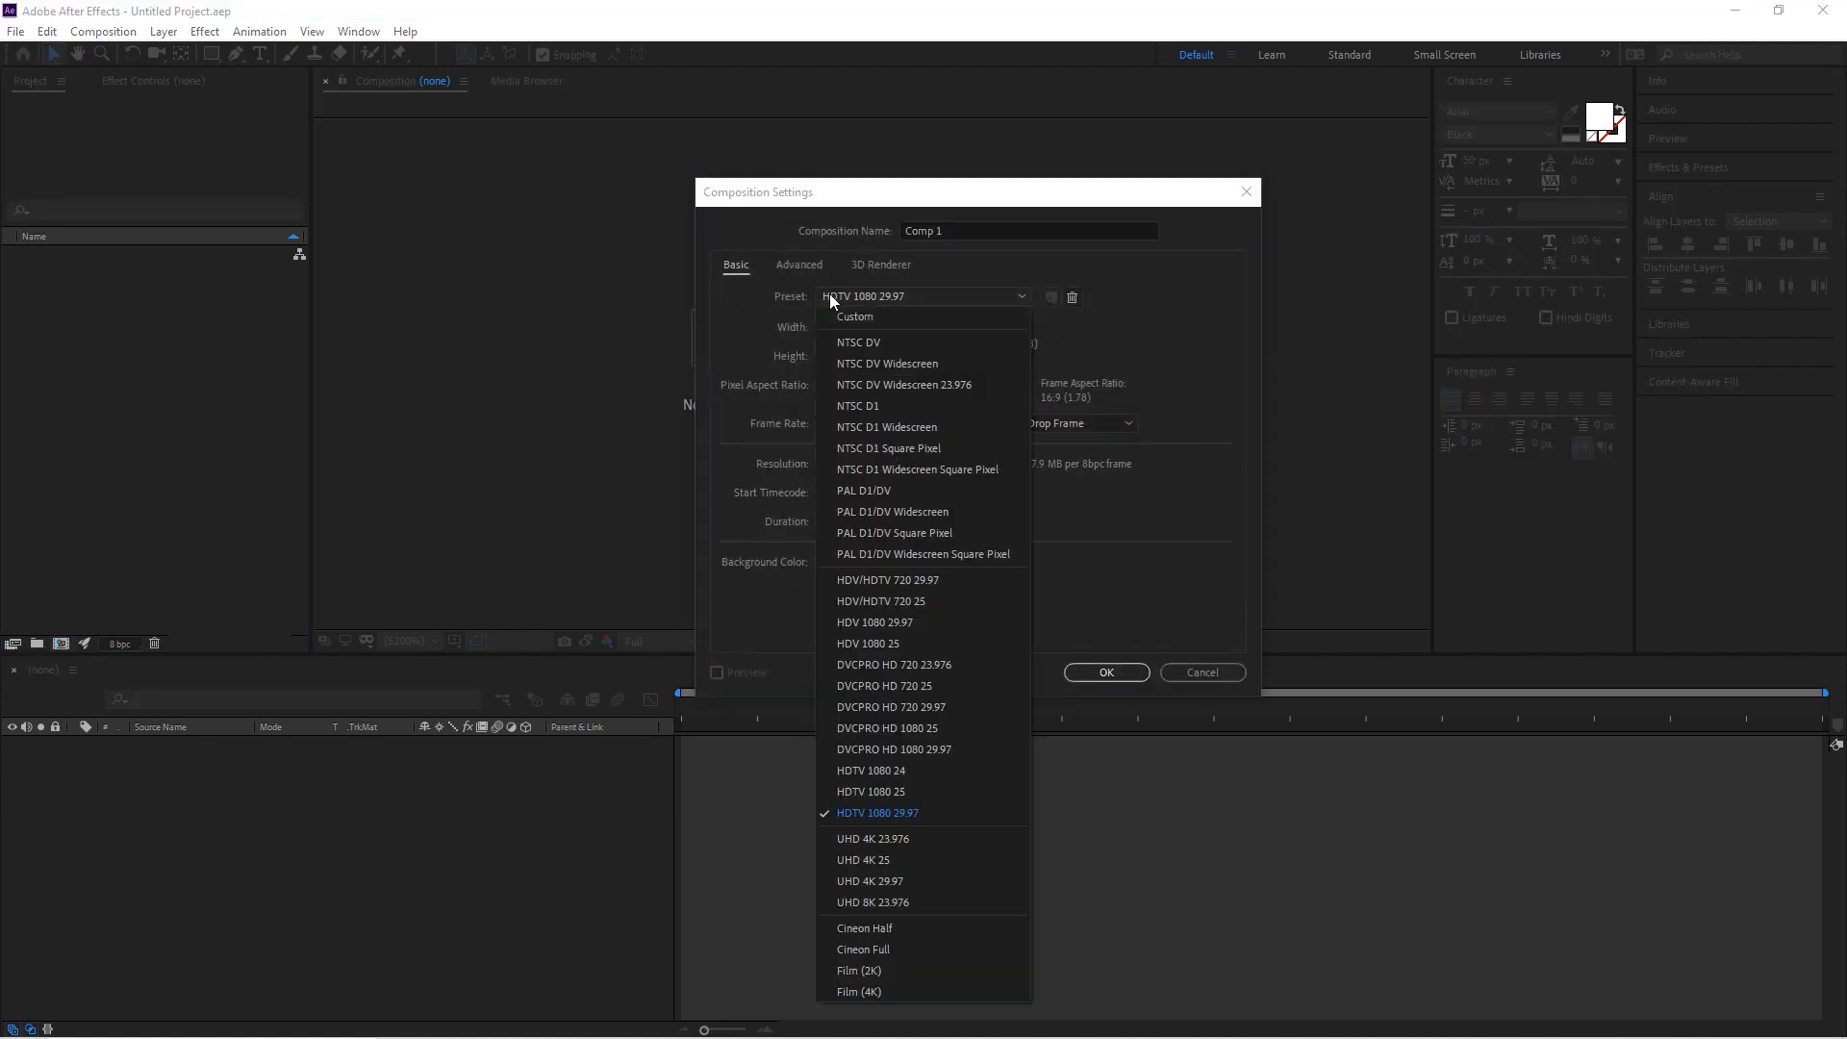
pyautogui.click(878, 814)
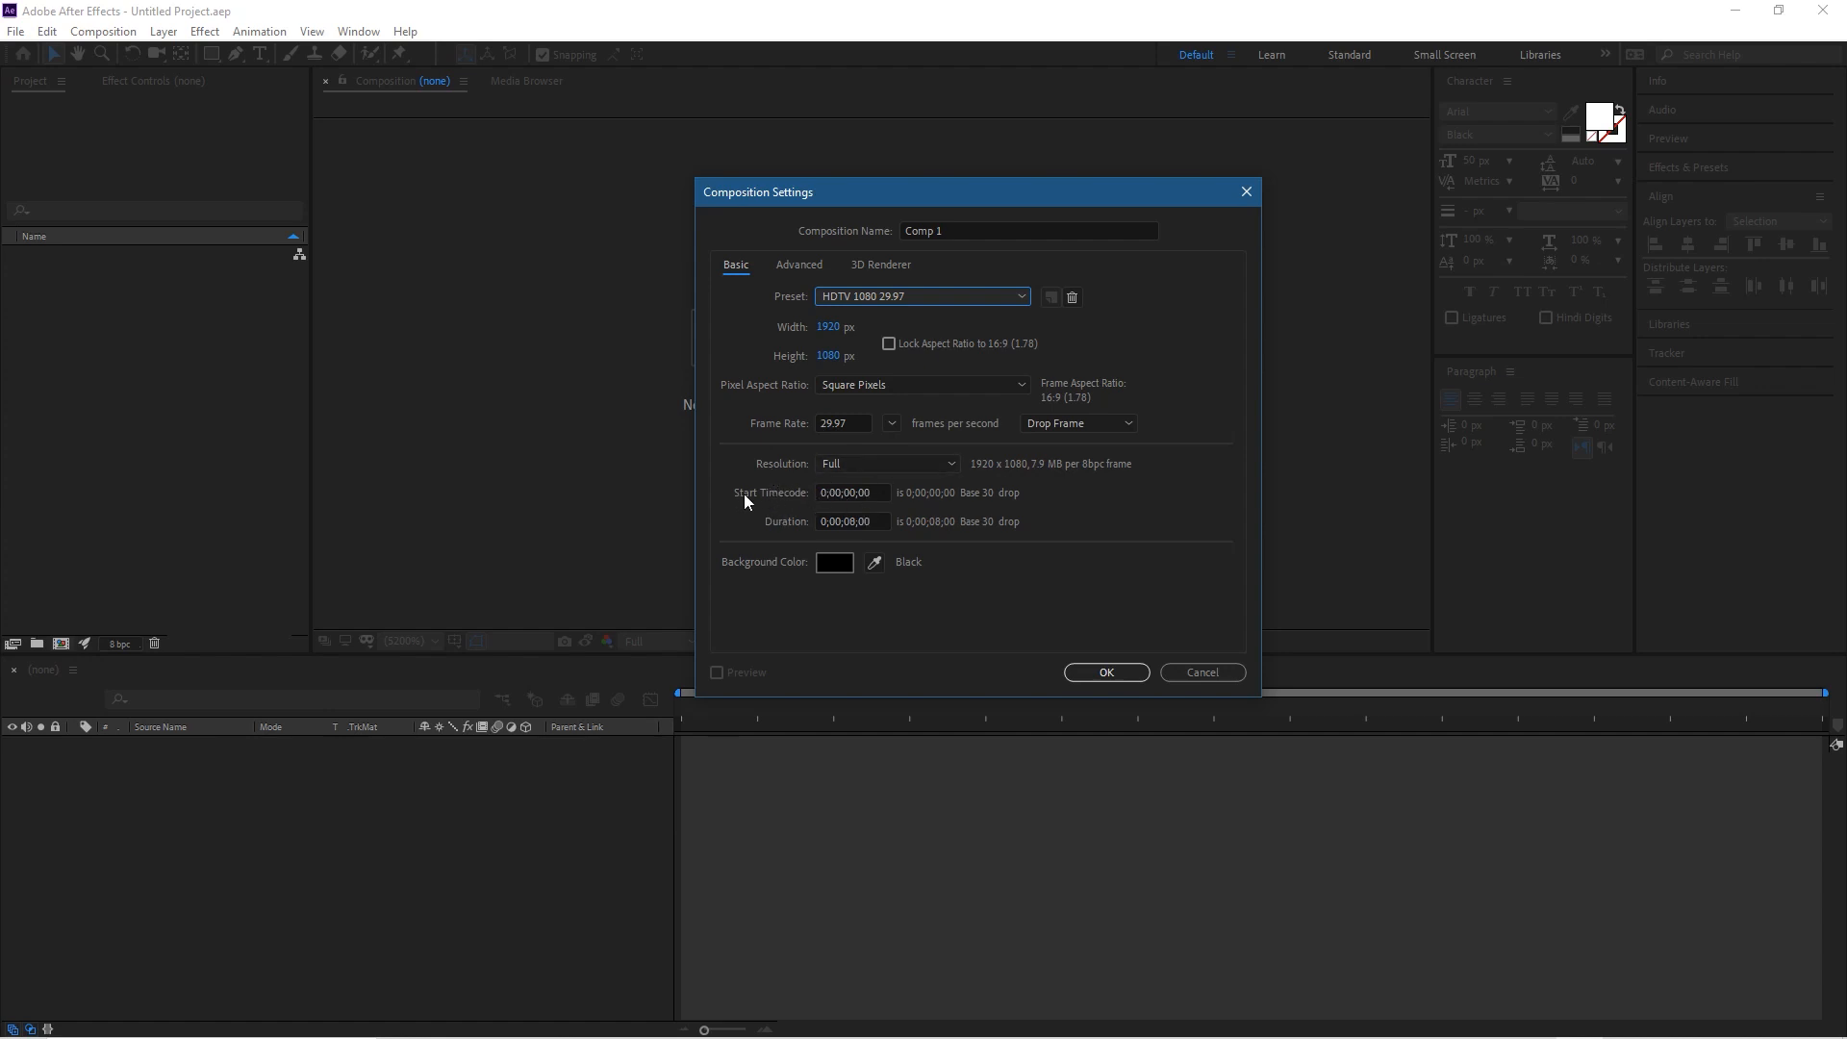
# Step: Create the composition with a duration of 0;00;08;00 and a black background
pyautogui.click(848, 521)
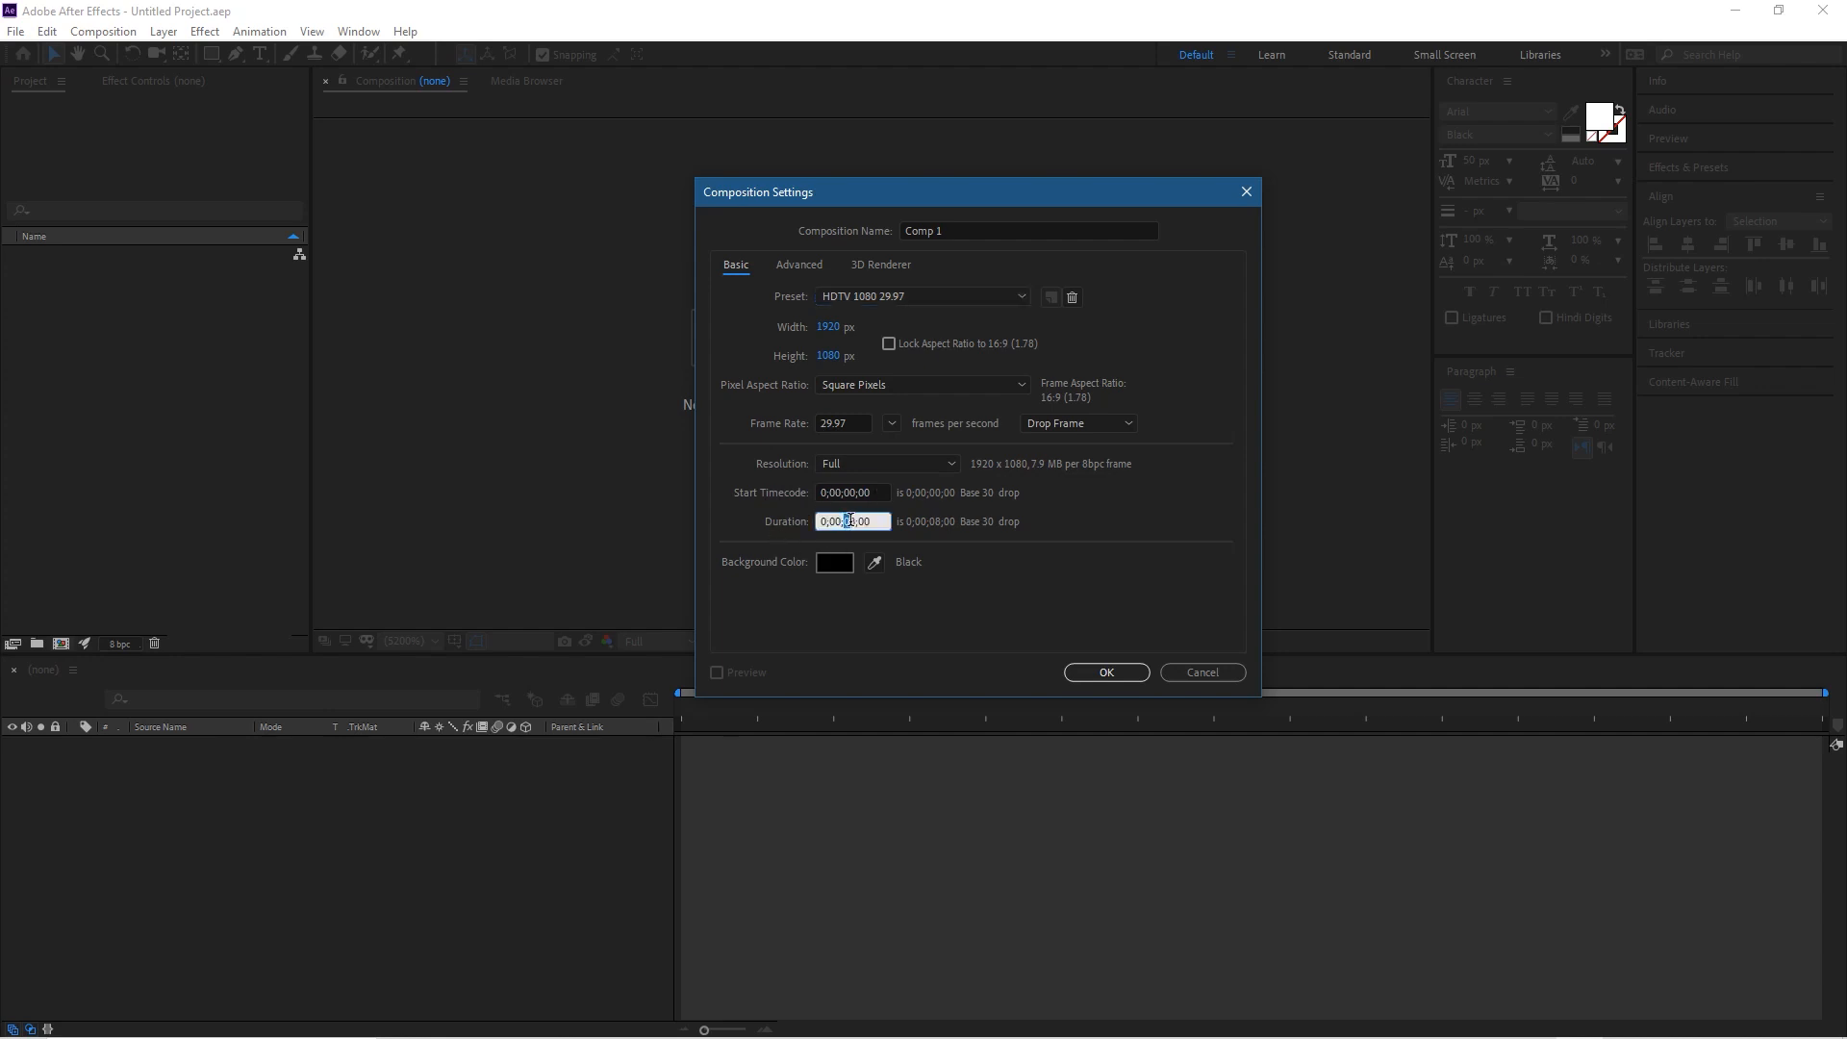
pyautogui.doubleClick(848, 520)
pyautogui.click(823, 562)
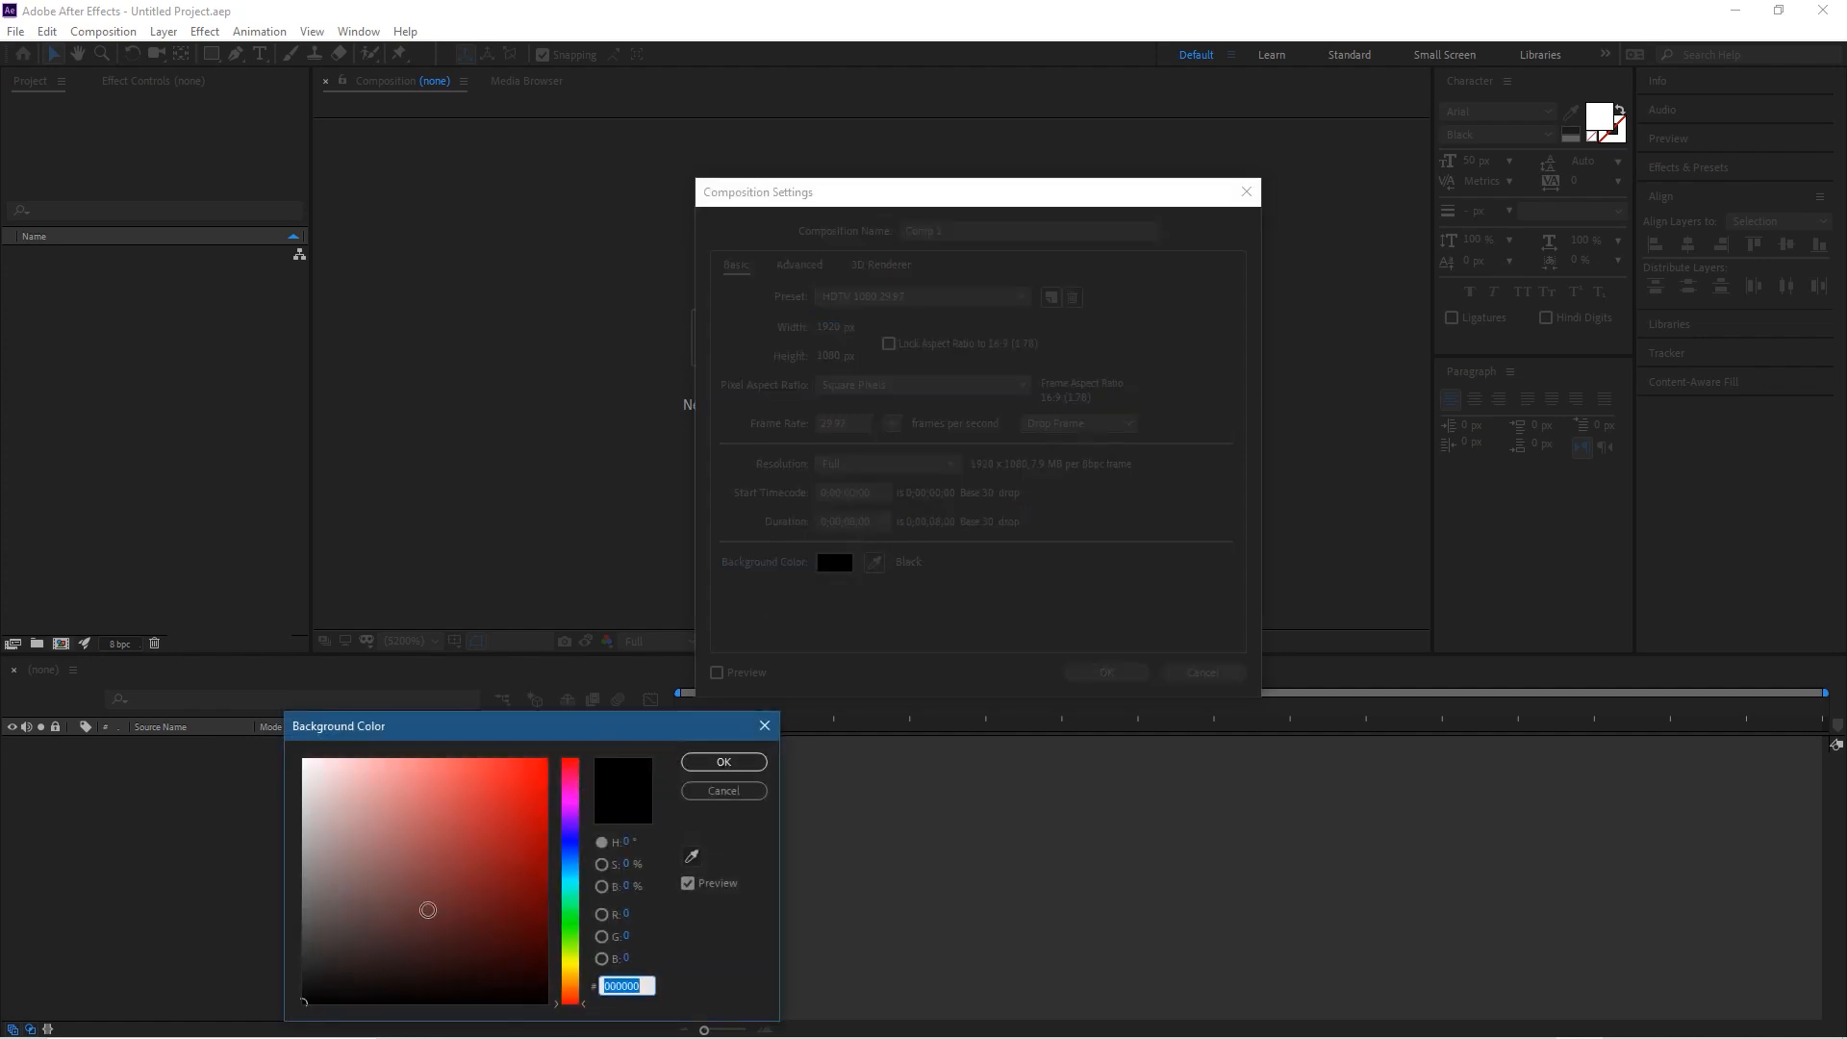
pyautogui.click(723, 762)
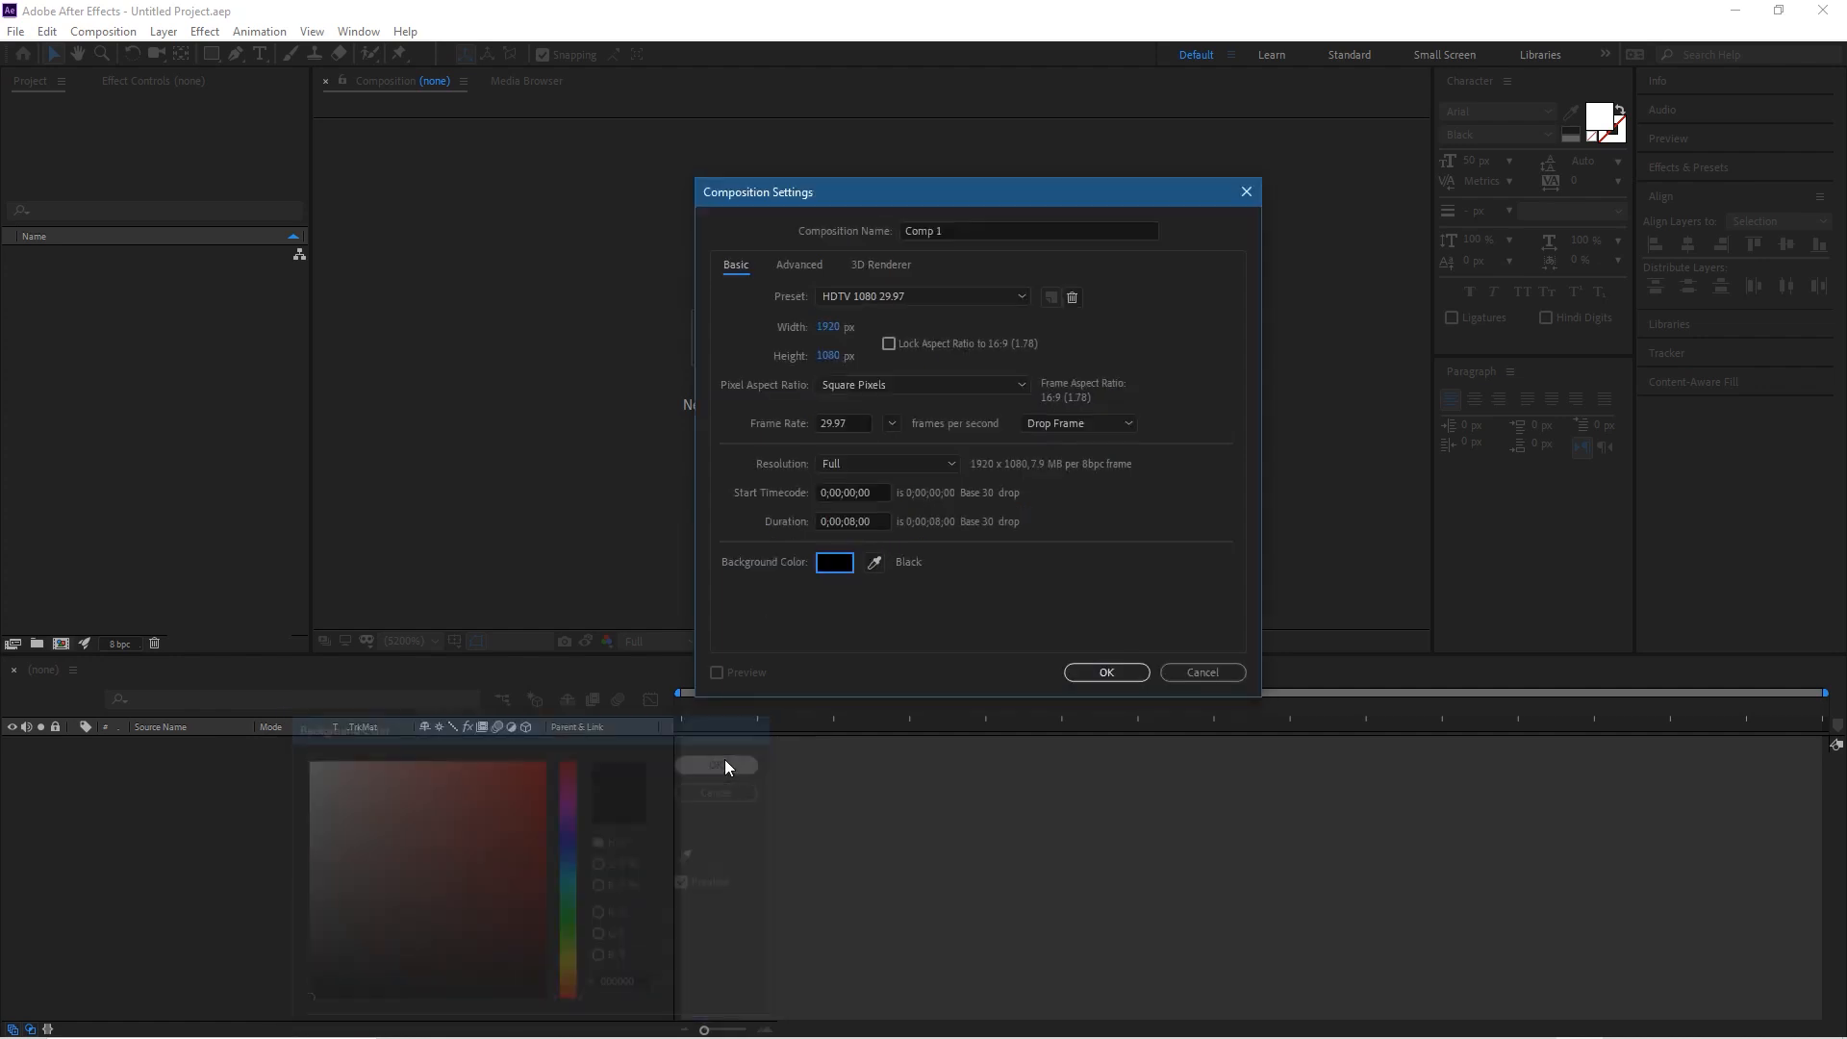
pyautogui.click(1106, 673)
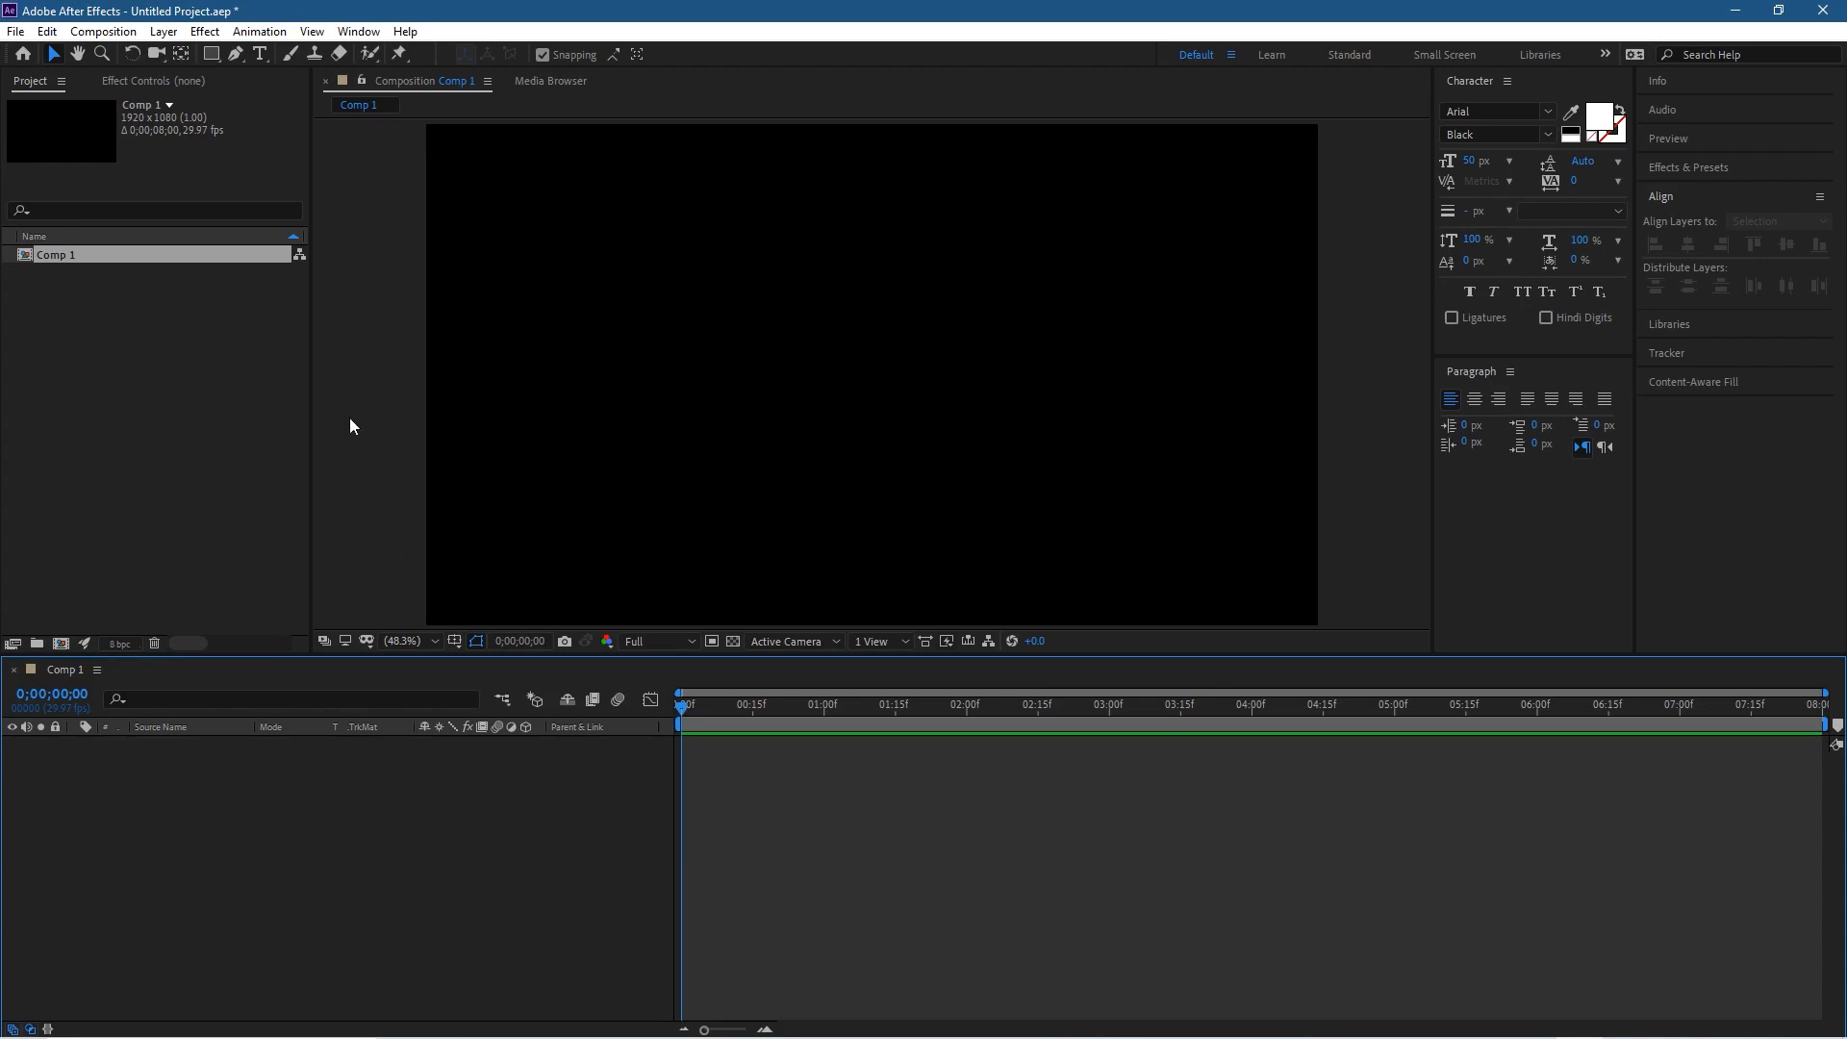
# Step: Start a file import, browse to the YouTube animation folder on the Desktop and rename the logo PNG as "youtube logo"
pyautogui.rightClick(157, 347)
pyautogui.moveTo(250, 446)
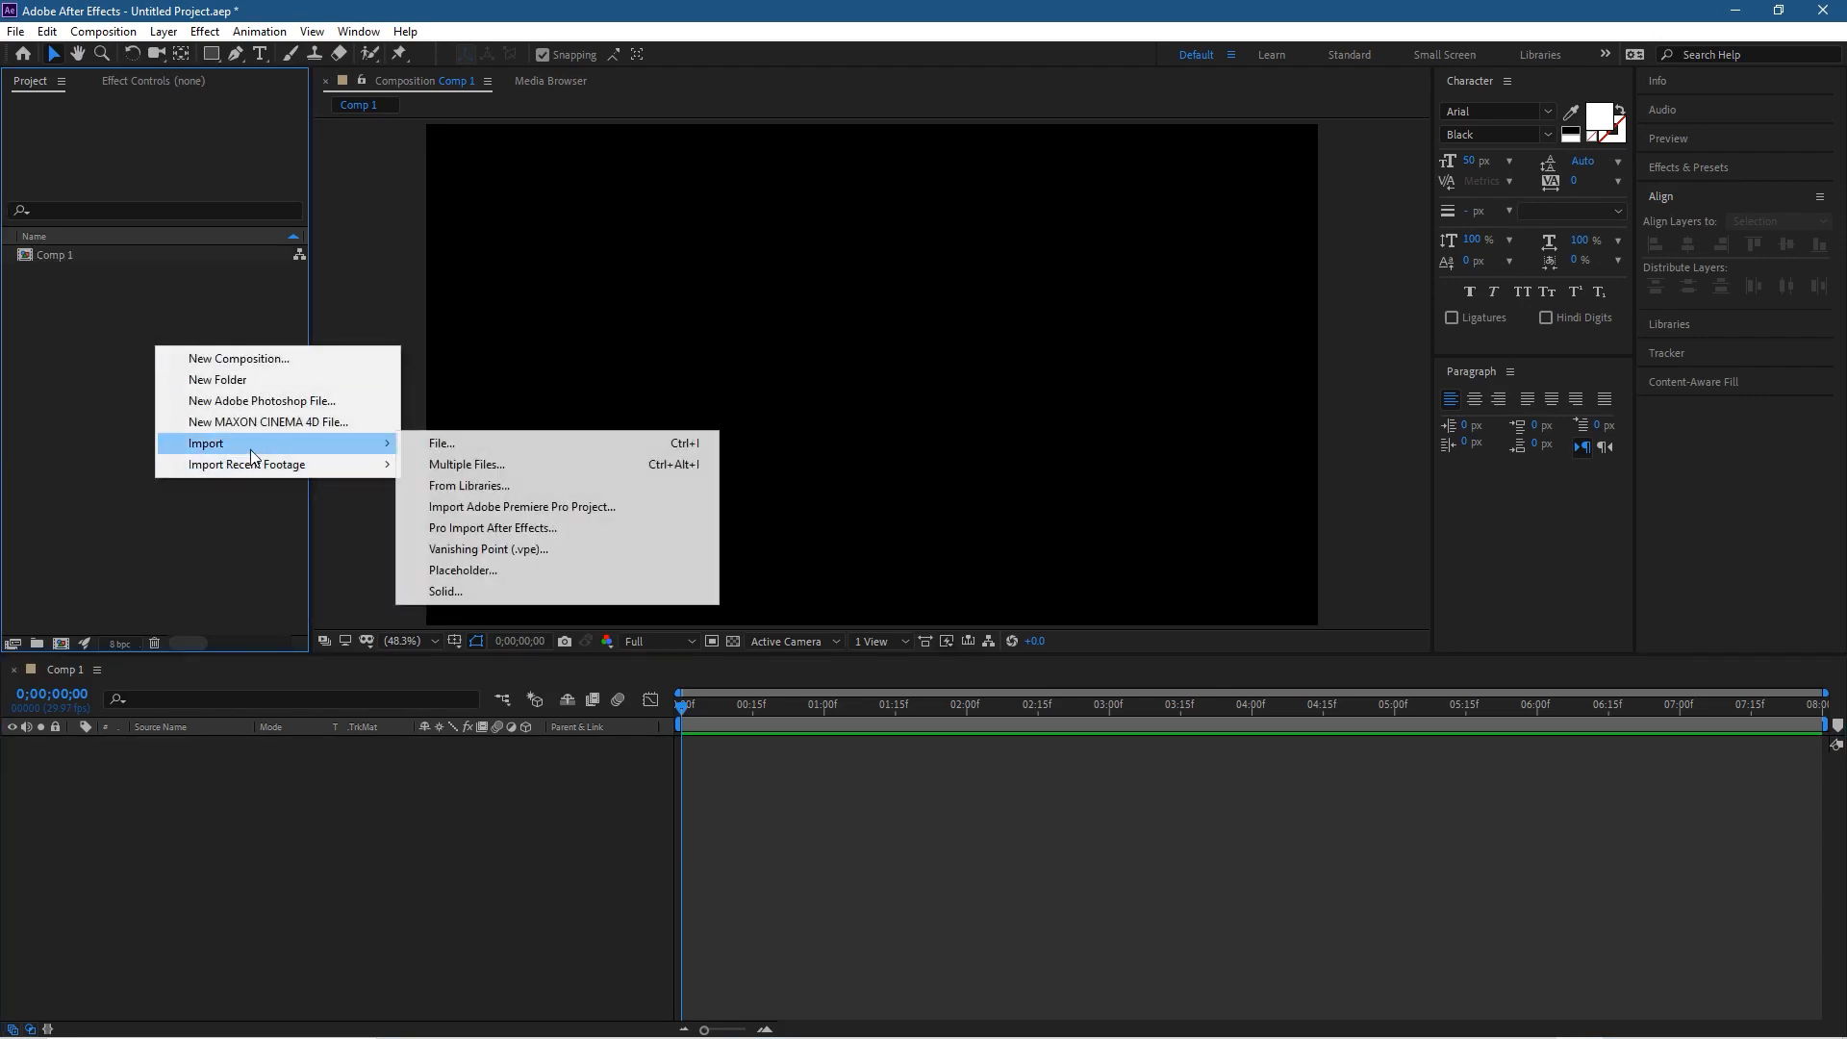
pyautogui.click(420, 444)
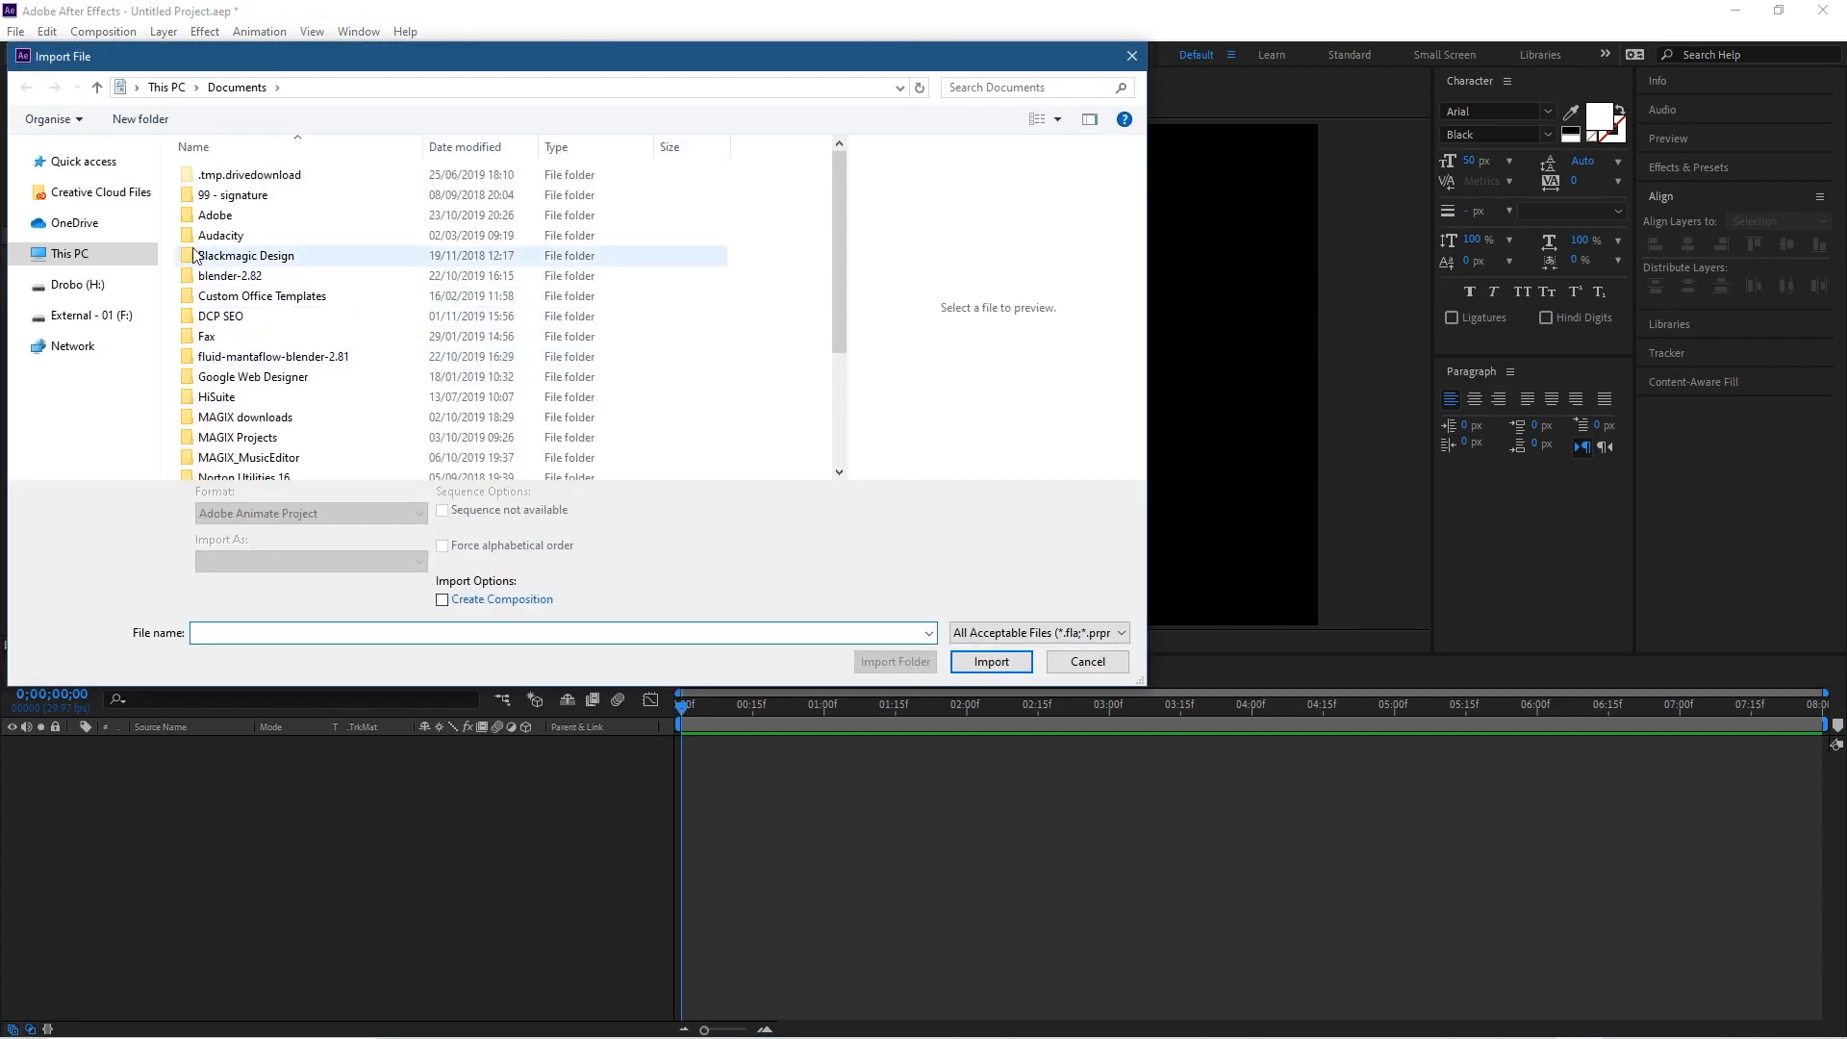
pyautogui.click(93, 262)
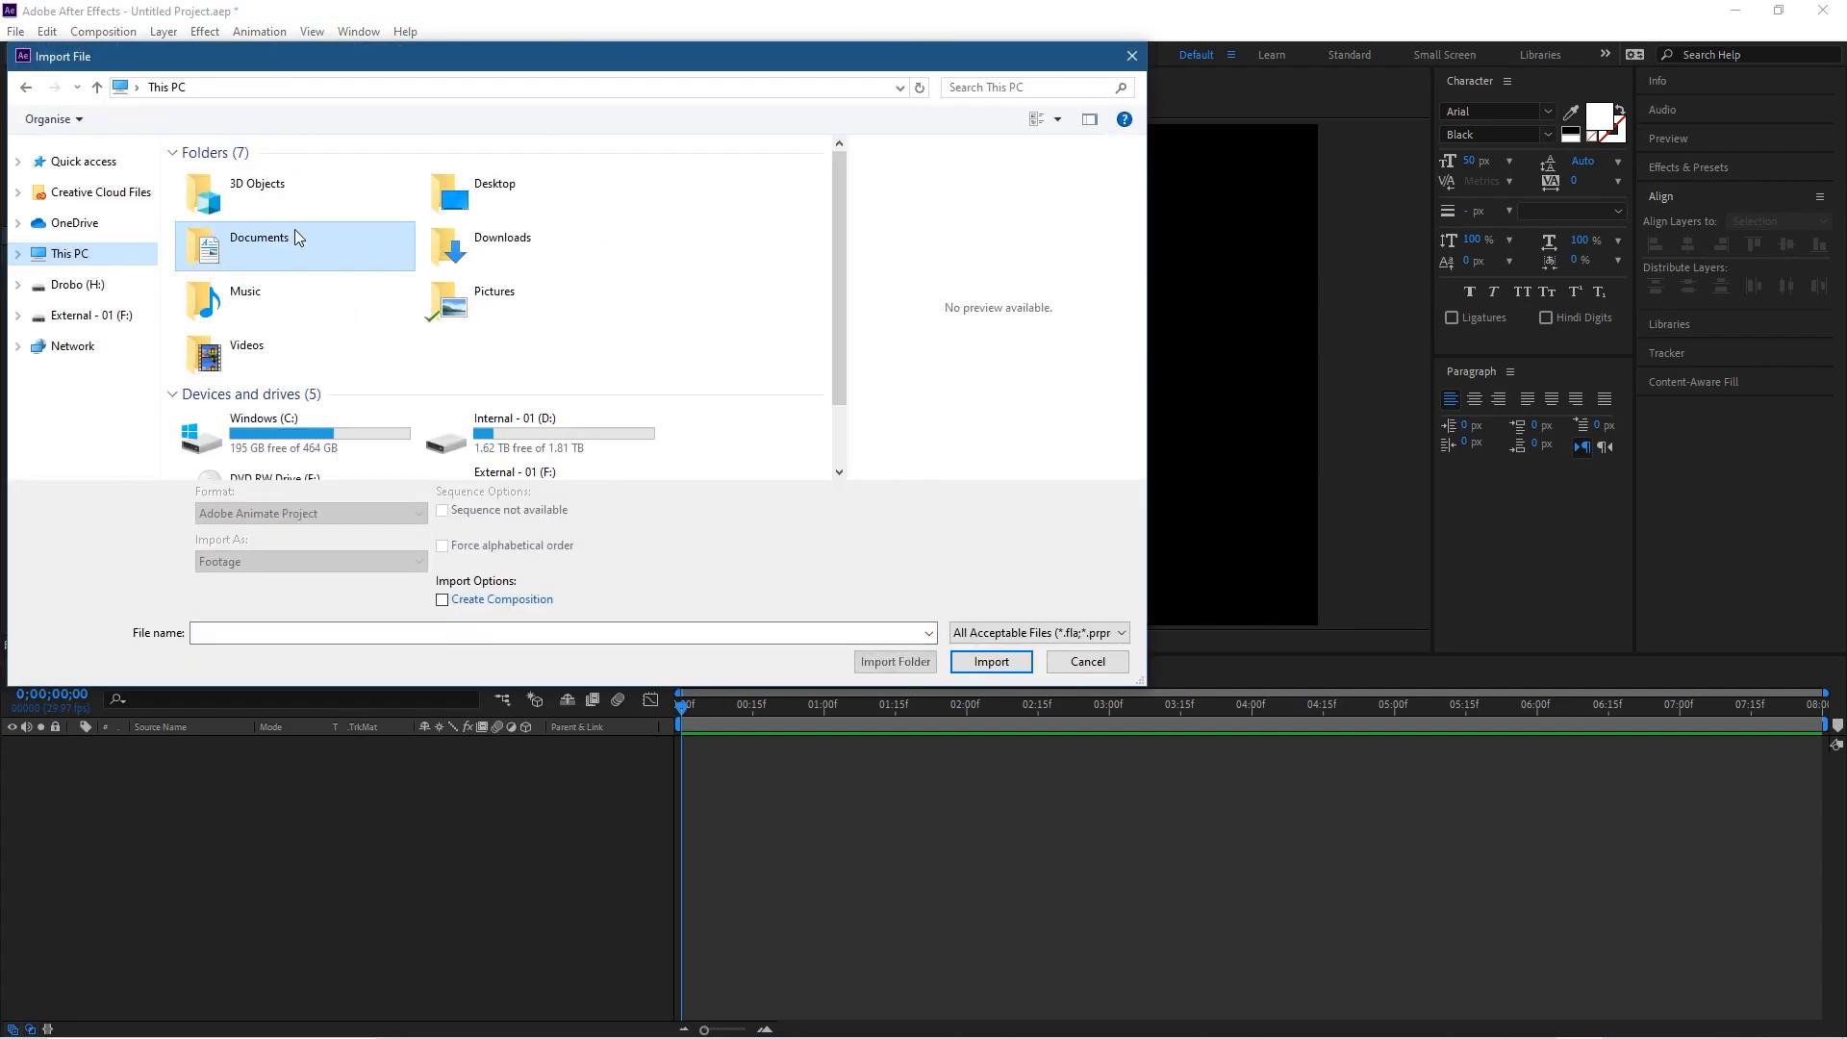
pyautogui.doubleClick(552, 192)
pyautogui.doubleClick(519, 197)
pyautogui.click(351, 197)
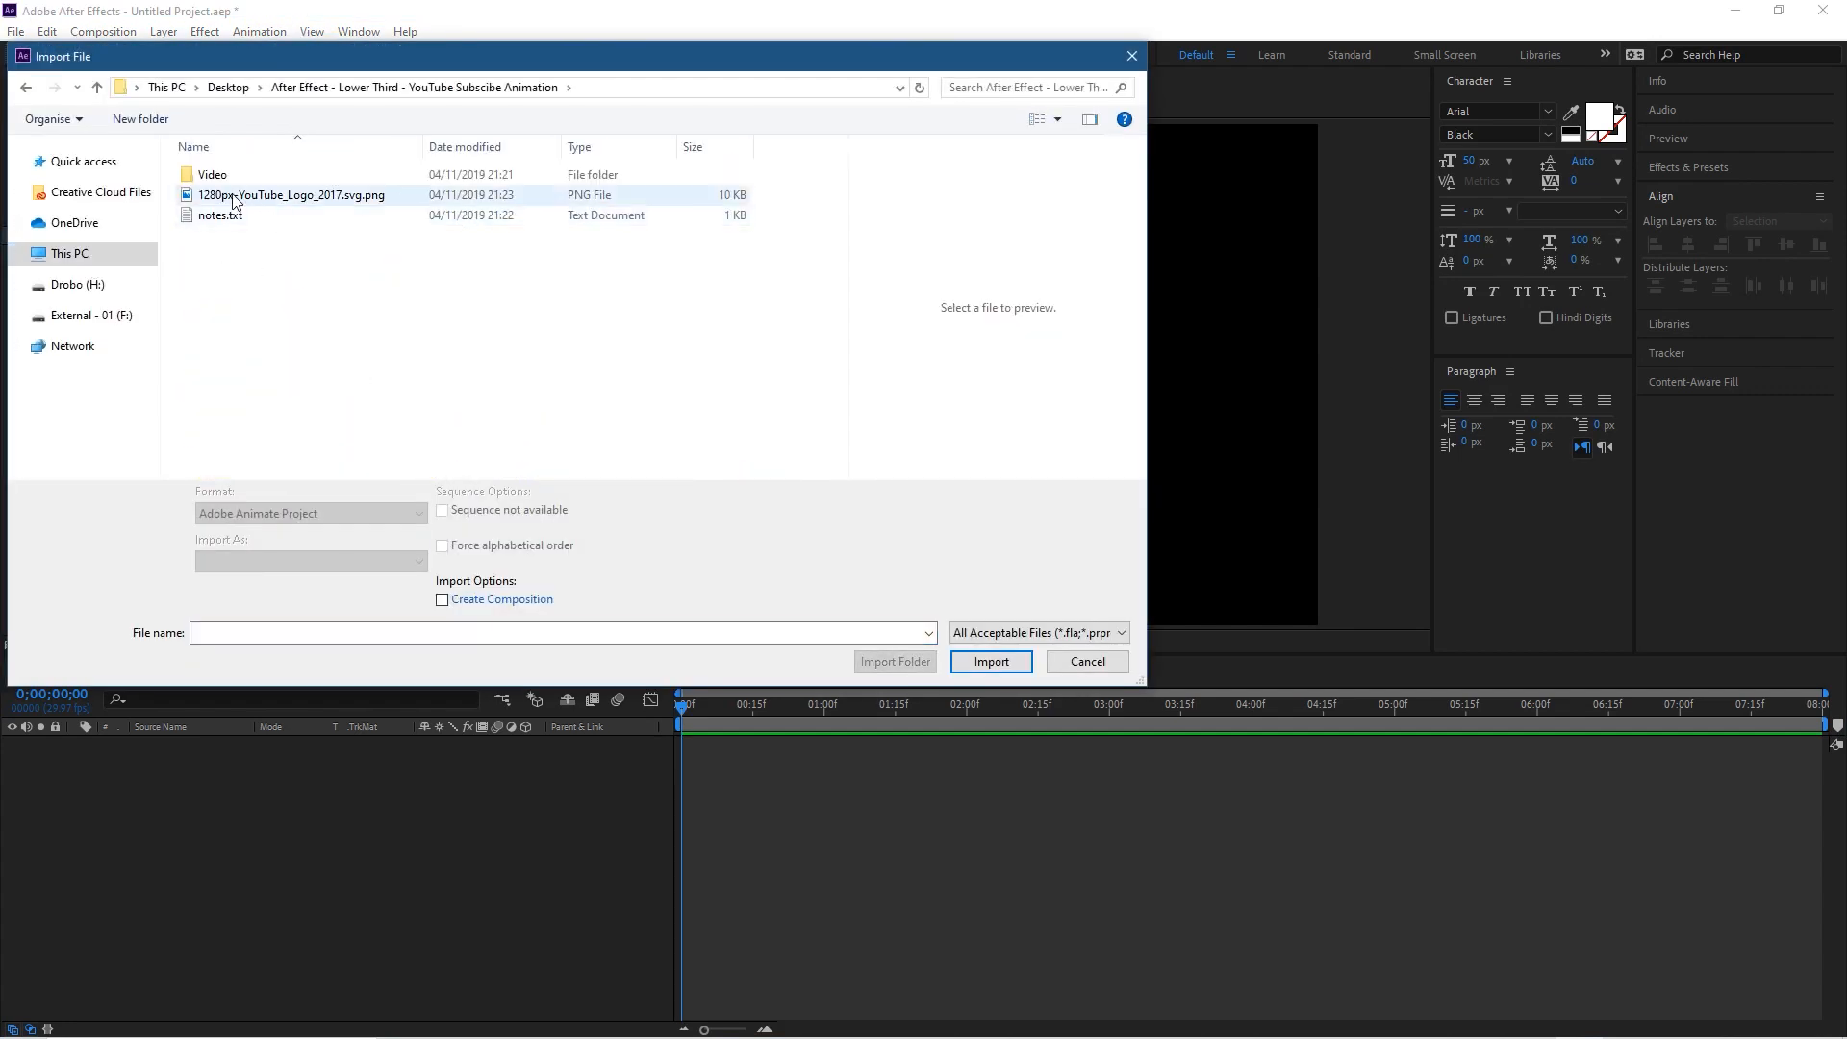
pyautogui.click(306, 197)
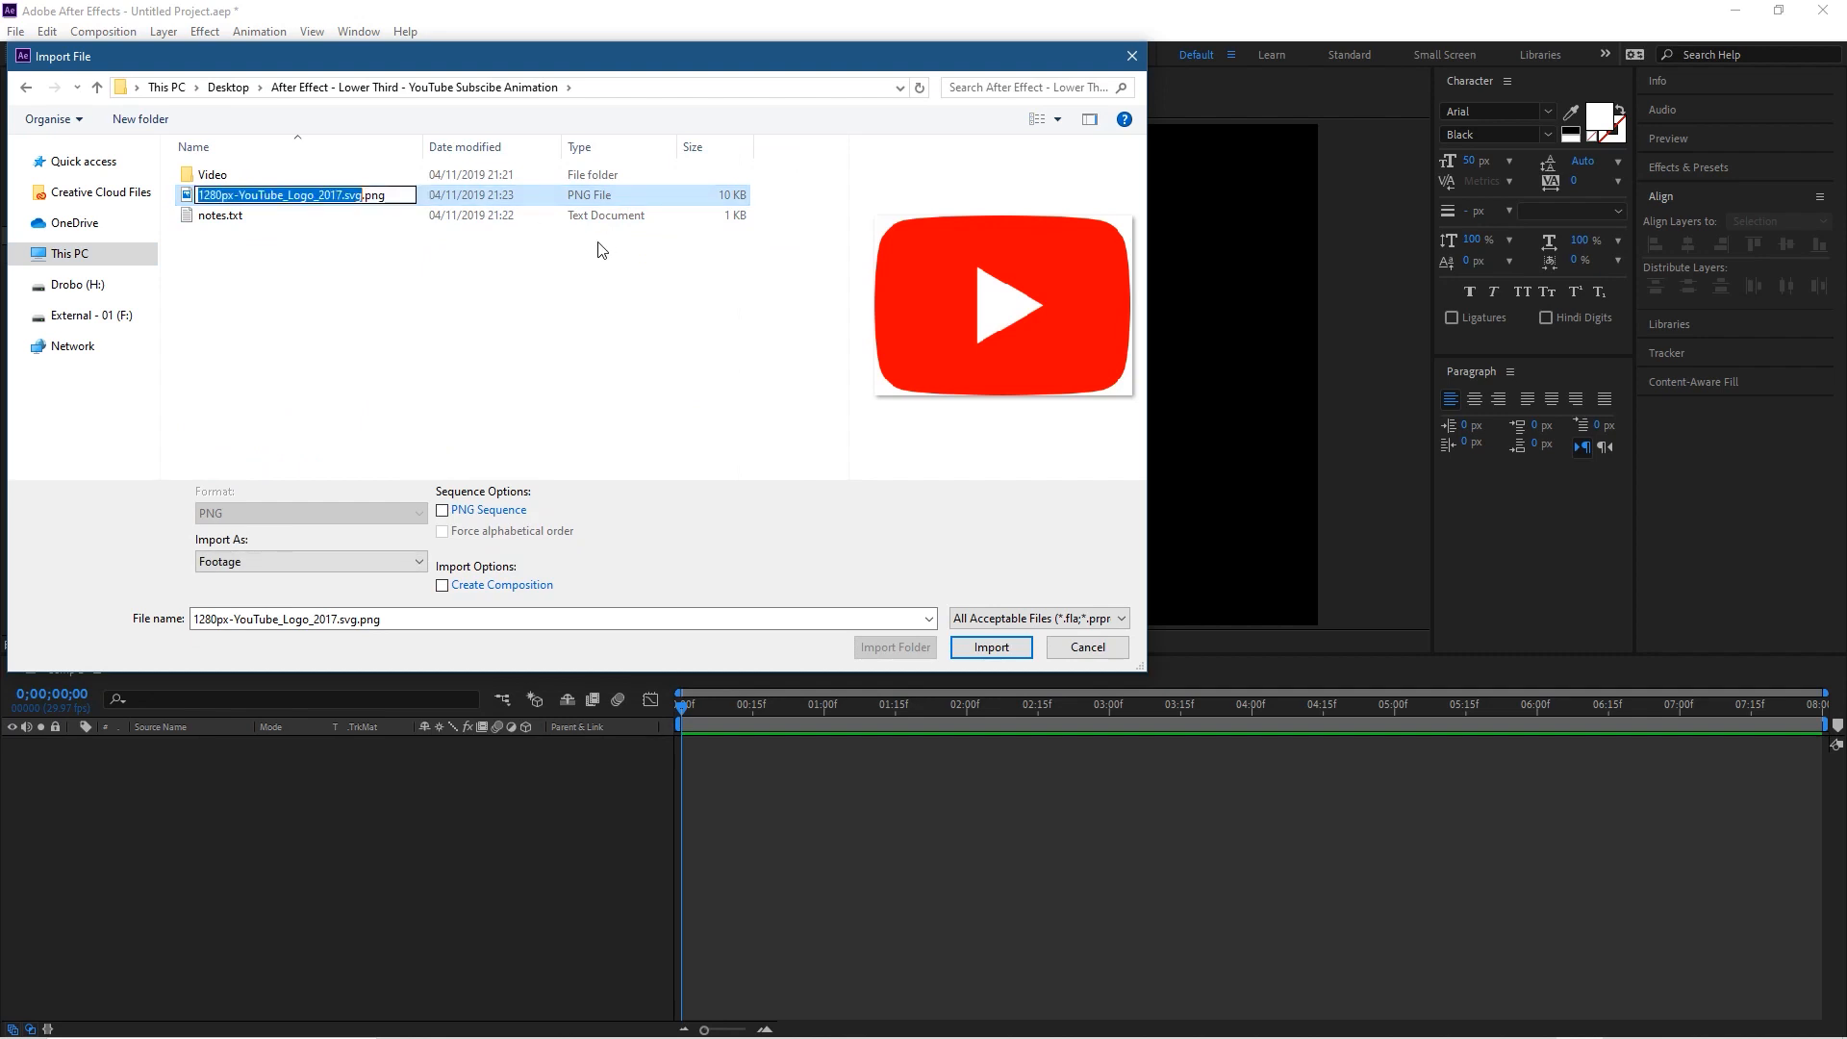
pyautogui.write('youtube logo')
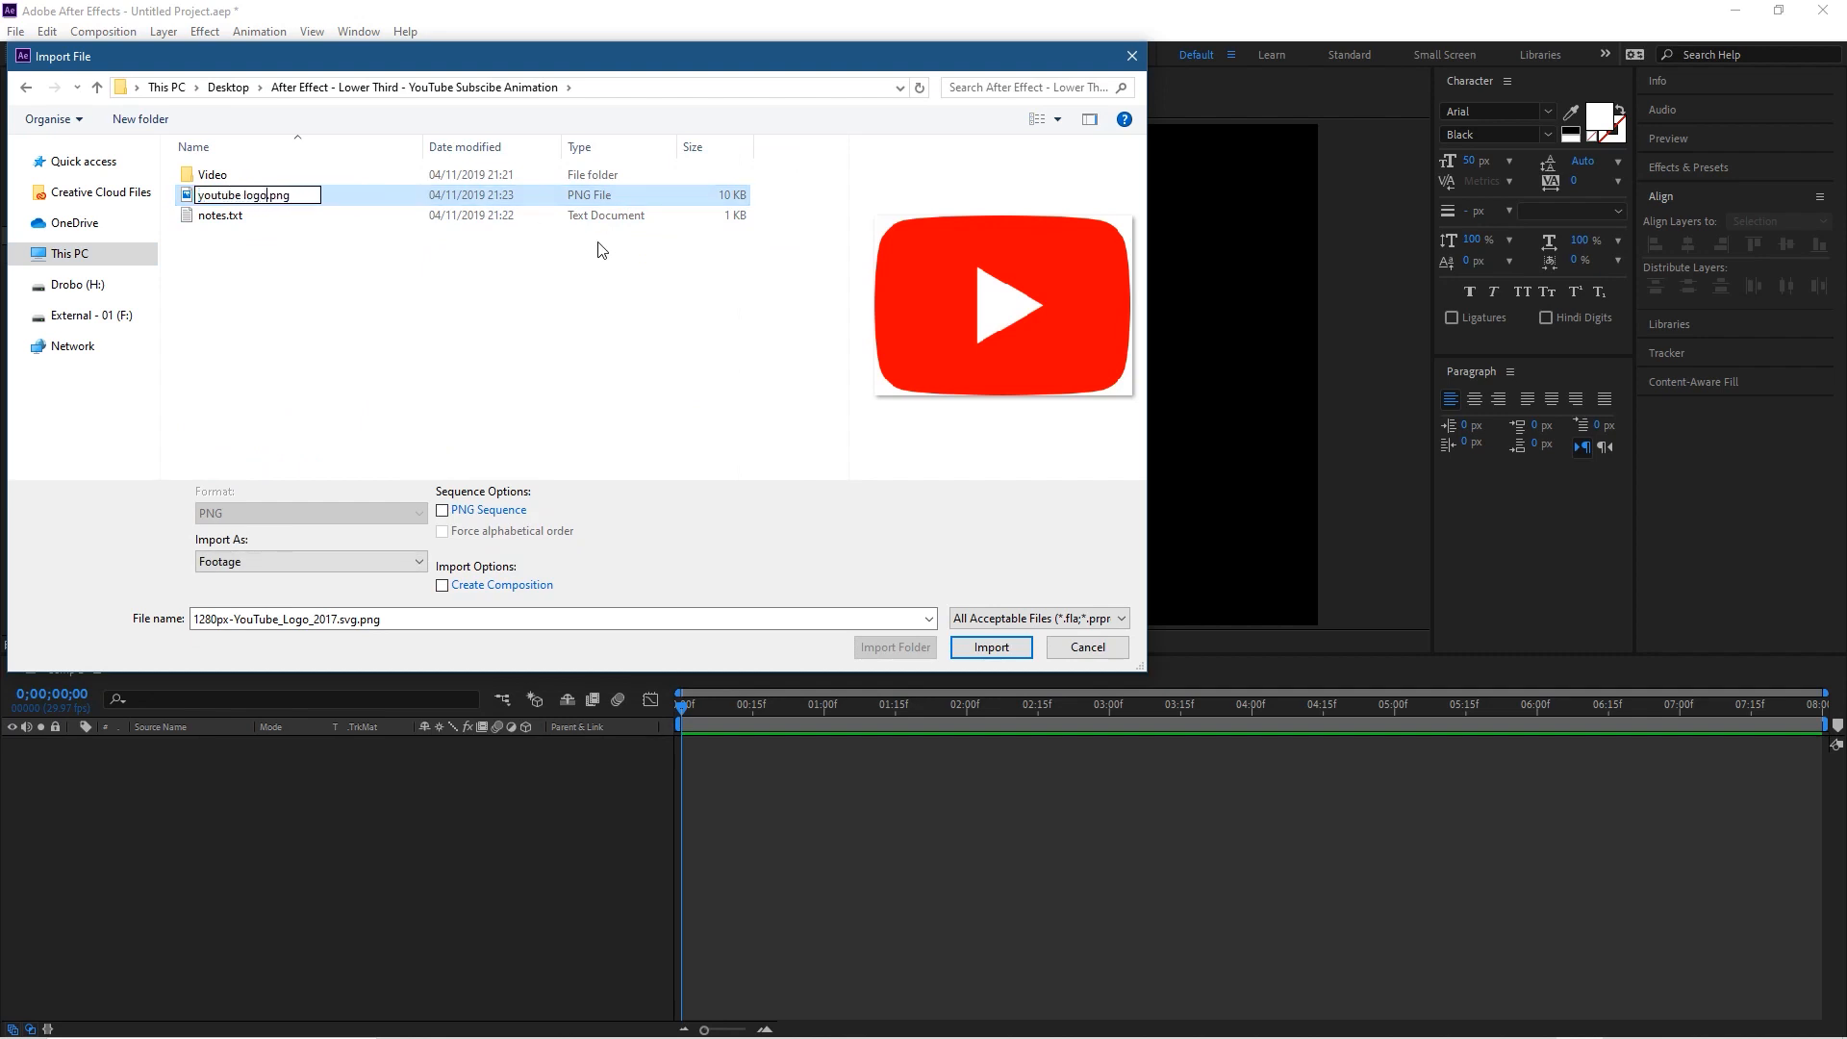
pyautogui.press('Return')
# Step: Import youtube logo.png as footage and add it as a layer in the Comp 1 timeline
pyautogui.click(279, 199)
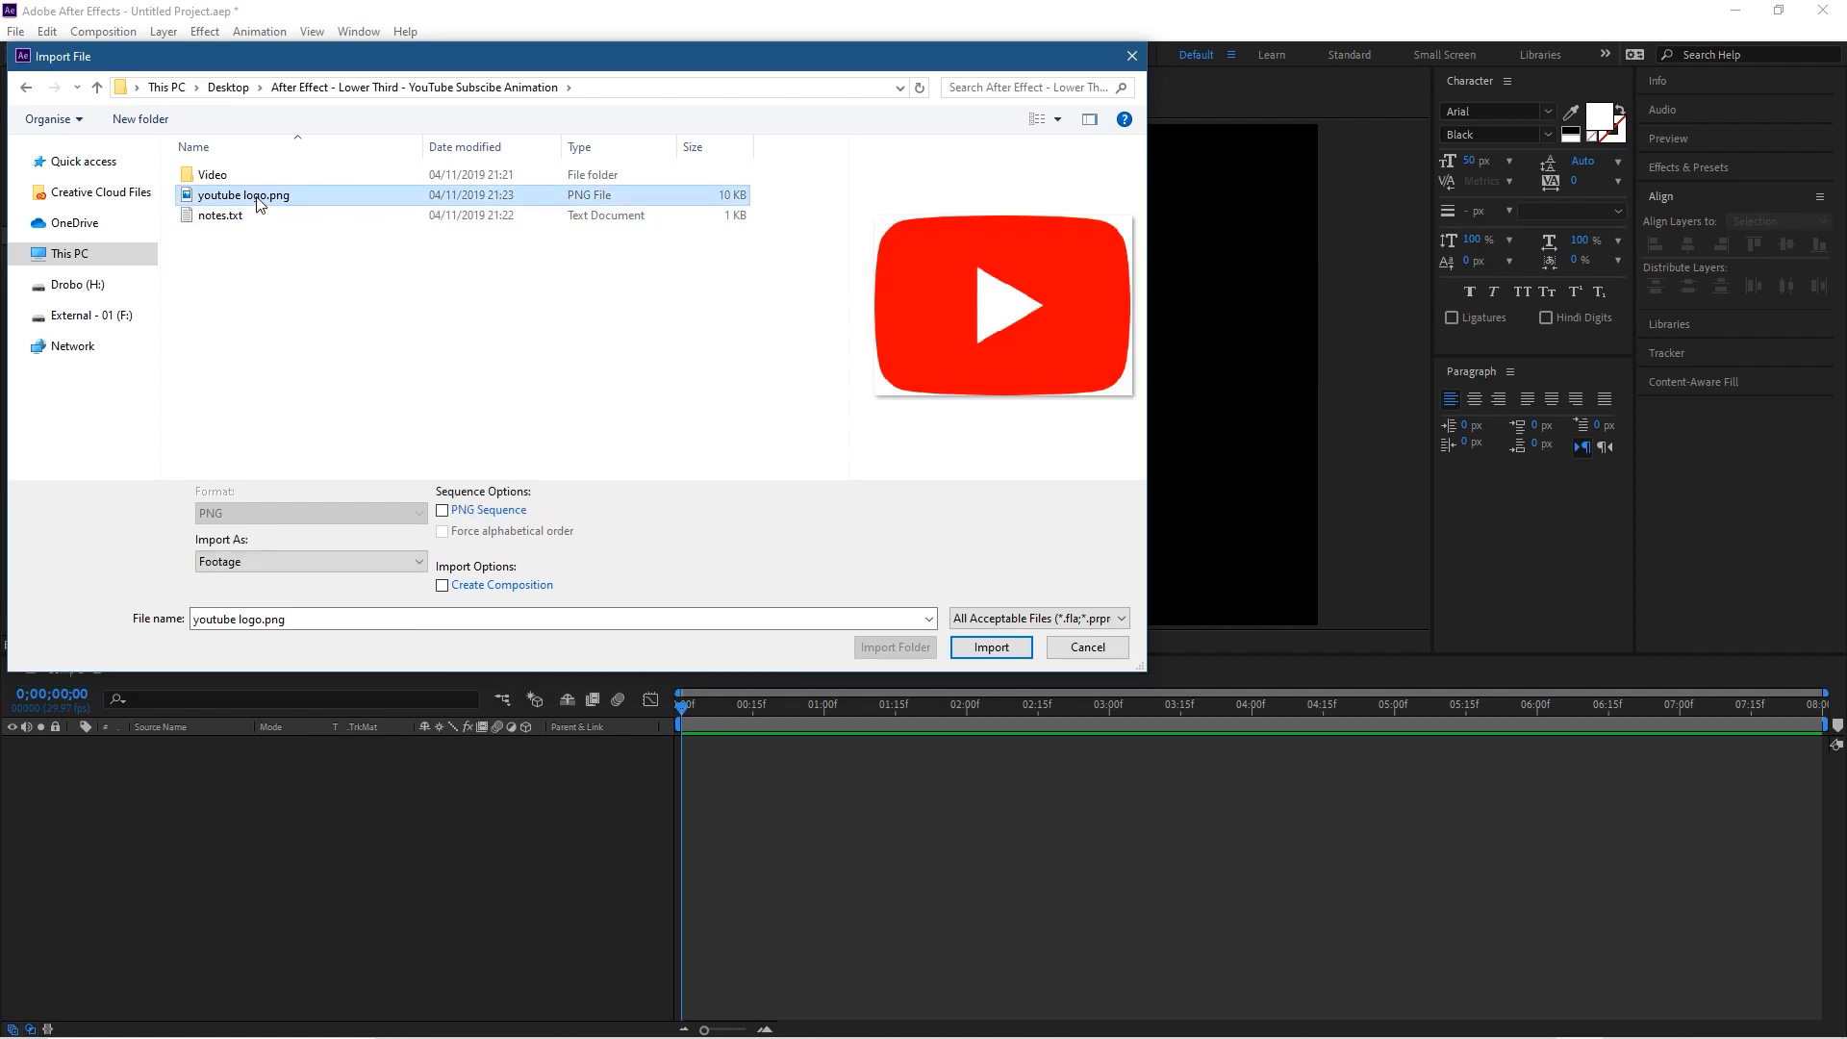
pyautogui.click(992, 648)
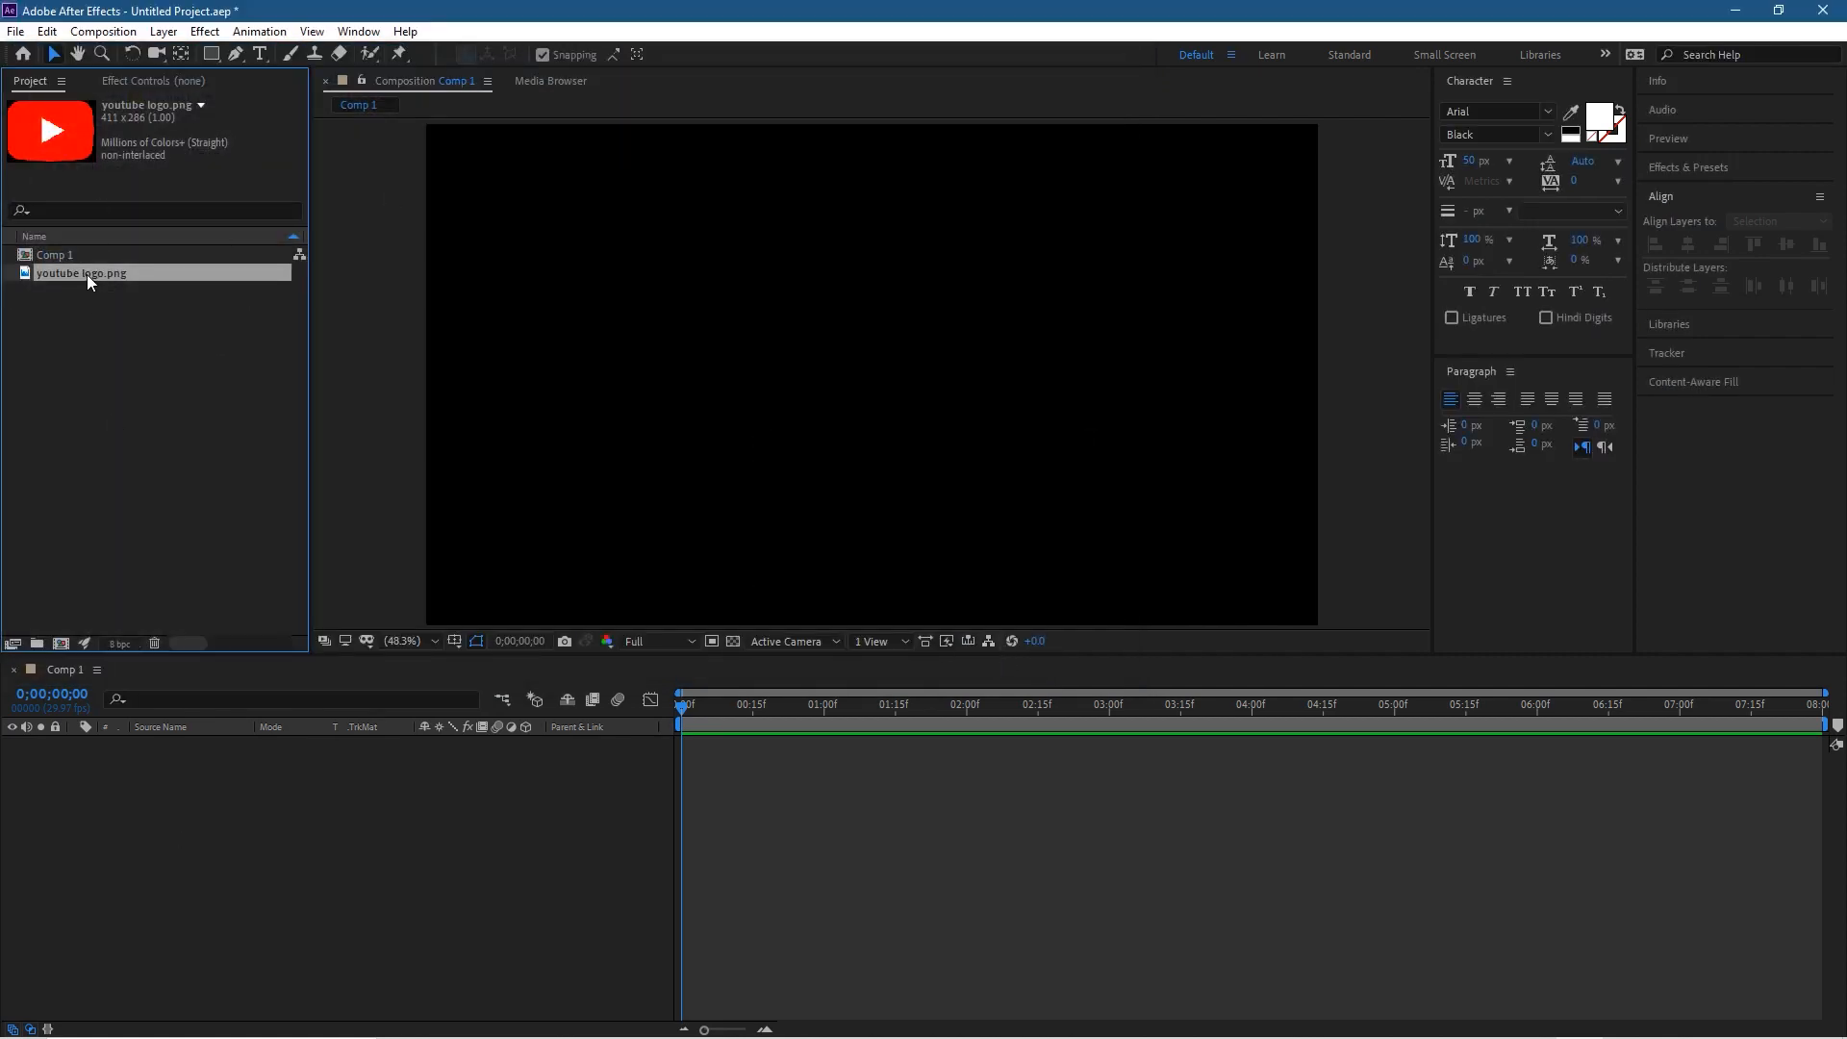
pyautogui.moveTo(100, 274); pyautogui.dragTo(222, 827)
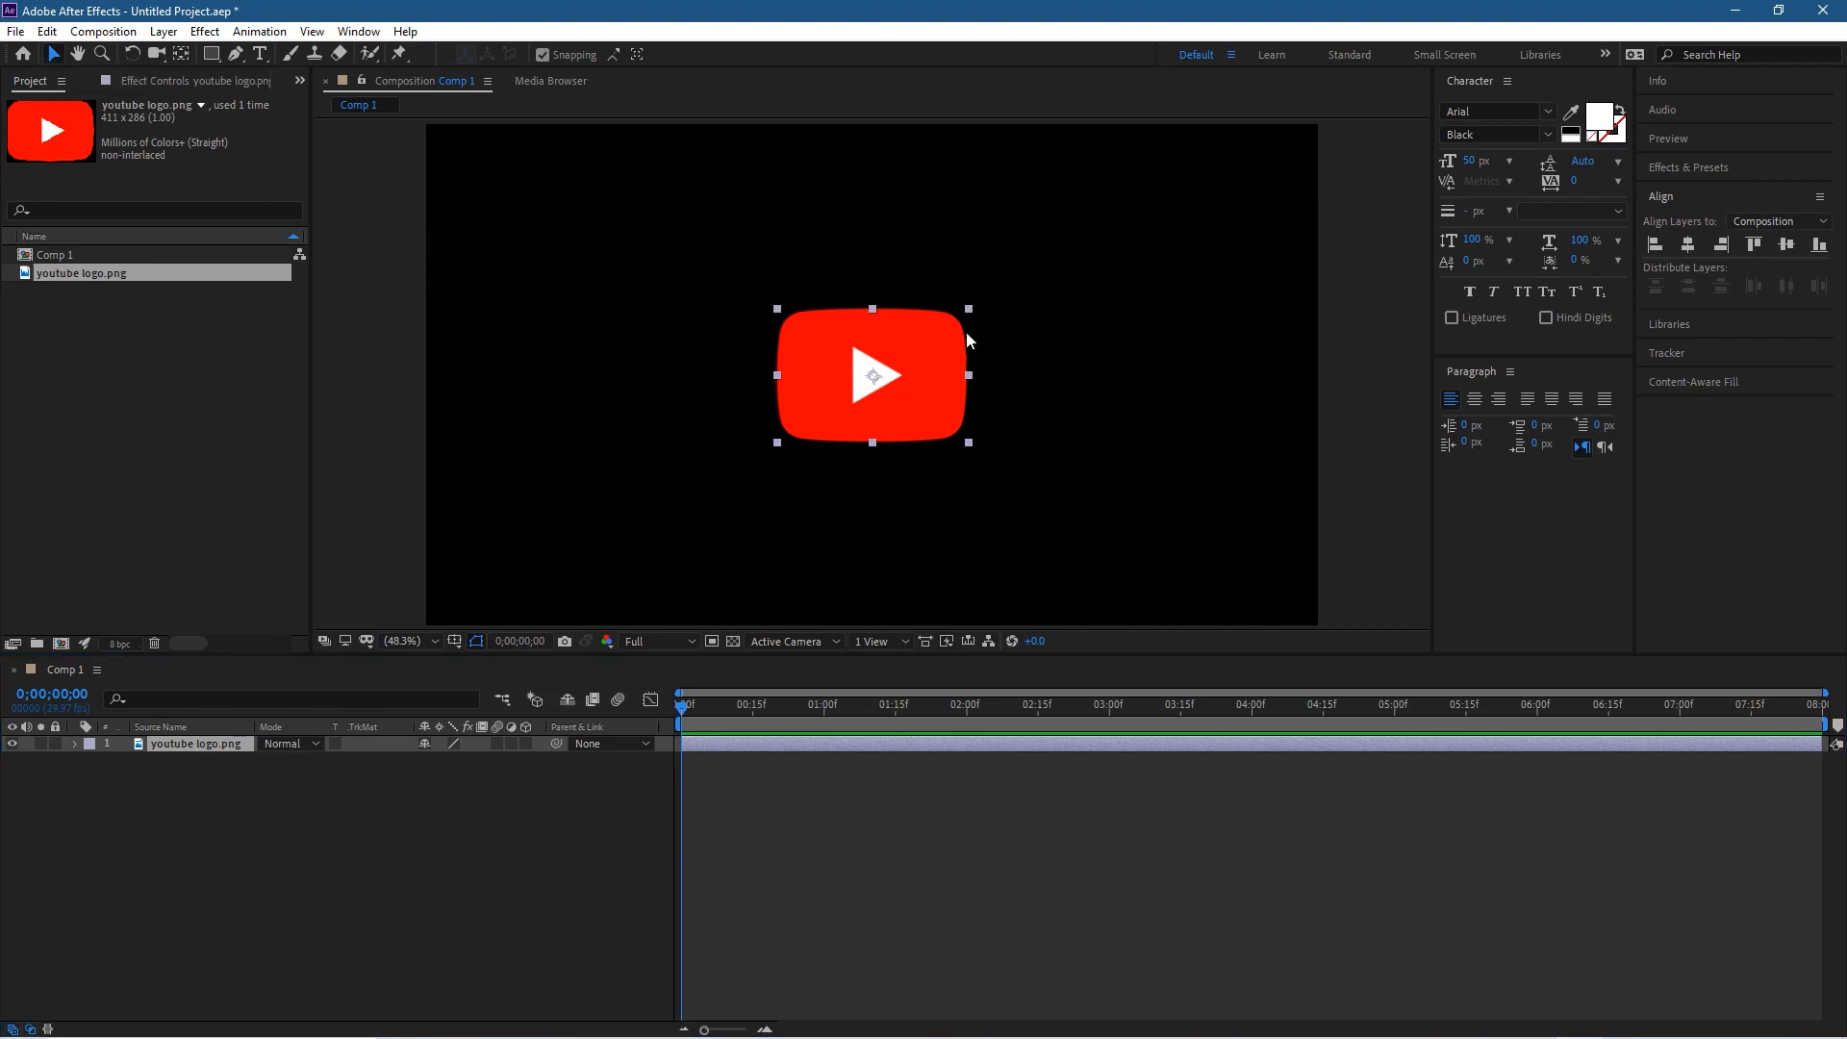
# Step: Scale the YouTube logo layer down to a small icon and place it in the lower-left corner of the composition frame
pyautogui.moveTo(973, 305); pyautogui.dragTo(520, 556)
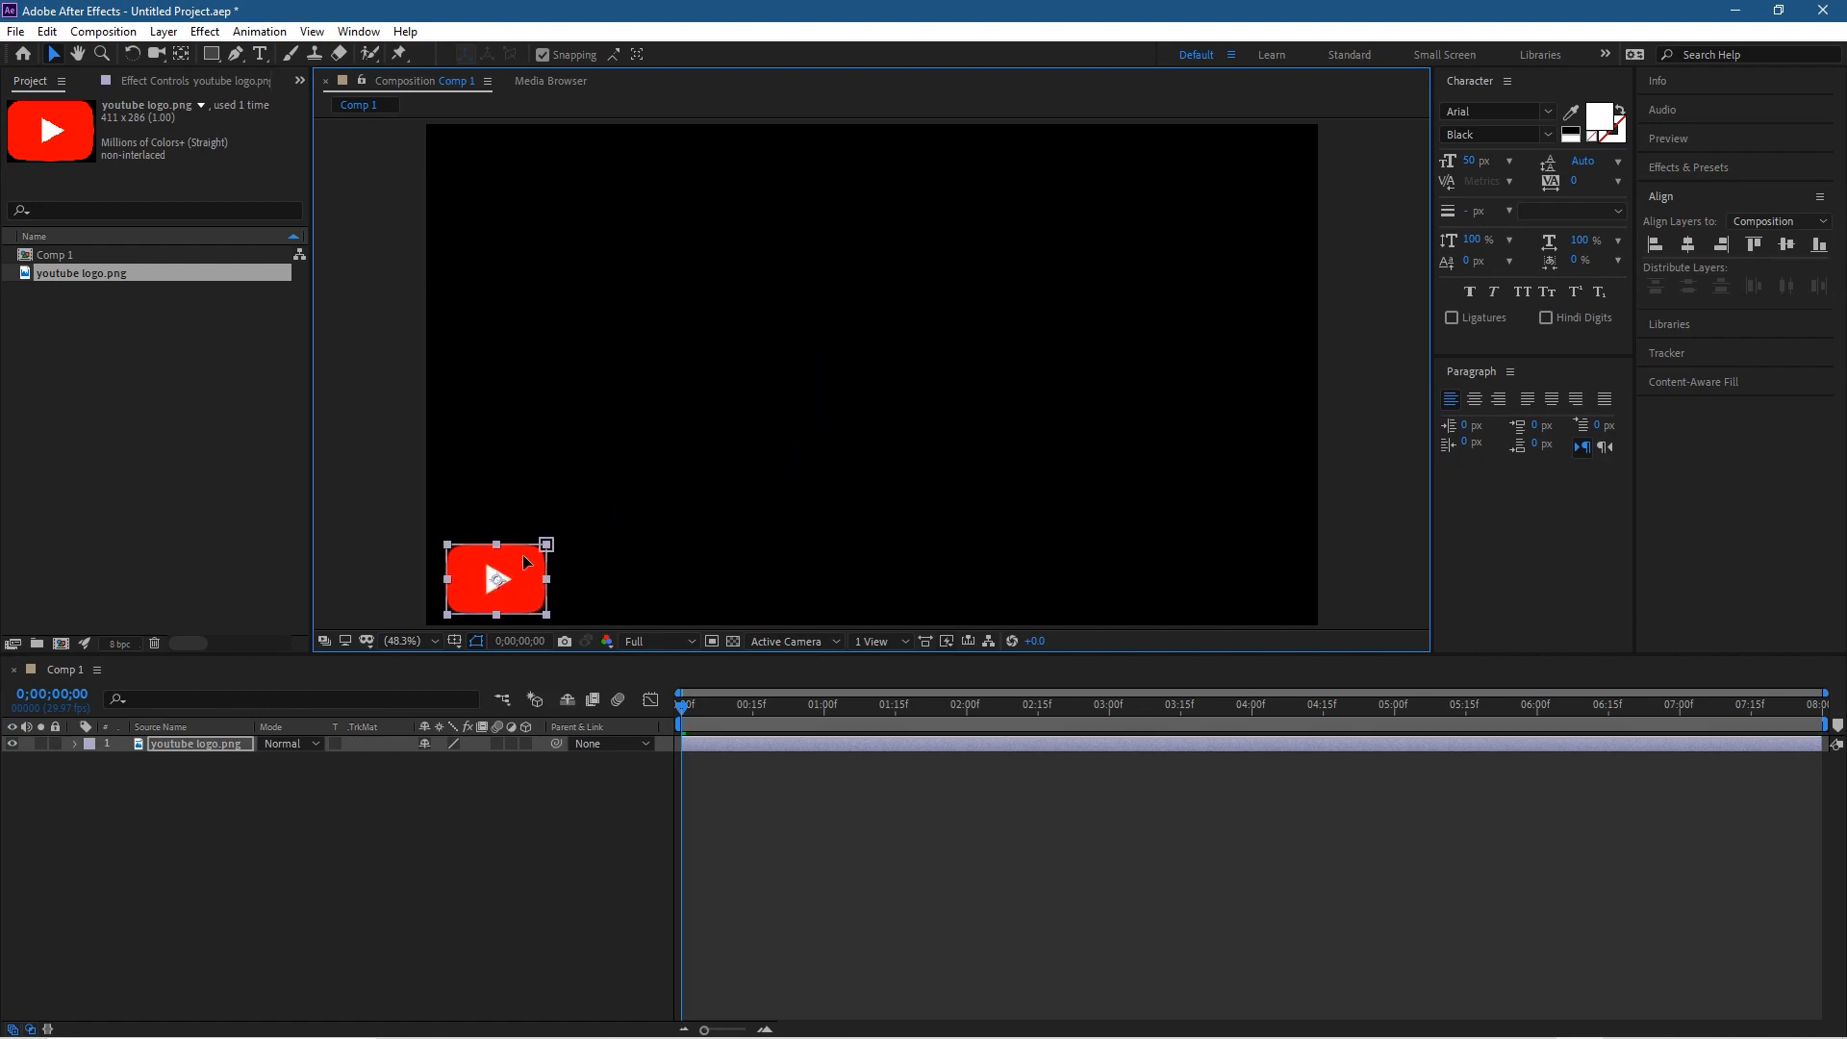
pyautogui.hotkey('ctrl', 'shift', 'a')
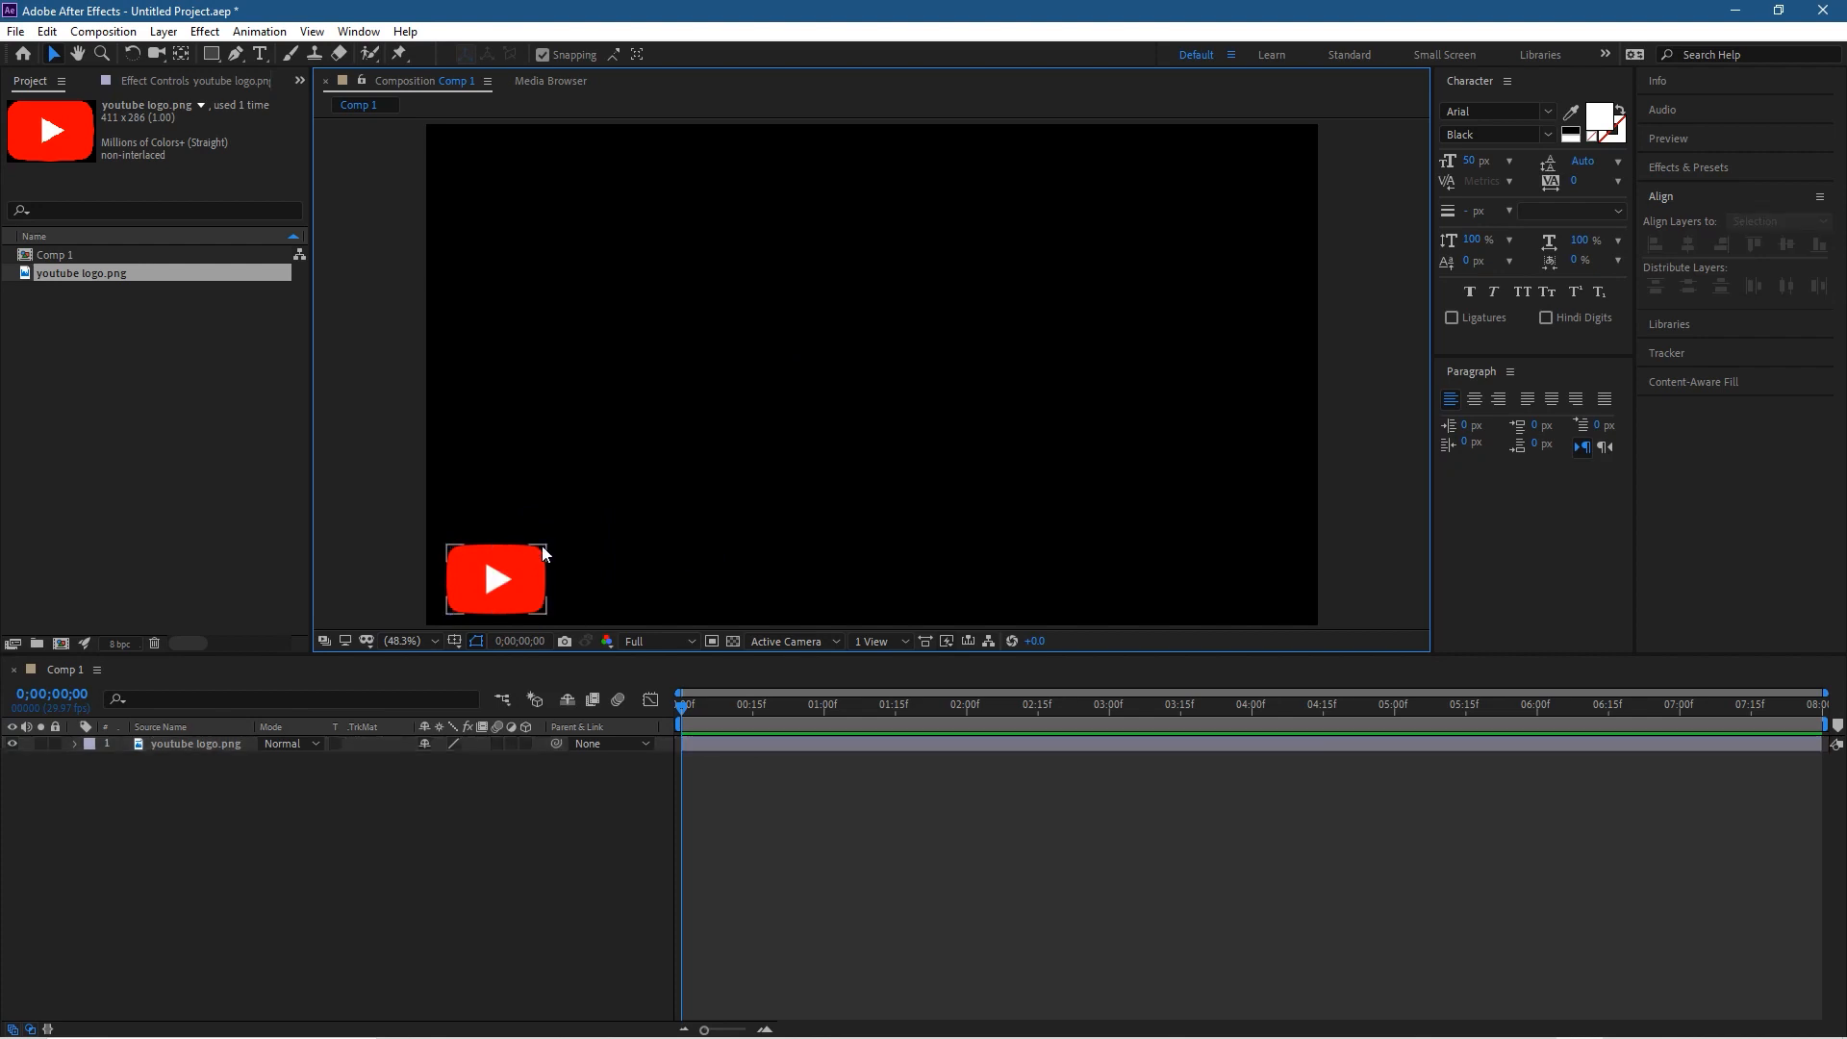
pyautogui.click(540, 546)
pyautogui.moveTo(540, 548); pyautogui.dragTo(506, 556)
pyautogui.click(495, 494)
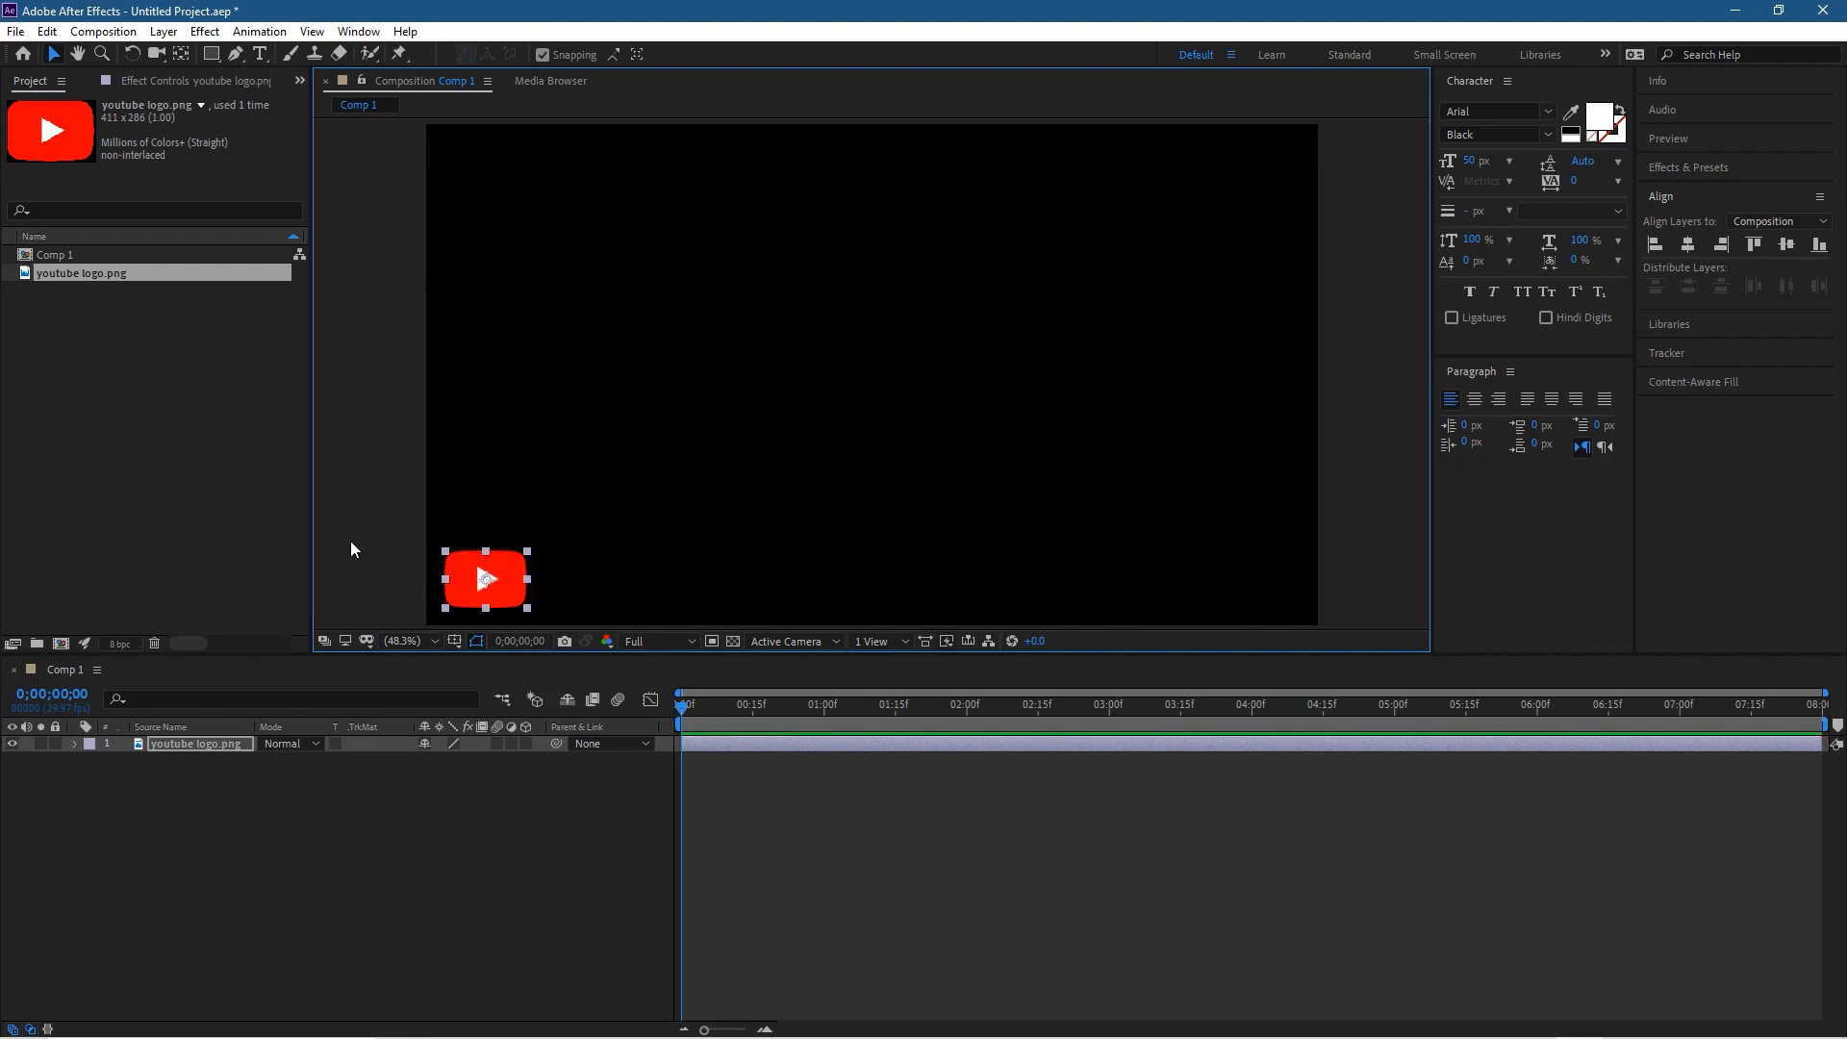
pyautogui.click(188, 783)
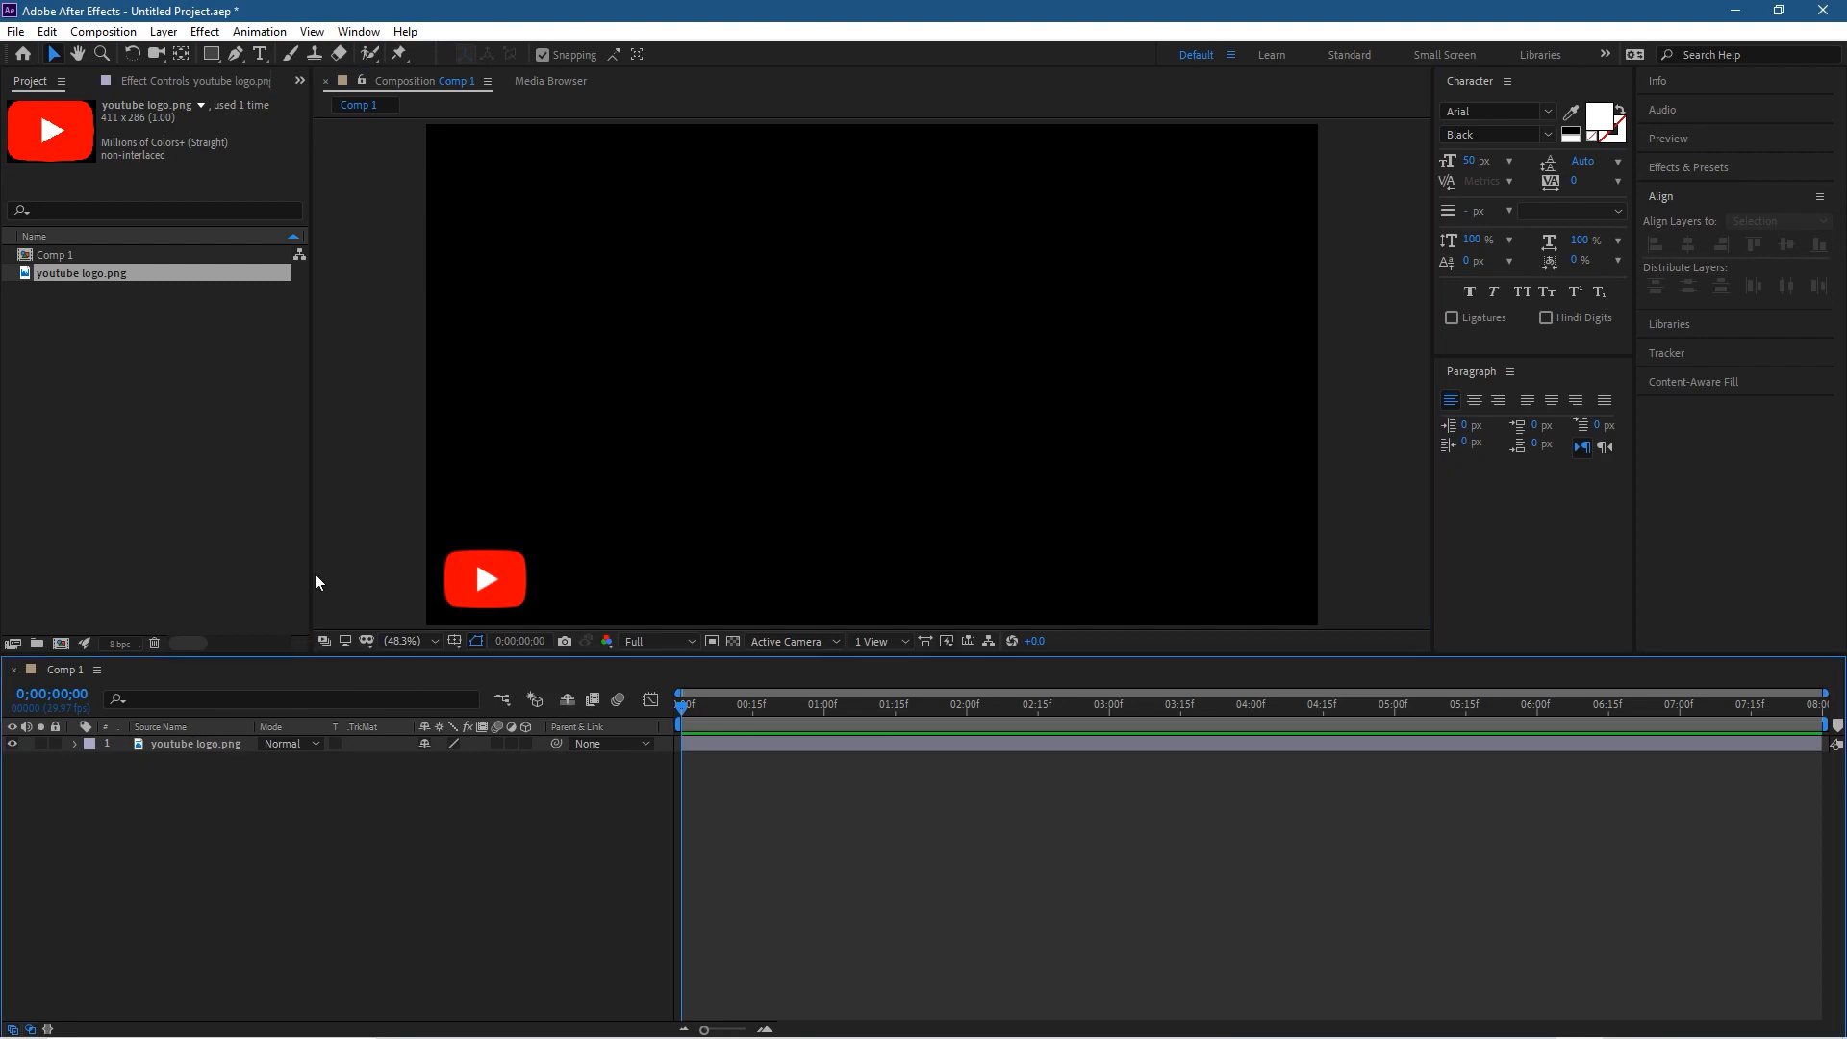
pyautogui.click(475, 568)
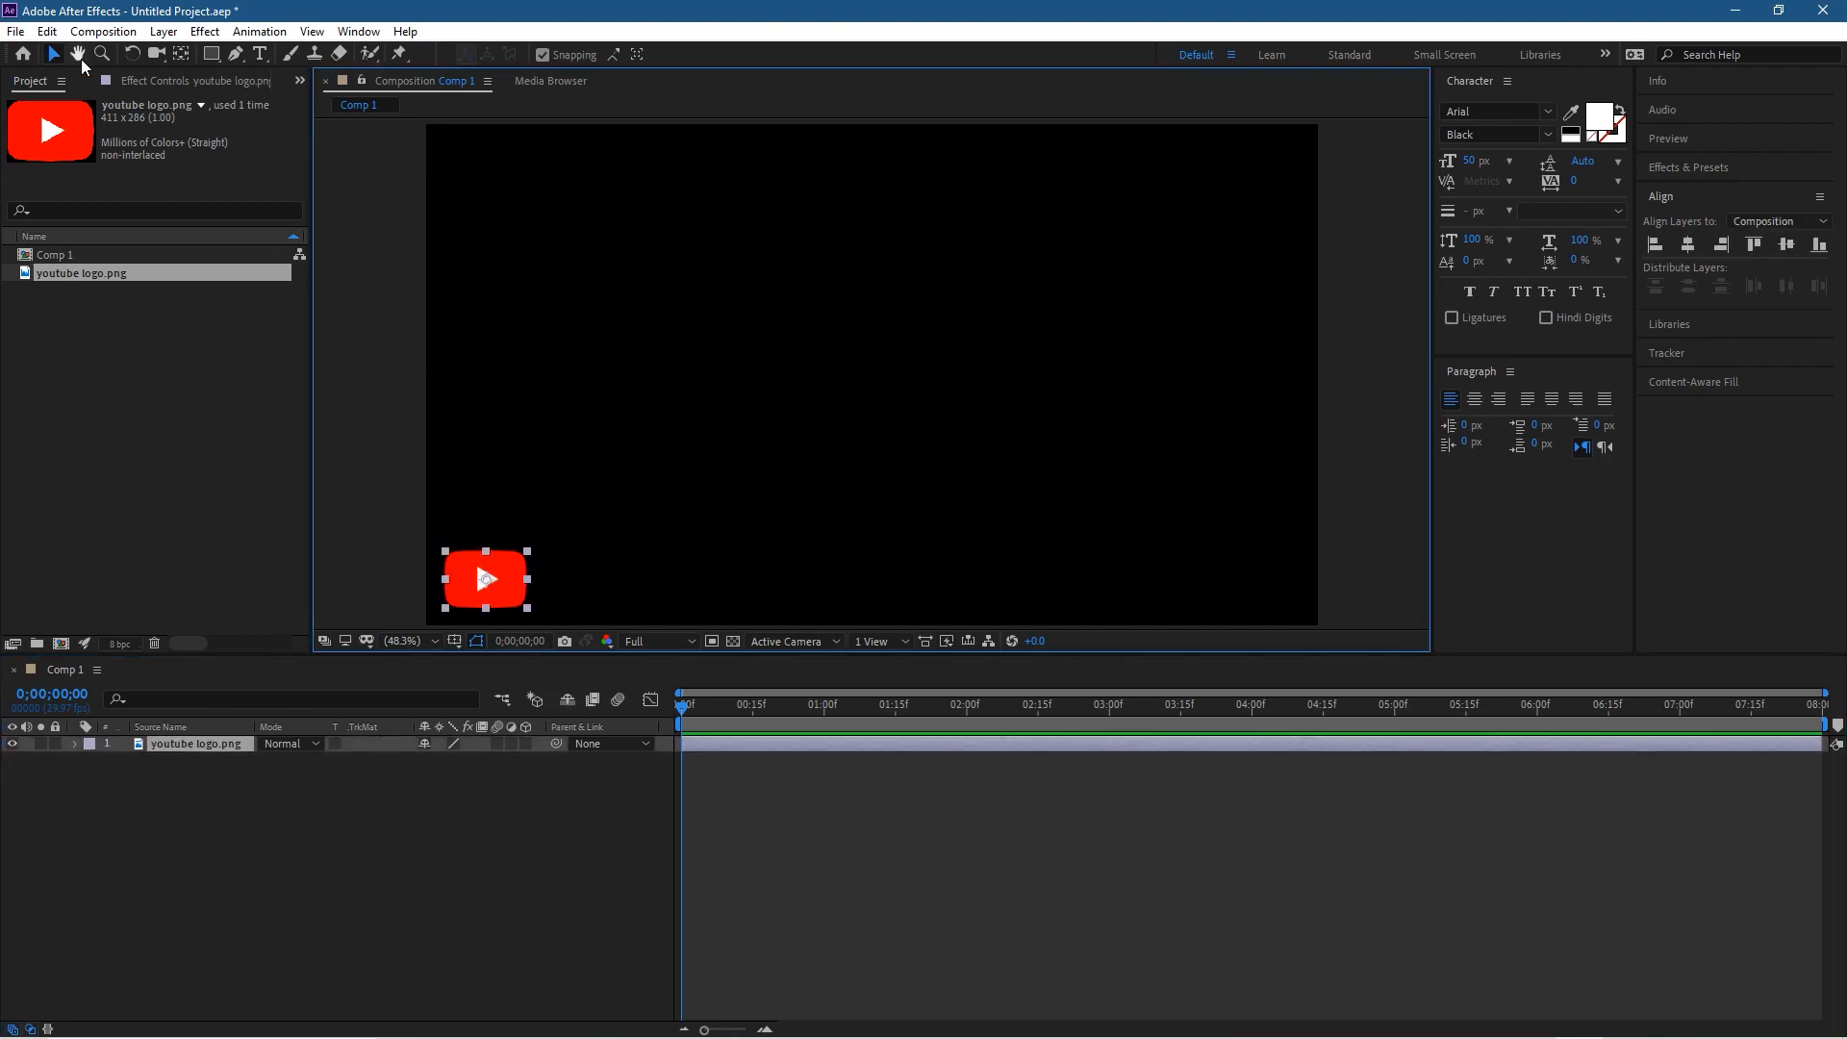
# Step: Save the project as "youtube subscribe - 01" in the Desktop folder "After Effect - Lower Third - YouTube Subscibe Animation"
pyautogui.click(380, 409)
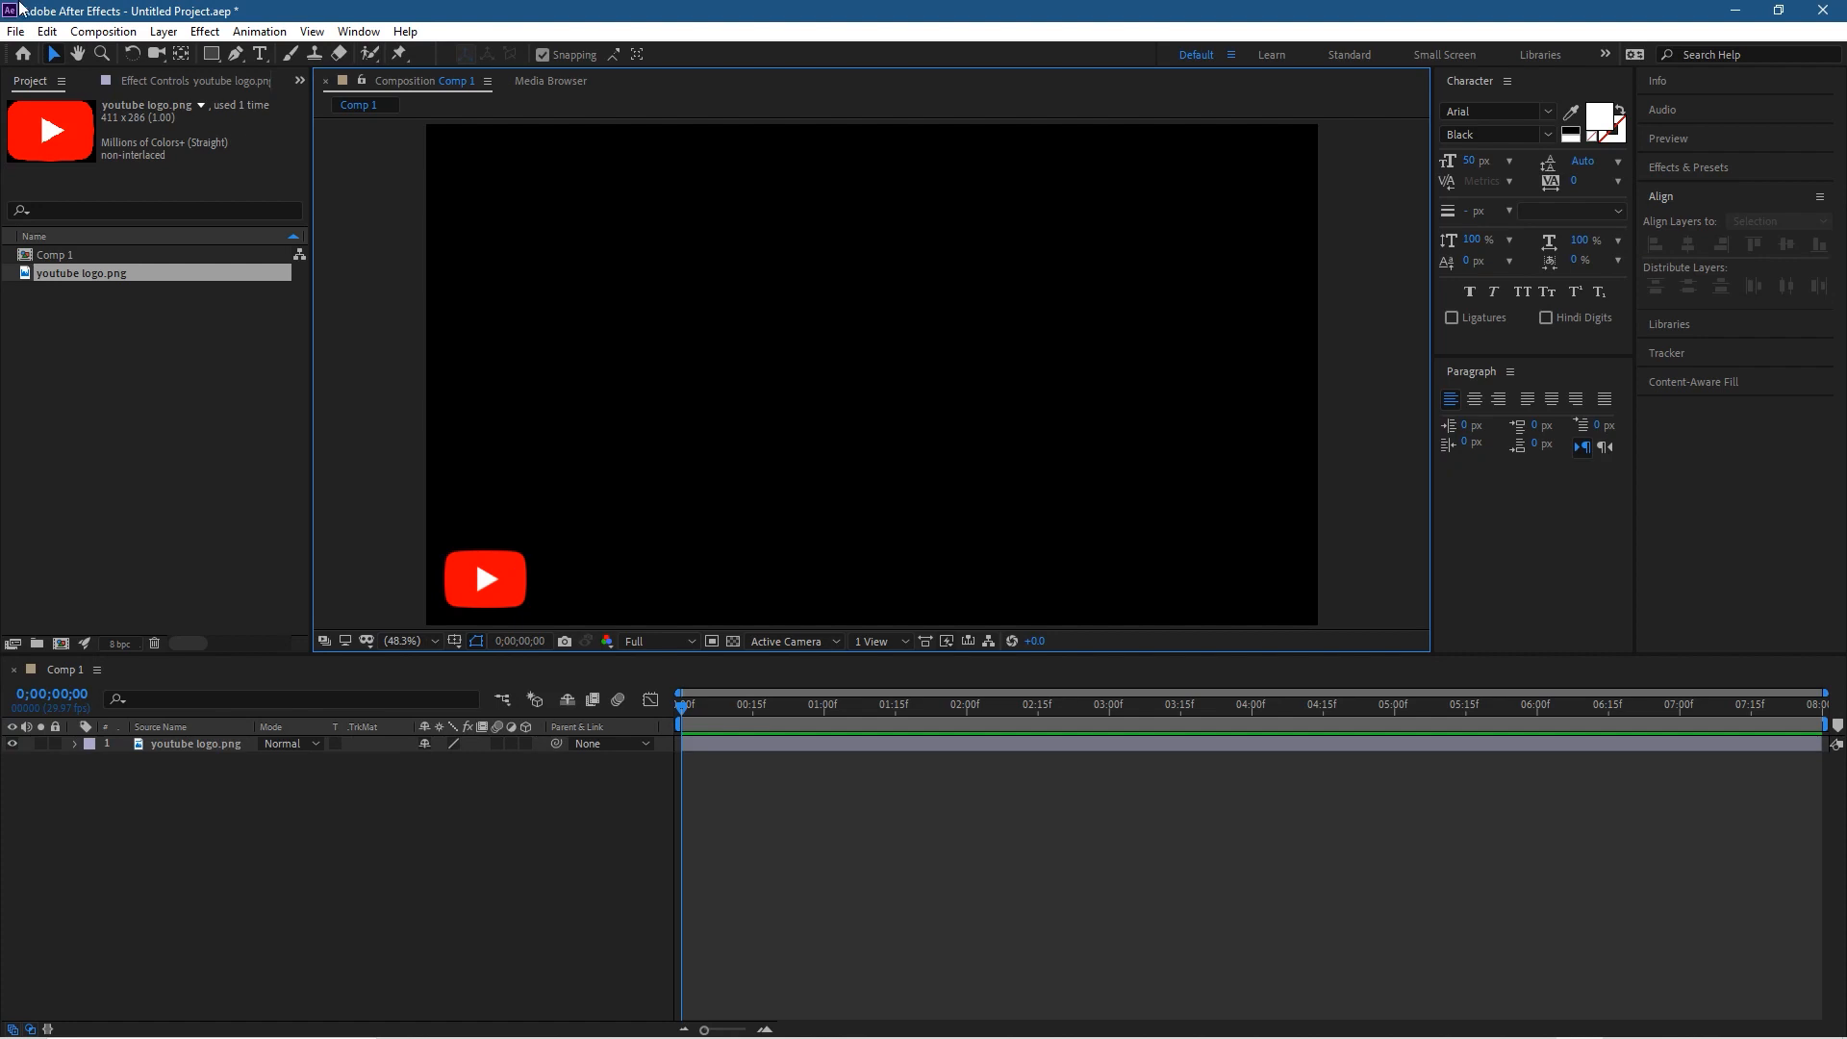
pyautogui.hotkey('ctrl', 's')
pyautogui.click(129, 250)
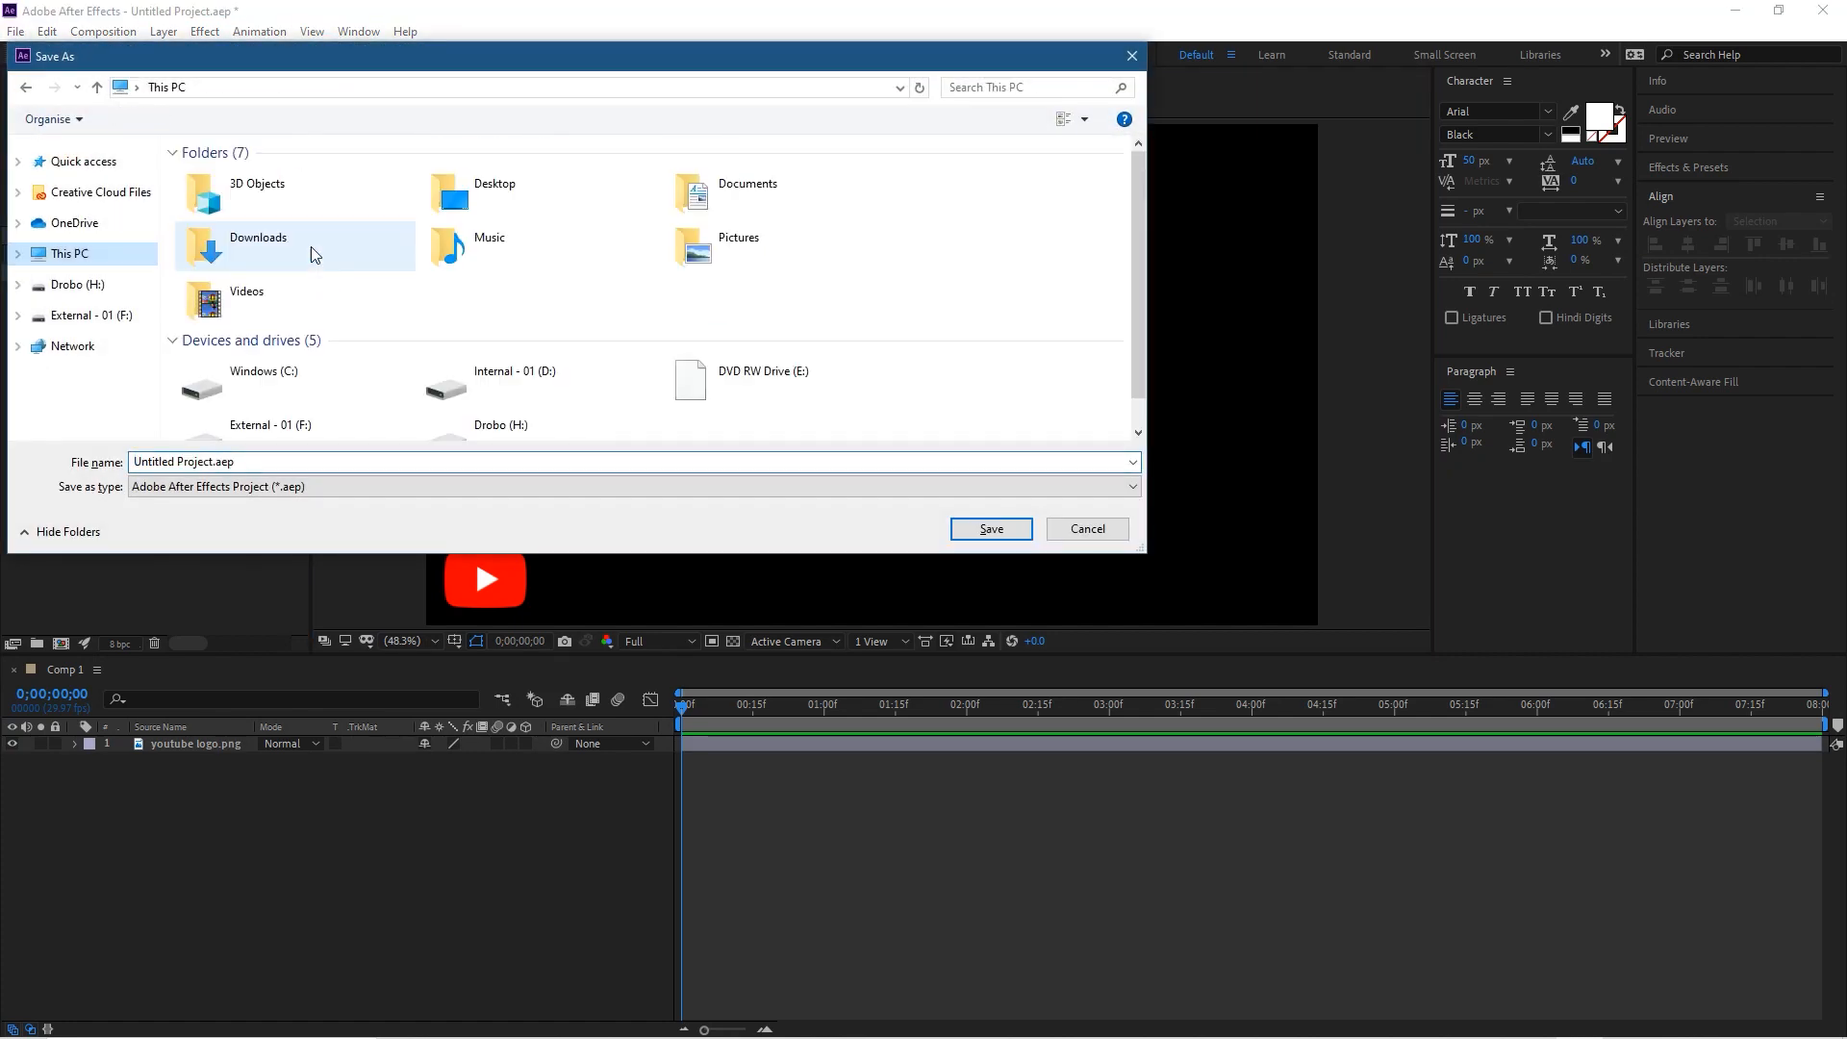
pyautogui.doubleClick(525, 191)
pyautogui.doubleClick(549, 207)
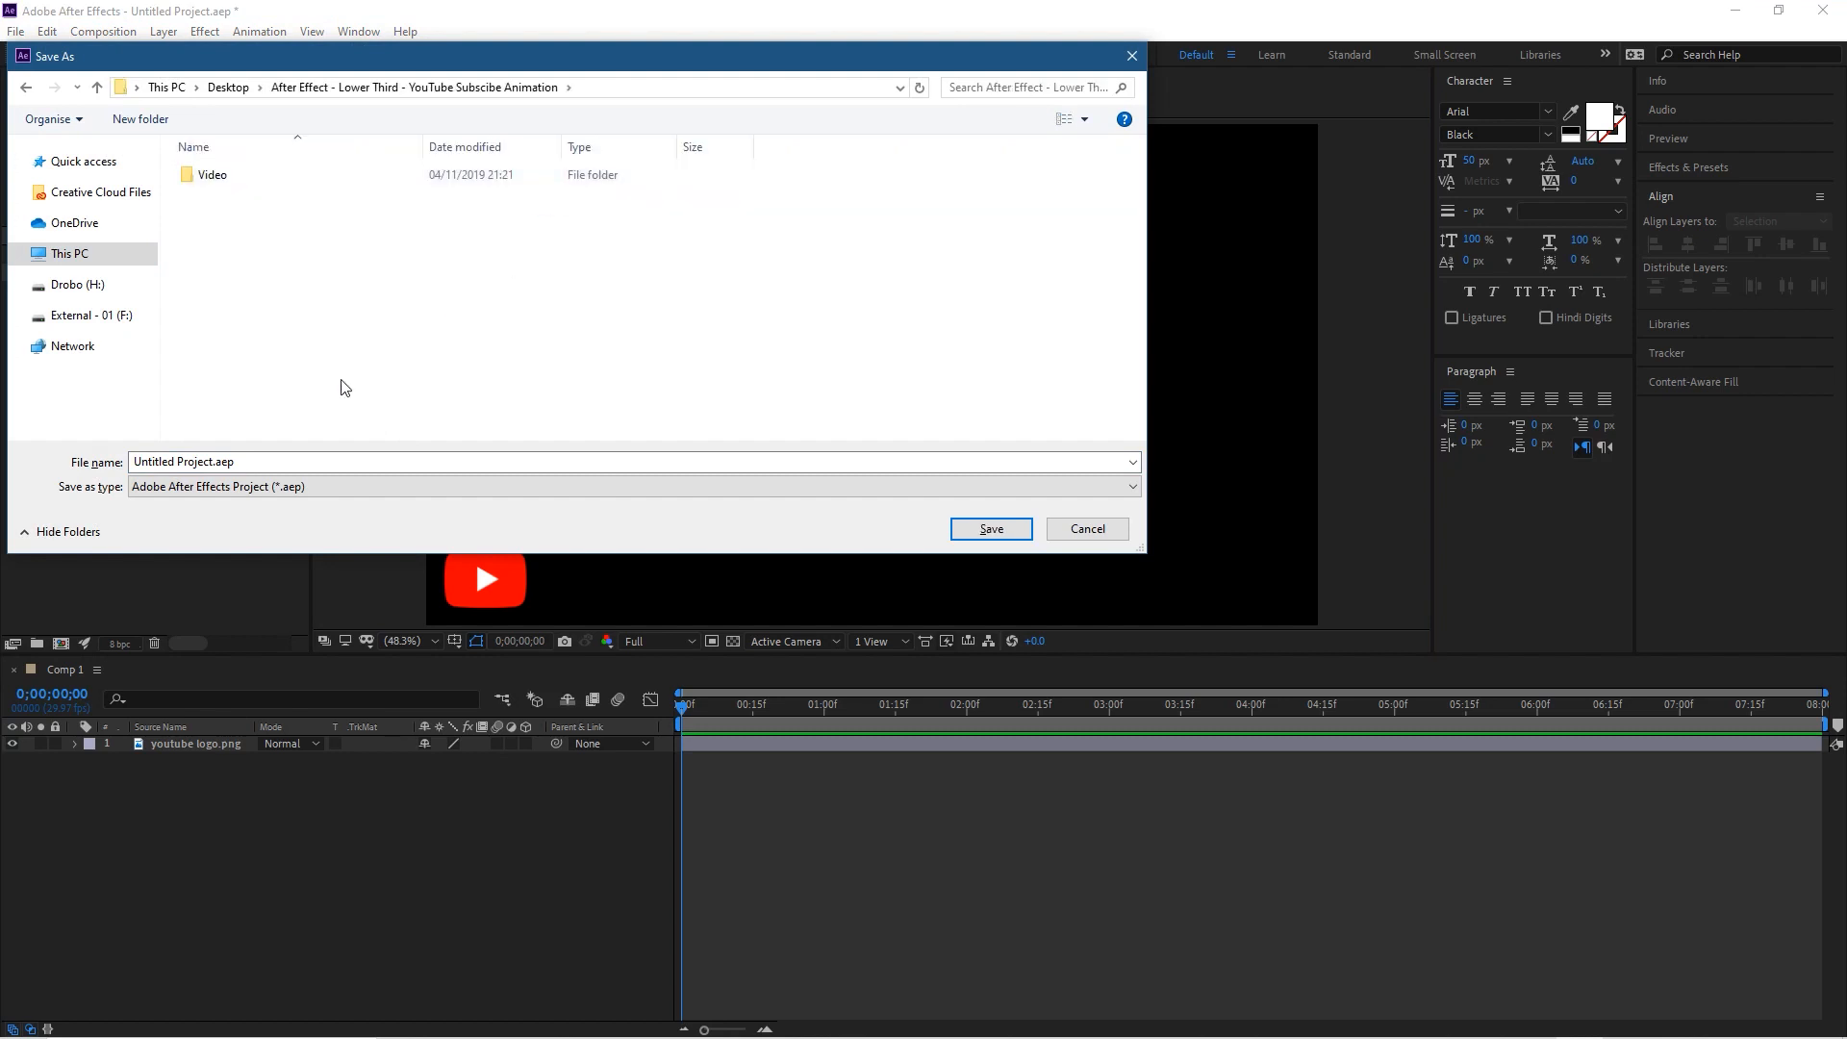
pyautogui.click(255, 462)
pyautogui.write('yo')
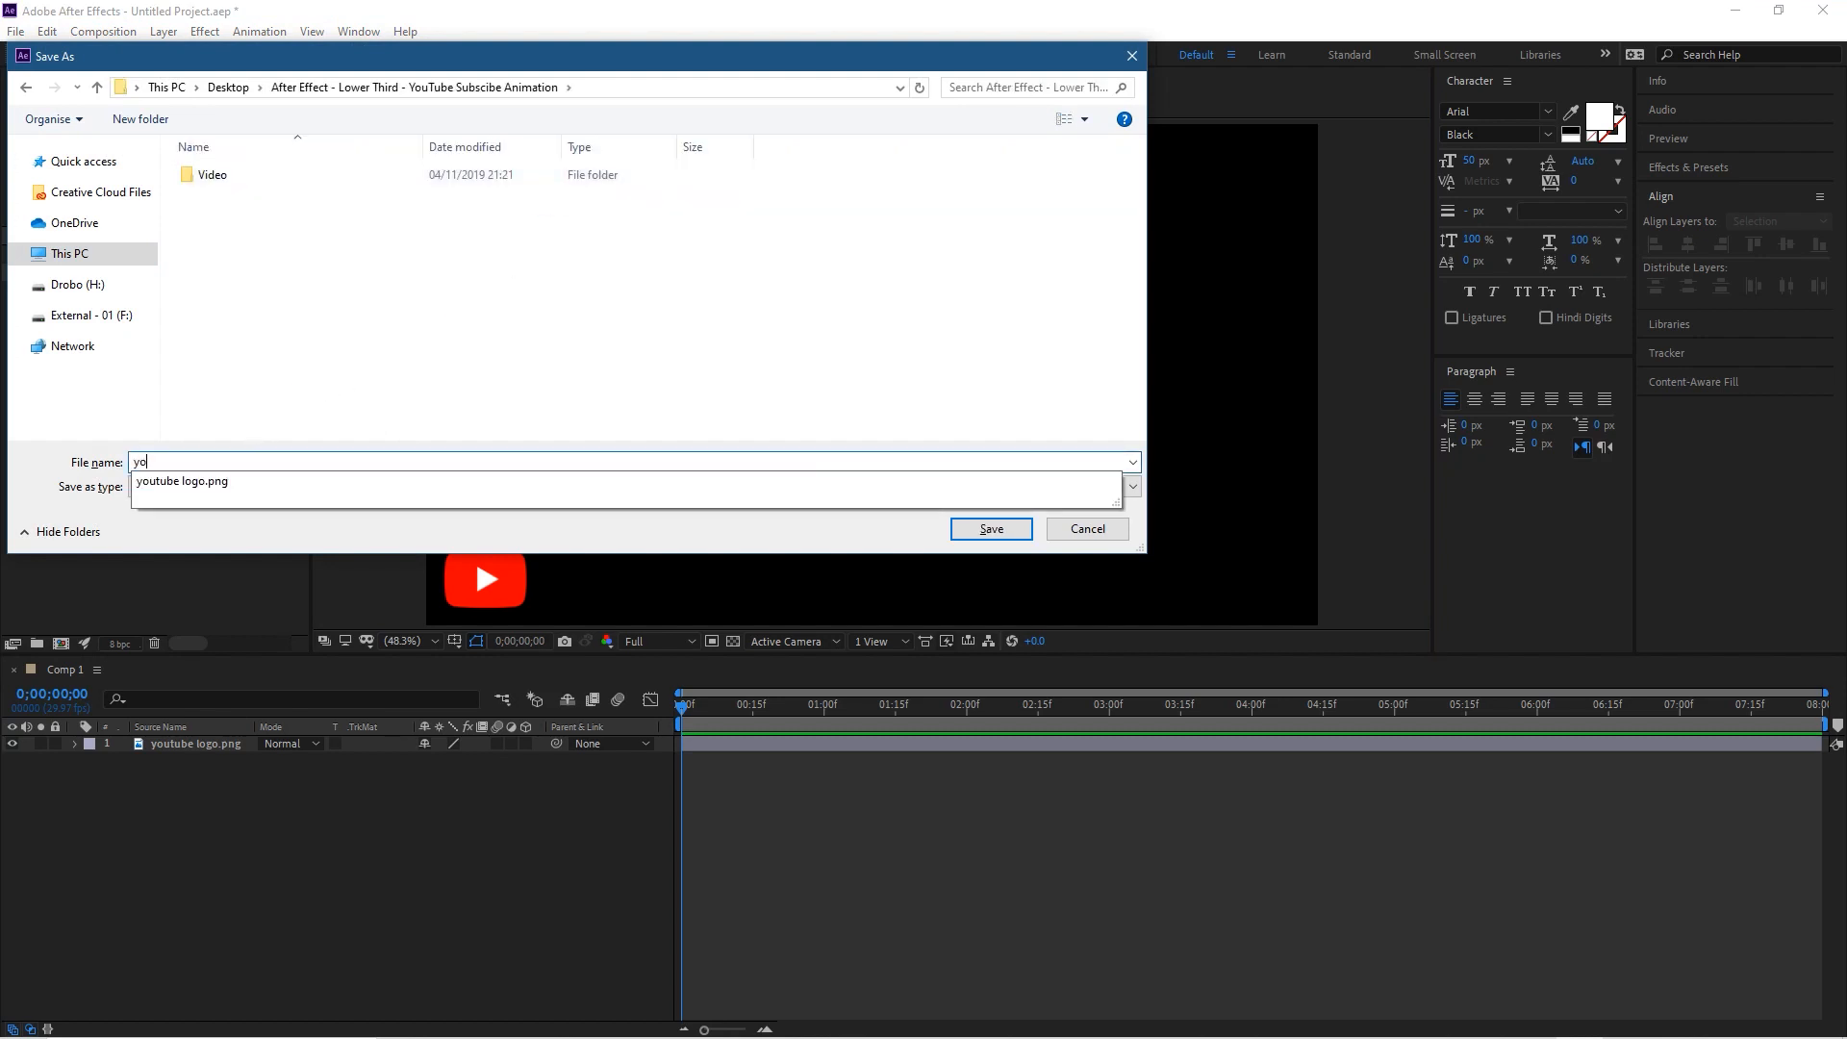
pyautogui.write('utube su')
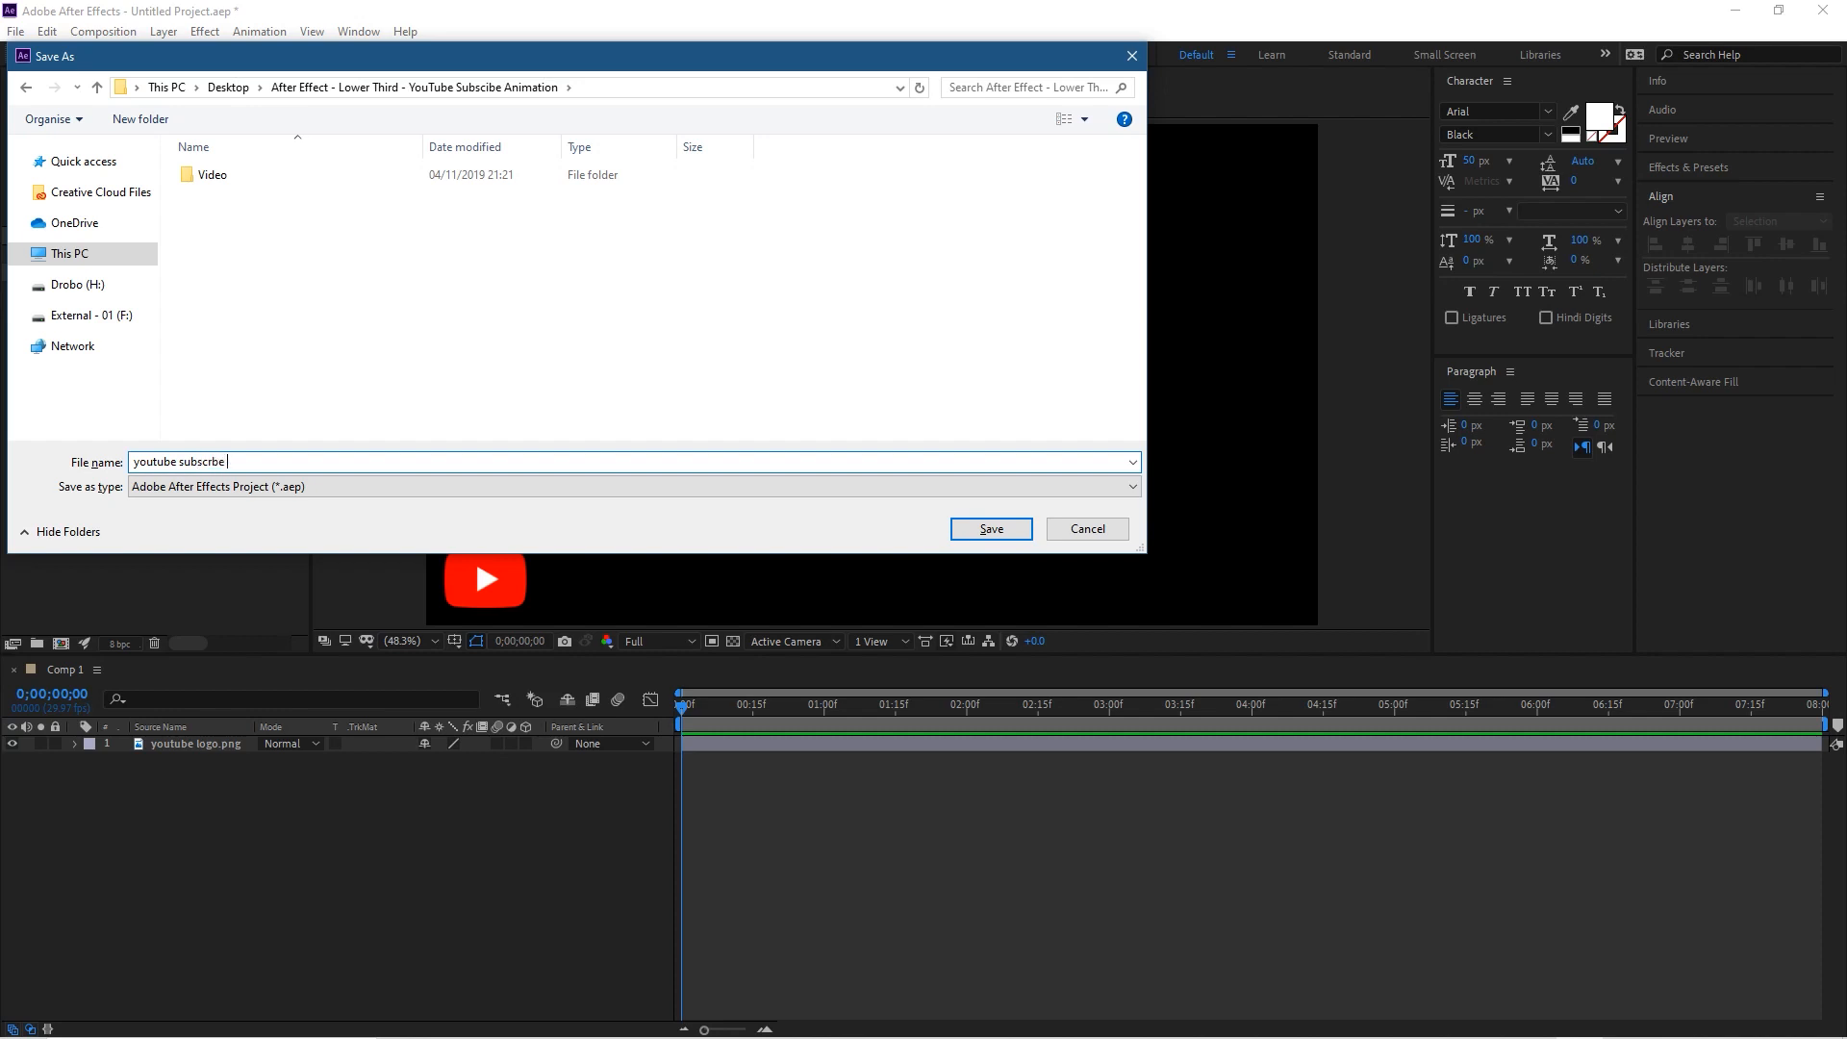
pyautogui.write('bscribe - 01')
pyautogui.click(998, 535)
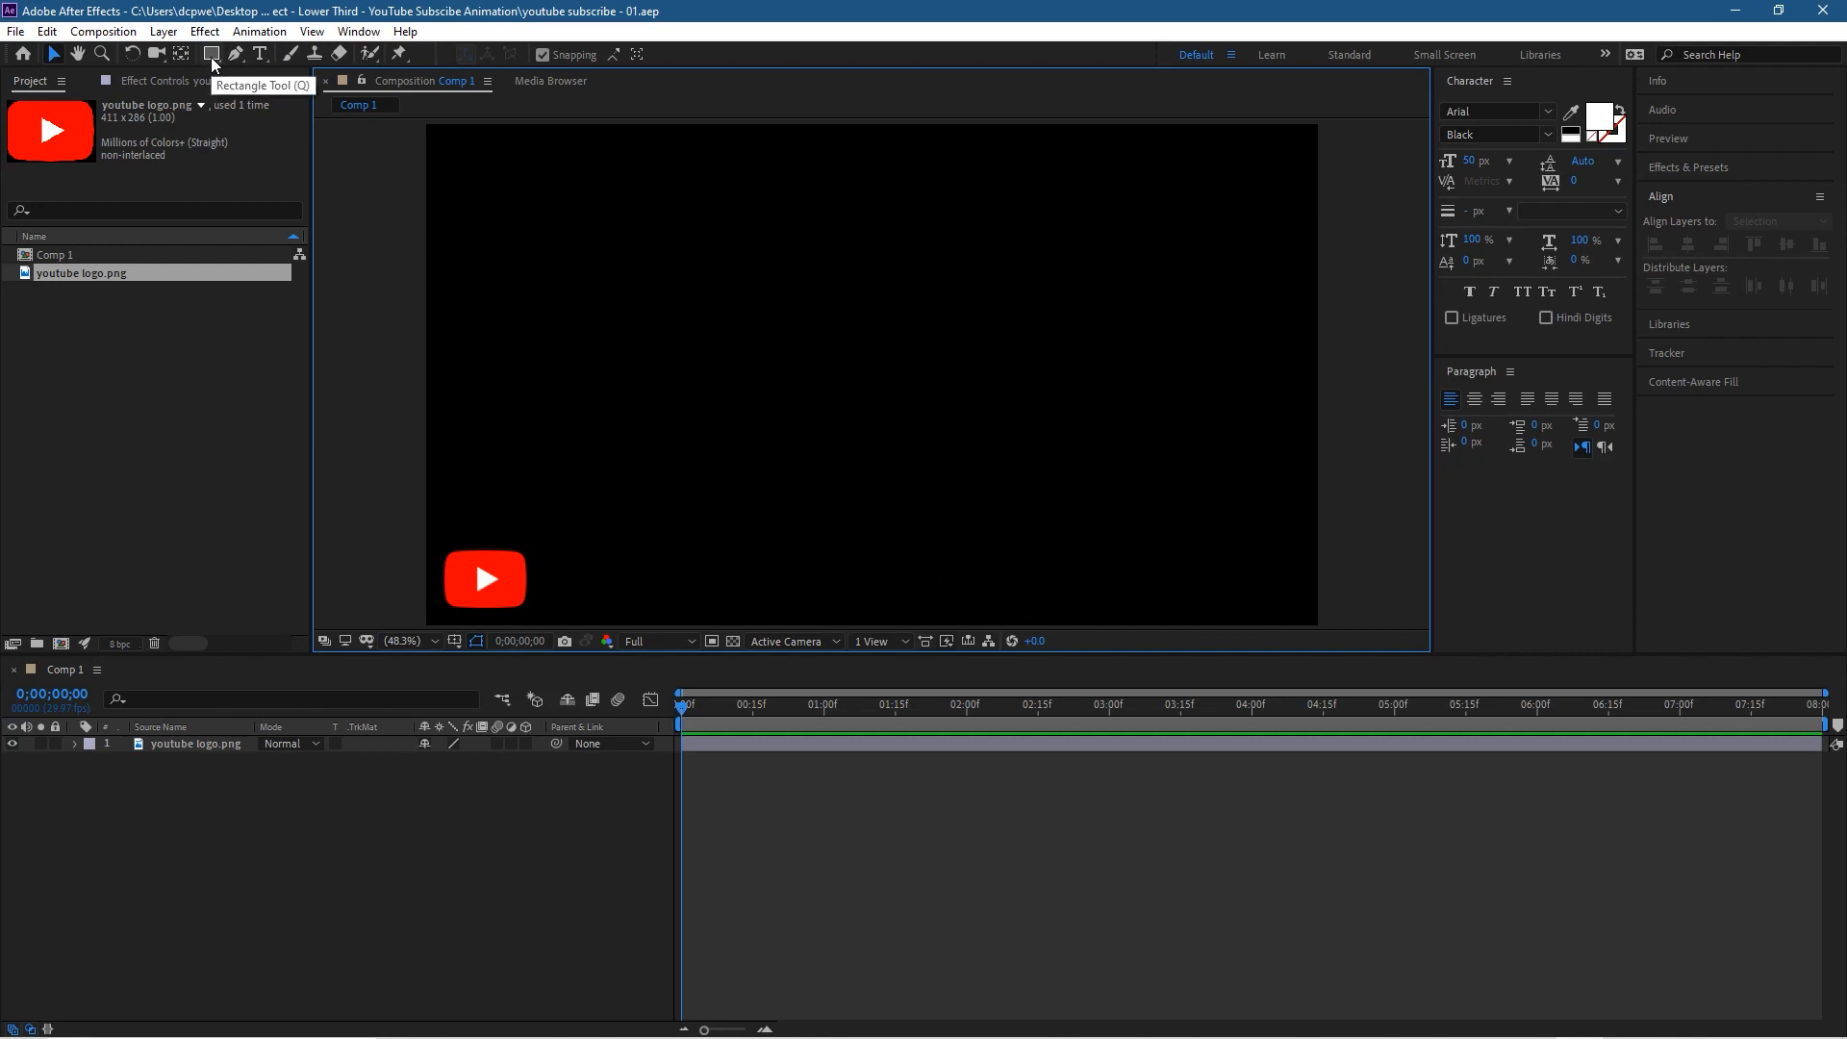
# Step: Activate the Rectangle Tool and set its stroke width to 0 px
pyautogui.moveTo(210, 58); pyautogui.dragTo(290, 57)
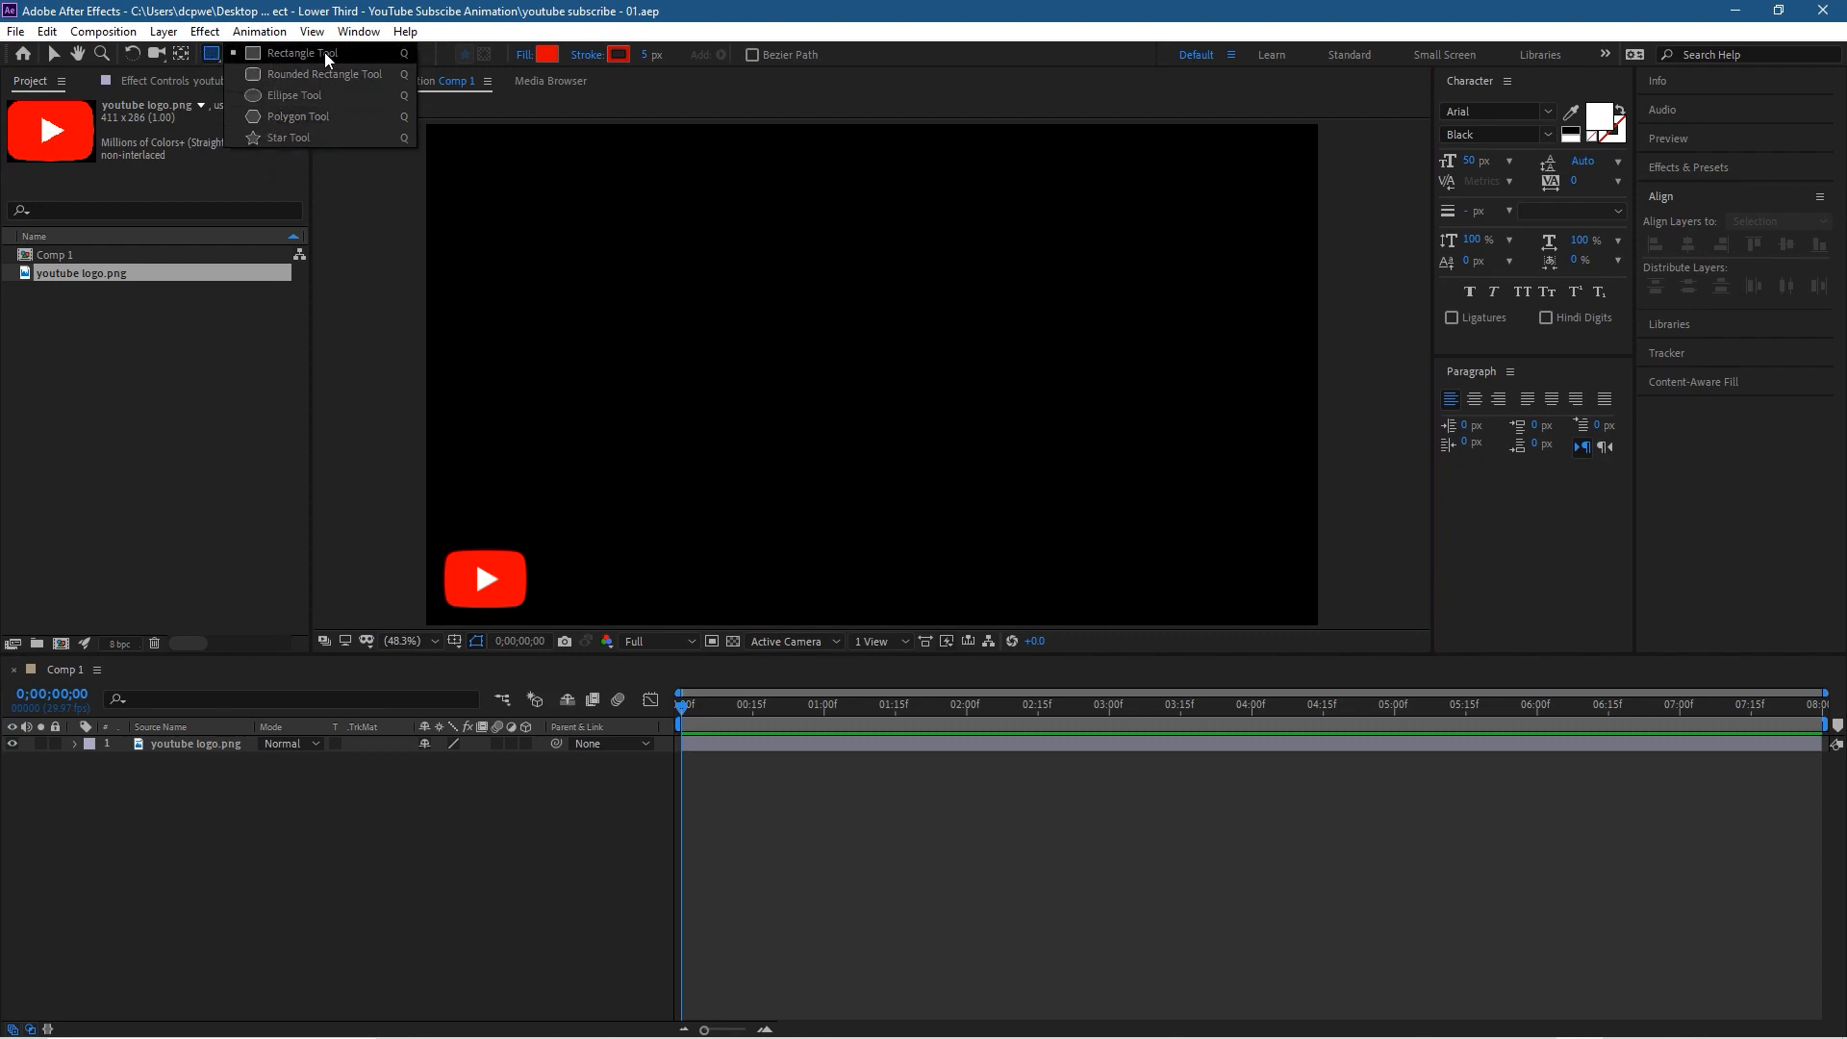
pyautogui.moveTo(327, 60); pyautogui.dragTo(327, 60)
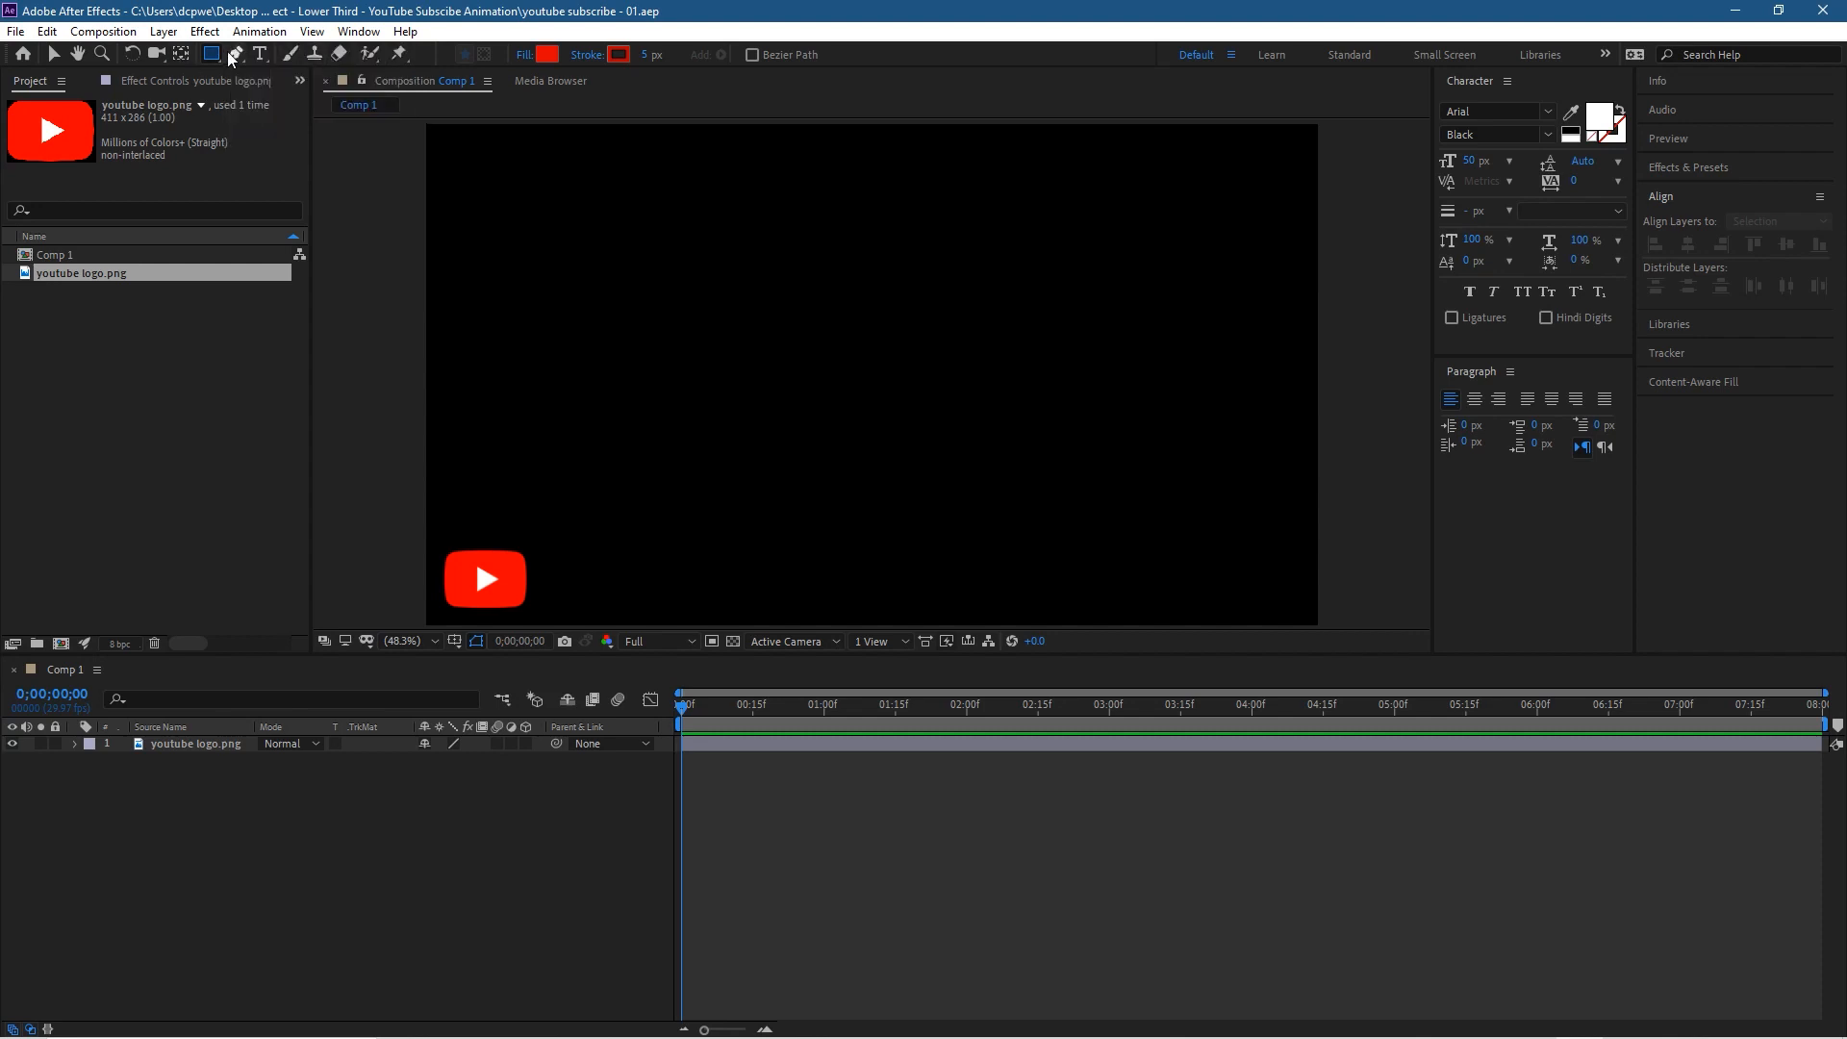
pyautogui.click(646, 55)
pyautogui.write('0')
pyautogui.click(700, 84)
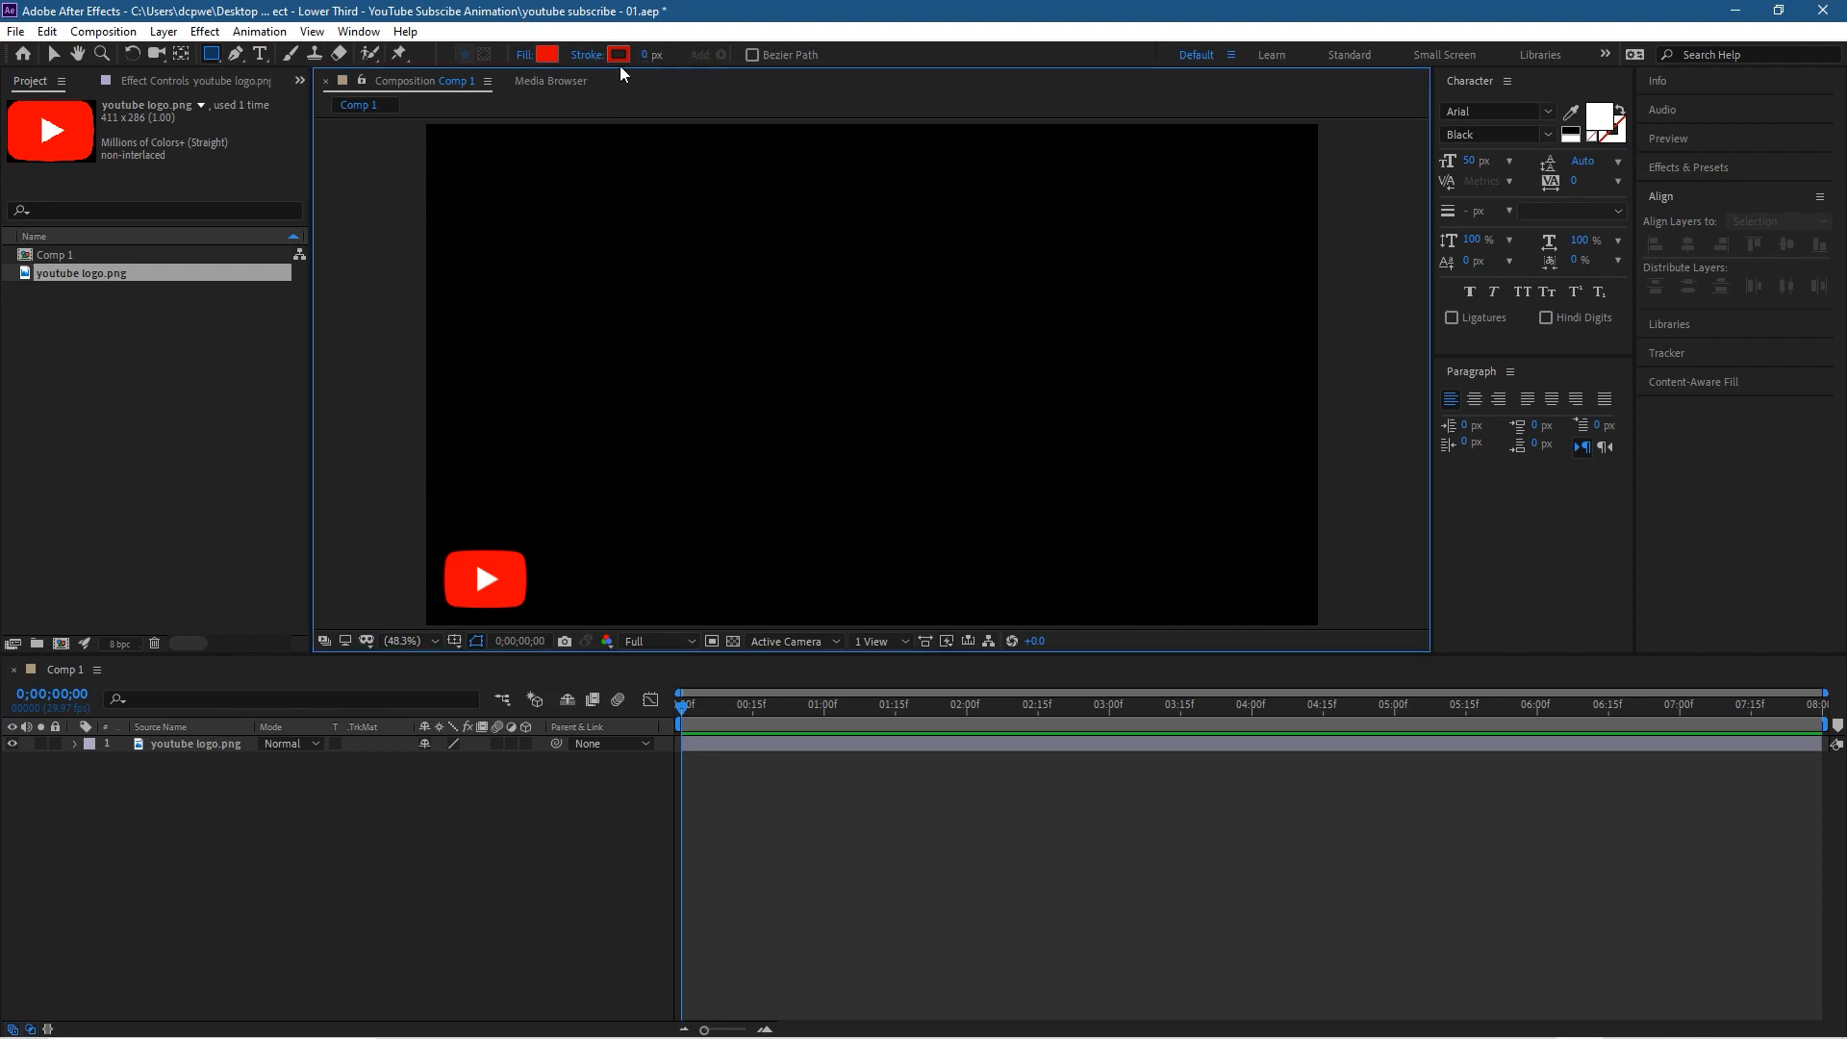
# Step: Set the shape fill to the red sampled from the YouTube logo, adjusted to a slightly darker shade
pyautogui.click(546, 55)
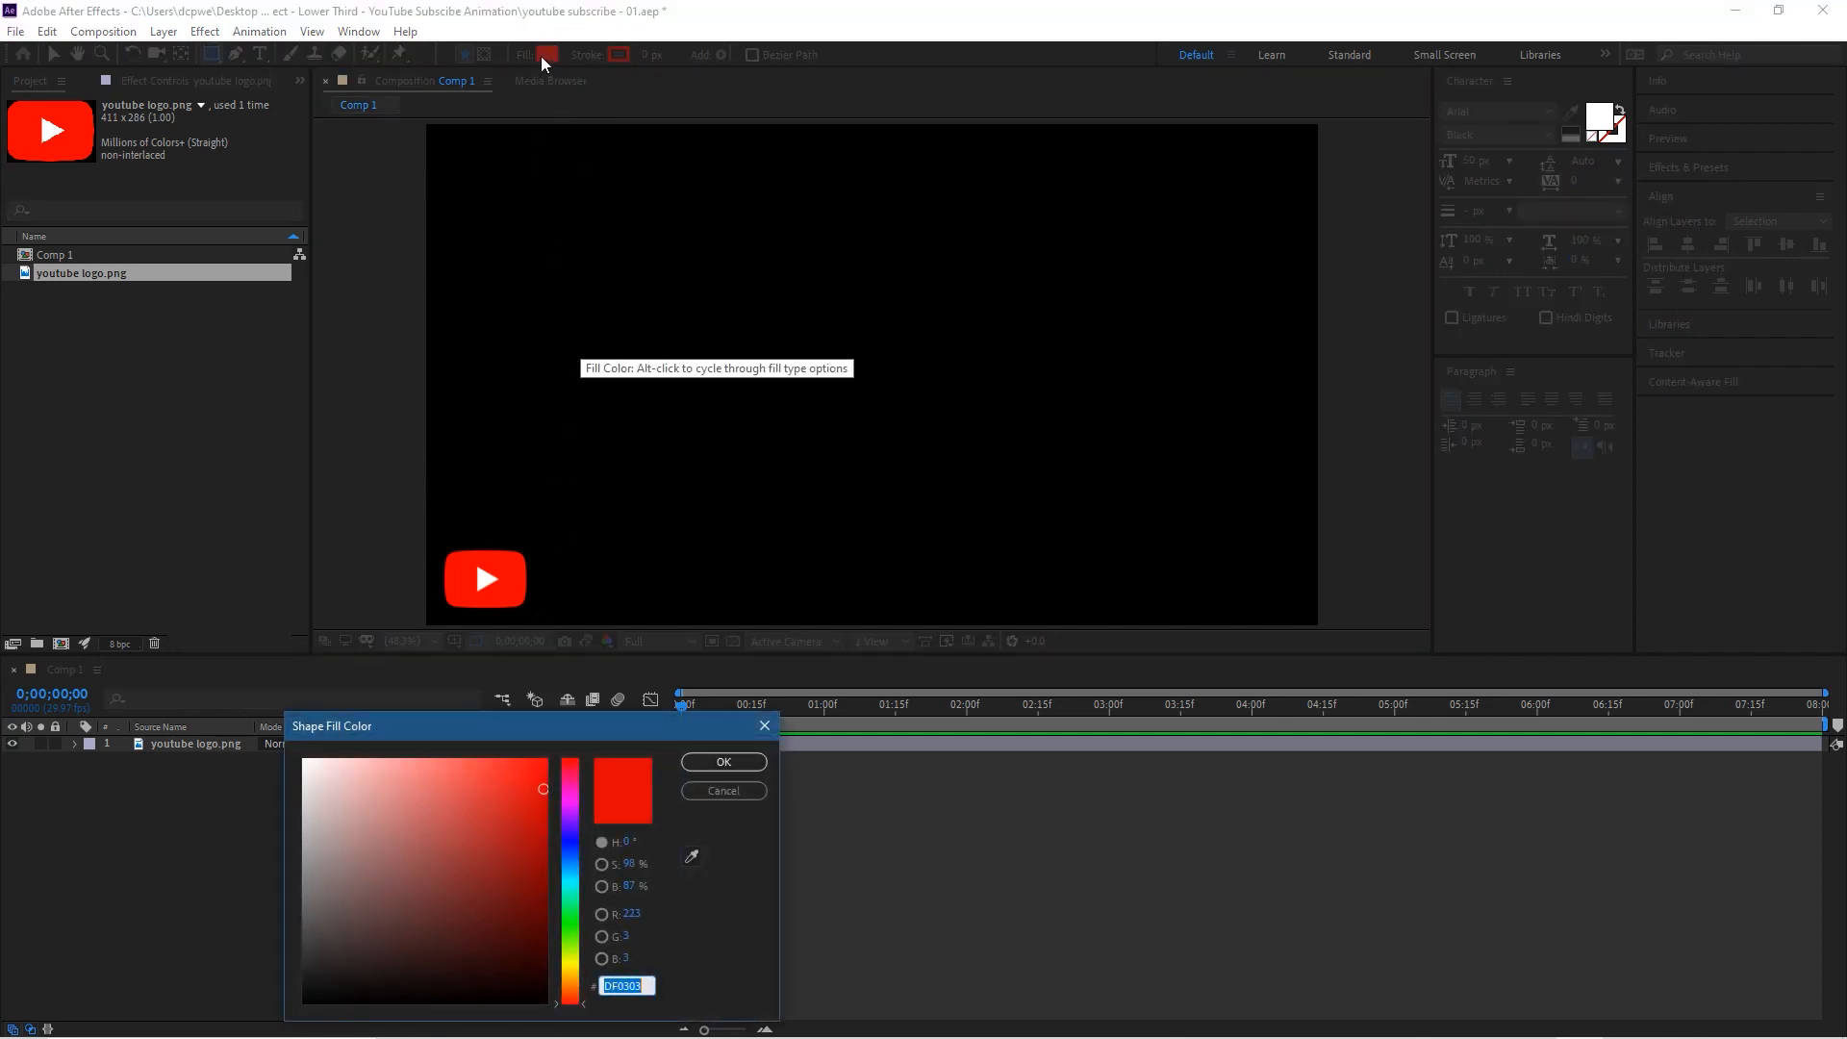
pyautogui.moveTo(611, 730); pyautogui.dragTo(531, 747)
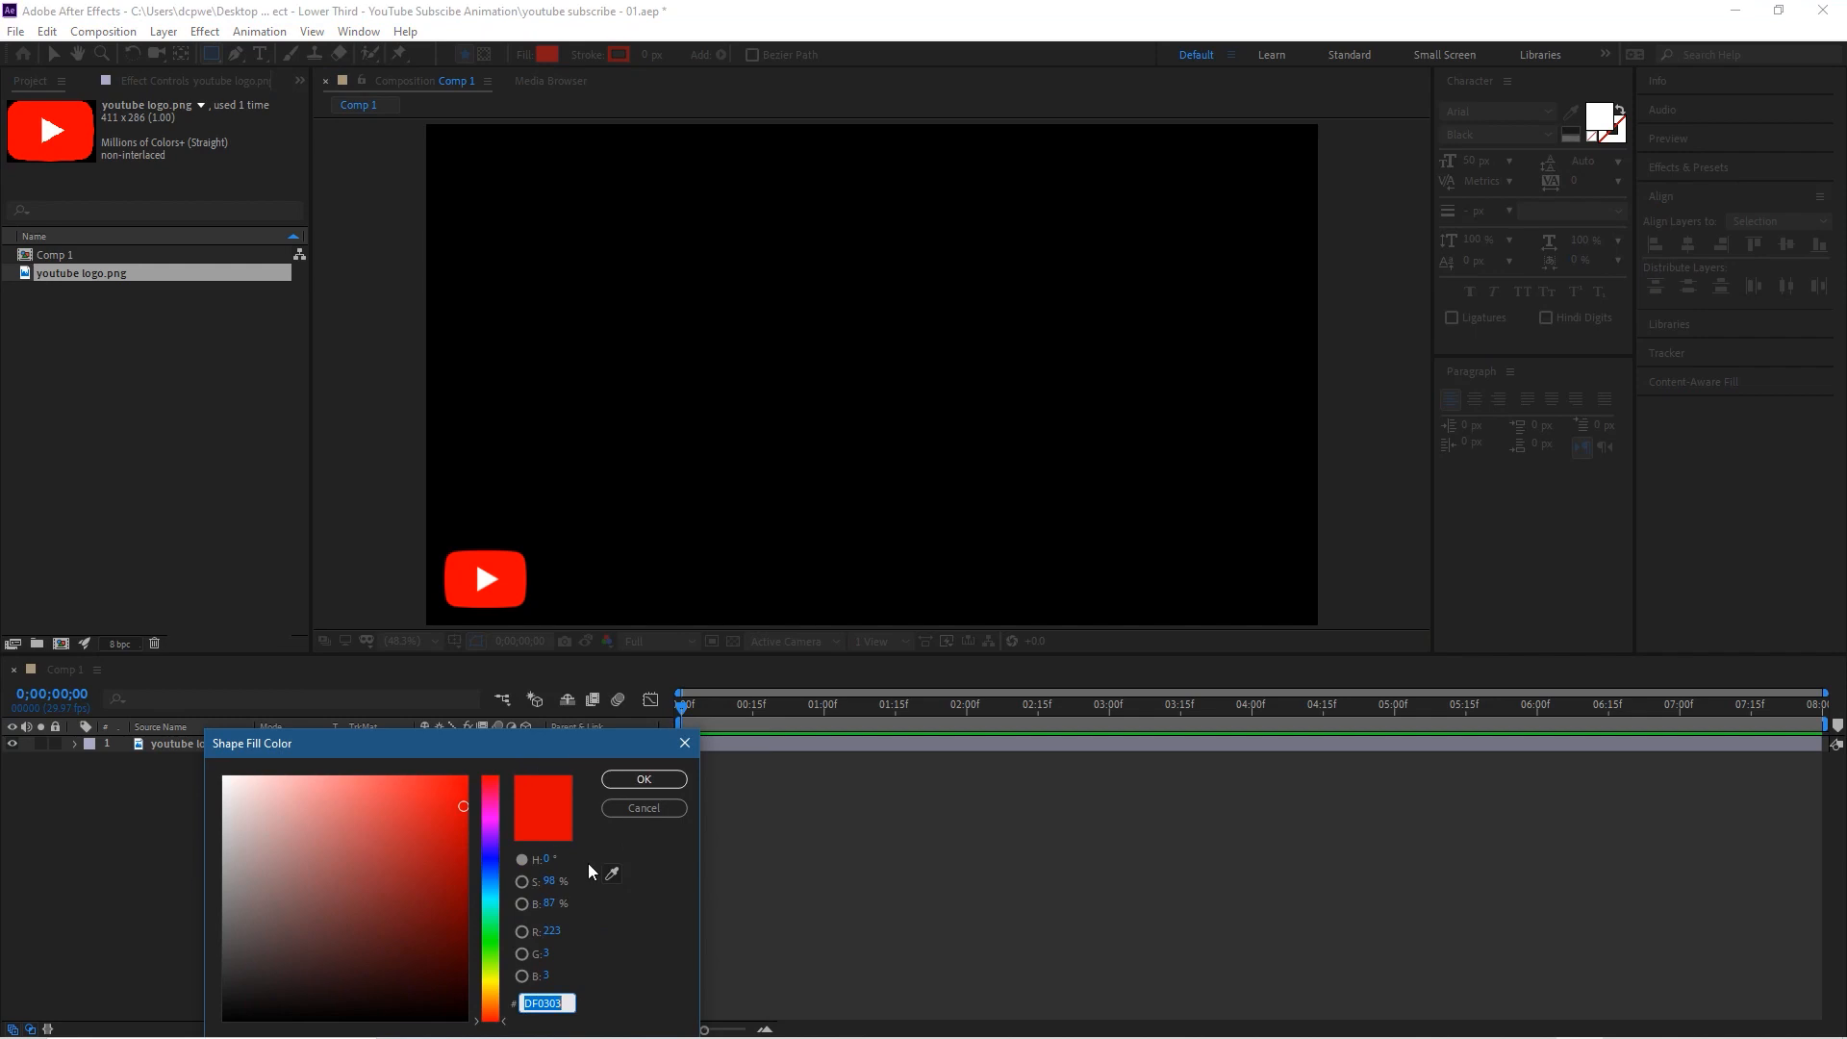
pyautogui.click(610, 875)
pyautogui.click(517, 577)
pyautogui.moveTo(465, 784); pyautogui.dragTo(469, 811)
pyautogui.click(643, 779)
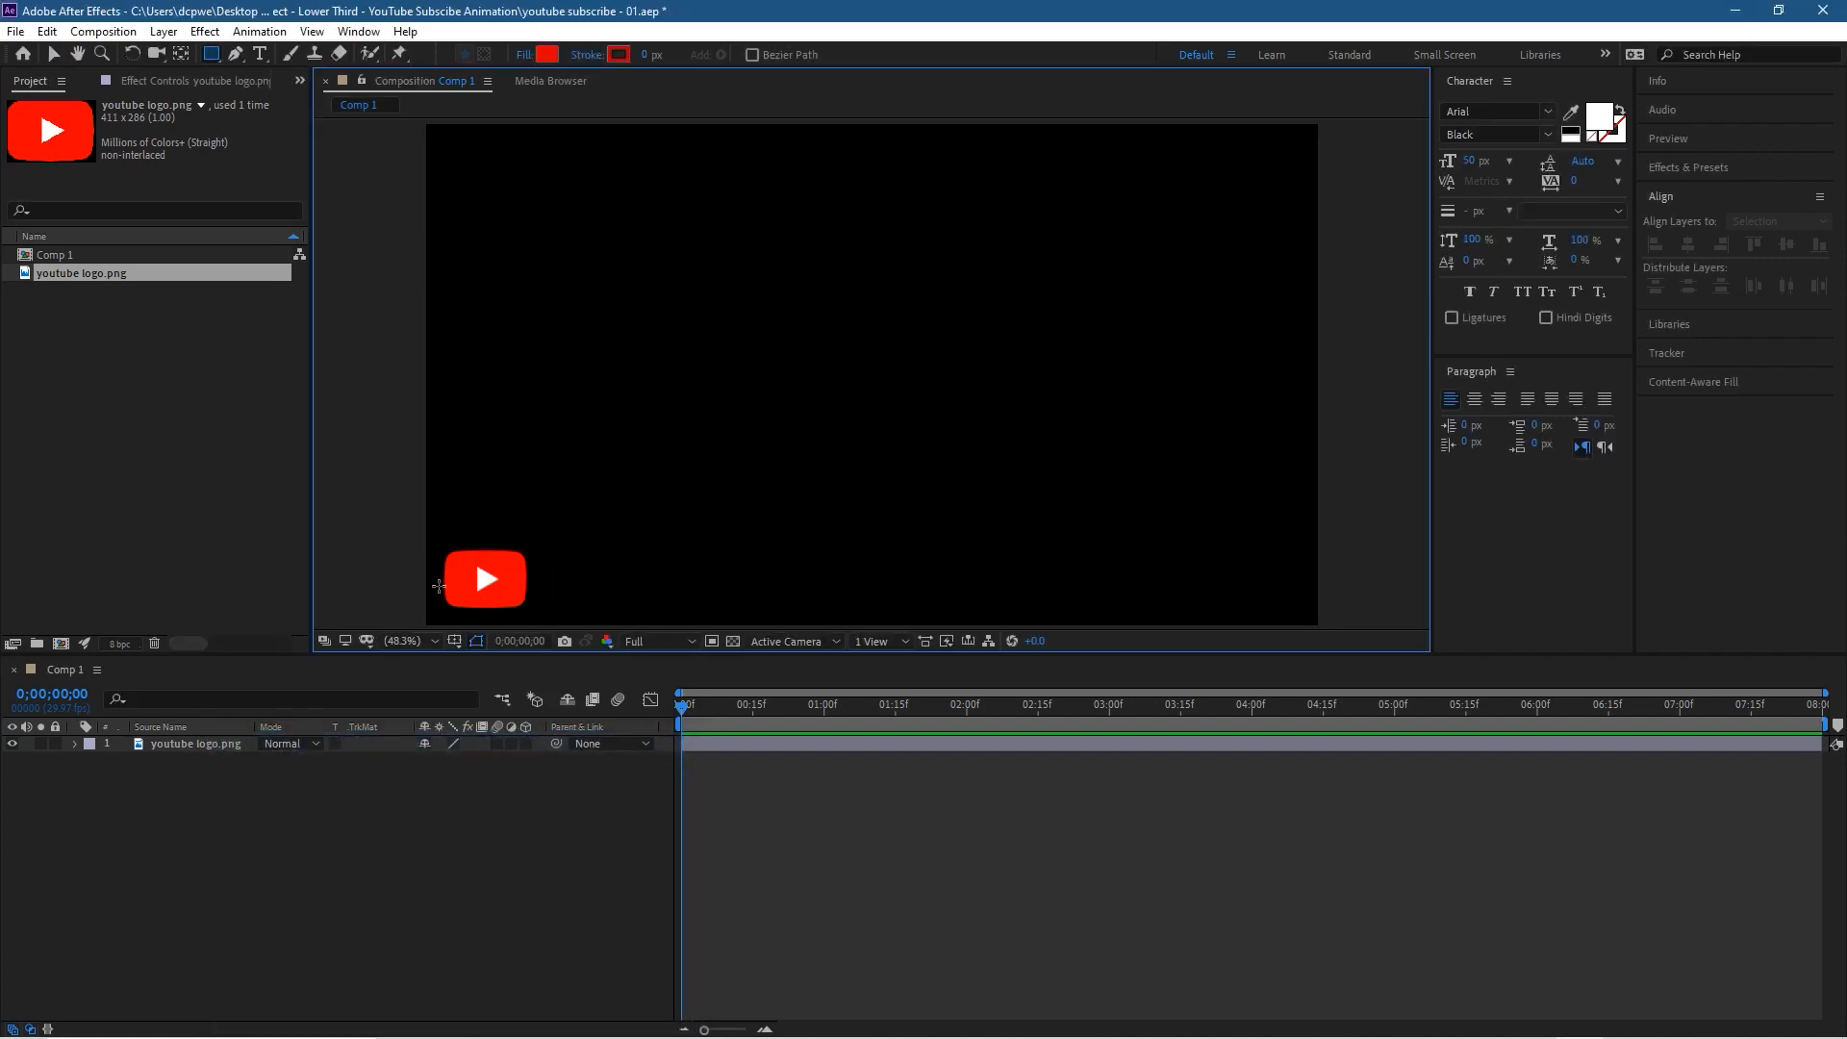
# Step: Draw a long, thin red bar across the logo from the frame's left edge, with its anchor point centred, and collapse the layer's properties
pyautogui.moveTo(425, 568)
pyautogui.mouseDown()
pyautogui.moveTo(539, 608)
pyautogui.moveTo(1147, 601)
pyautogui.mouseUp()
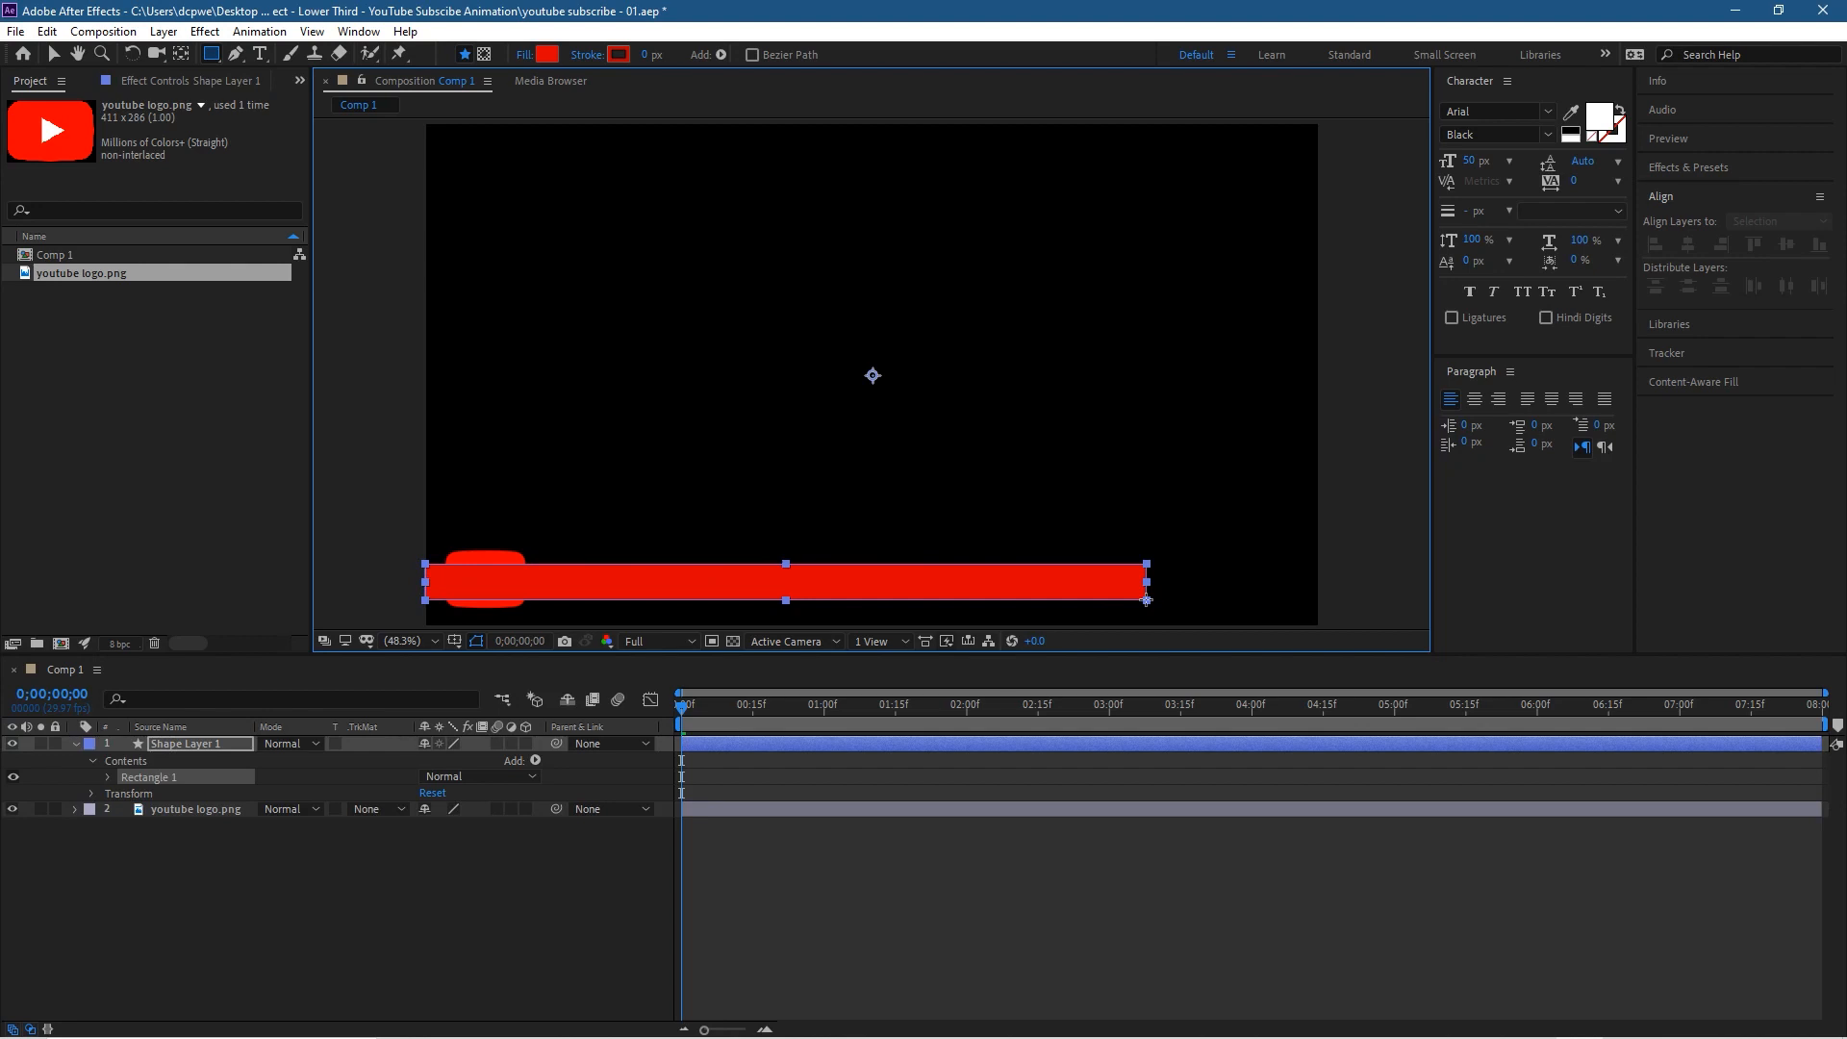
pyautogui.moveTo(1147, 600); pyautogui.dragTo(1147, 601)
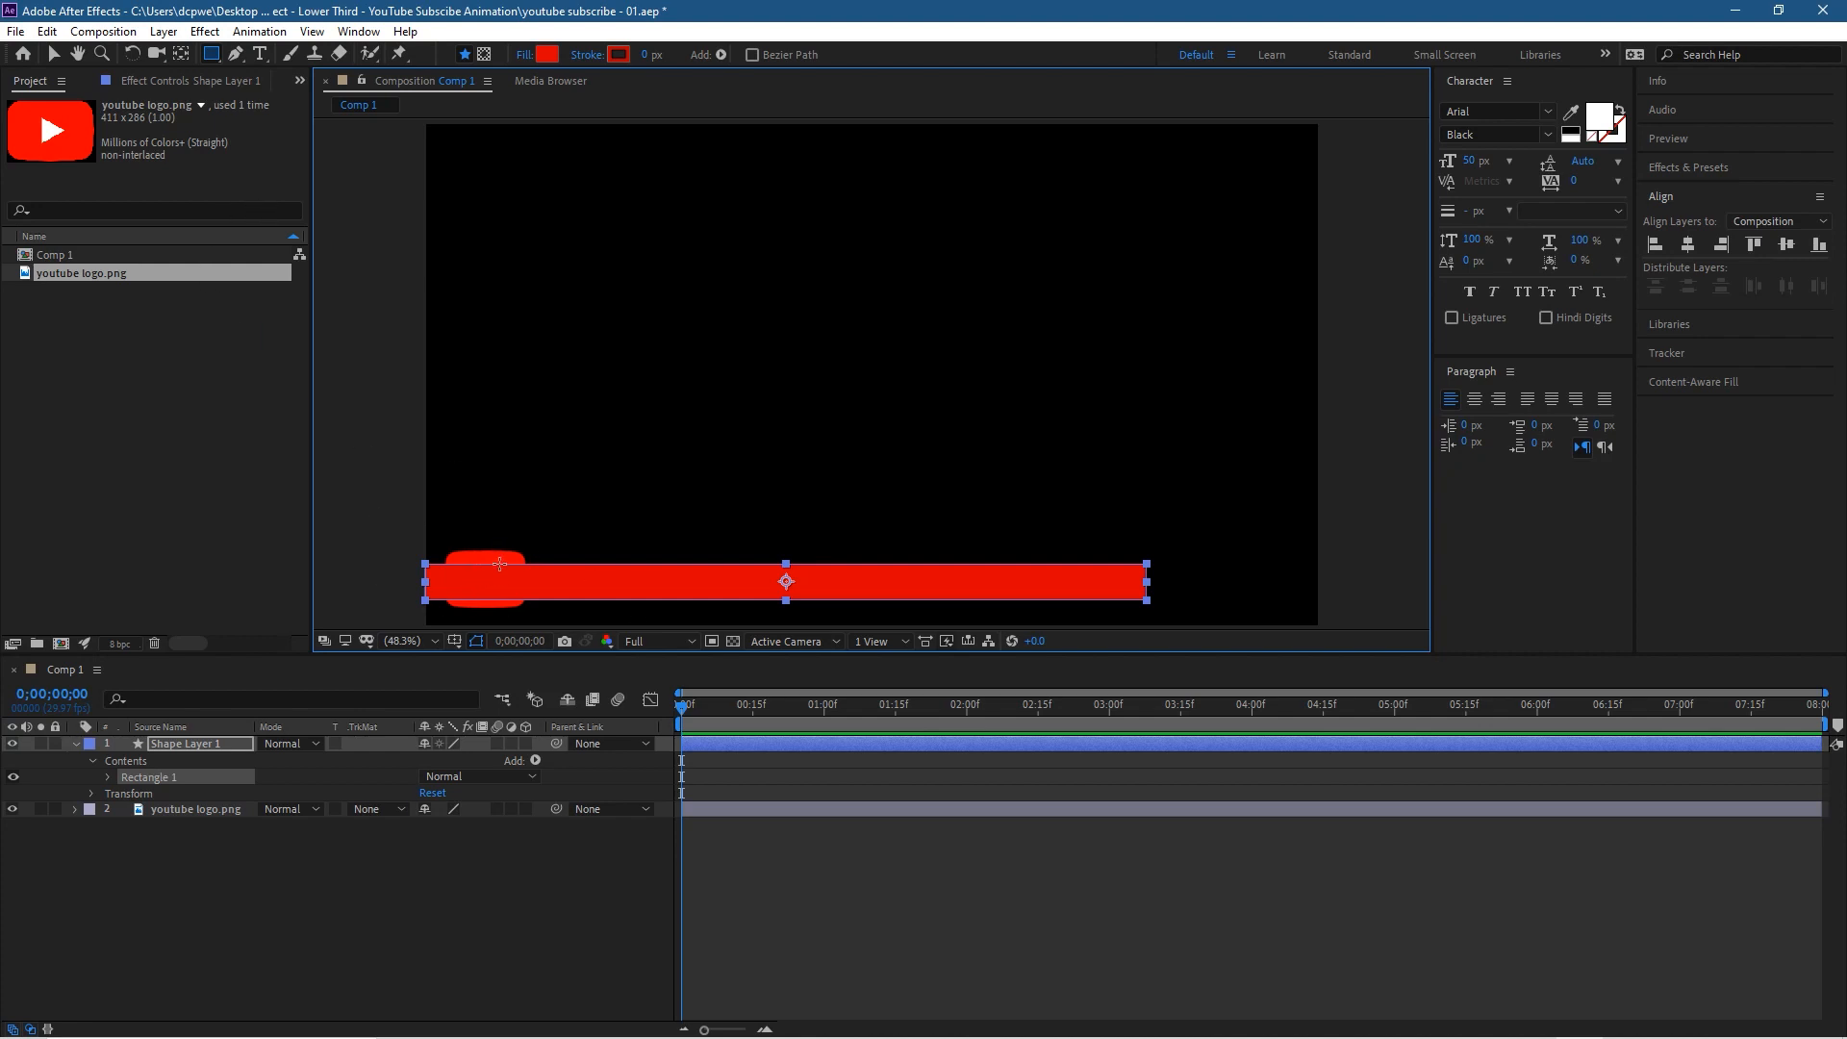
pyautogui.click(76, 743)
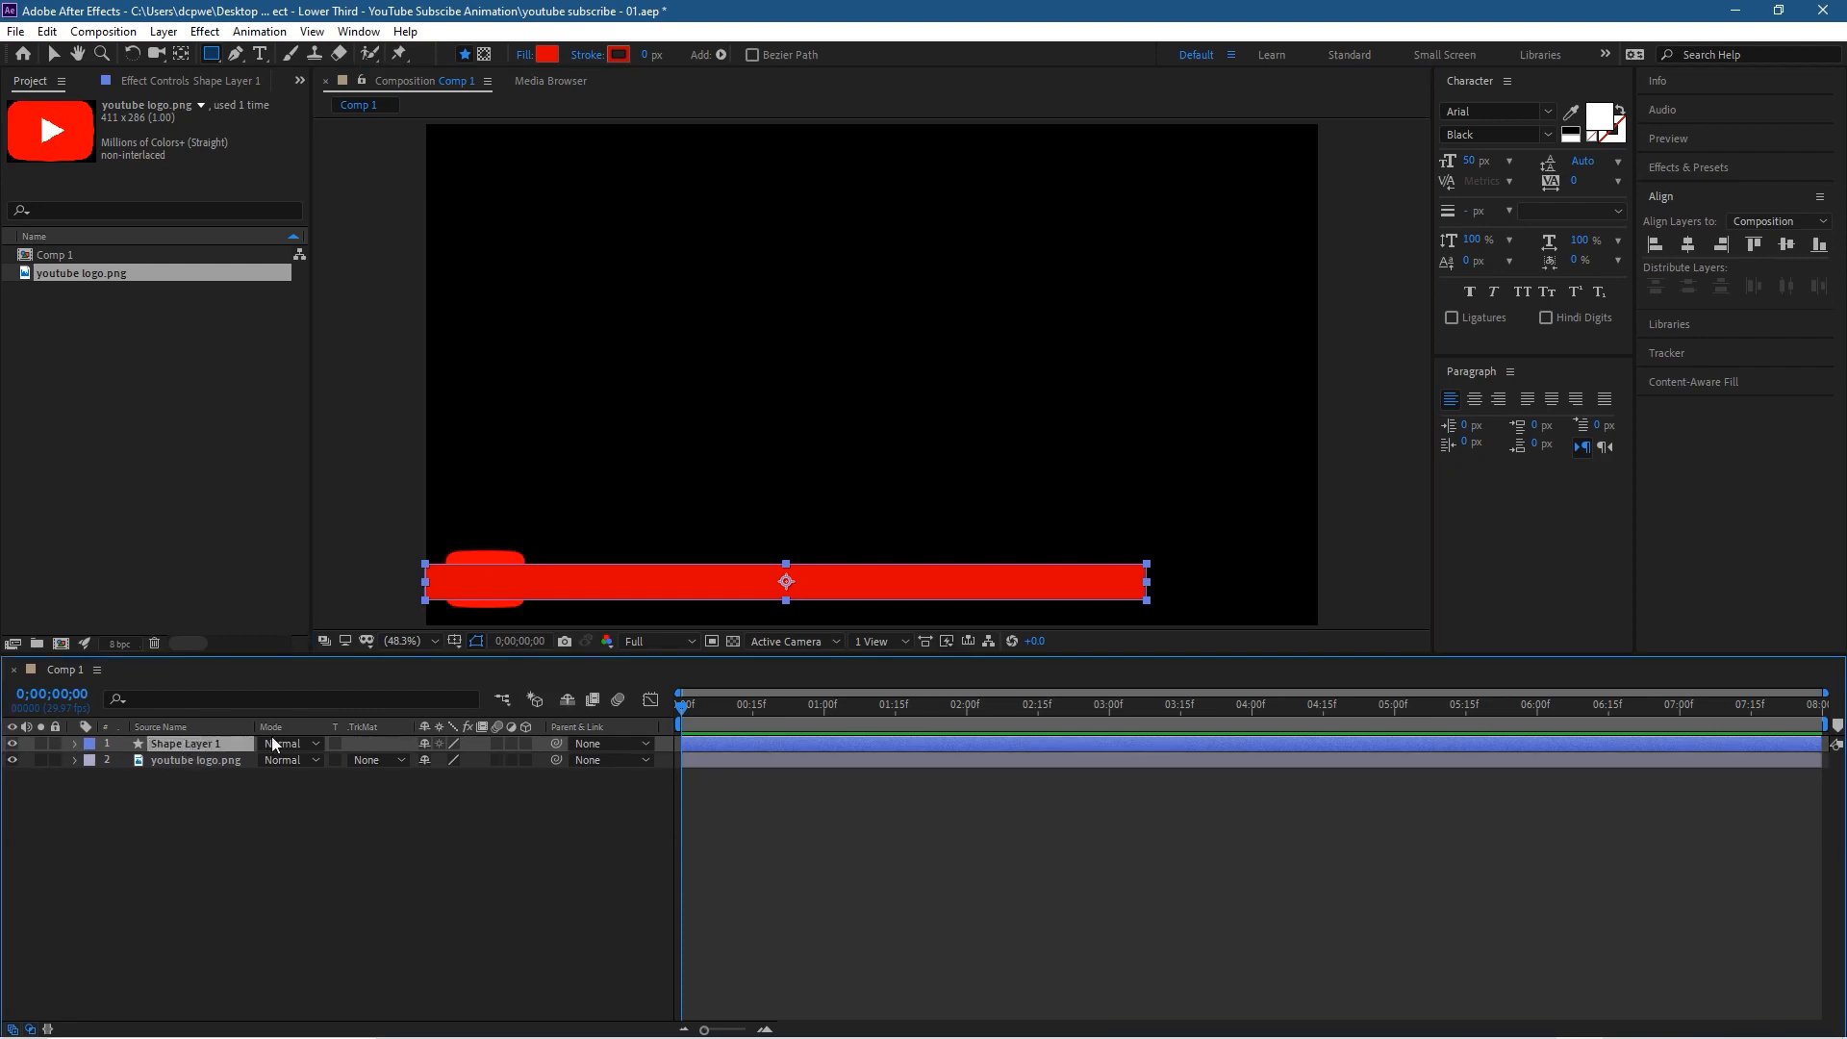
# Step: Rename the shape layer as "Text Box Background" and place it below the YouTube logo layer
pyautogui.press('Return')
pyautogui.write('Text')
pyautogui.write(' Box Bac')
pyautogui.write('kgourd')
pyautogui.press('BackSpace')
pyautogui.press('BackSpace')
pyautogui.press('BackSpace')
pyautogui.write('round')
pyautogui.press('Return')
pyautogui.moveTo(251, 722); pyautogui.dragTo(211, 771)
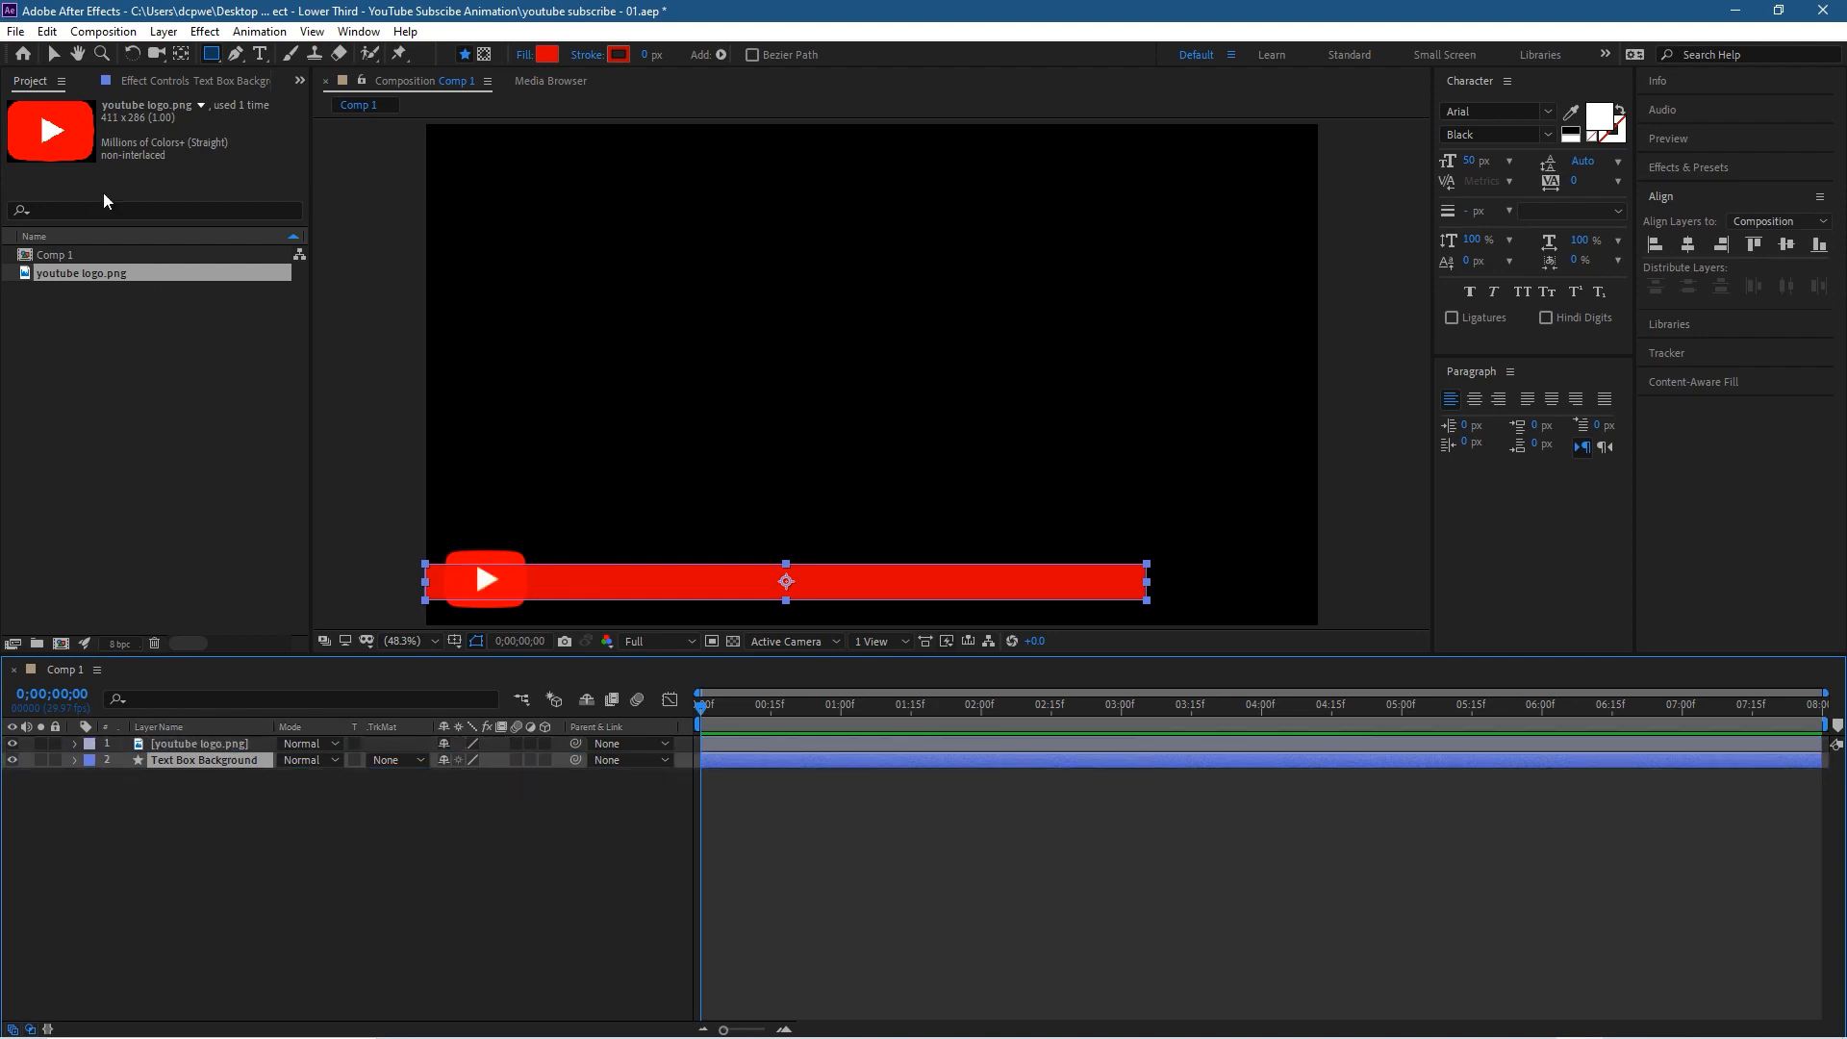
# Step: Align the YouTube logo and the red bar to each other on their vertical centres, relative to Selection
pyautogui.click(53, 55)
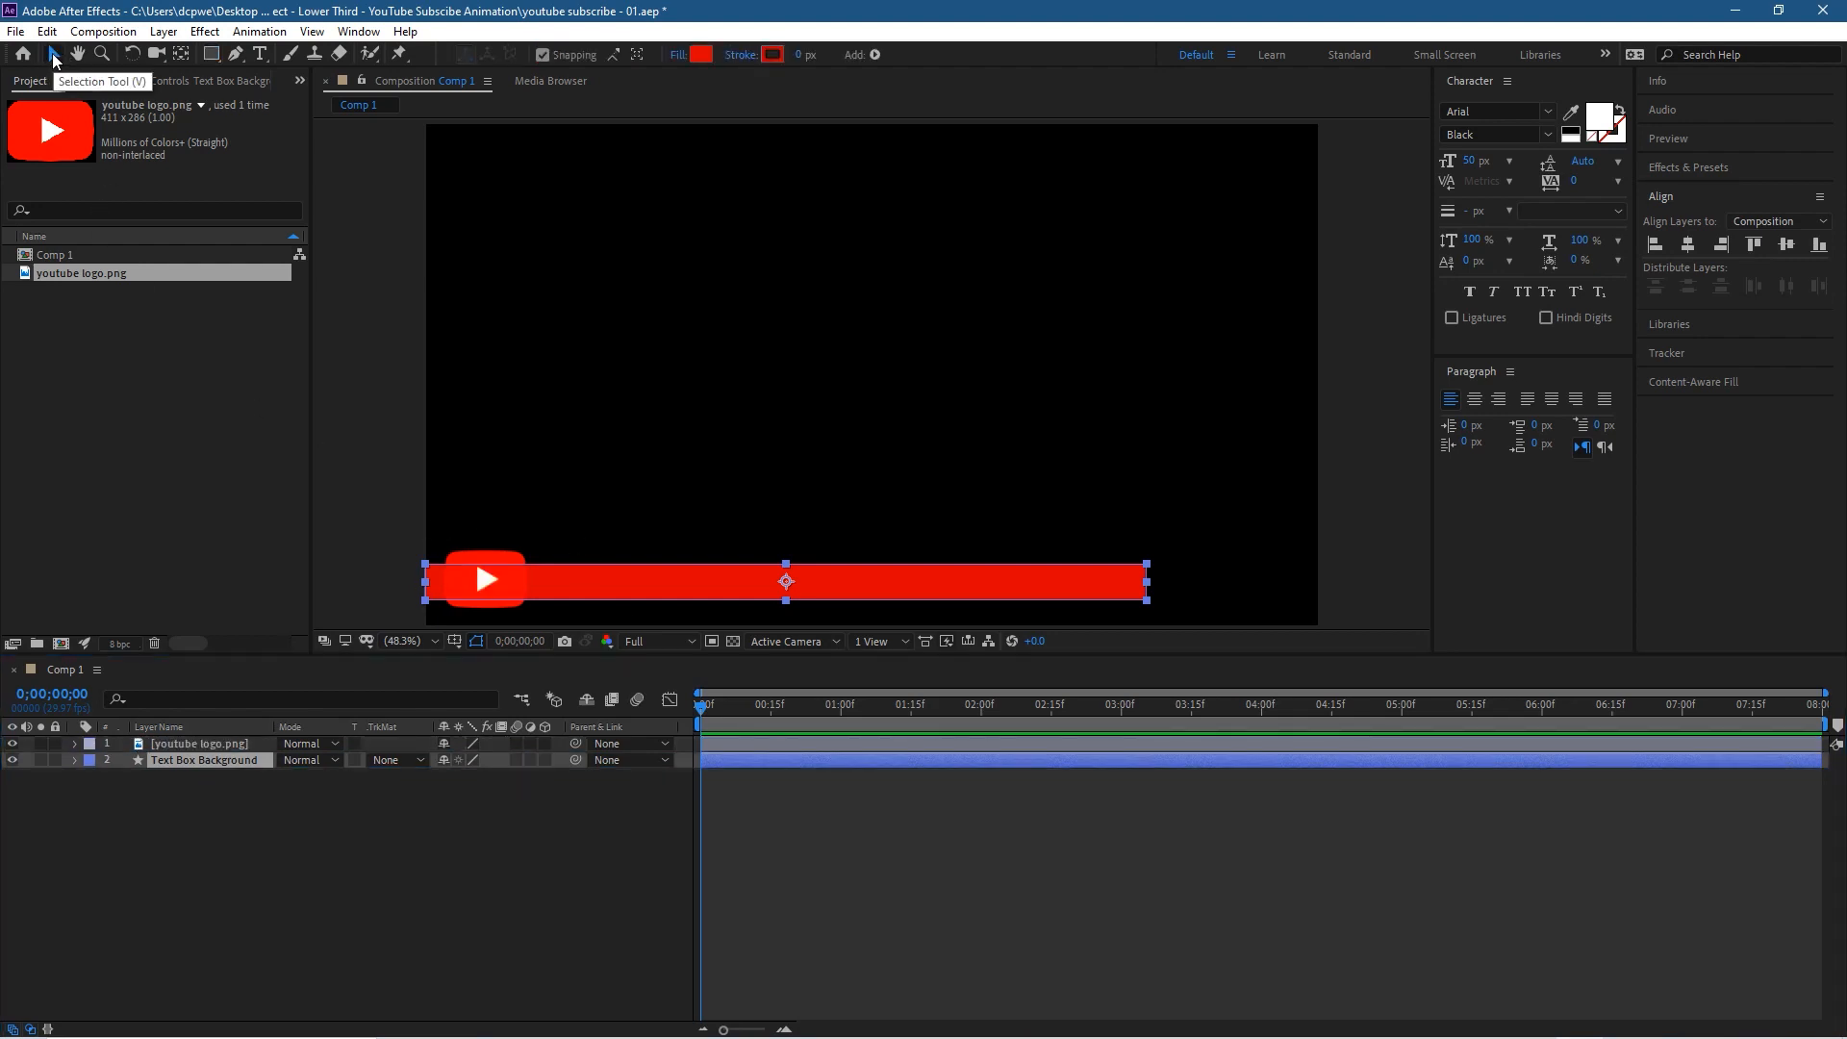
pyautogui.click(505, 565)
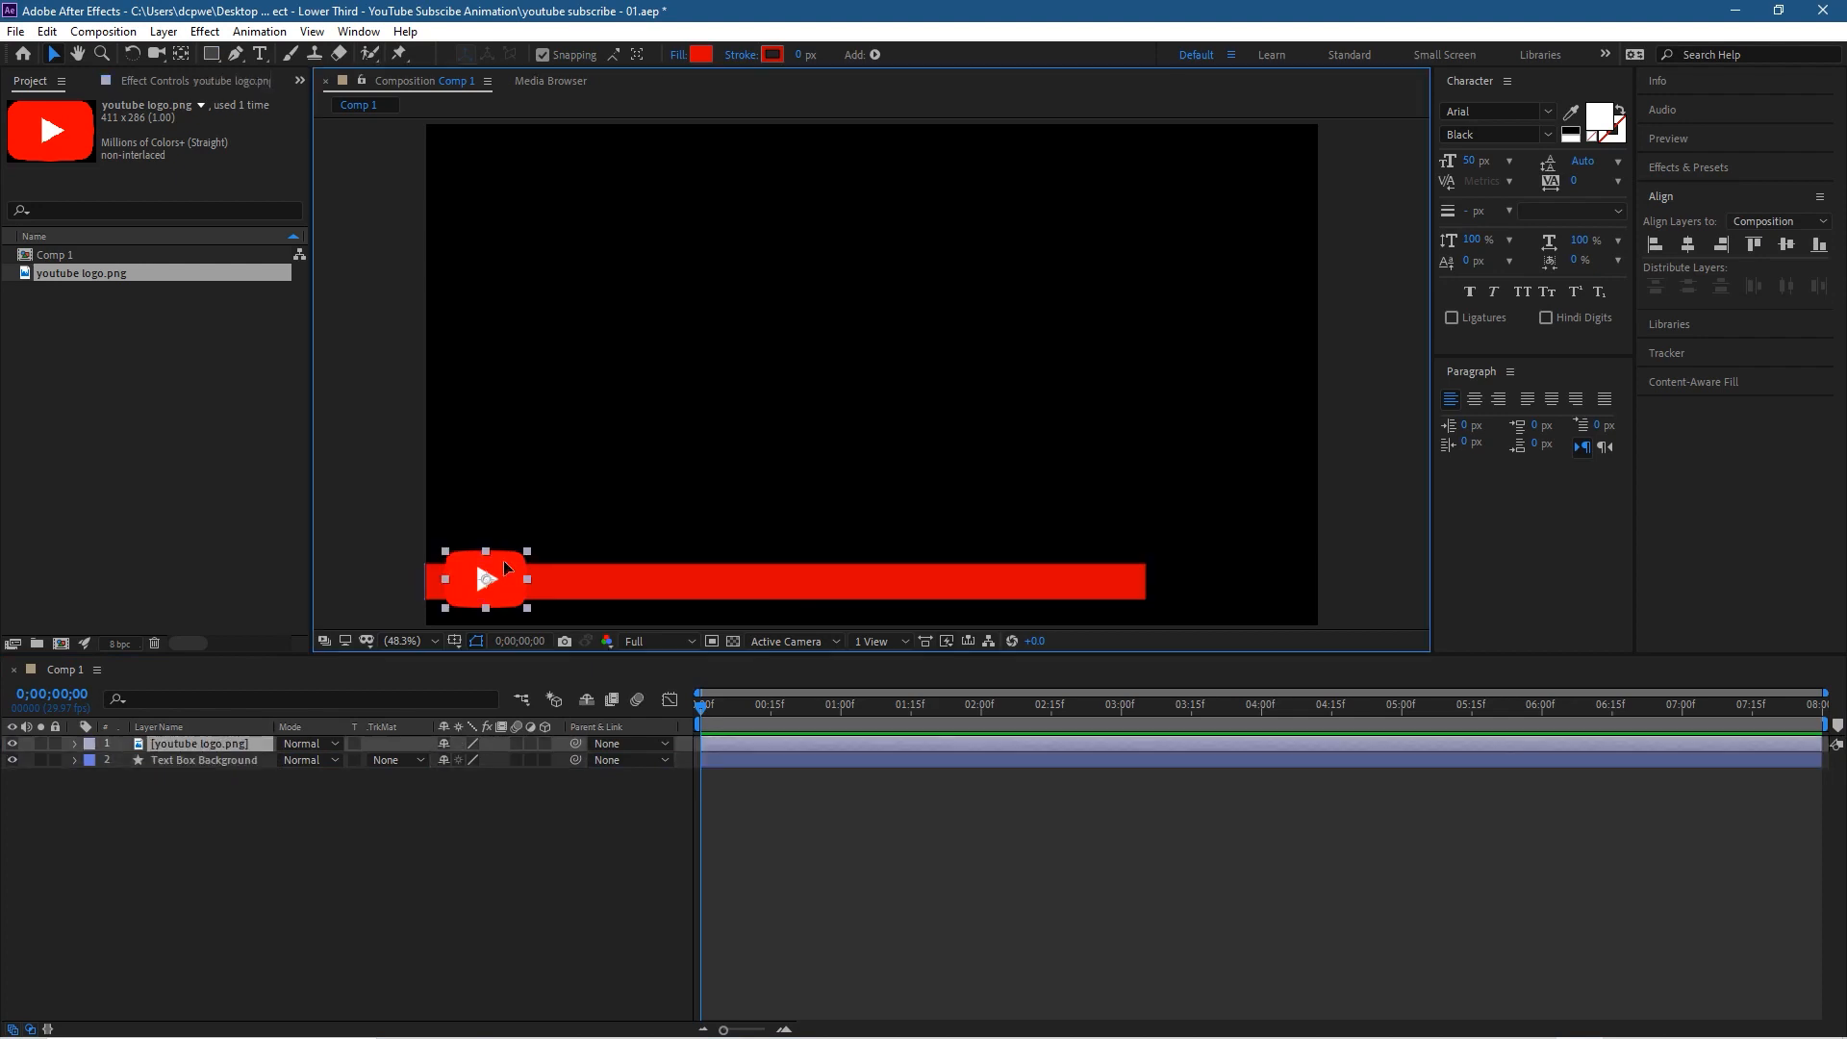
pyautogui.keyDown('shift'); pyautogui.click(602, 583); pyautogui.keyUp('shift')
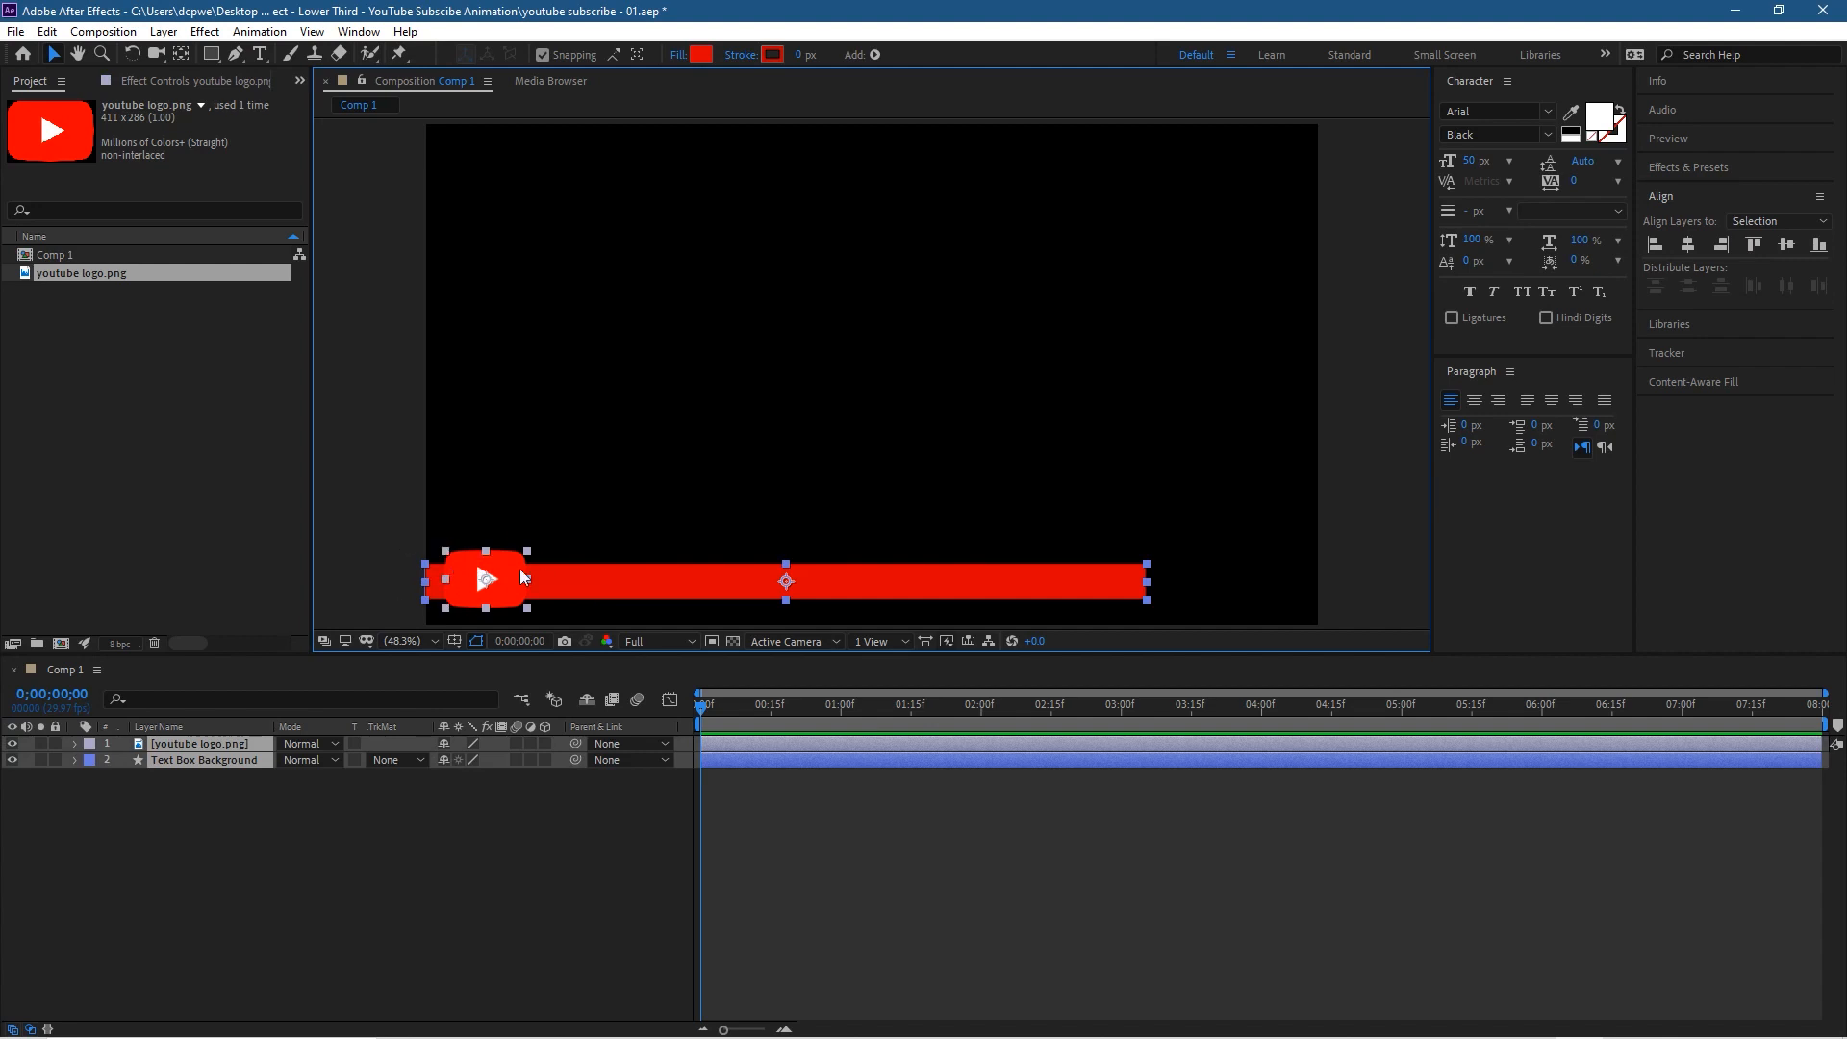
pyautogui.click(1767, 221)
pyautogui.click(1694, 196)
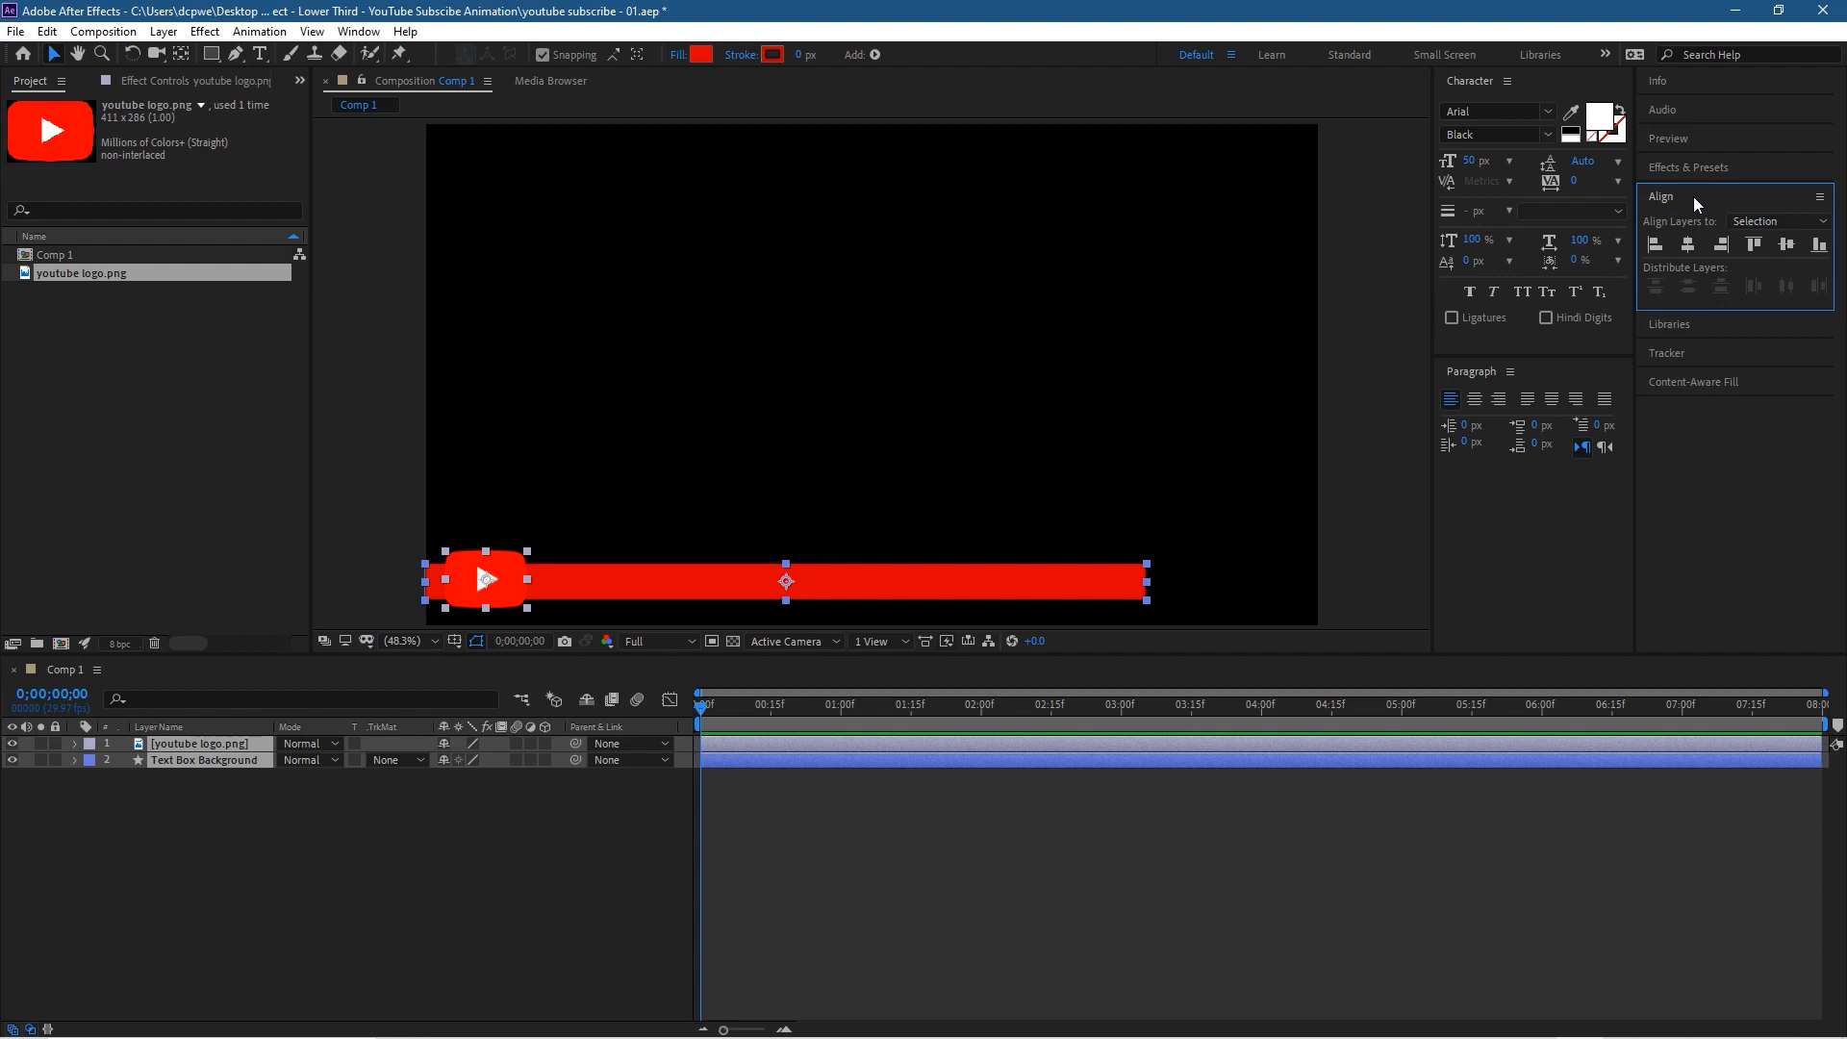
pyautogui.click(1740, 222)
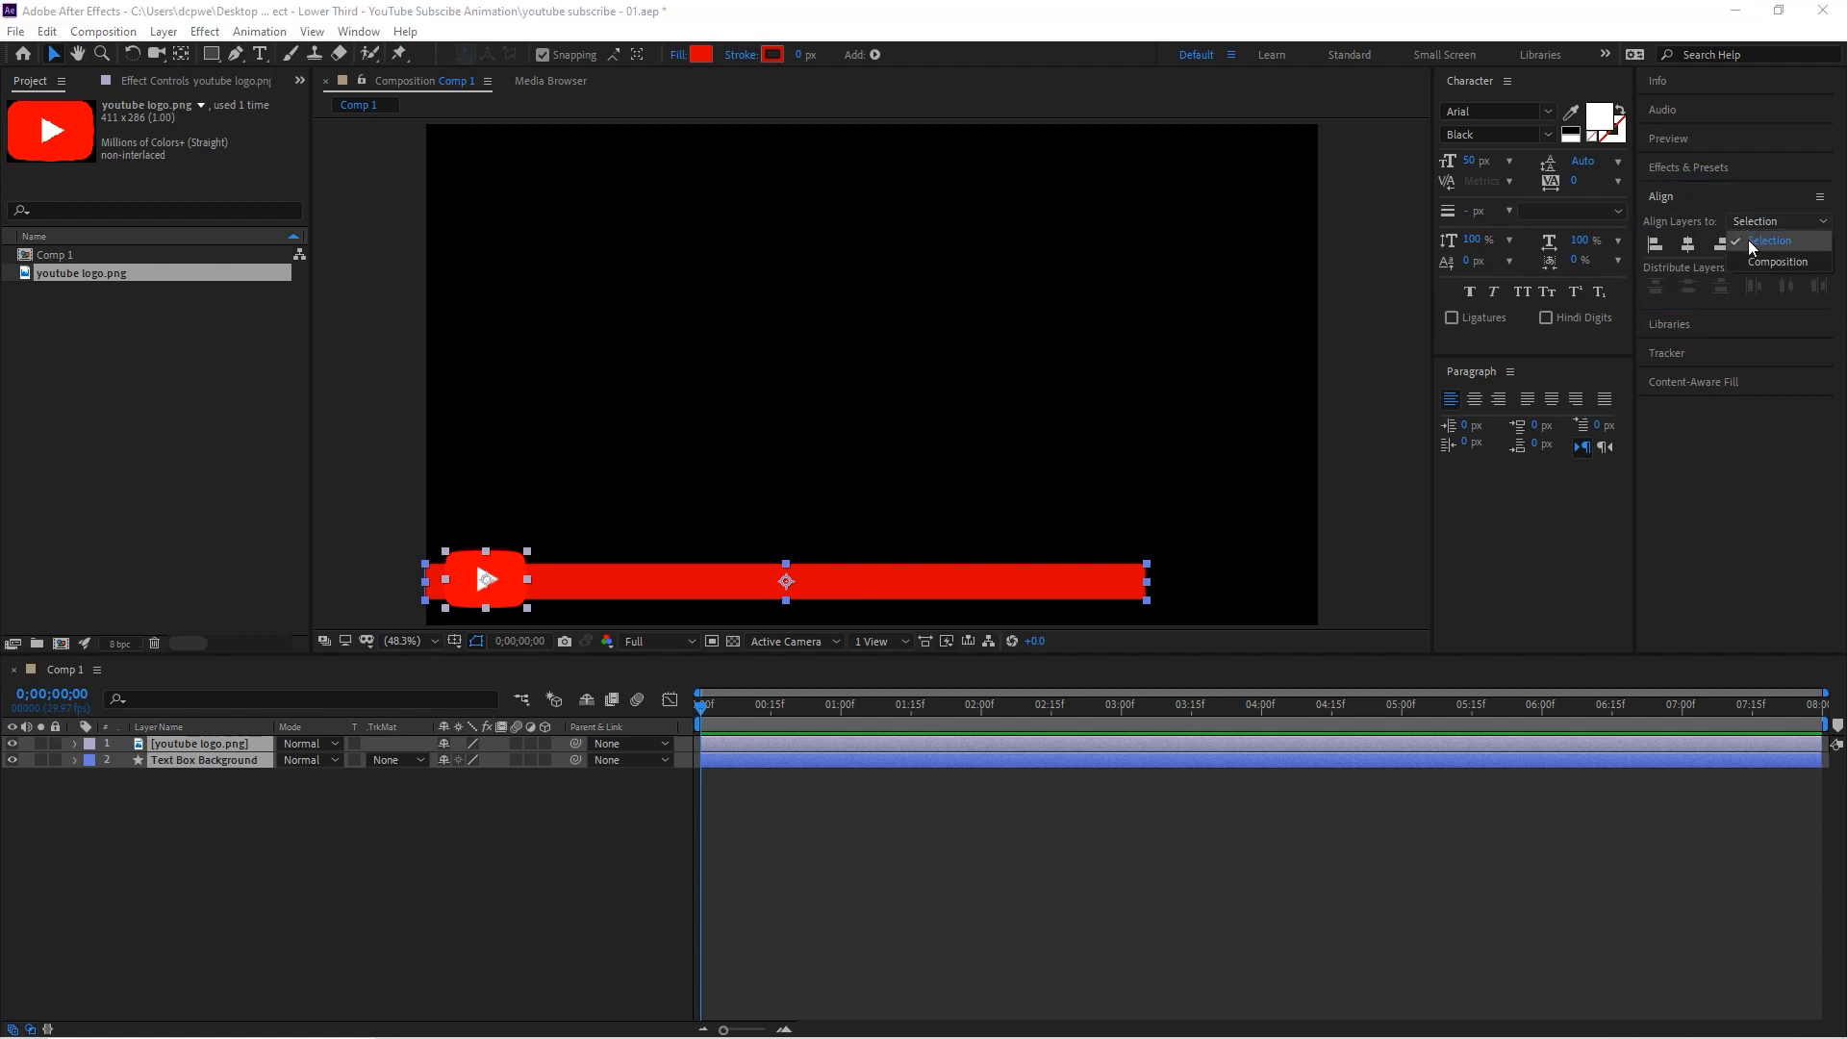
pyautogui.click(1747, 240)
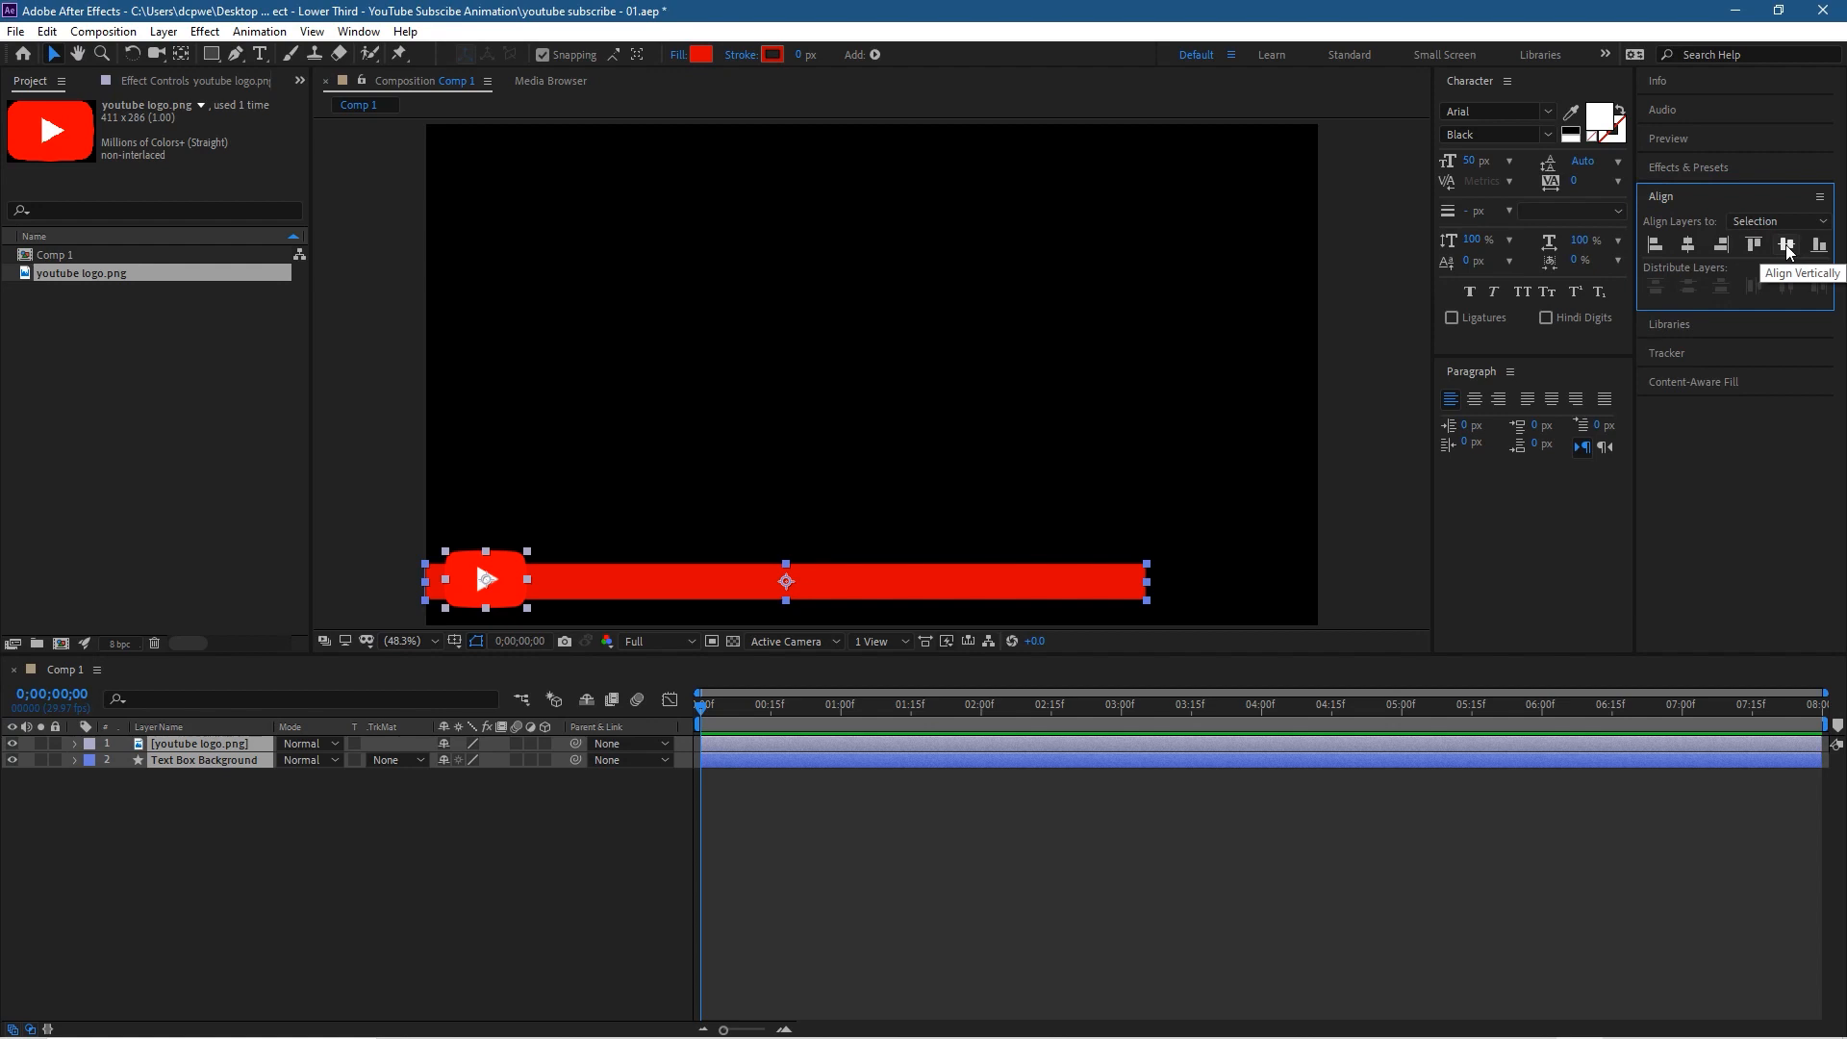
pyautogui.click(1788, 246)
pyautogui.click(366, 552)
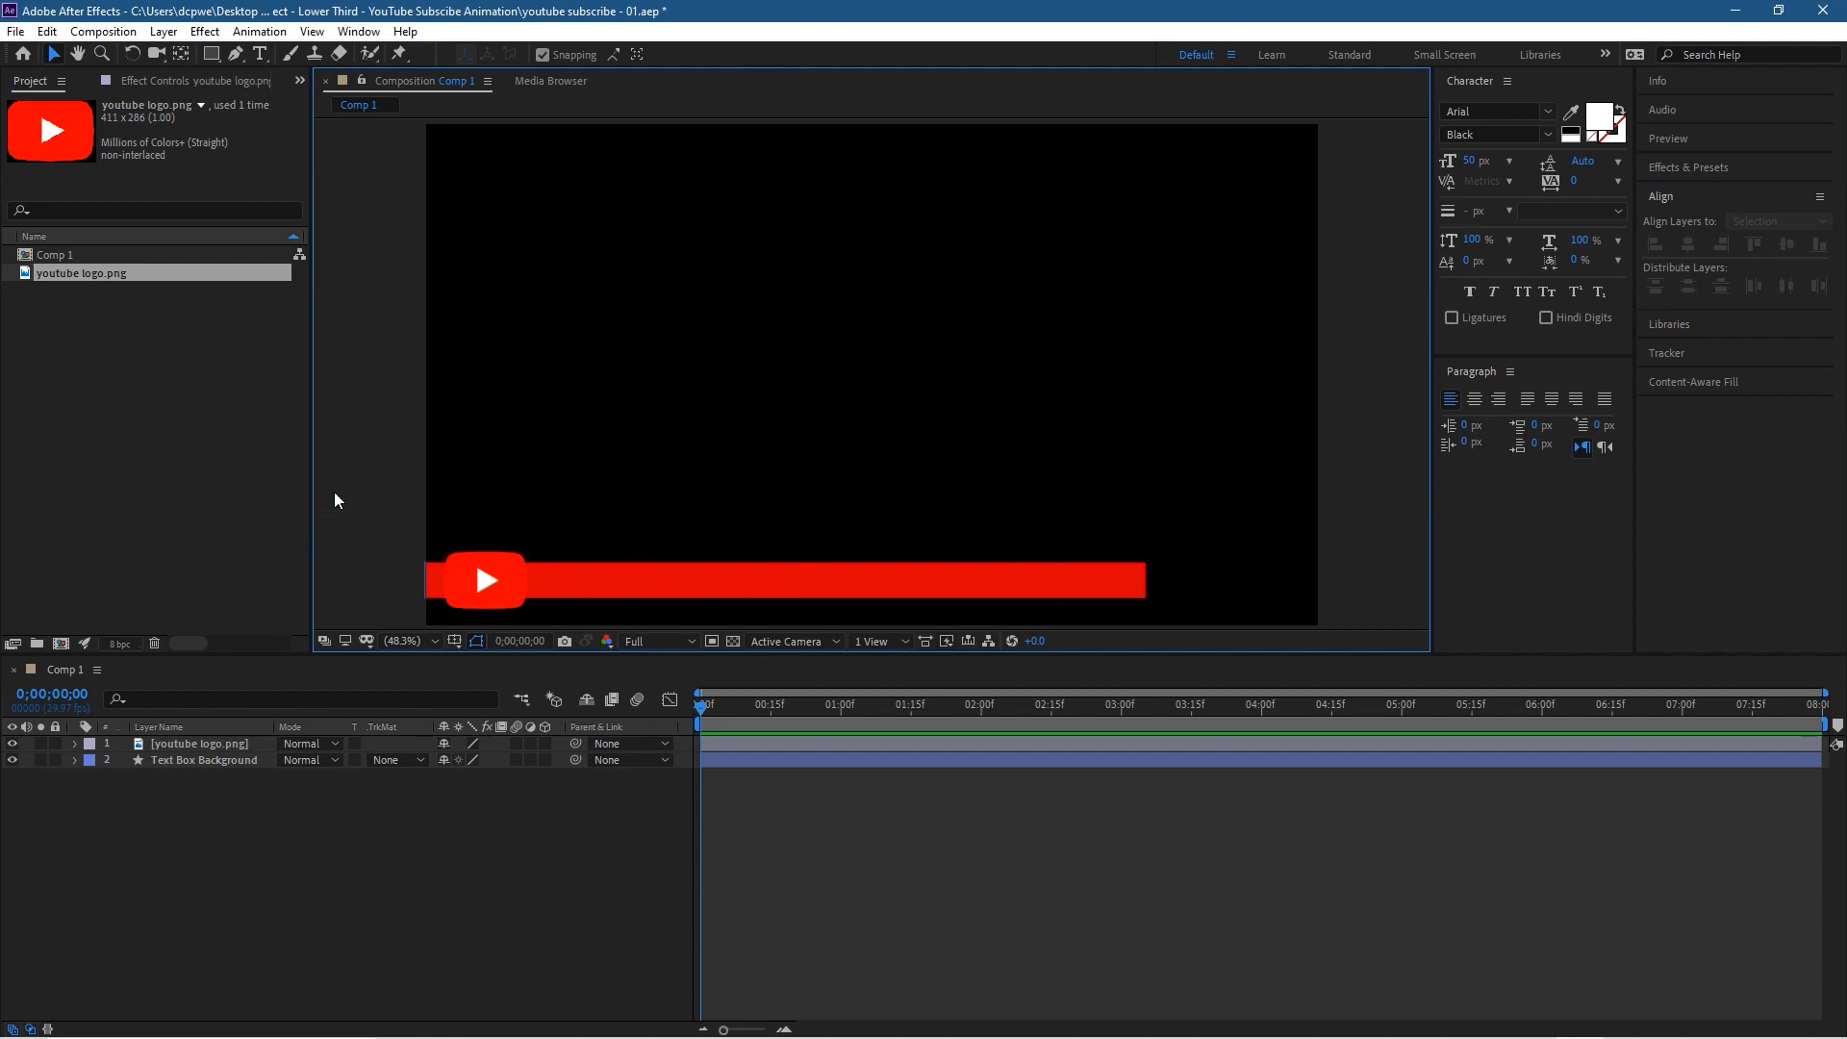
# Step: Nudge the Text Box Background bar slightly left so that it starts just outside the frame's left edge
pyautogui.click(674, 586)
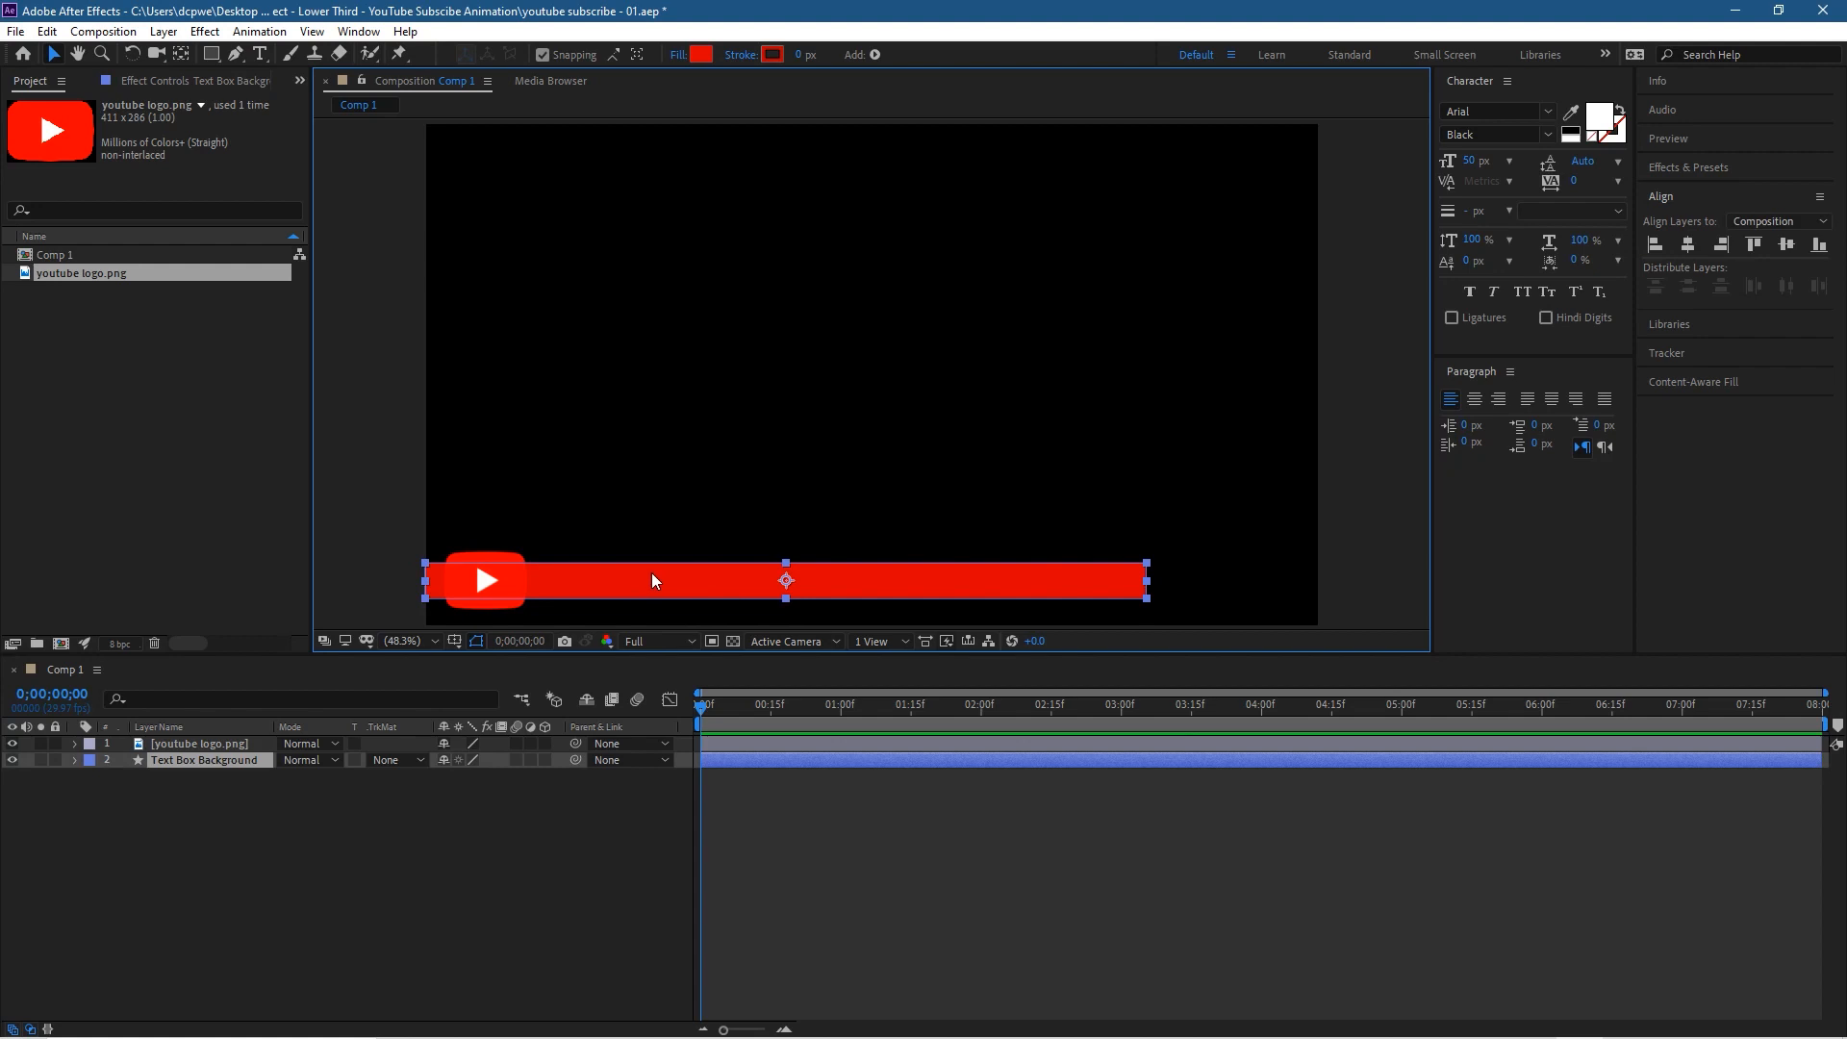
pyautogui.press('Left')
pyautogui.press('Left')
pyautogui.press('Left')
pyautogui.press('Left')
pyautogui.press('Left')
pyautogui.press('Left')
pyautogui.press('Left')
pyautogui.press('Left')
pyautogui.press('Left')
pyautogui.press('Left')
pyautogui.press('Left')
pyautogui.press('Left')
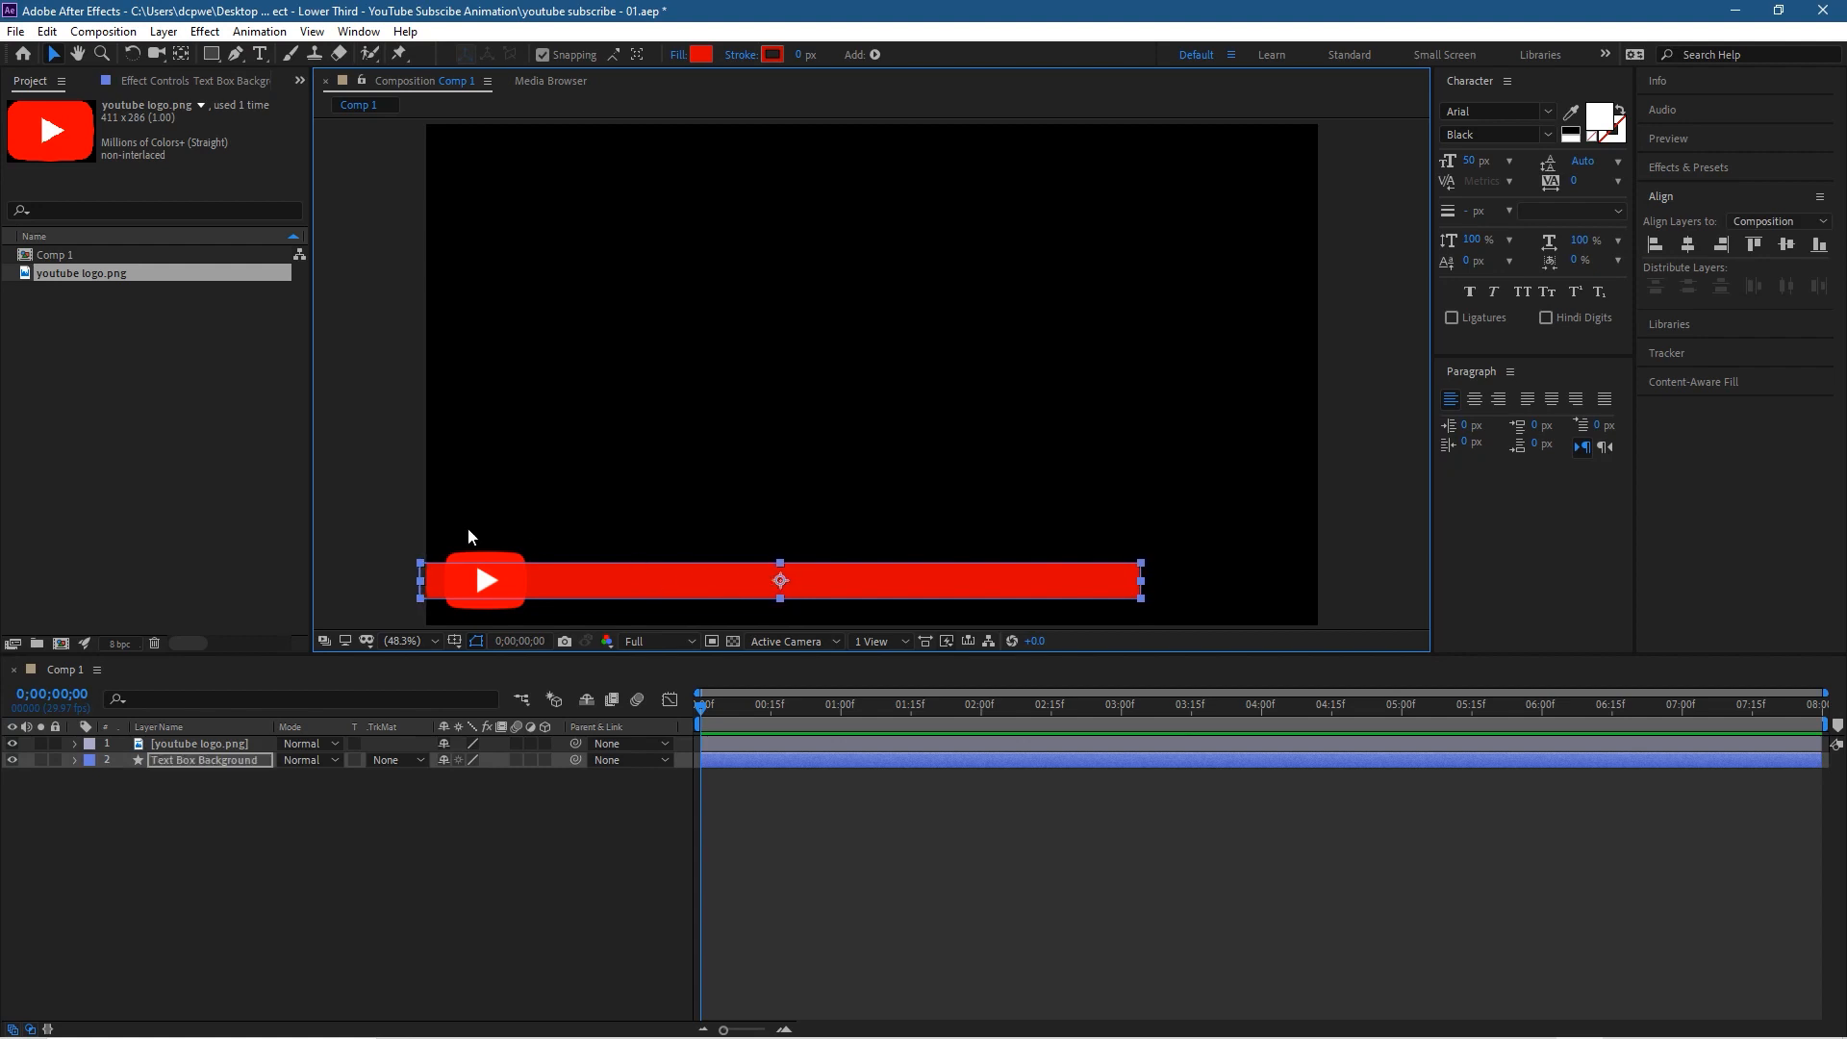
pyautogui.click(408, 588)
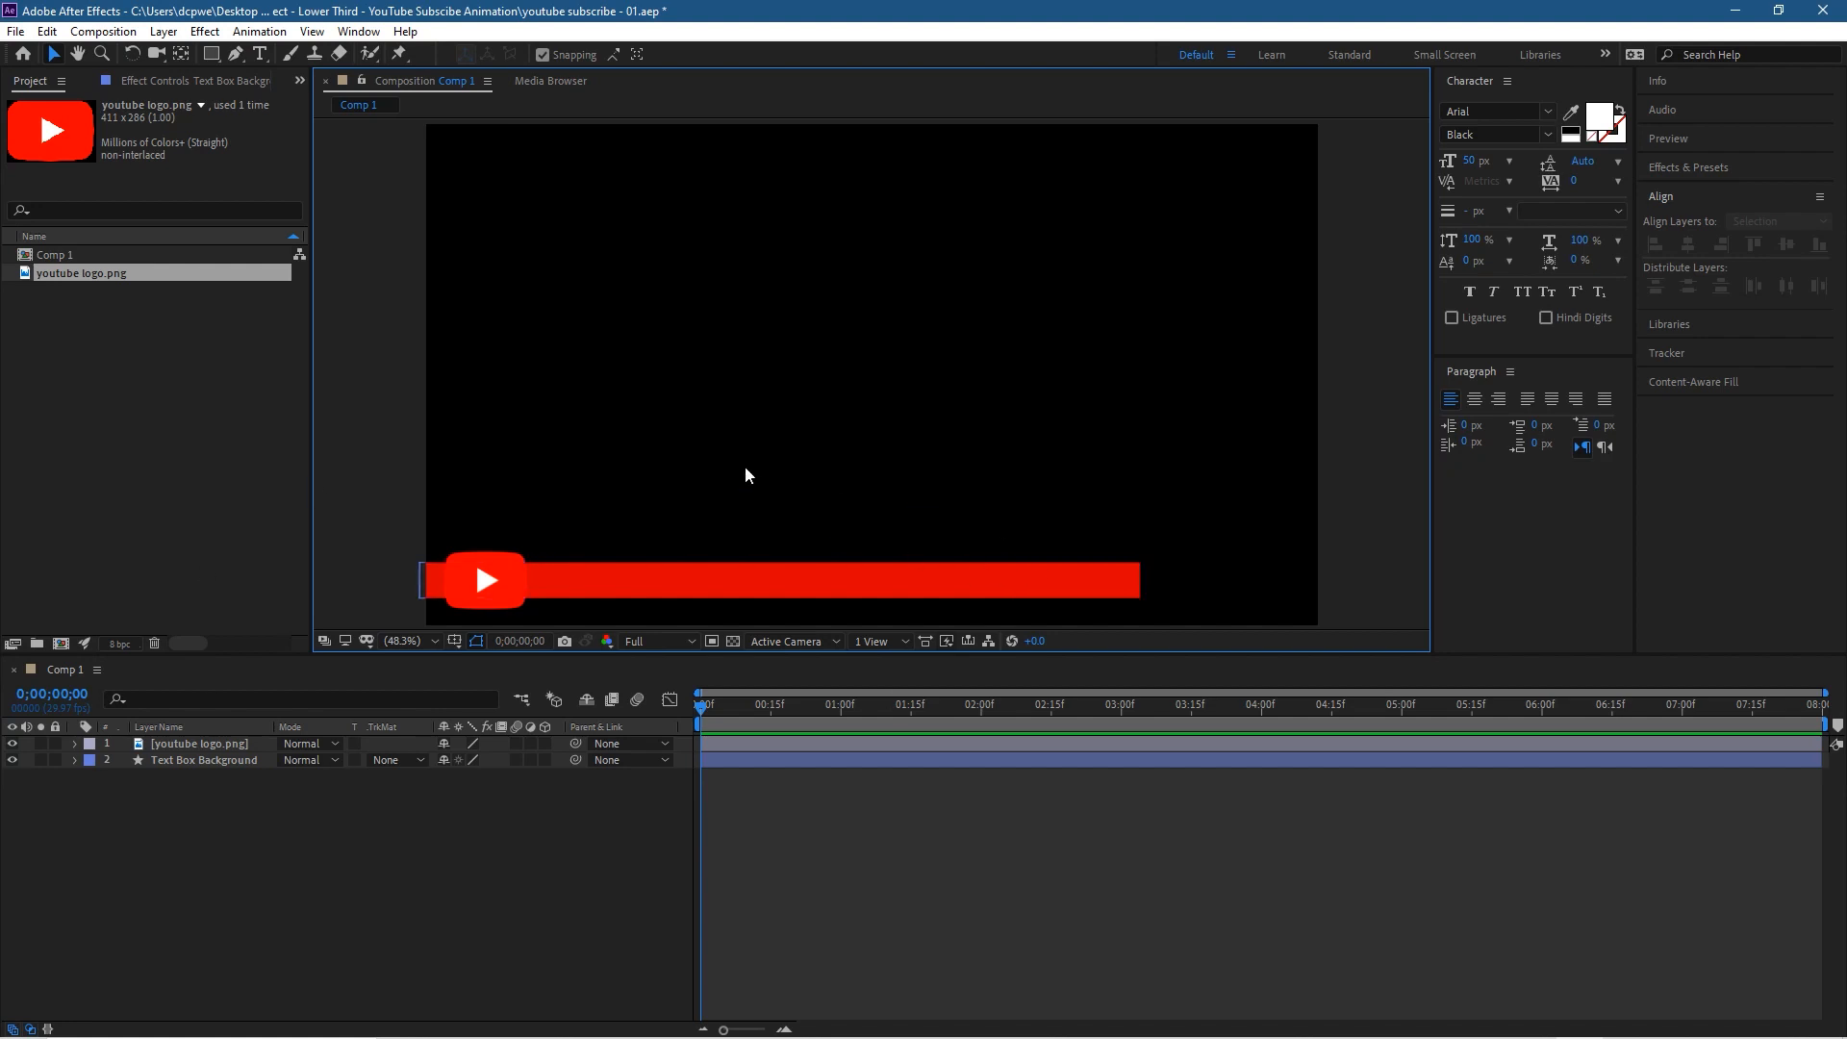
# Step: Add a text layer beside the logo on the red bar reading "Subscribe for free access to 500+ video tutorials"
pyautogui.click(261, 55)
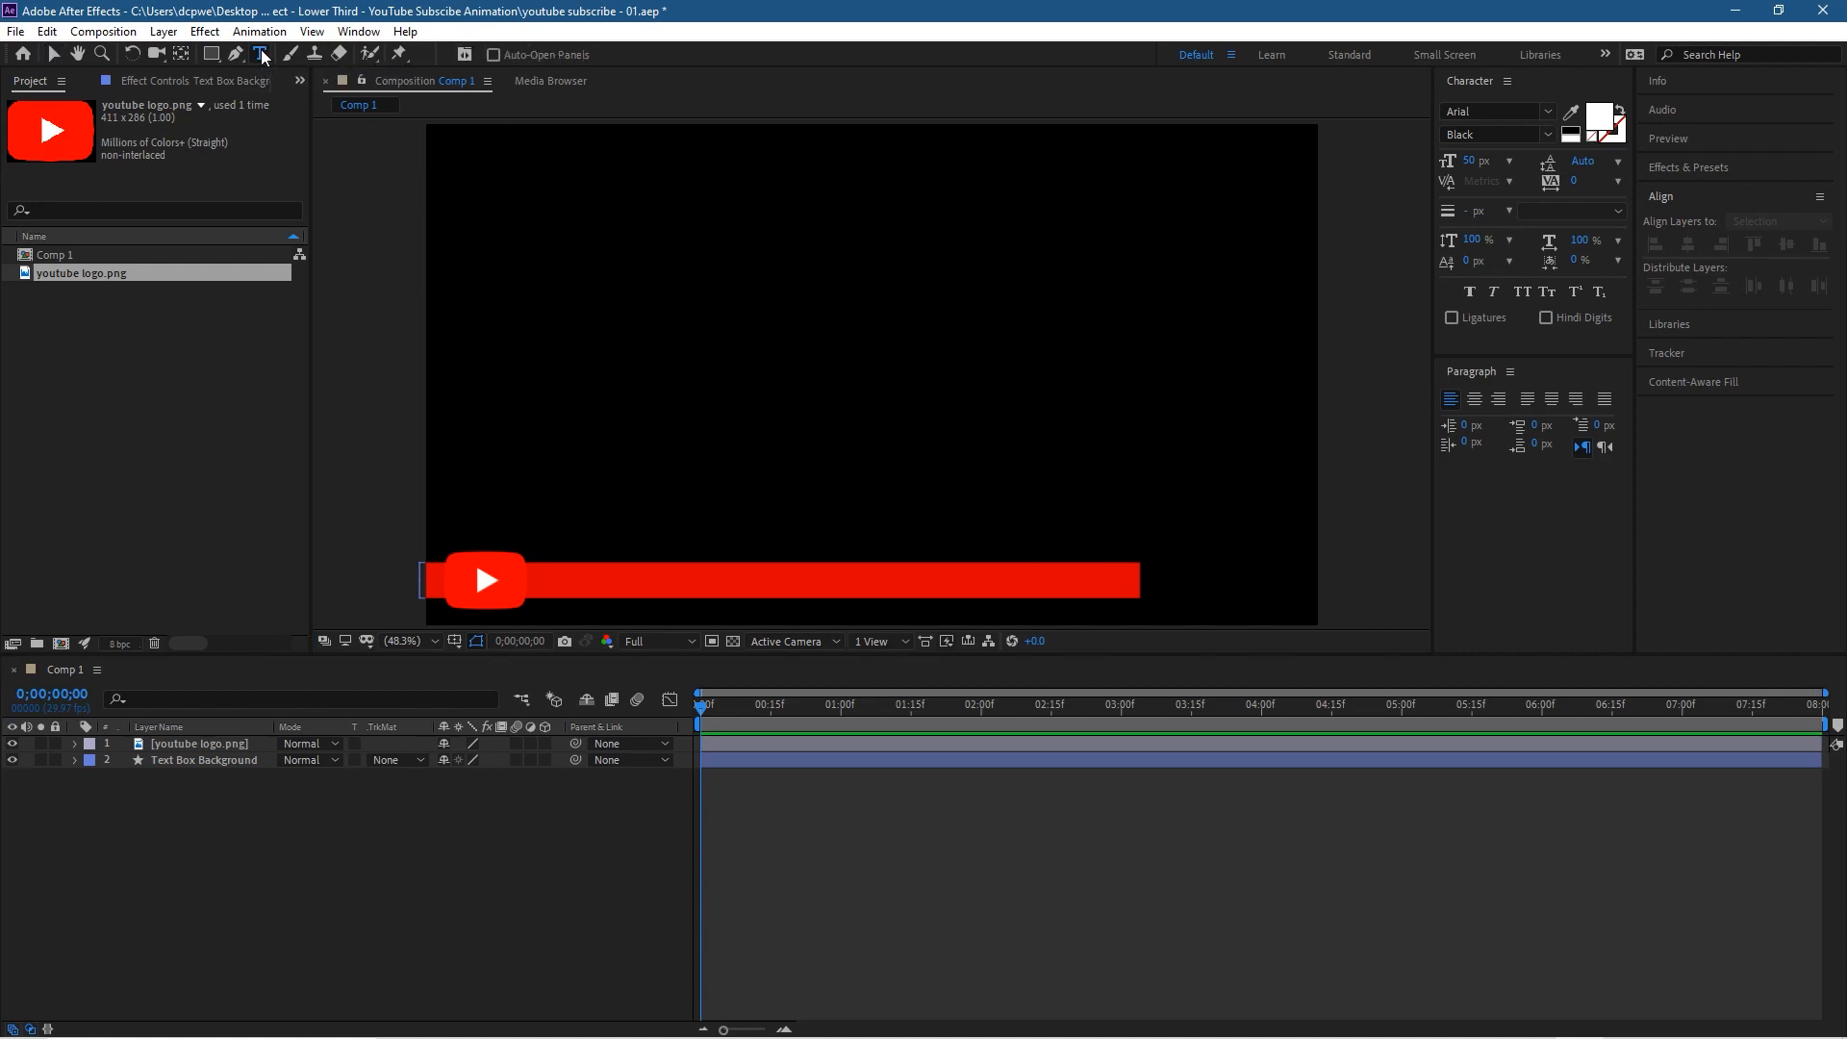
pyautogui.click(545, 579)
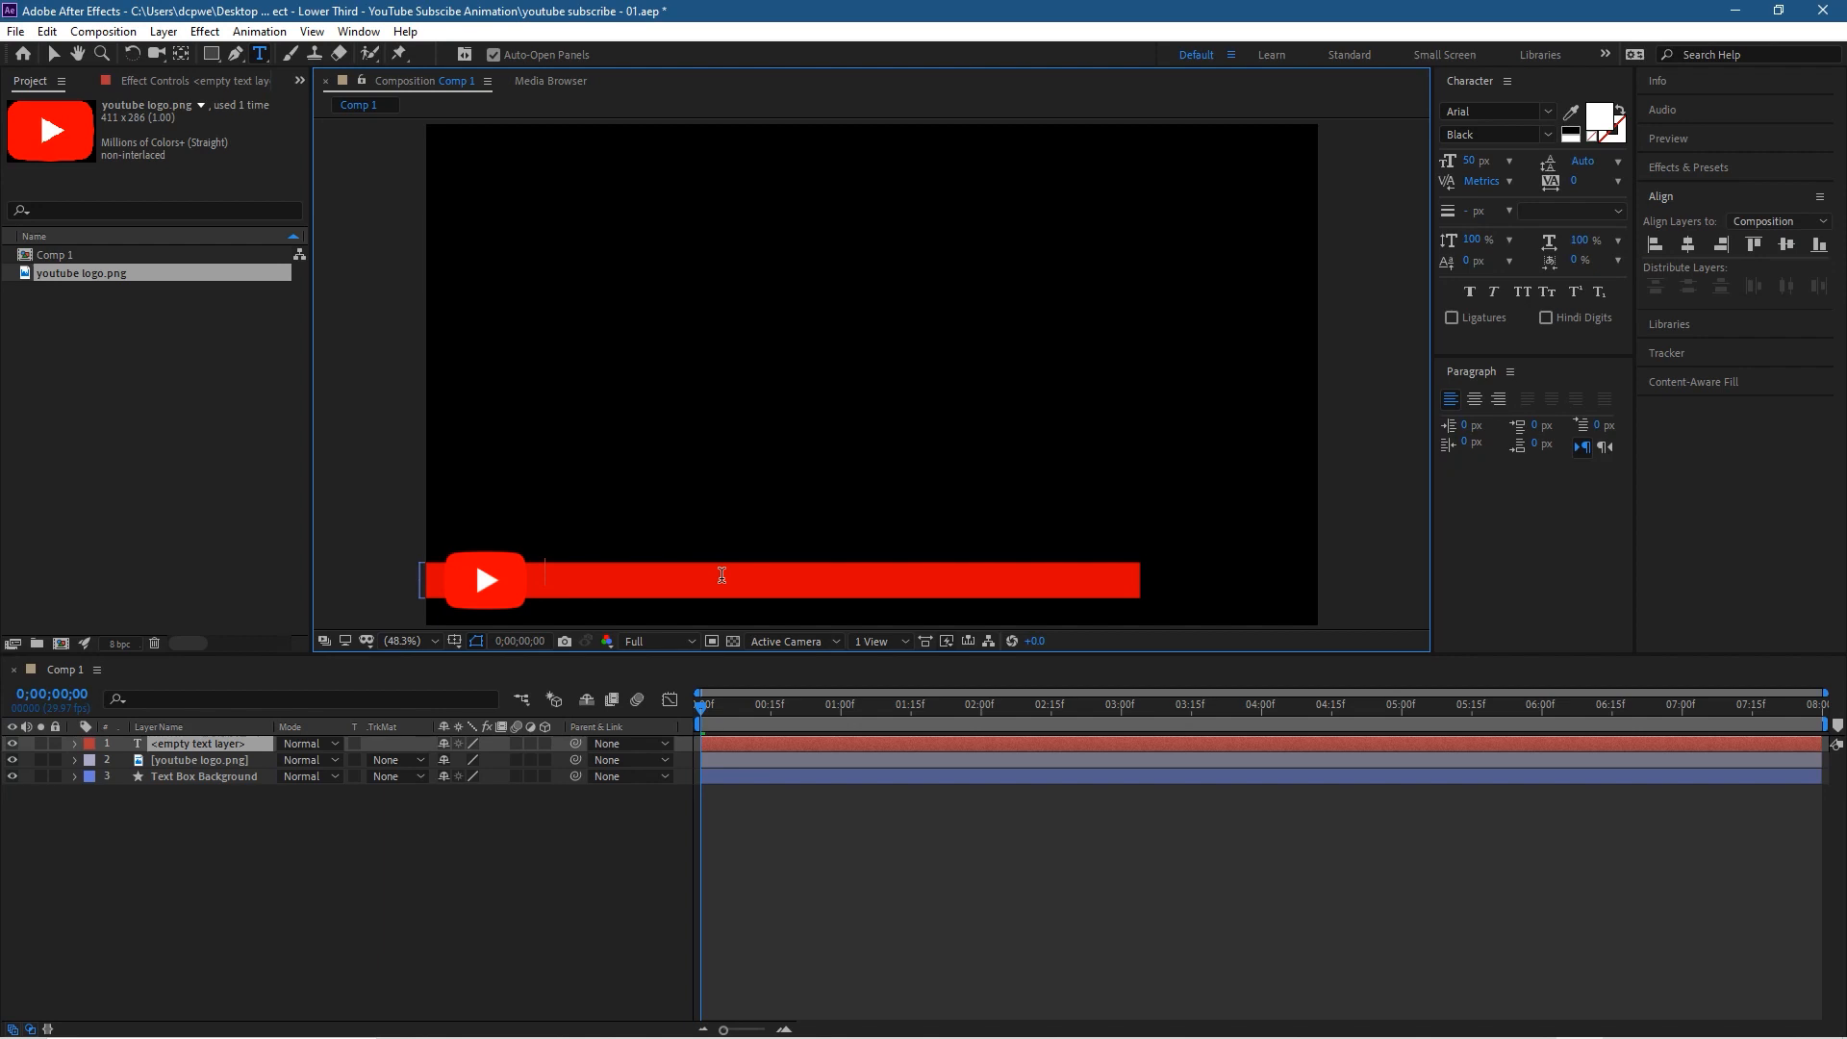
pyautogui.write('Subsc')
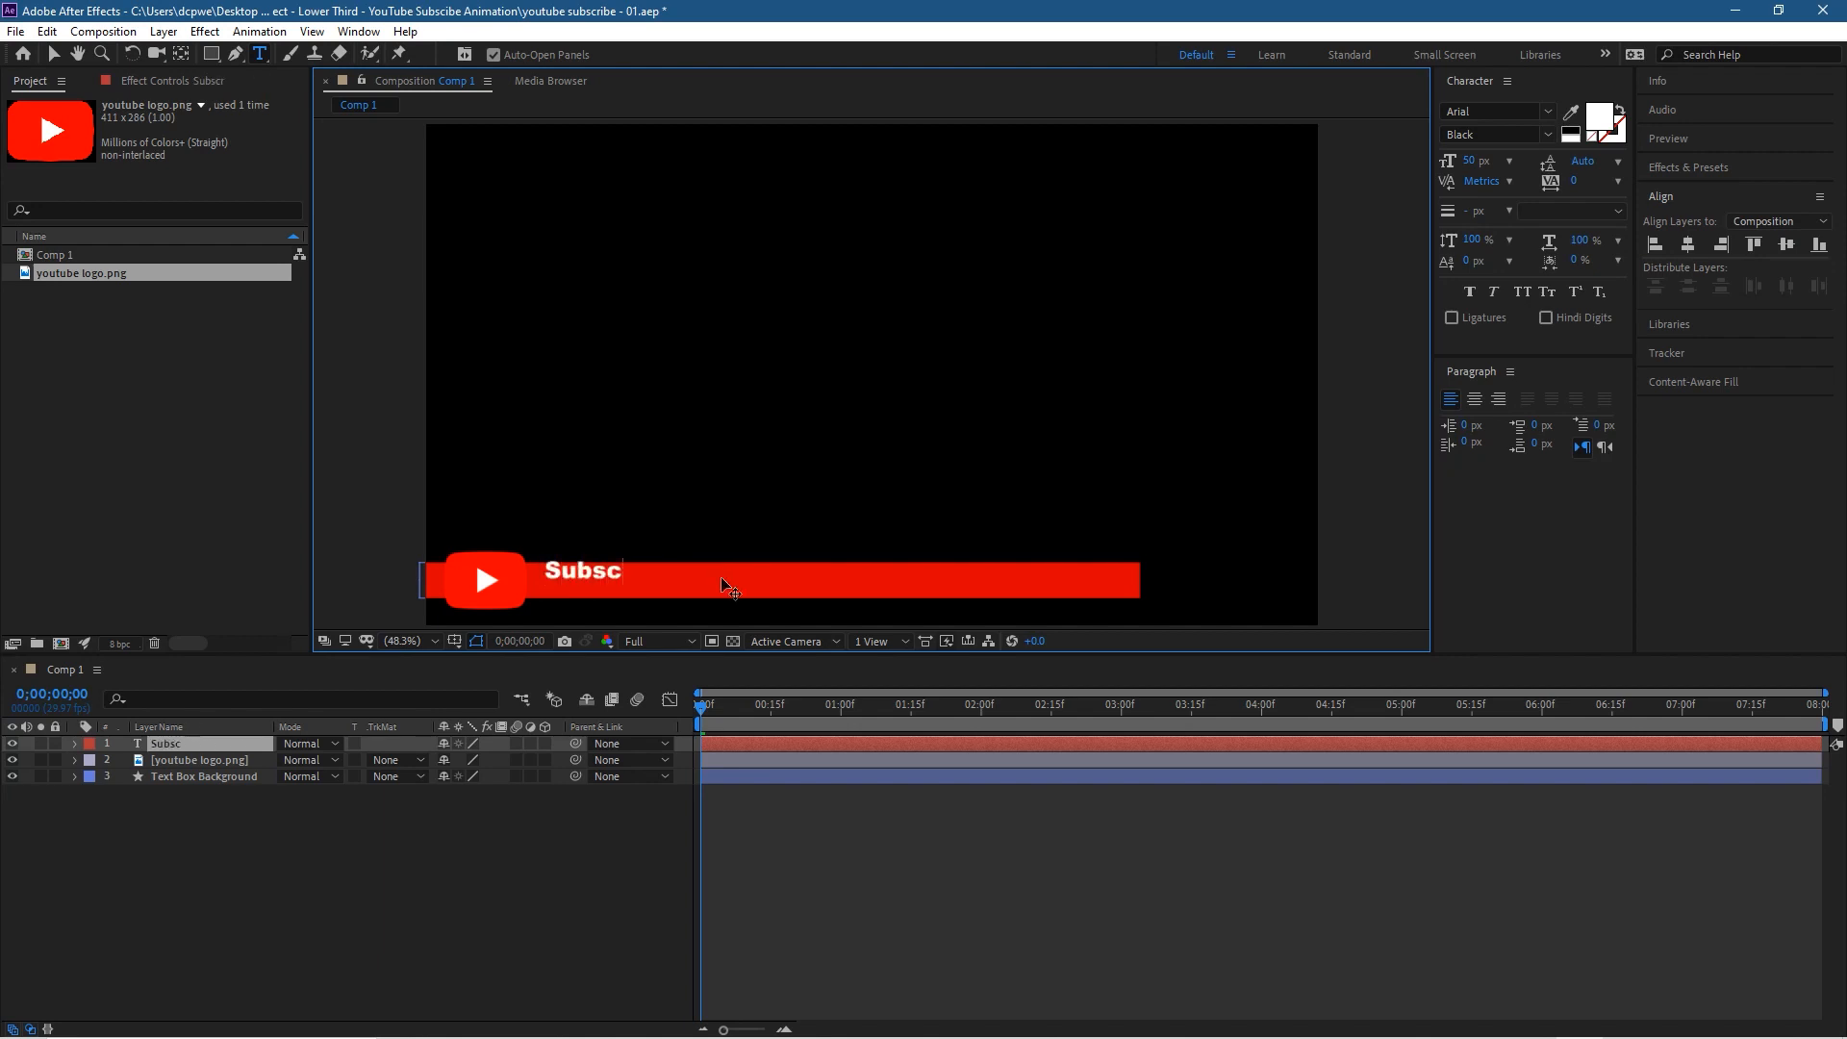
pyautogui.write('ribe to acces')
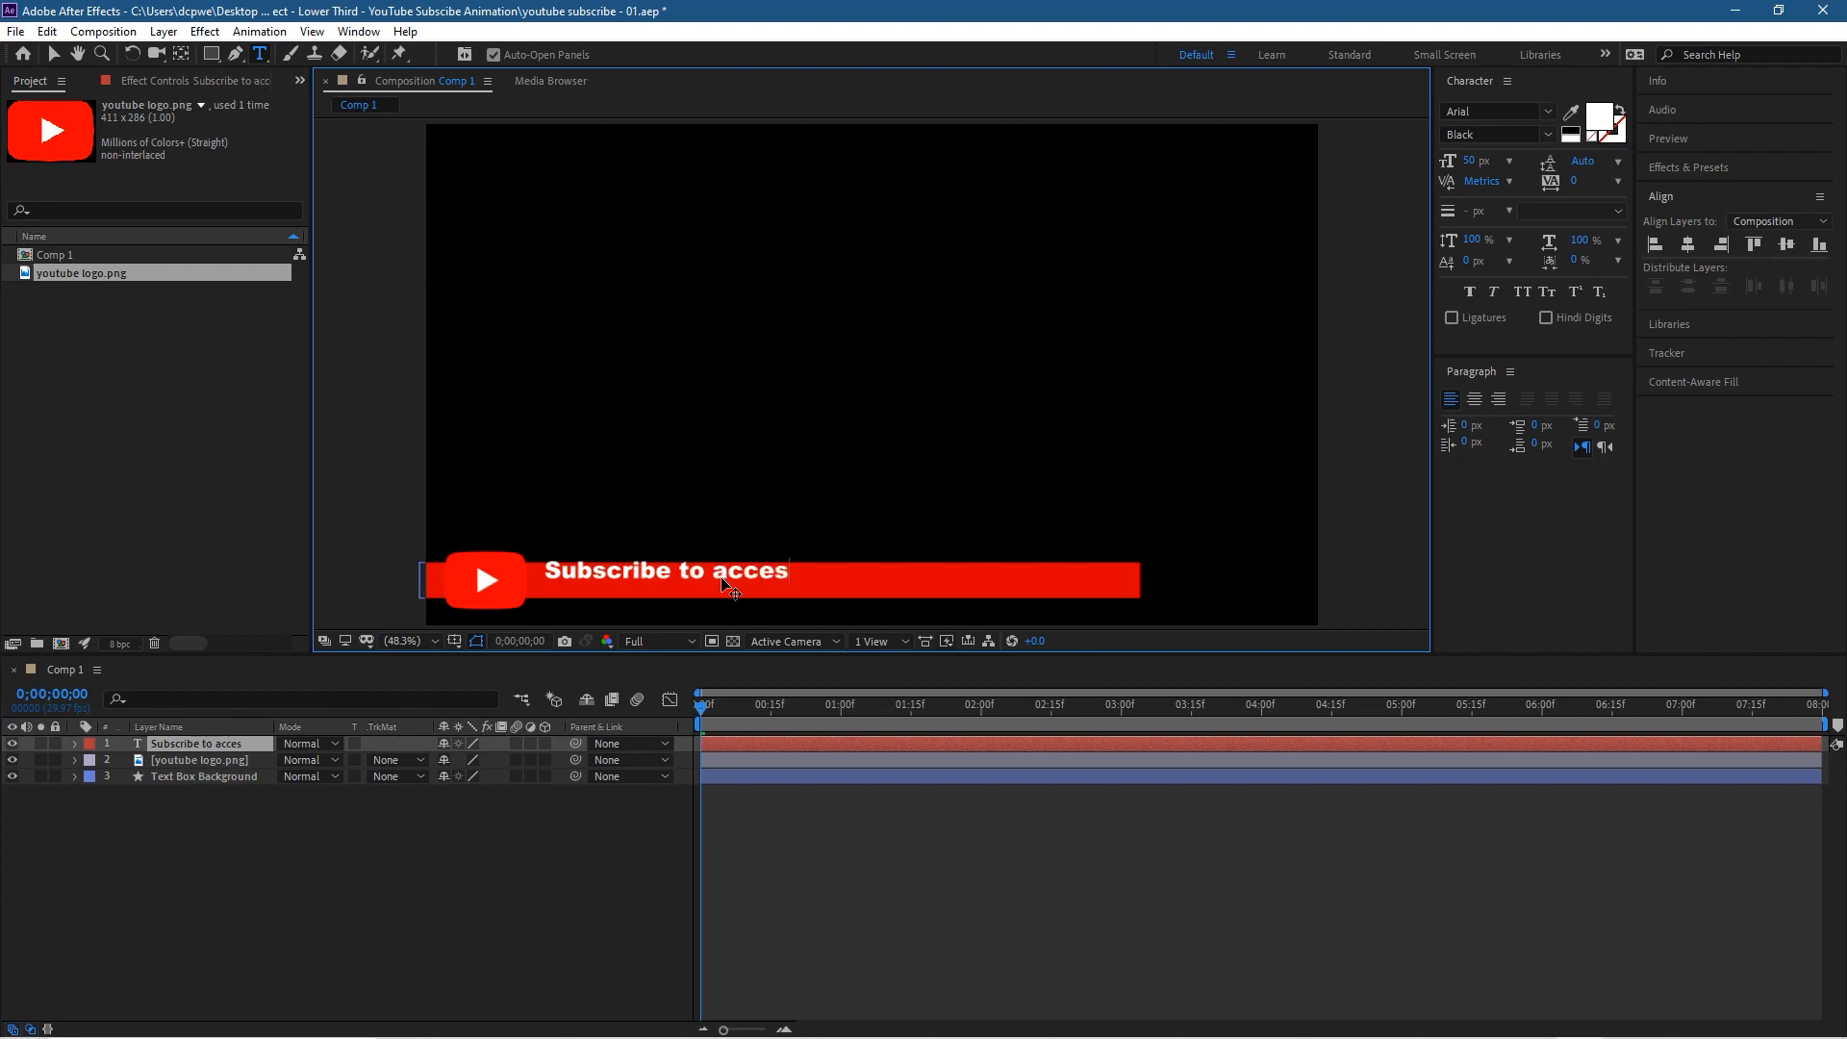
pyautogui.write('s 500')
pyautogui.press('BackSpace')
pyautogui.press('BackSpace')
pyautogui.press('BackSpace')
pyautogui.press('BackSpace')
pyautogui.press('BackSpace')
pyautogui.press('BackSpace')
pyautogui.press('BackSpace')
pyautogui.press('BackSpace')
pyautogui.press('BackSpace')
pyautogui.press('BackSpace')
pyautogui.press('BackSpace')
pyautogui.press('BackSpace')
pyautogui.press('BackSpace')
pyautogui.write('for free access to')
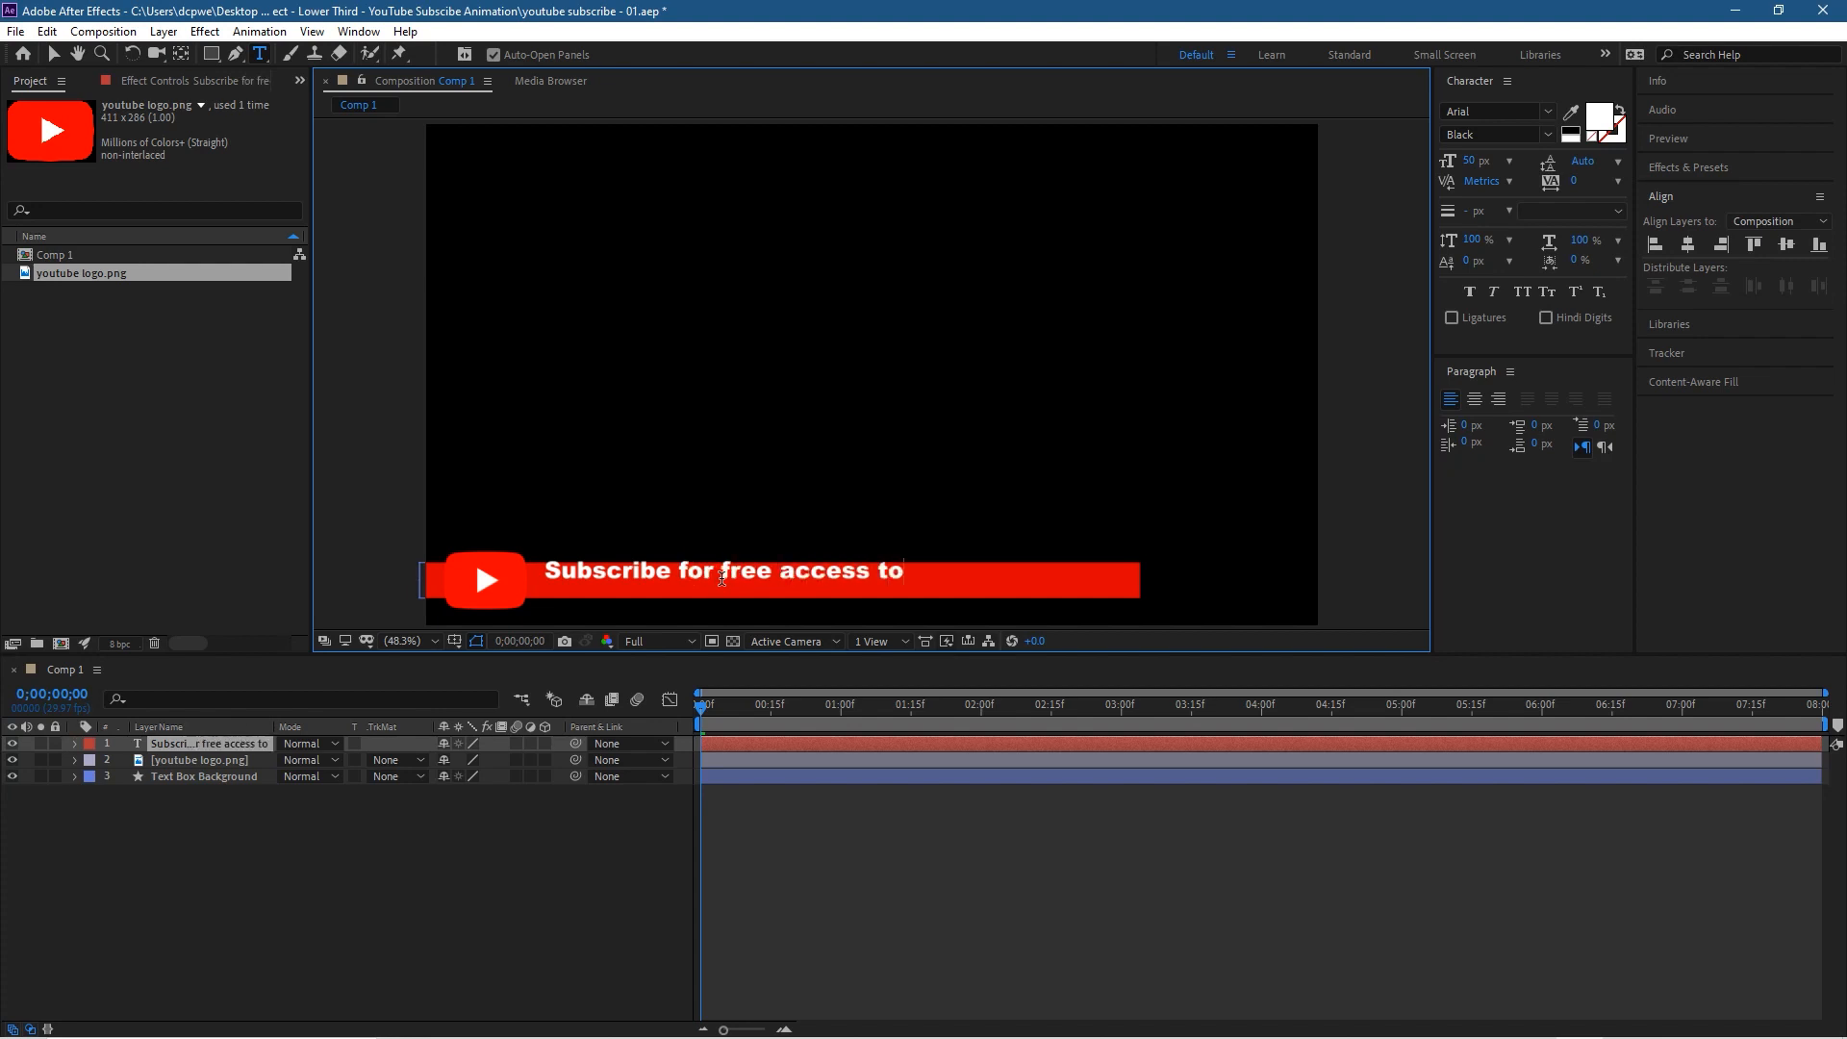
pyautogui.write(' 500+ video ')
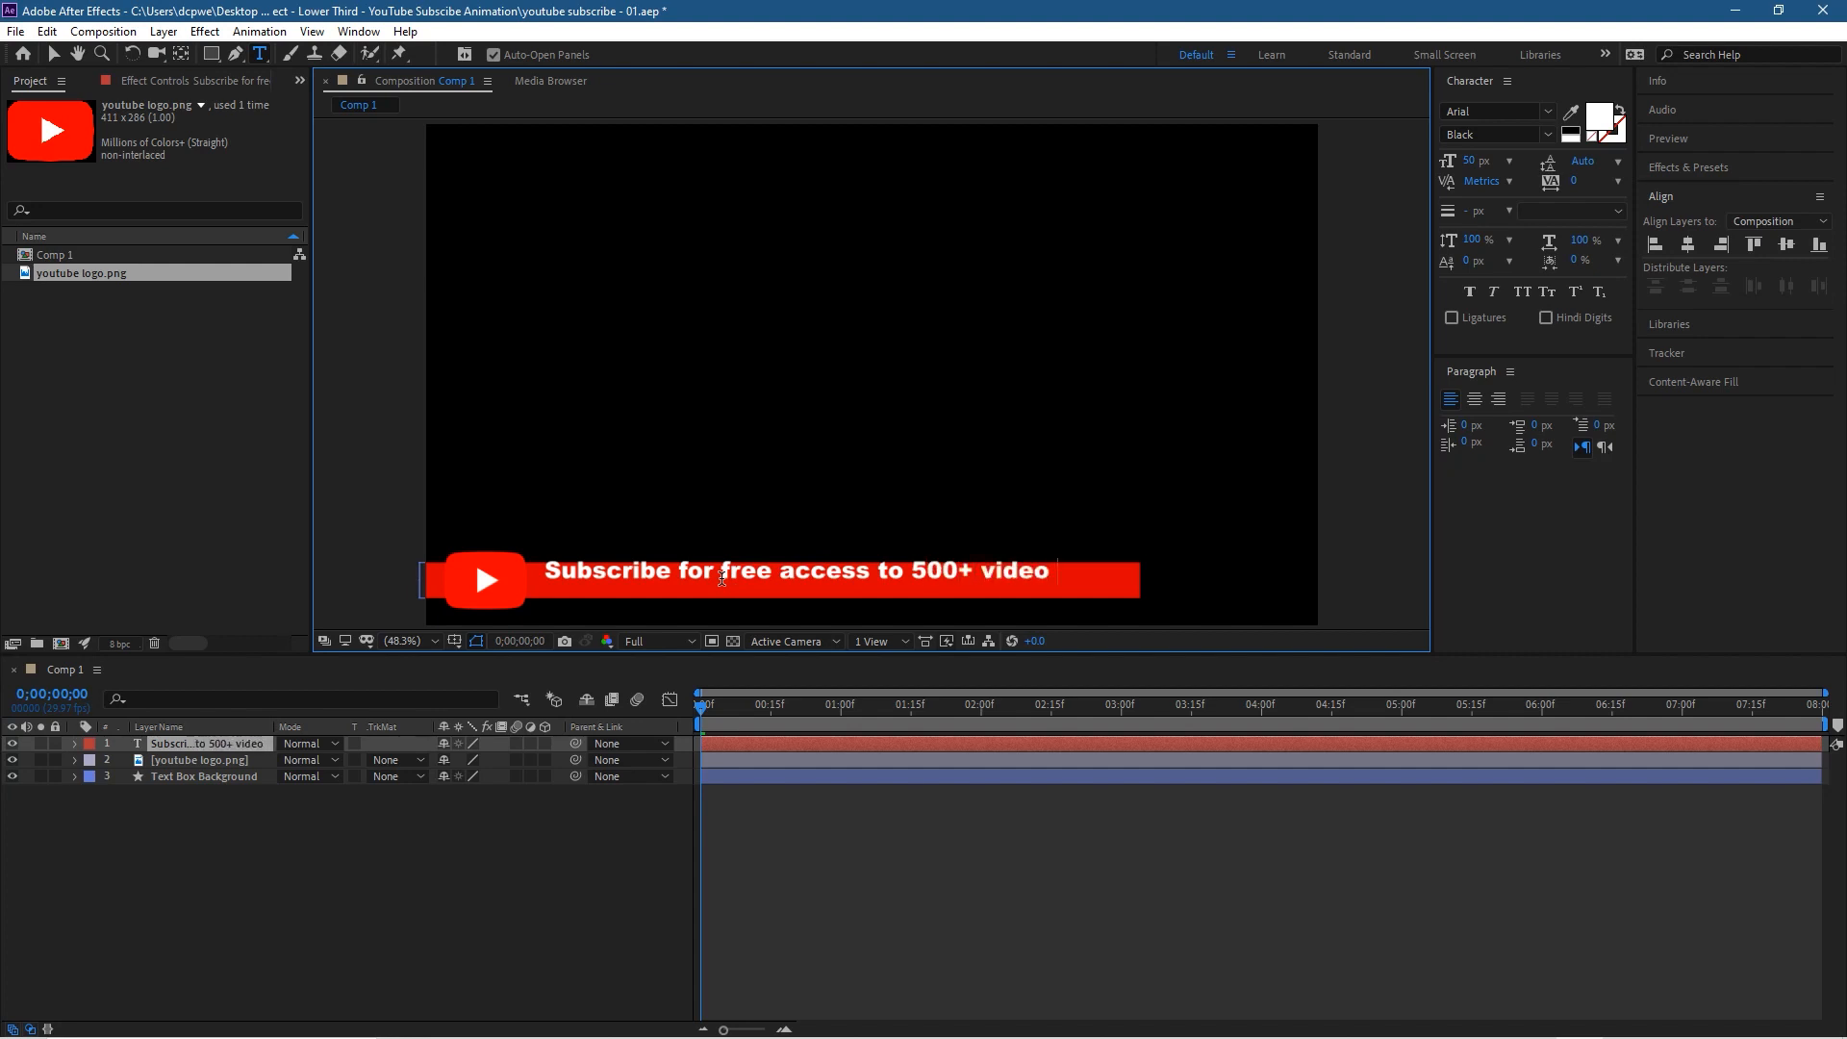
pyautogui.write('tutorials')
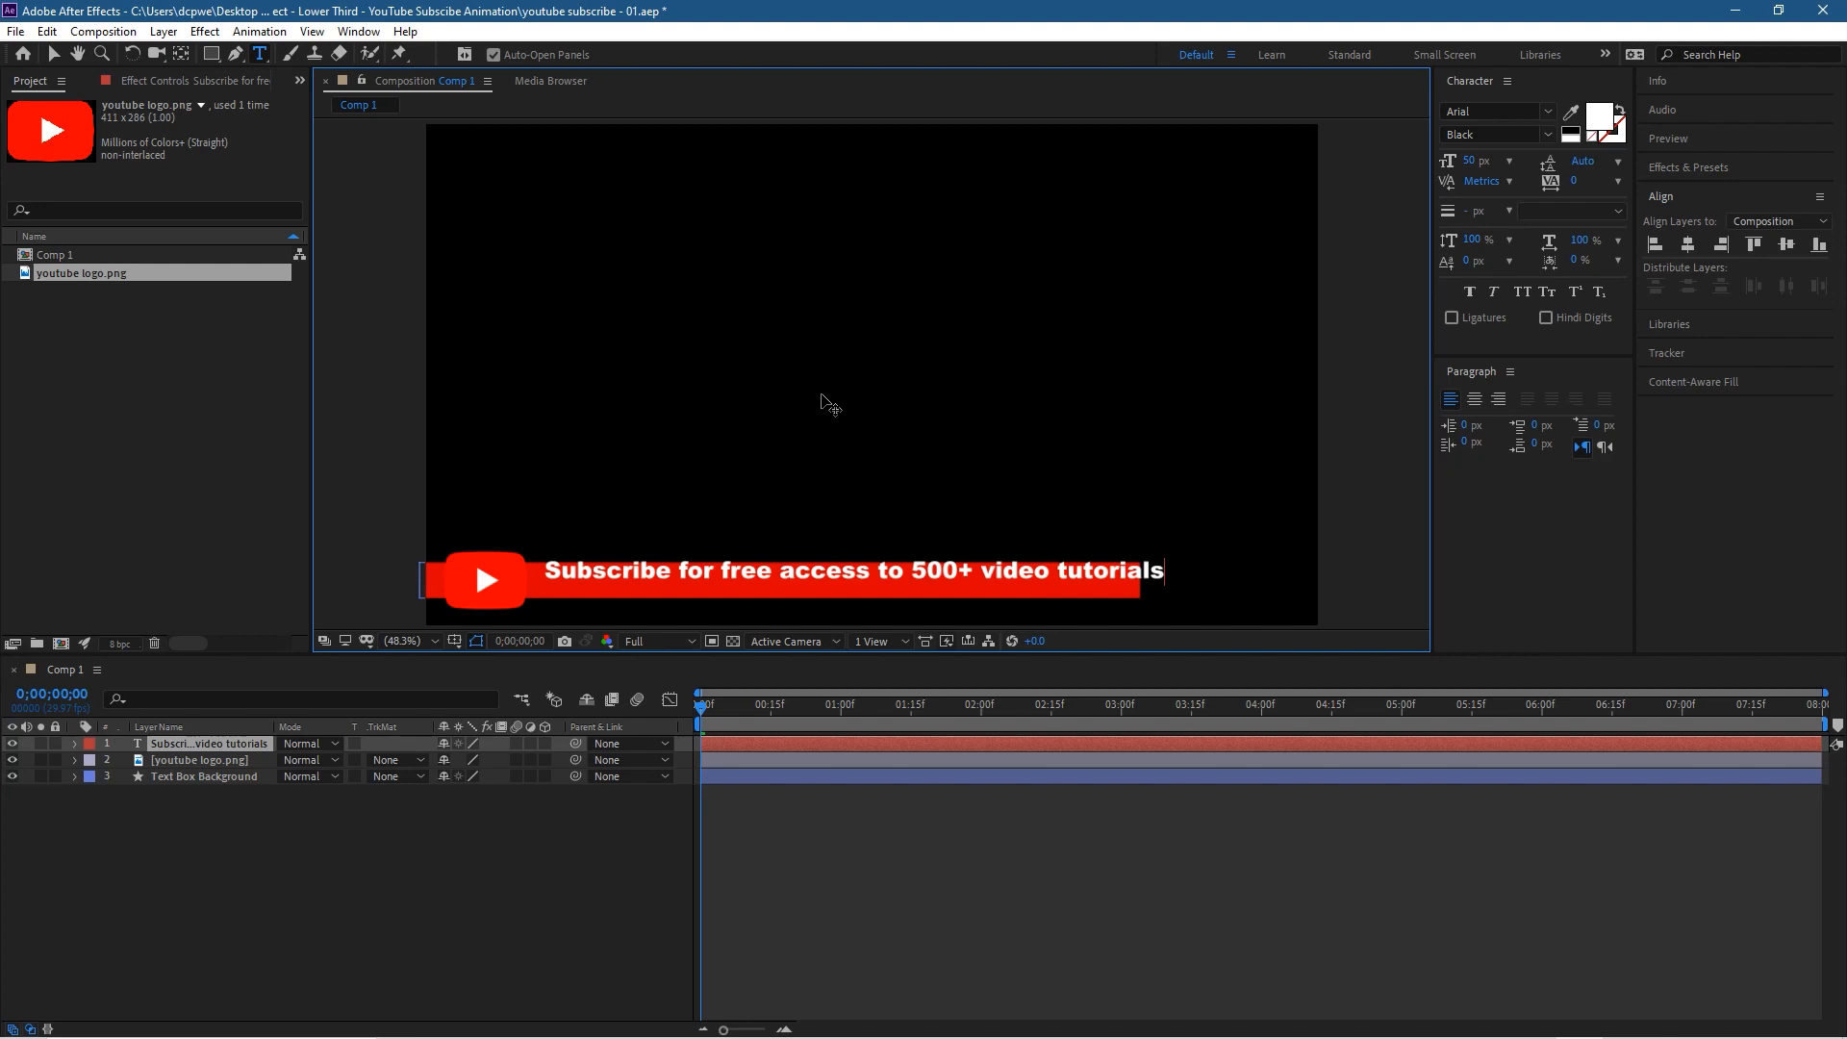
pyautogui.click(823, 396)
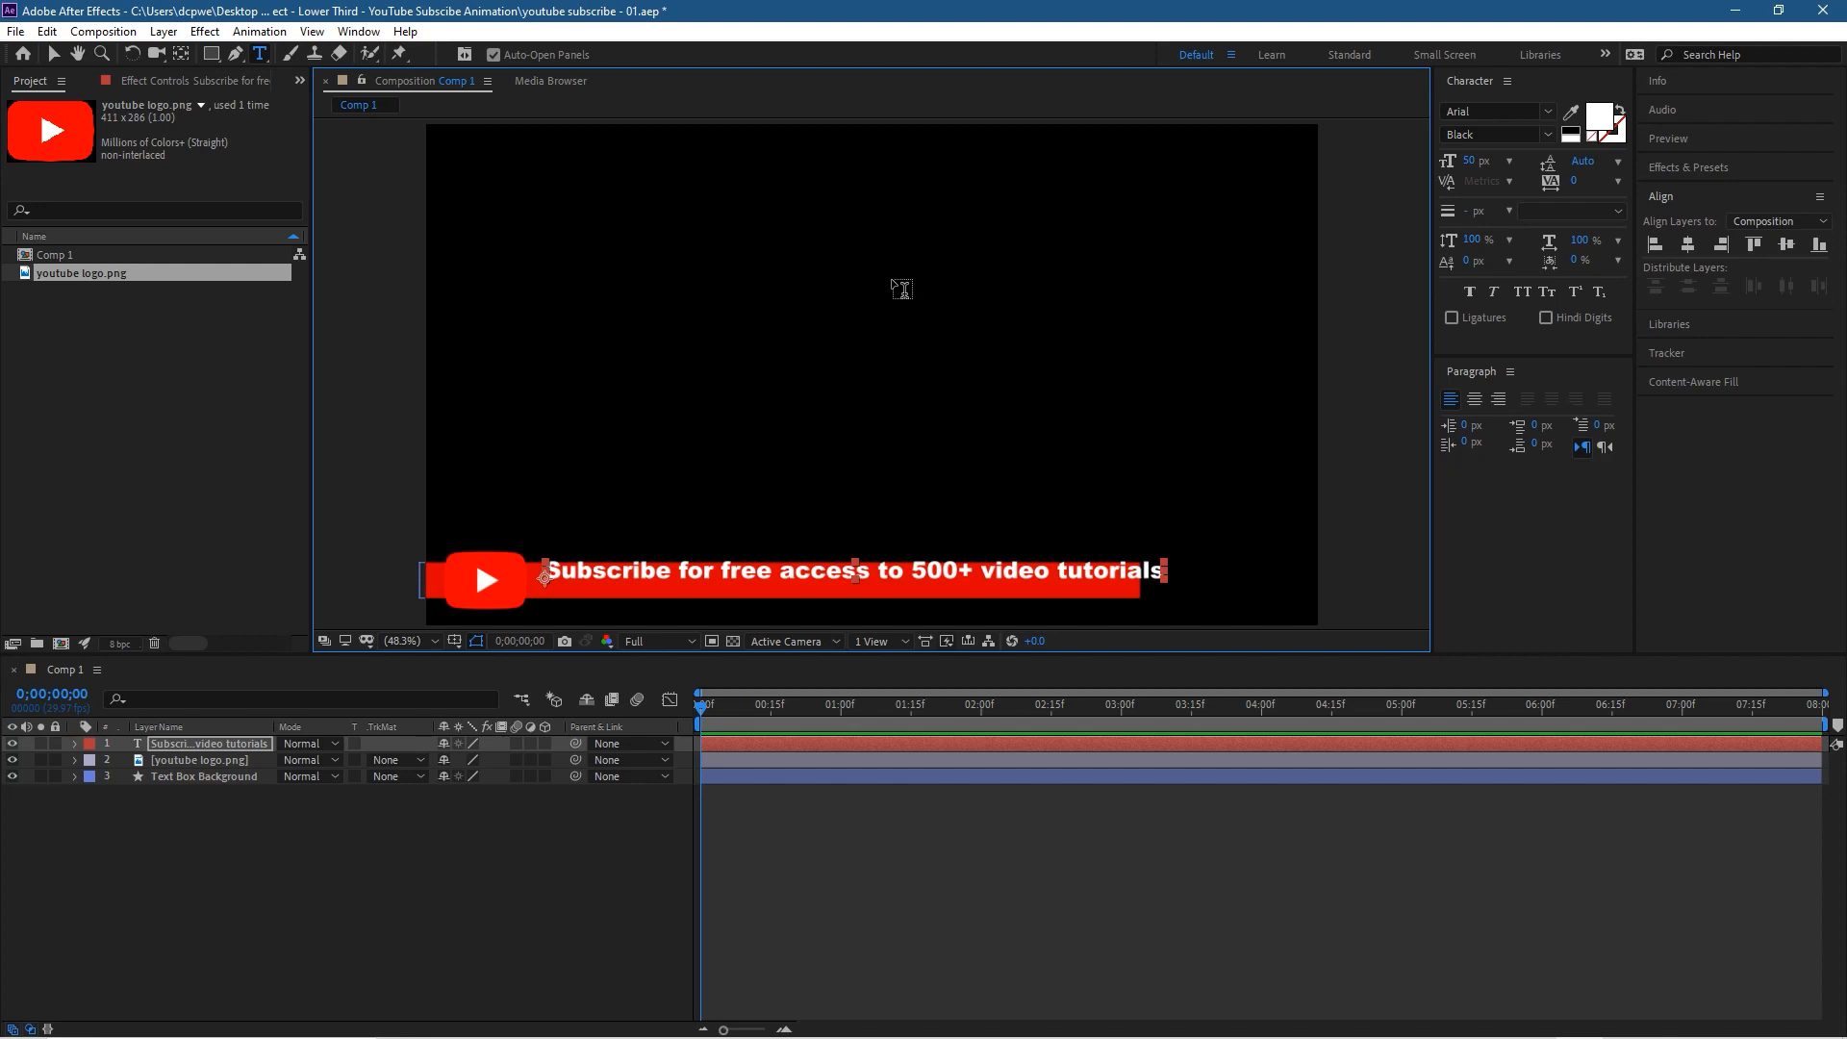
# Step: Move the text down and slightly left to centre it vertically on the red bar beside the logo
pyautogui.press('v')
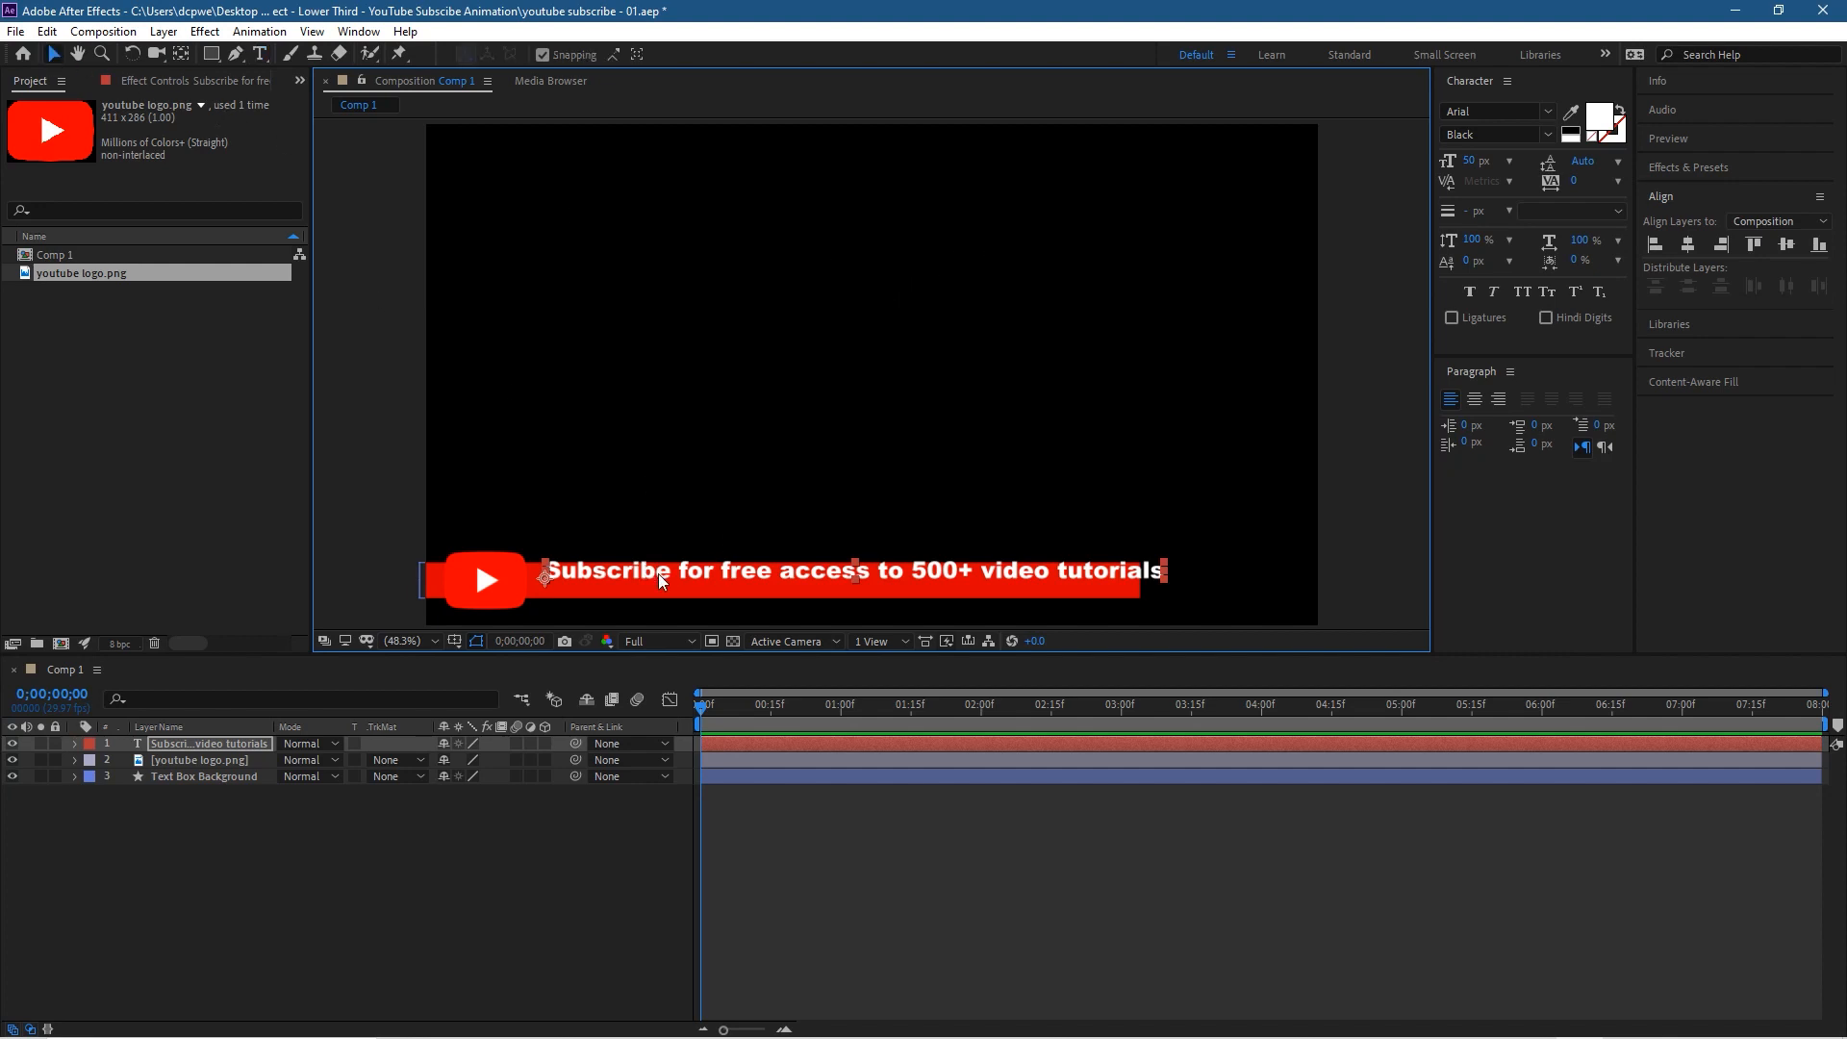
pyautogui.moveTo(666, 567); pyautogui.dragTo(660, 578)
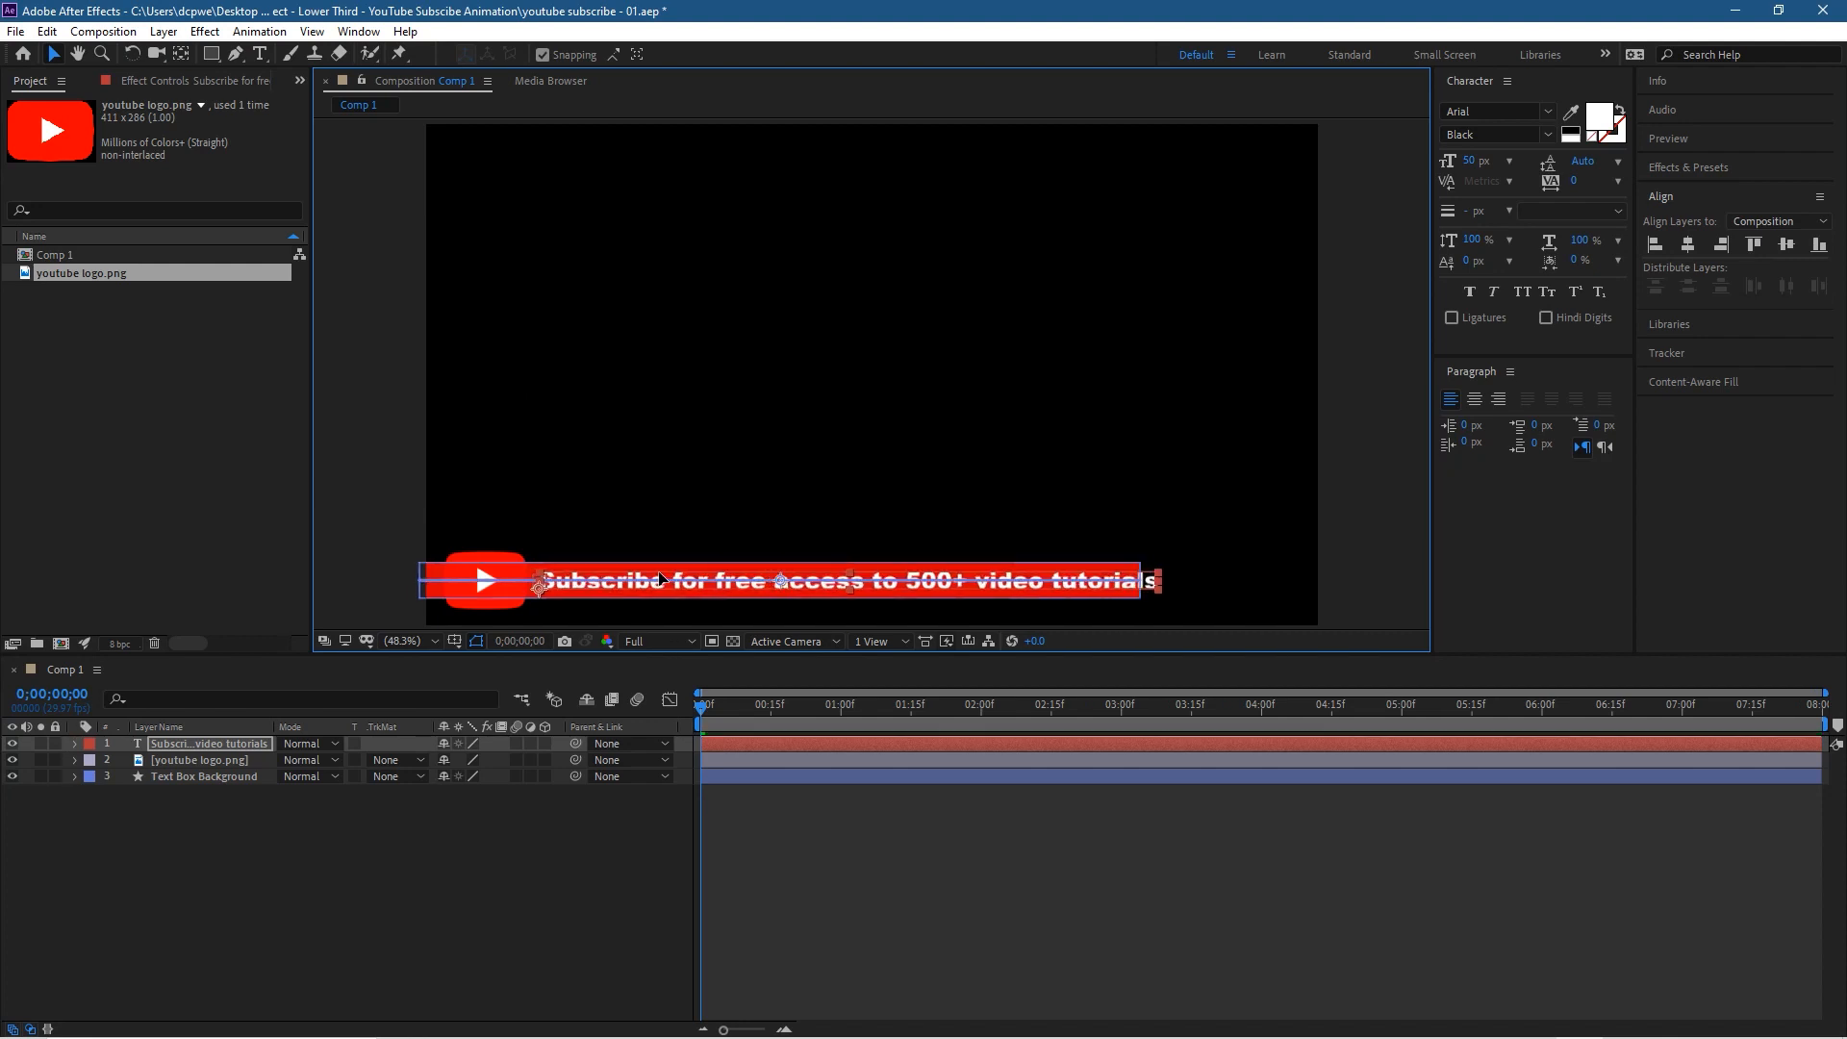
pyautogui.moveTo(660, 578); pyautogui.dragTo(660, 578)
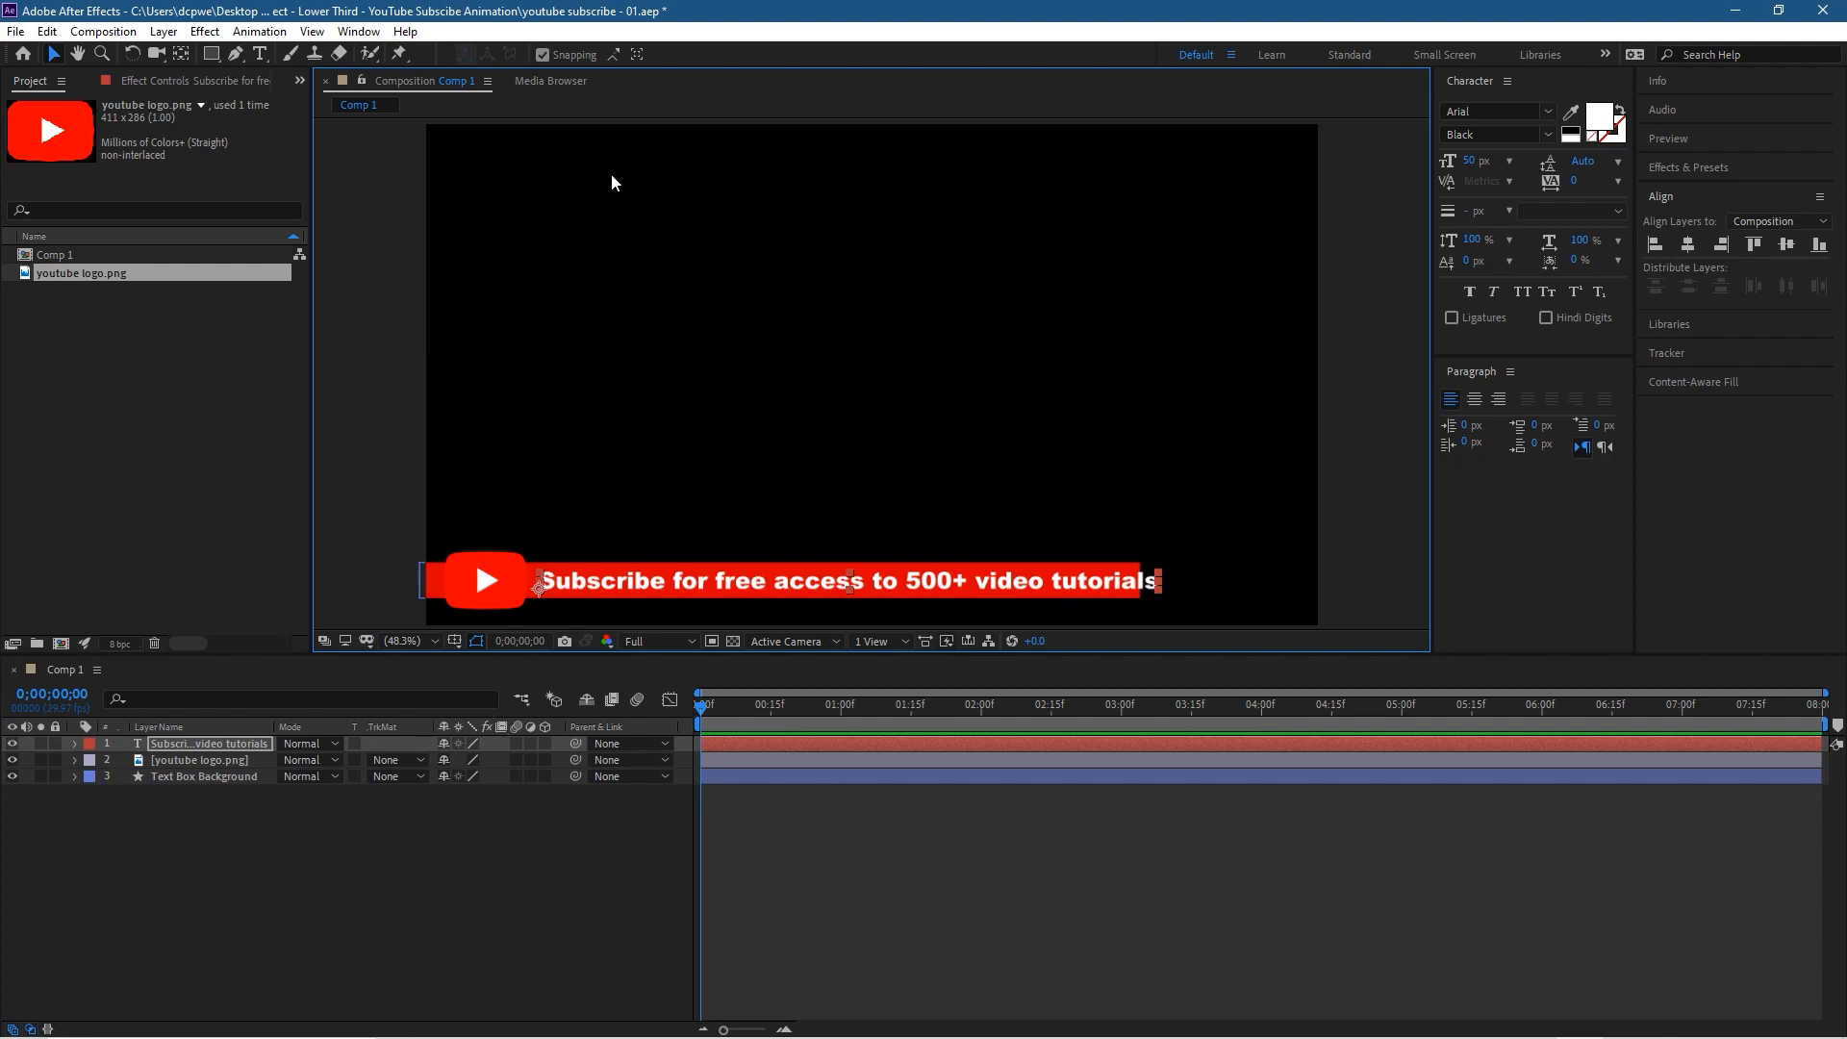
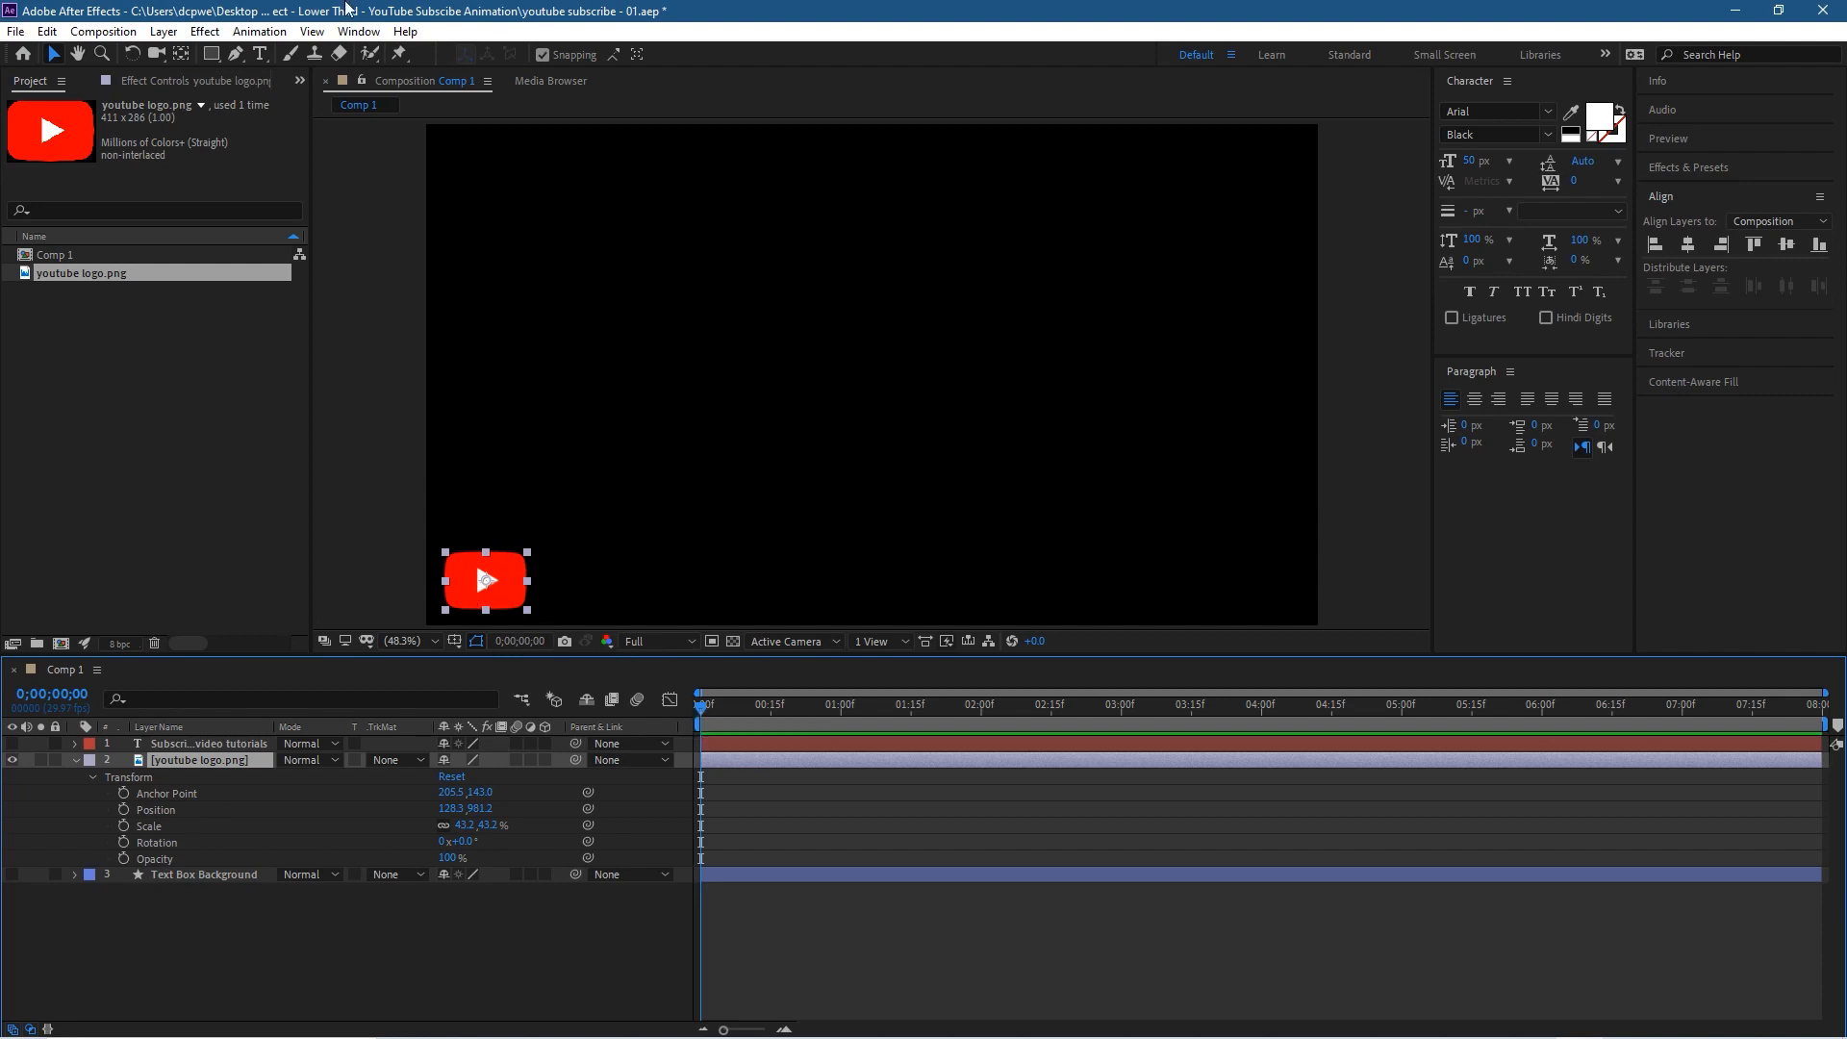
# Step: Save the project
pyautogui.click(15, 32)
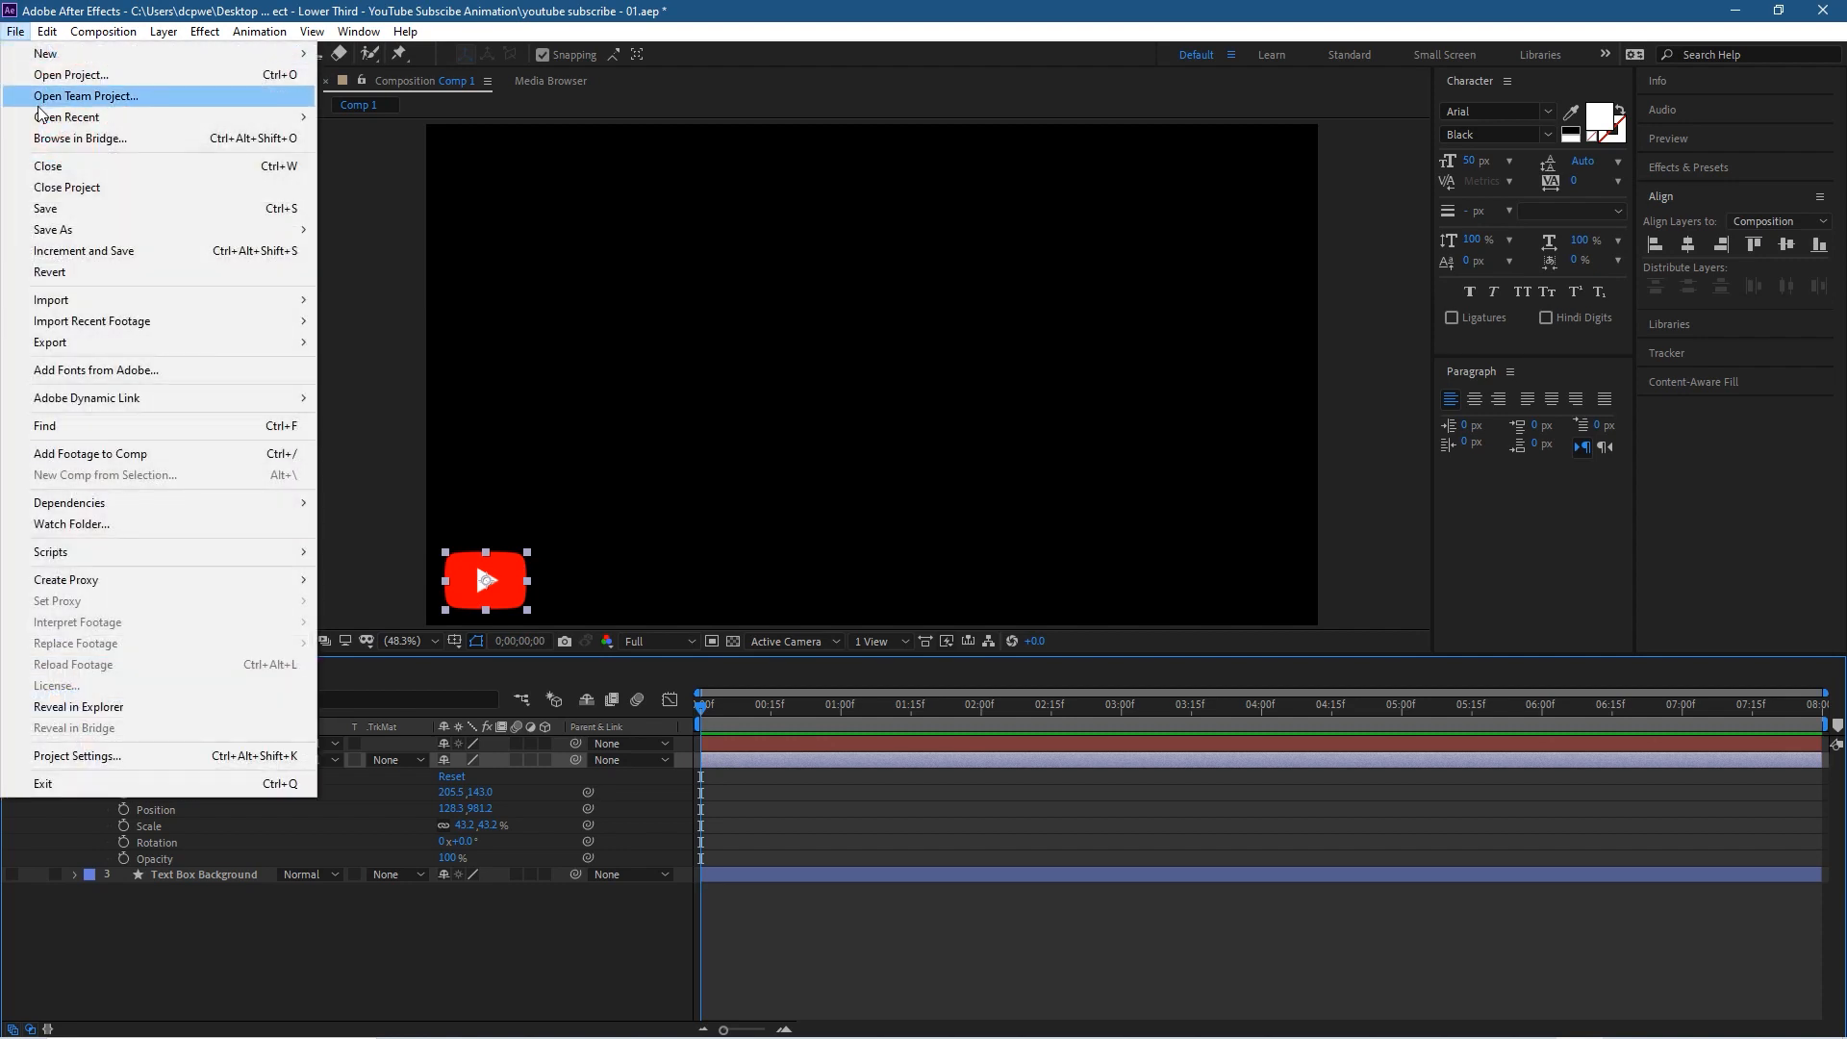
pyautogui.click(61, 212)
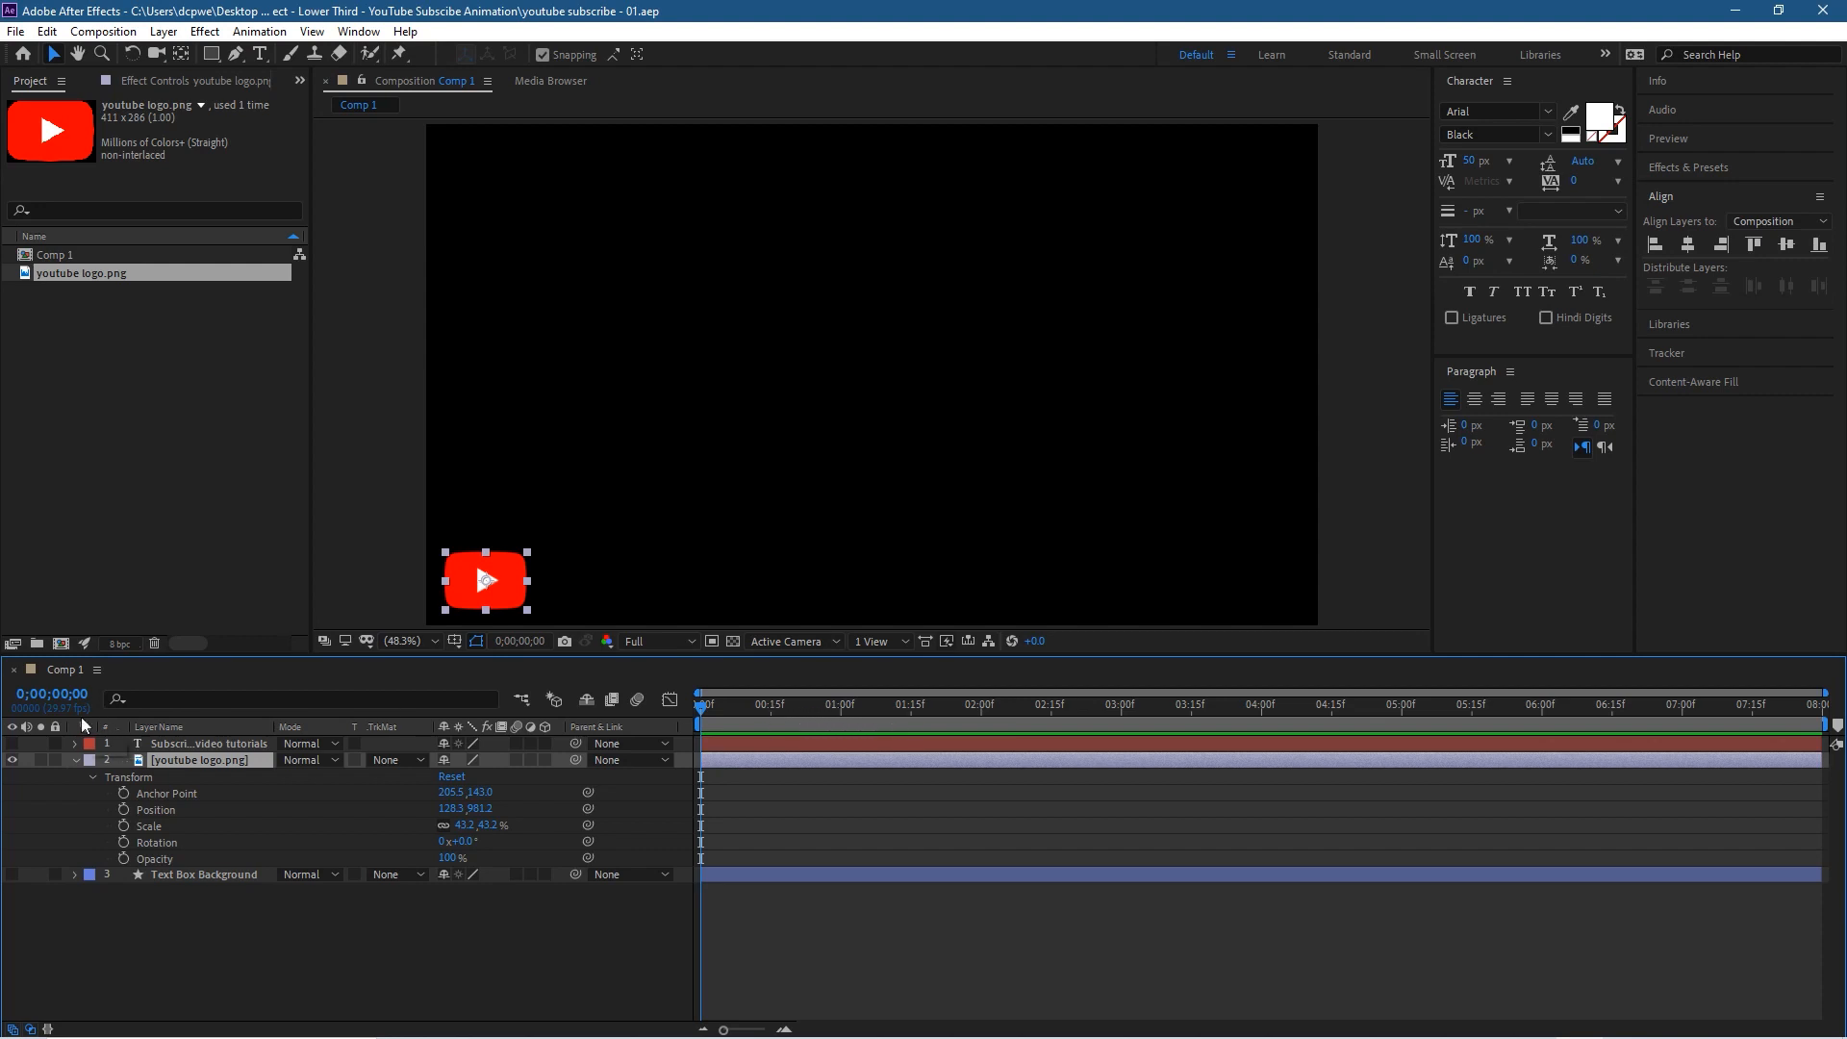
# Step: Add Position, Scale, Rotation and Opacity keyframes to the YouTube logo layer at frame 15 and save the project
pyautogui.click(39, 695)
pyautogui.write('15')
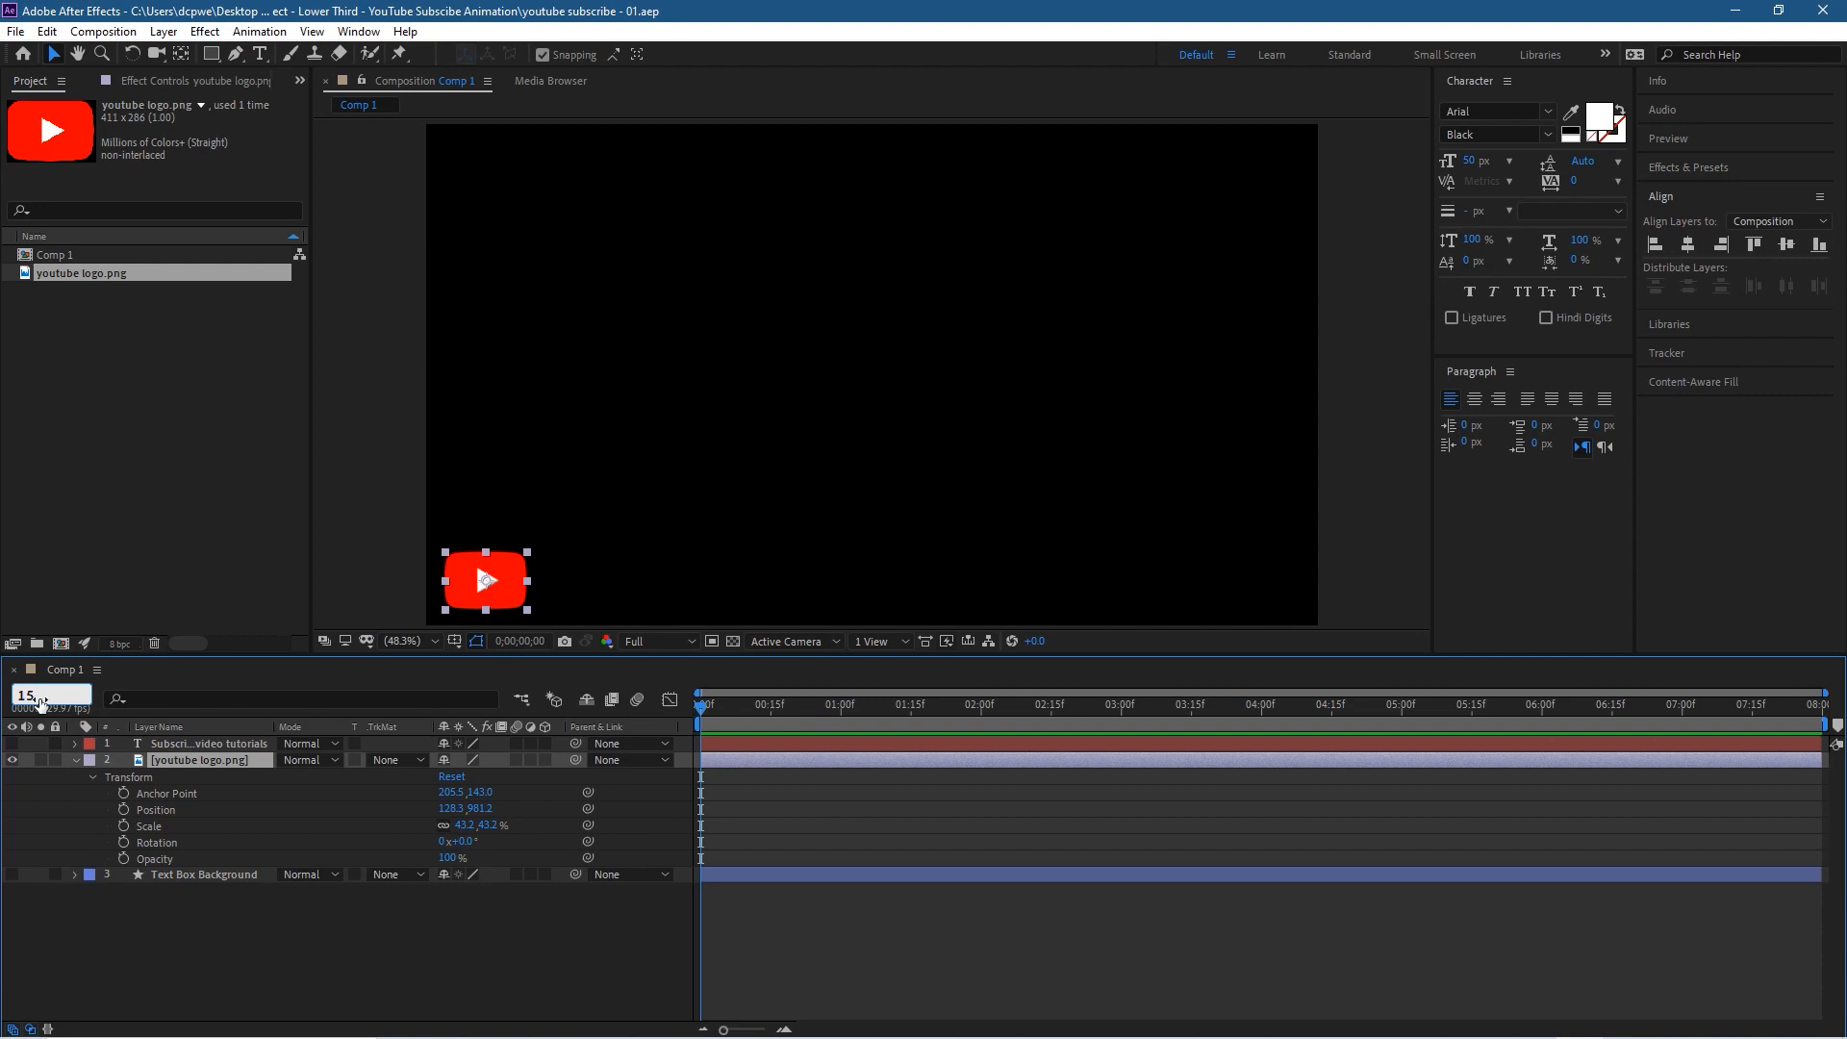
pyautogui.press('Return')
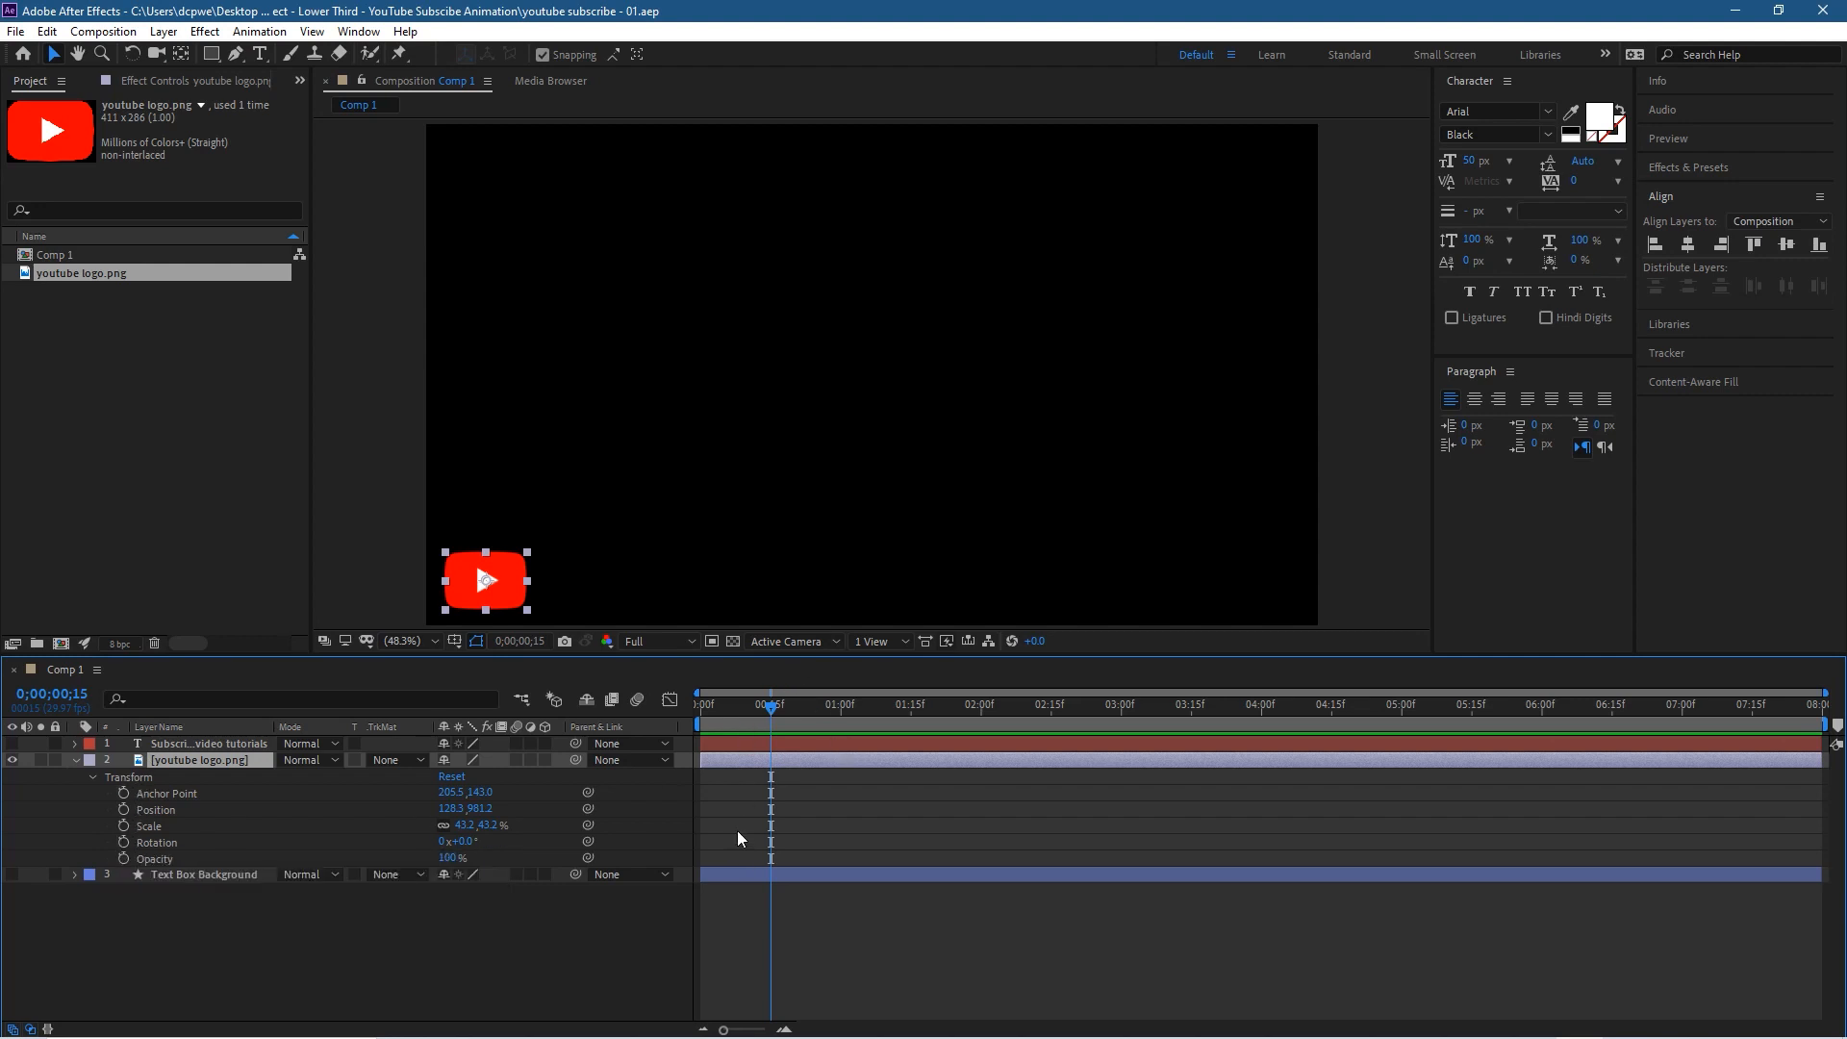
pyautogui.click(123, 810)
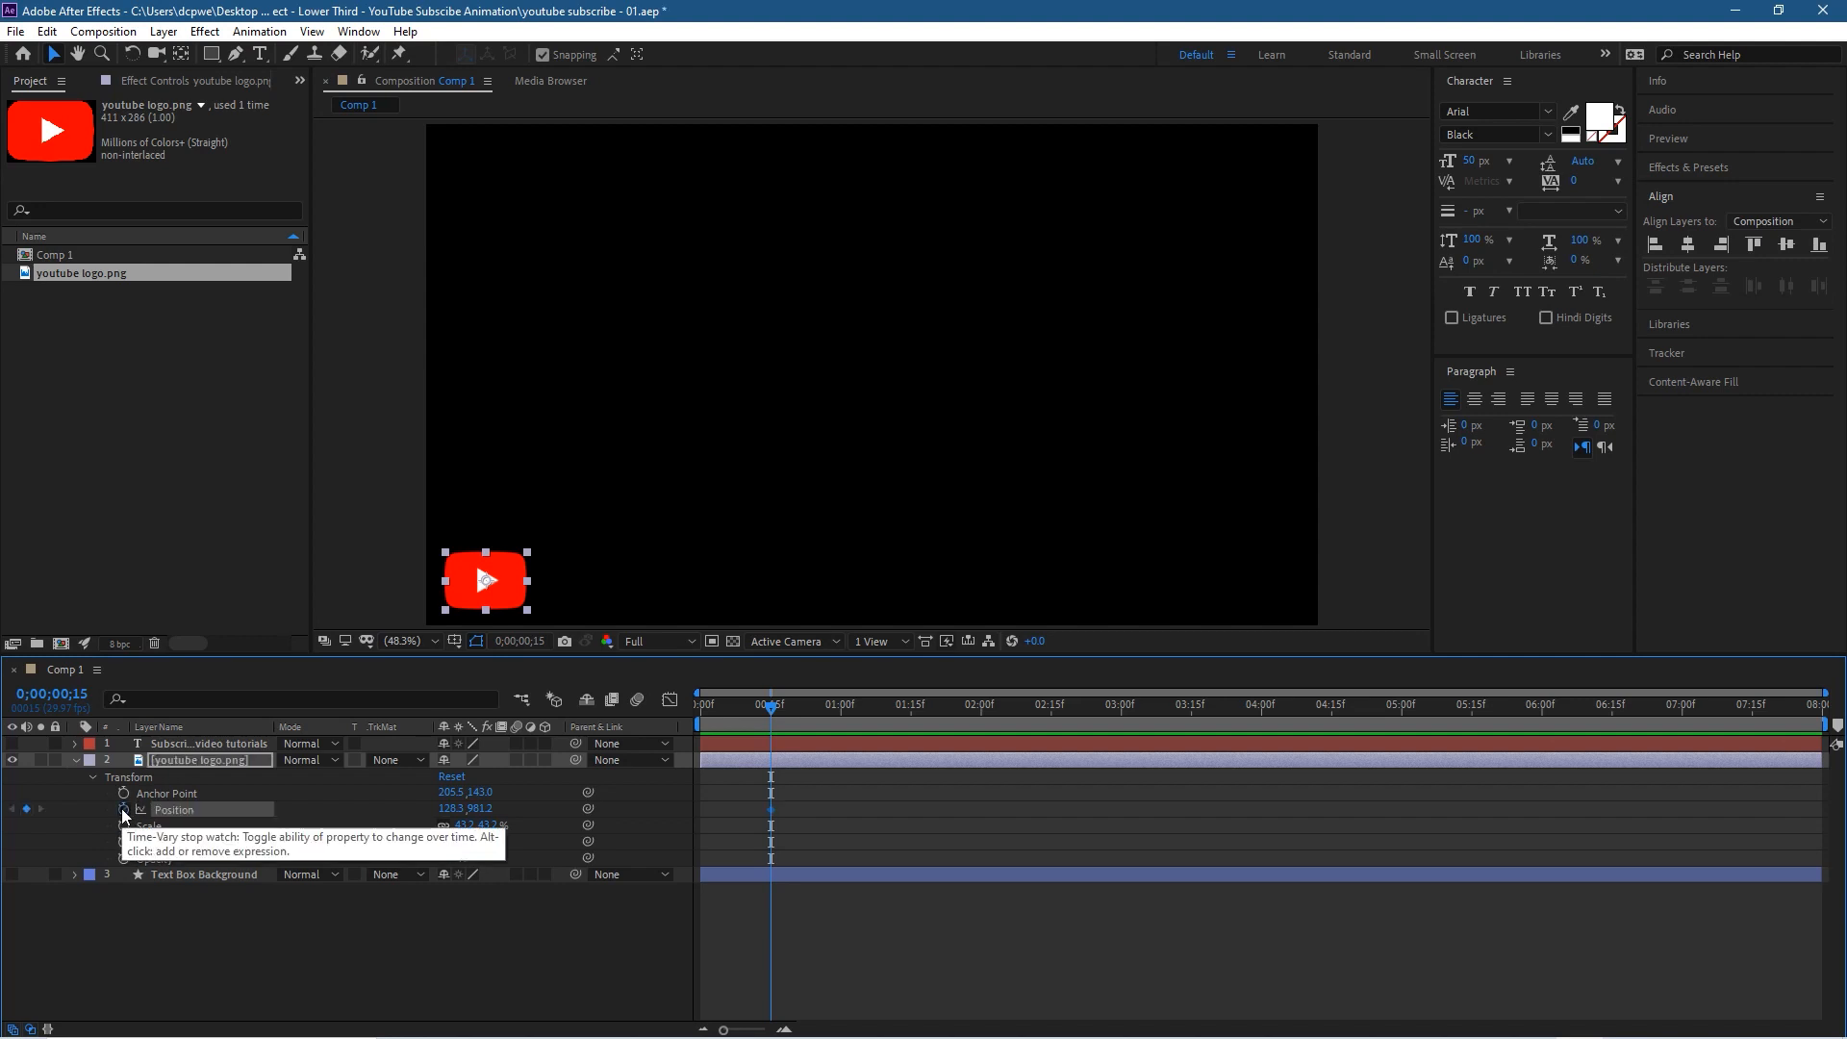
pyautogui.click(124, 826)
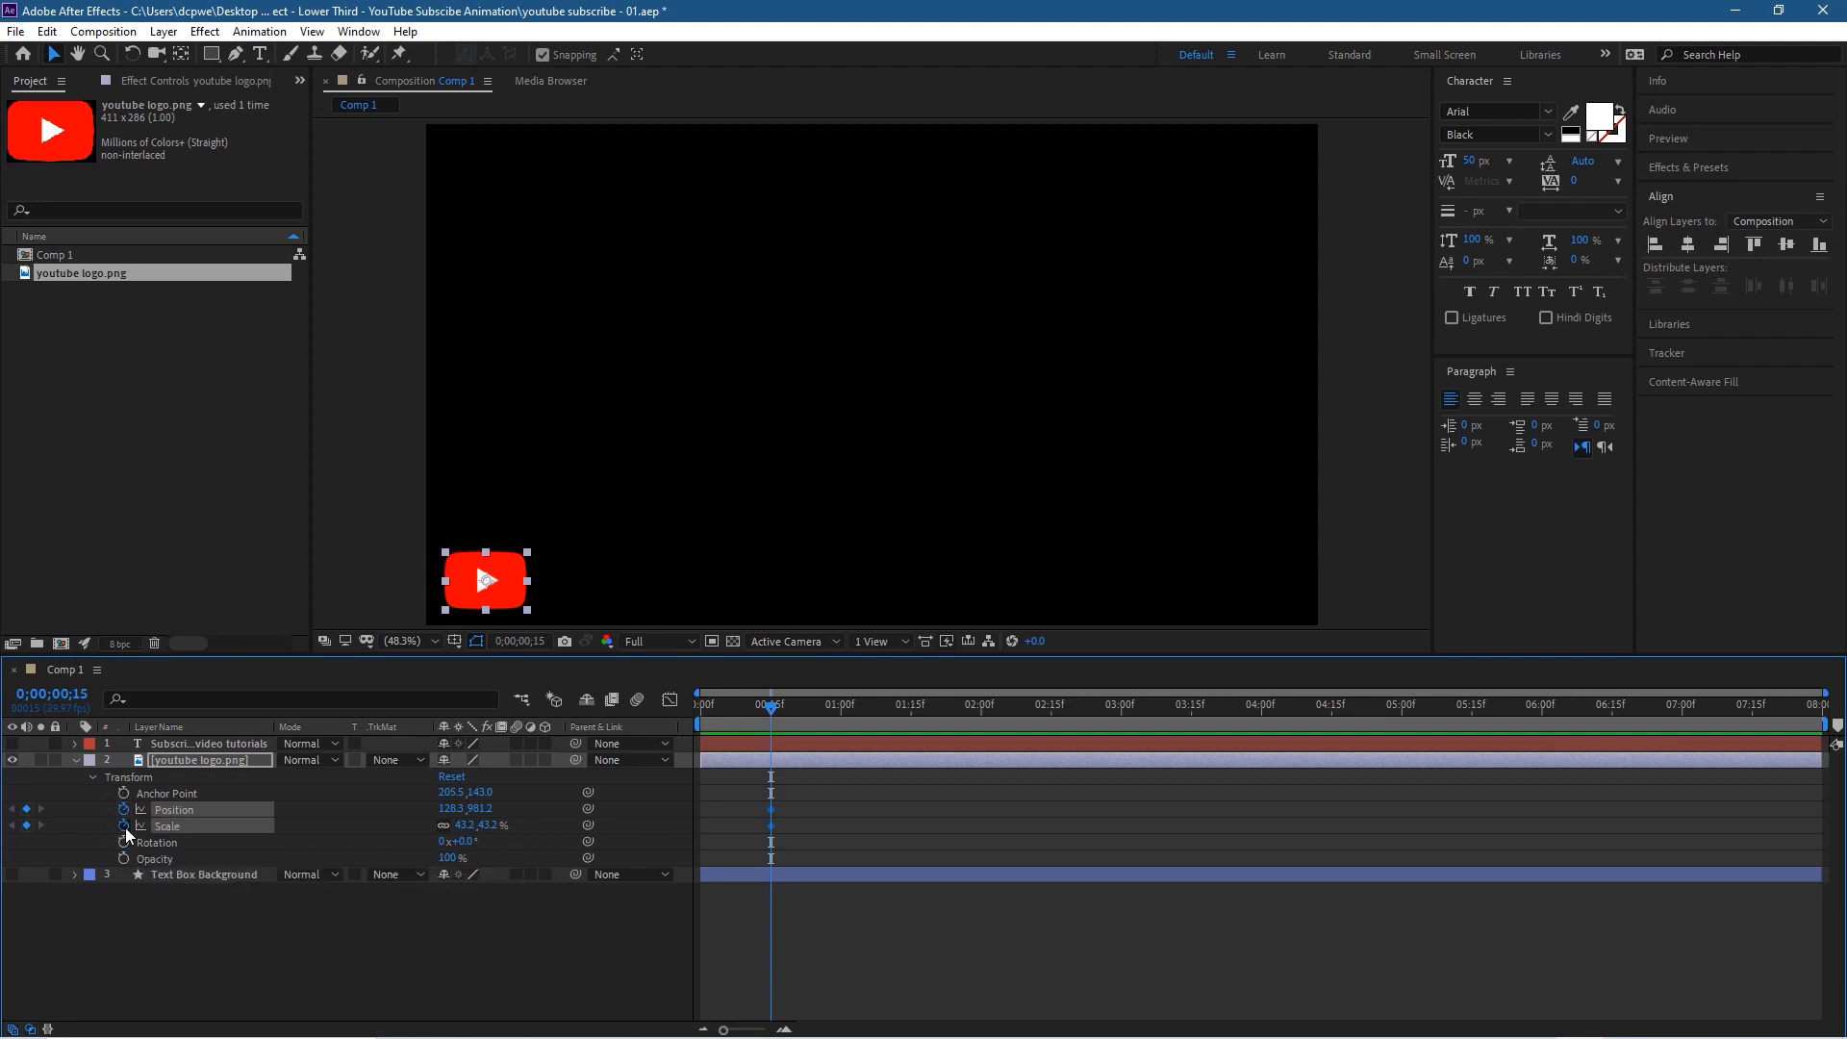
pyautogui.click(123, 840)
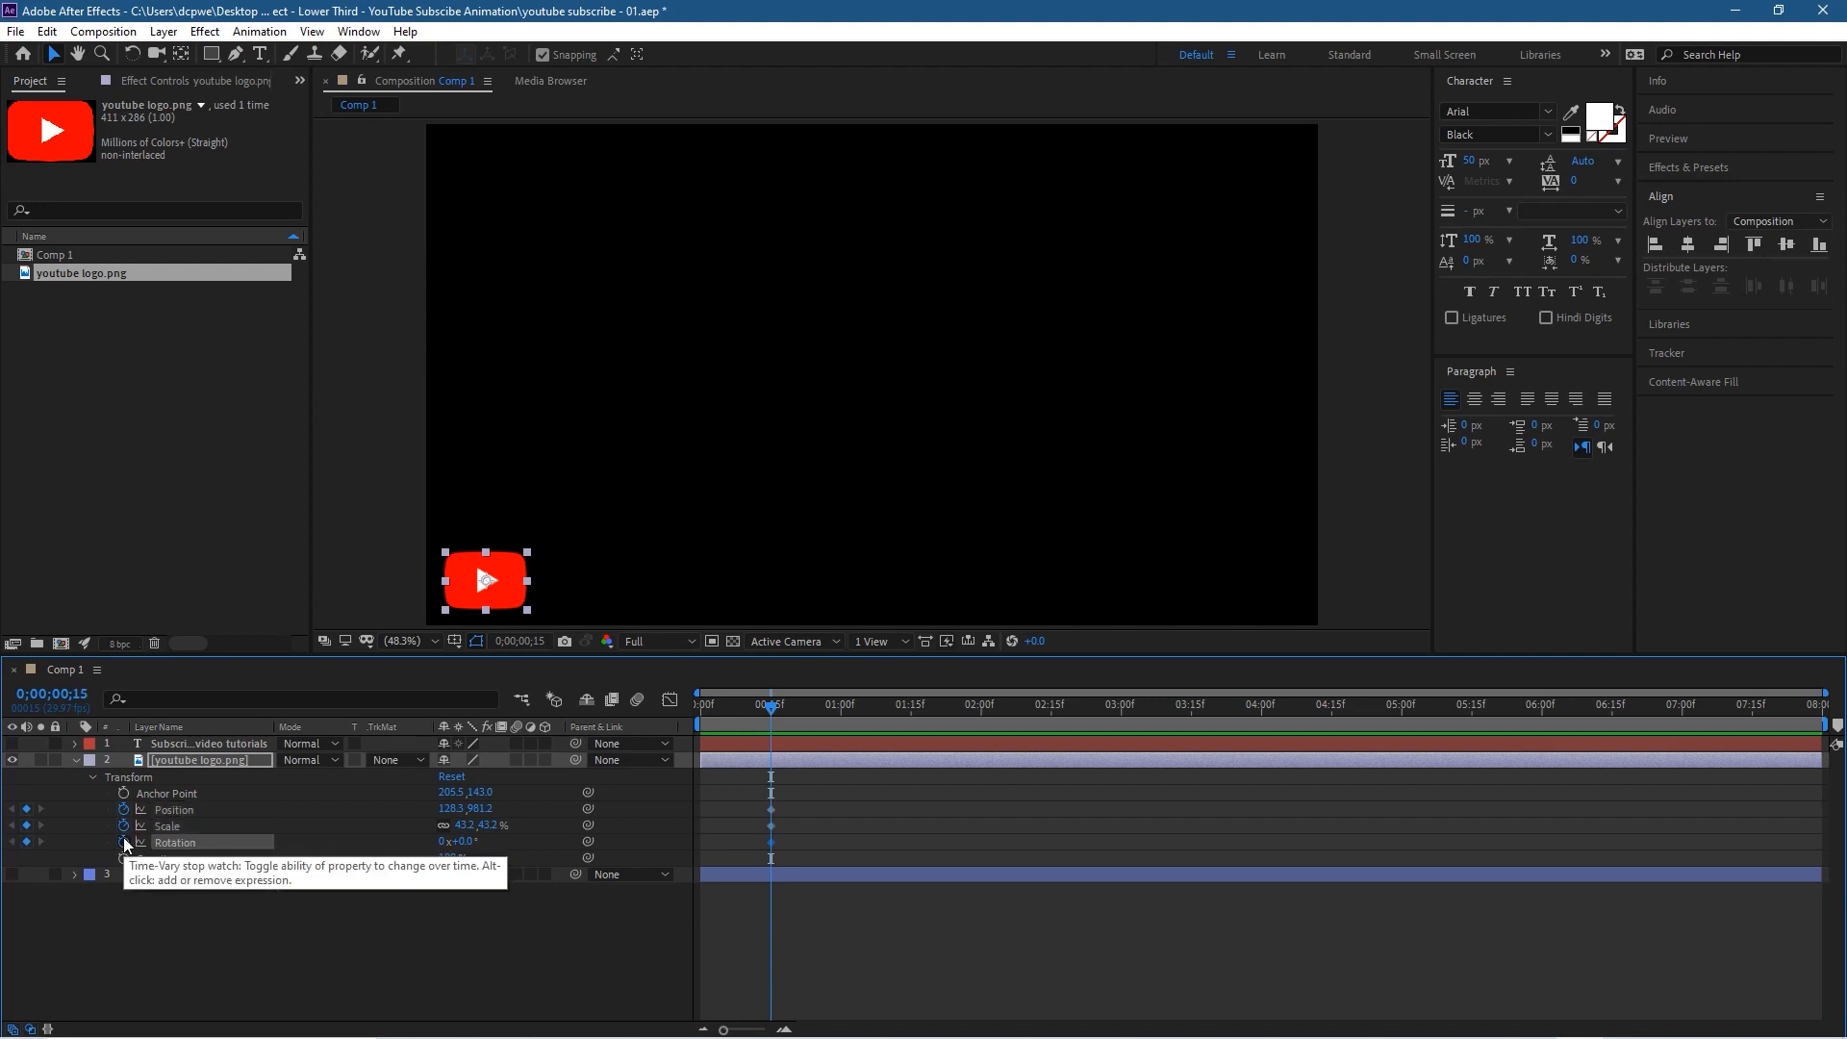
pyautogui.click(123, 858)
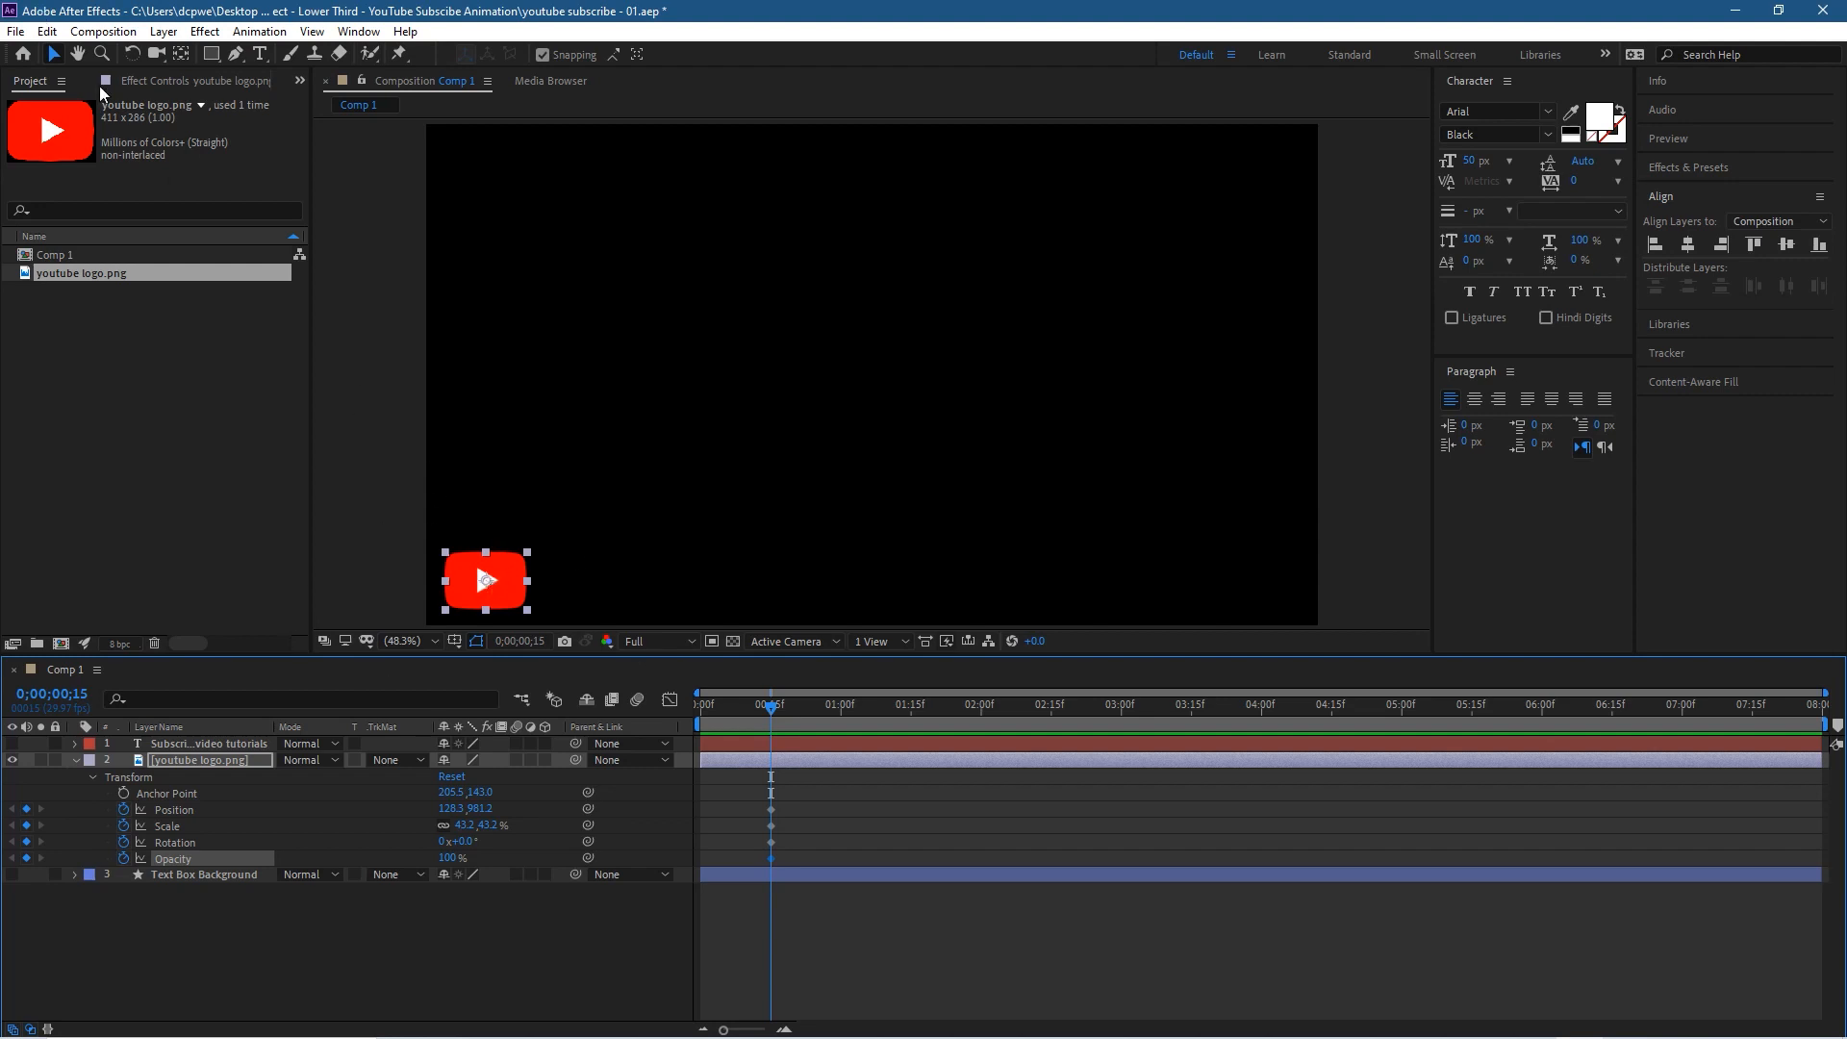
pyautogui.click(15, 31)
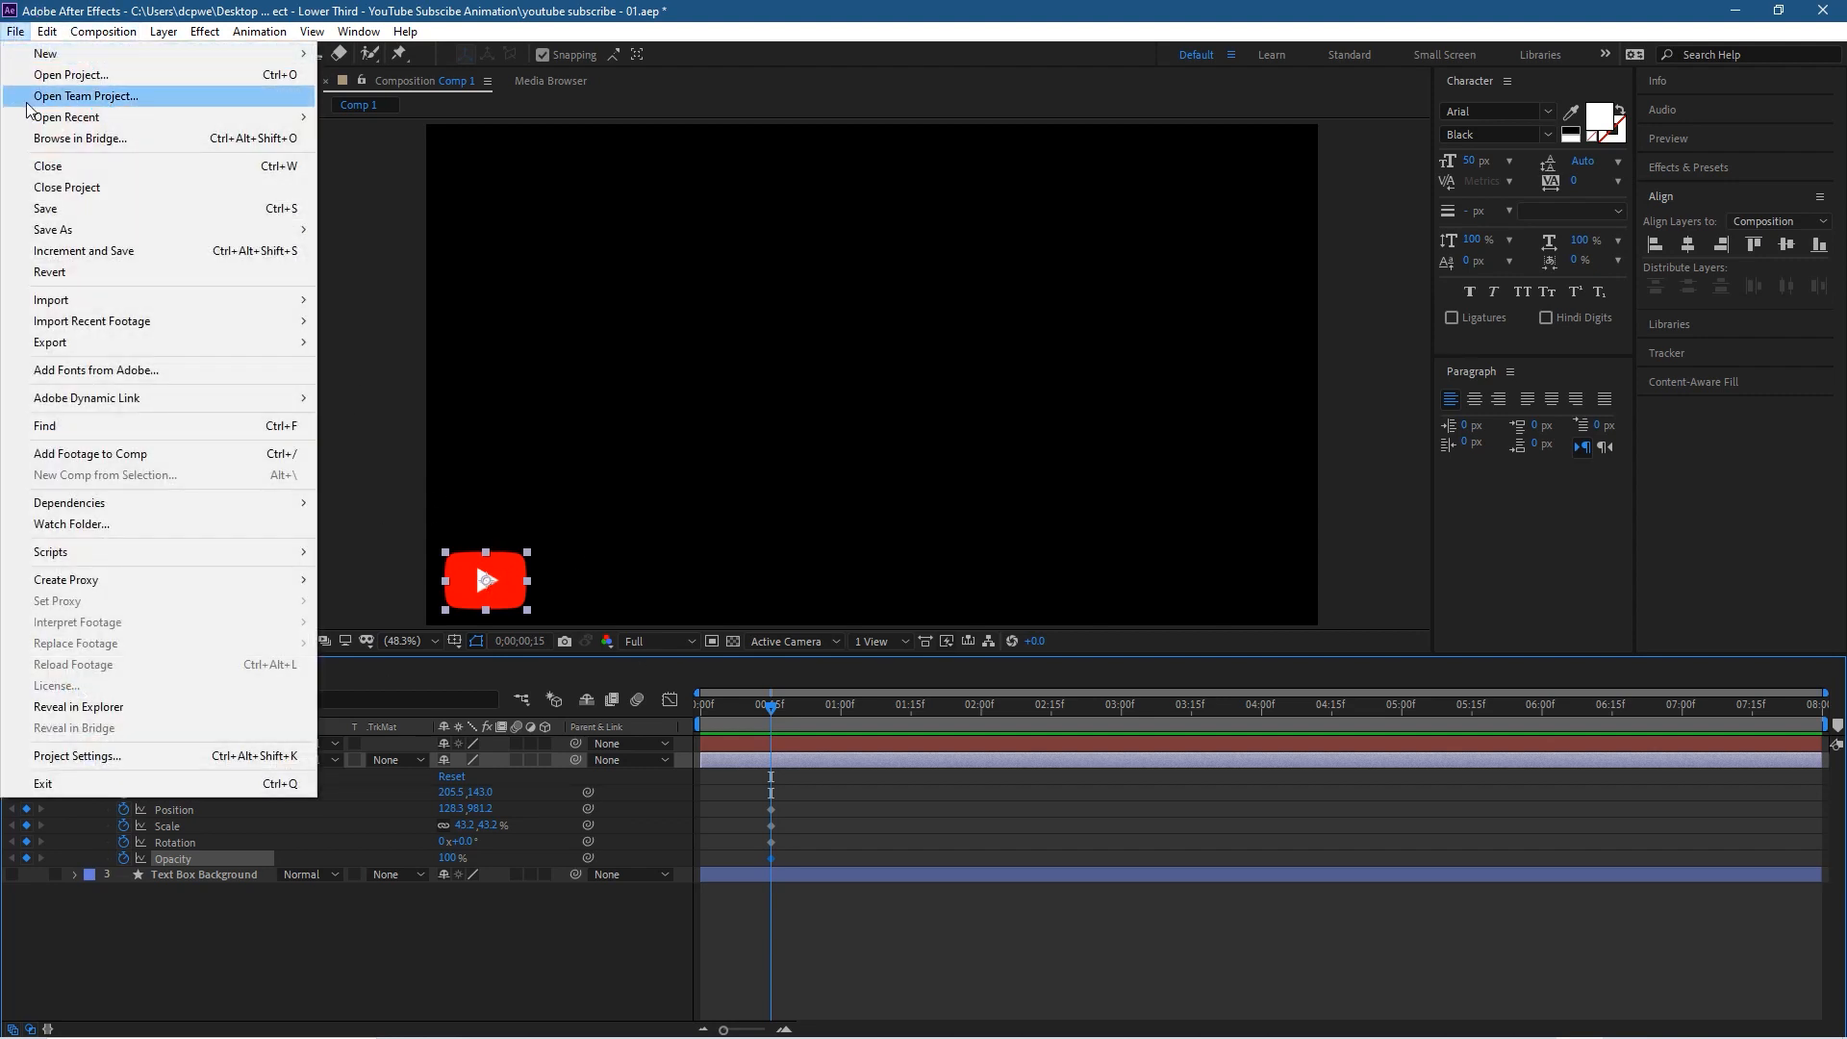
pyautogui.click(58, 208)
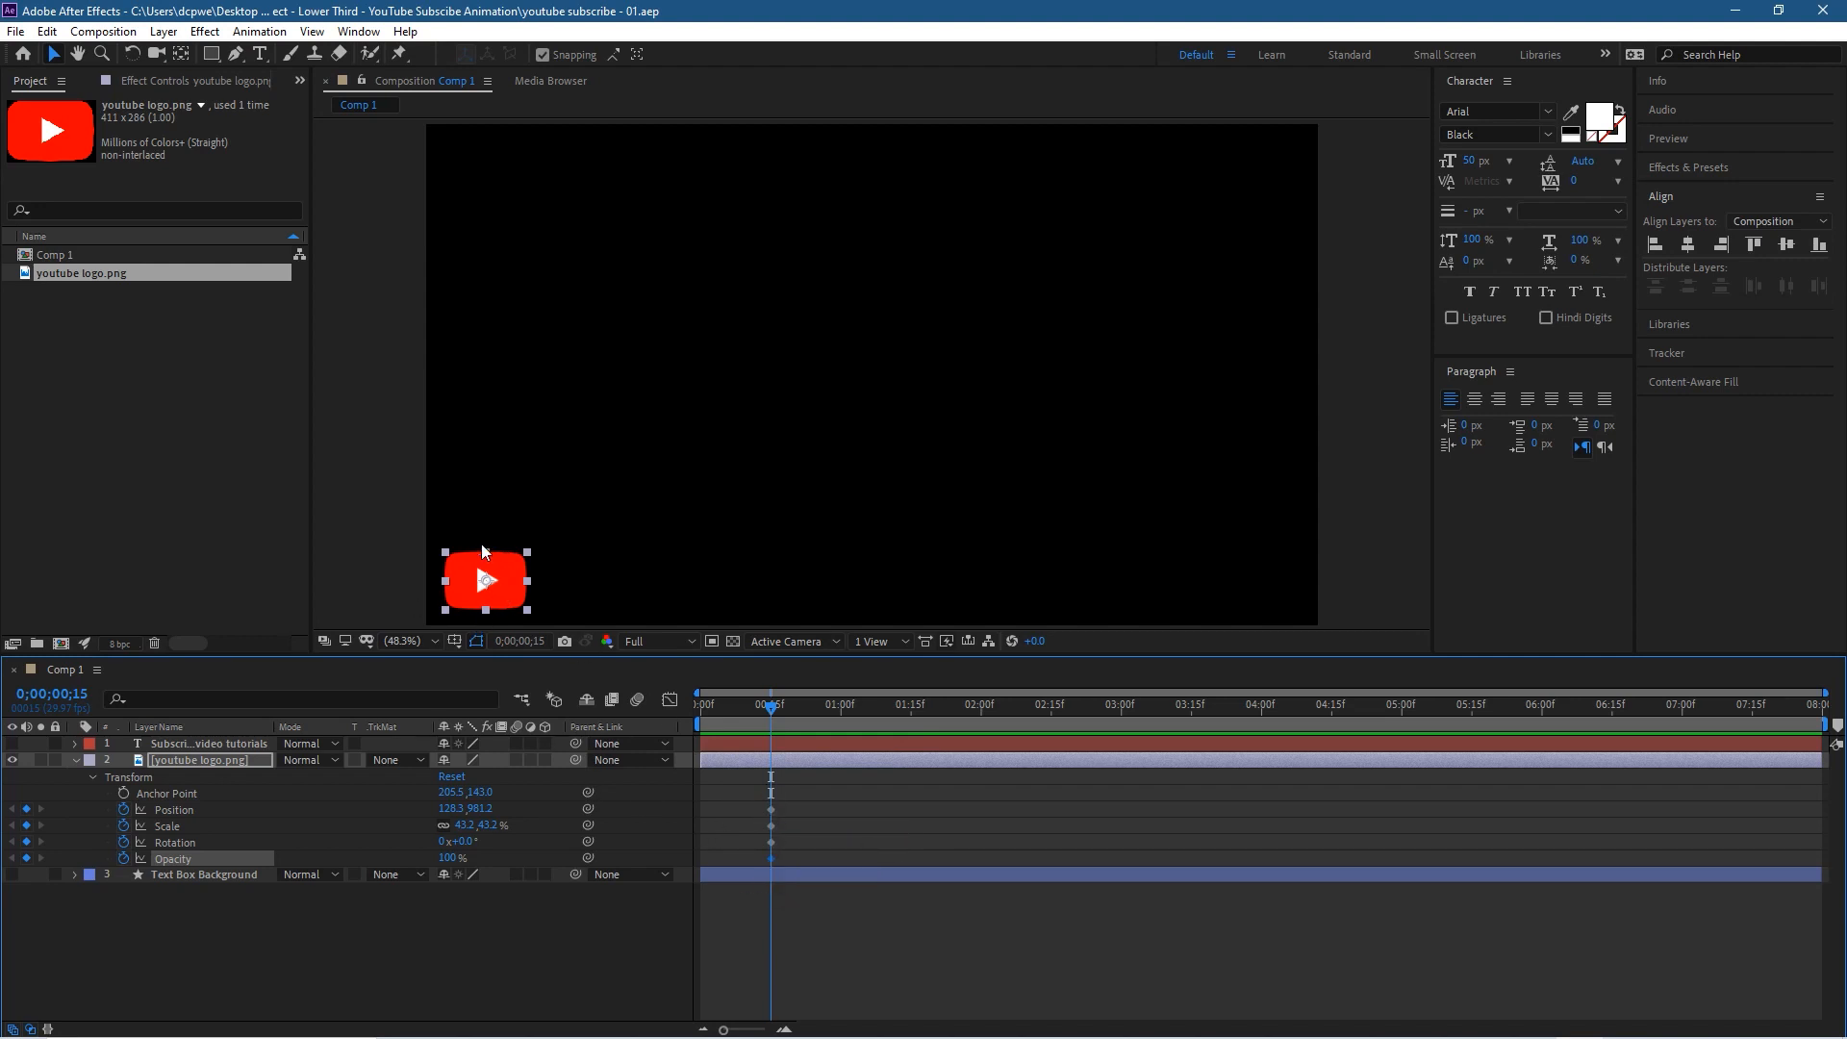
# Step: At 0;00;00;00, move the logo horizontally out past the frame's left edge, to an X position of about -118, and save
pyautogui.moveTo(770, 707); pyautogui.dragTo(678, 709)
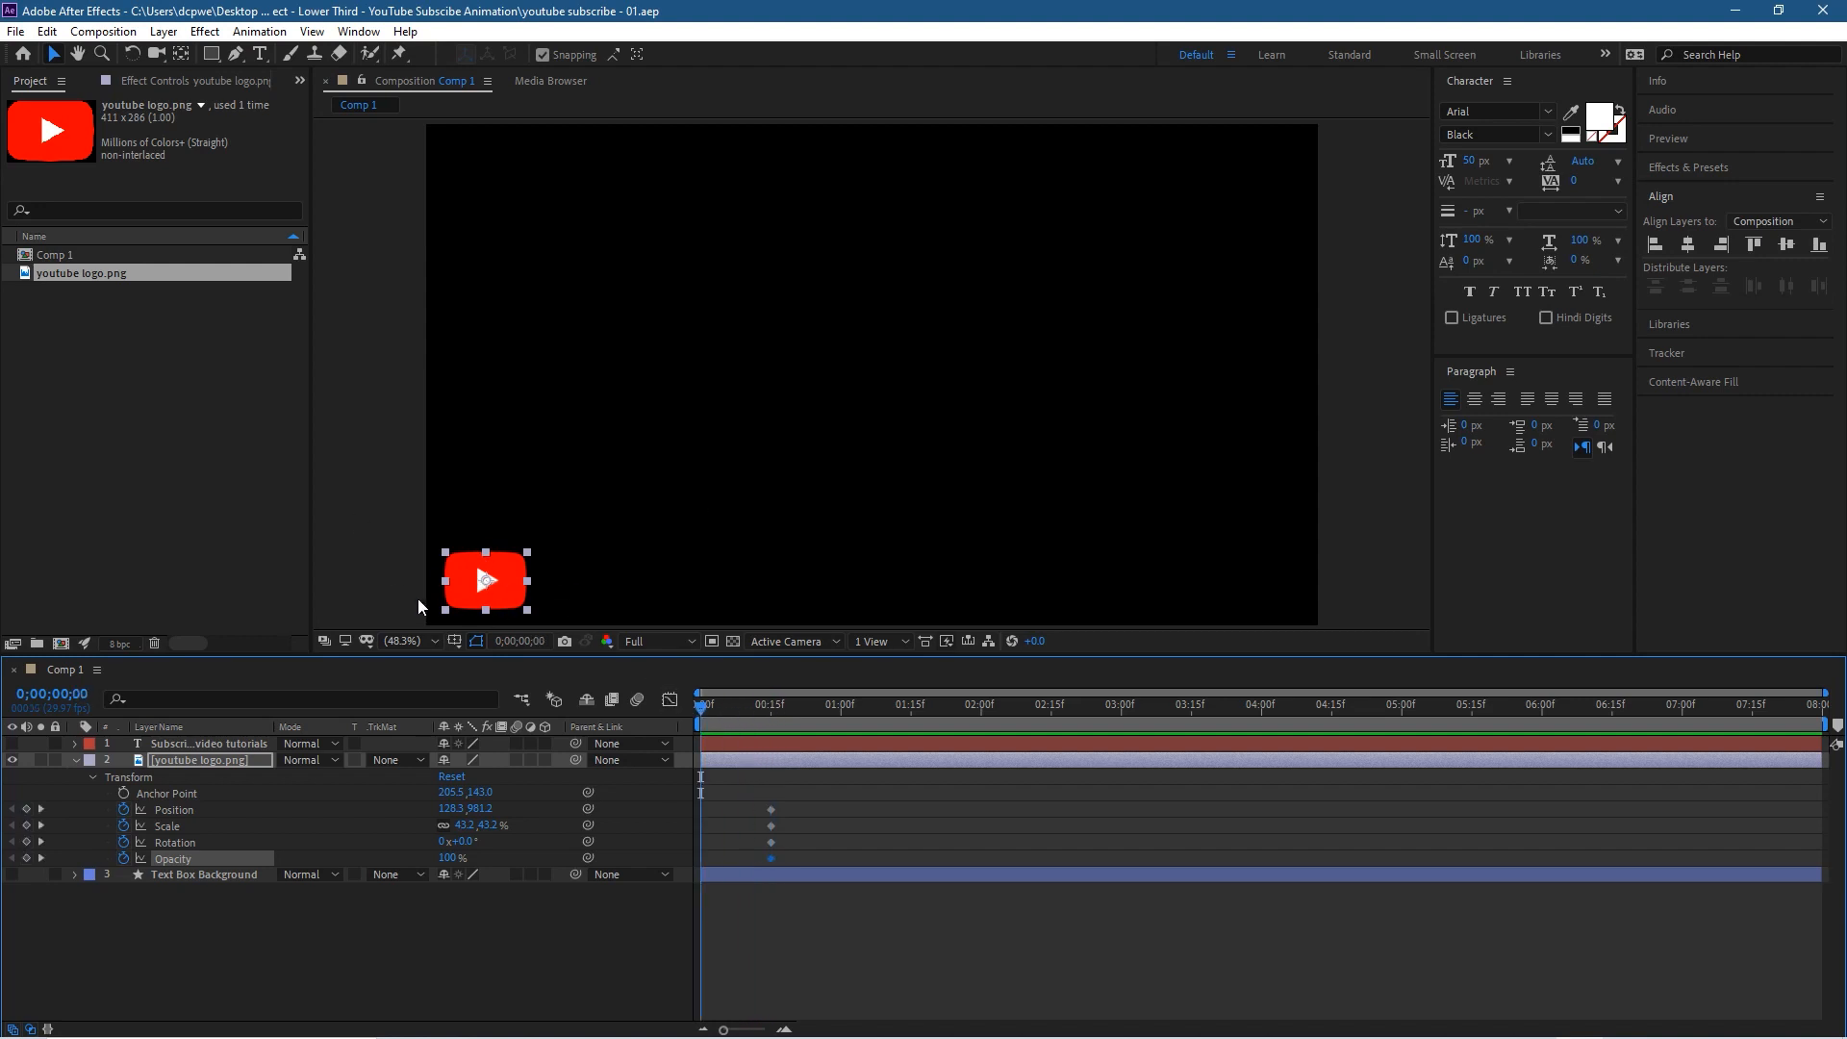
pyautogui.click(500, 568)
pyautogui.moveTo(502, 571); pyautogui.dragTo(389, 587)
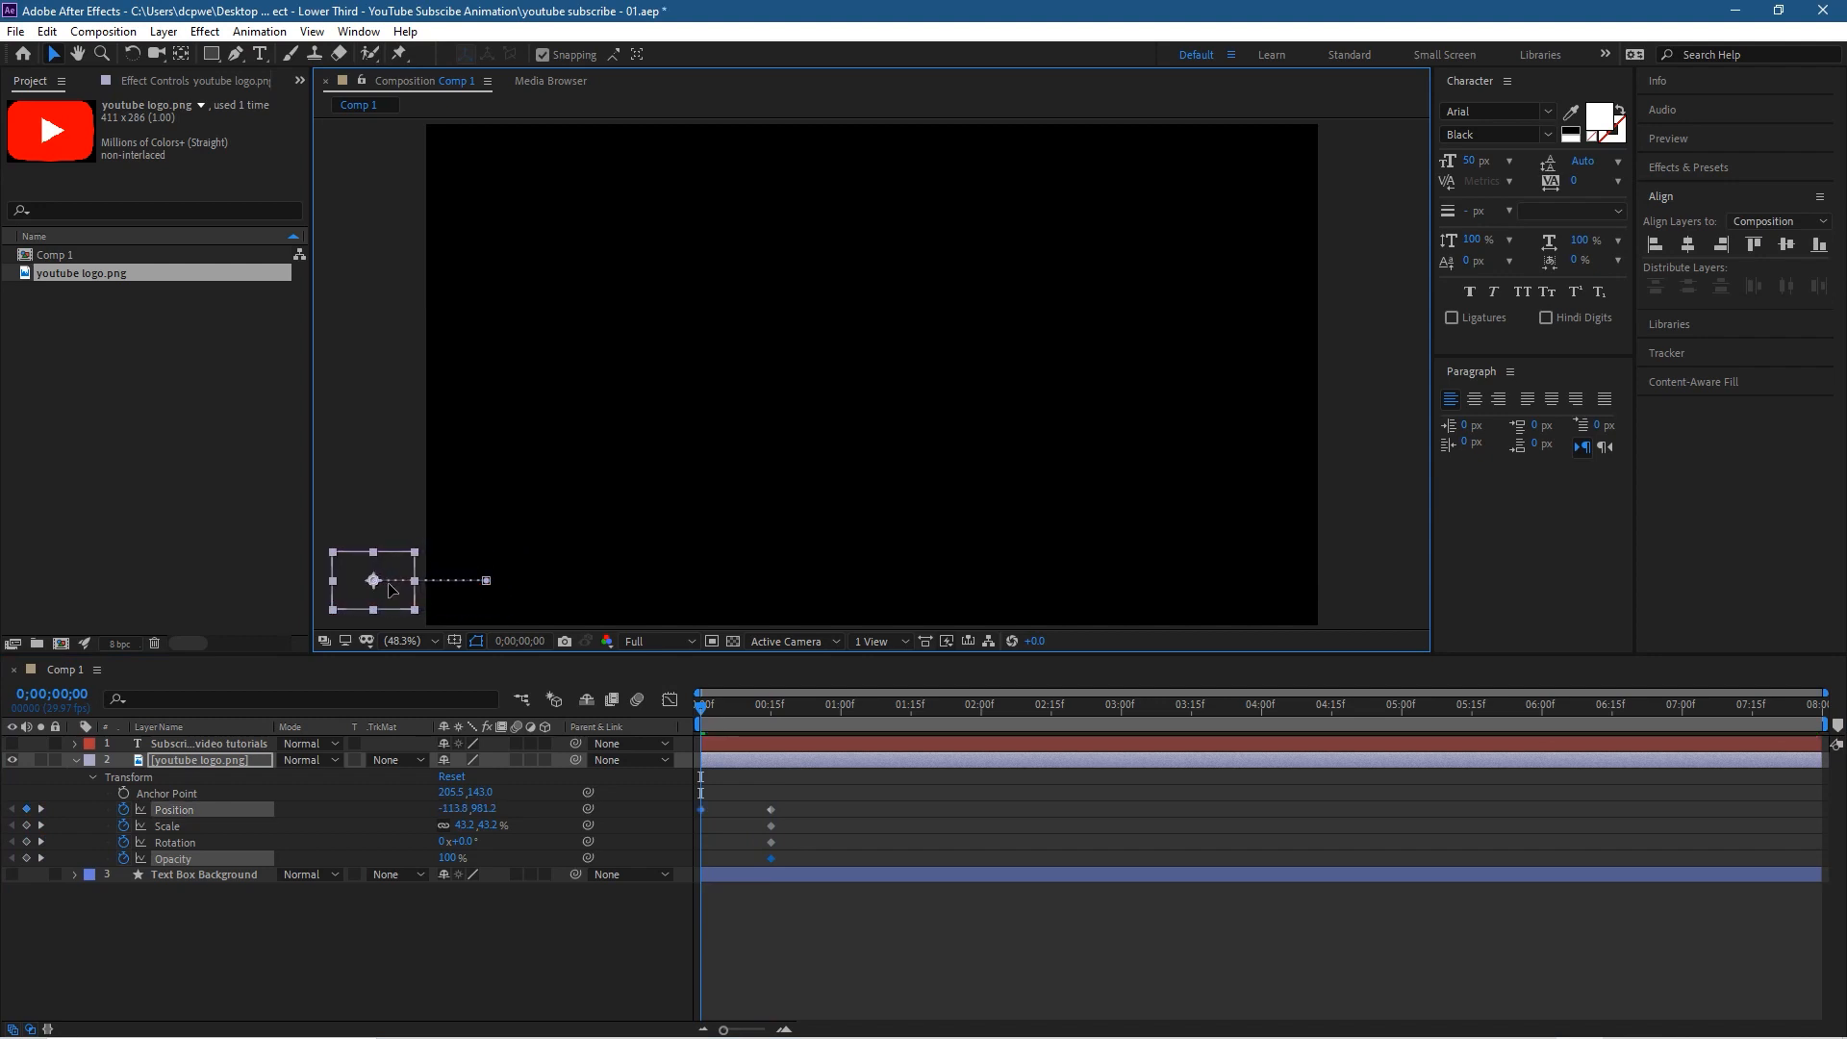
pyautogui.moveTo(390, 589)
pyautogui.mouseDown()
pyautogui.moveTo(398, 548)
pyautogui.moveTo(477, 602)
pyautogui.moveTo(512, 469)
pyautogui.moveTo(481, 577)
pyautogui.moveTo(389, 579)
pyautogui.mouseUp()
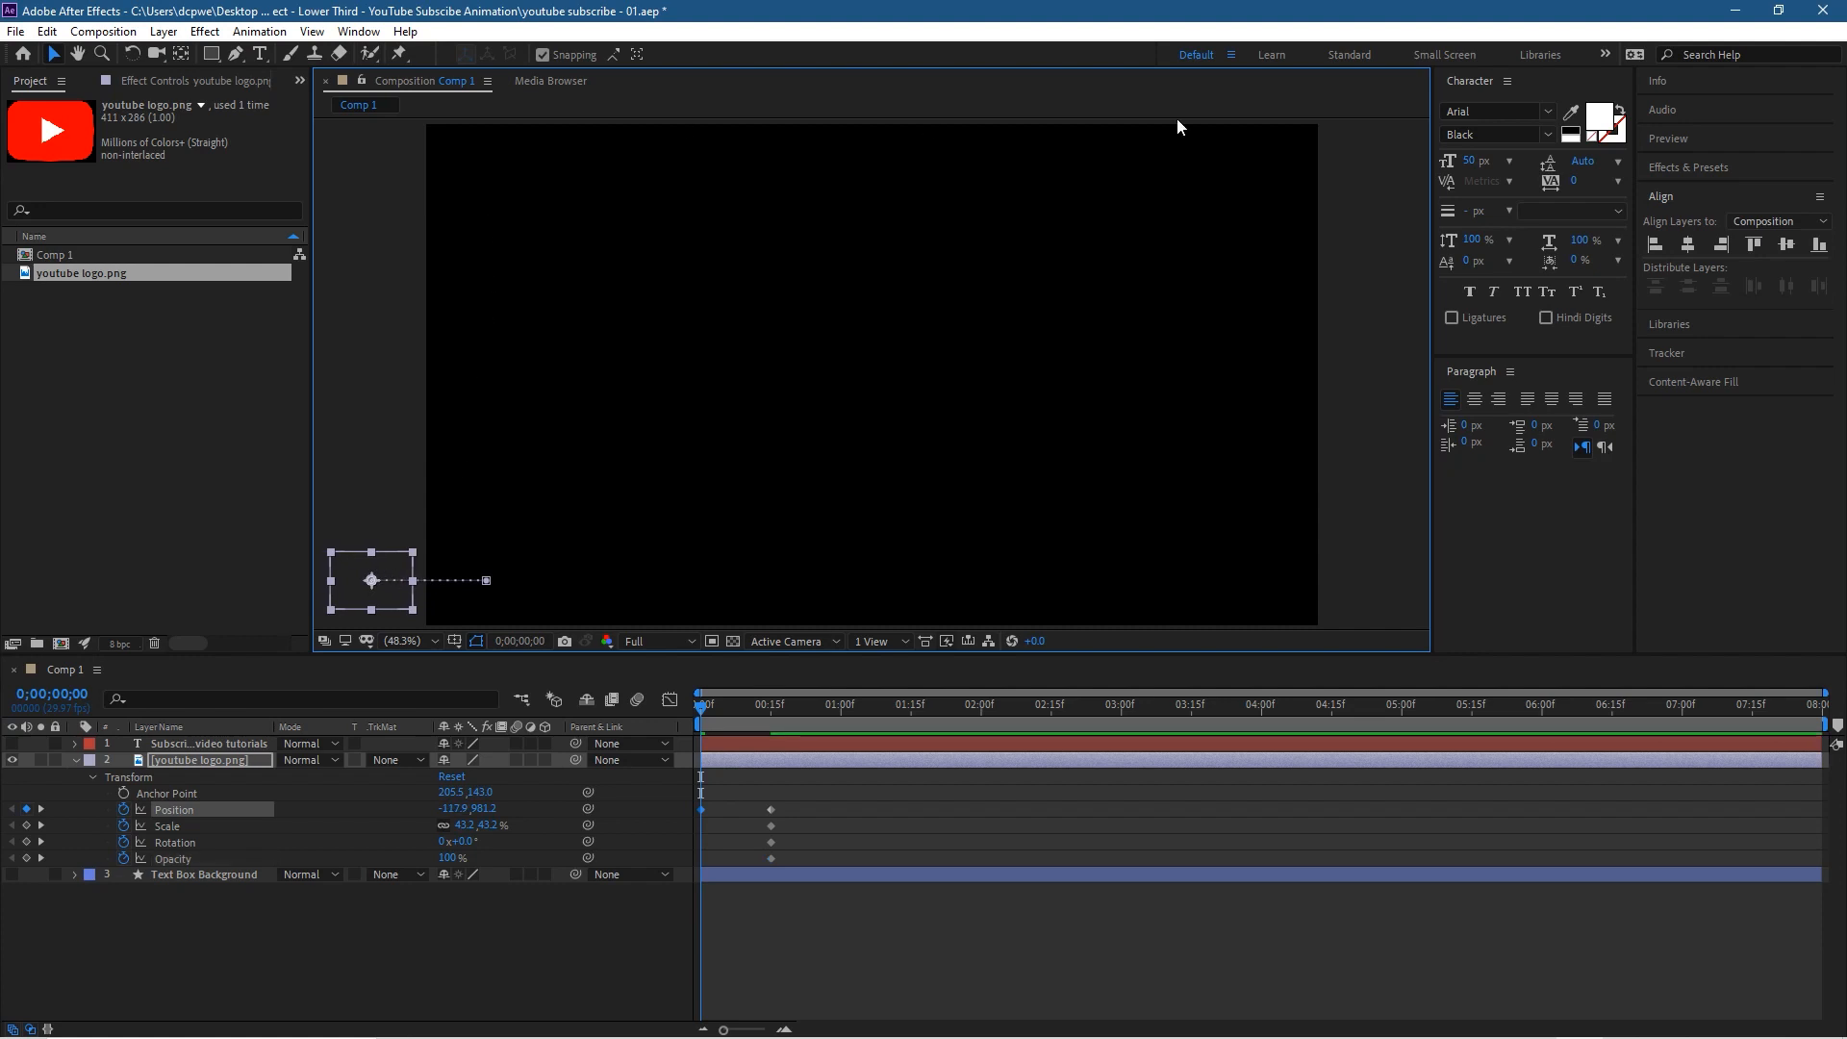
pyautogui.hotkey('ctrl', 's')
# Step: Try a -5° Rotation on the logo at 0;00;00;00, then reset the angle to 0°
pyautogui.moveTo(702, 710)
pyautogui.mouseDown()
pyautogui.moveTo(770, 708)
pyautogui.moveTo(697, 717)
pyautogui.mouseUp()
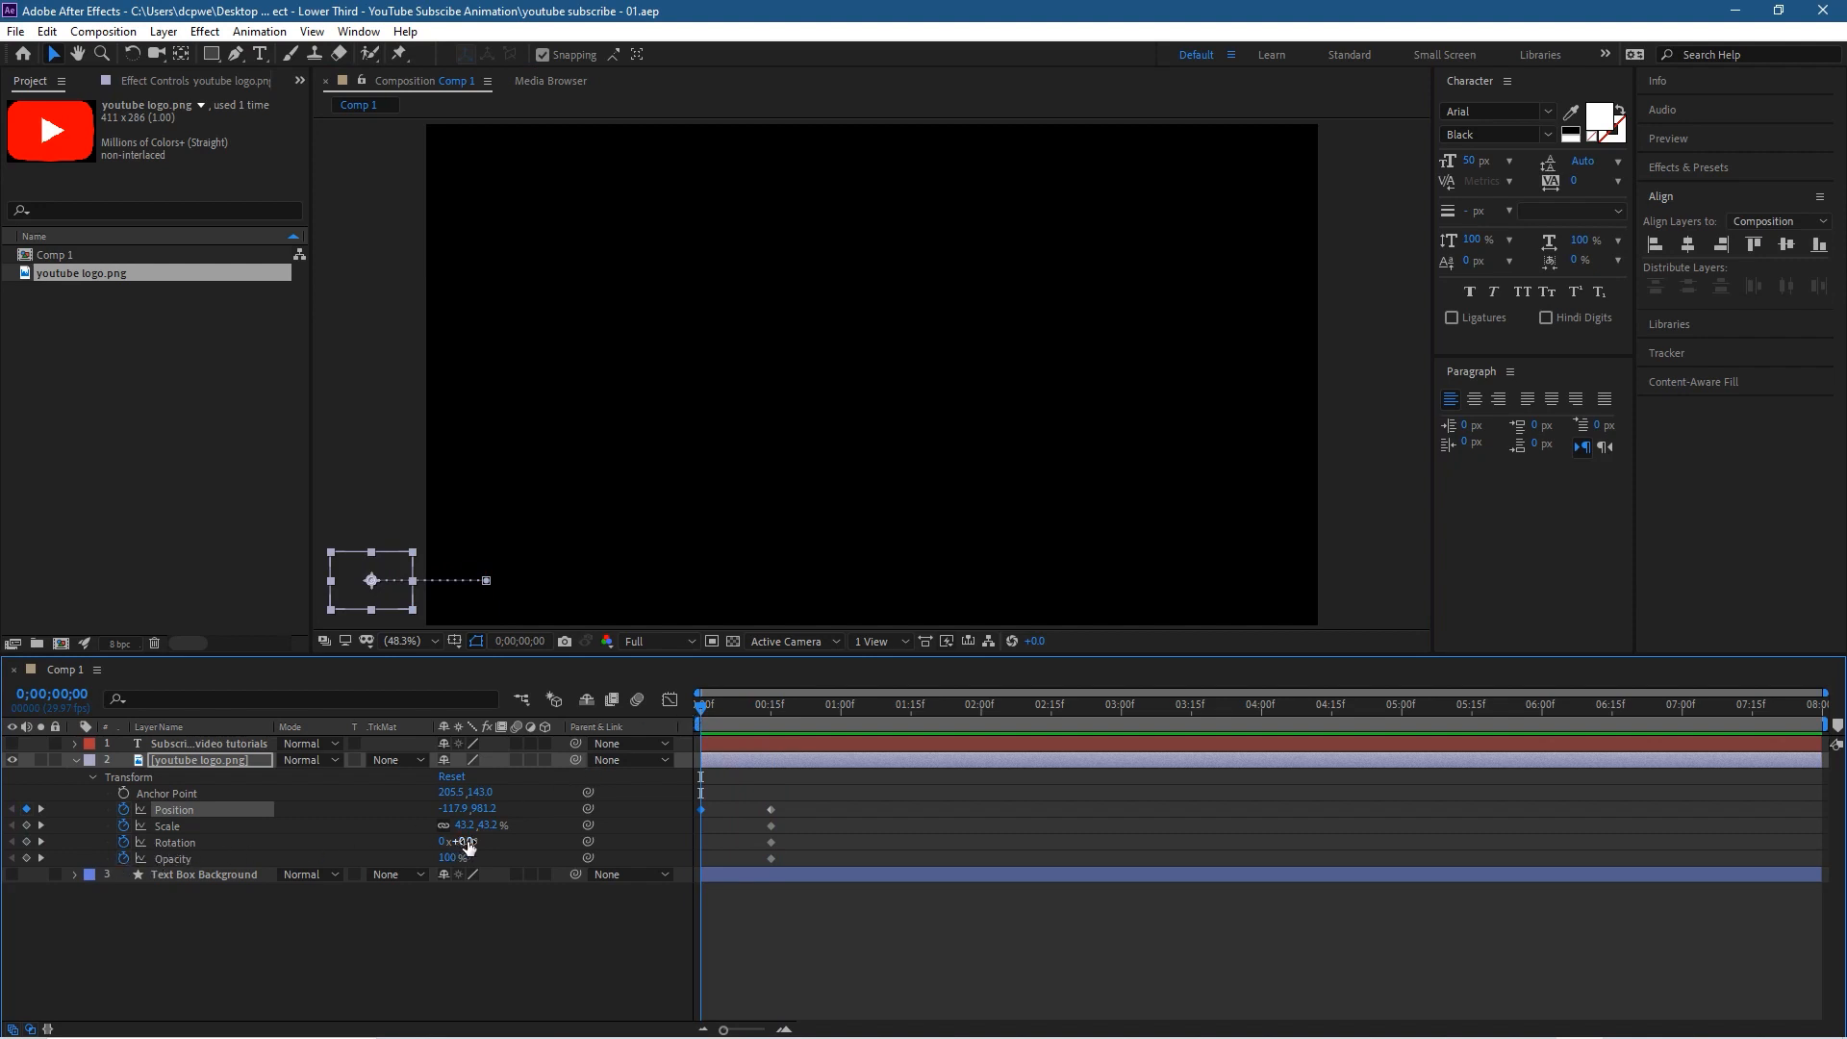
pyautogui.click(463, 843)
pyautogui.write('-5')
pyautogui.press('Return')
pyautogui.click(462, 842)
pyautogui.press('Return')
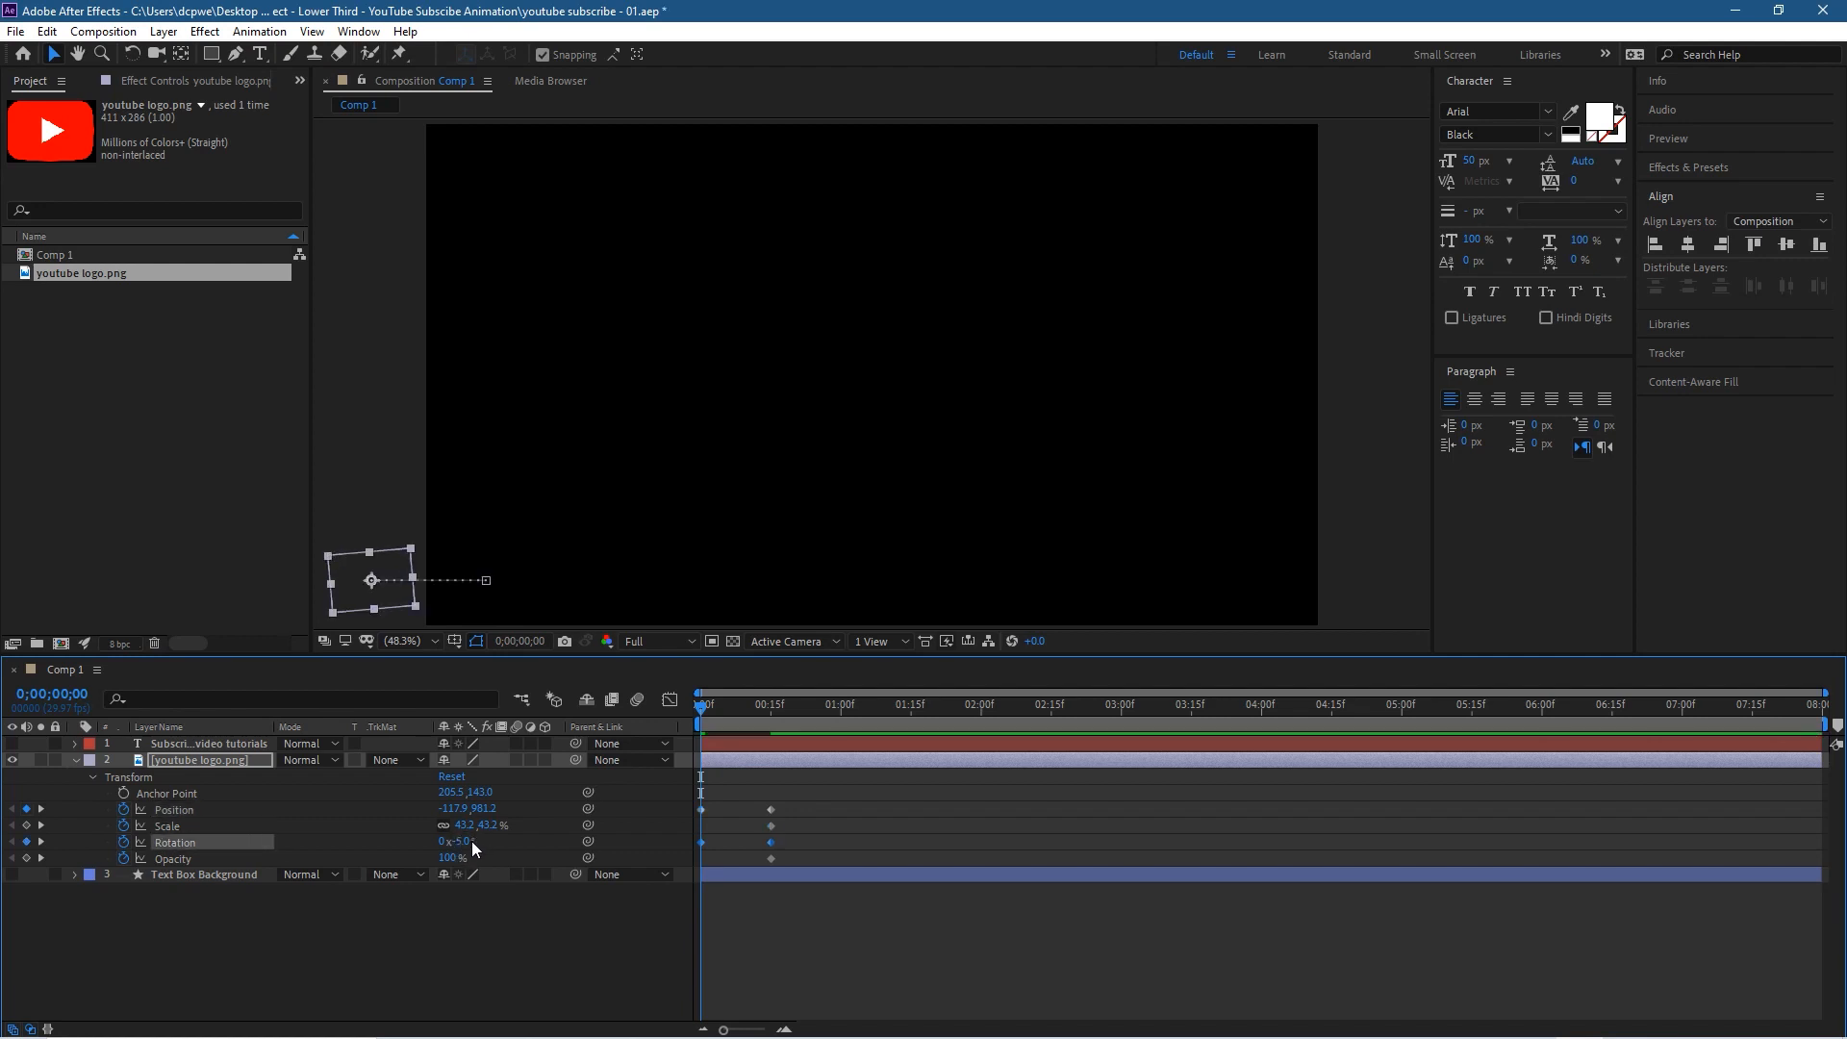
pyautogui.moveTo(465, 841)
pyautogui.mouseDown()
pyautogui.moveTo(525, 844)
pyautogui.moveTo(487, 843)
pyautogui.mouseUp()
pyautogui.click(481, 842)
pyautogui.write('0')
pyautogui.press('Return')
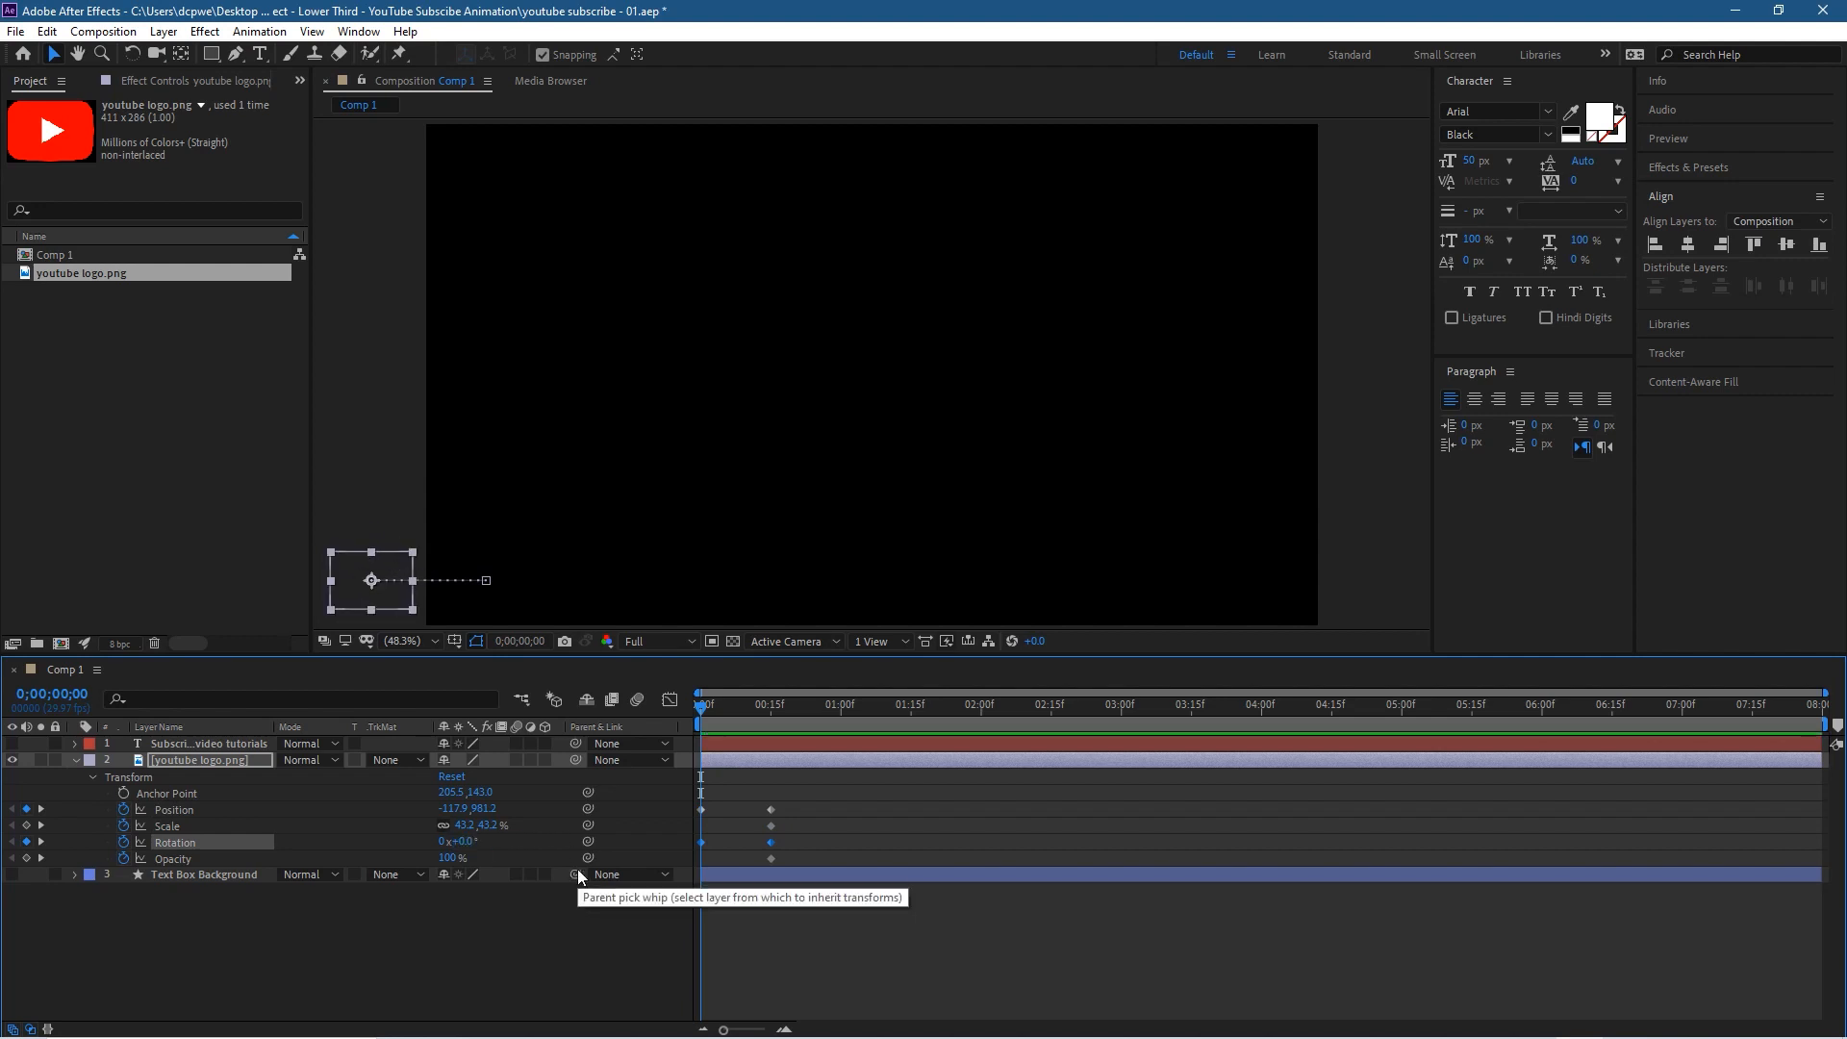
# Step: Try setting the logo's Rotation to 1 full revolution at 0;00;00;00 and scrub through to frame 15 and back
pyautogui.click(443, 843)
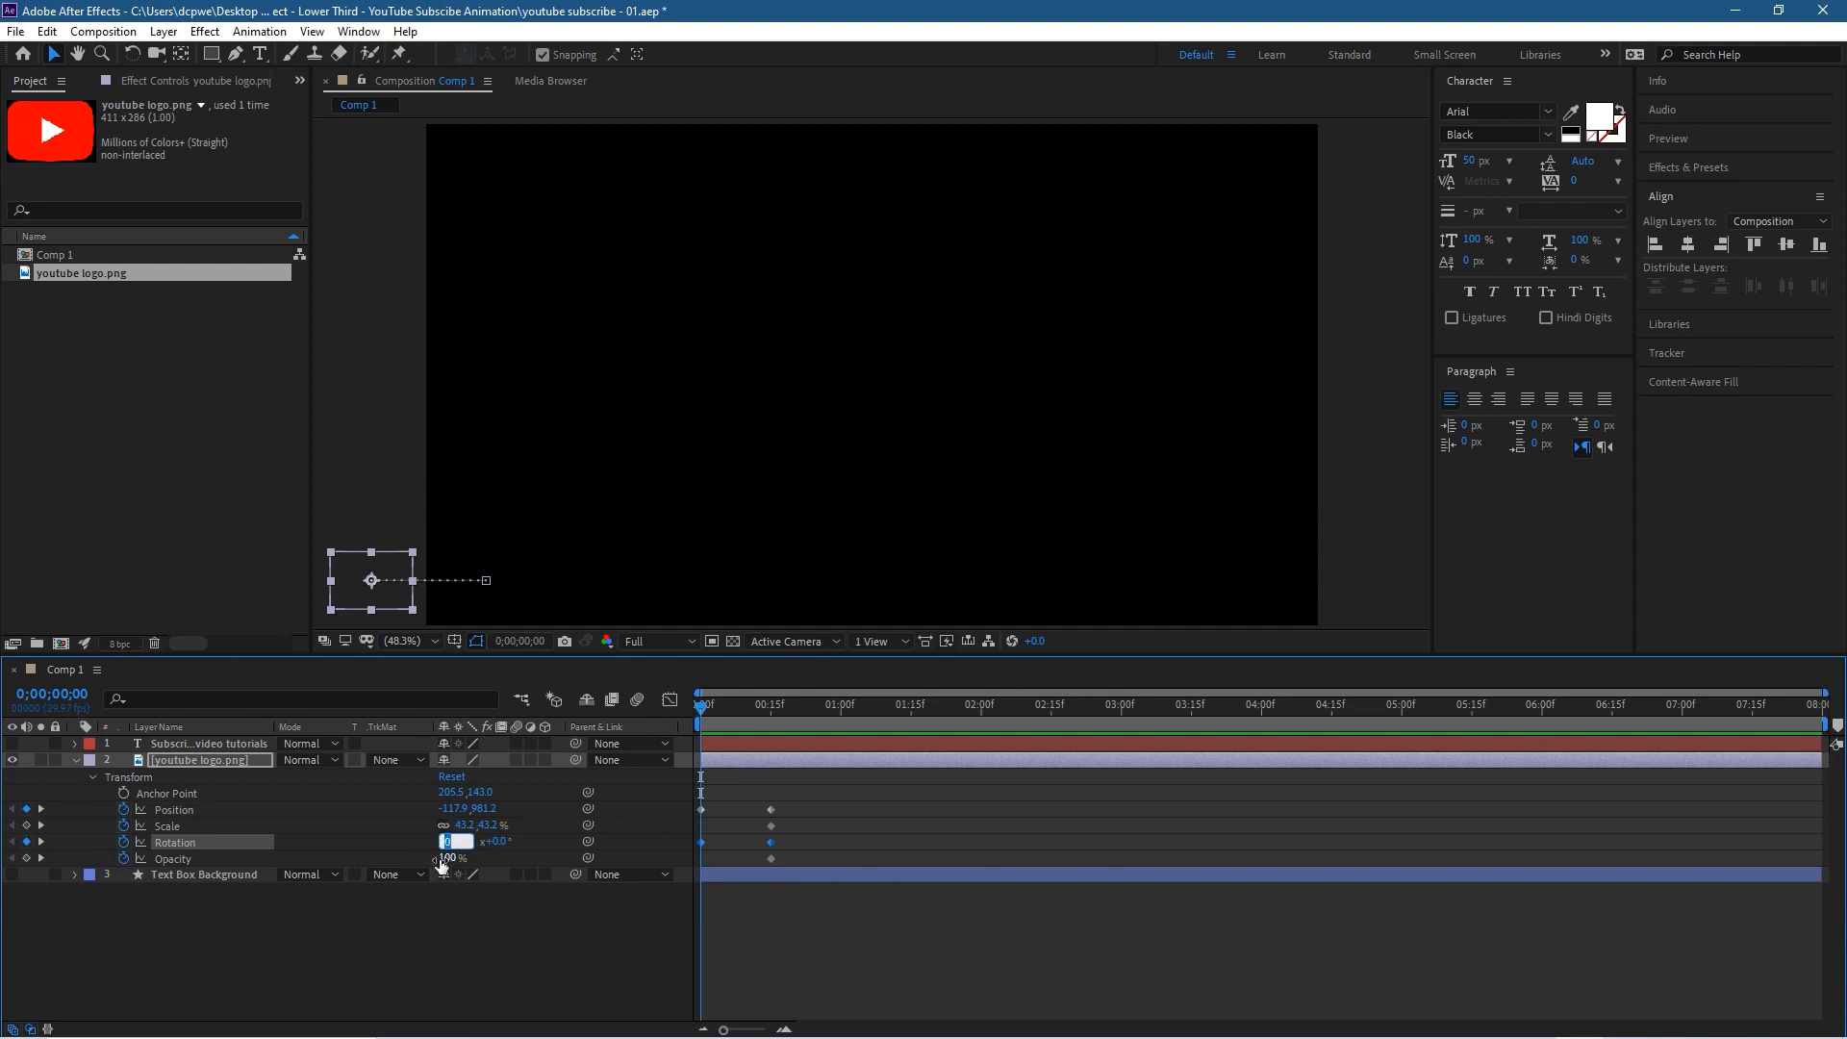
pyautogui.write('1')
pyautogui.press('Return')
pyautogui.click(718, 705)
pyautogui.moveTo(720, 703); pyautogui.dragTo(776, 740)
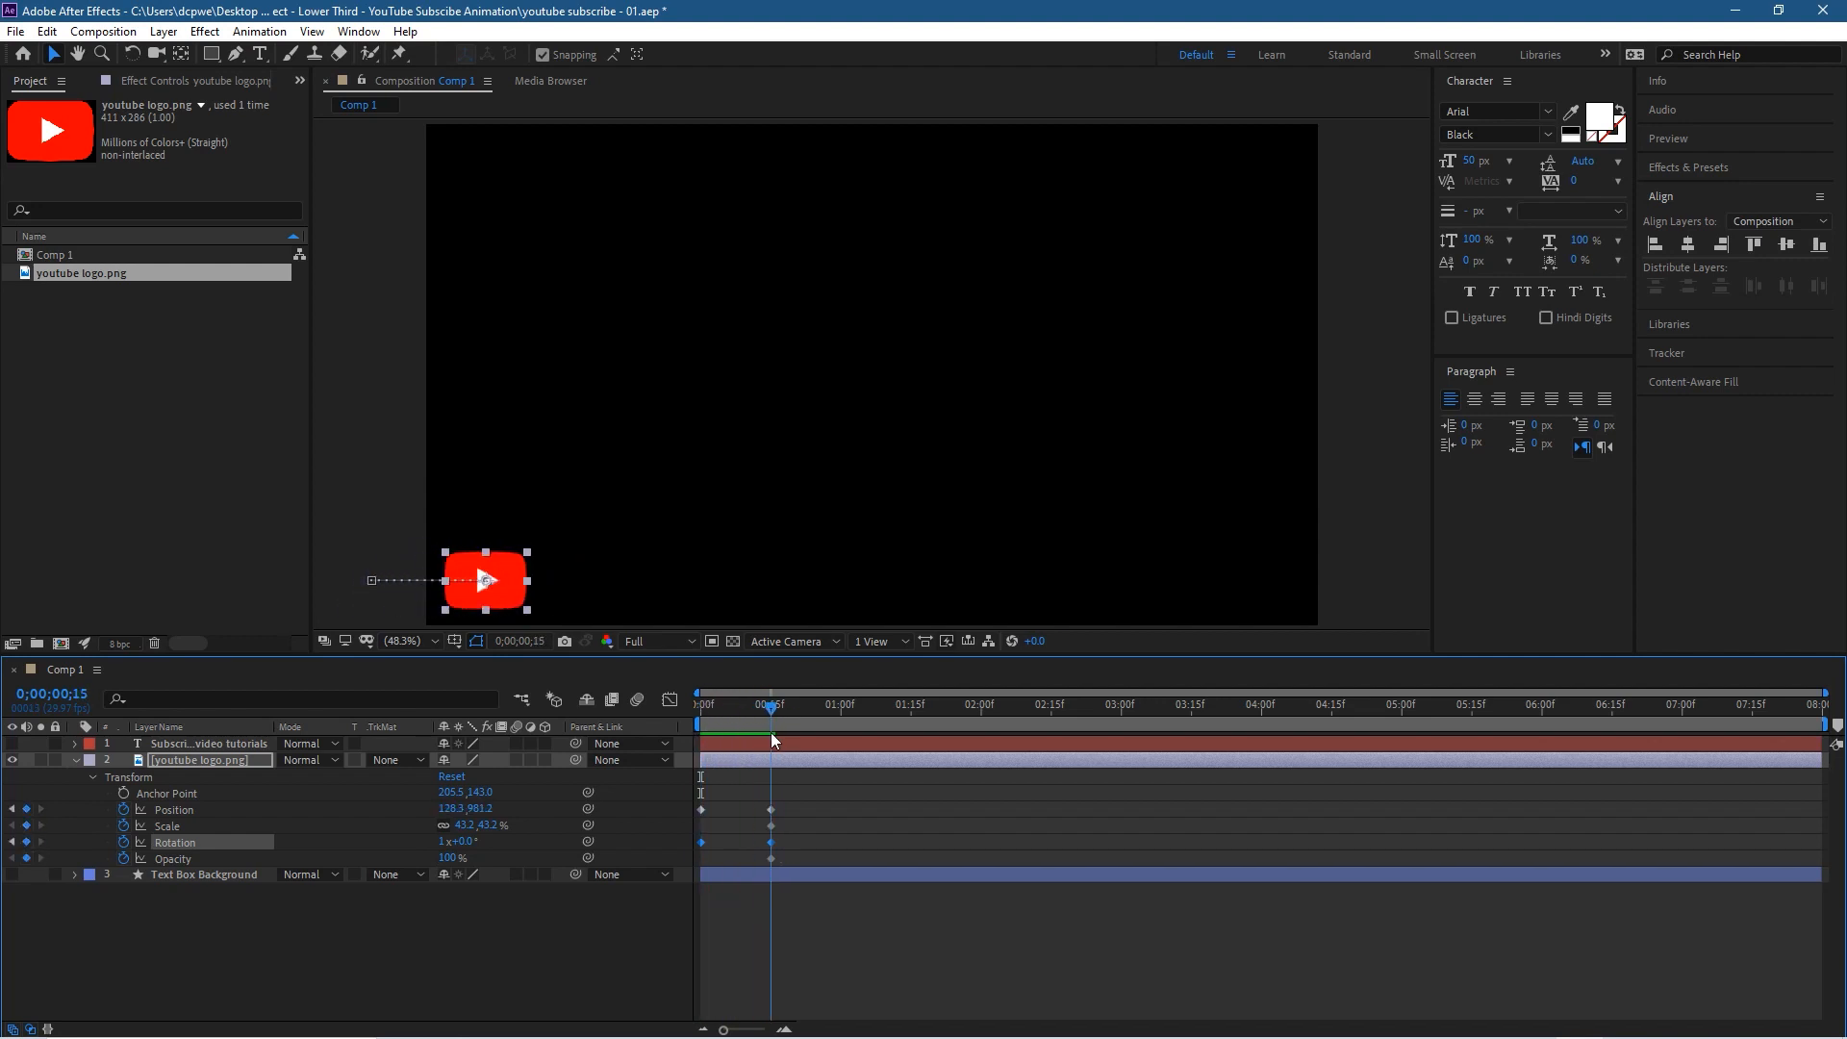
pyautogui.moveTo(770, 731); pyautogui.dragTo(685, 754)
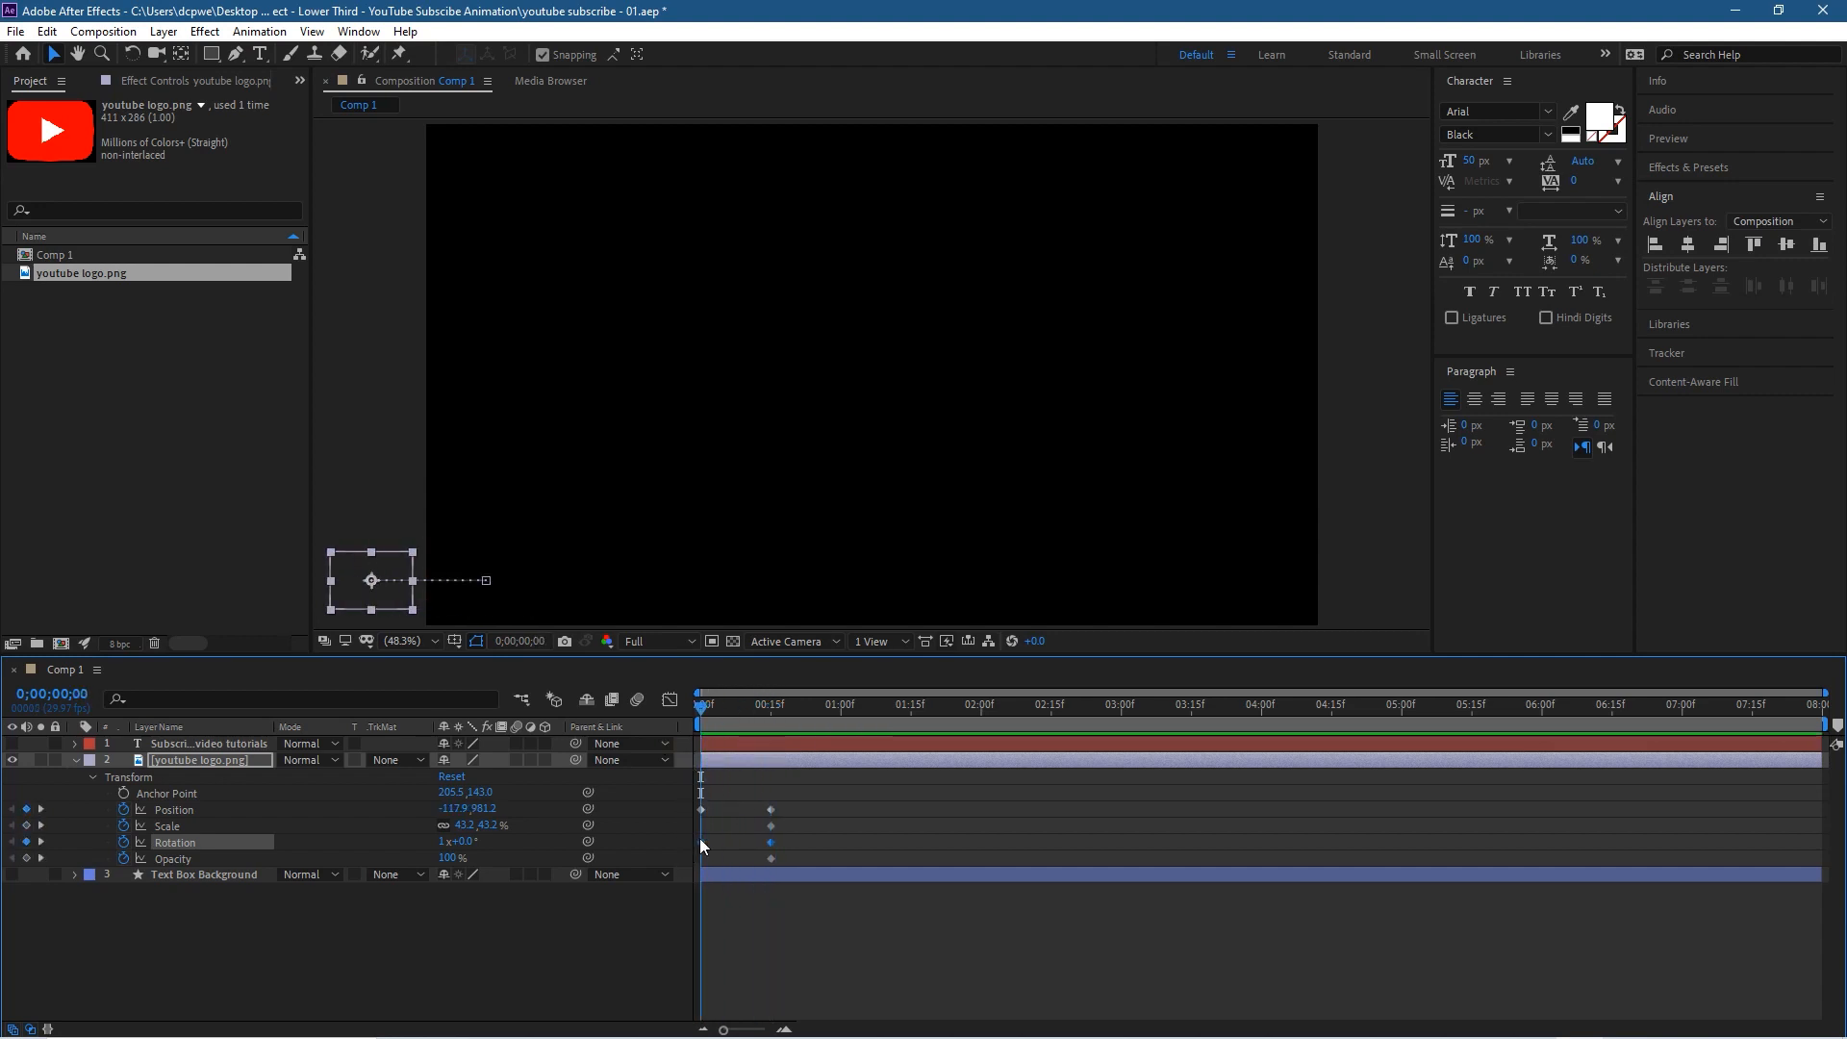
# Step: Try setting the logo's Rotation back to 0 revolutions at 0;00;00;00 and compare it with frame 15
pyautogui.click(441, 843)
pyautogui.write('0')
pyautogui.press('Return')
pyautogui.moveTo(702, 708); pyautogui.dragTo(771, 710)
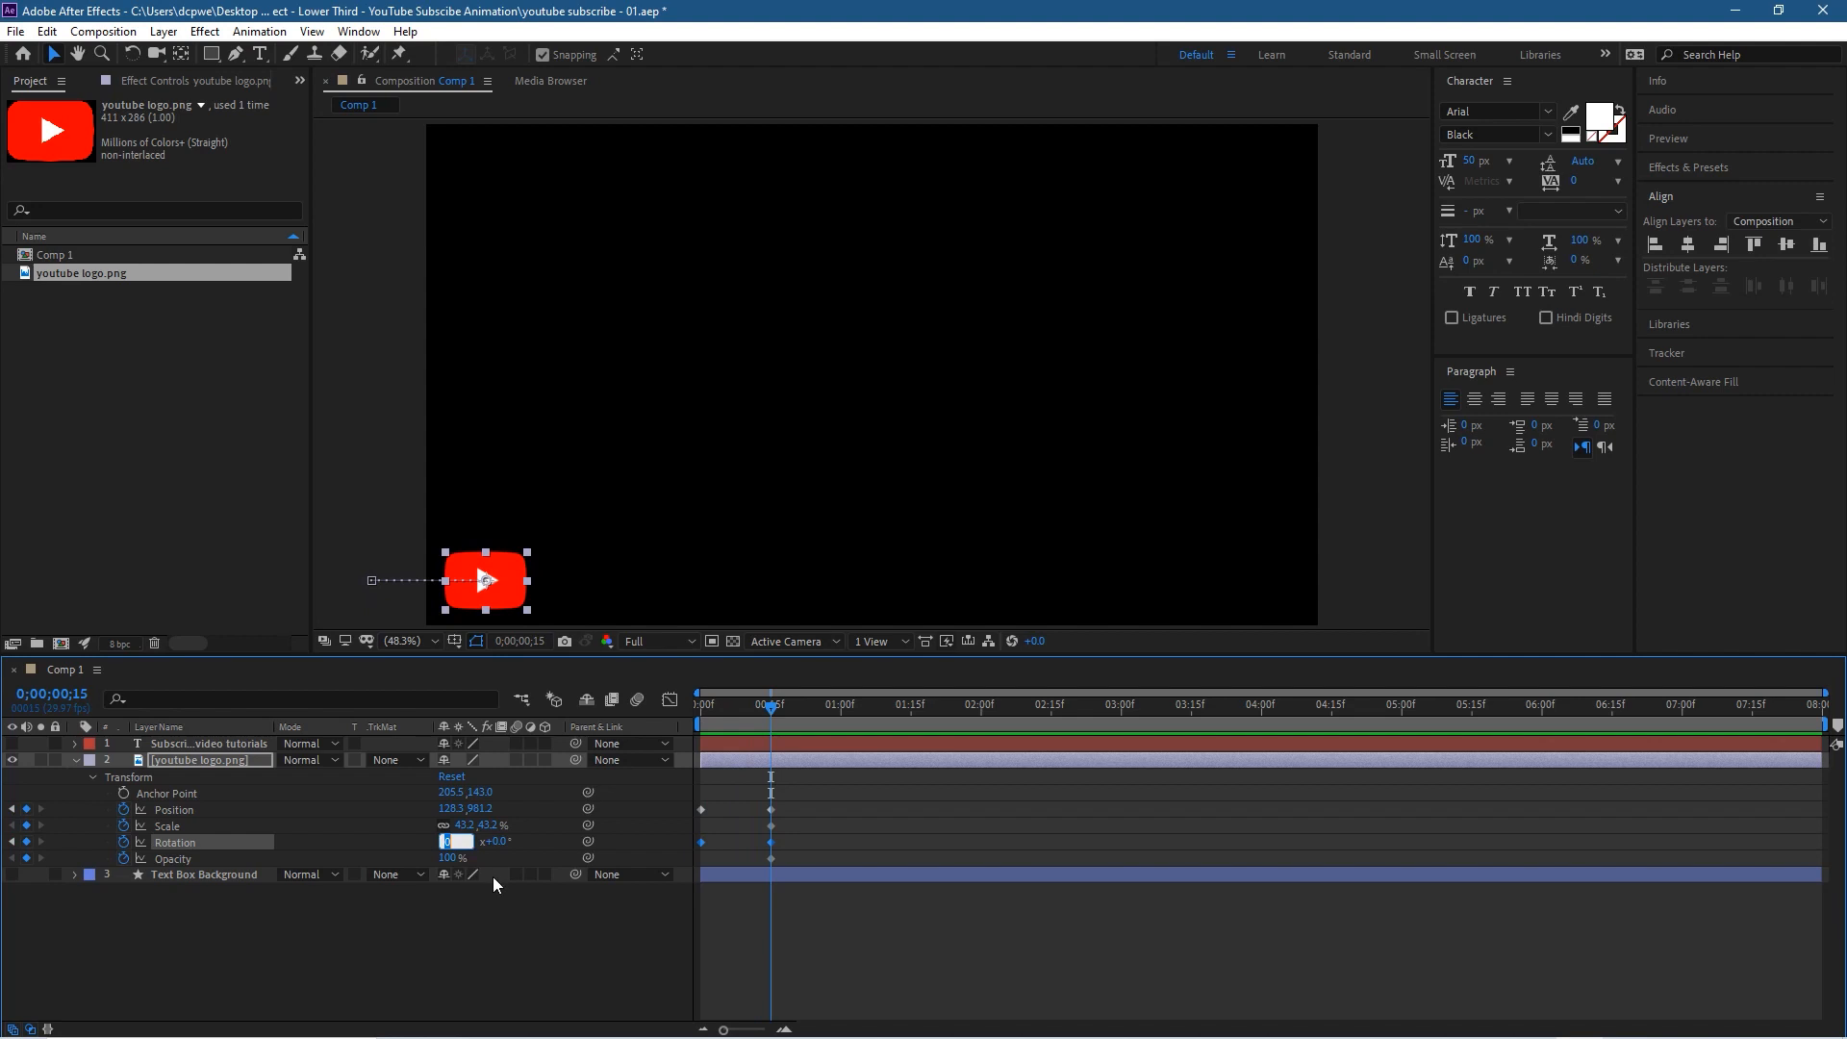
pyautogui.moveTo(772, 702); pyautogui.dragTo(670, 760)
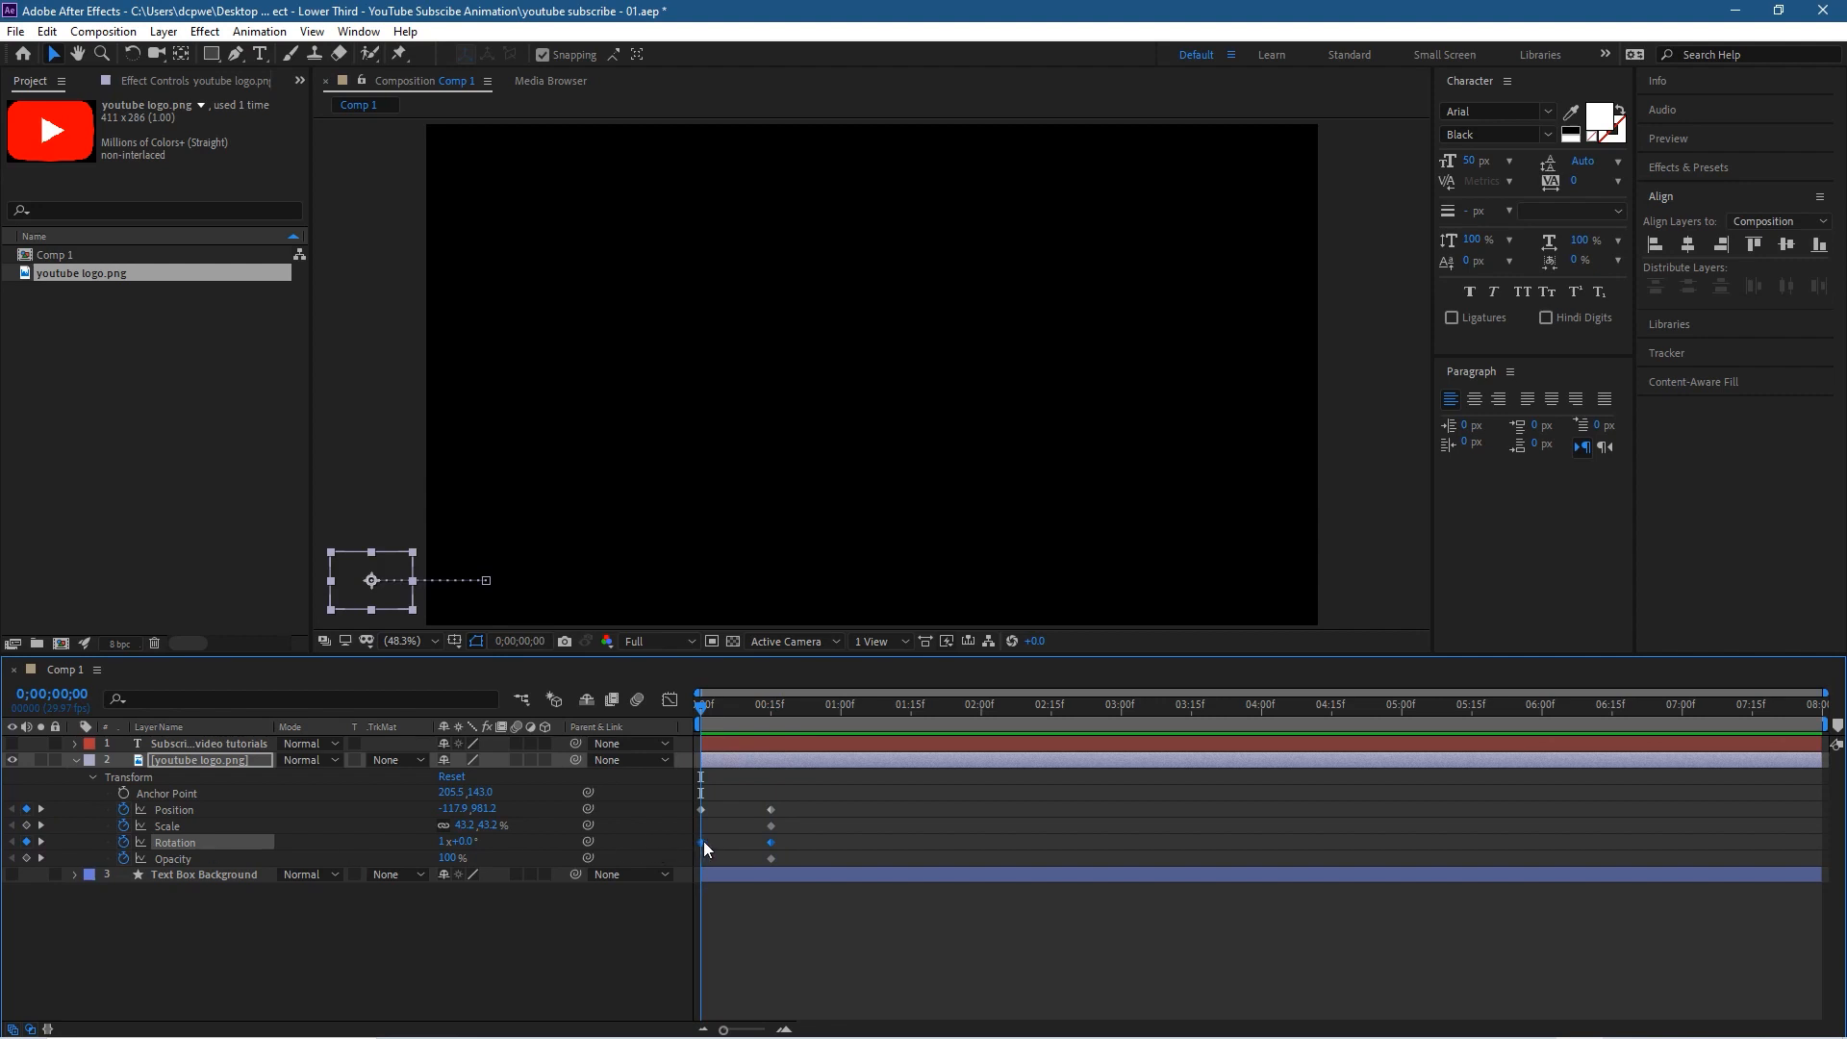
# Step: Set the logo's Rotation to 0 revolutions at frame 15
pyautogui.moveTo(704, 842)
pyautogui.click(447, 840)
pyautogui.moveTo(445, 840); pyautogui.dragTo(459, 840)
pyautogui.moveTo(702, 709); pyautogui.dragTo(771, 735)
pyautogui.click(448, 842)
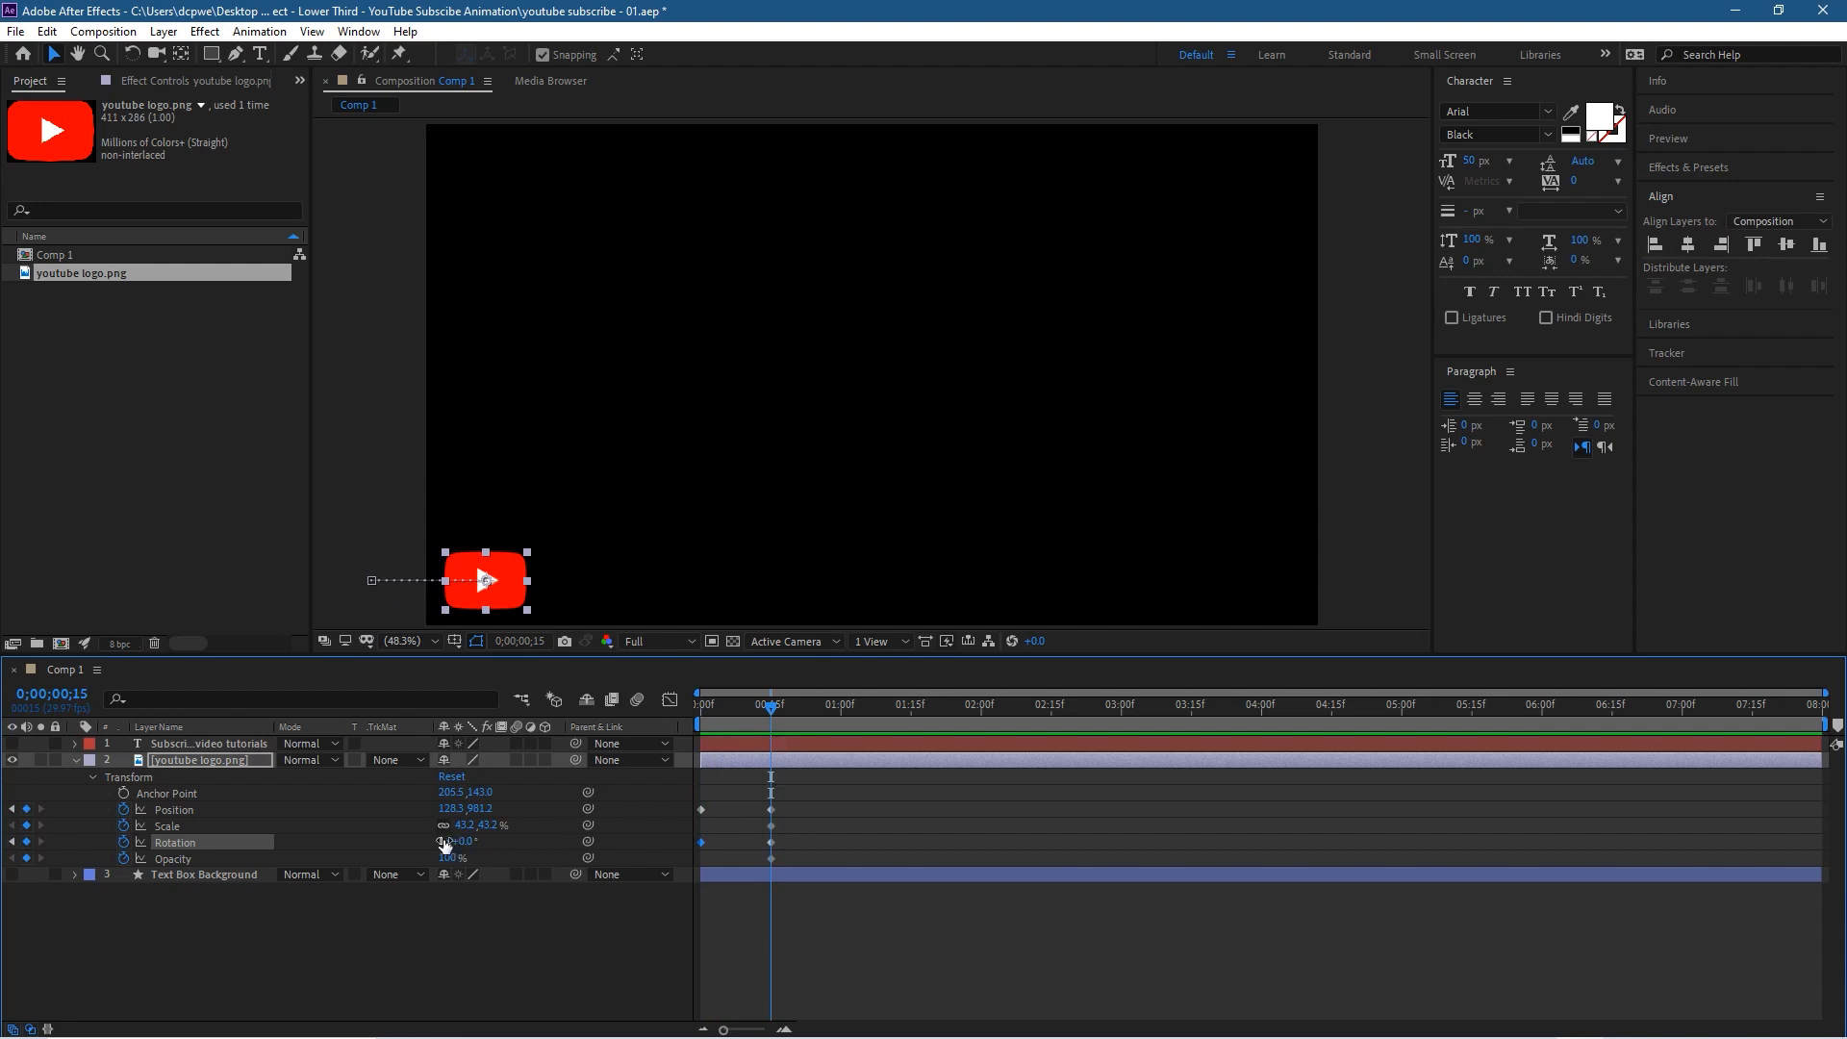
pyautogui.write('0')
pyautogui.press('Return')
# Step: Set the logo's Rotation to 1 full revolution at 0;00;00;00 and scrub the timeline to preview the spin
pyautogui.moveTo(768, 707); pyautogui.dragTo(680, 740)
pyautogui.click(447, 842)
pyautogui.write('1')
pyautogui.press('Return')
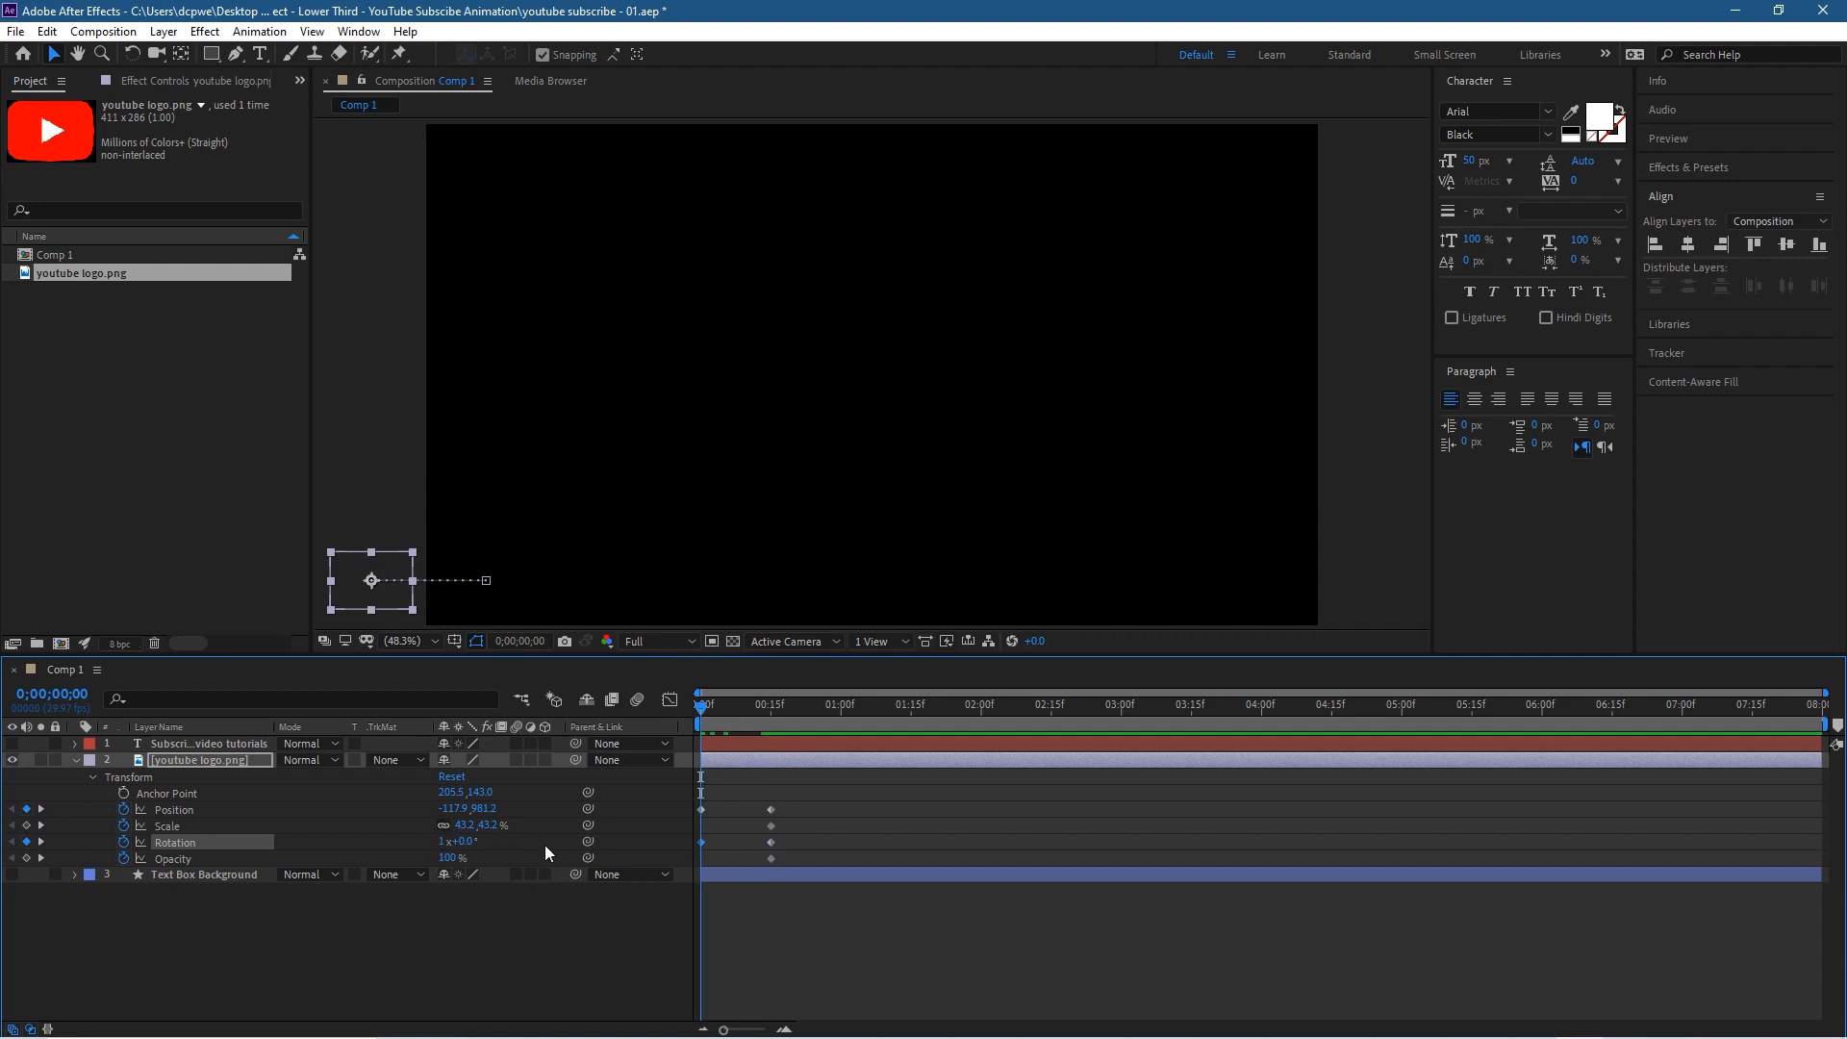
pyautogui.moveTo(699, 711); pyautogui.dragTo(726, 770)
pyautogui.press('pageup')
pyautogui.moveTo(703, 706); pyautogui.dragTo(523, 844)
pyautogui.moveTo(701, 707); pyautogui.dragTo(604, 736)
pyautogui.moveTo(702, 706); pyautogui.dragTo(774, 731)
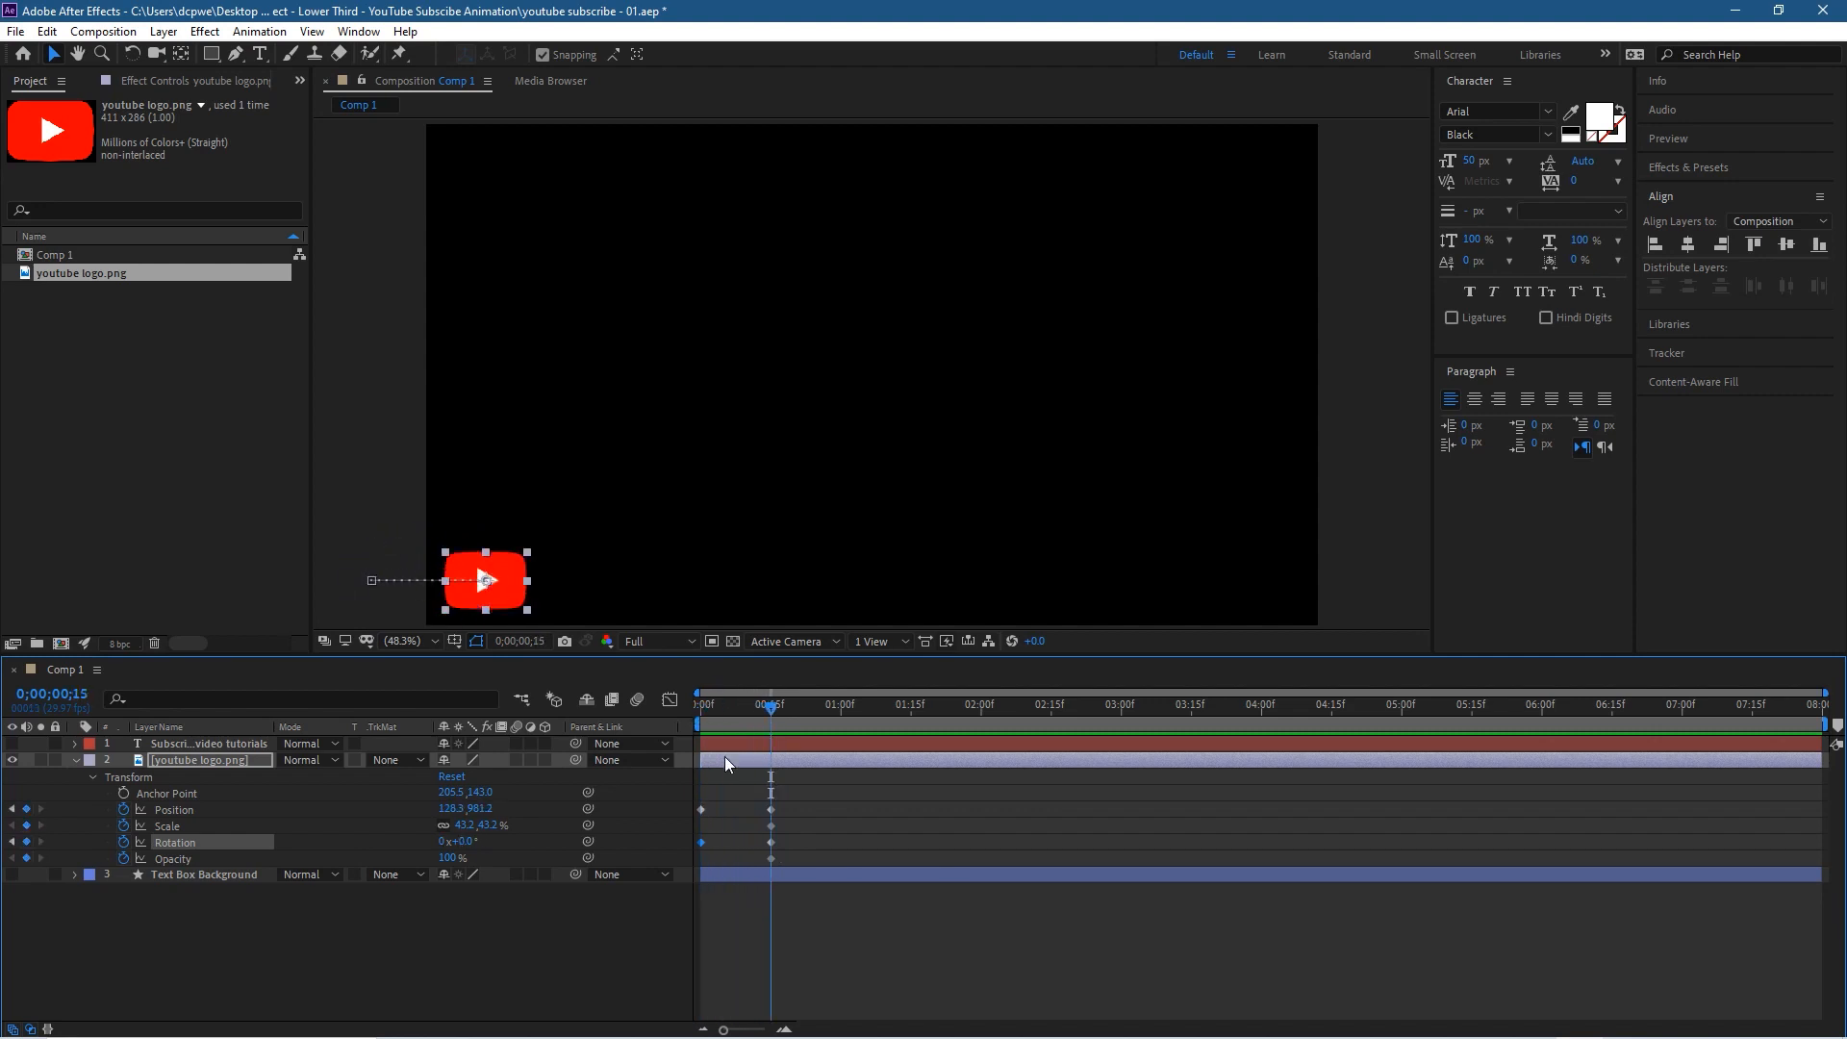
# Step: Set the logo's Scale to 0% at 0;00;00;00 so that it grows as it enters the frame
pyautogui.click(488, 826)
pyautogui.click(500, 922)
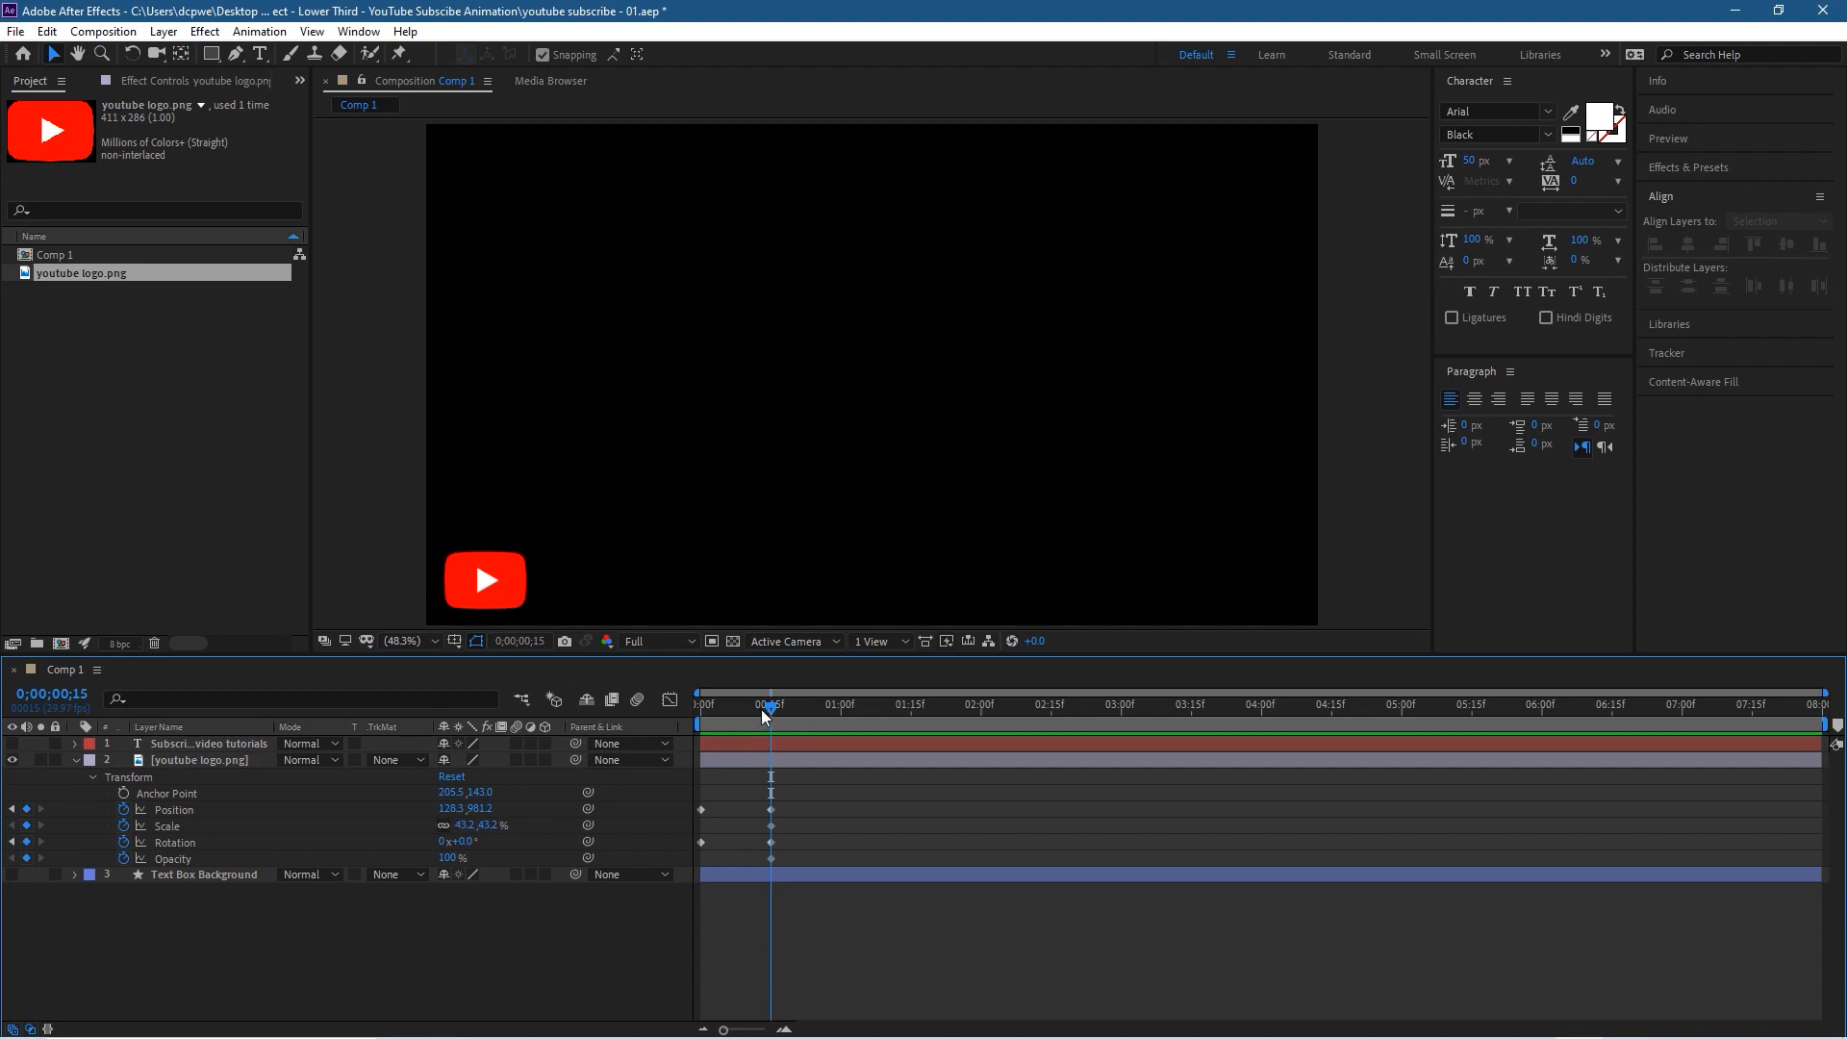
pyautogui.moveTo(760, 708); pyautogui.dragTo(658, 708)
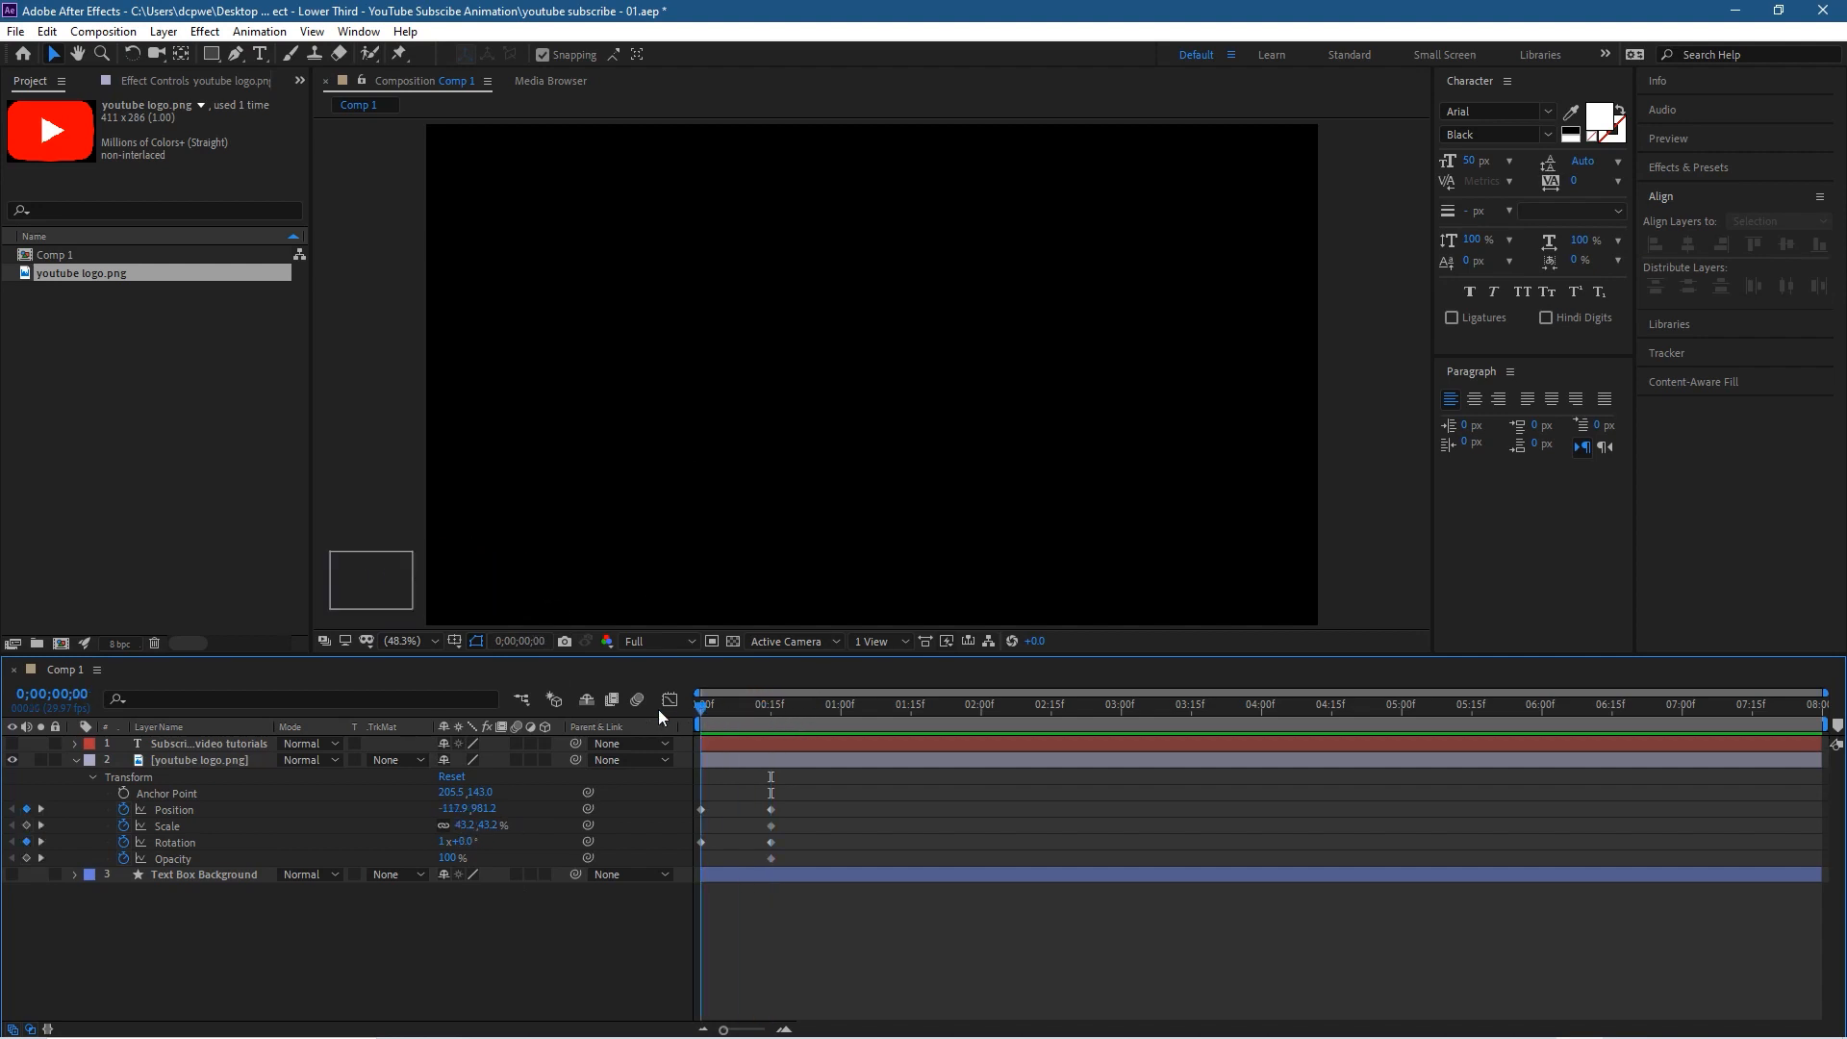
pyautogui.click(701, 808)
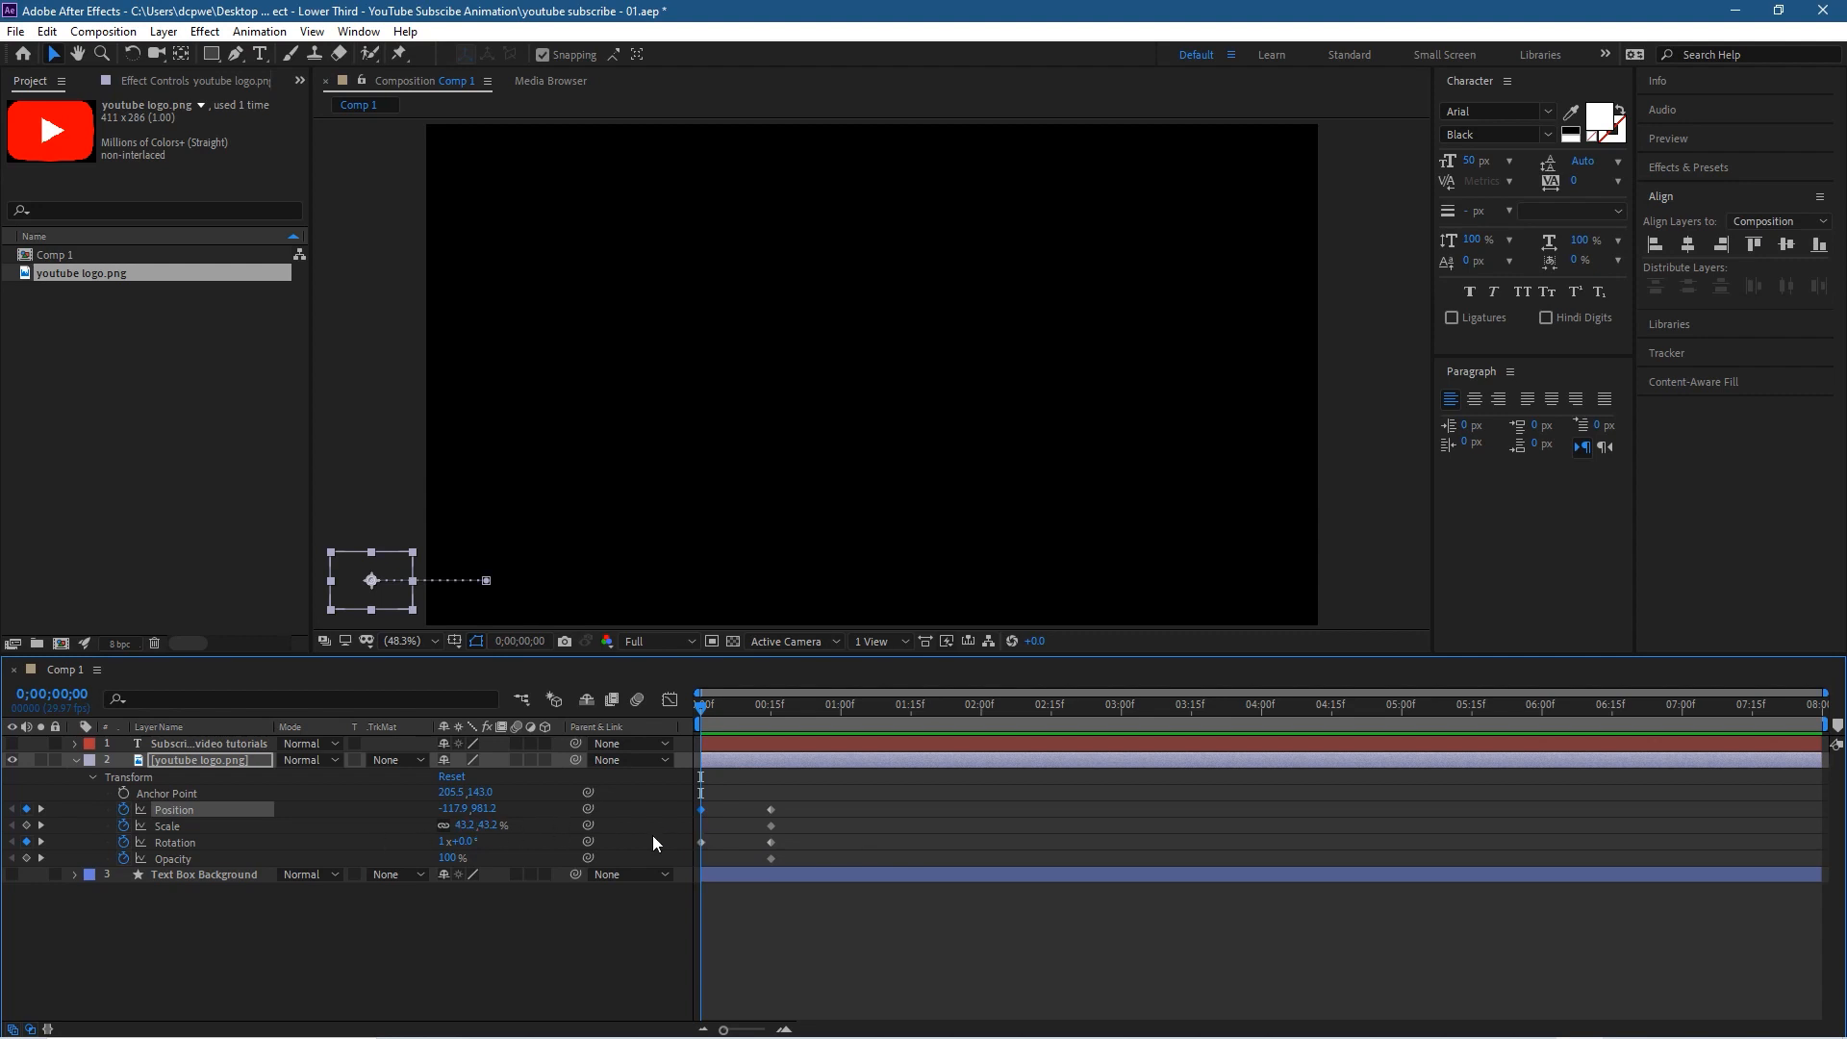
pyautogui.click(476, 826)
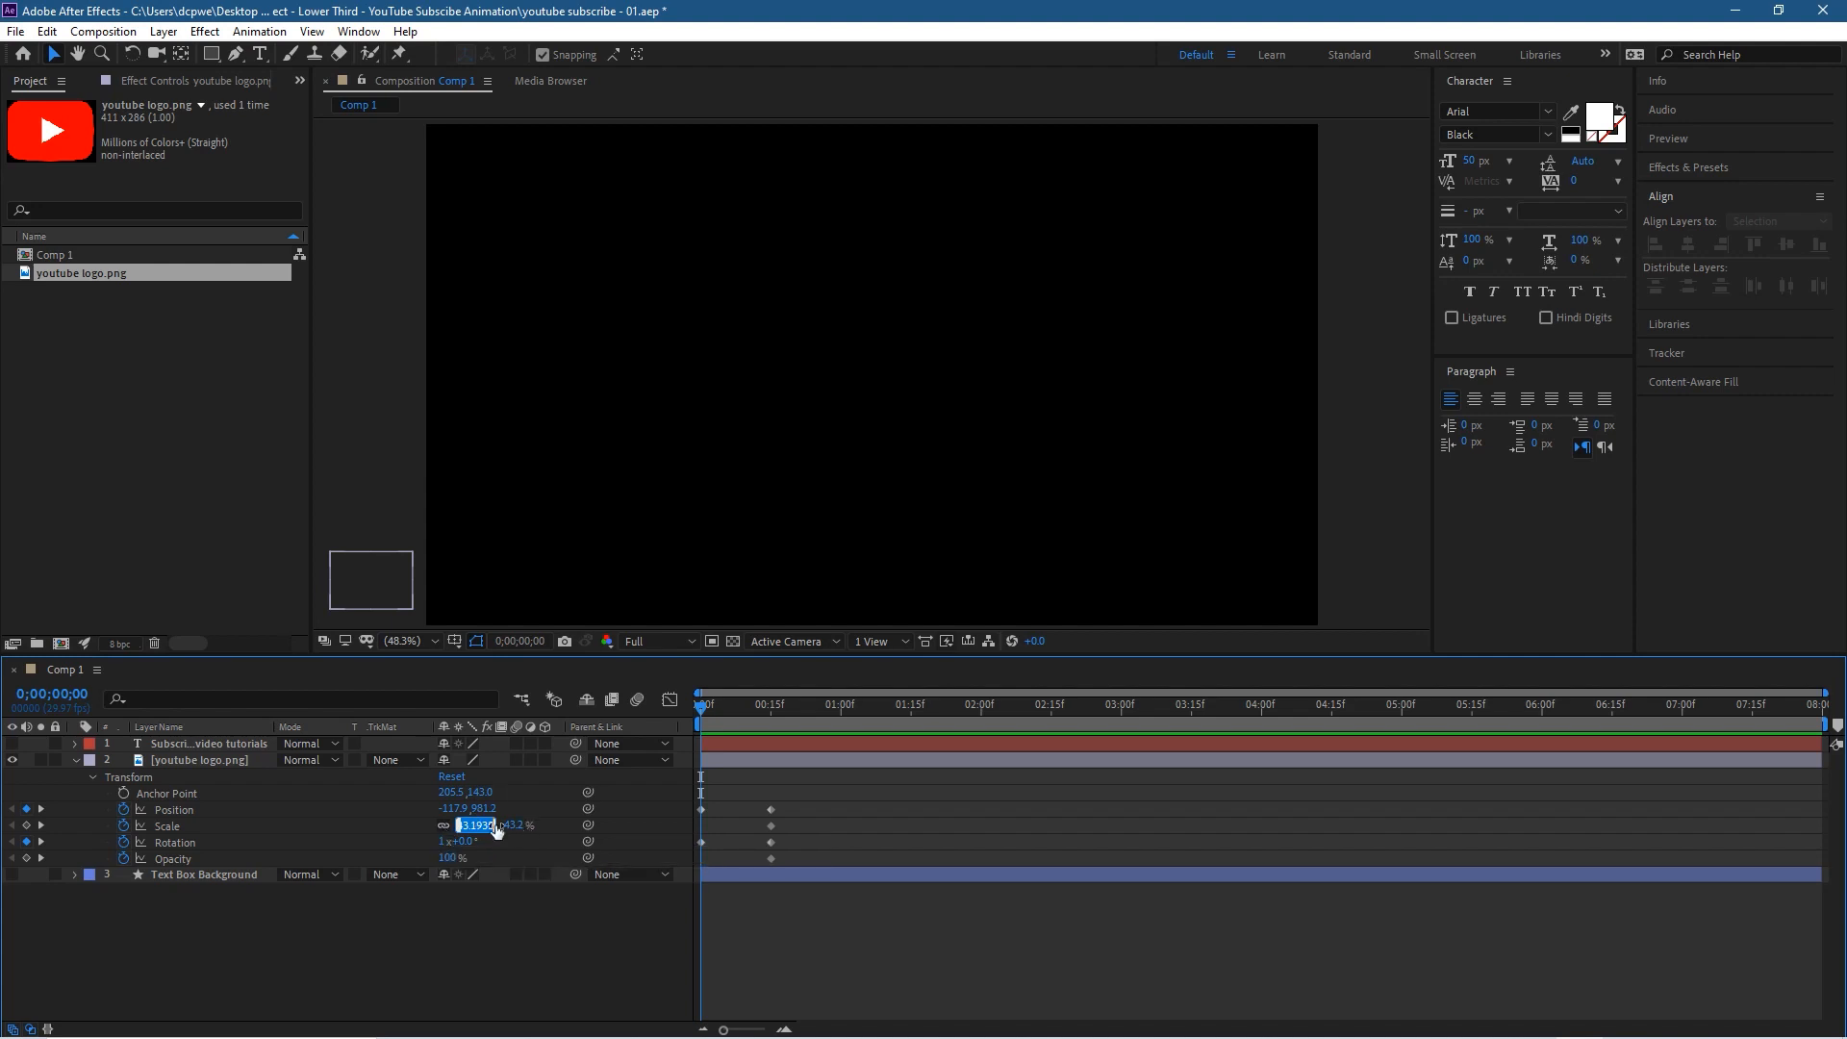
pyautogui.write('0')
pyautogui.press('Return')
# Step: Set the logo's Opacity to 50% at 0;00;00;00 and scrub to frame 15 to check the entrance
pyautogui.moveTo(695, 702); pyautogui.dragTo(679, 742)
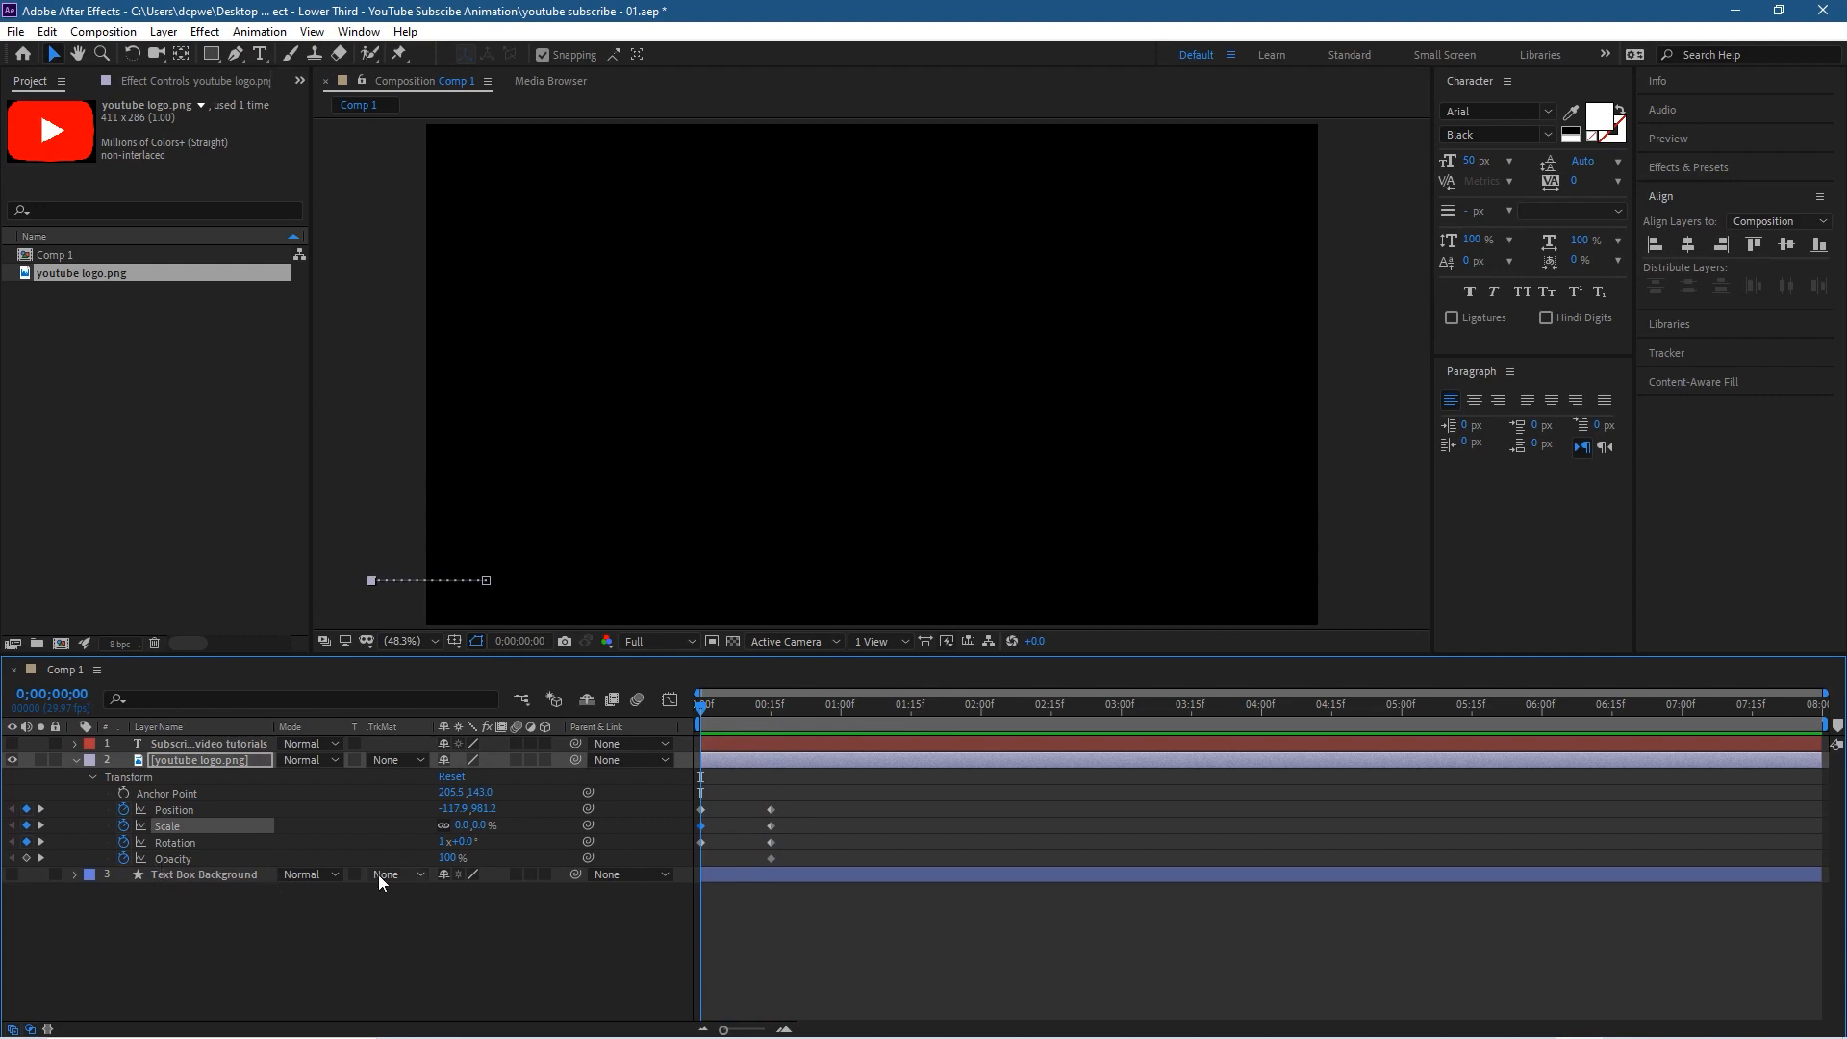
pyautogui.click(463, 854)
pyautogui.write('50')
pyautogui.press('Return')
pyautogui.moveTo(706, 701); pyautogui.dragTo(776, 720)
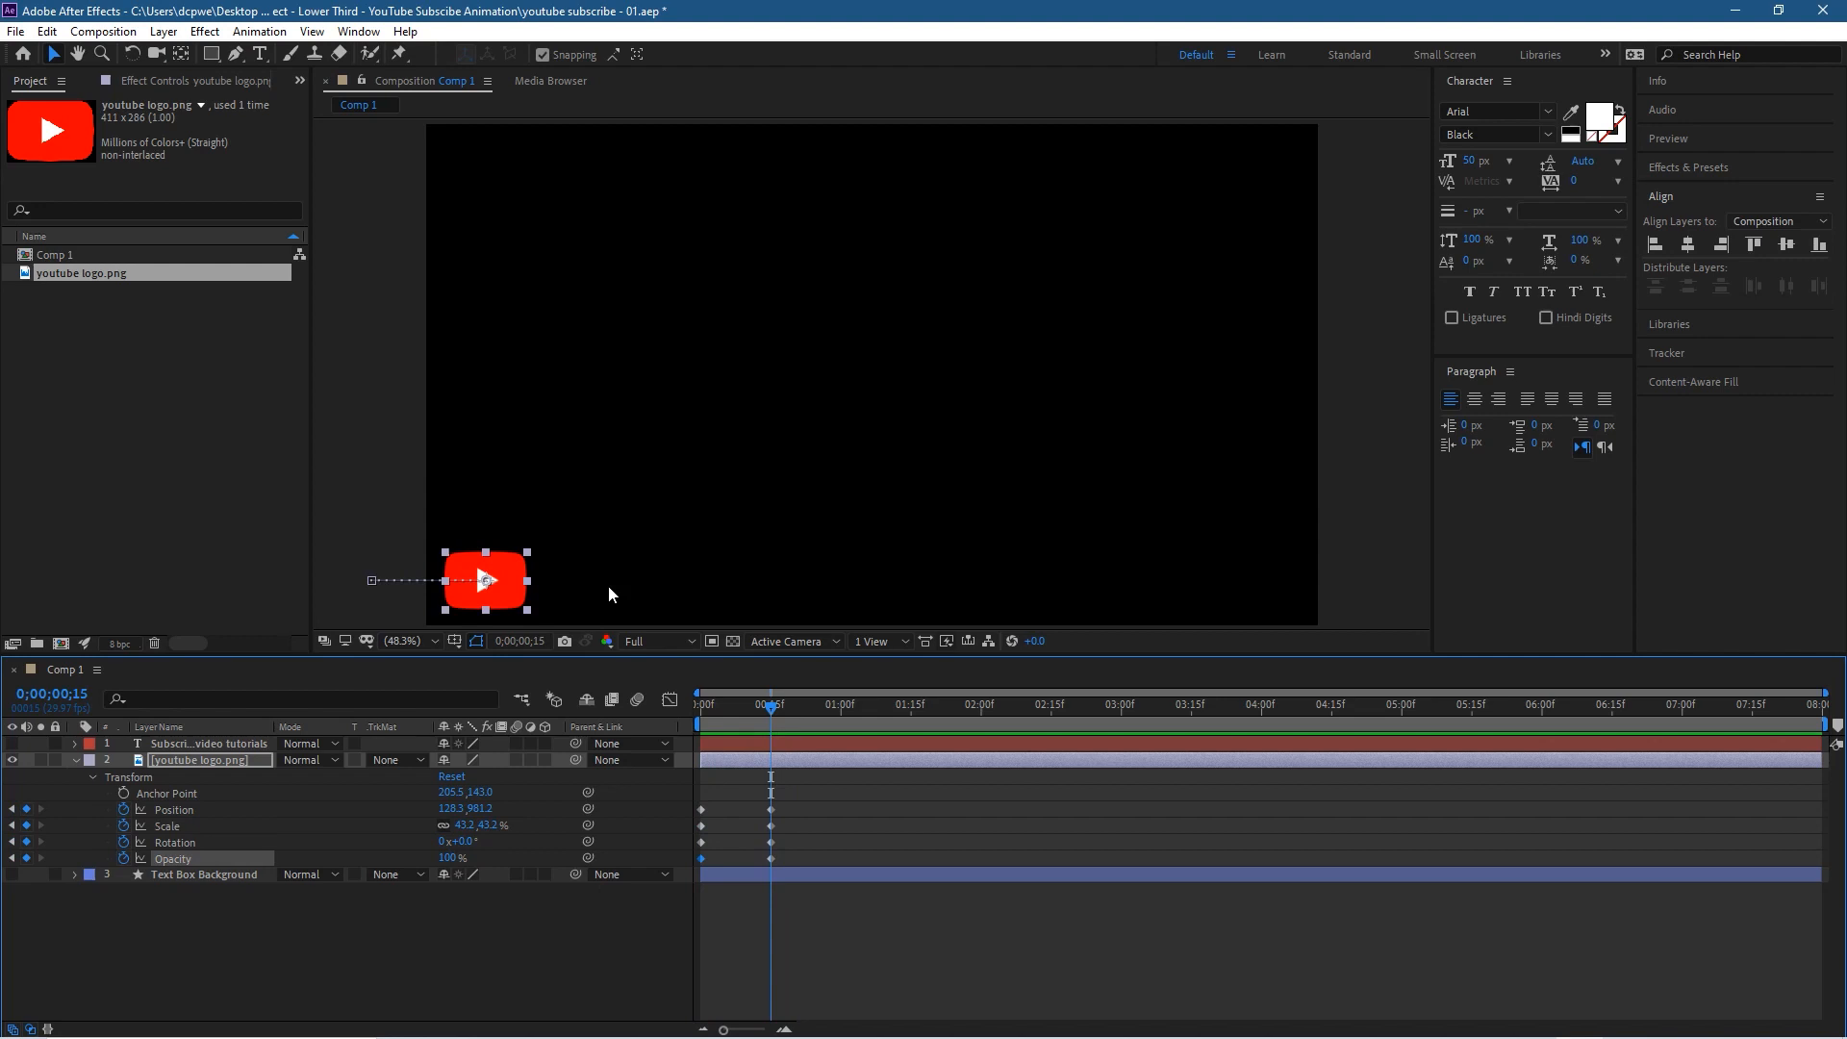
# Step: Collapse the logo layer's properties and make the Text Box Background layer visible
pyautogui.click(75, 760)
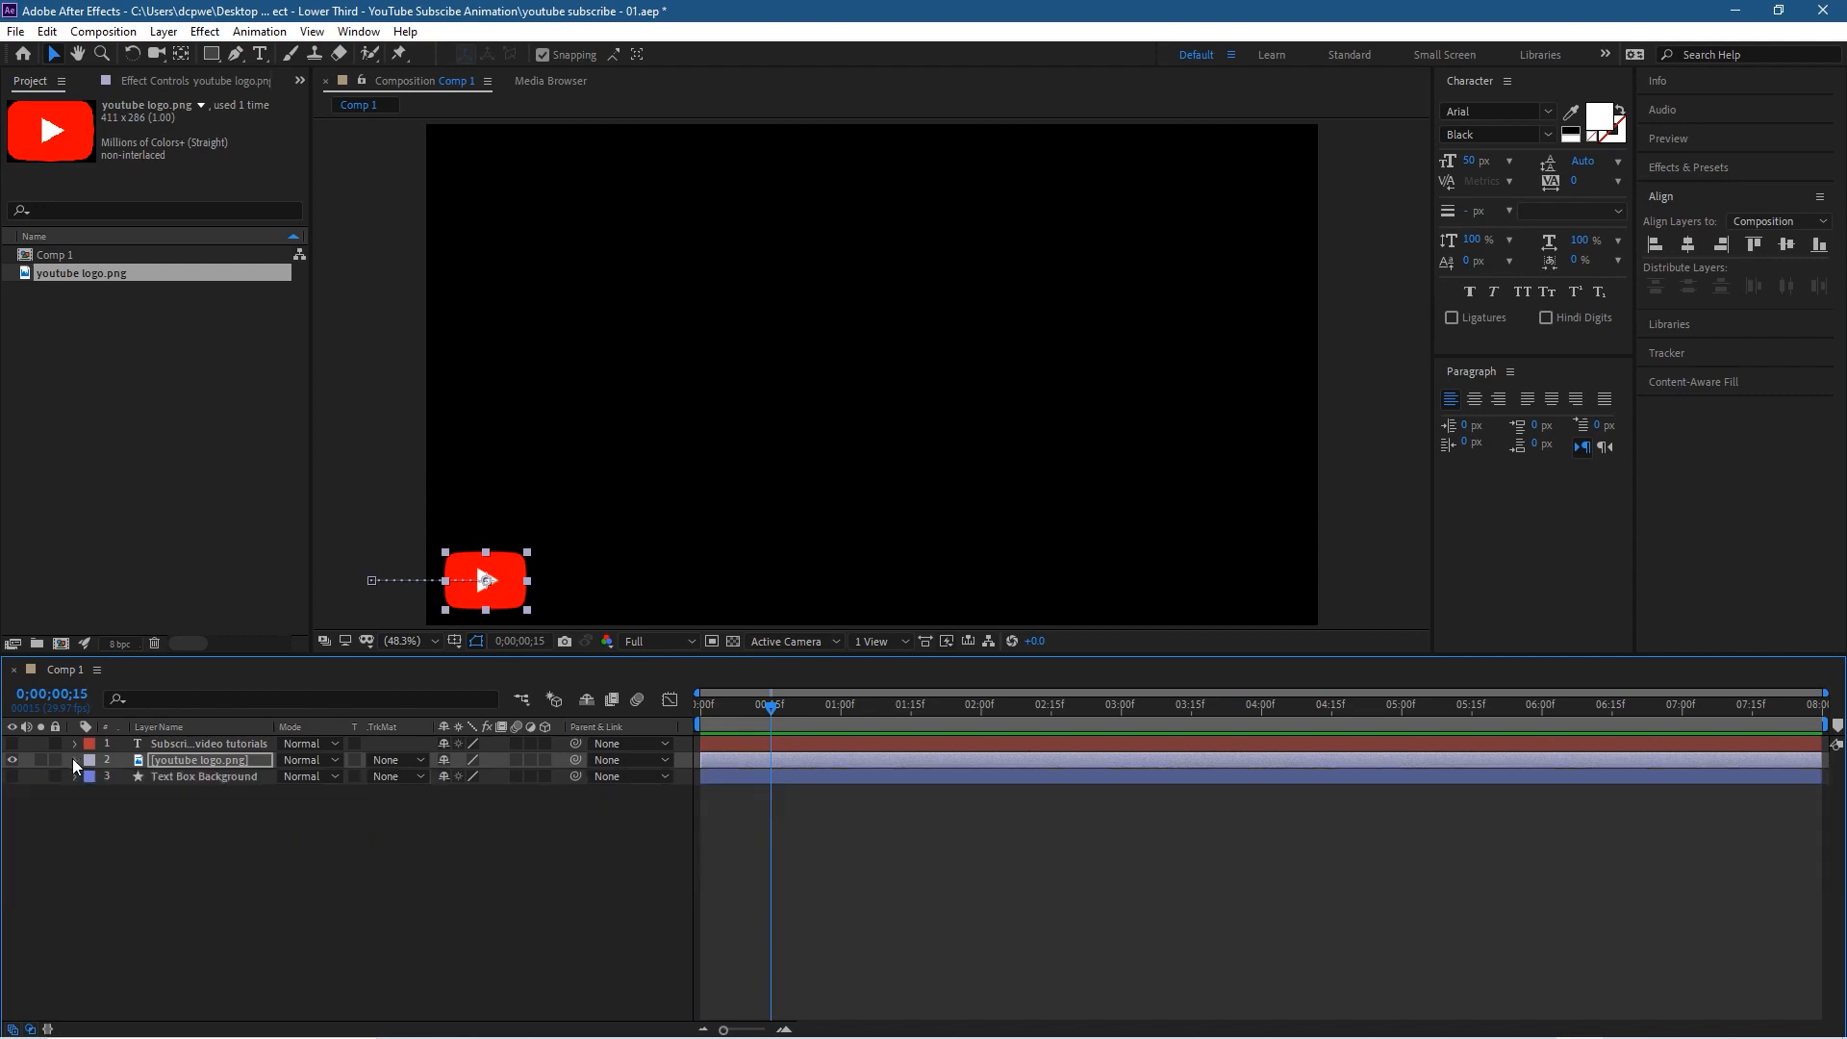
pyautogui.click(12, 776)
pyautogui.click(12, 776)
pyautogui.click(12, 776)
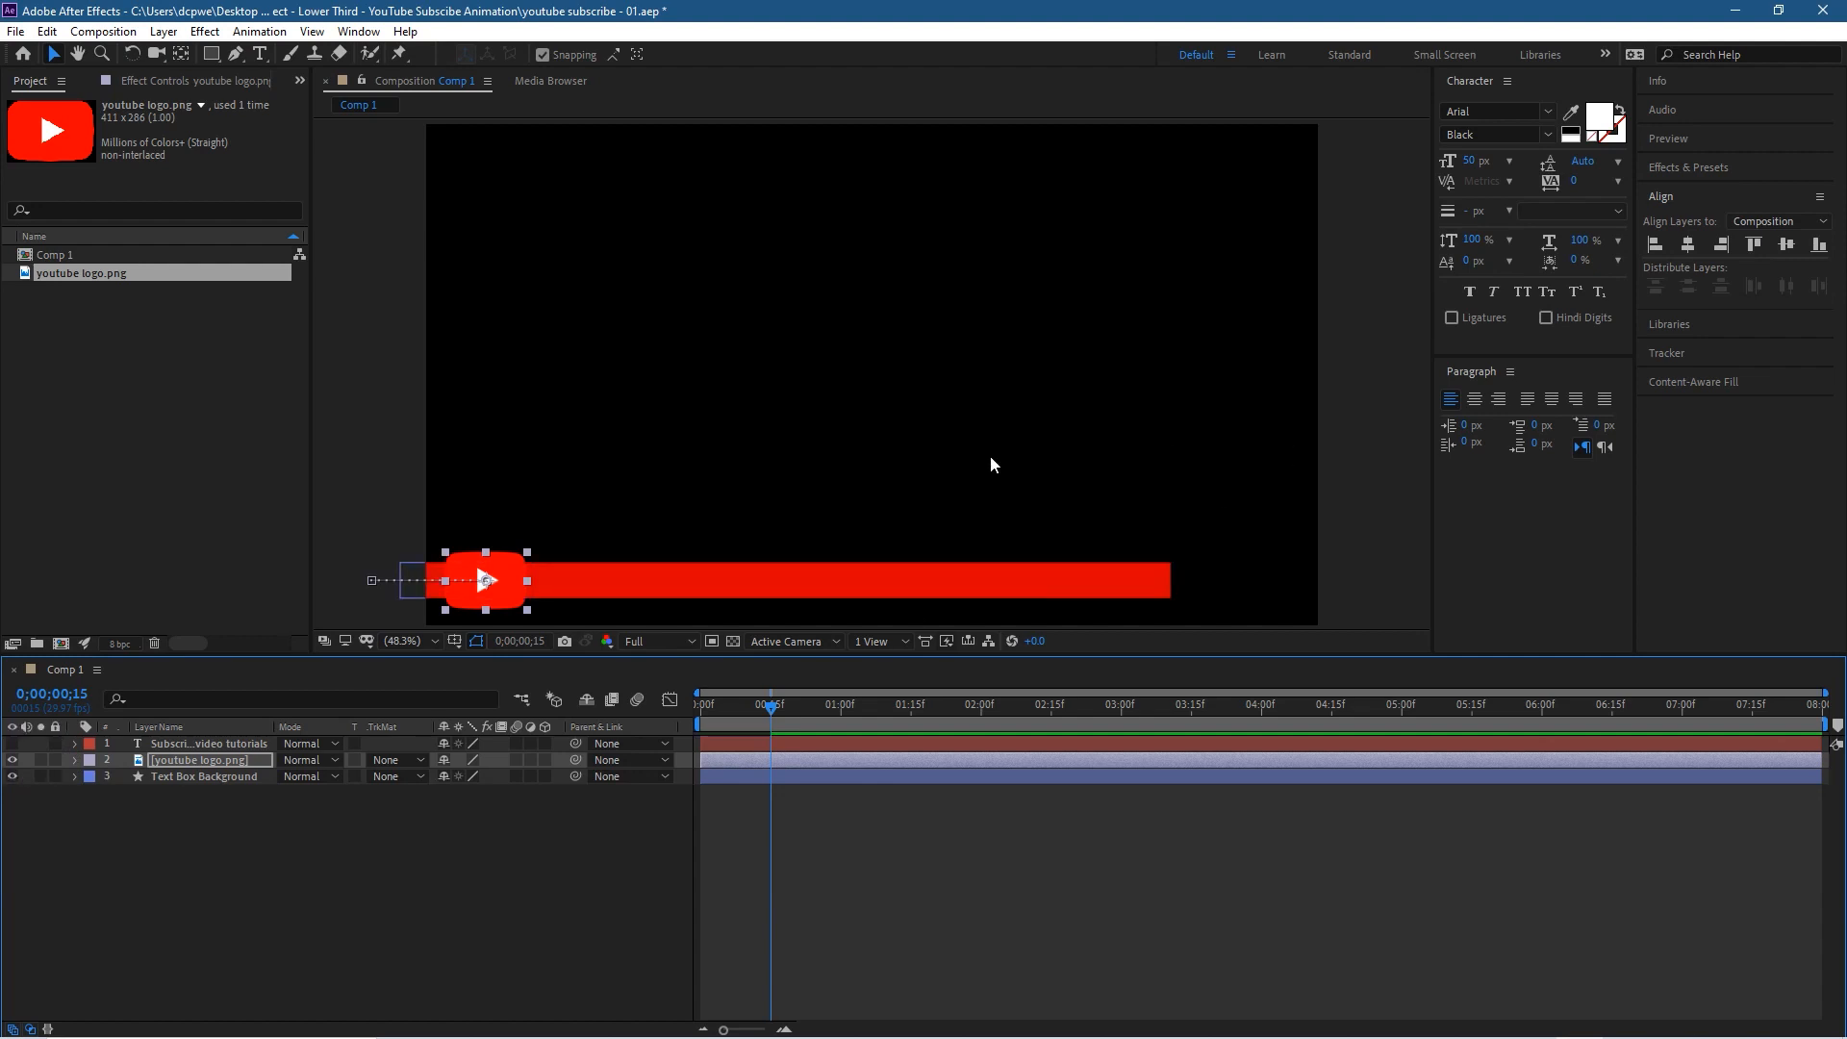
# Step: Darken the Text Box Background bar's stroke colour to A40000
pyautogui.click(743, 581)
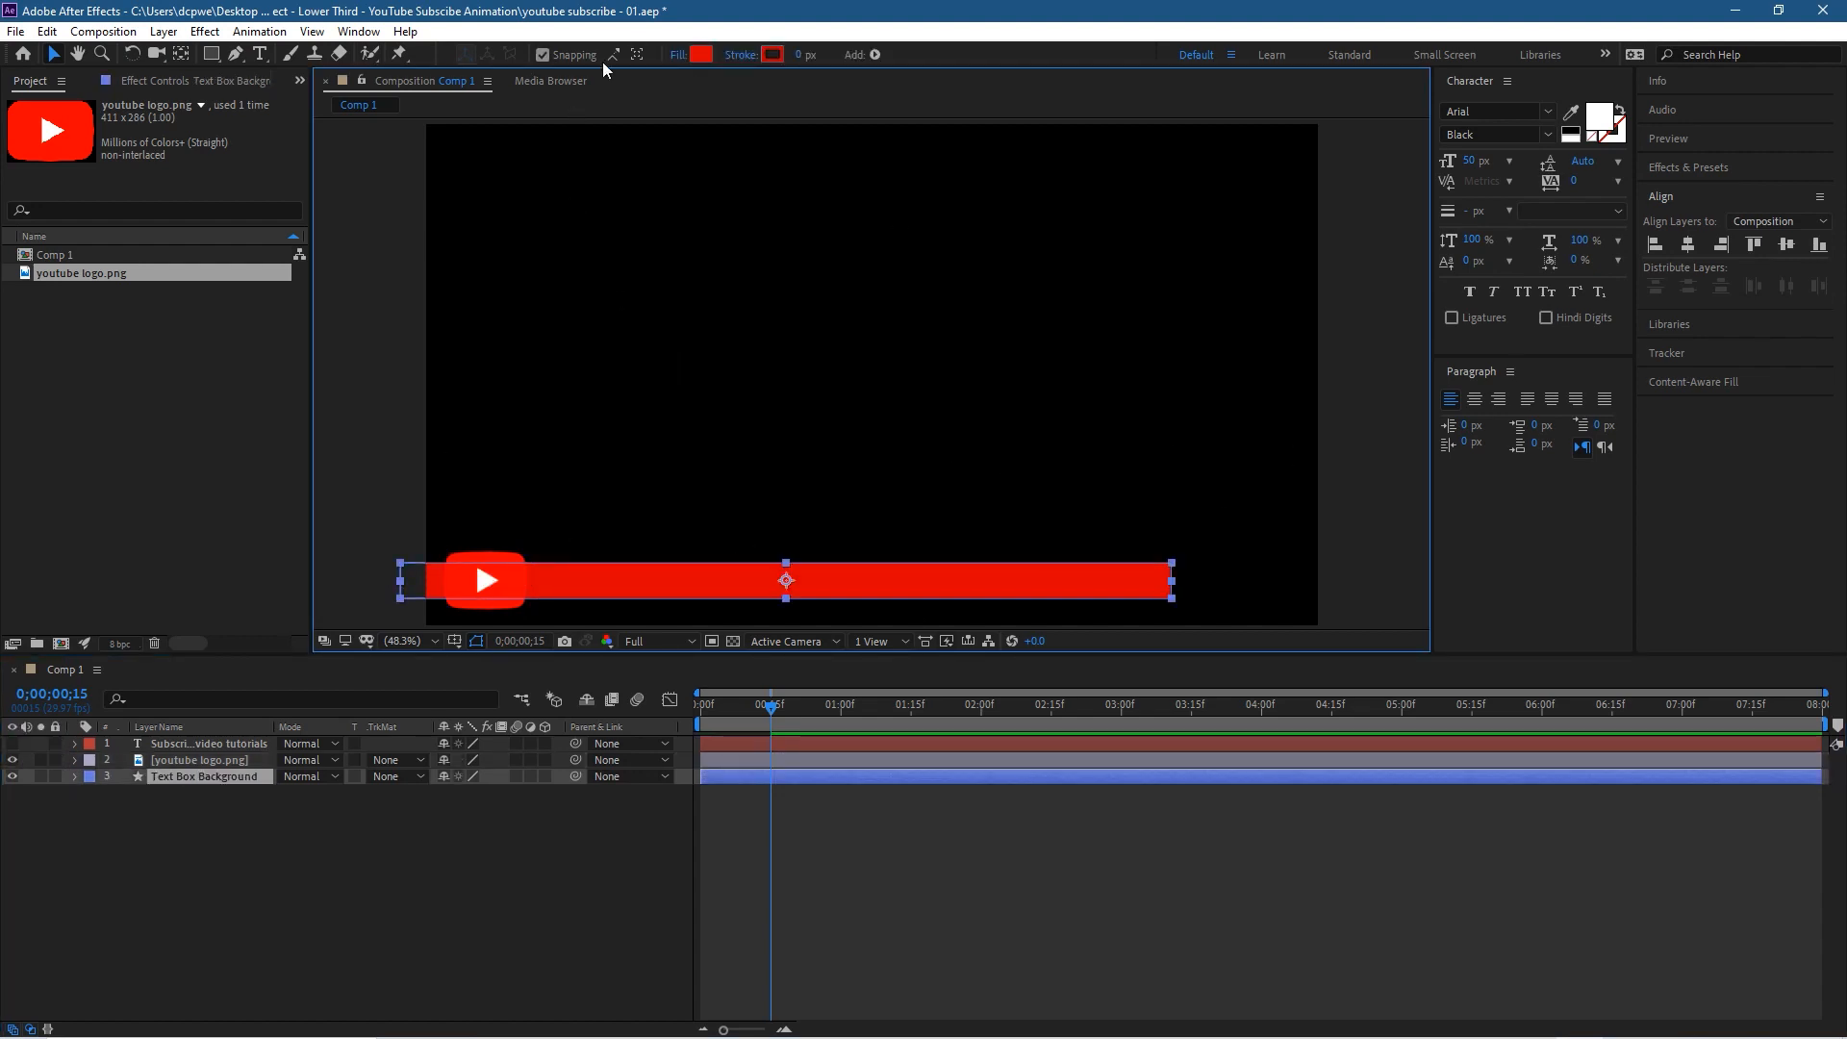
pyautogui.click(770, 54)
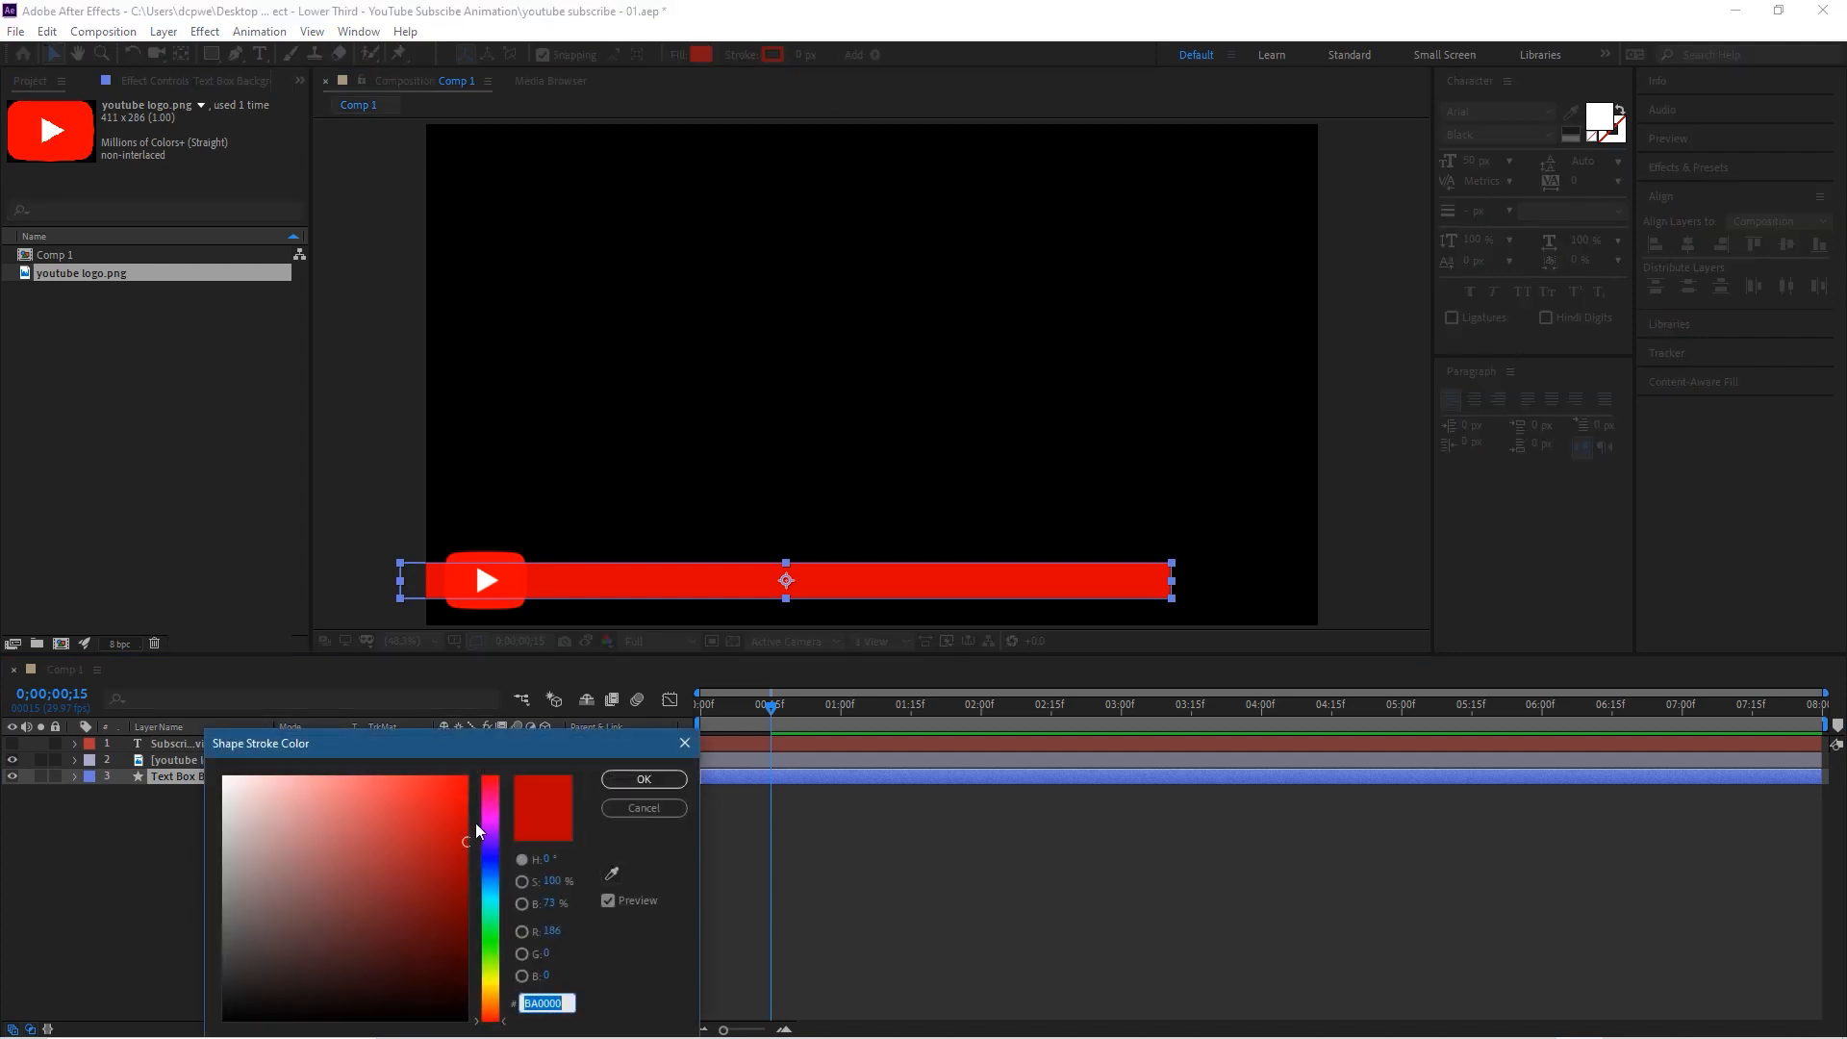
pyautogui.moveTo(465, 841); pyautogui.dragTo(466, 863)
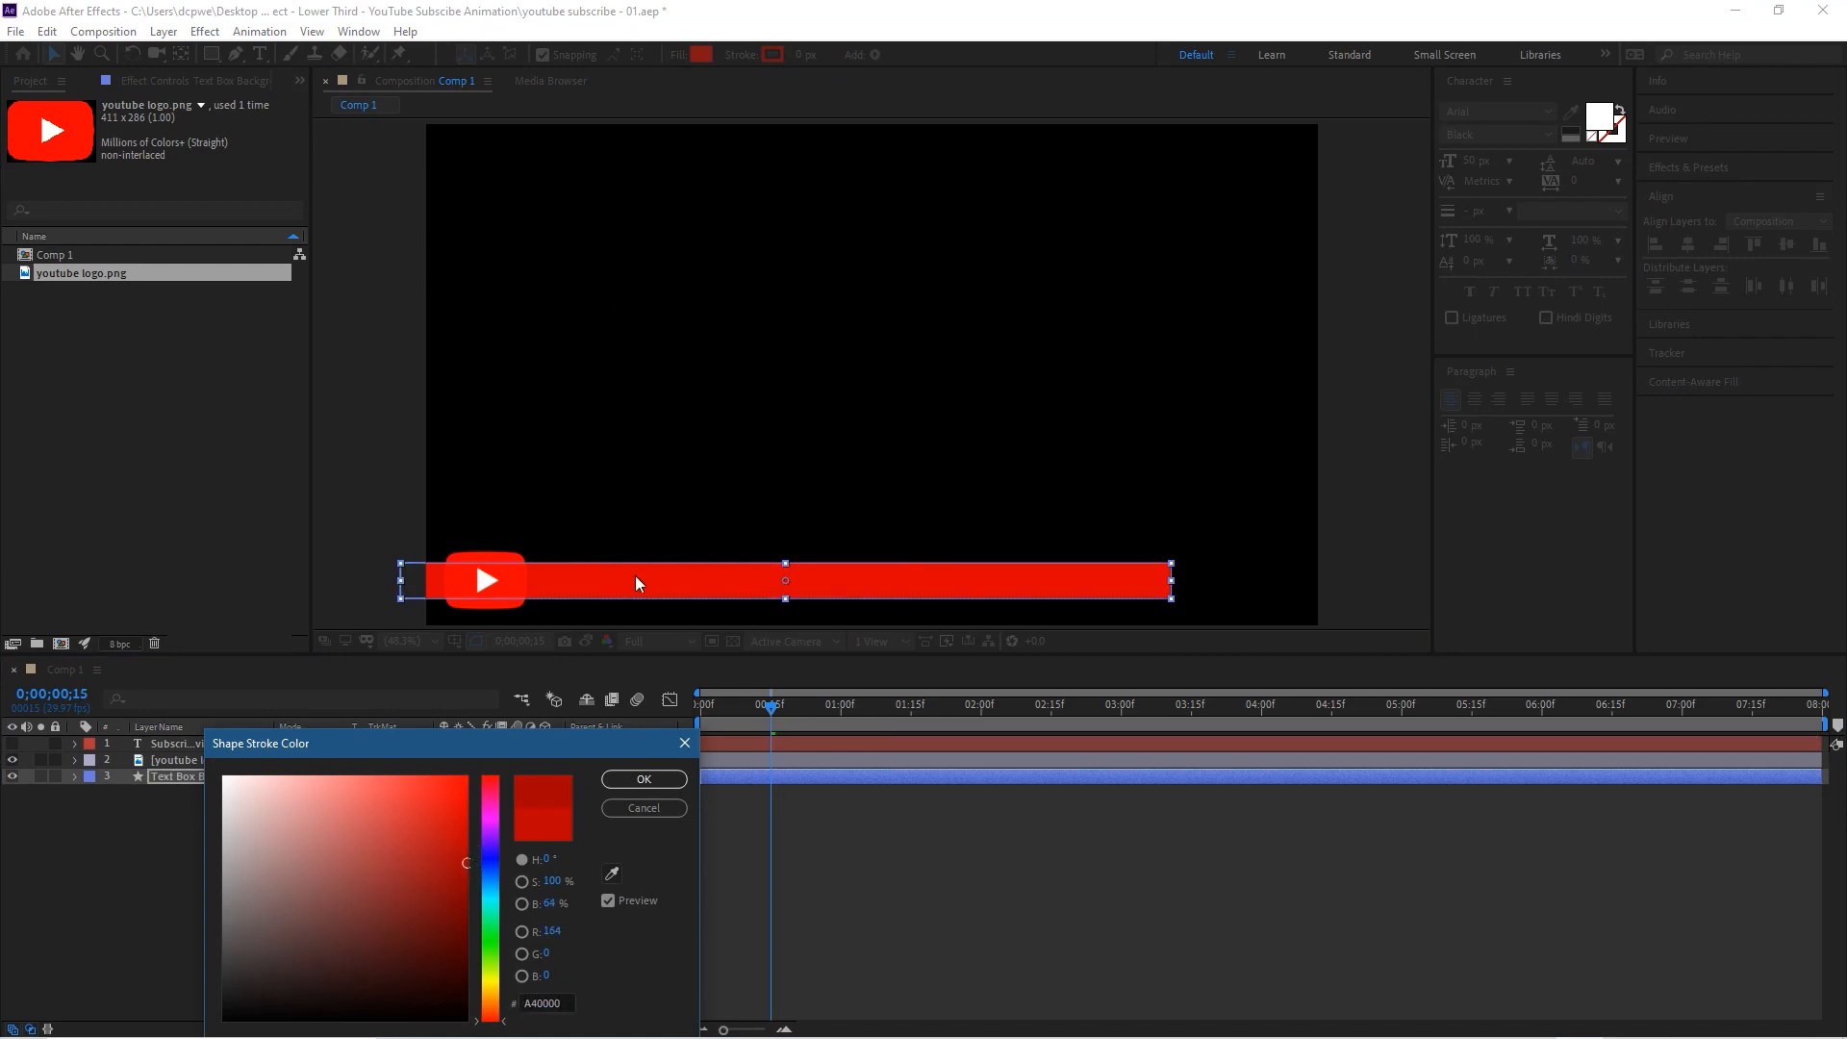
pyautogui.click(633, 780)
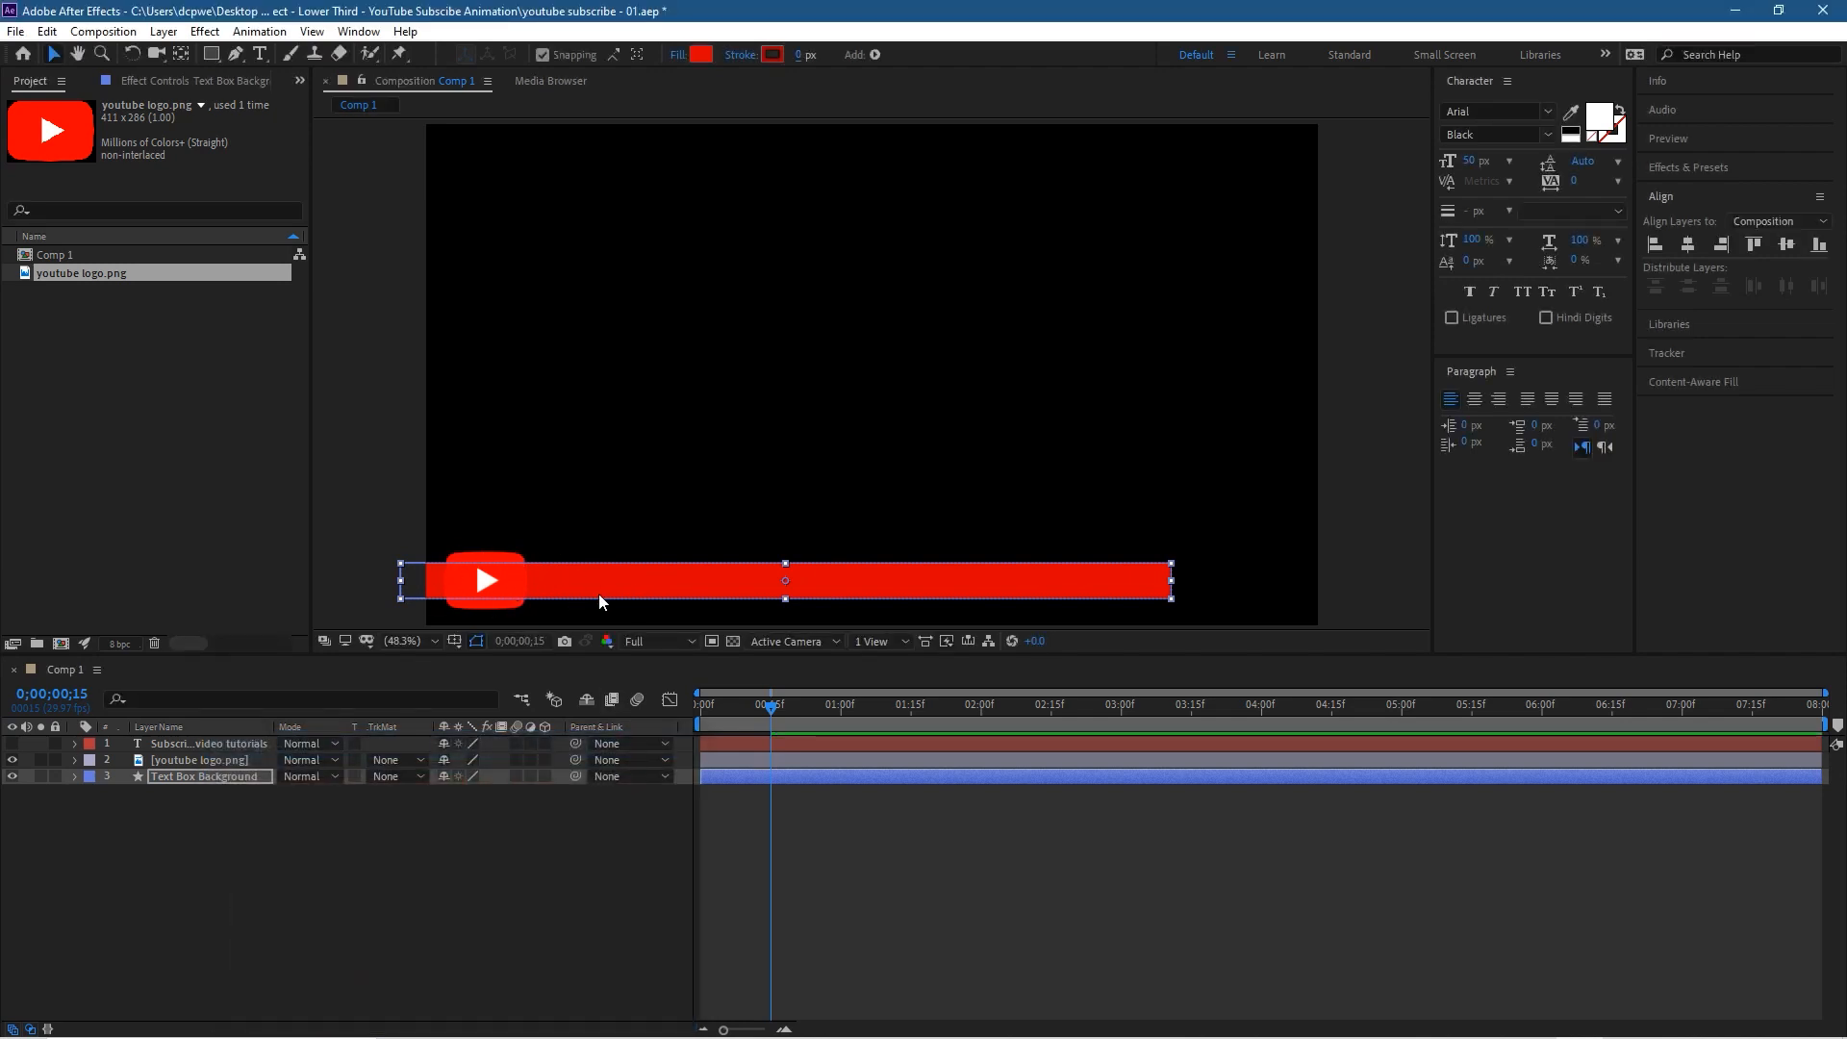
# Step: Set the red bar's stroke width to 5 px and deselect it to check the outline
pyautogui.click(801, 55)
pyautogui.write('5')
pyautogui.press('Return')
pyautogui.click(361, 383)
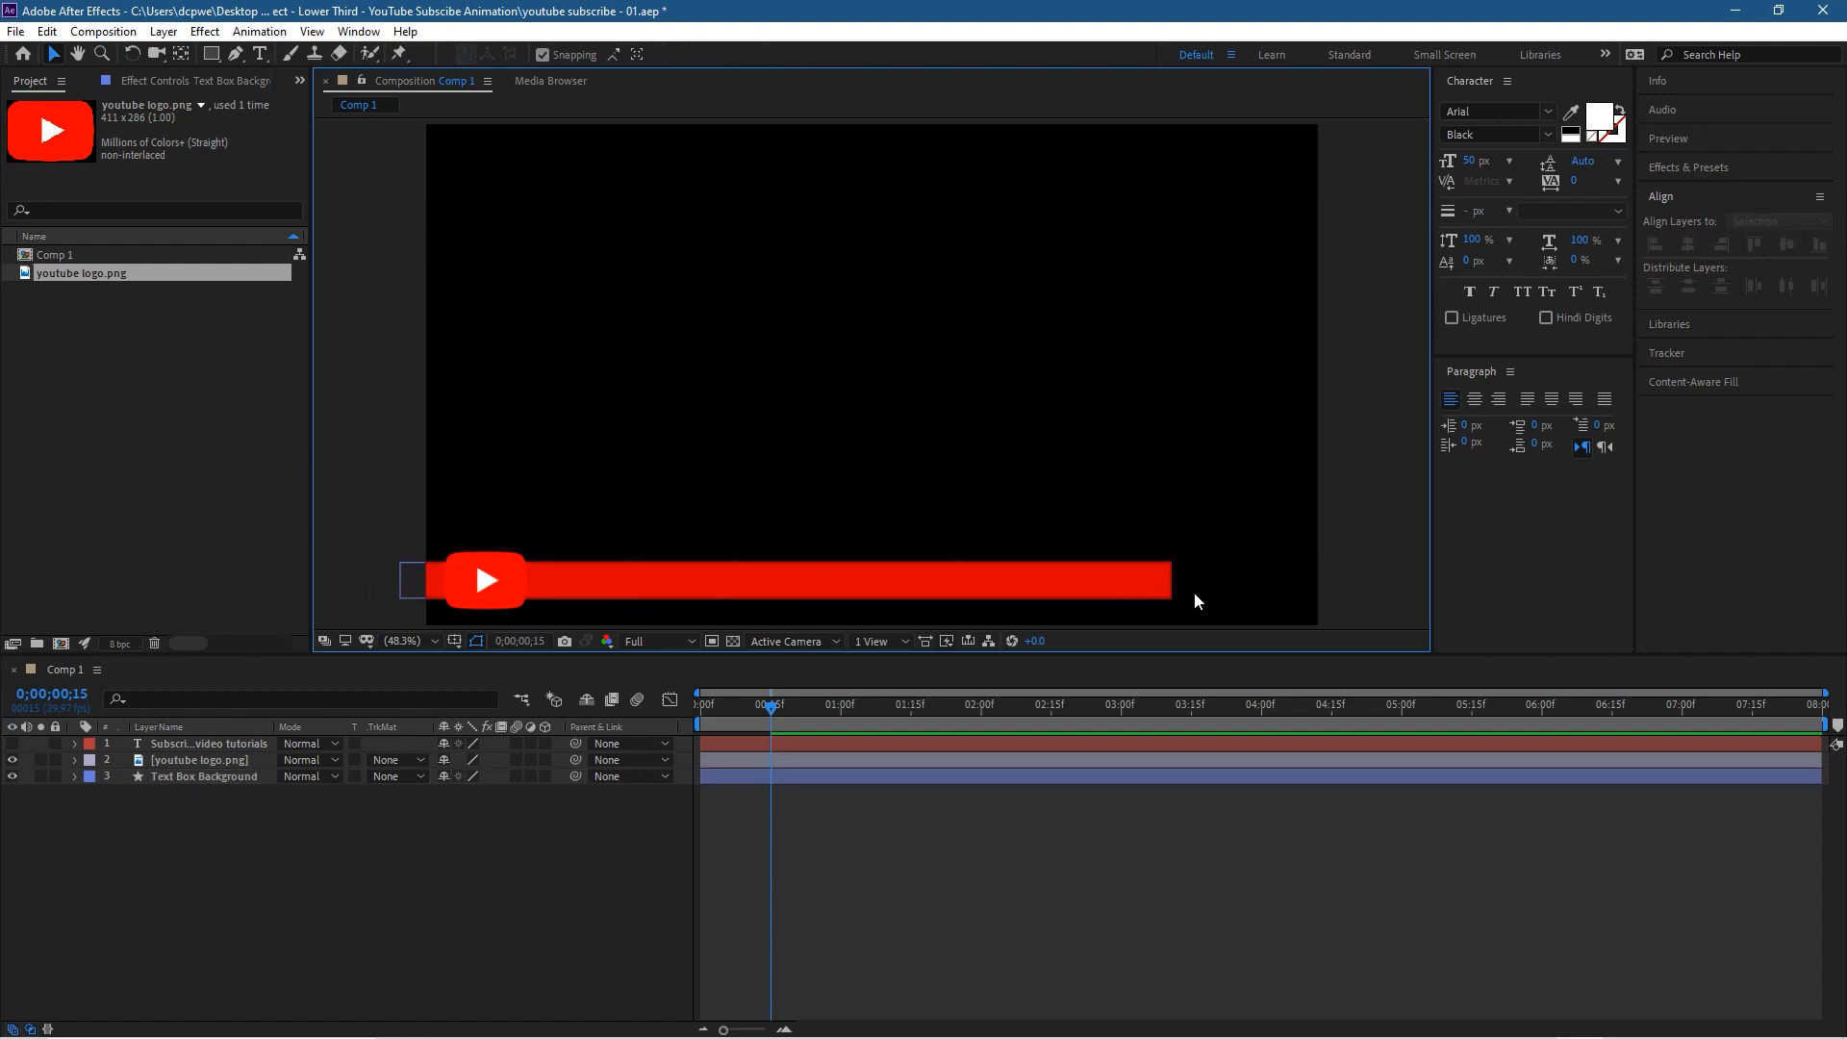
# Step: Increase the red bar's stroke width to 10 px and deselect it
pyautogui.click(702, 587)
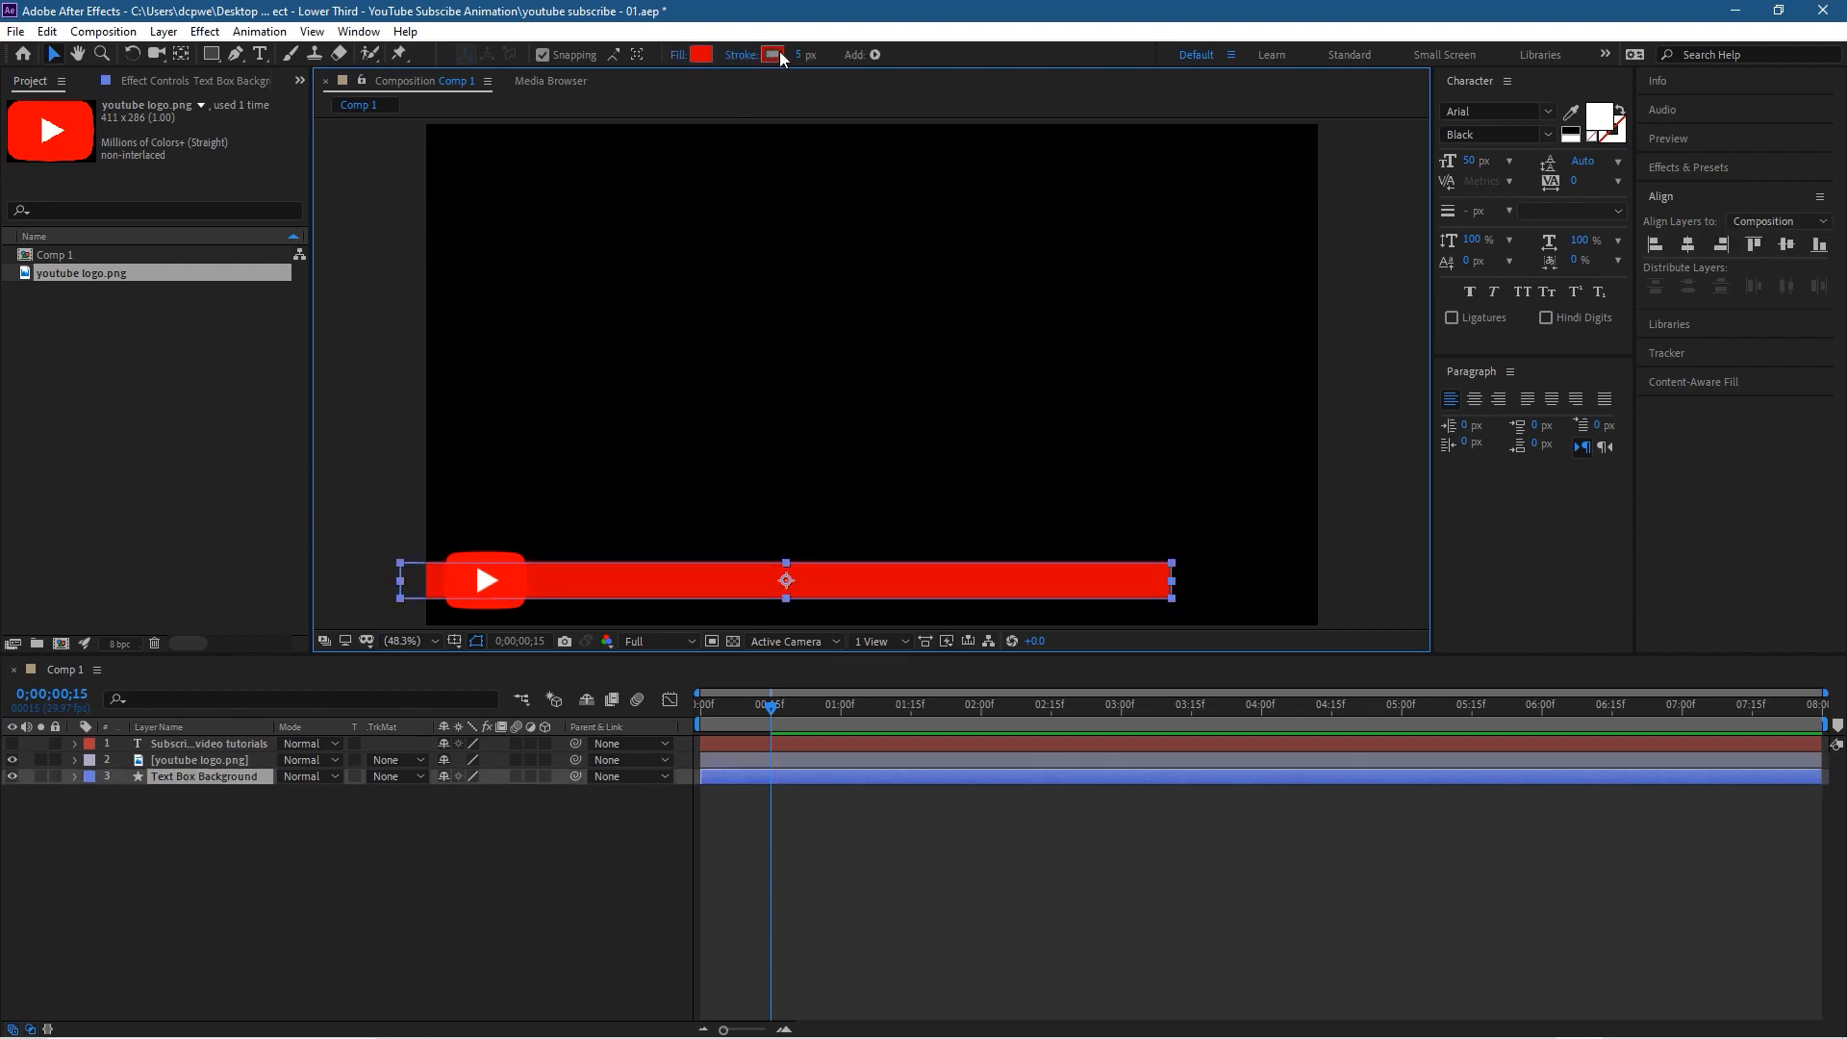
pyautogui.moveTo(796, 58); pyautogui.dragTo(802, 61)
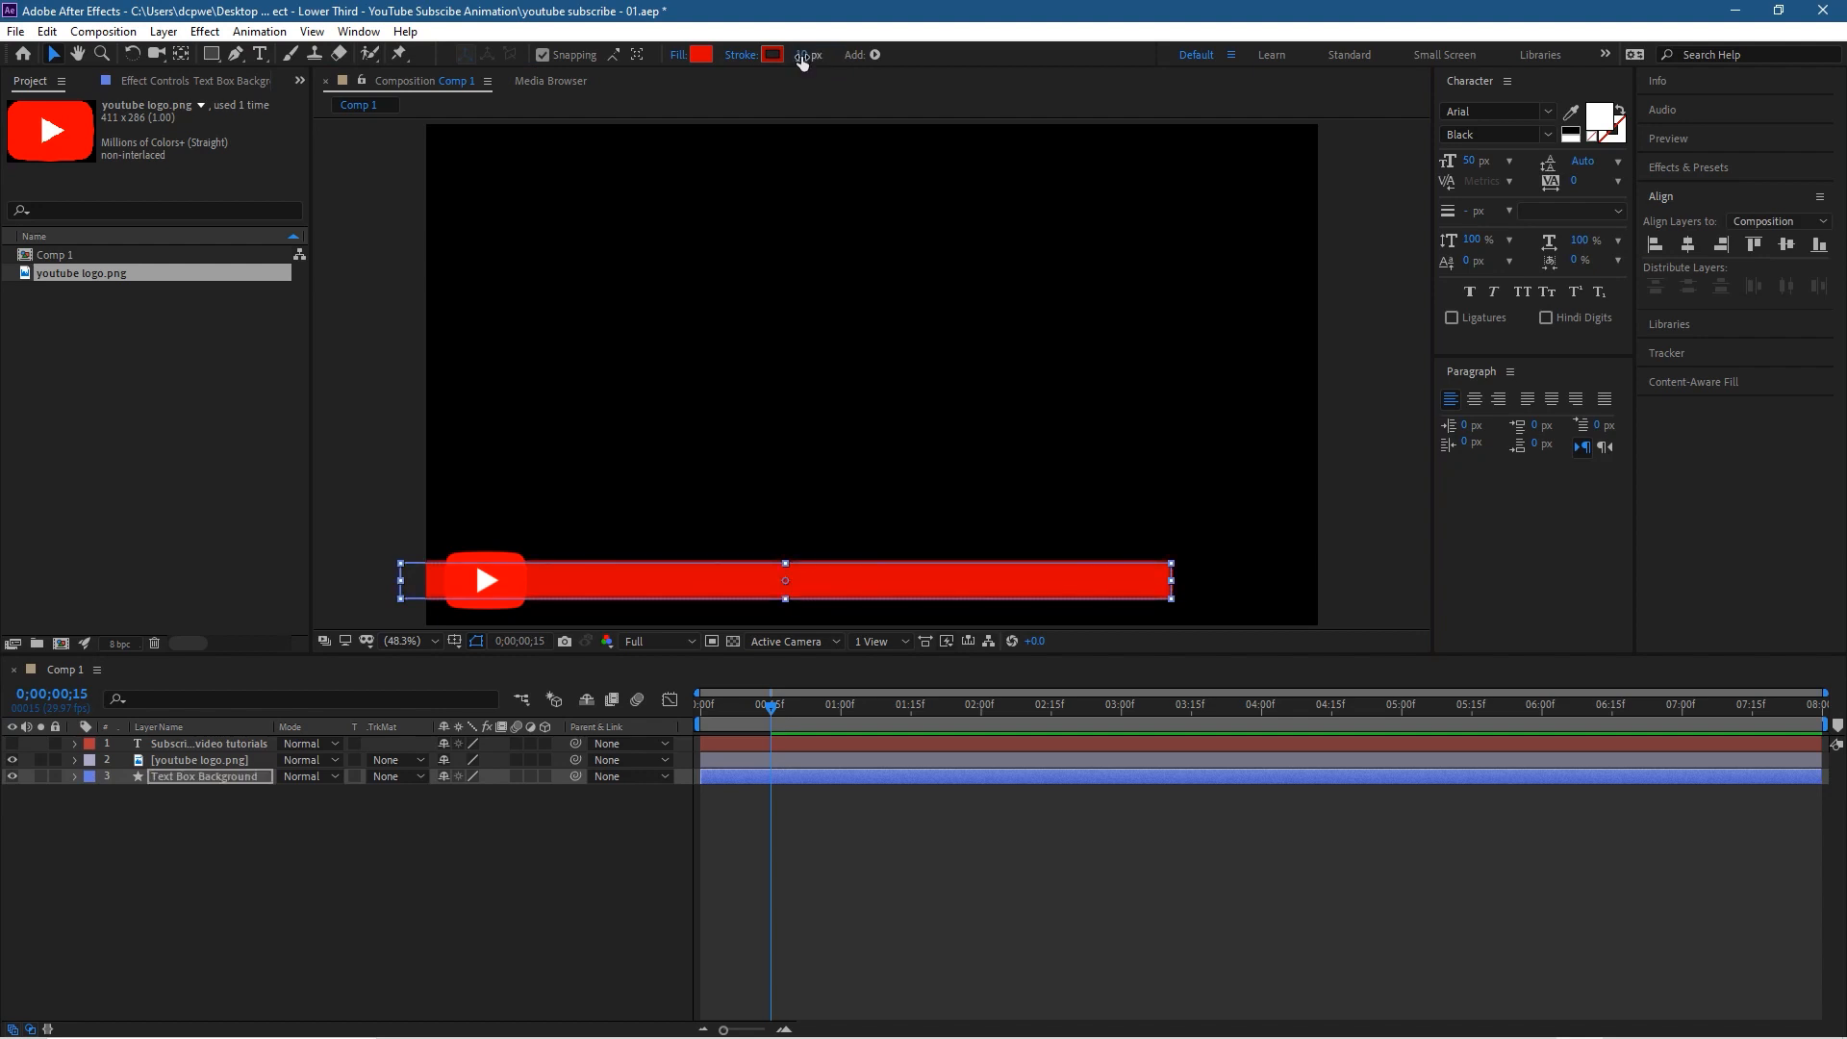
pyautogui.click(344, 437)
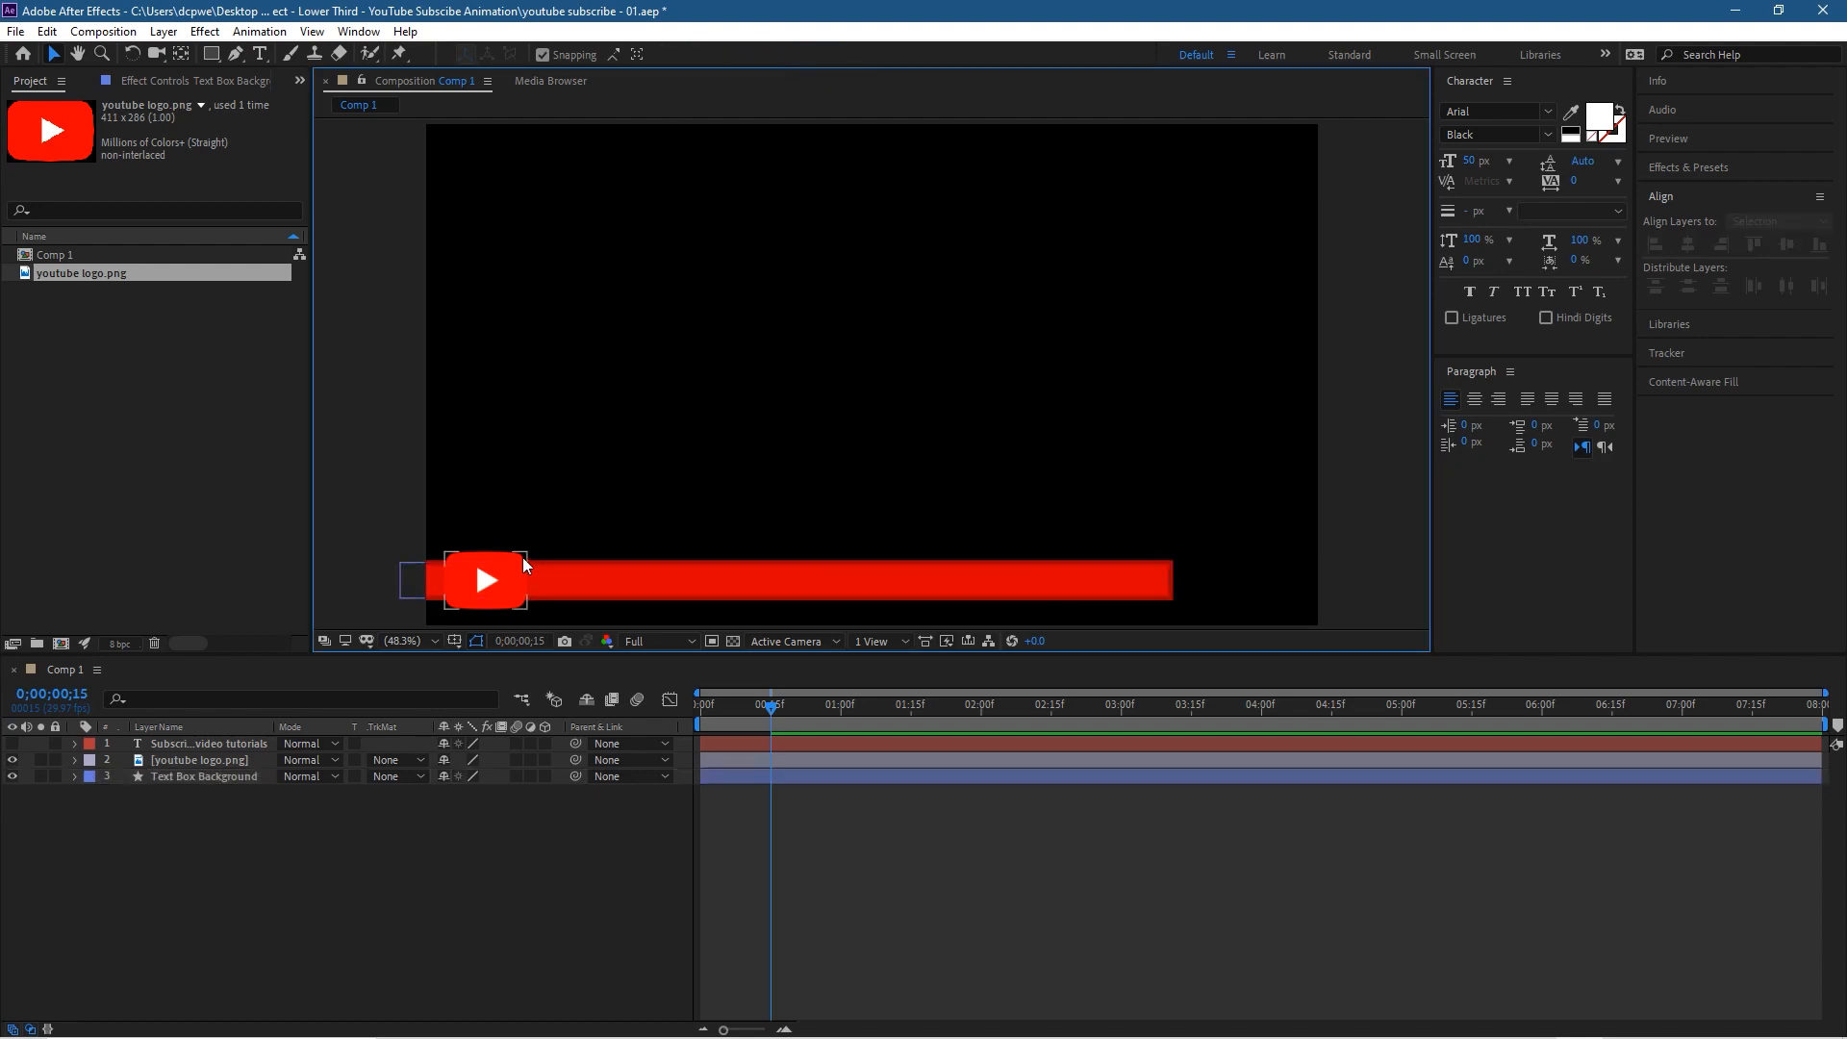
# Step: Try a brighter red, D90000, as the bar's stroke colour and deselect it to compare
pyautogui.click(627, 581)
pyautogui.click(769, 56)
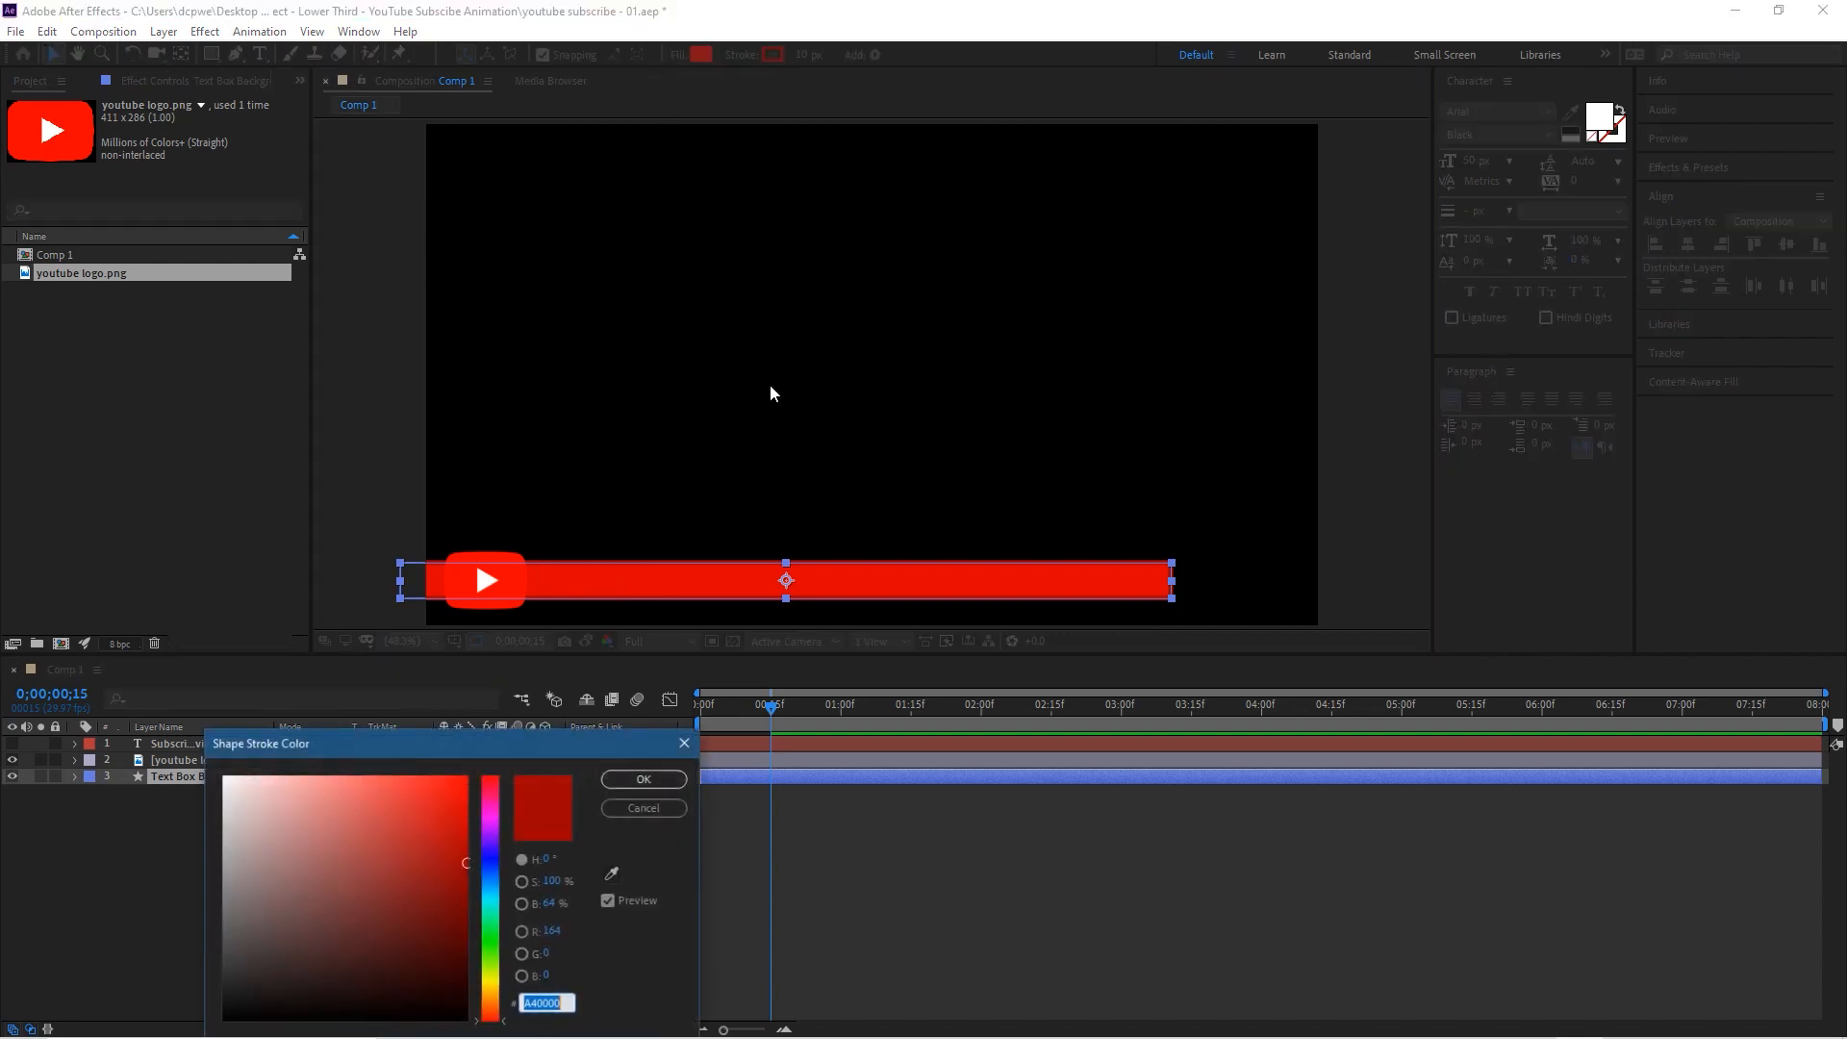
pyautogui.click(450, 850)
pyautogui.moveTo(450, 850)
pyautogui.mouseDown()
pyautogui.moveTo(358, 775)
pyautogui.moveTo(478, 791)
pyautogui.moveTo(472, 830)
pyautogui.moveTo(467, 813)
pyautogui.mouseUp()
pyautogui.click(623, 779)
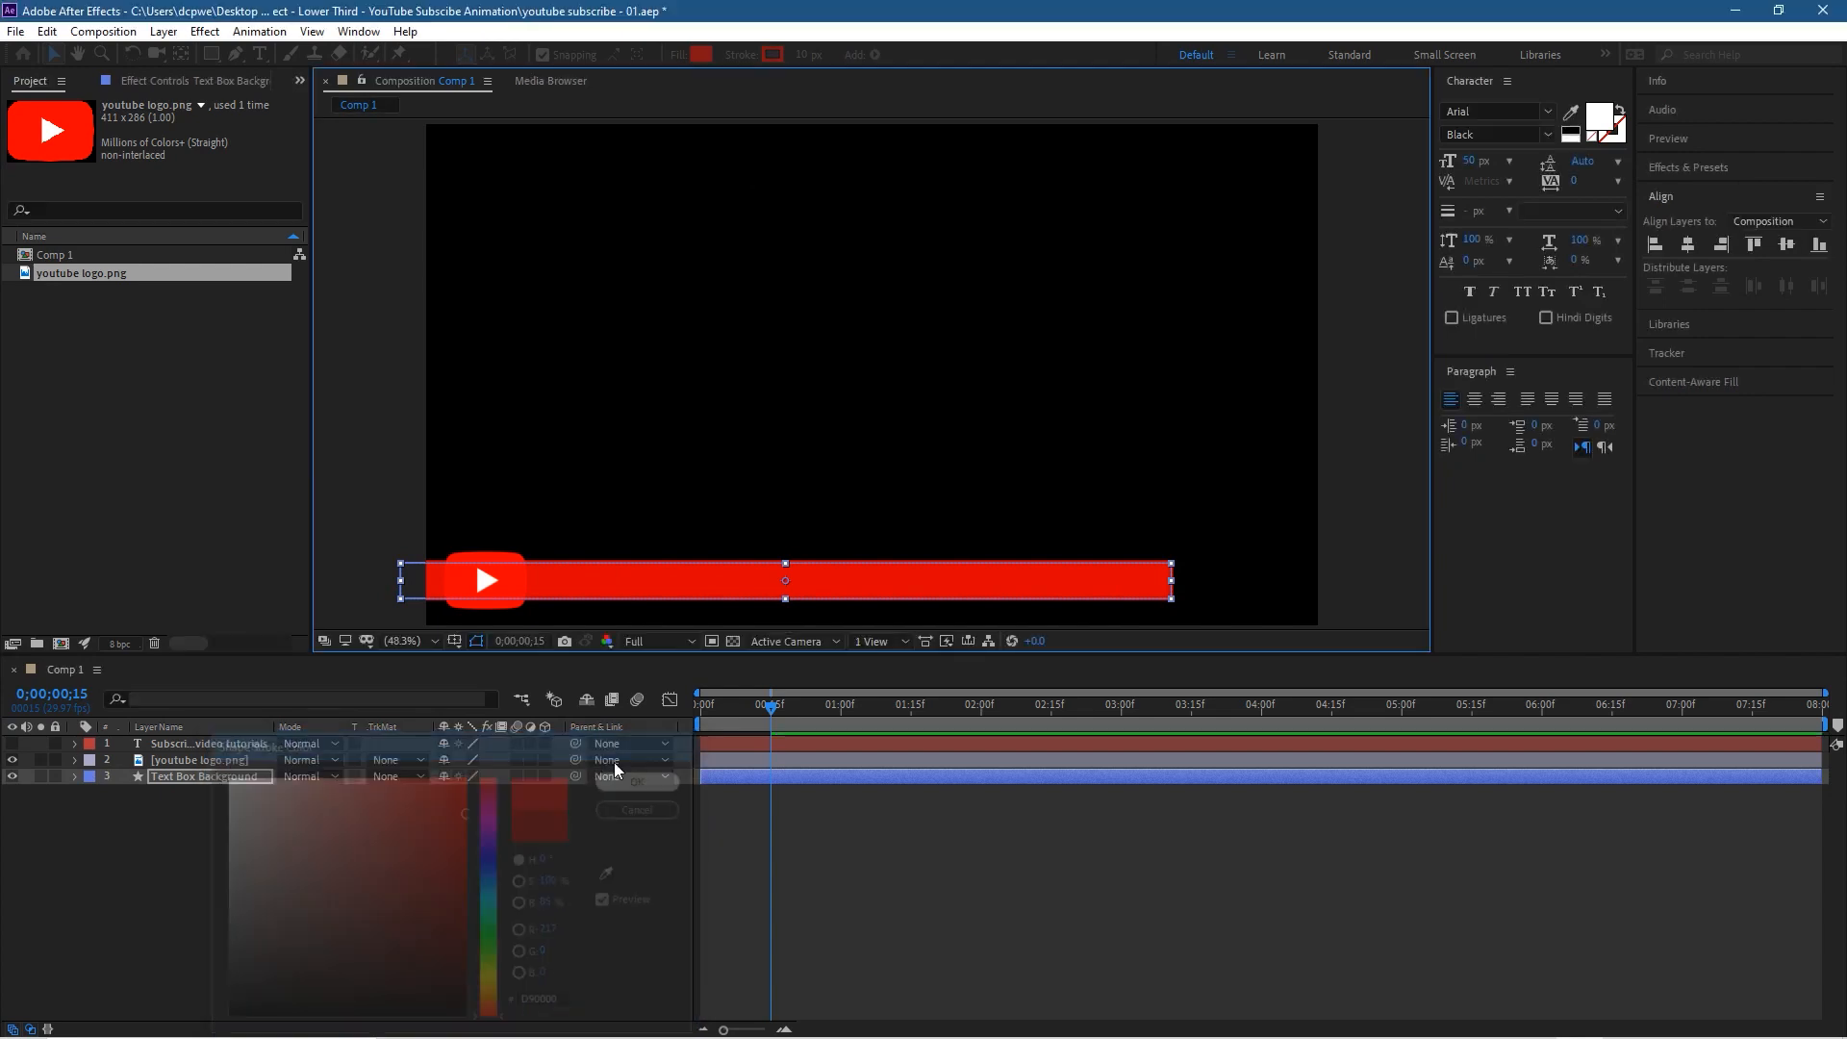
pyautogui.click(395, 449)
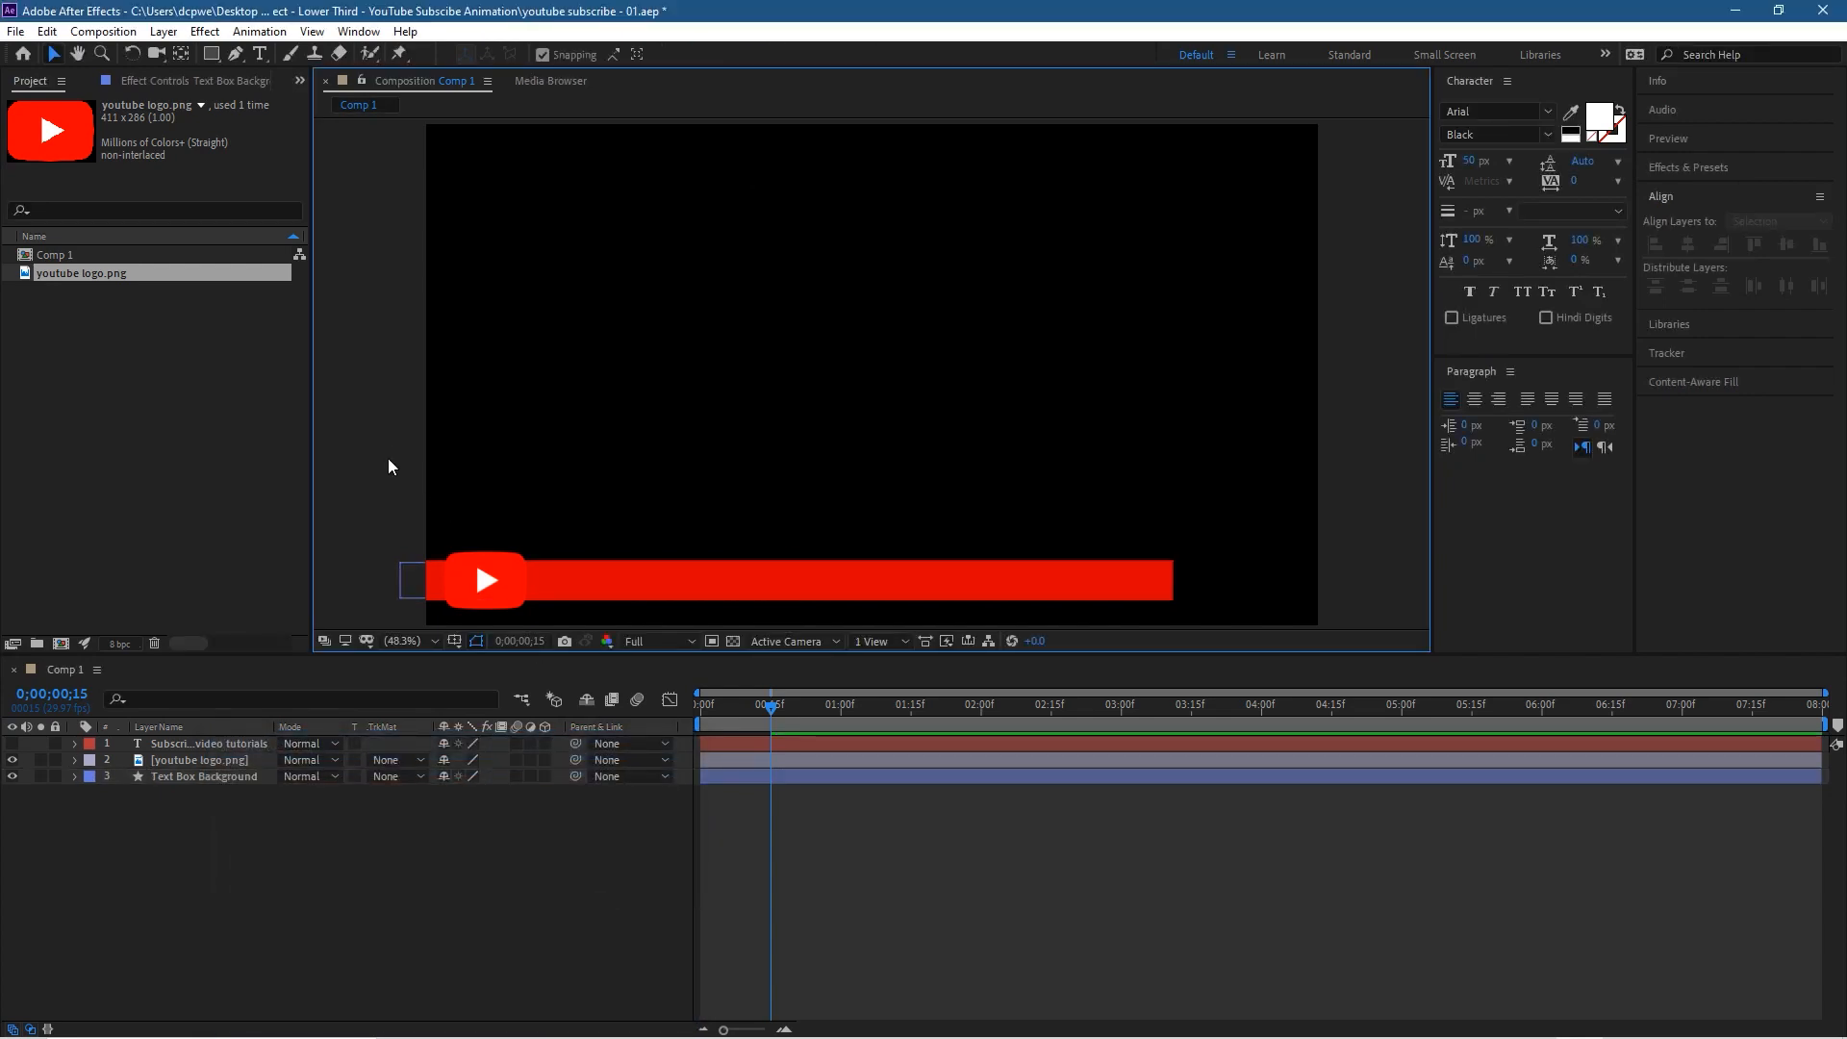
# Step: Set the red bar's stroke colour to a darker red, AF0000, and check the outline with the layer deselected
pyautogui.click(1068, 598)
pyautogui.click(770, 54)
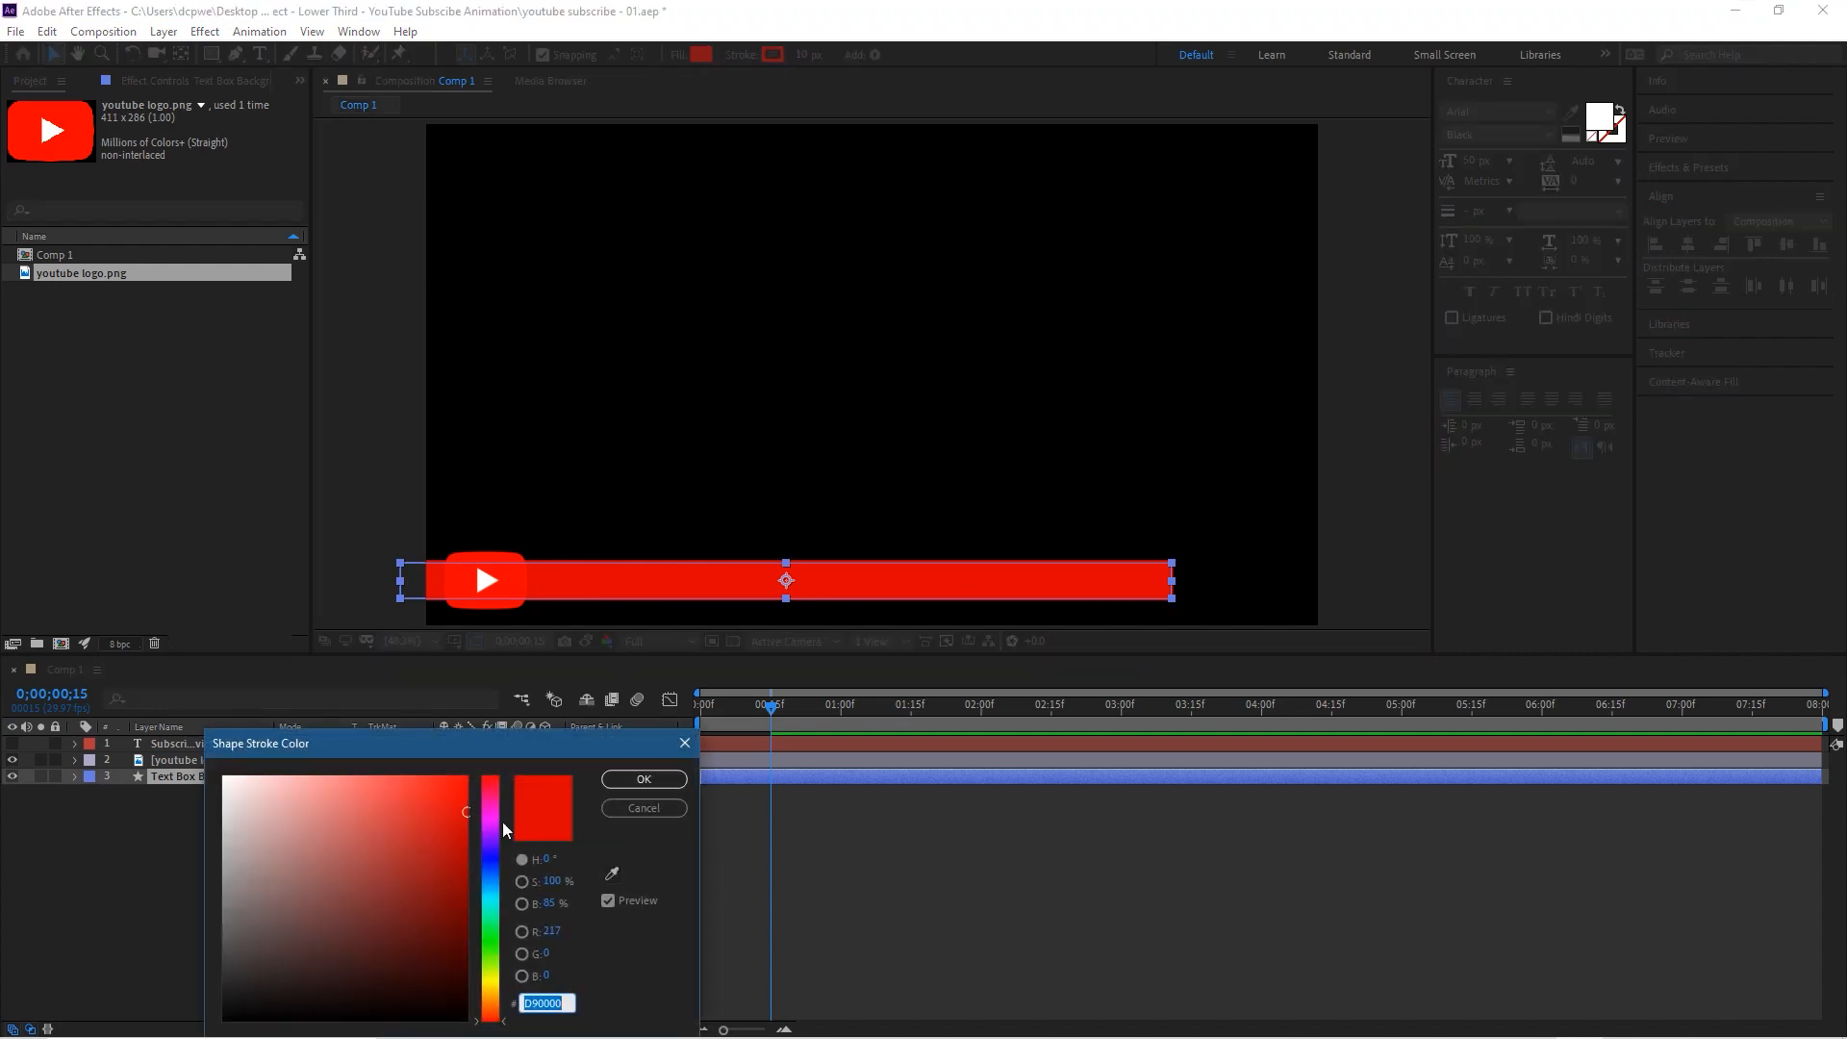
pyautogui.moveTo(452, 818)
pyautogui.mouseDown()
pyautogui.moveTo(395, 769)
pyautogui.moveTo(459, 761)
pyautogui.moveTo(478, 886)
pyautogui.moveTo(474, 852)
pyautogui.mouseUp()
pyautogui.click(645, 778)
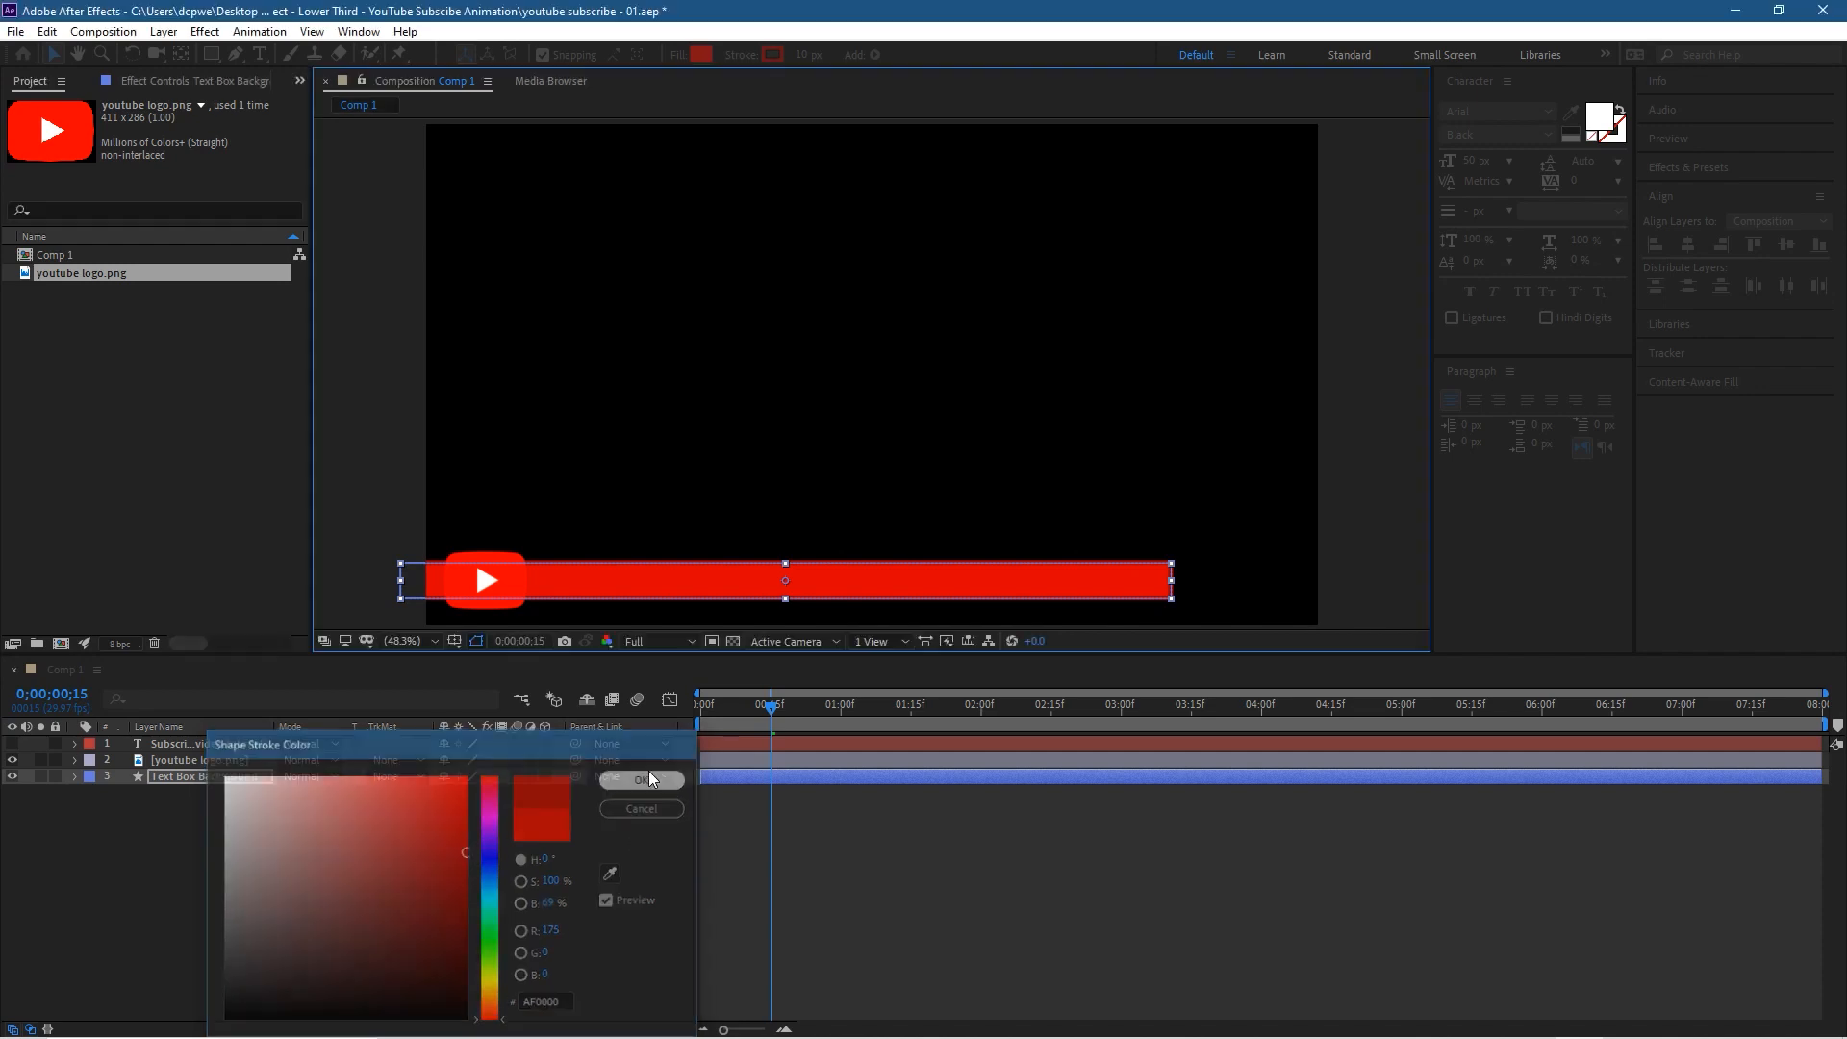
pyautogui.click(356, 443)
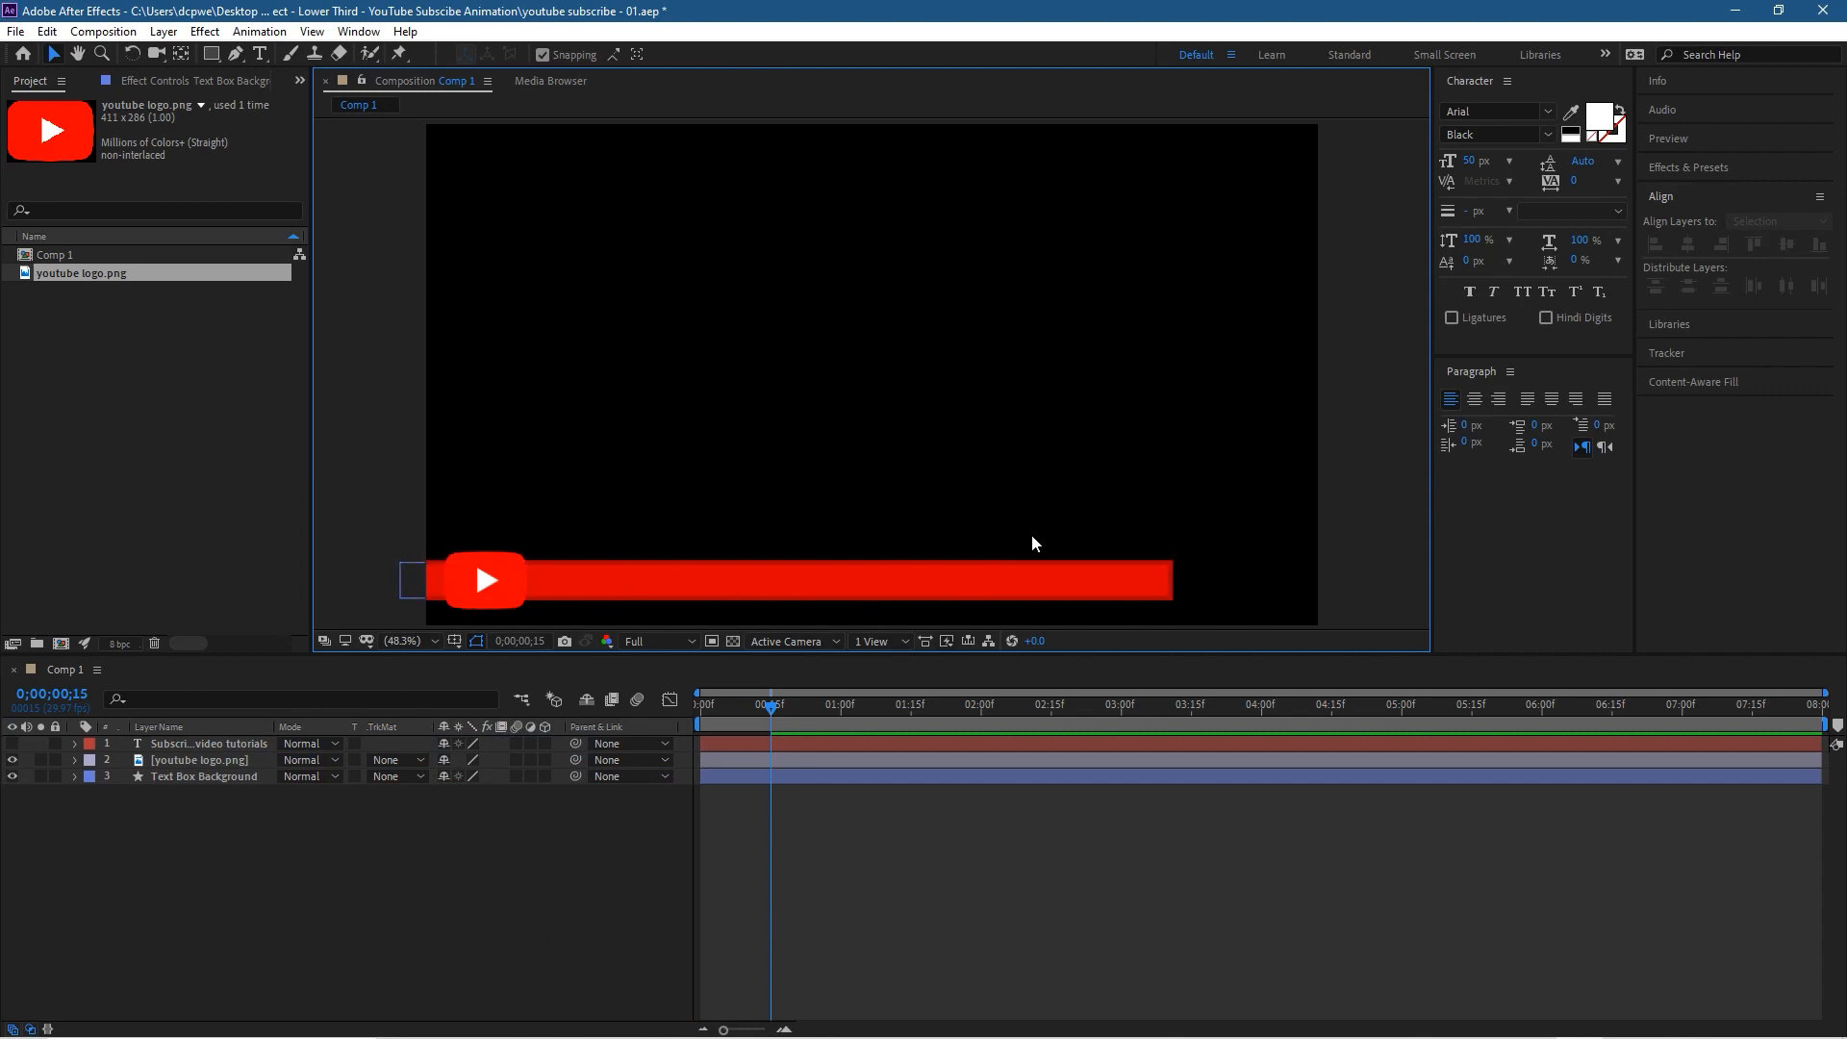
pyautogui.click(767, 575)
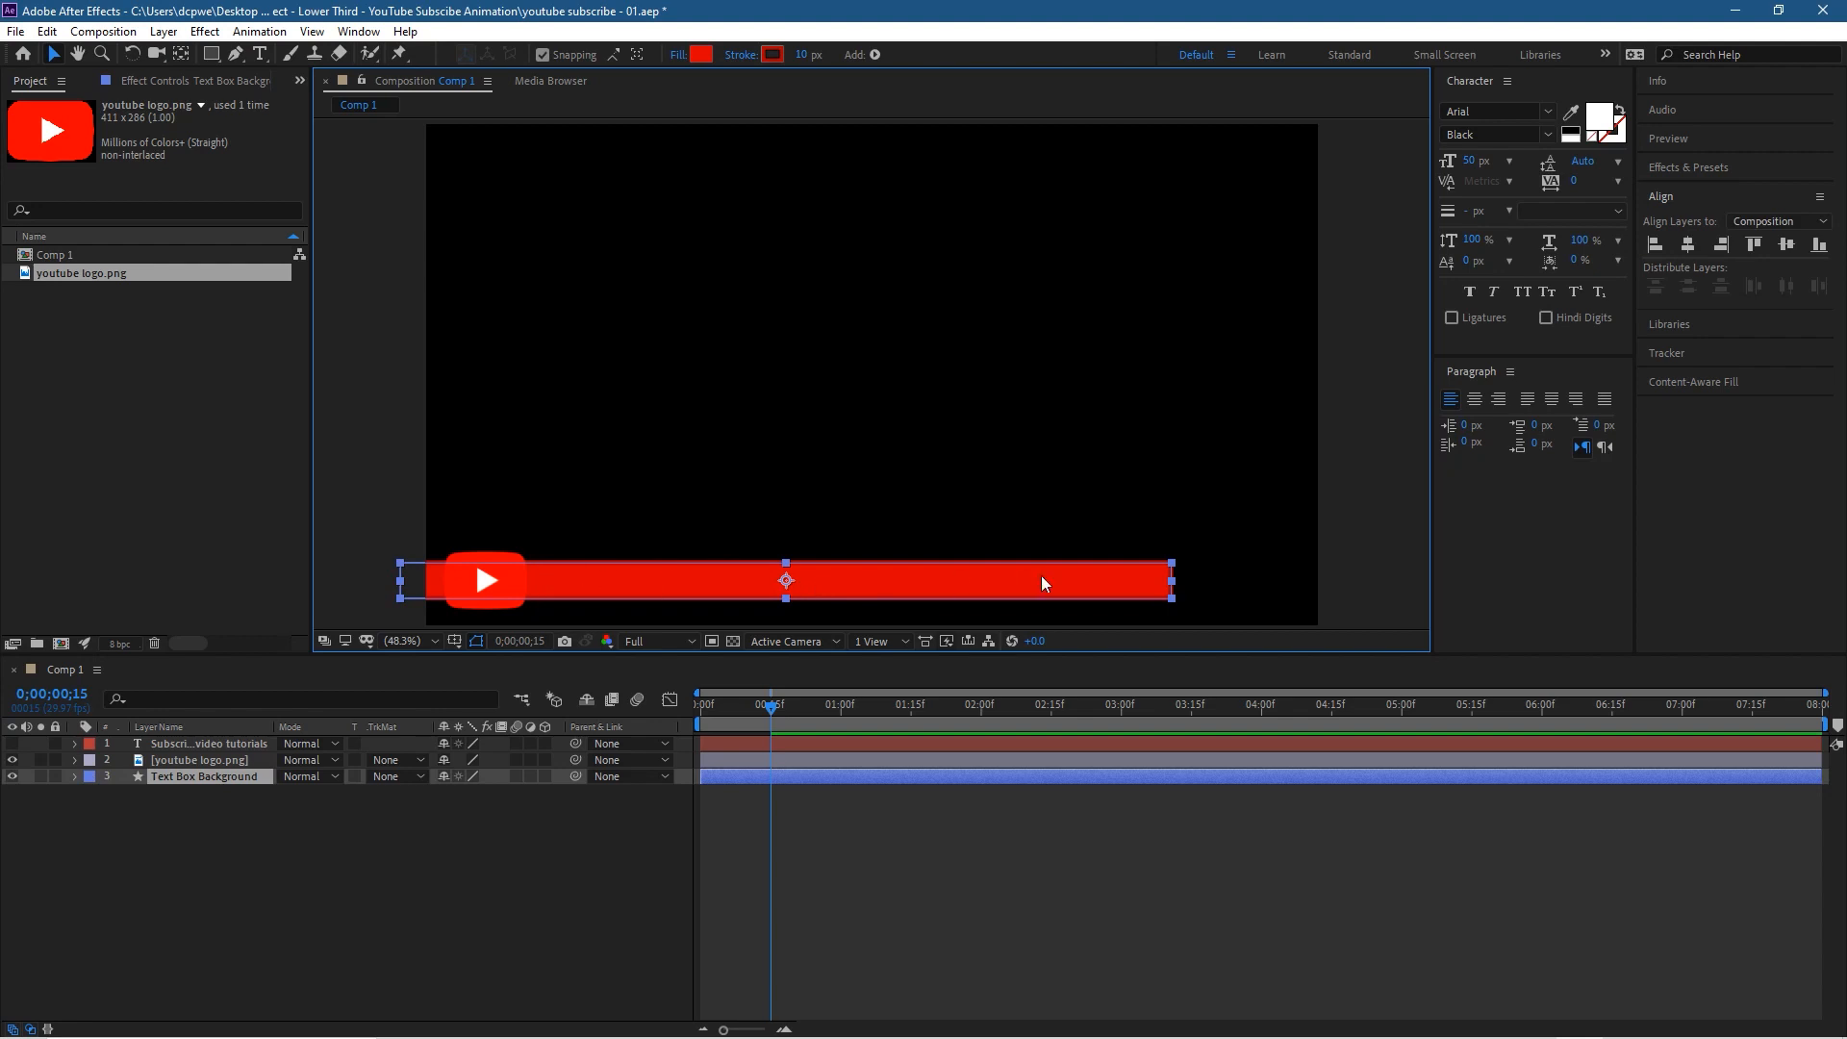
pyautogui.click(337, 498)
# Step: Expand the Text Box Background's Transform properties, go to 0;00;01;00 and move its anchor point just beyond the bar's left end
pyautogui.click(685, 582)
pyautogui.click(75, 777)
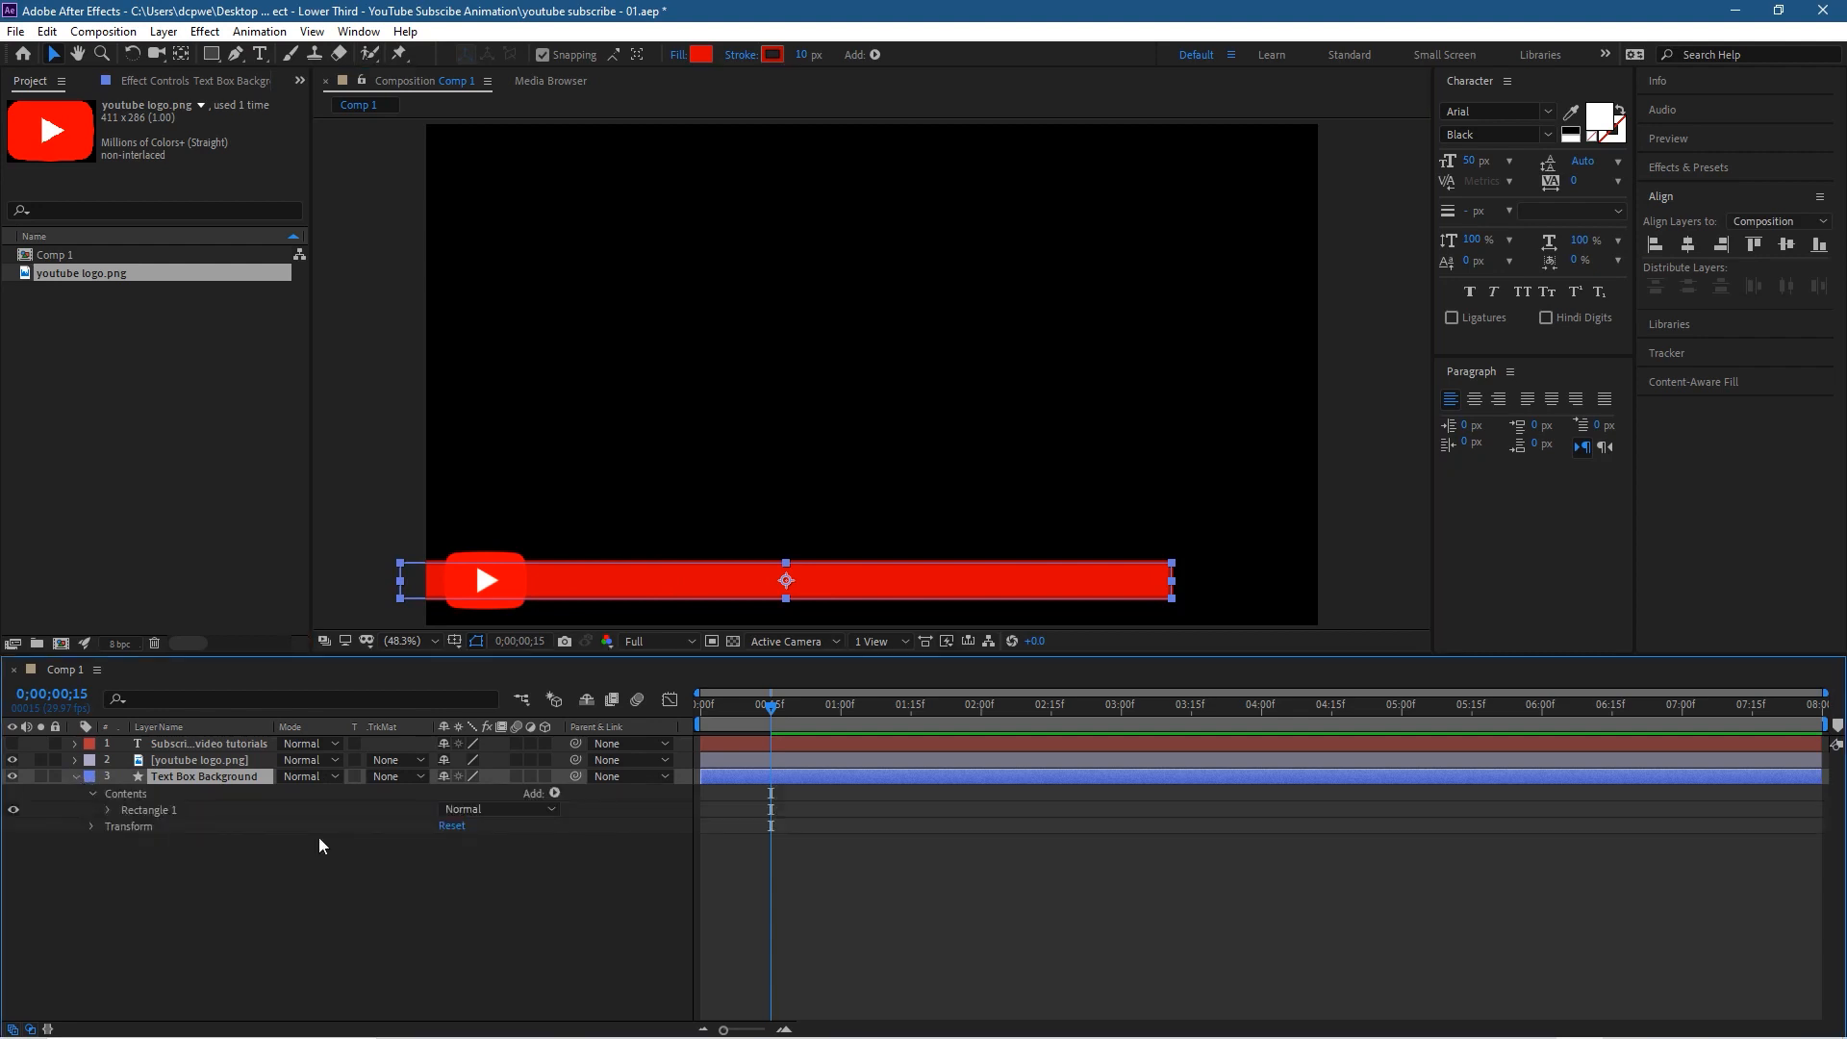
pyautogui.click(93, 827)
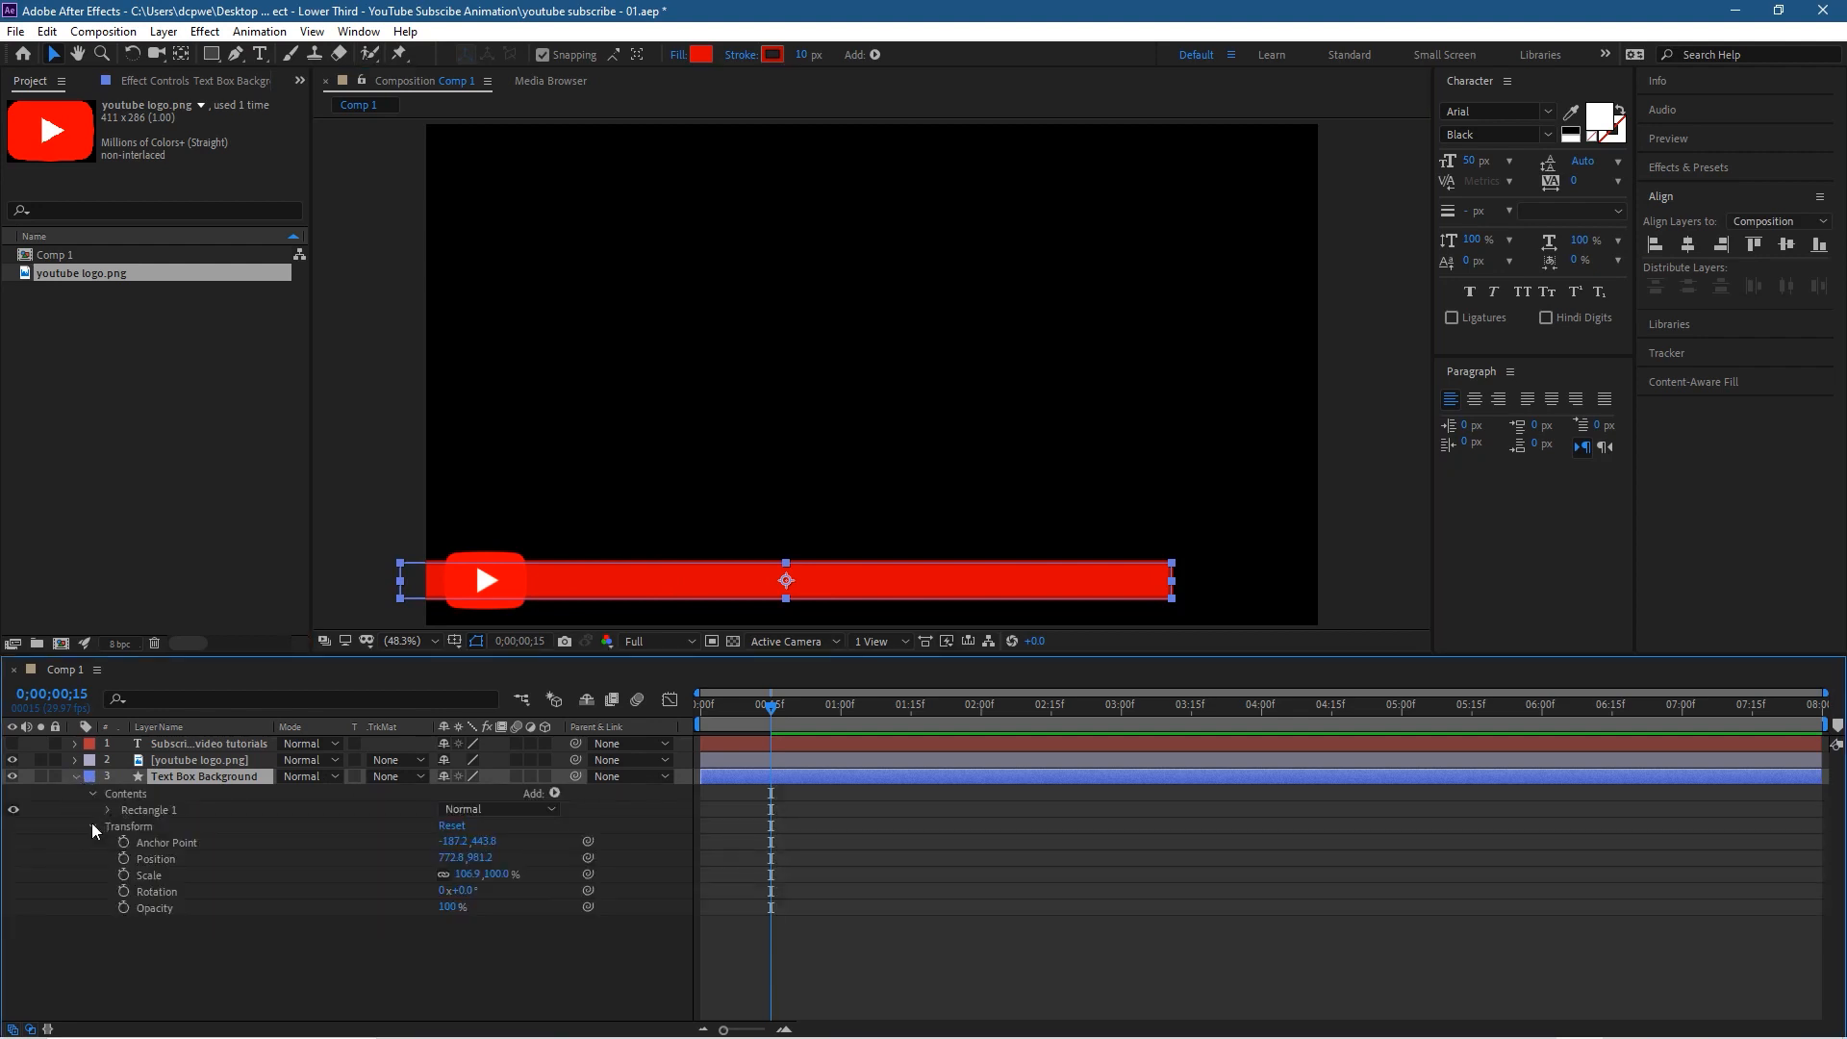
pyautogui.click(158, 876)
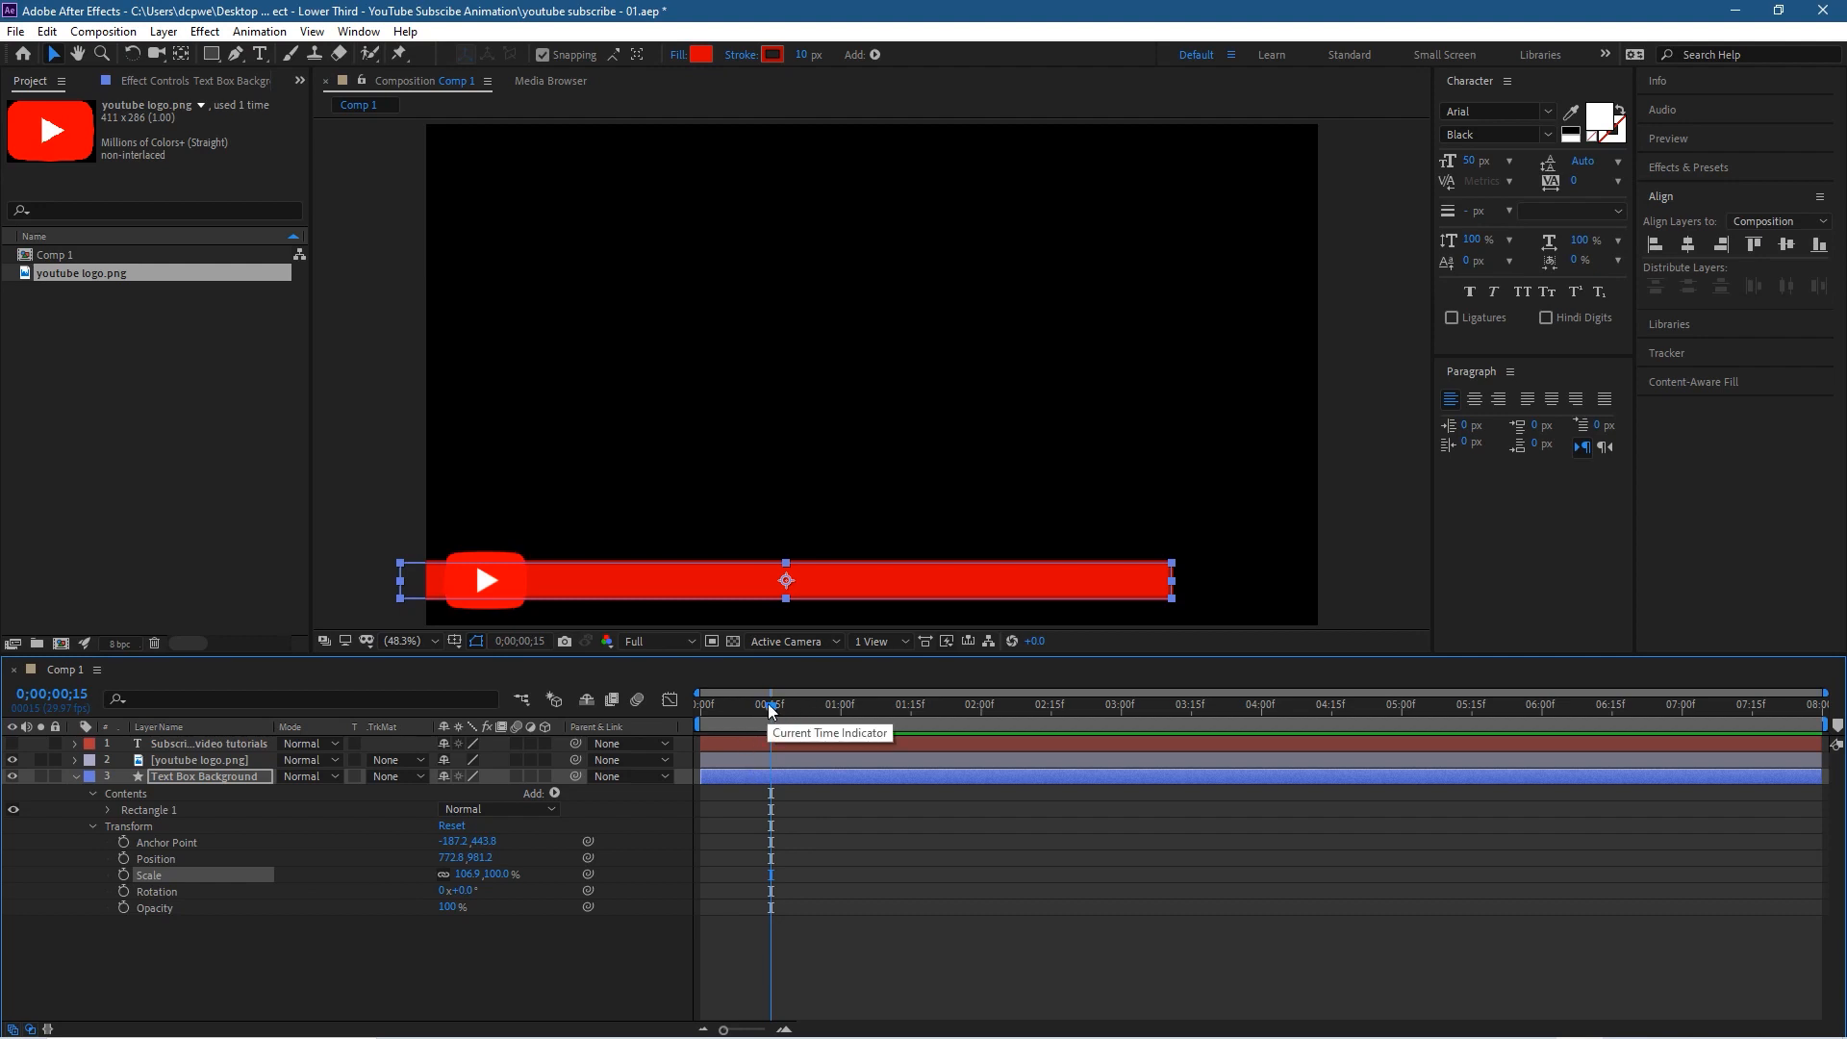
pyautogui.moveTo(769, 717); pyautogui.dragTo(841, 719)
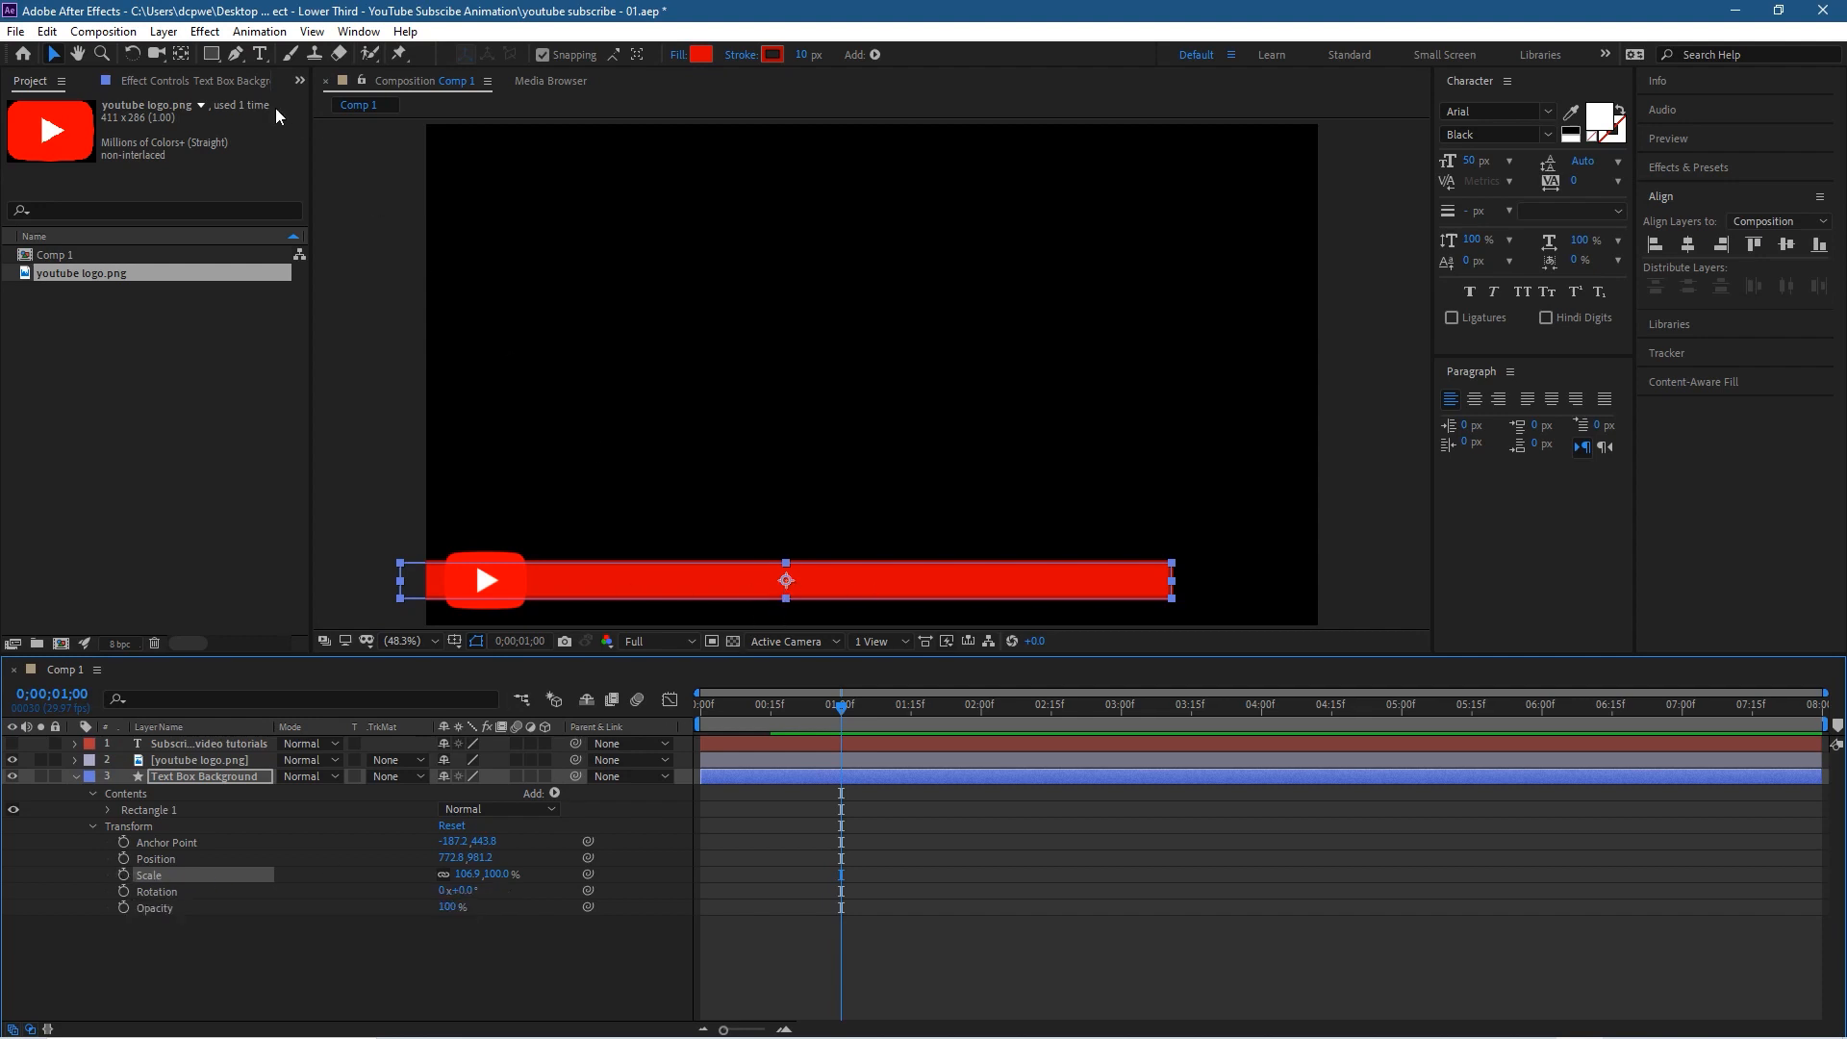
pyautogui.click(182, 55)
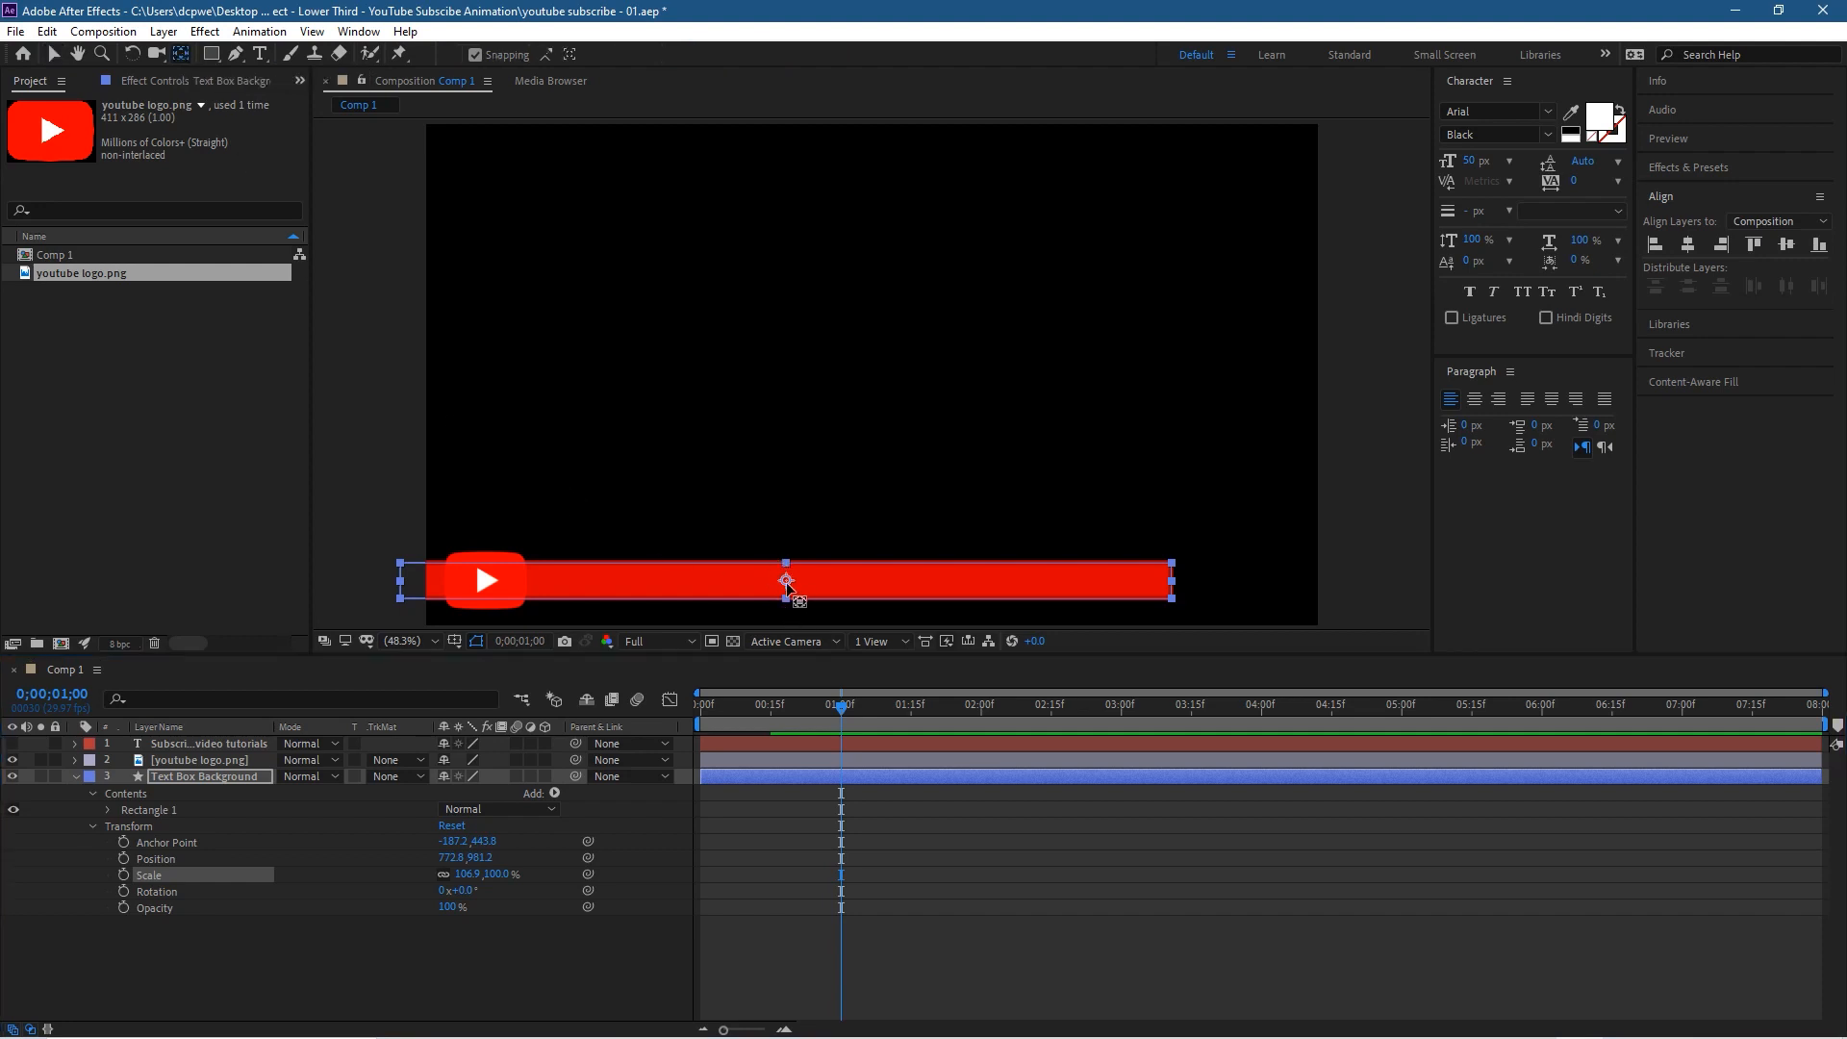
pyautogui.moveTo(786, 582); pyautogui.dragTo(355, 583)
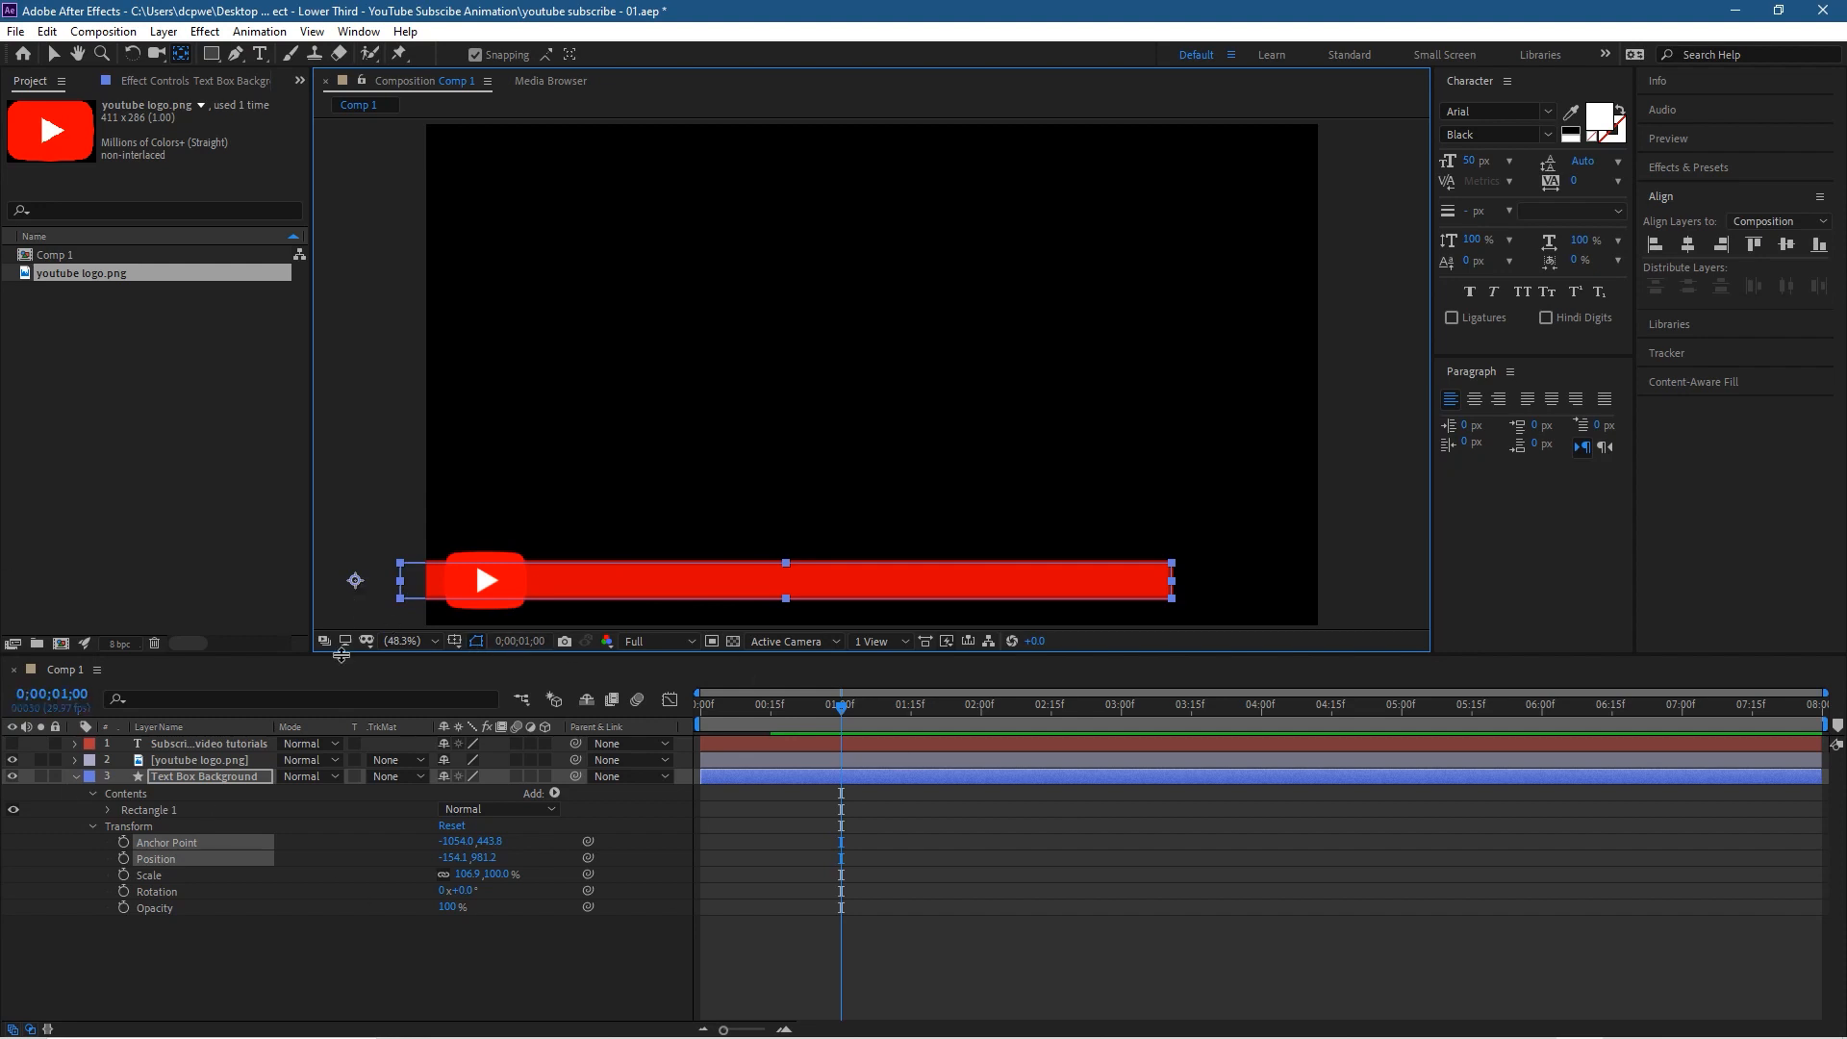
# Step: Keyframe the bar's Scale at 0;00;01;00 with unlinked dimensions, set its horizontal Scale to 0% at 0;00;00;15 and scrub through the growth
pyautogui.click(154, 874)
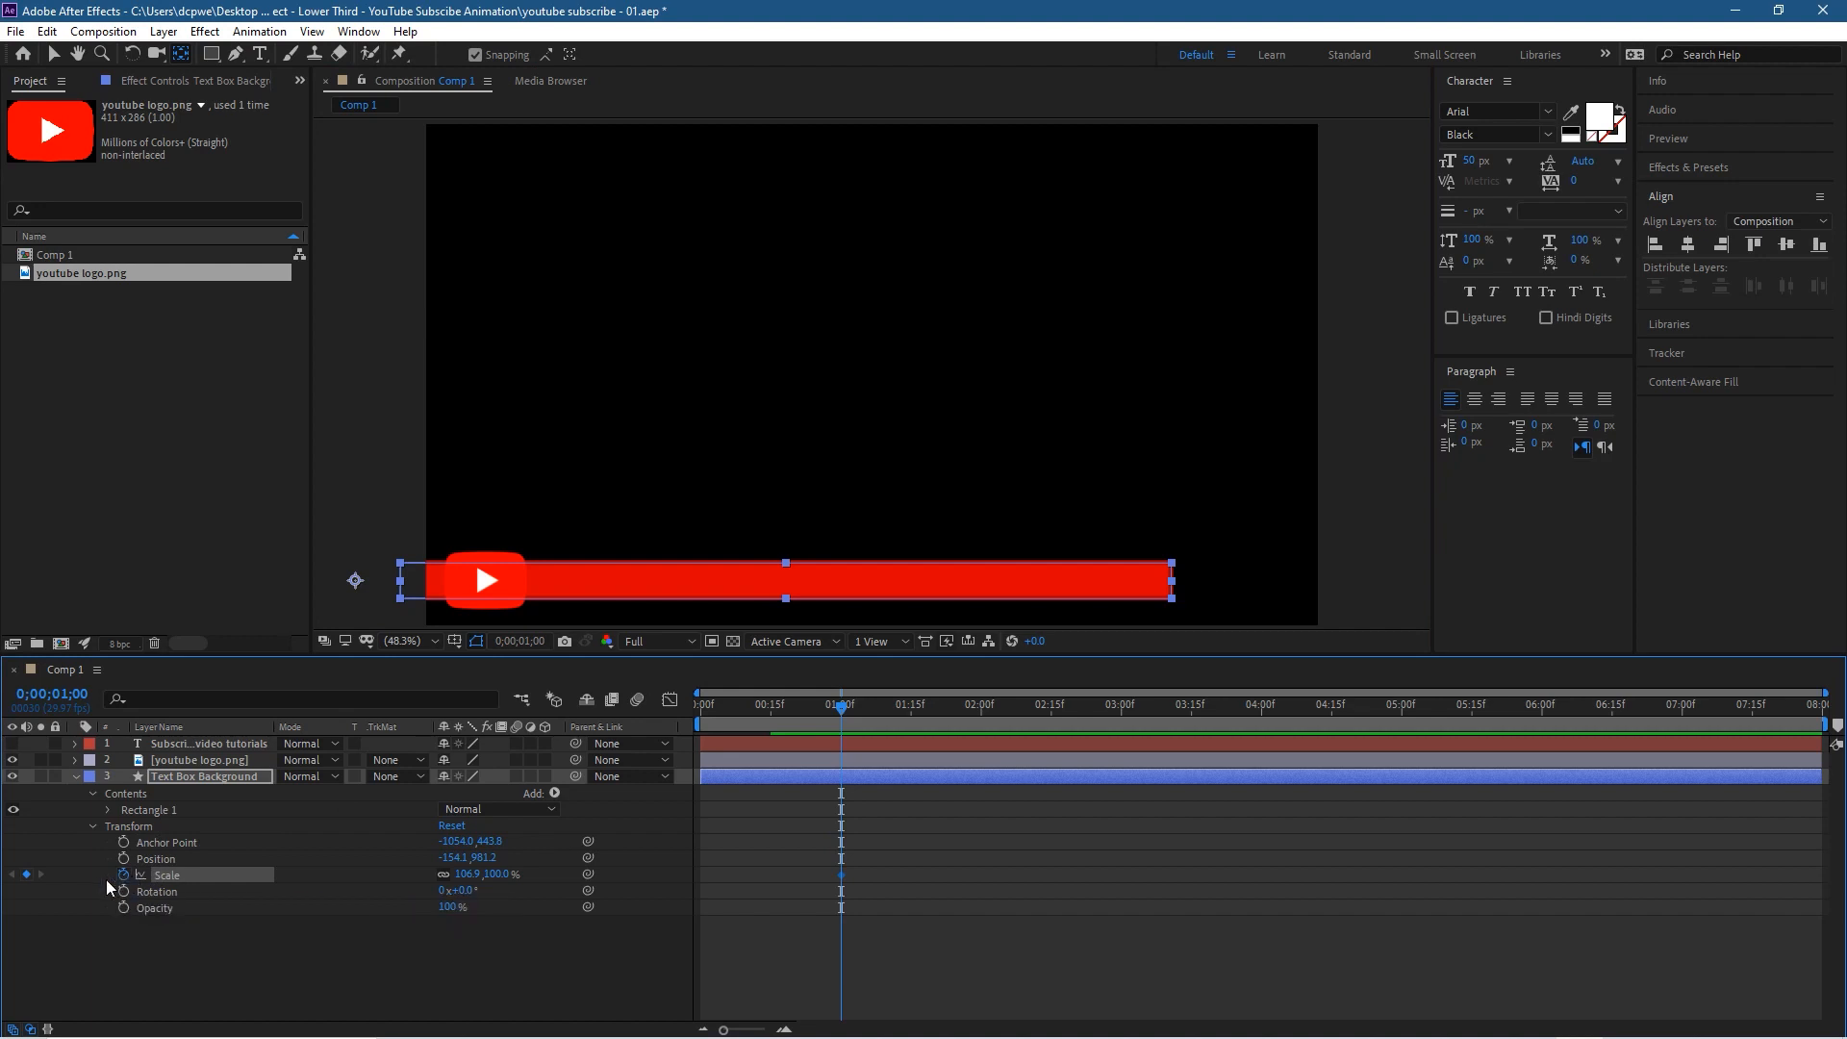
pyautogui.click(469, 875)
pyautogui.moveTo(841, 707); pyautogui.dragTo(768, 712)
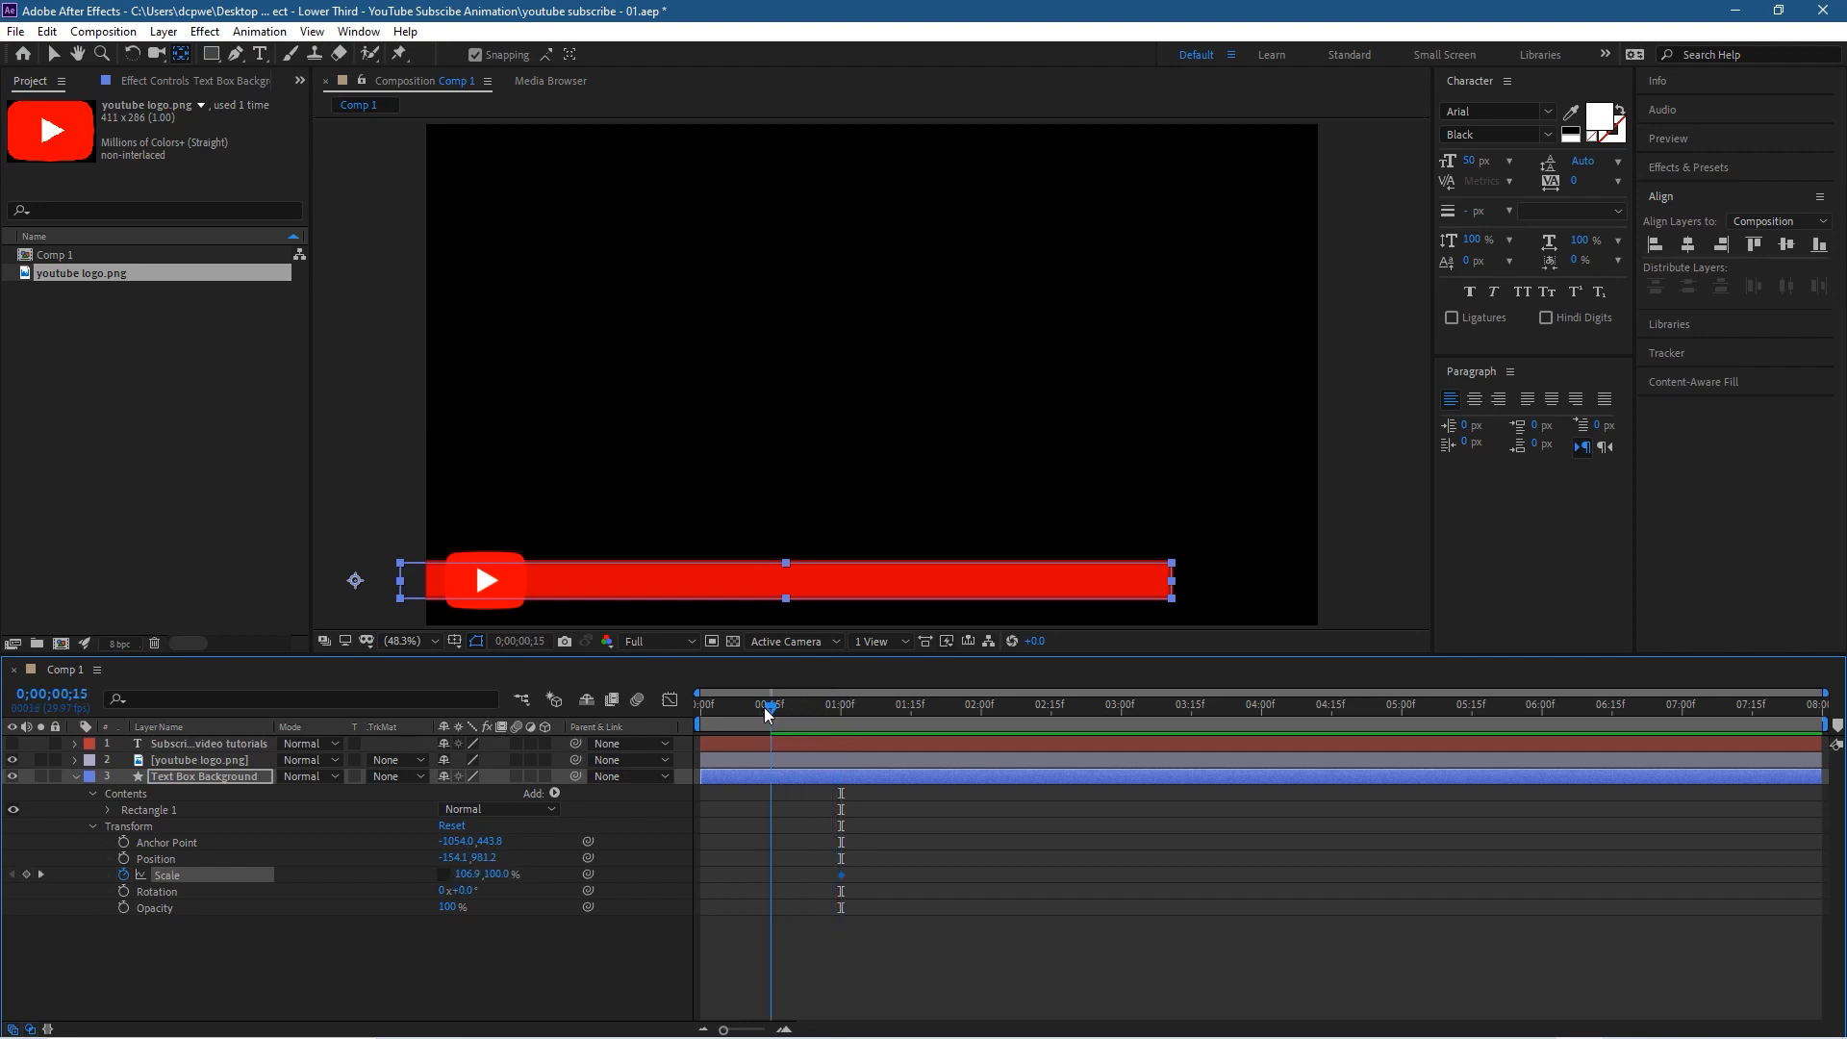
pyautogui.moveTo(464, 877)
pyautogui.mouseDown()
pyautogui.moveTo(385, 878)
pyautogui.moveTo(448, 880)
pyautogui.mouseUp()
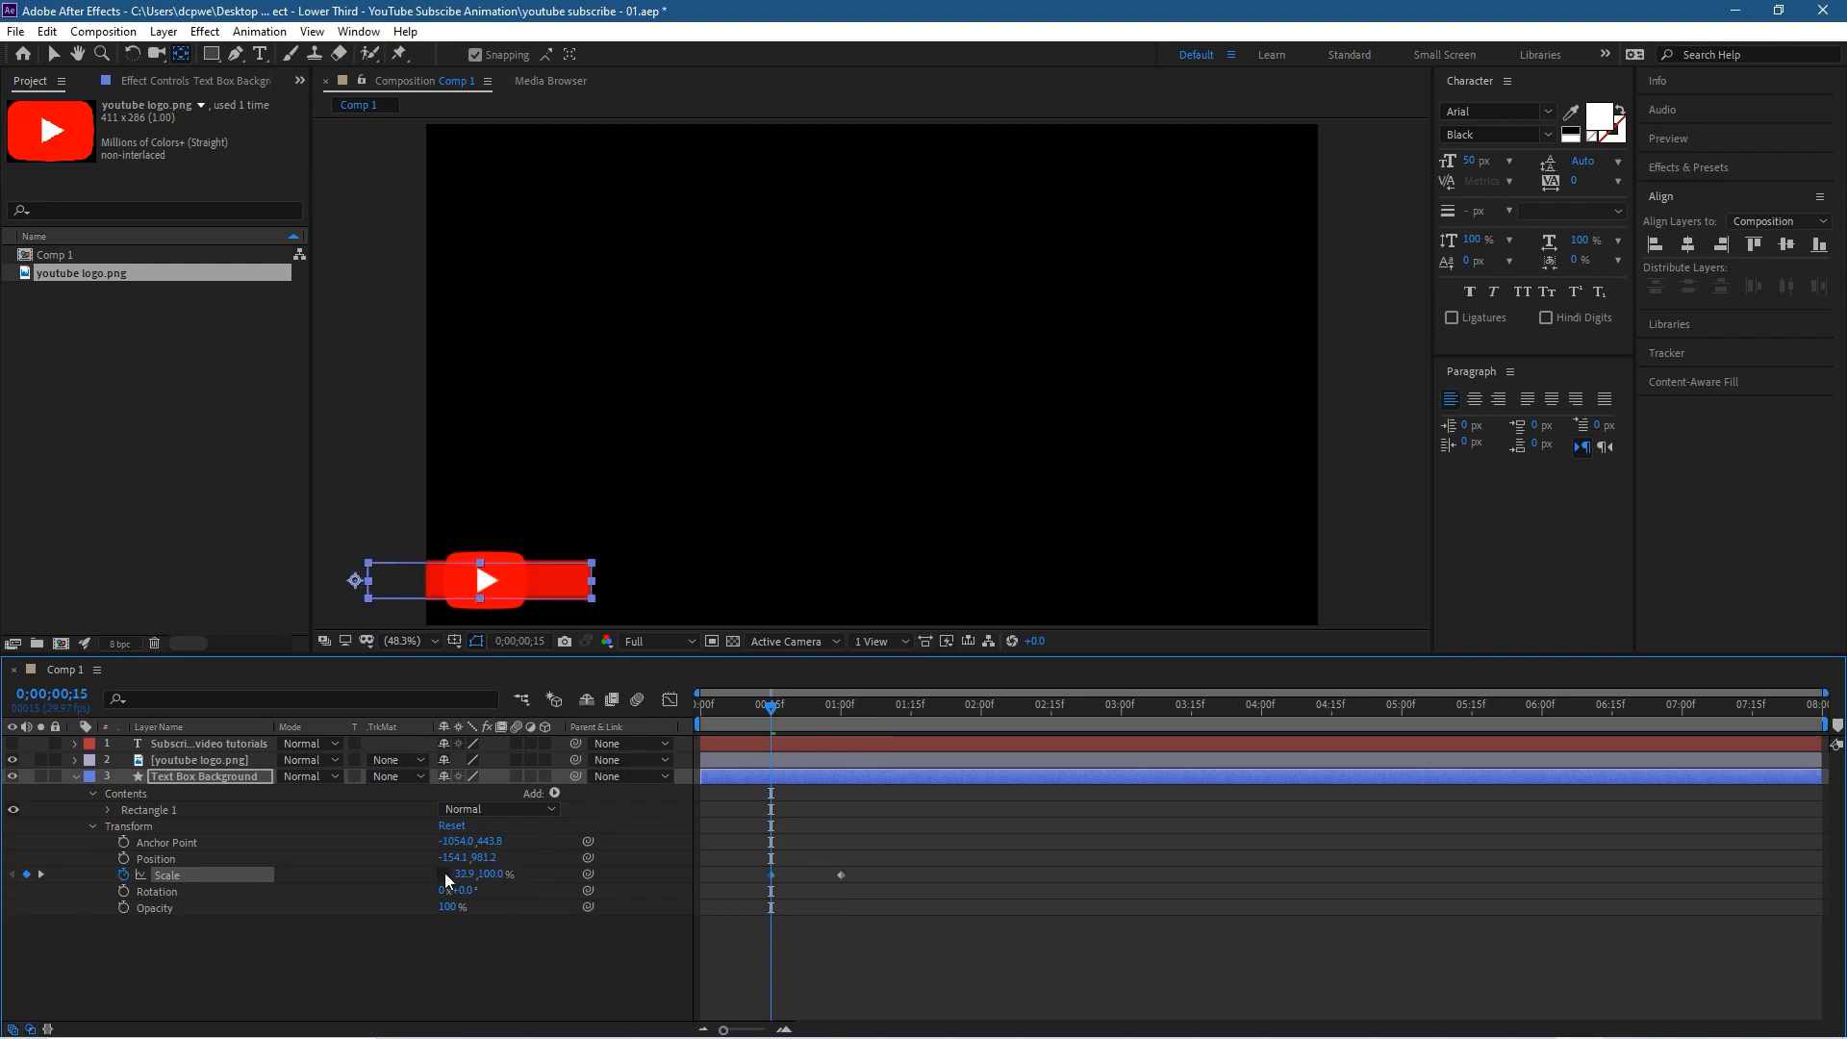
pyautogui.click(464, 874)
pyautogui.write('0')
pyautogui.press('Return')
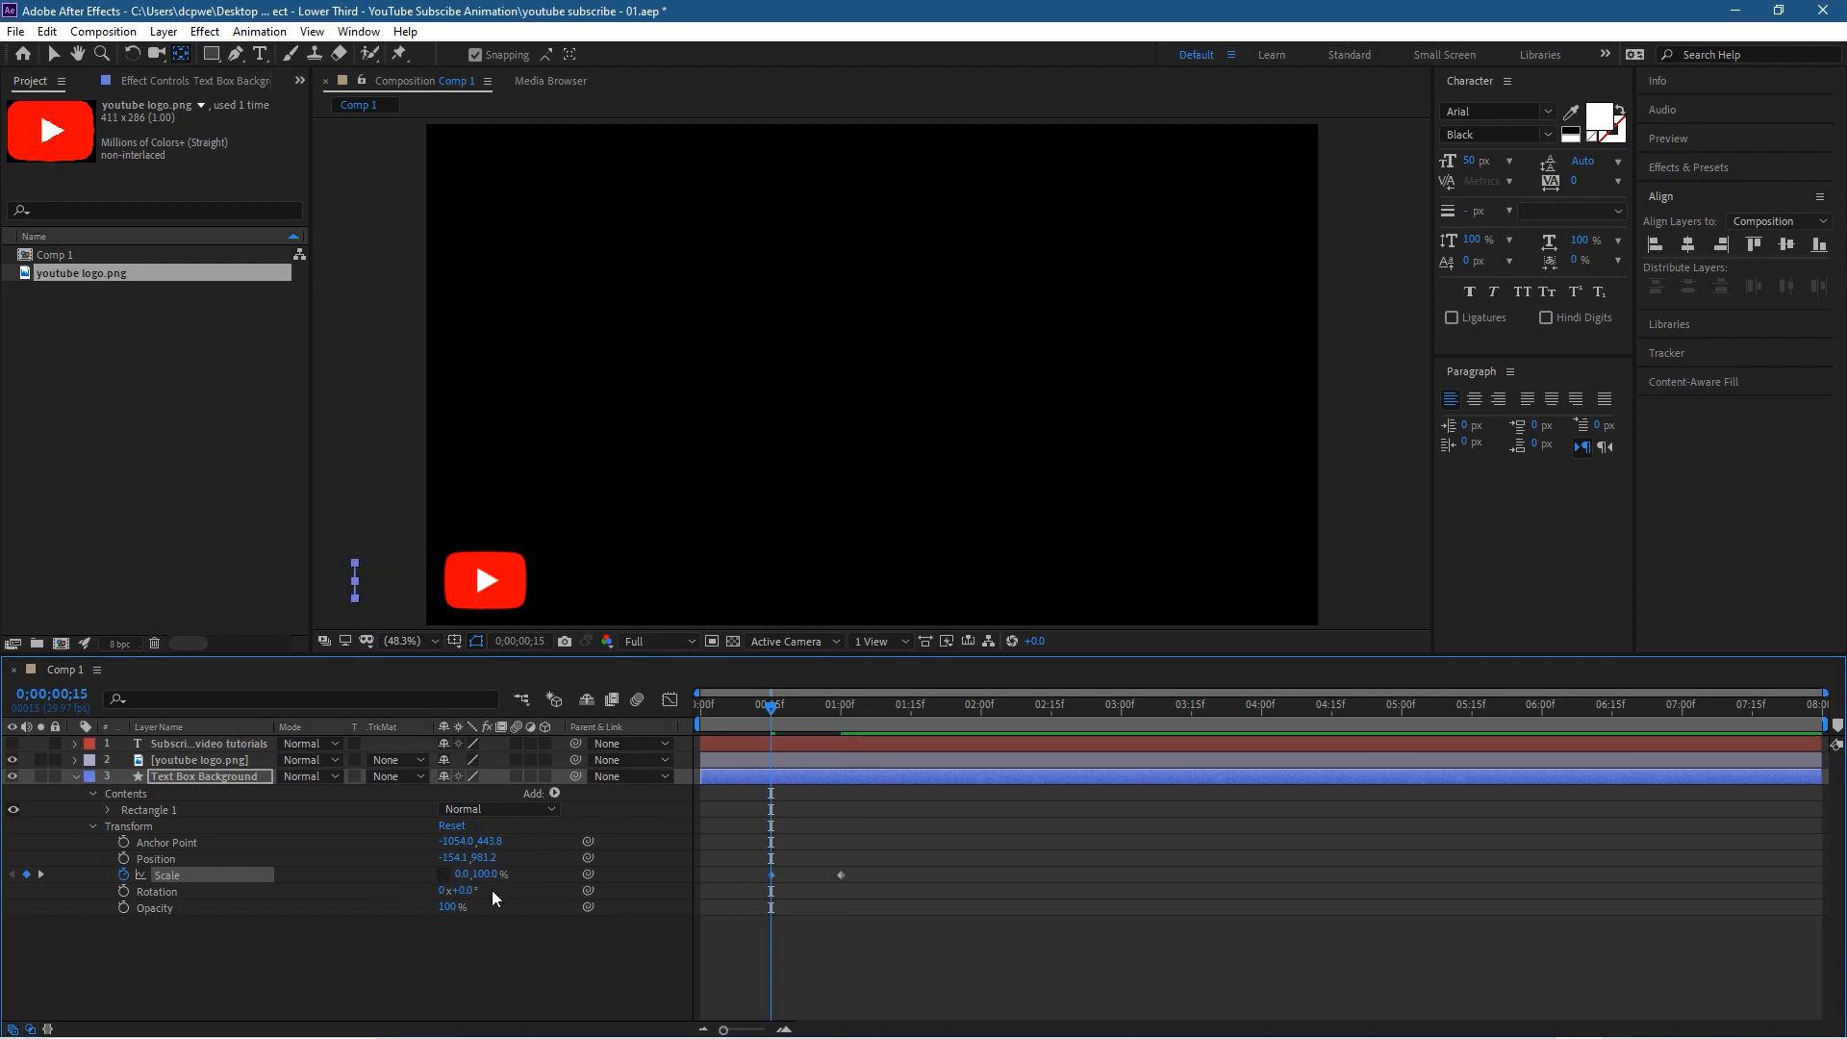
pyautogui.moveTo(753, 709); pyautogui.dragTo(842, 790)
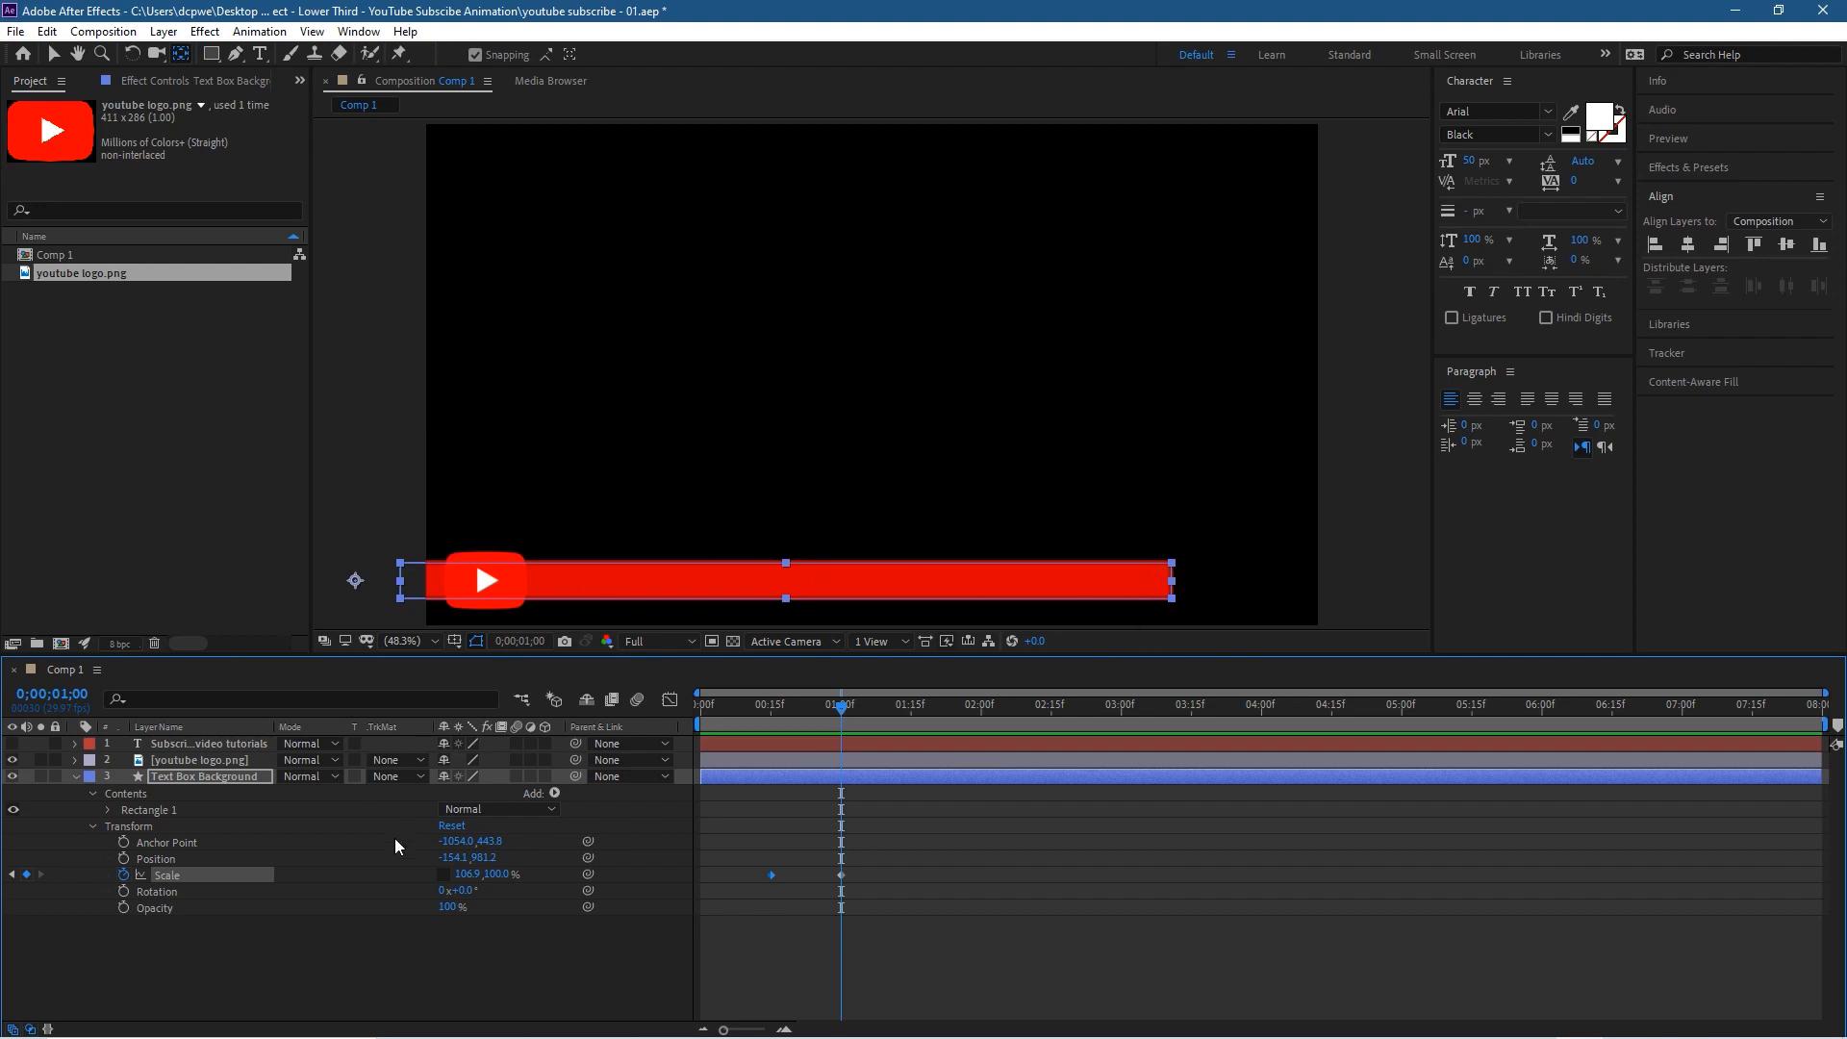
# Step: Add a Roundness keyframe of 25 to the bar's Rectangle Path 1 at 0;00;01;15
pyautogui.click(108, 808)
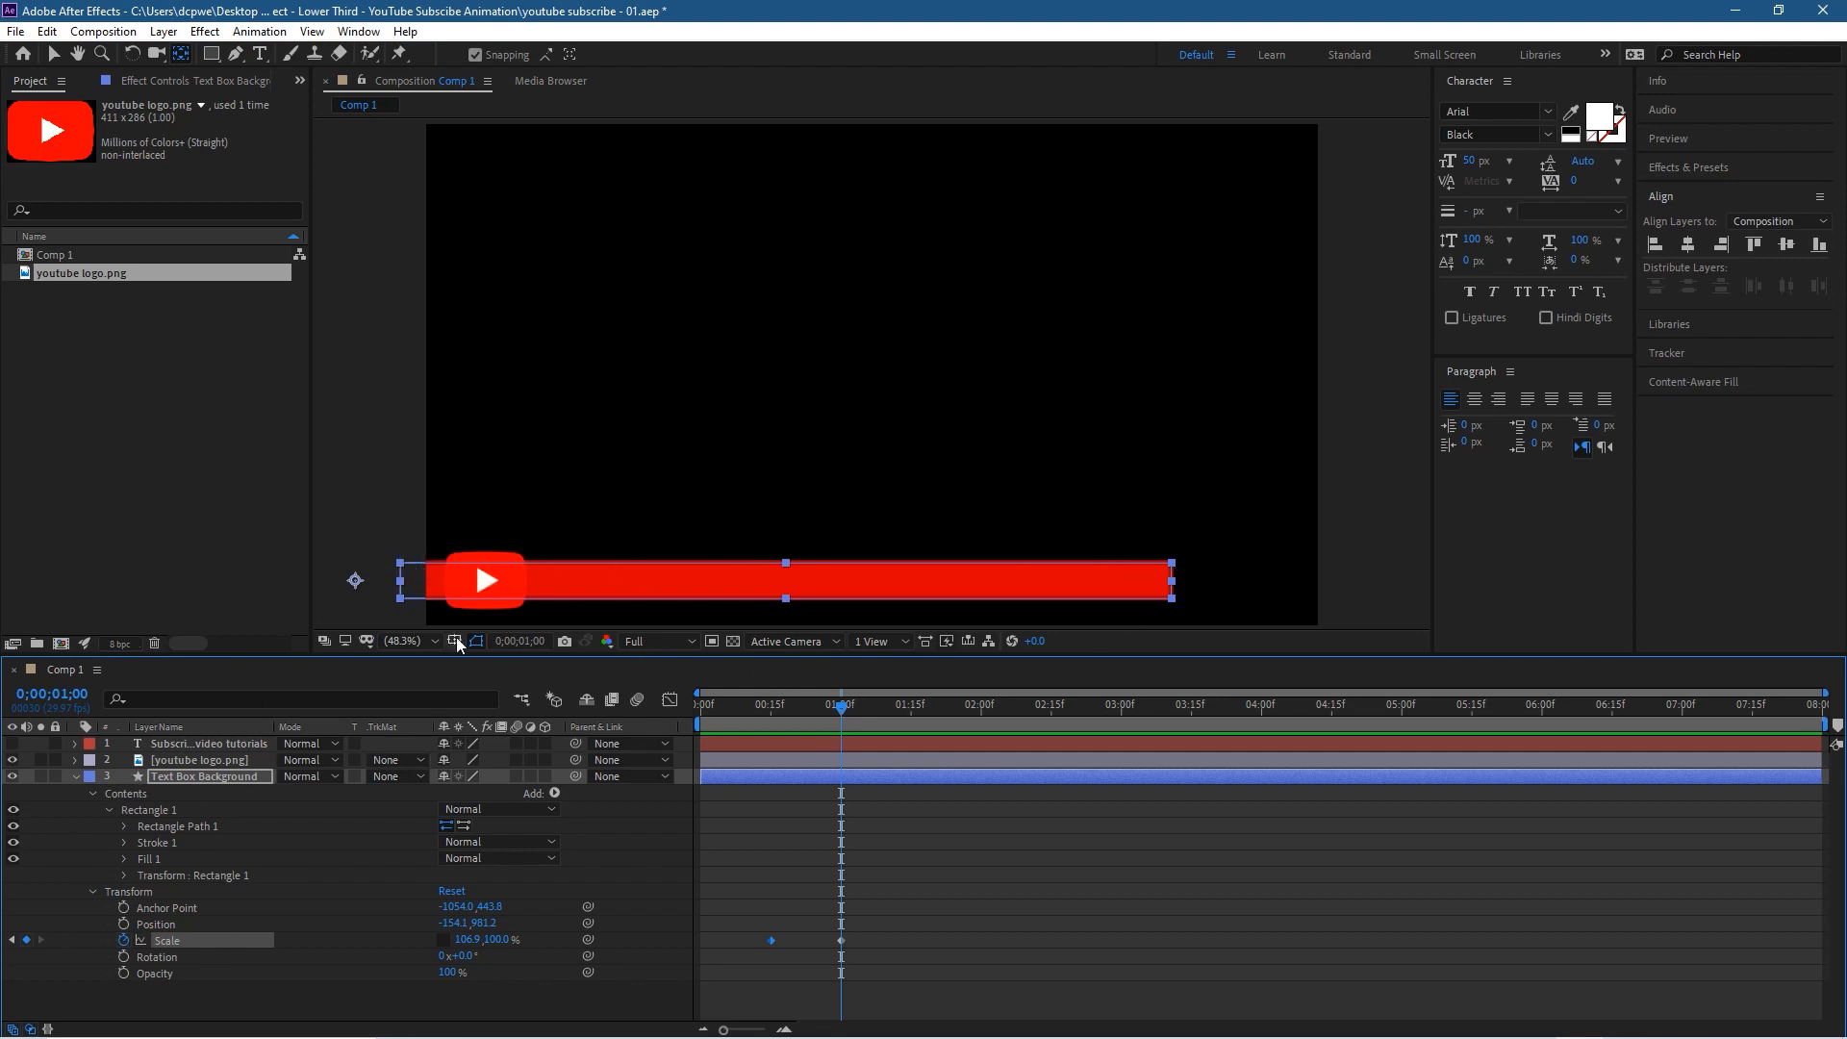
pyautogui.click(125, 827)
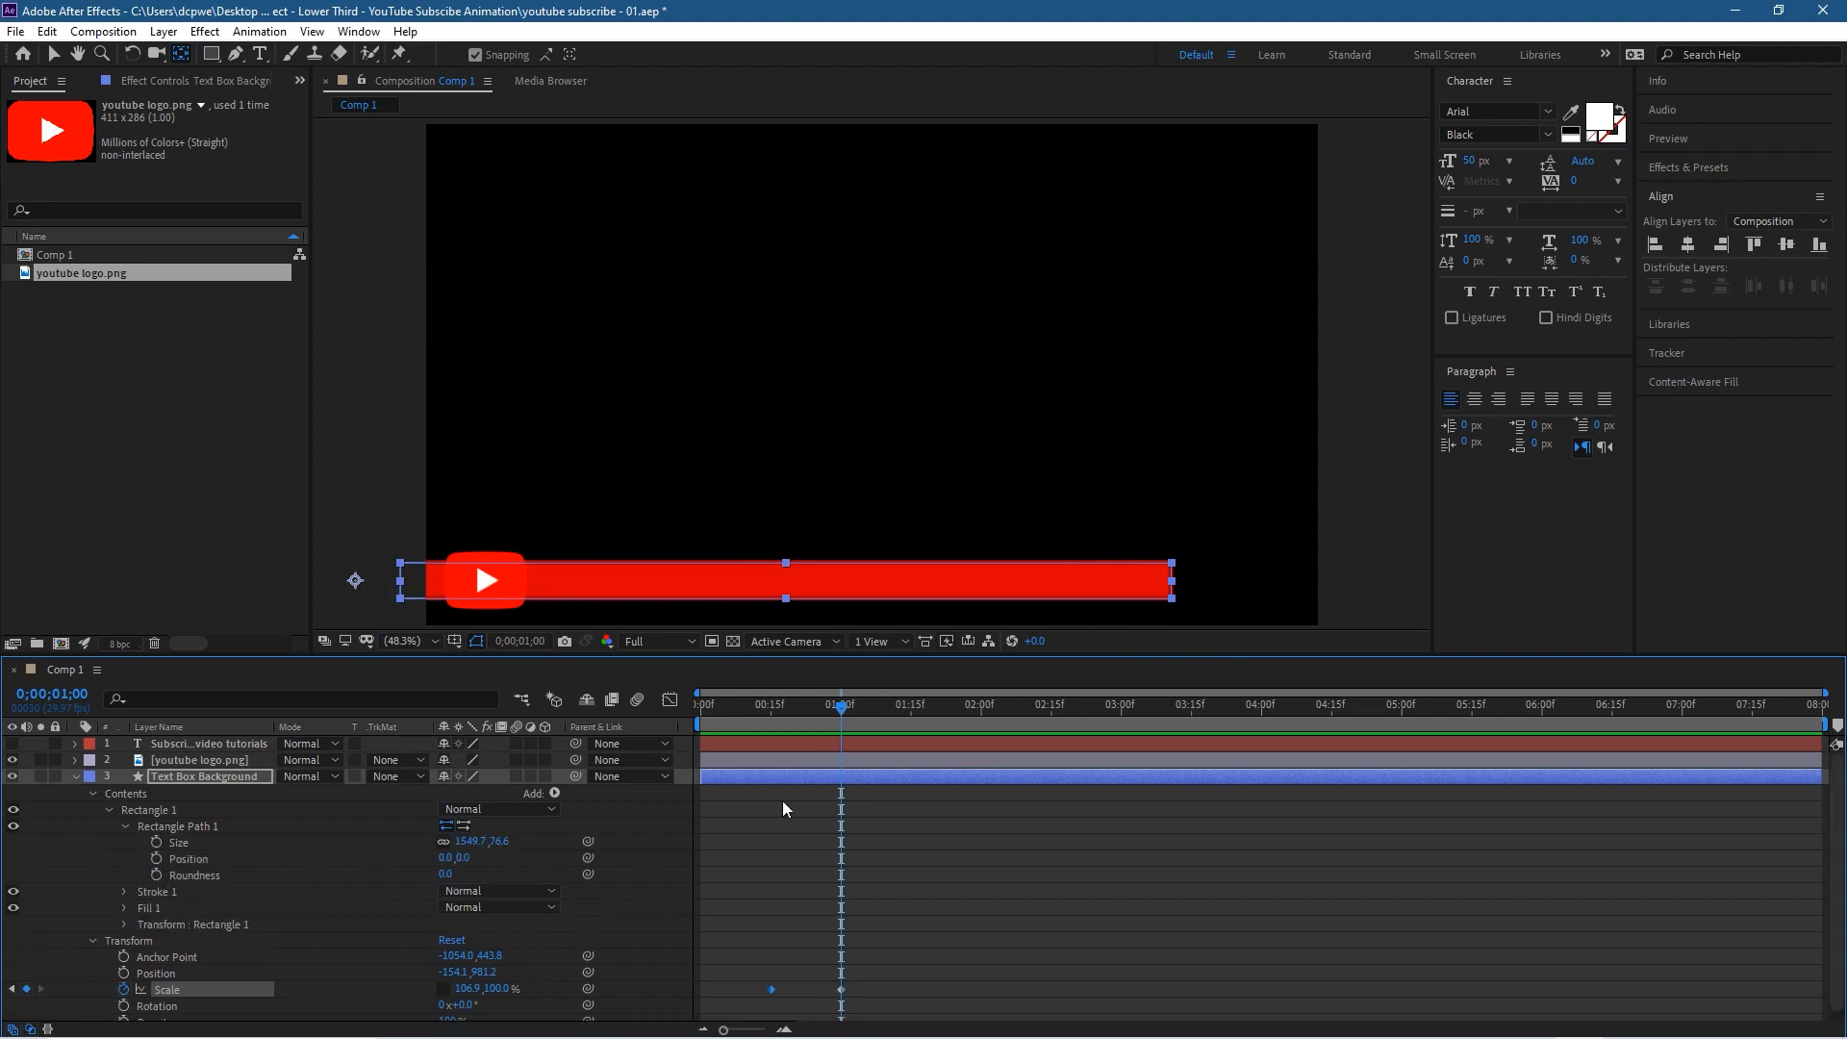
pyautogui.moveTo(841, 706); pyautogui.dragTo(911, 707)
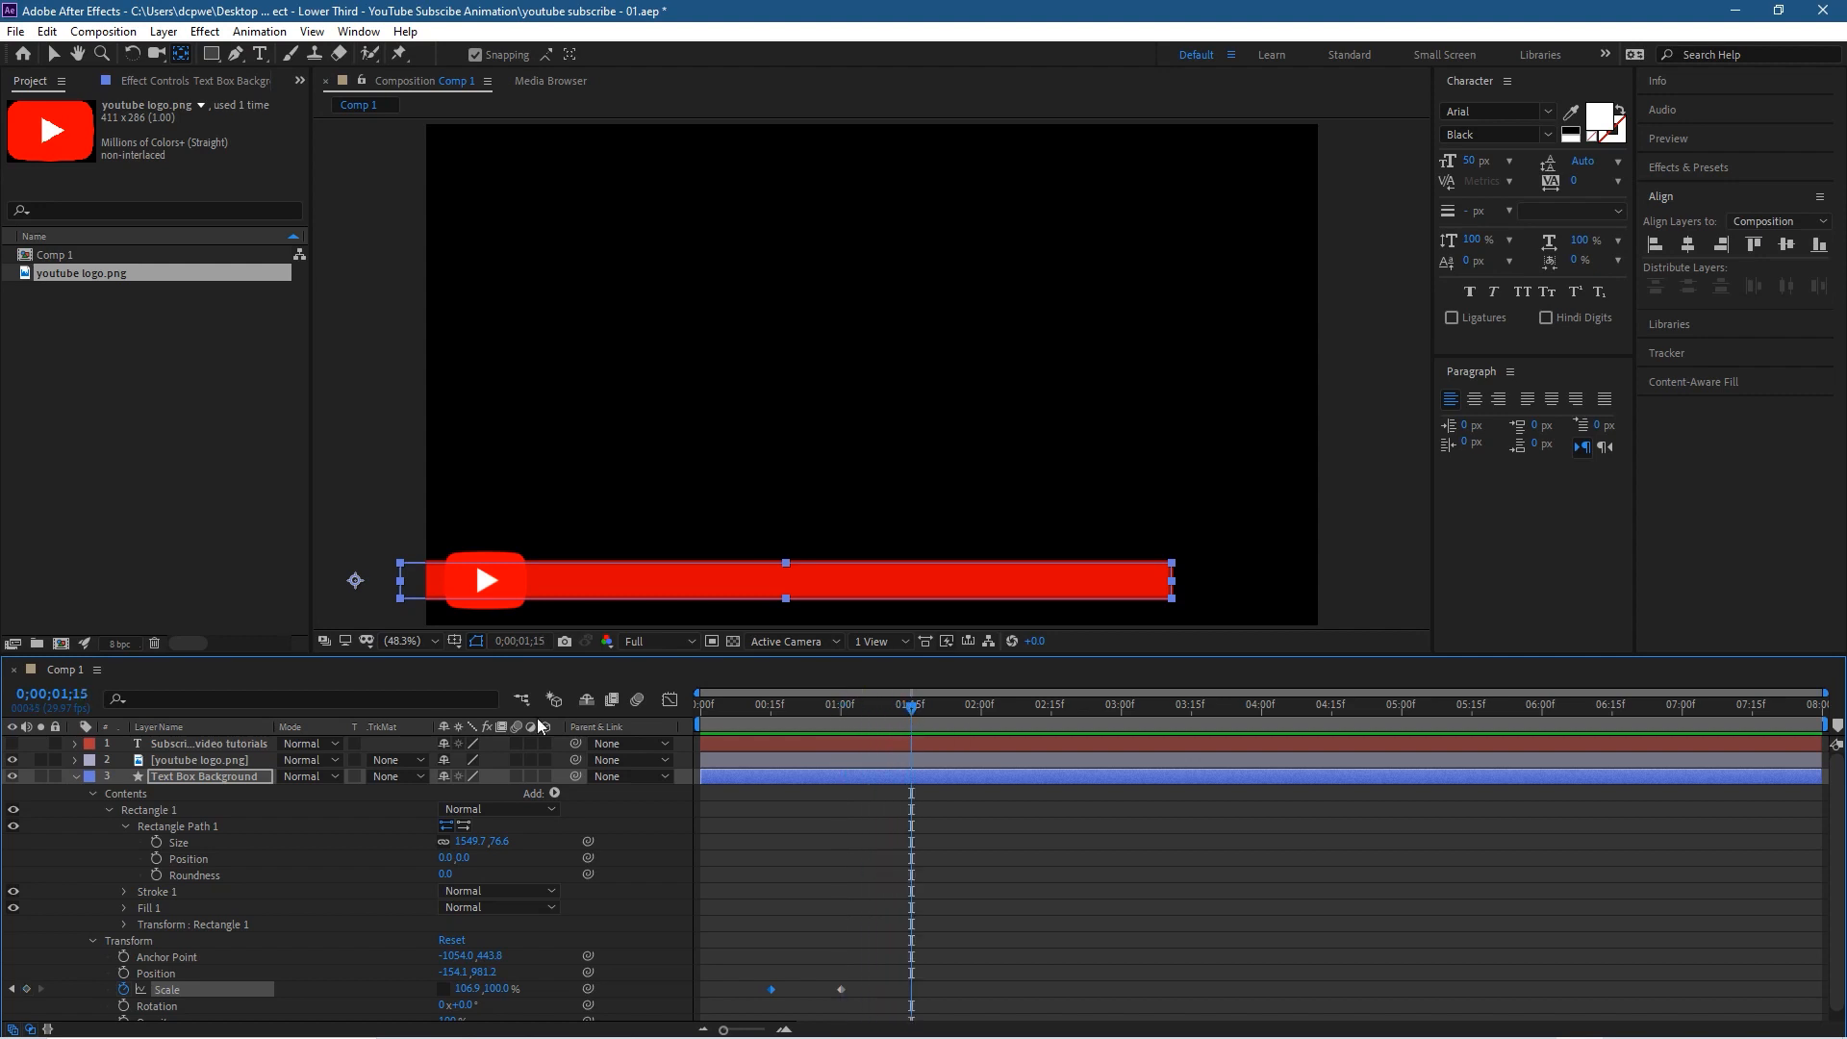
pyautogui.click(157, 874)
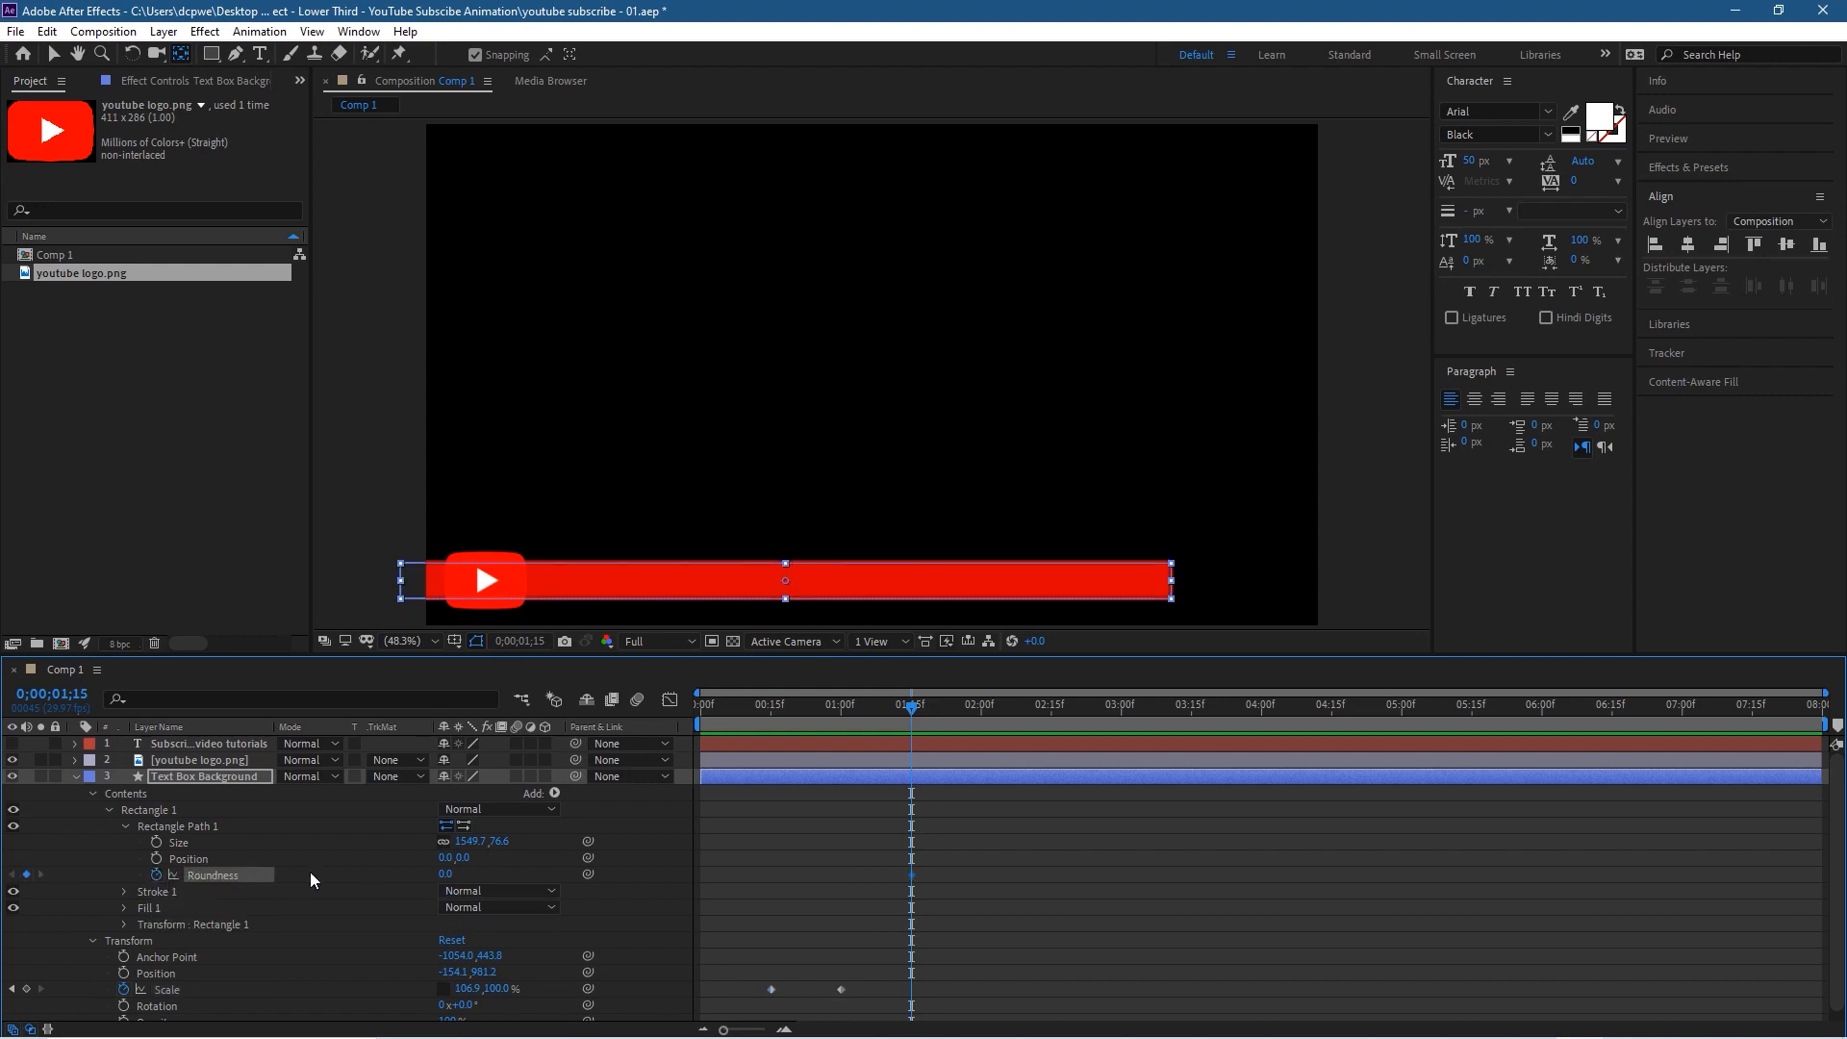
pyautogui.click(444, 873)
pyautogui.write('25')
pyautogui.press('Return')
# Step: Set the rectangle path's Roundness to 0 at 0;00;01;00, preview the corner rounding and return to the Selection tool
pyautogui.moveTo(912, 710); pyautogui.dragTo(842, 720)
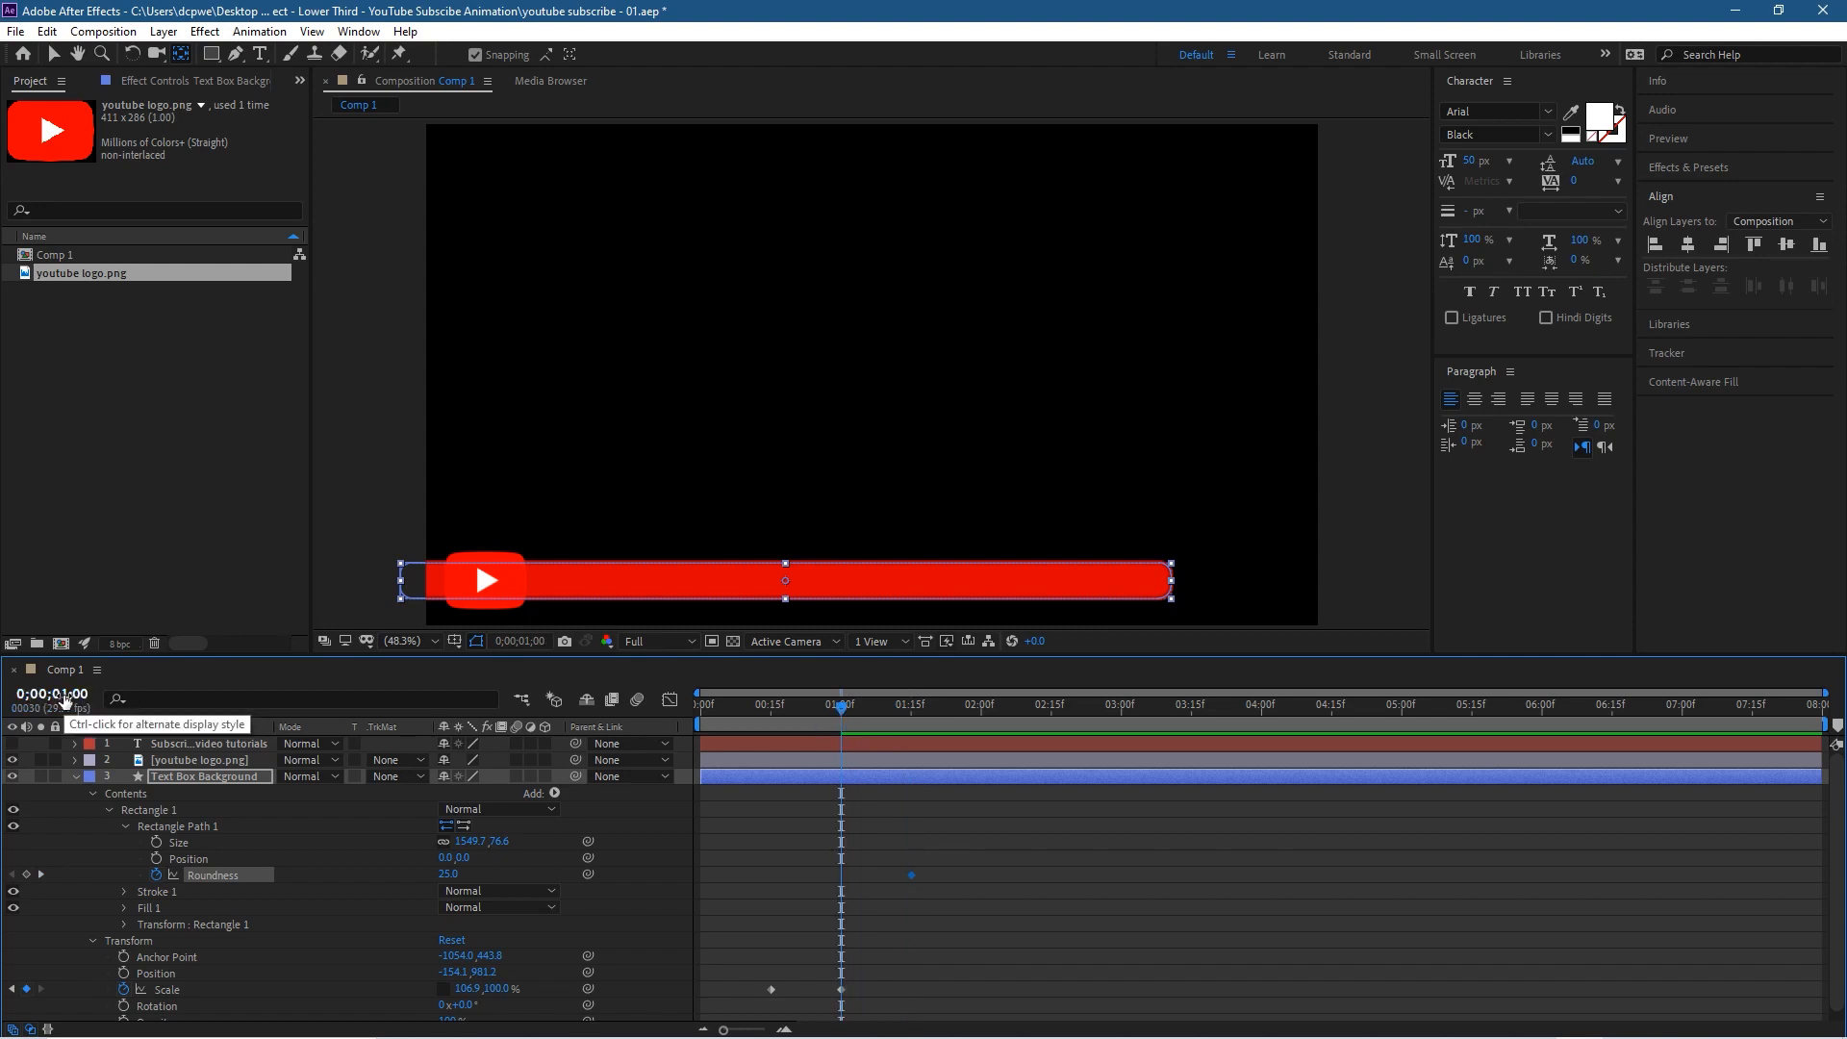
pyautogui.click(447, 874)
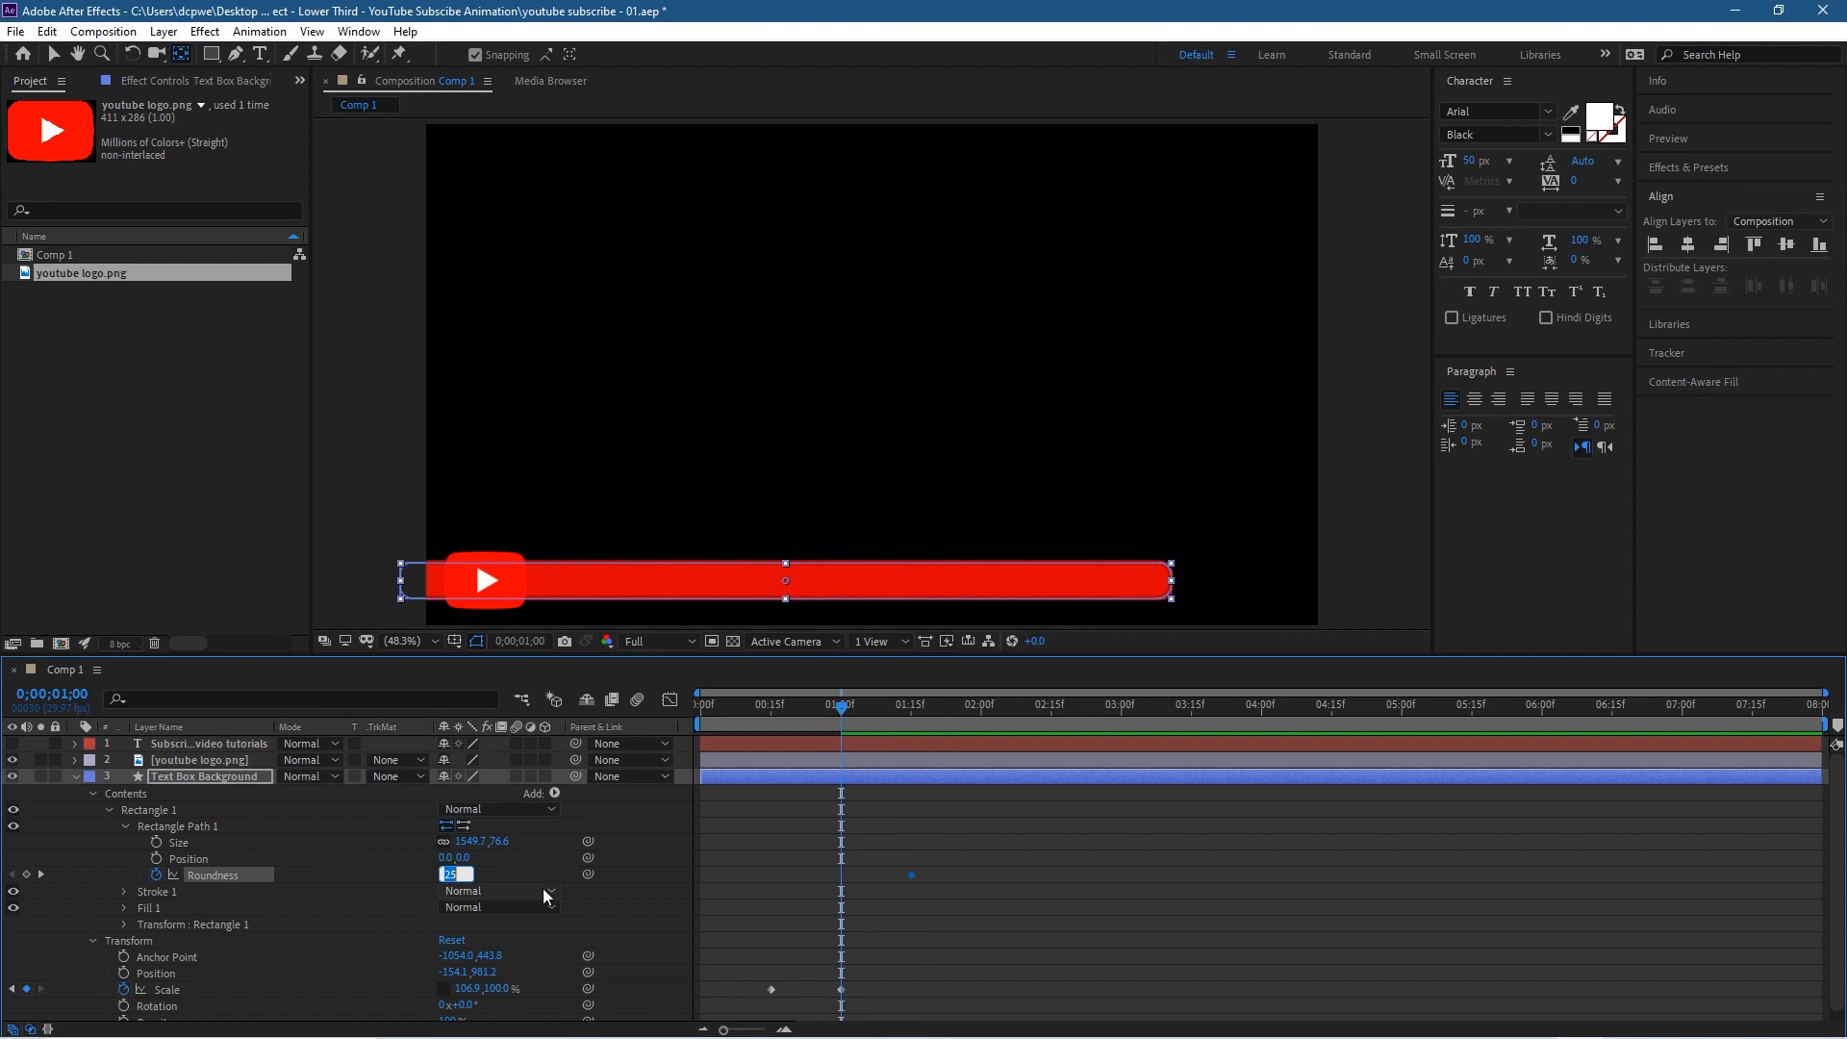
pyautogui.write('0')
pyautogui.press('Return')
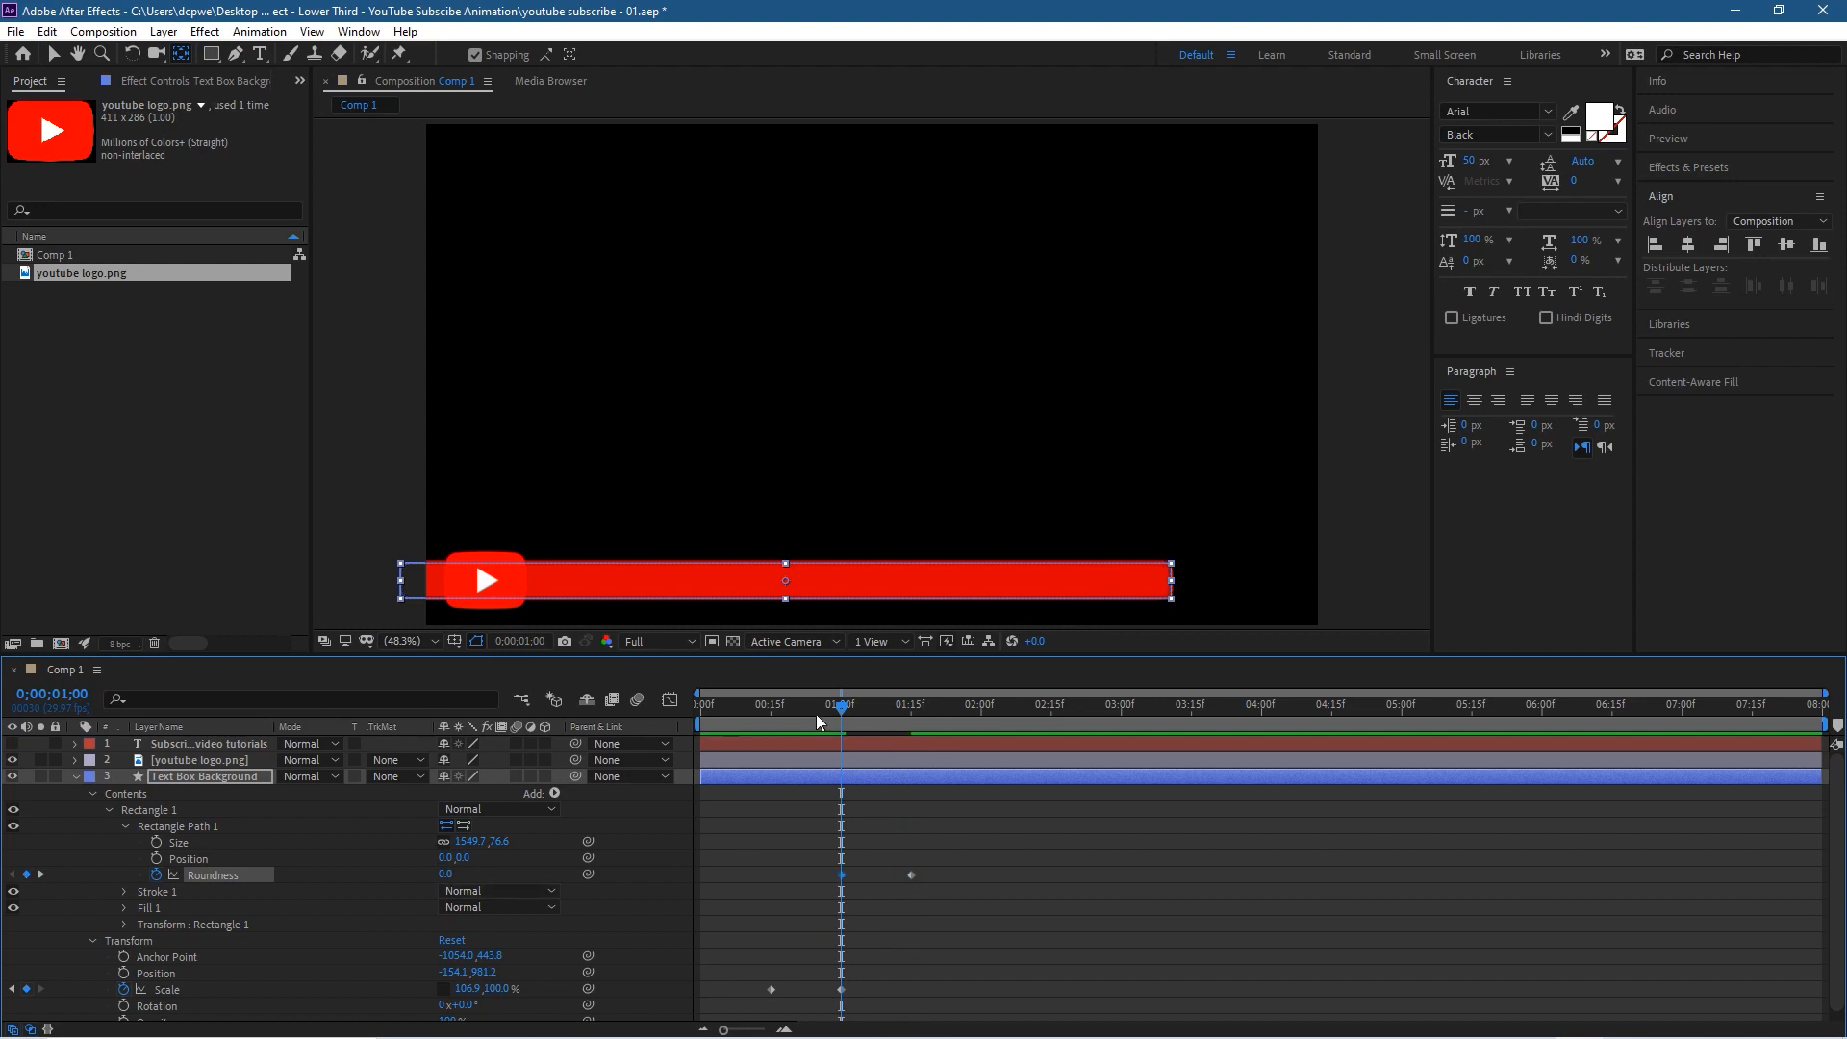
pyautogui.press('space')
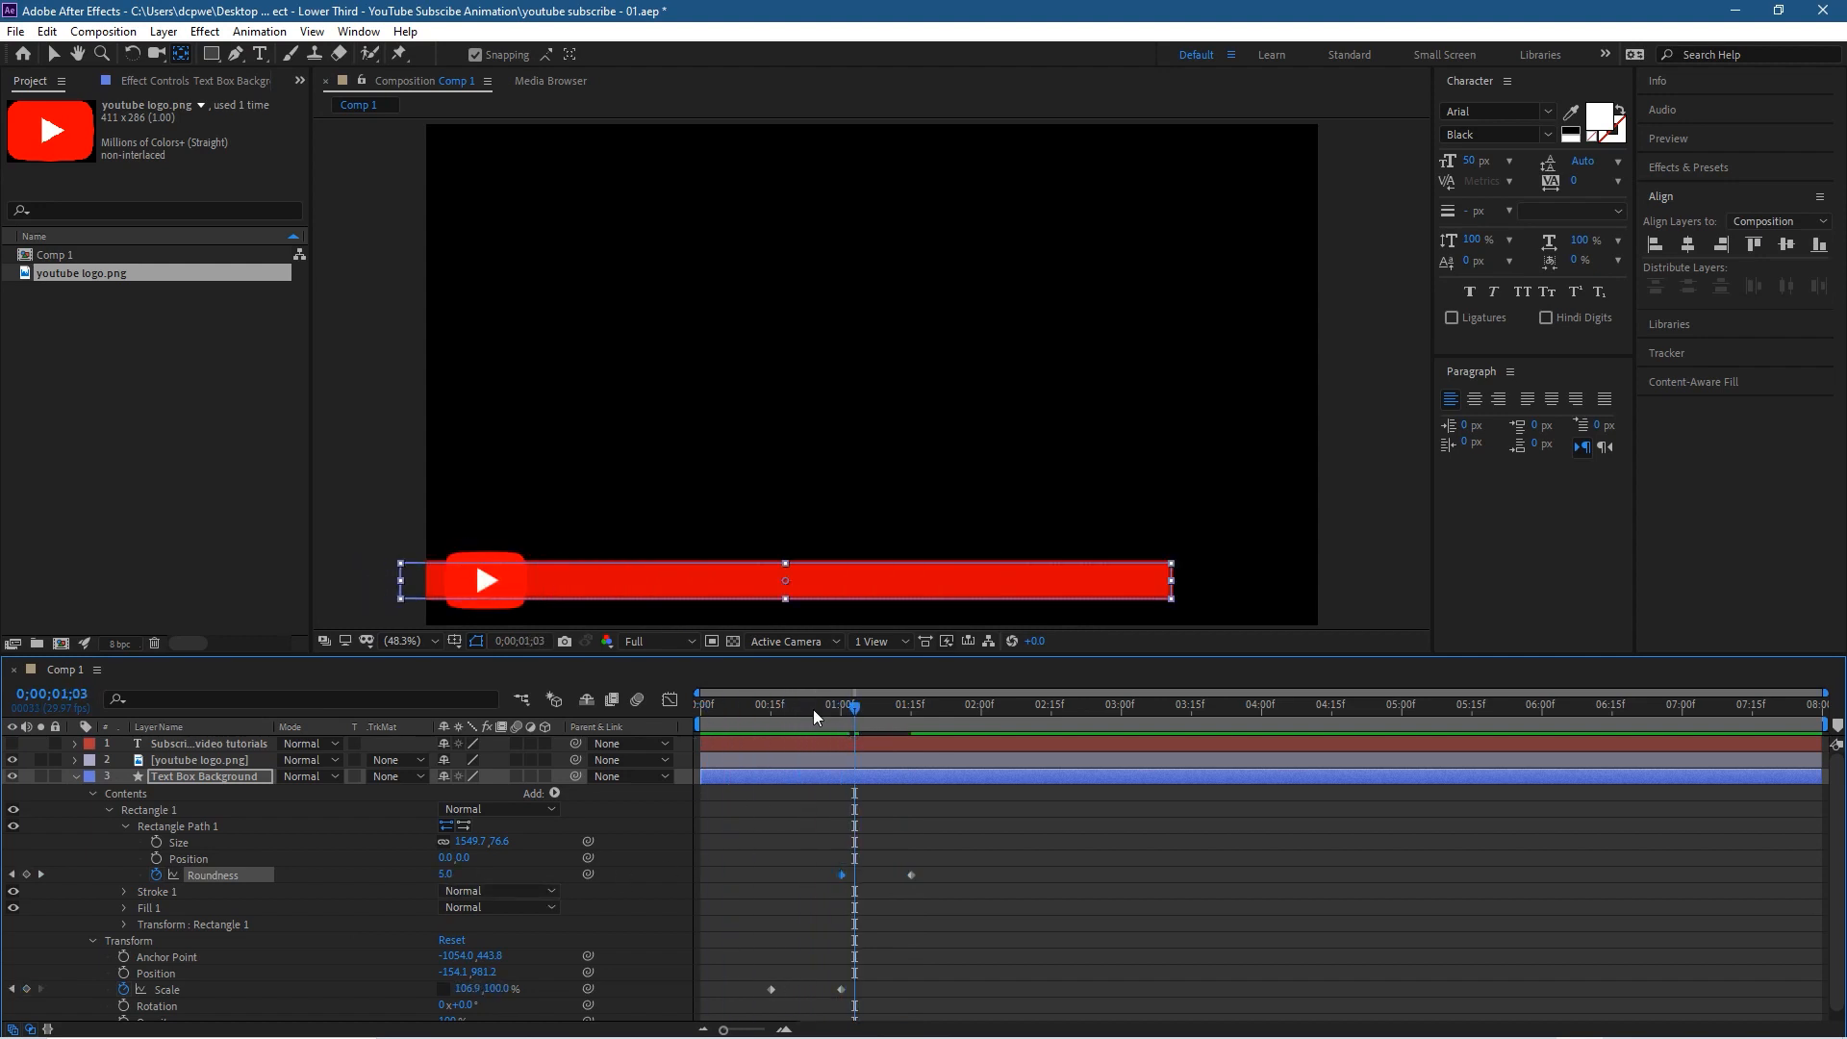
pyautogui.click(53, 55)
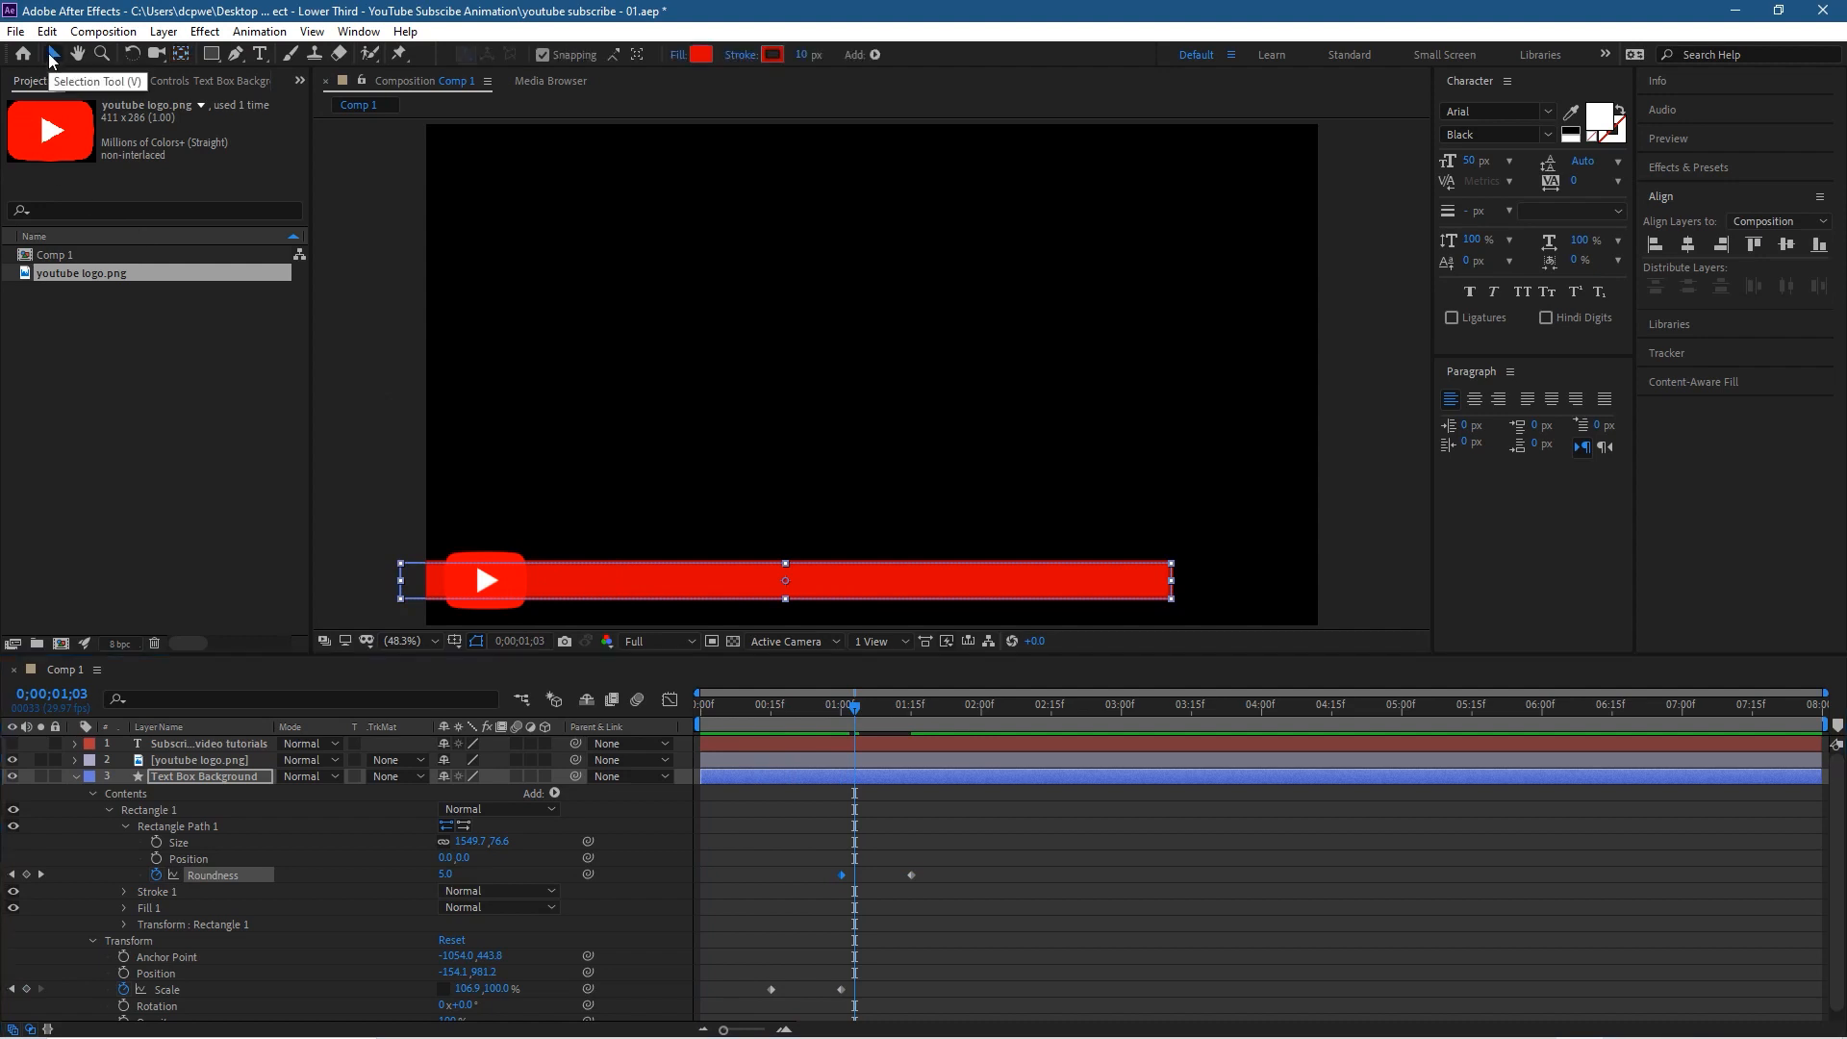
# Step: Scrub through the logo and bar animation around the corner rounding and return to 0;00;00;00
pyautogui.click(355, 315)
pyautogui.moveTo(871, 700); pyautogui.dragTo(879, 775)
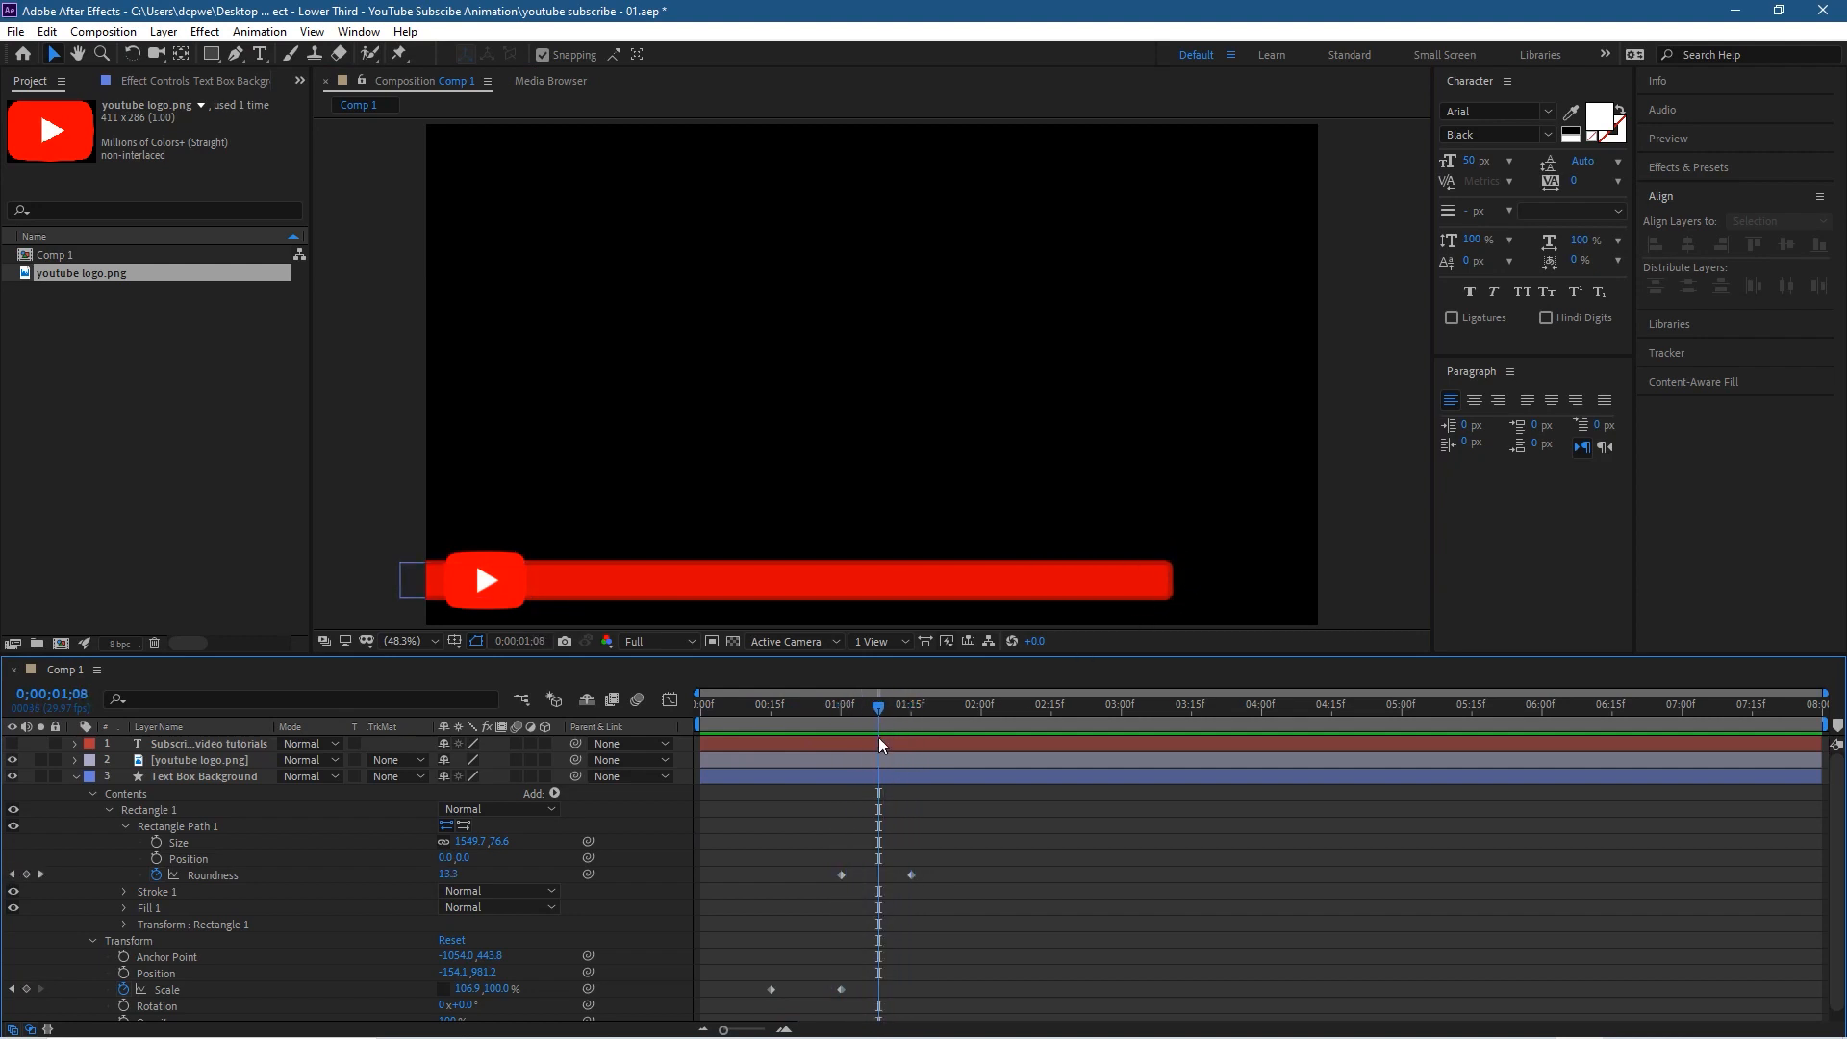
pyautogui.moveTo(878, 712); pyautogui.dragTo(713, 718)
pyautogui.moveTo(640, 769); pyautogui.dragTo(568, 783)
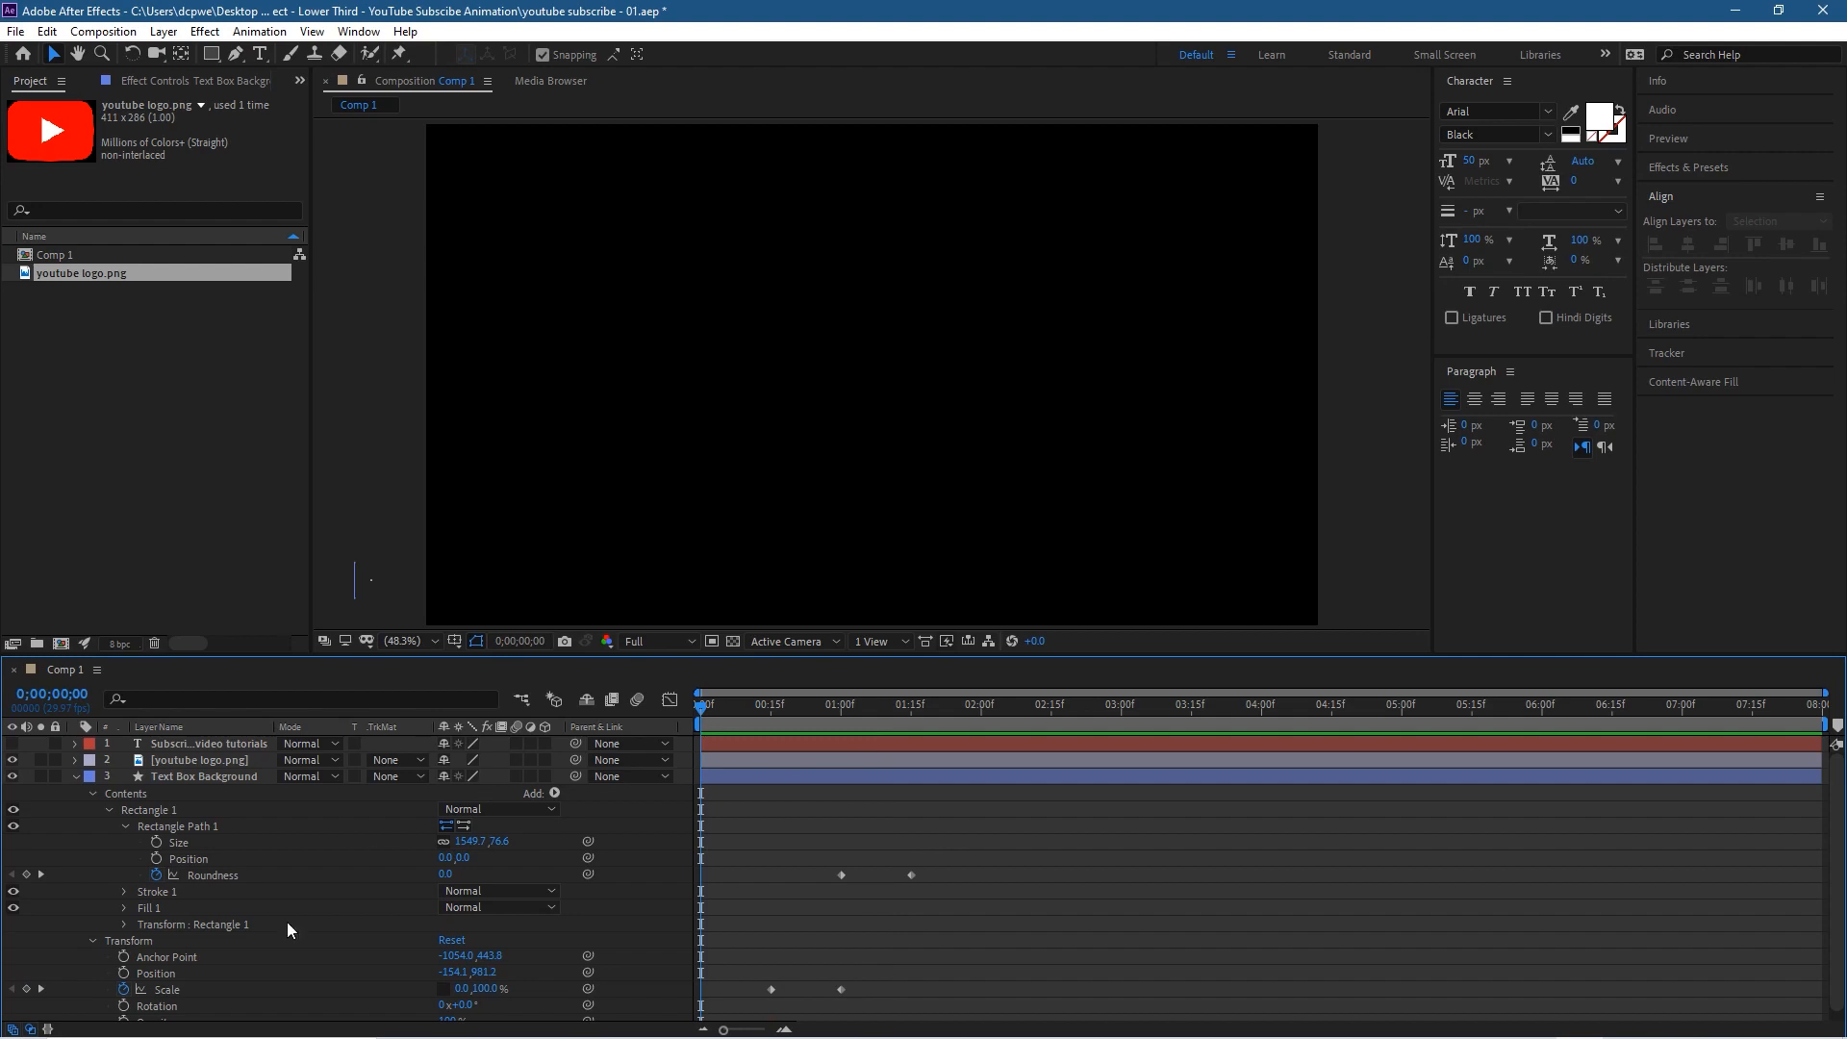
# Step: Collapse the Text Box Background layer, make the subscribe text layer visible and scrub through the composition
pyautogui.click(76, 777)
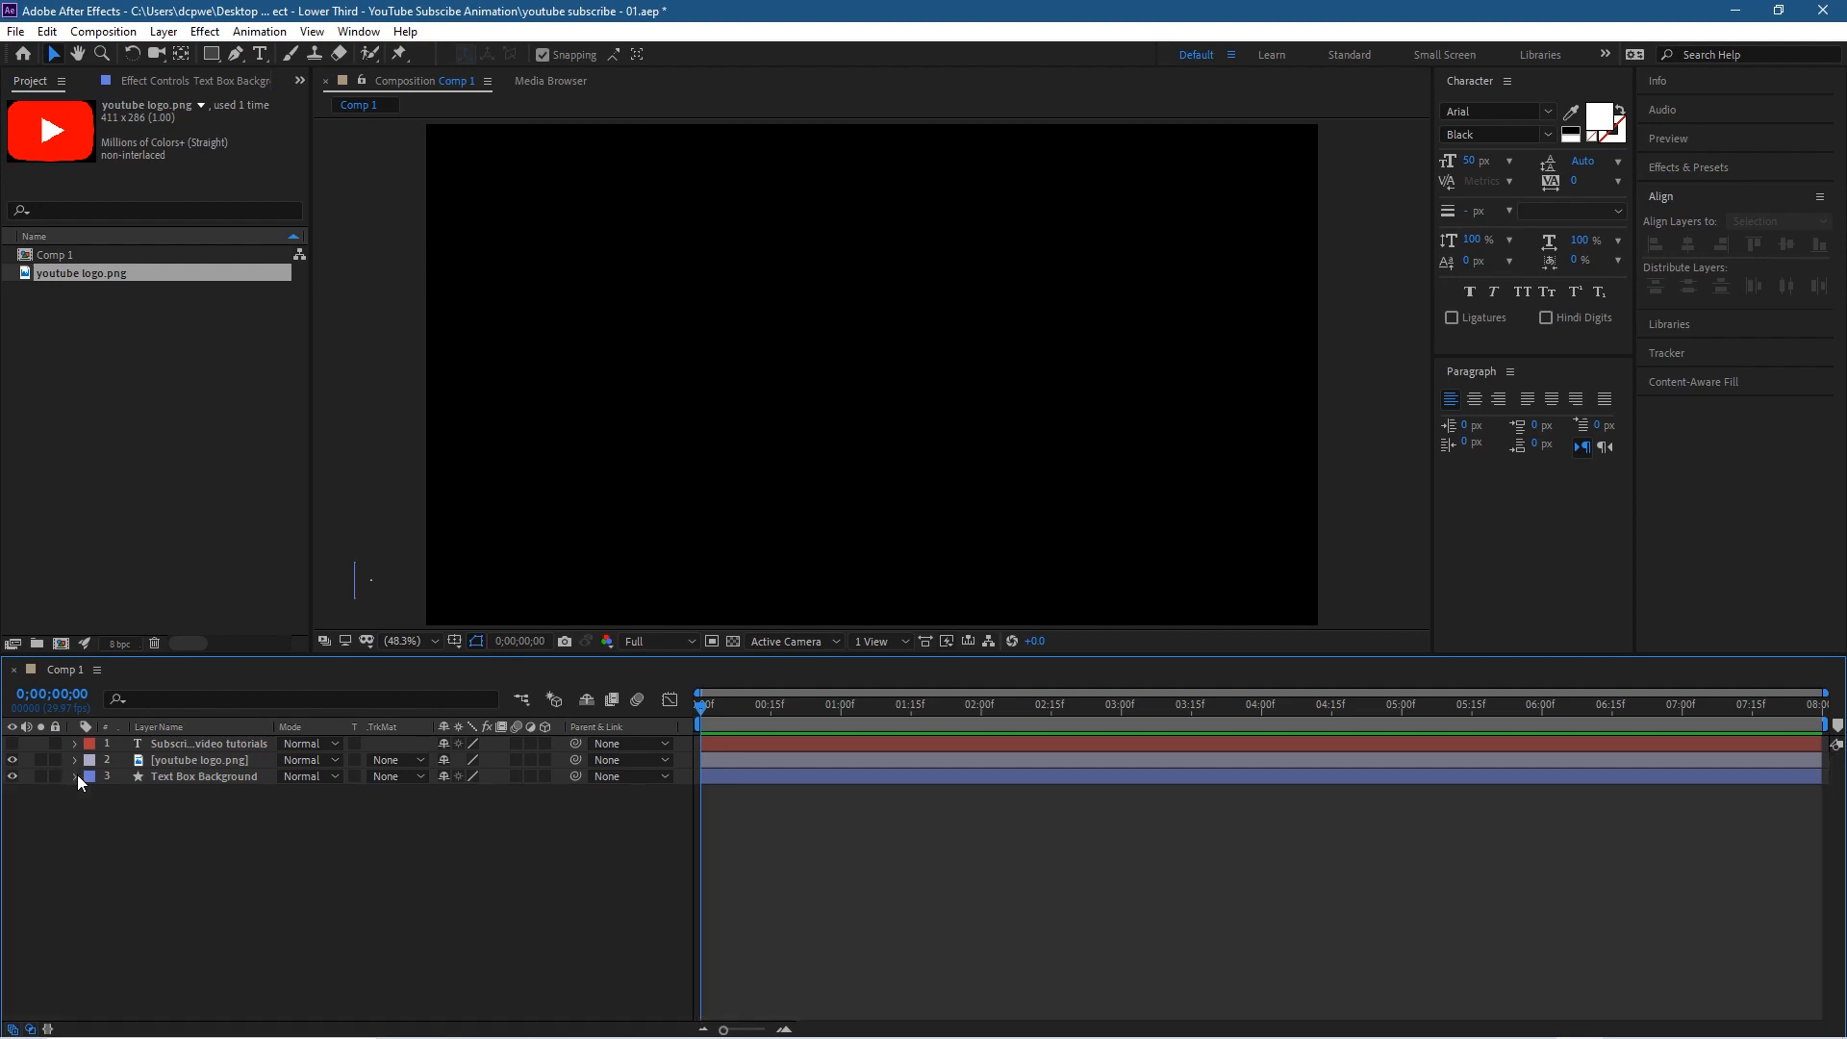
pyautogui.click(11, 744)
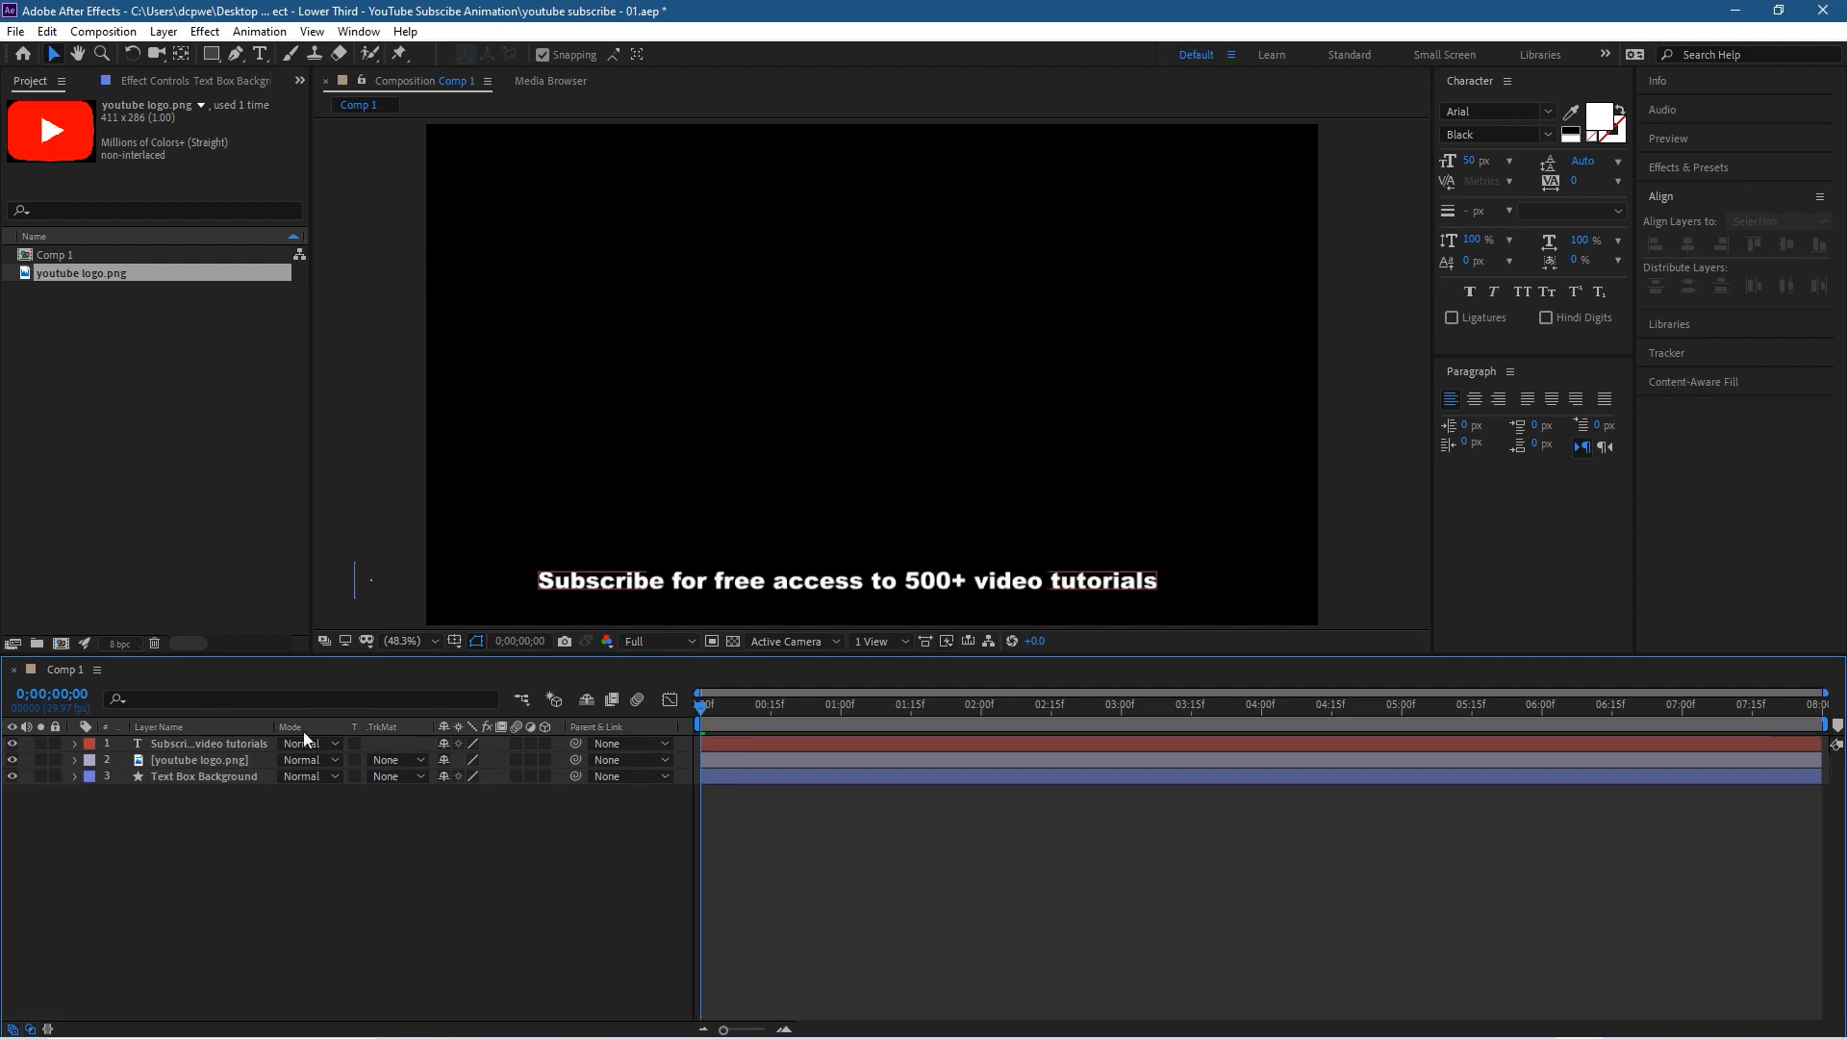
pyautogui.moveTo(702, 710); pyautogui.dragTo(607, 710)
# Step: Reveal the keyframed properties of all layers and expand the subscribe text layer's Transform properties
pyautogui.hotkey('ctrl', 'a')
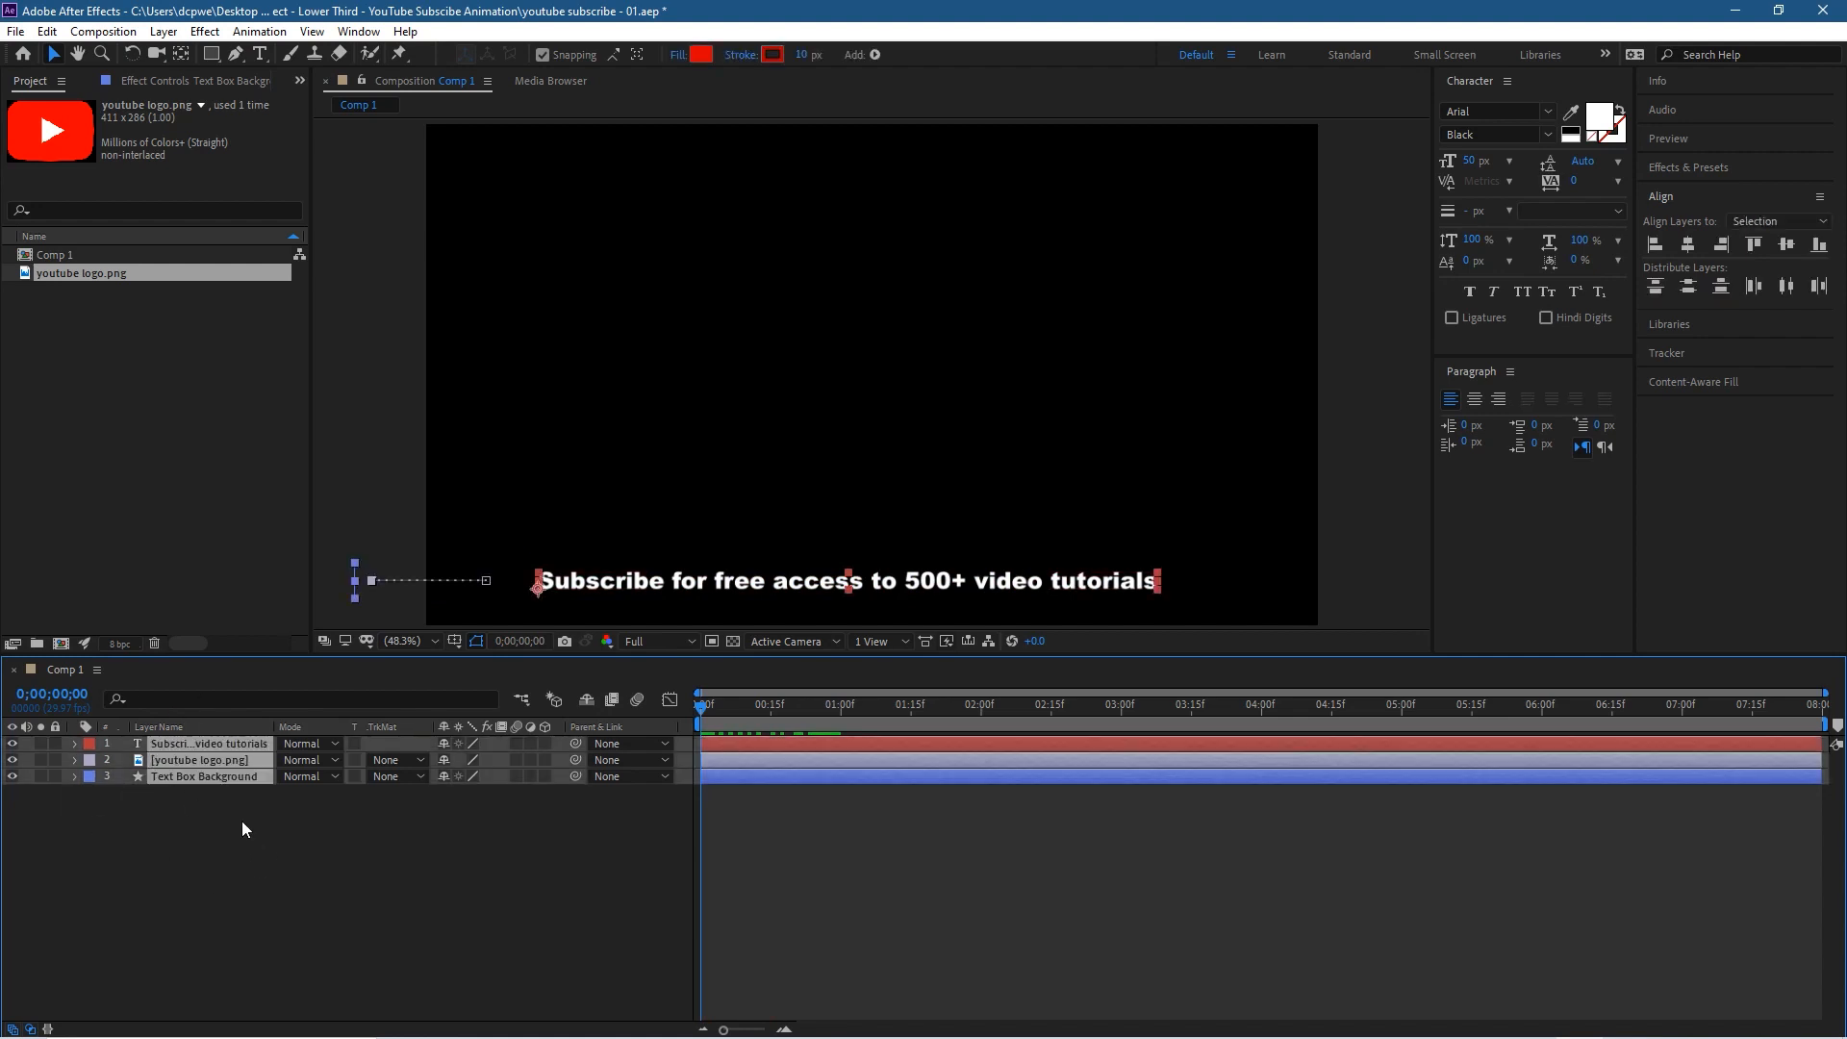
pyautogui.press('u')
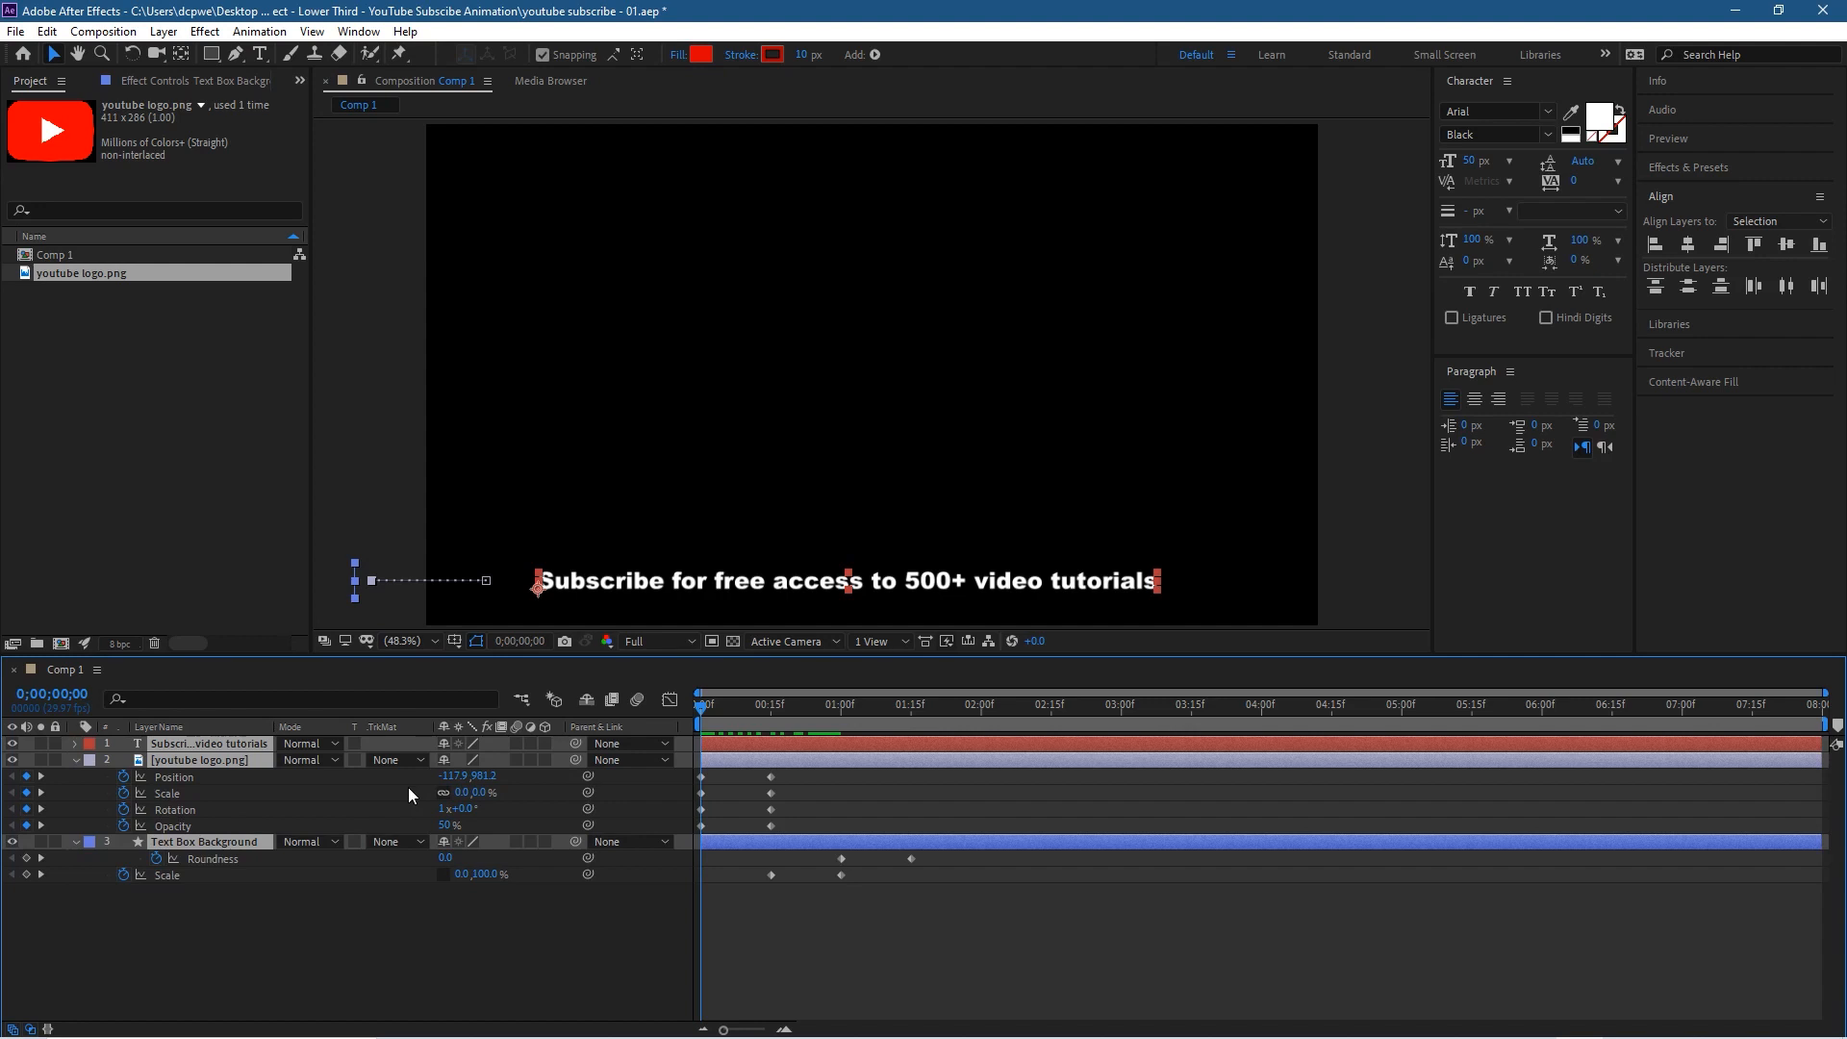
pyautogui.click(75, 742)
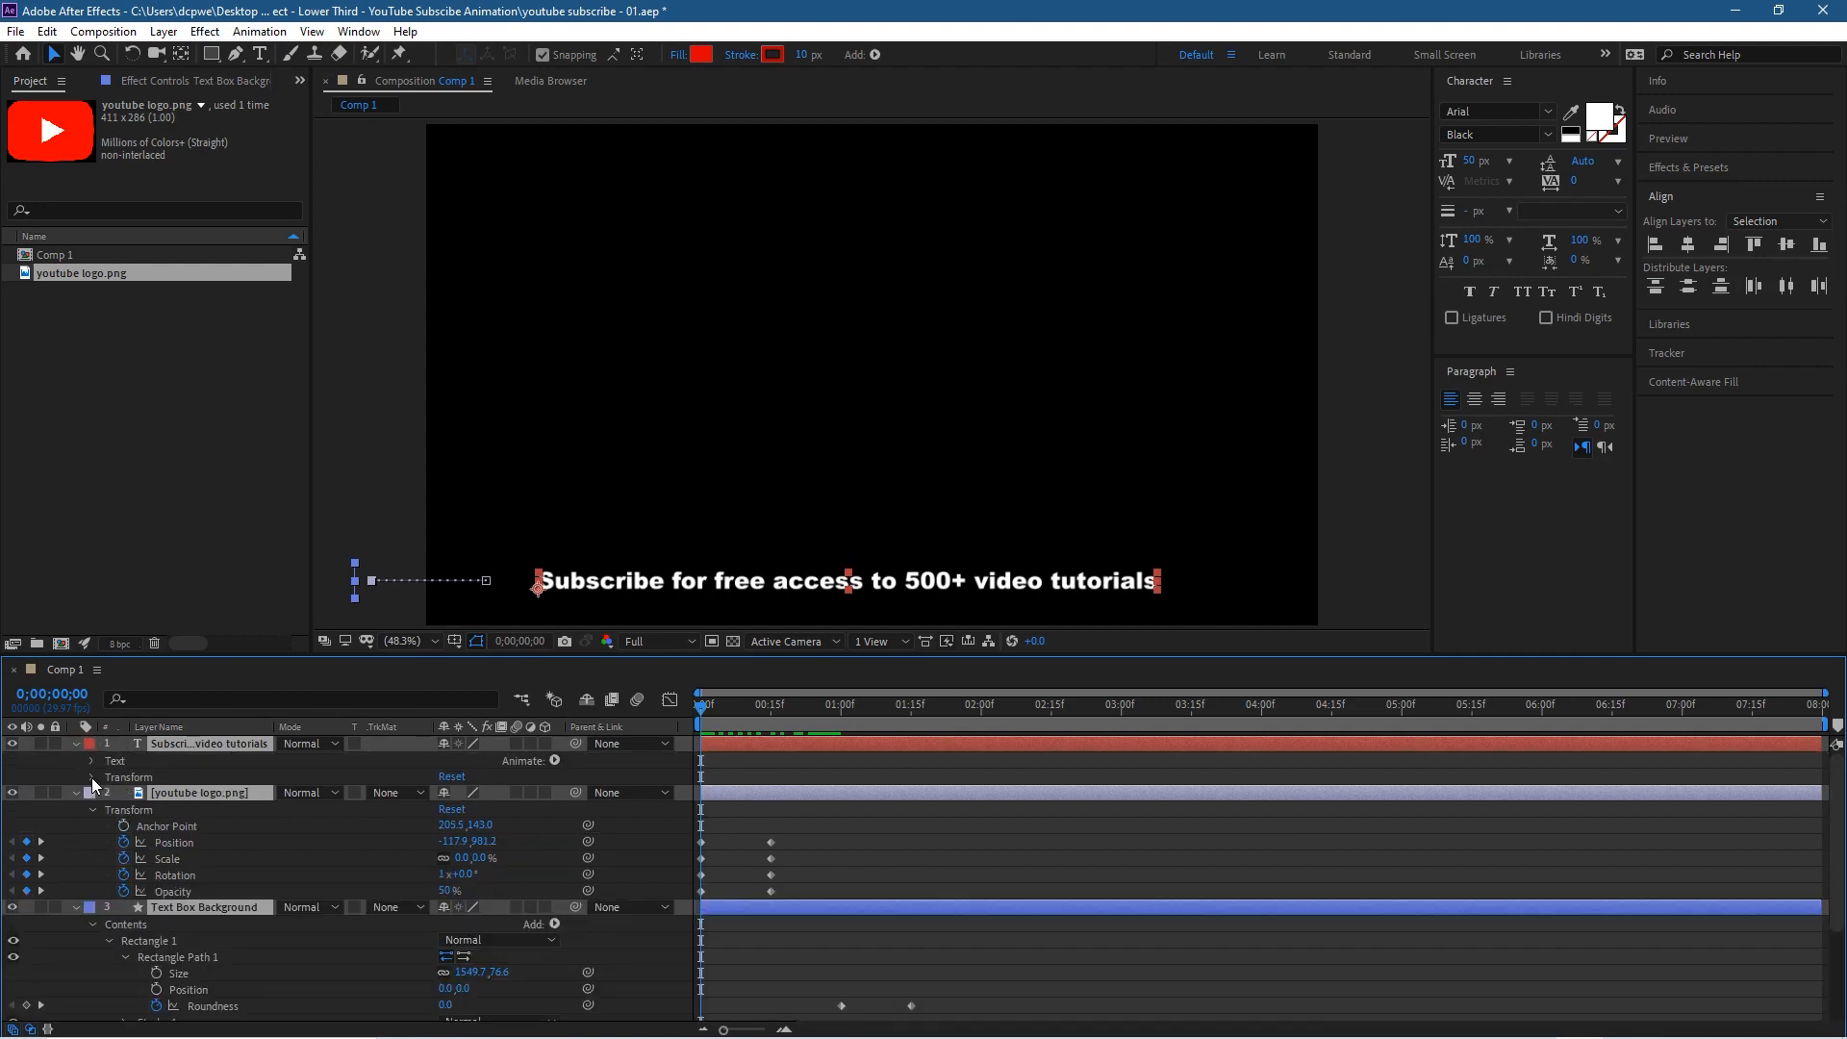
pyautogui.click(91, 777)
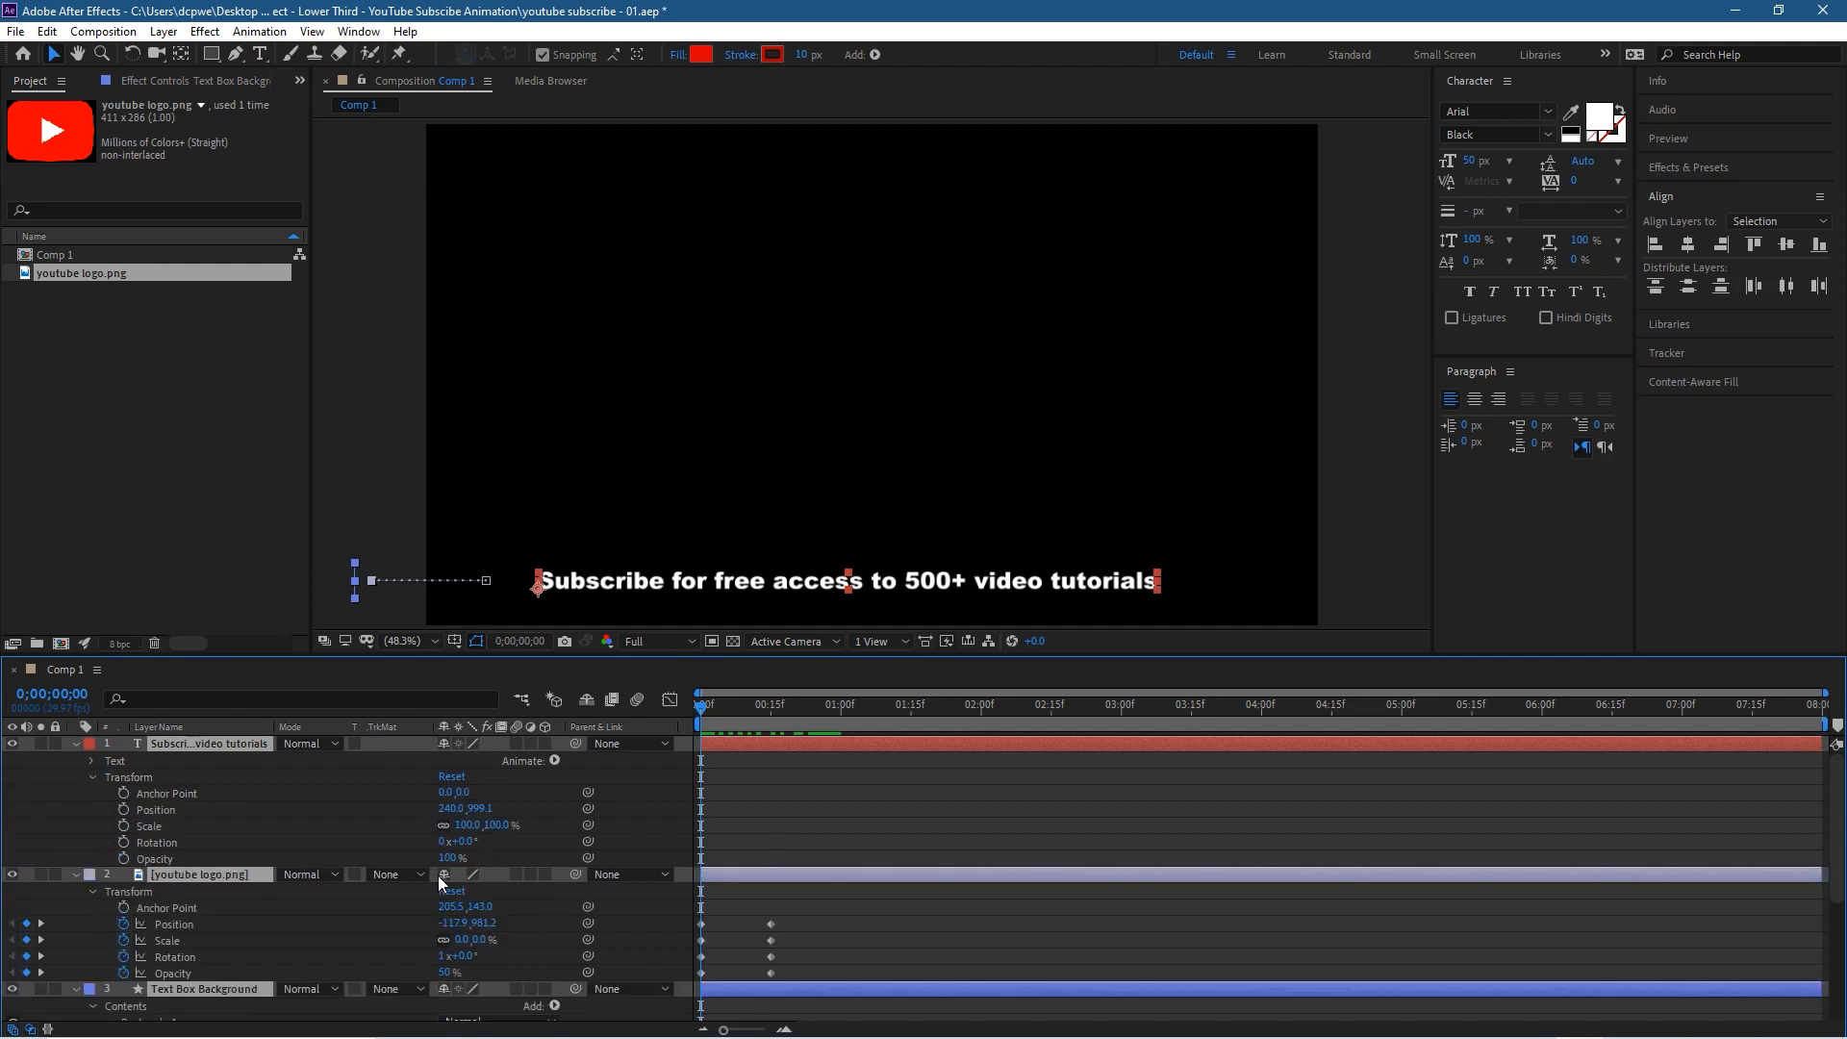
pyautogui.scroll(-3, 895, 866)
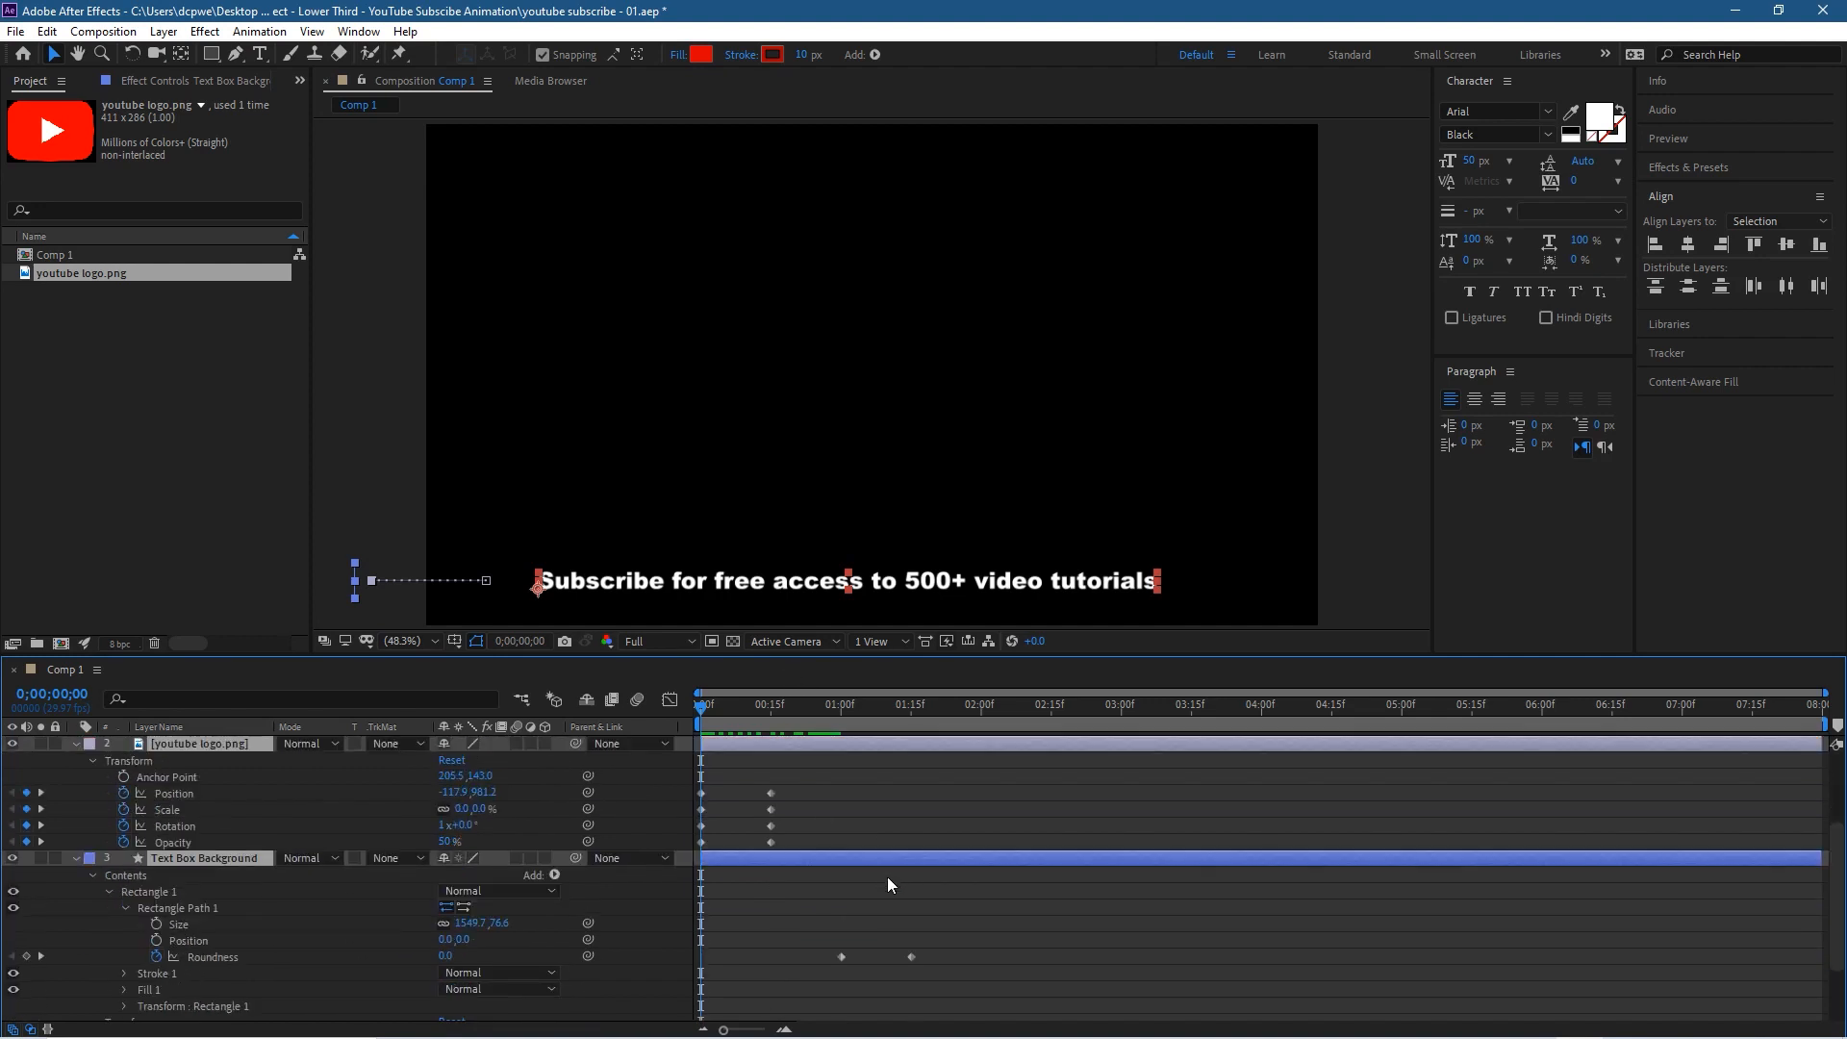
pyautogui.scroll(2, 916, 817)
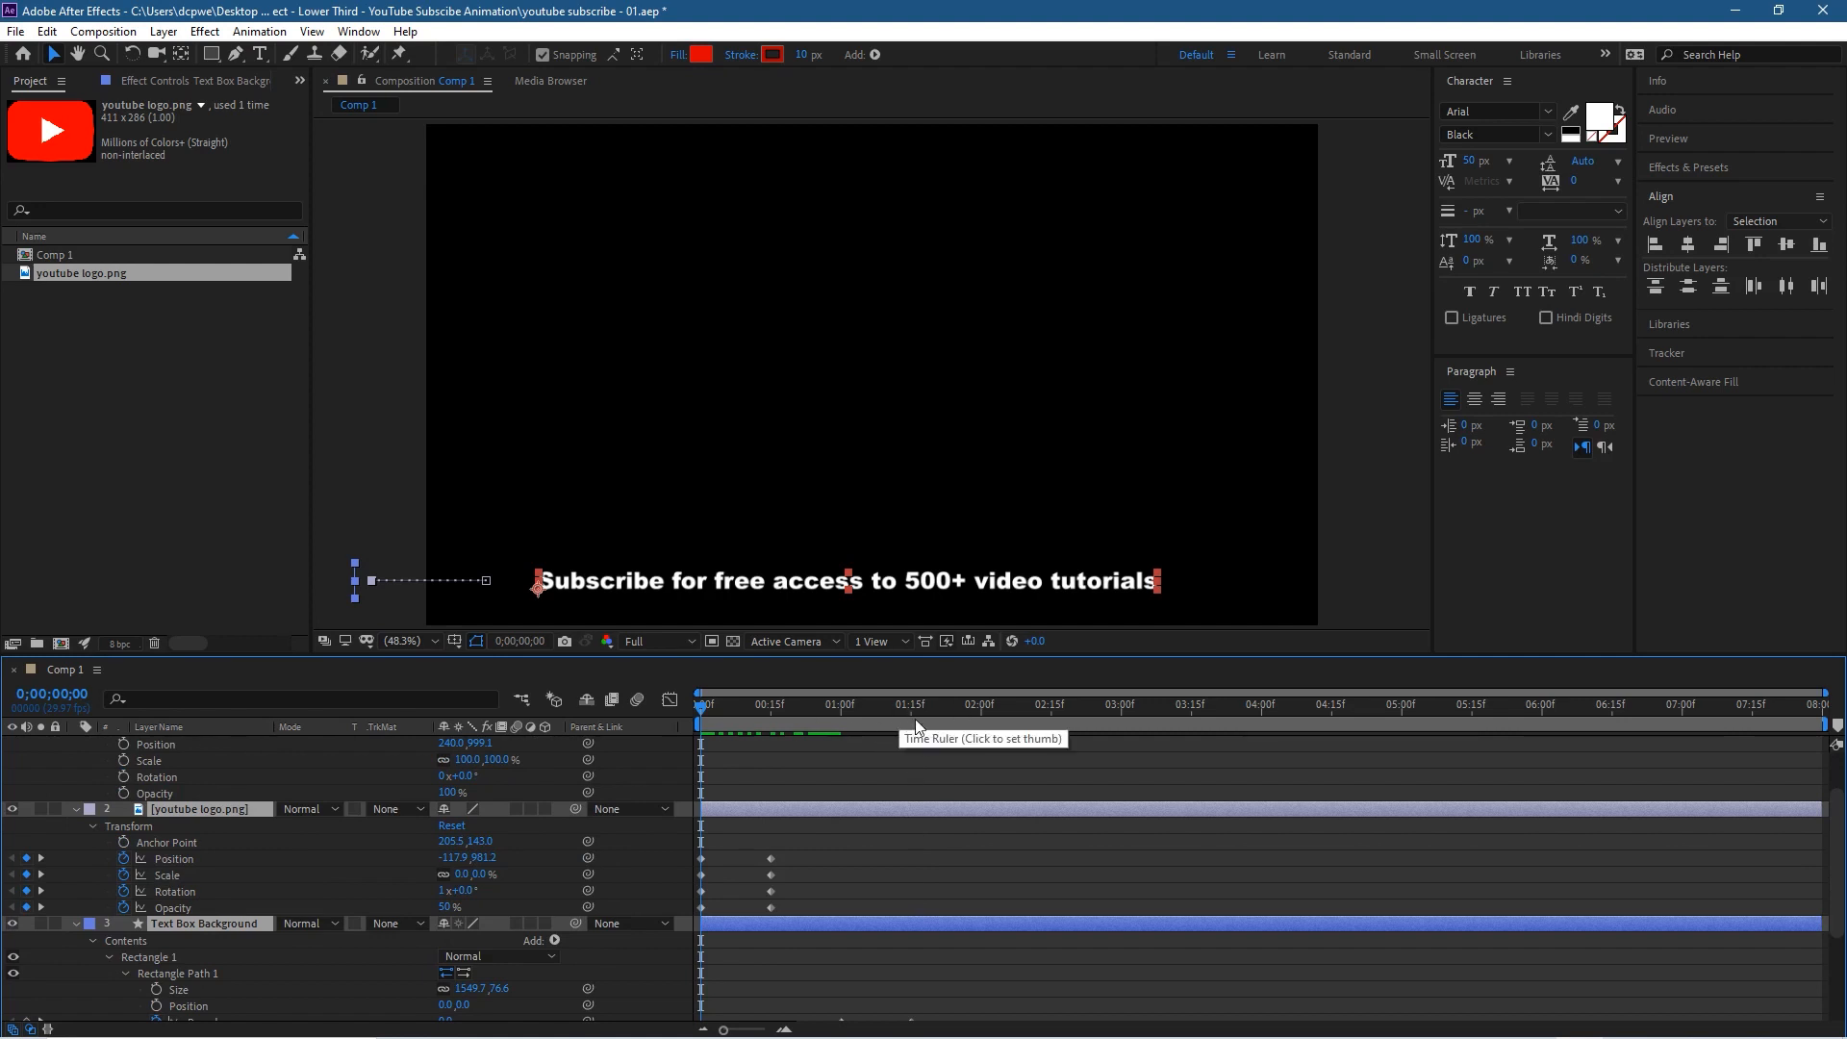
pyautogui.scroll(2, 929, 856)
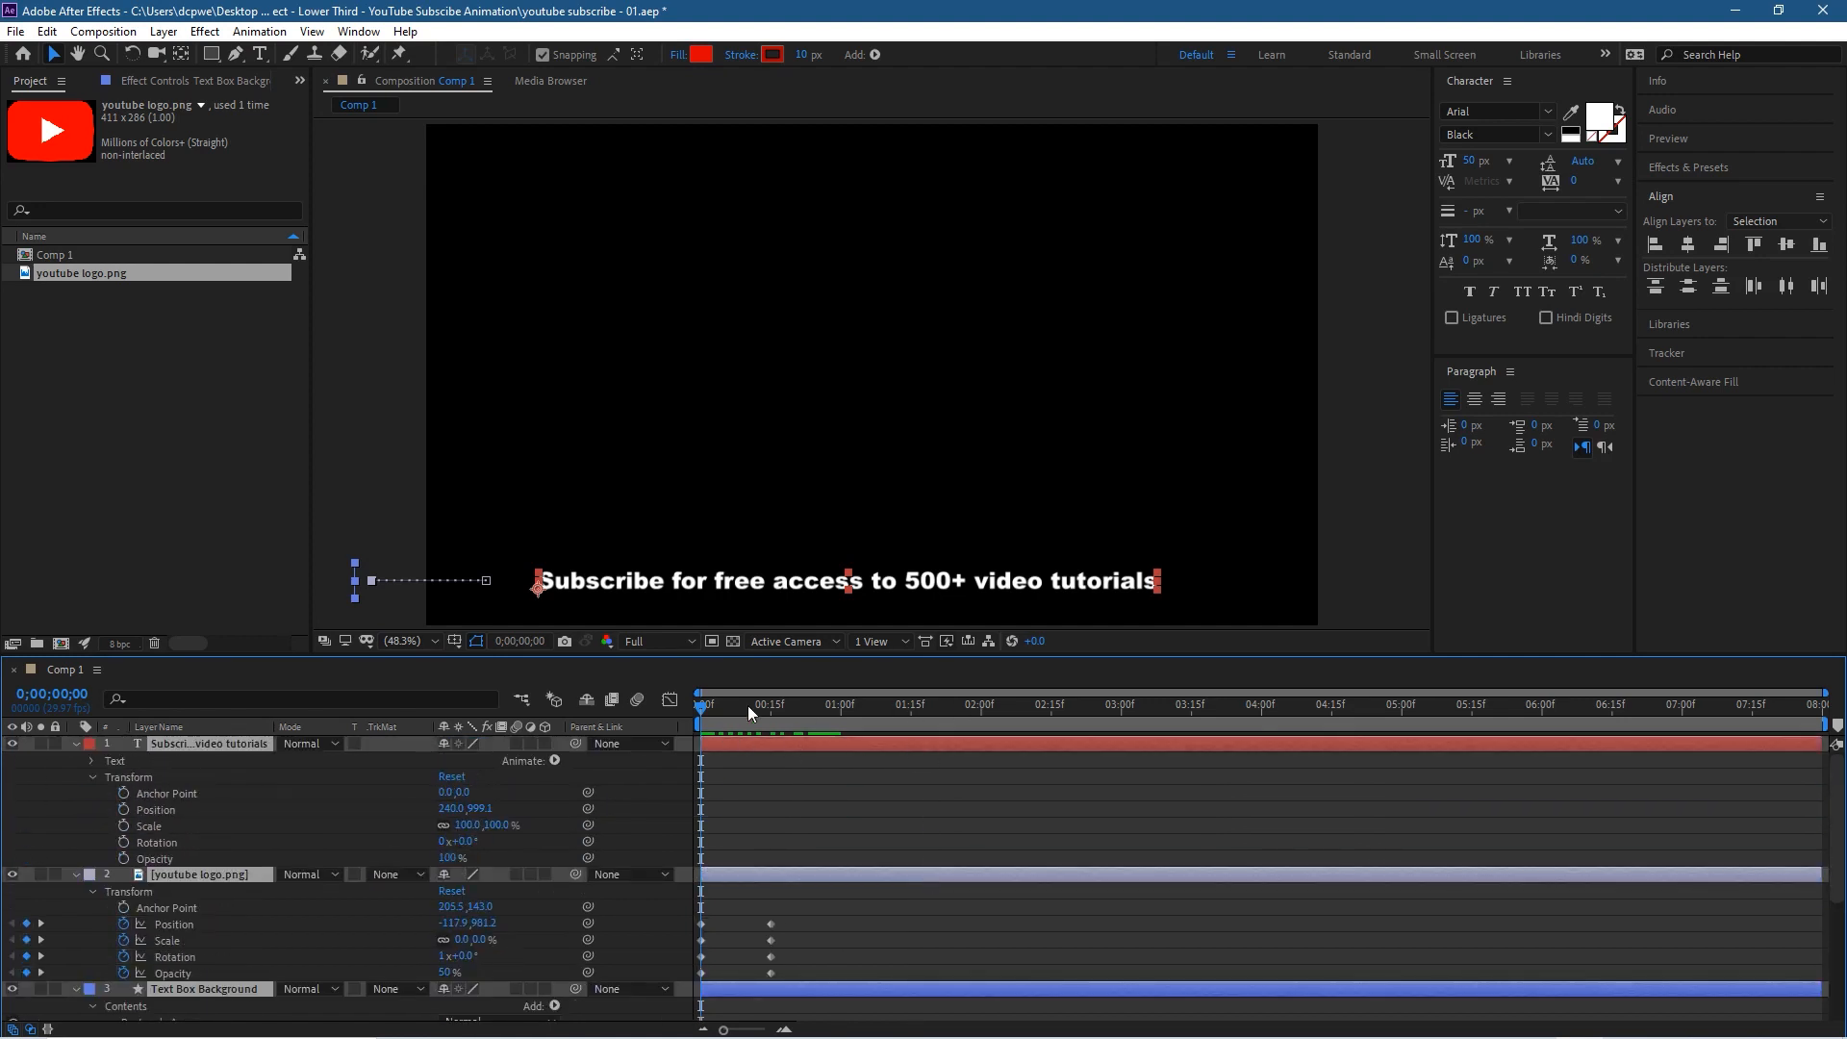
# Step: Keyframe the subscribe text's Opacity at 100% at 0;00;02;00 and at 0% at 0;00;01;15
pyautogui.moveTo(701, 713); pyautogui.dragTo(984, 733)
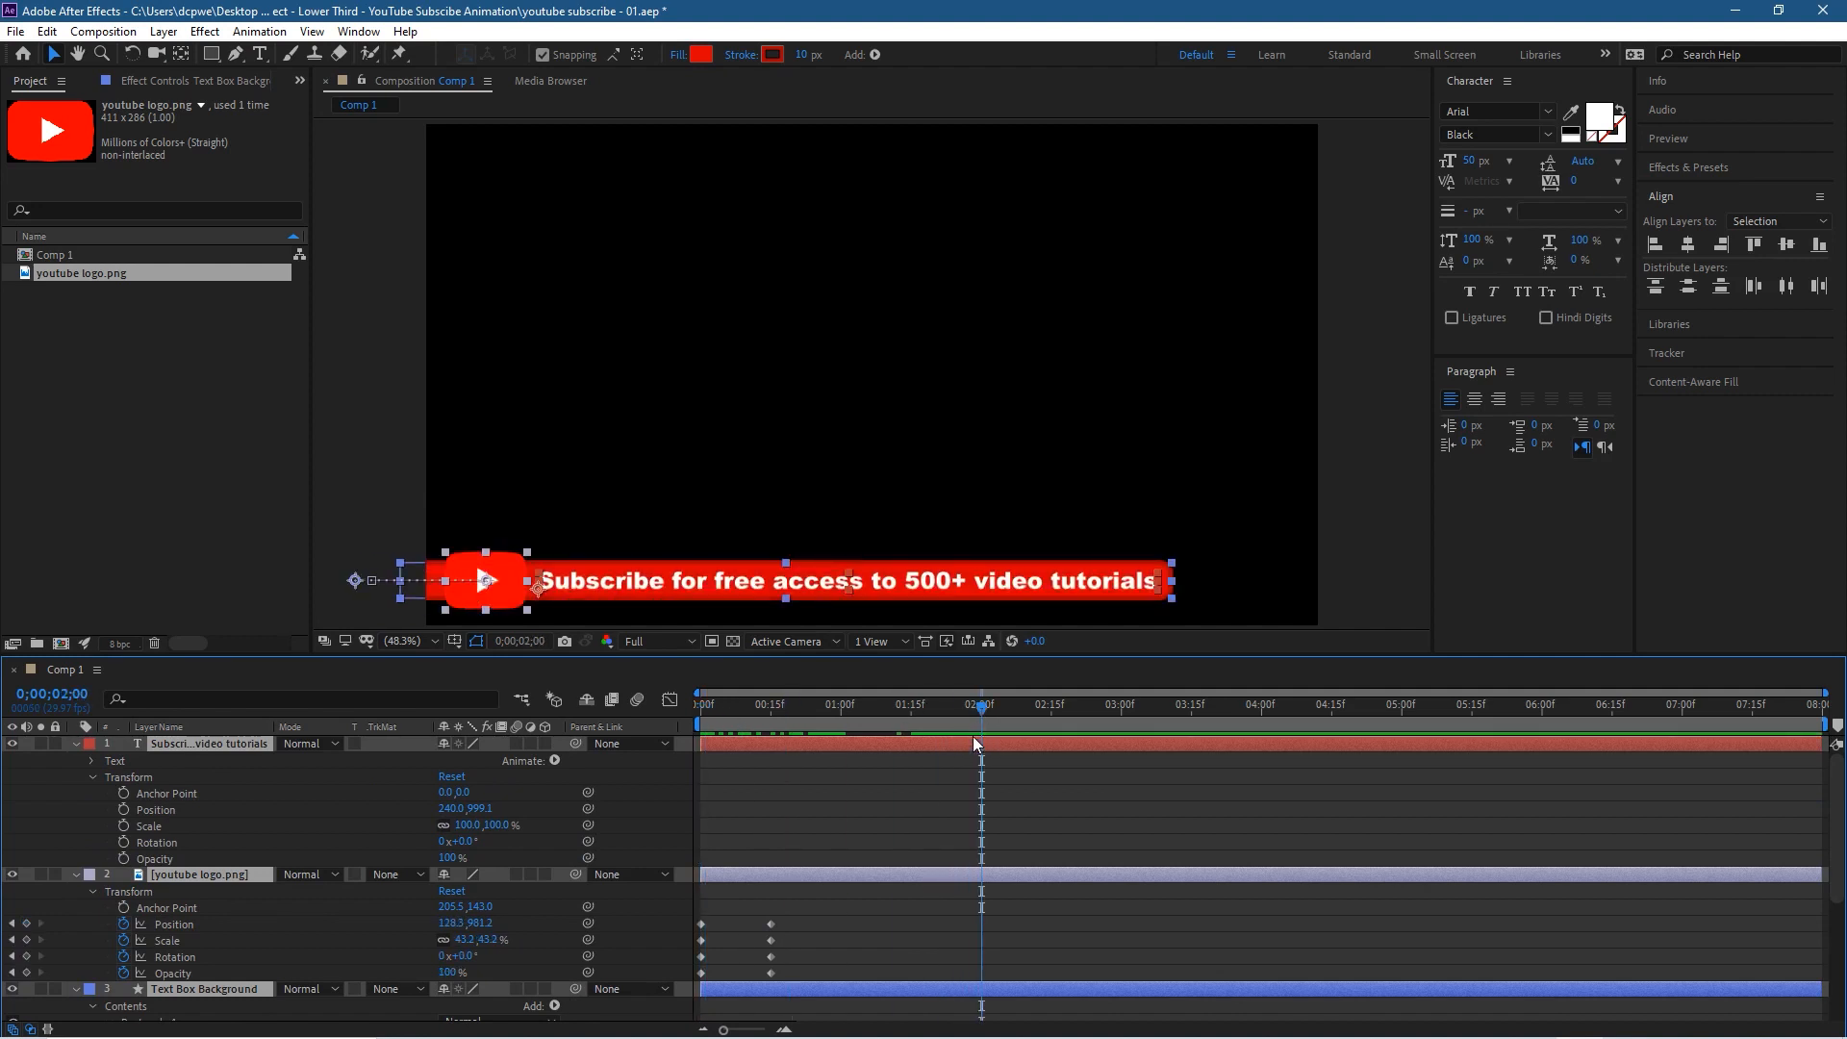
pyautogui.click(123, 857)
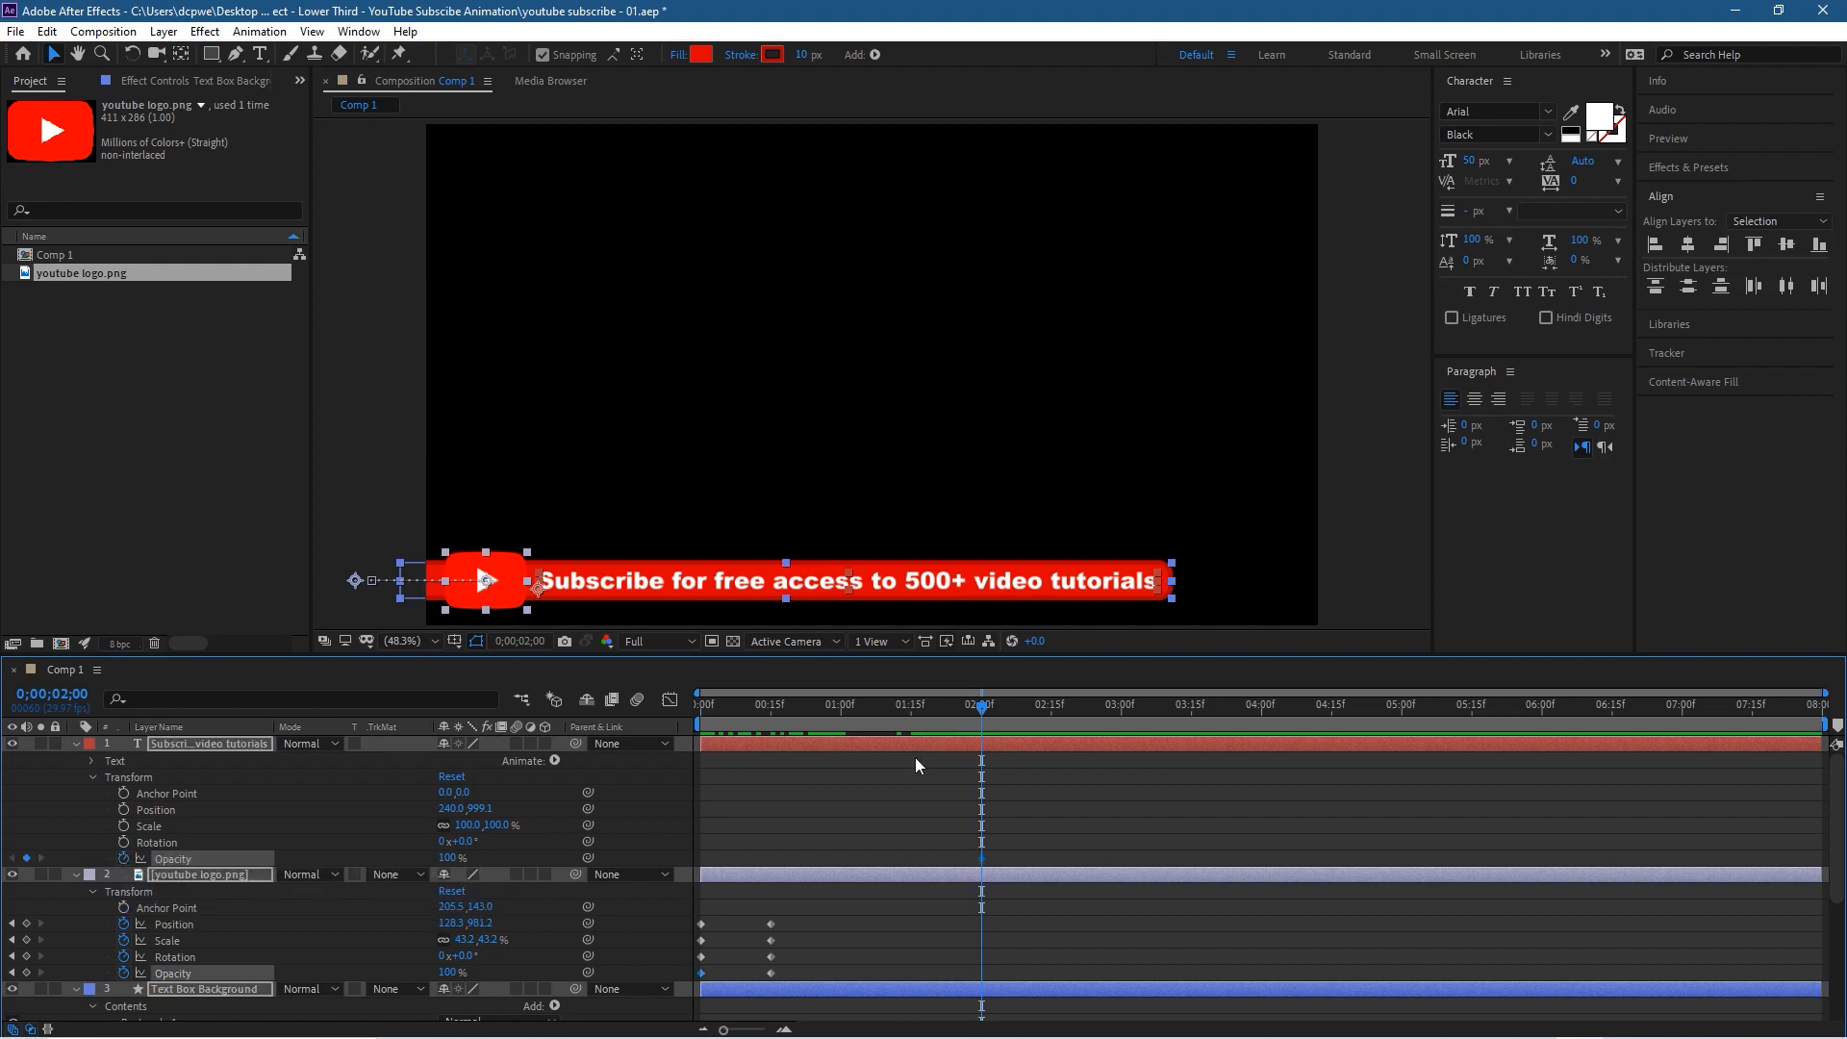
pyautogui.moveTo(981, 713); pyautogui.dragTo(914, 713)
pyautogui.moveTo(914, 713); pyautogui.dragTo(911, 713)
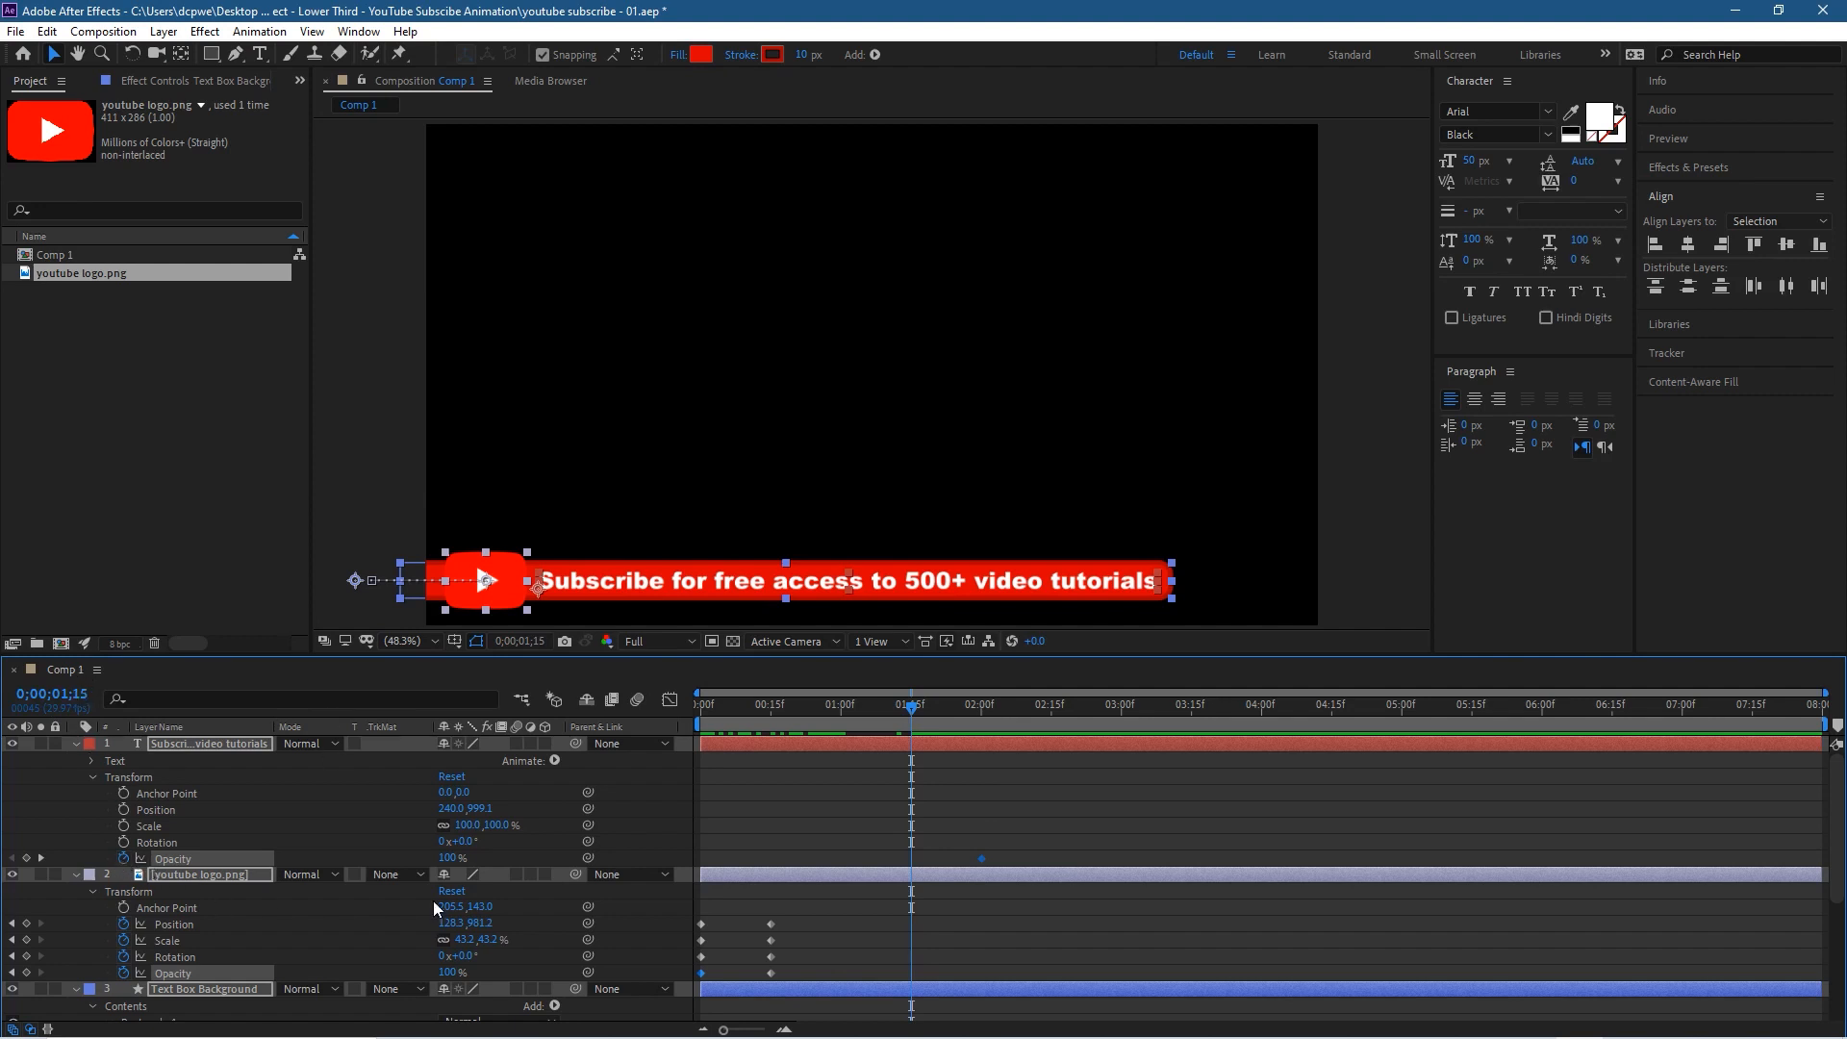
pyautogui.click(448, 859)
pyautogui.write('0')
pyautogui.press('Return')
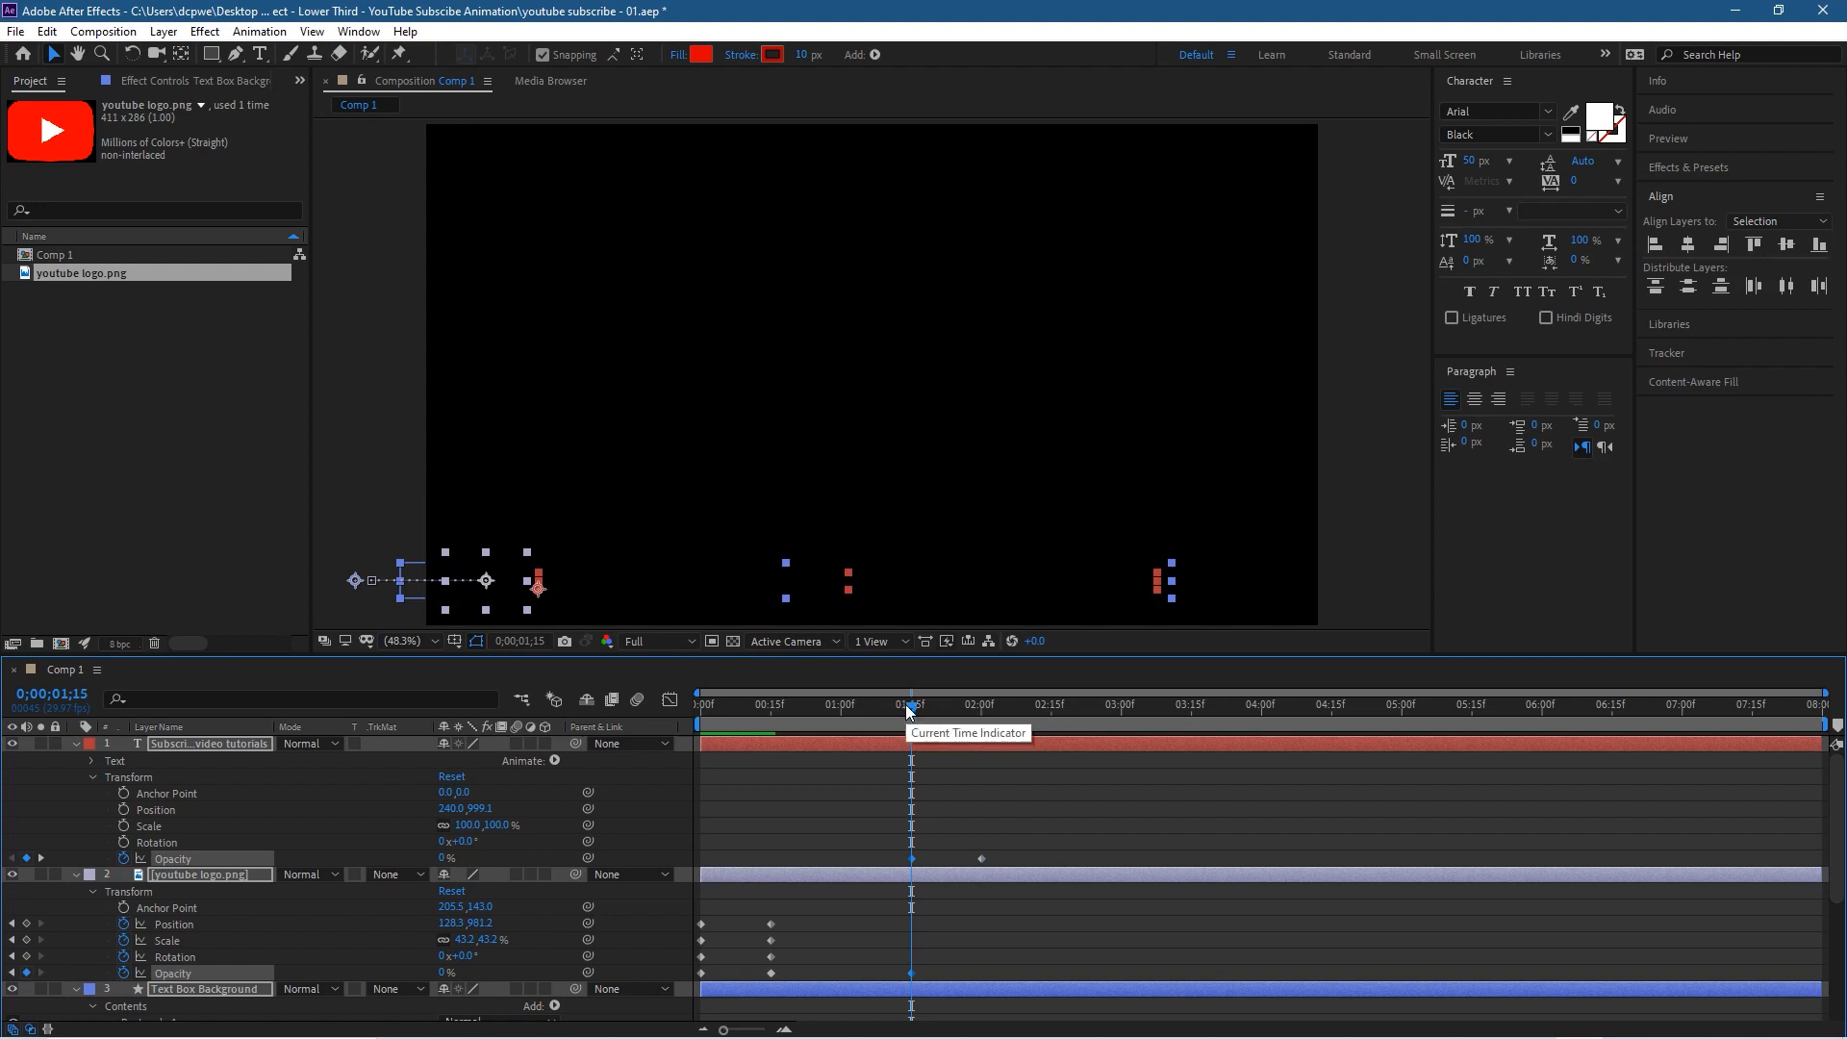
# Step: Play the animation from the beginning to check the text fade-in and return to 0;00;00;00
pyautogui.press('Home')
pyautogui.press('space')
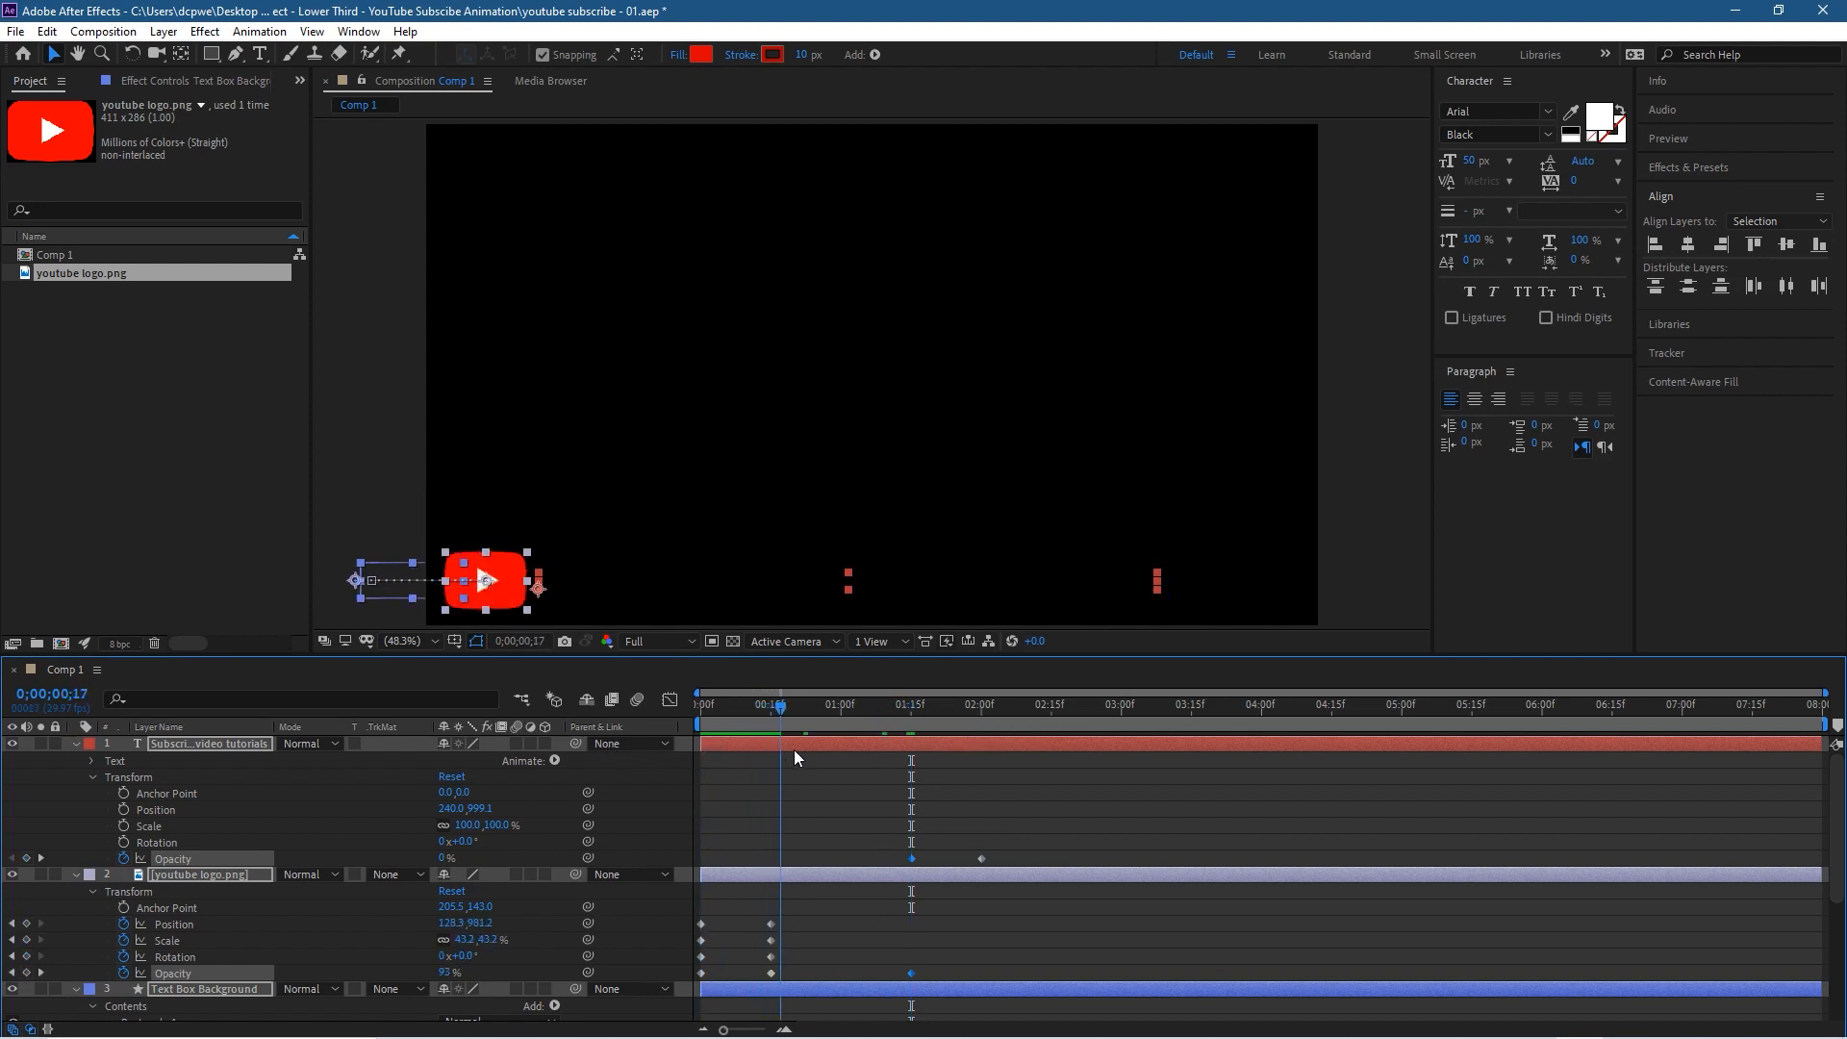
pyautogui.press('space')
pyautogui.moveTo(931, 766); pyautogui.dragTo(670, 825)
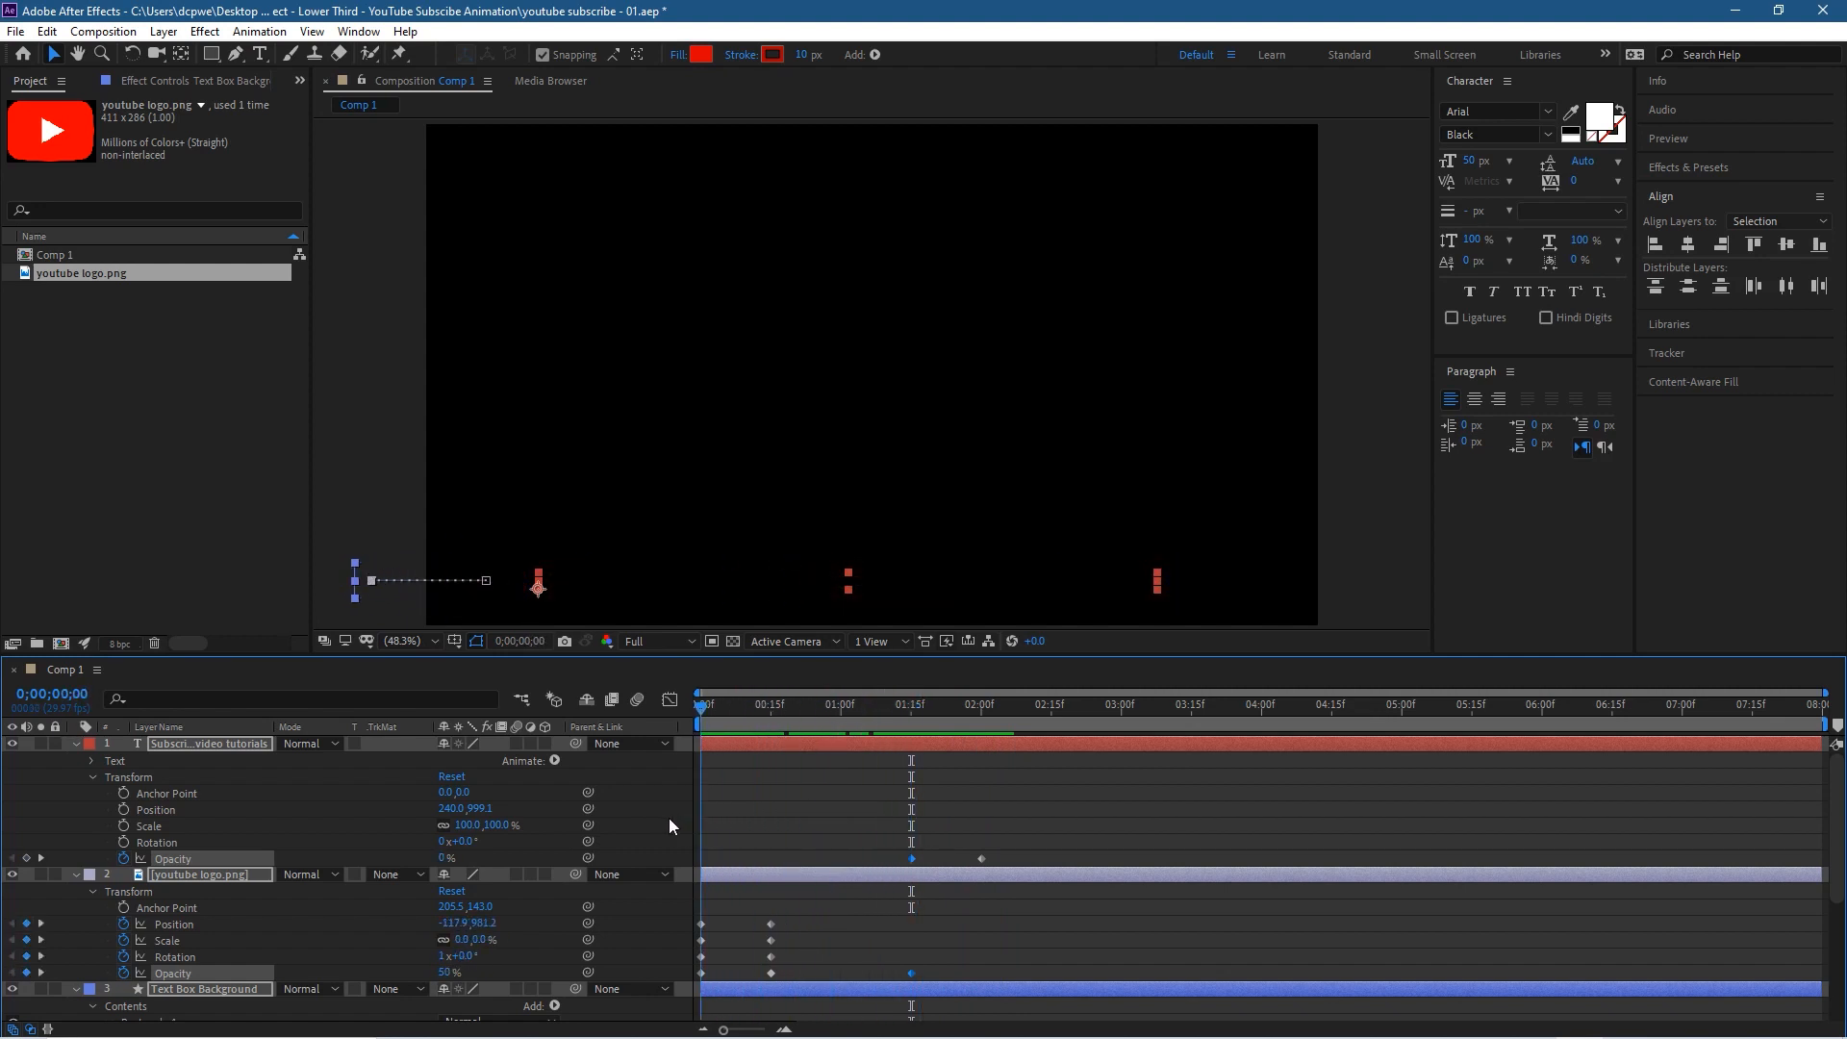
pyautogui.moveTo(671, 826)
pyautogui.mouseDown()
pyautogui.moveTo(956, 825)
pyautogui.moveTo(658, 831)
pyautogui.mouseUp()
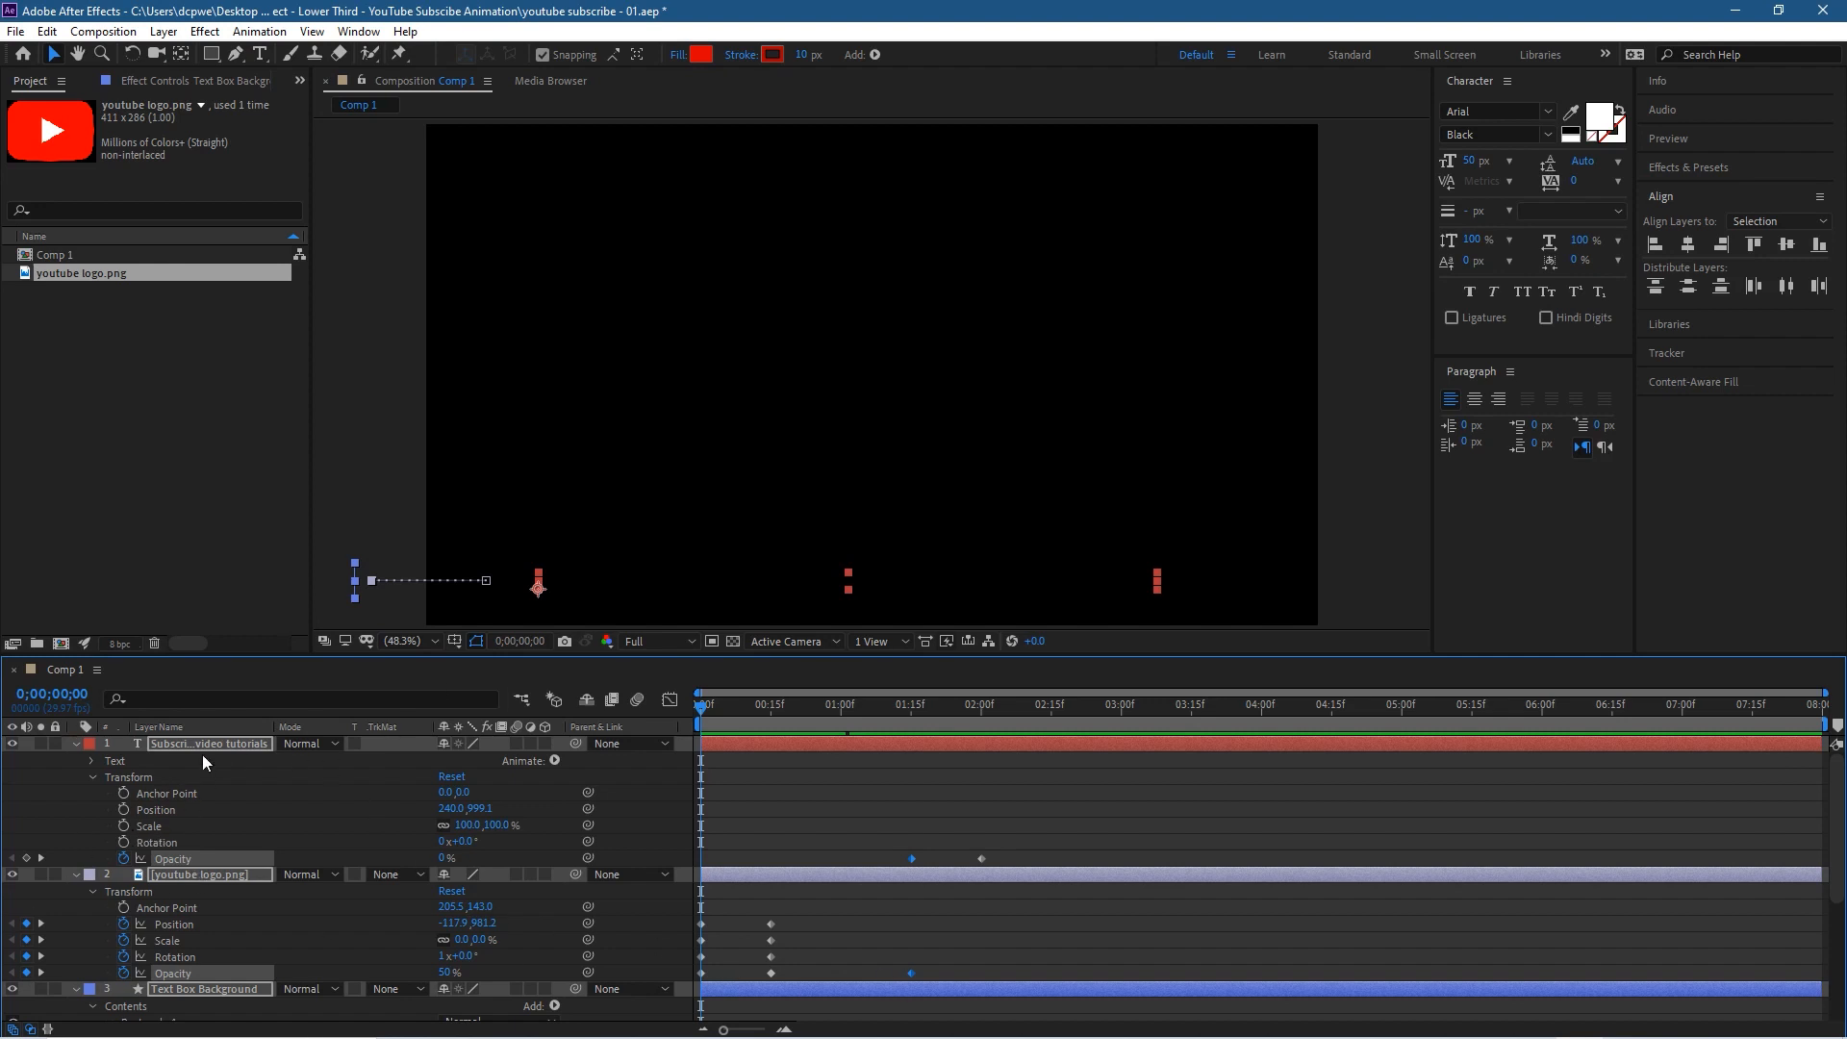
# Step: Check the layers for stray Opacity keyframes and delete the youtube logo's one at 0;00;01;15
pyautogui.scroll(-5, 241, 961)
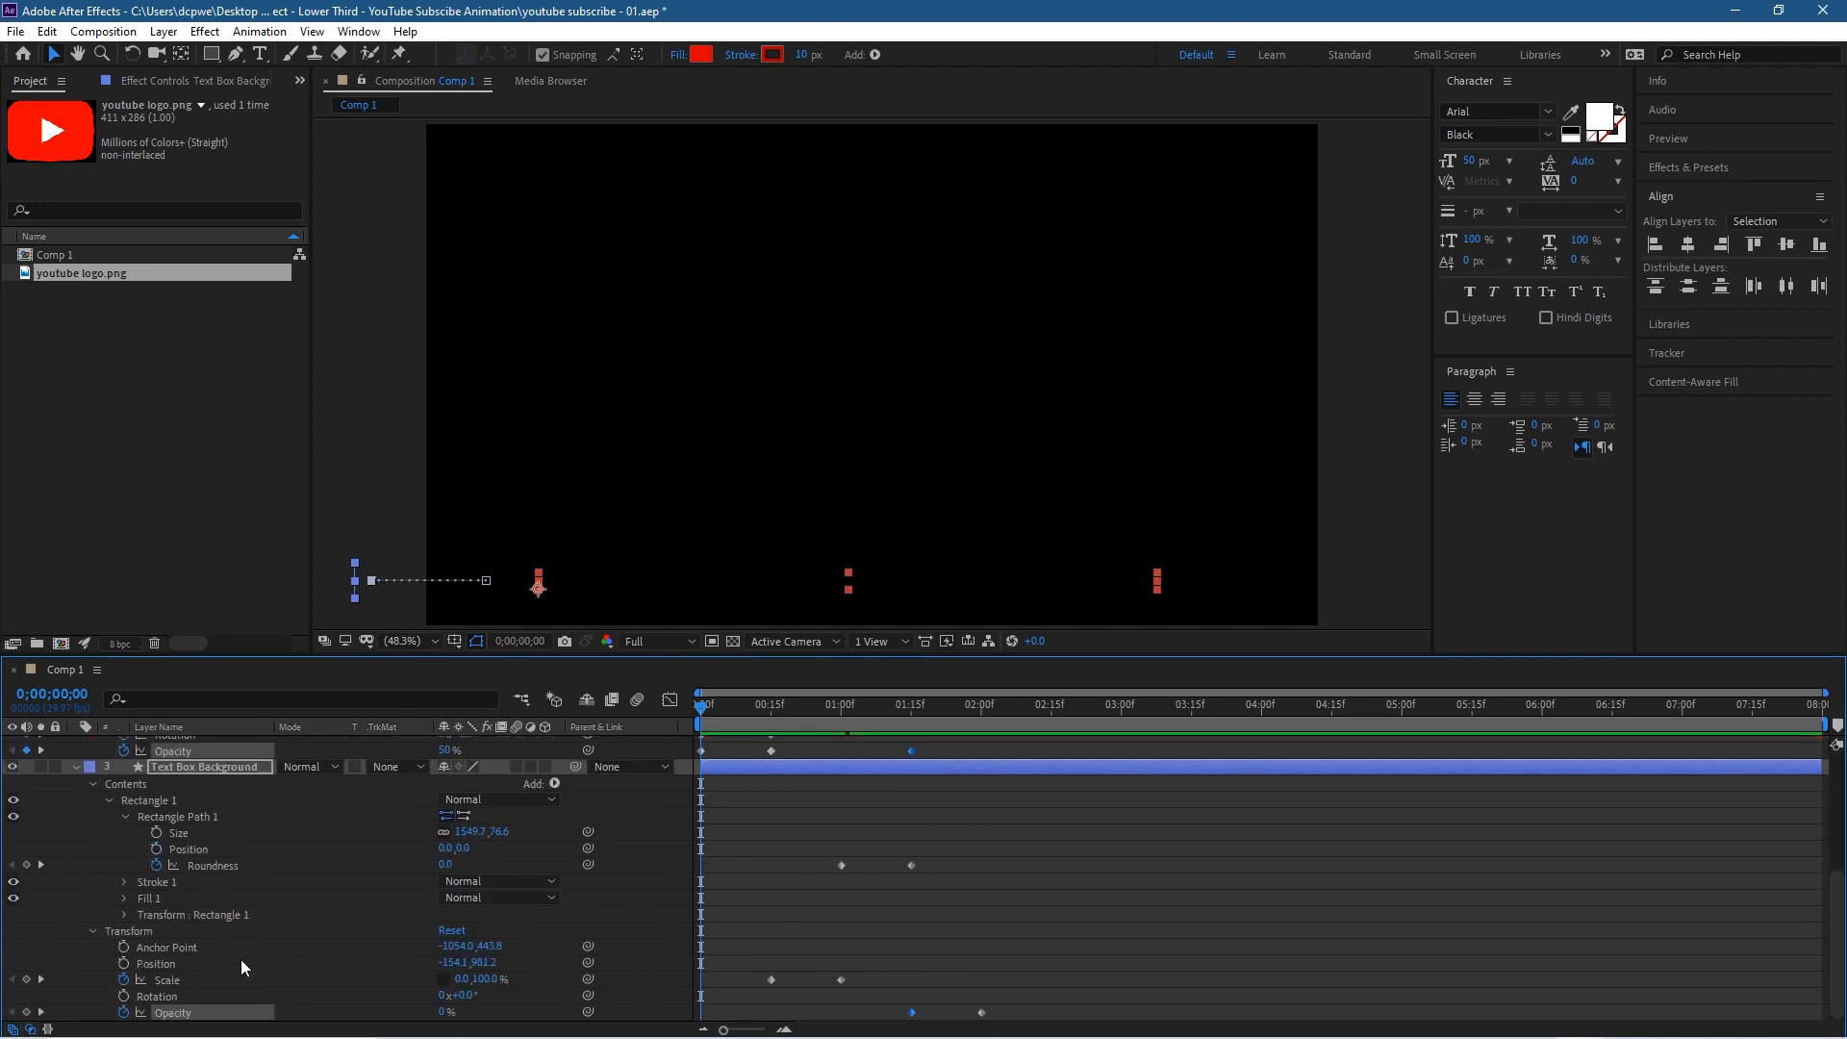
pyautogui.scroll(5, 240, 952)
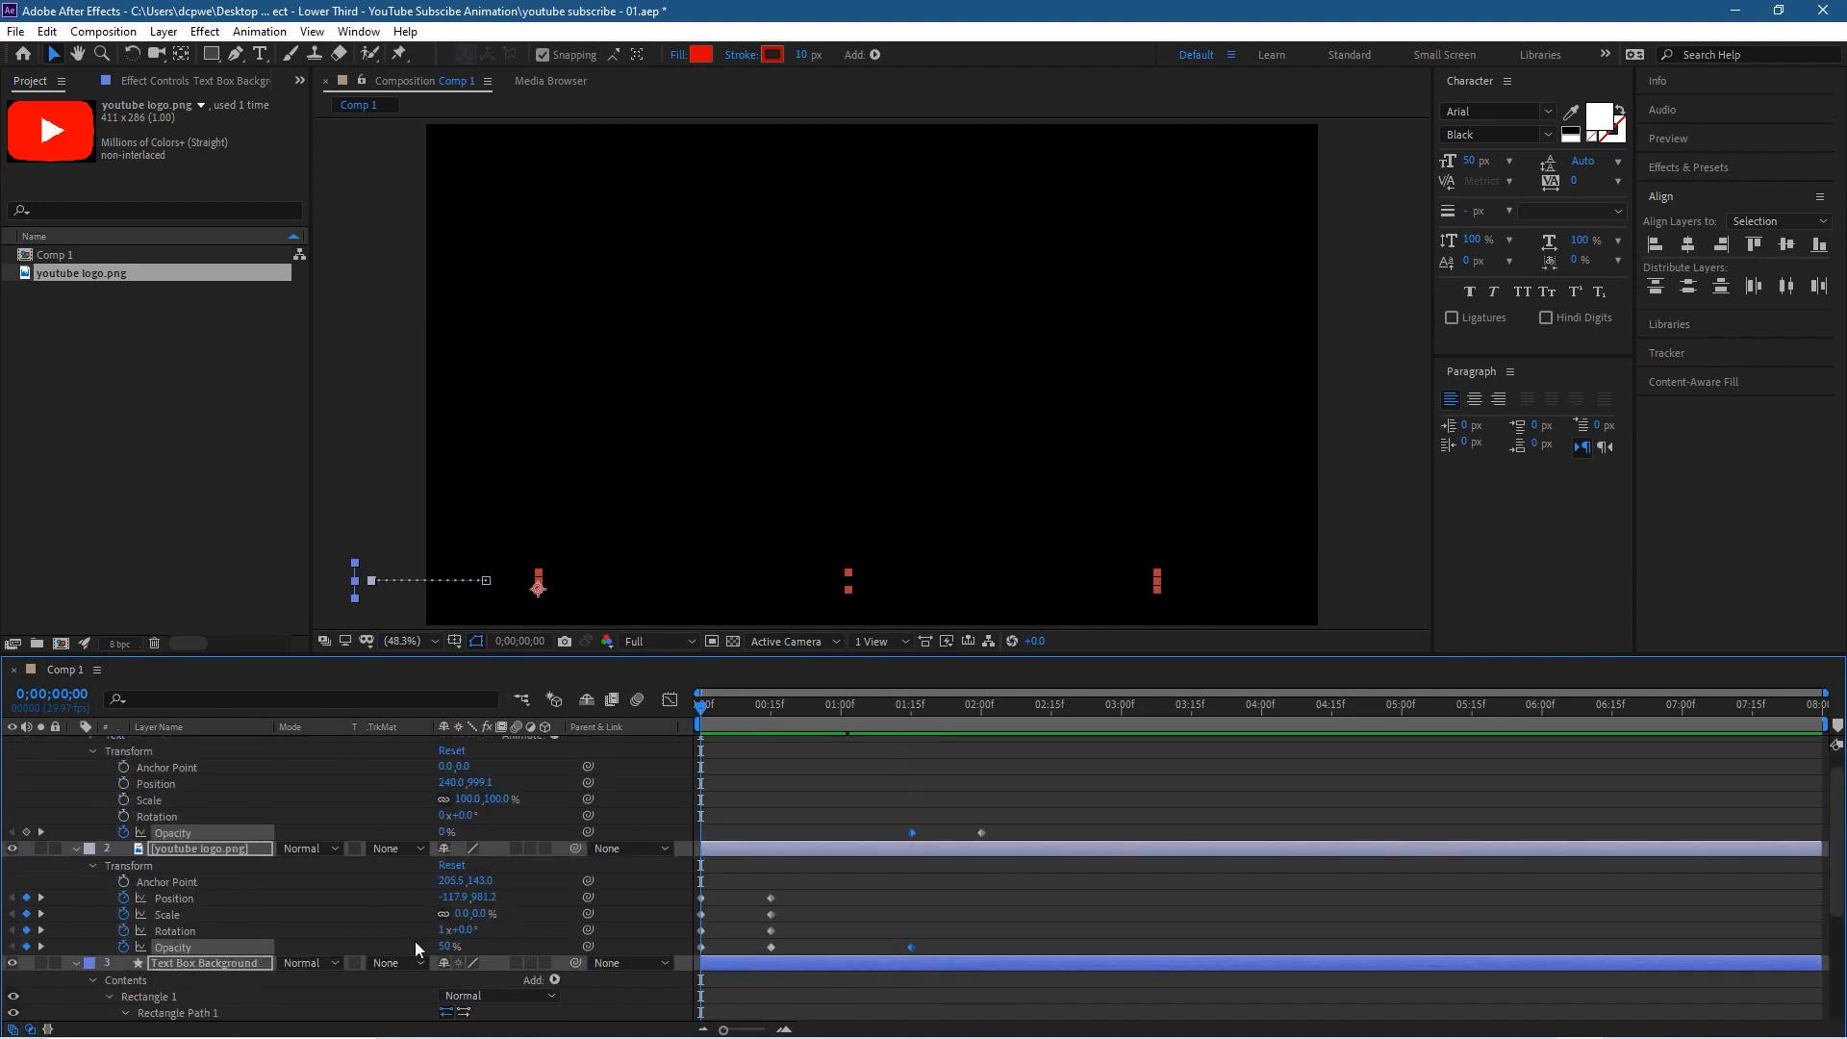
pyautogui.scroll(-2, 423, 948)
pyautogui.scroll(2, 244, 876)
pyautogui.click(905, 947)
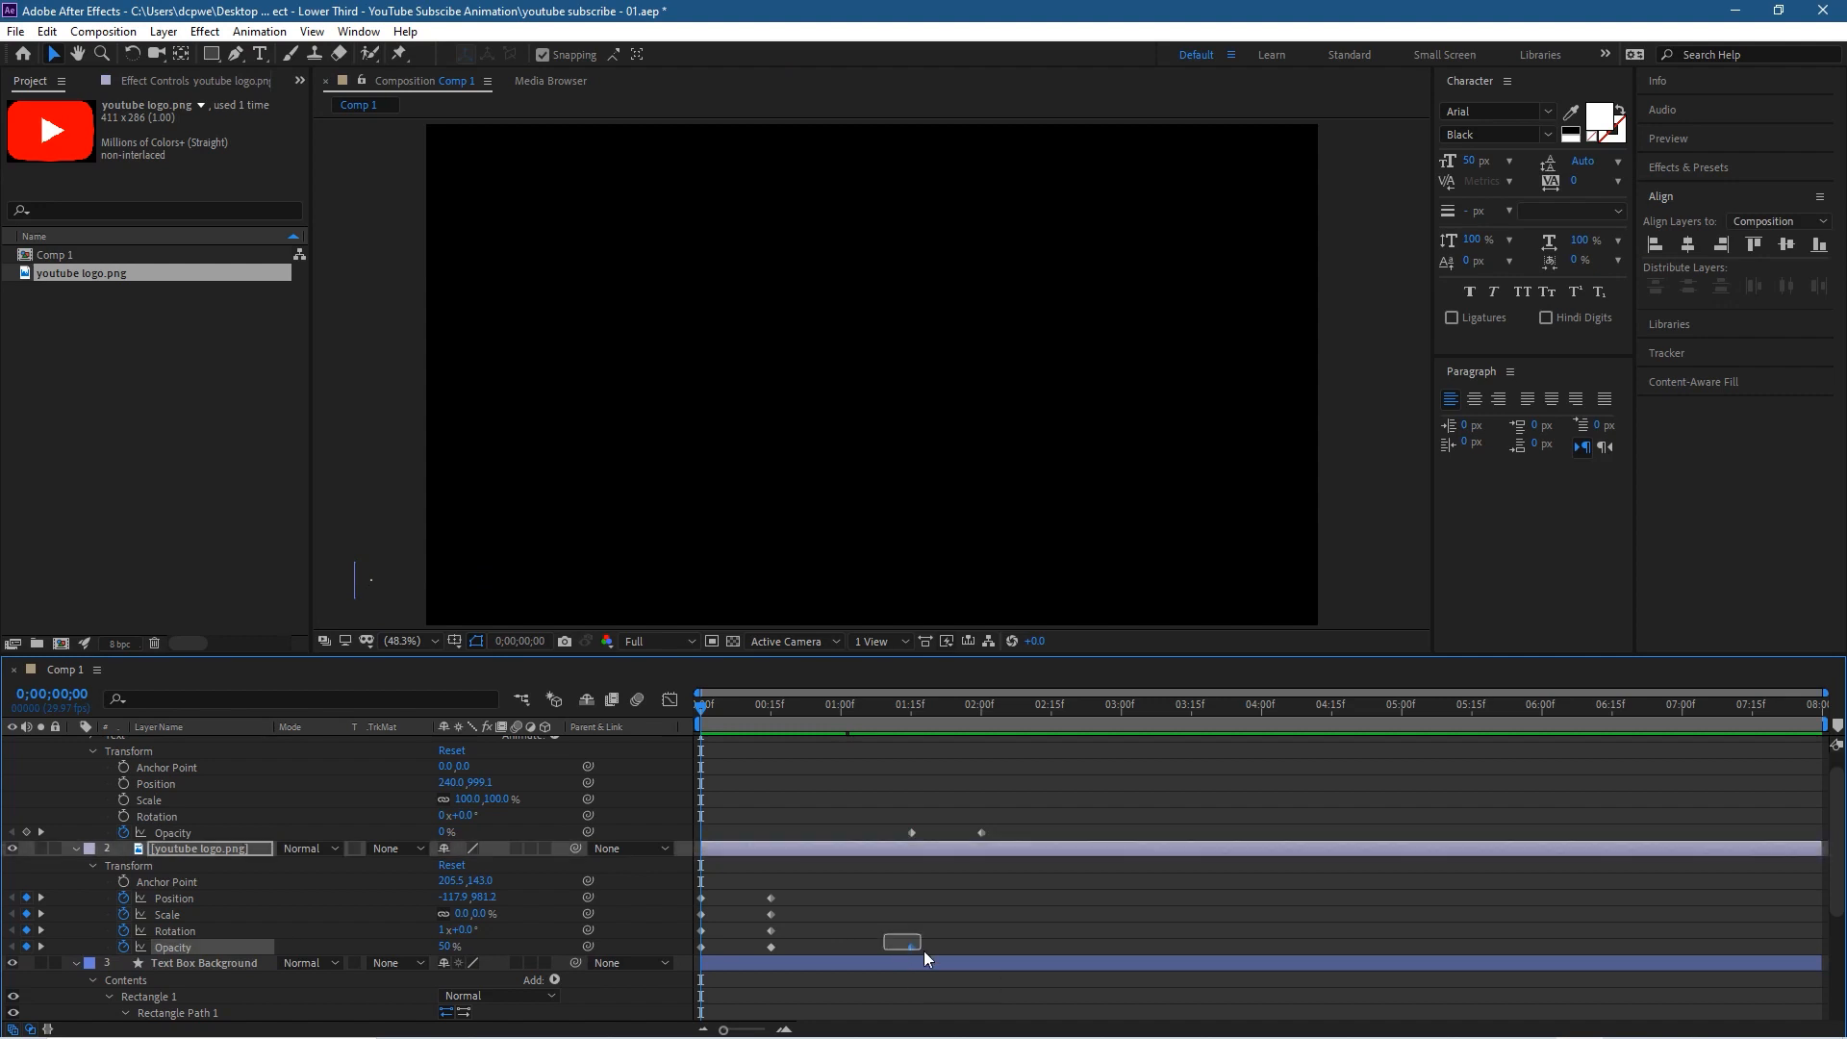
pyautogui.press('Delete')
# Step: Remove the Text Box Background's Opacity keyframes and collapse the bar and logo layers
pyautogui.scroll(-4, 926, 950)
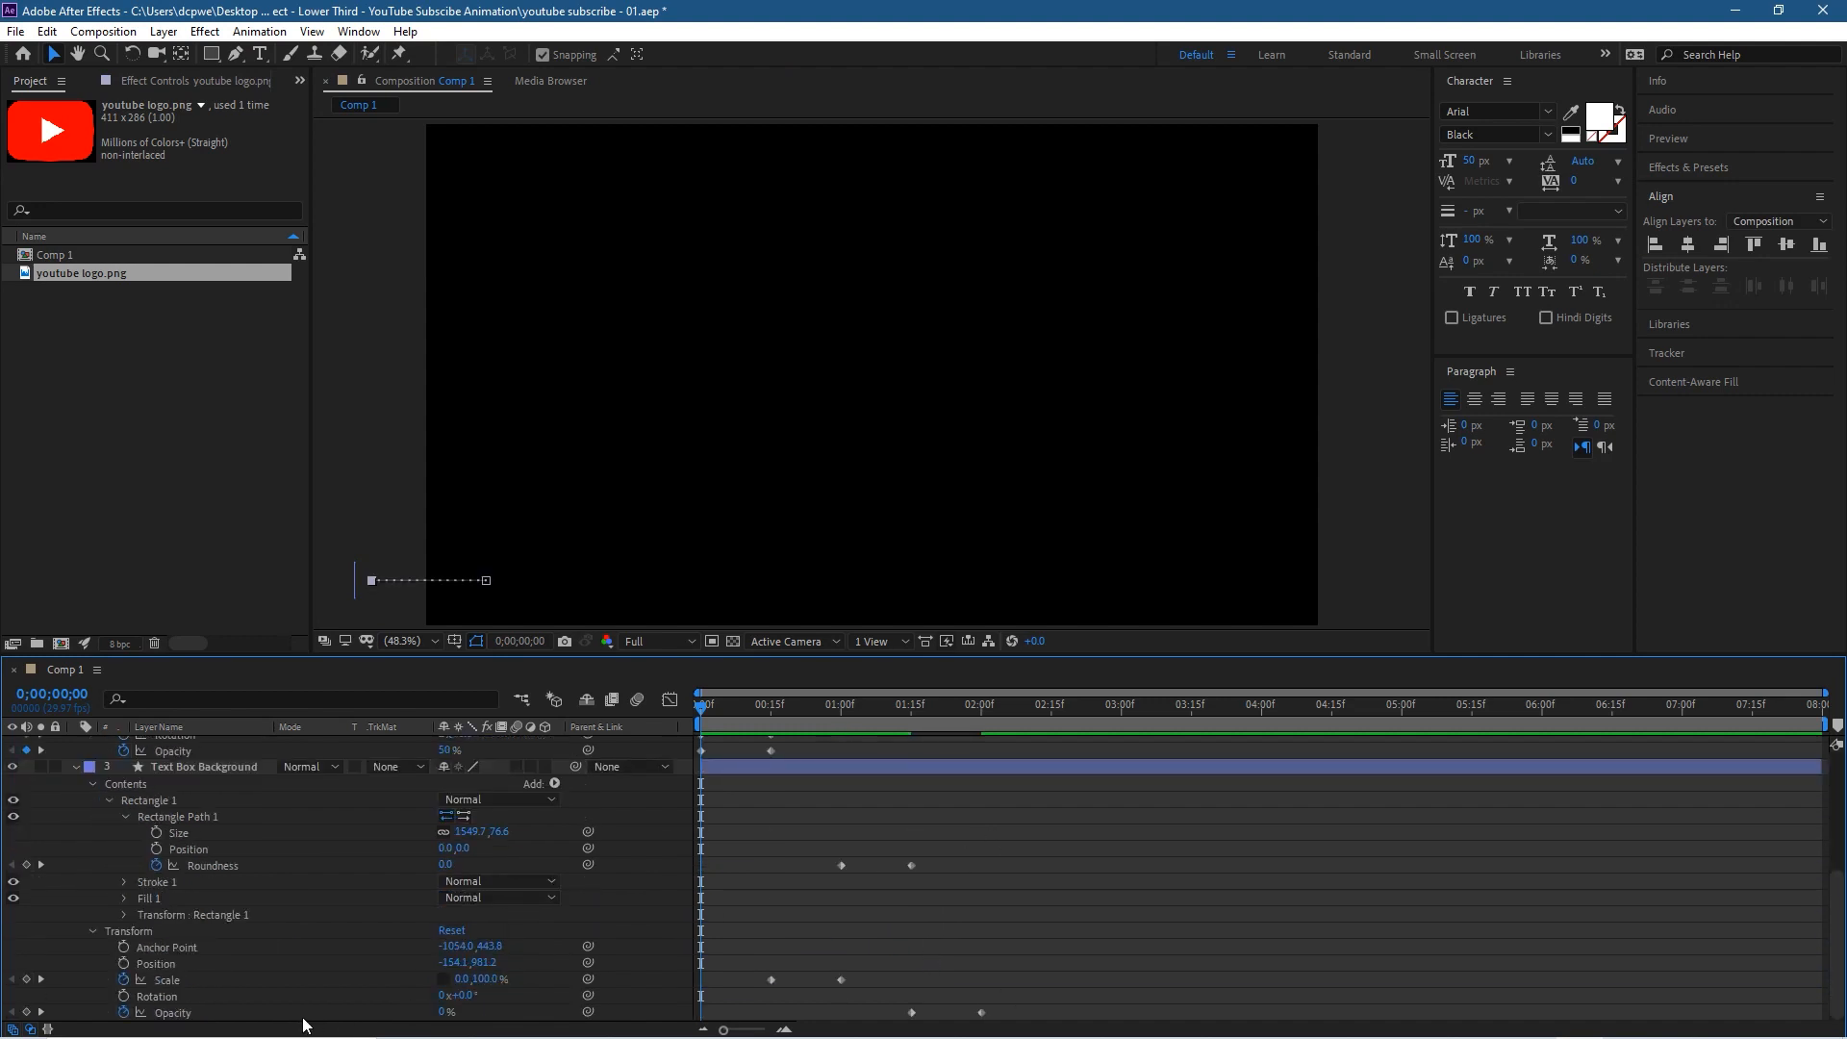
pyautogui.click(167, 1012)
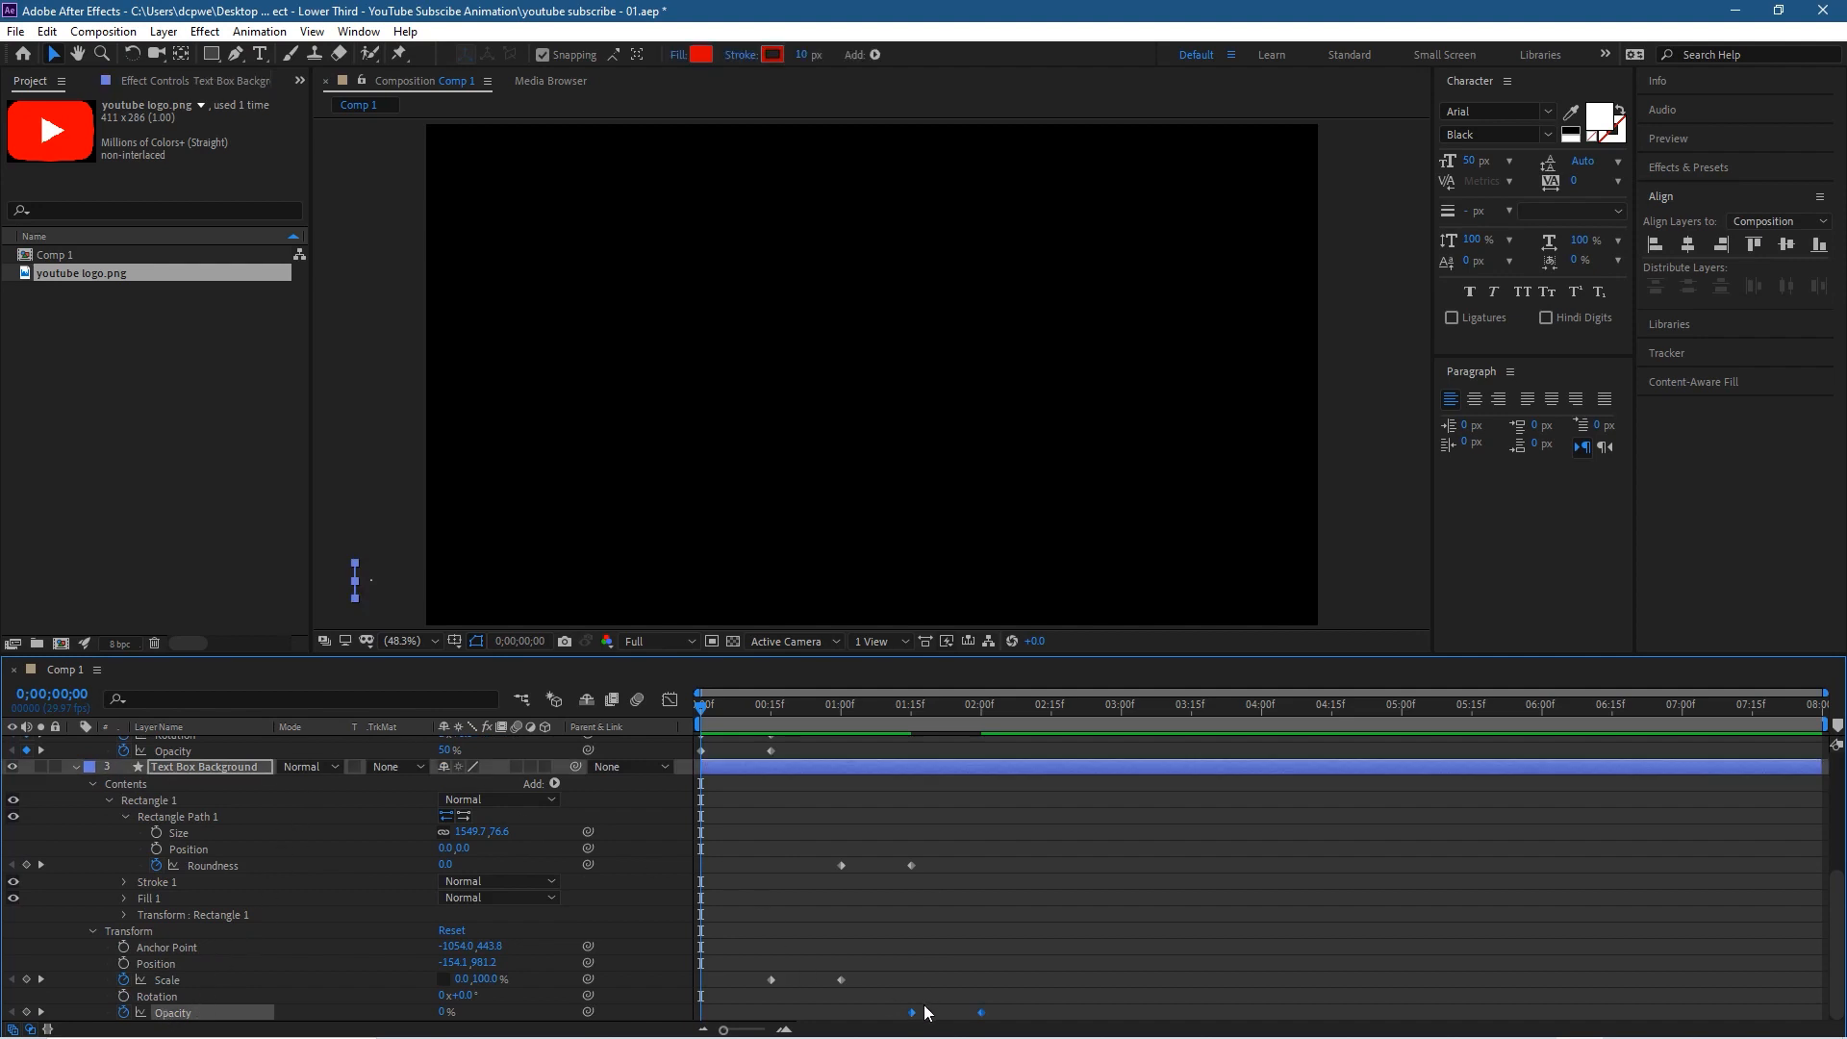
pyautogui.moveTo(879, 1003); pyautogui.dragTo(1018, 1024)
pyautogui.scroll(3, 202, 904)
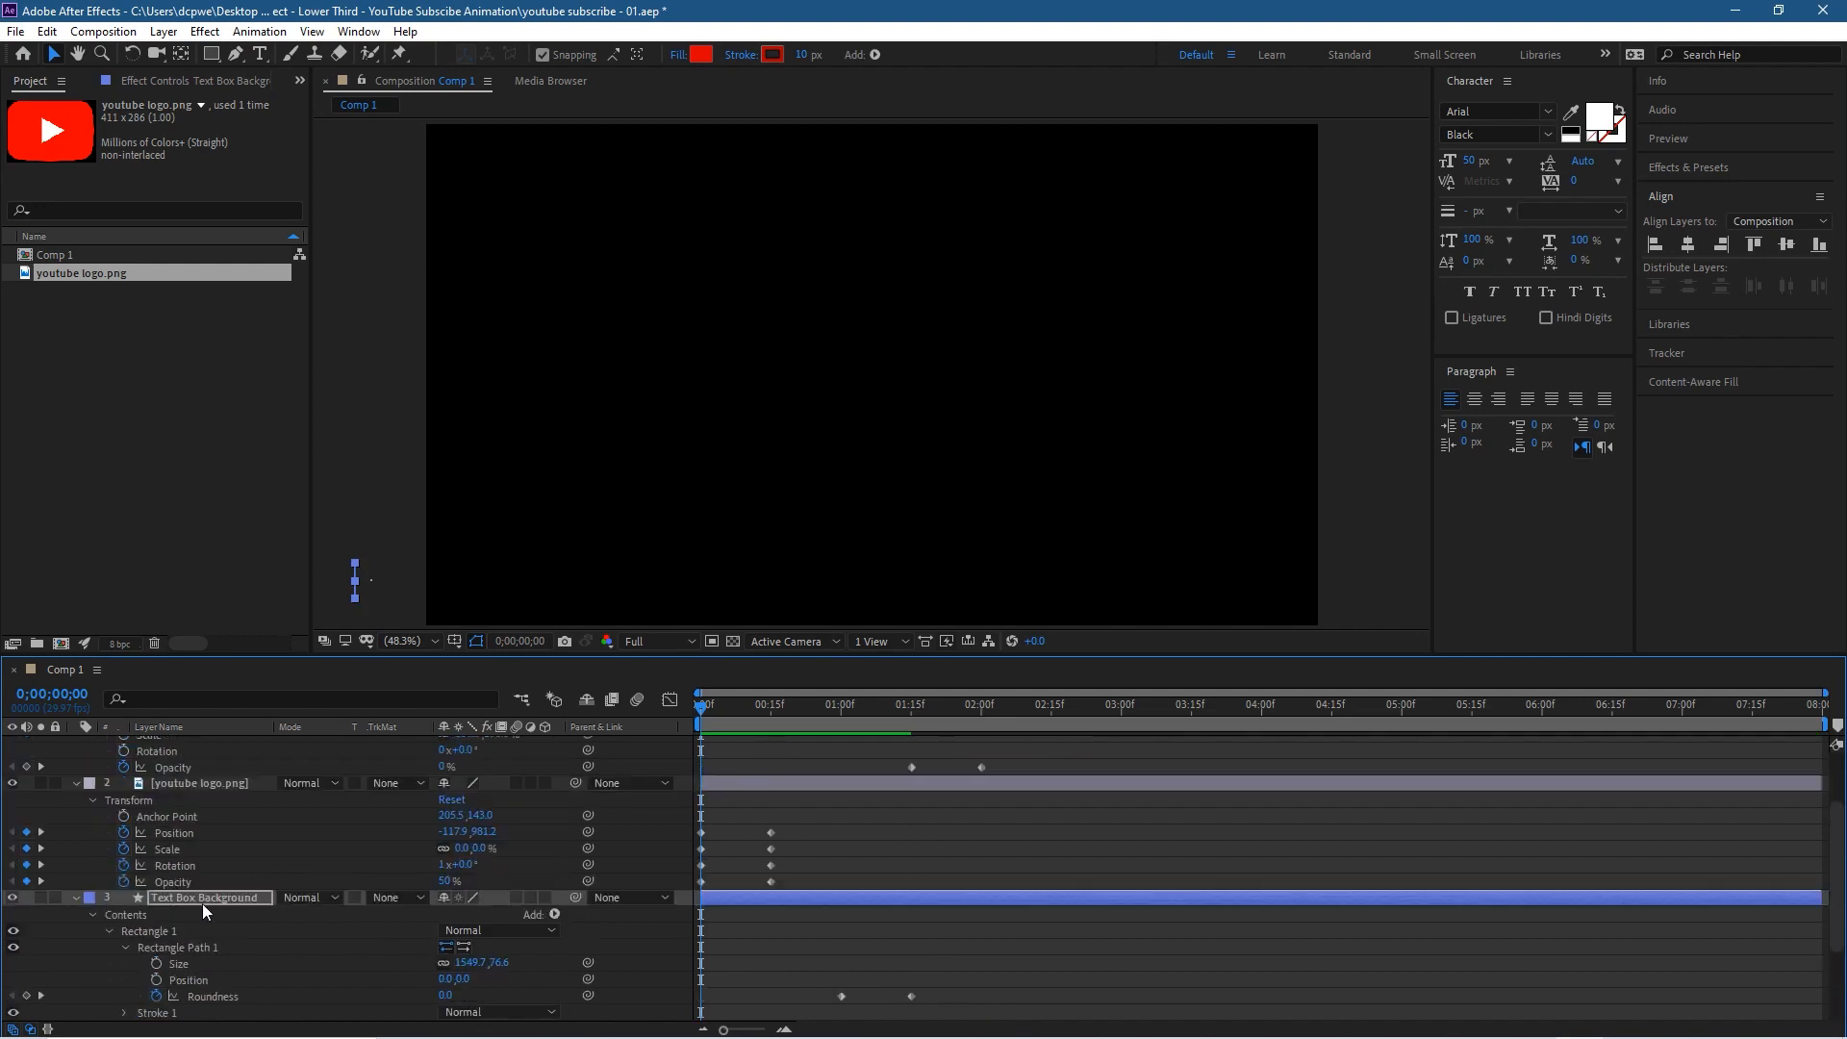
pyautogui.click(76, 897)
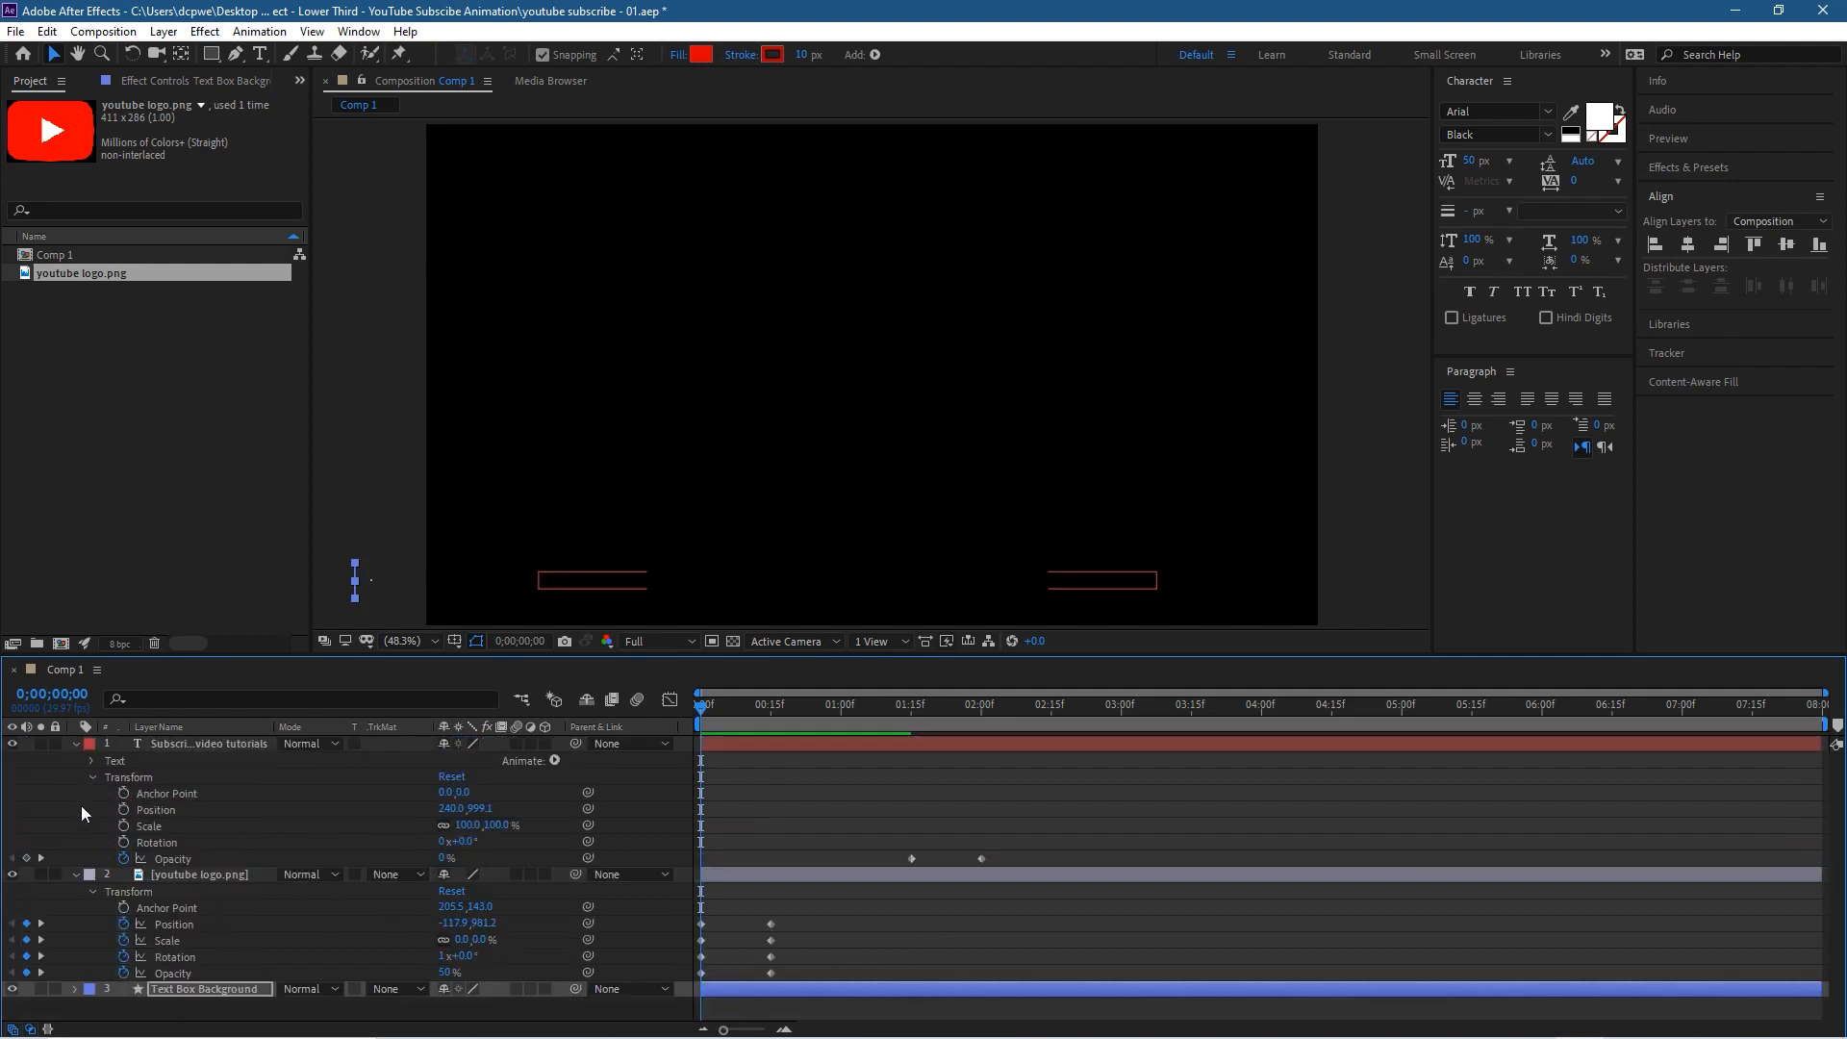
pyautogui.click(76, 874)
pyautogui.click(299, 943)
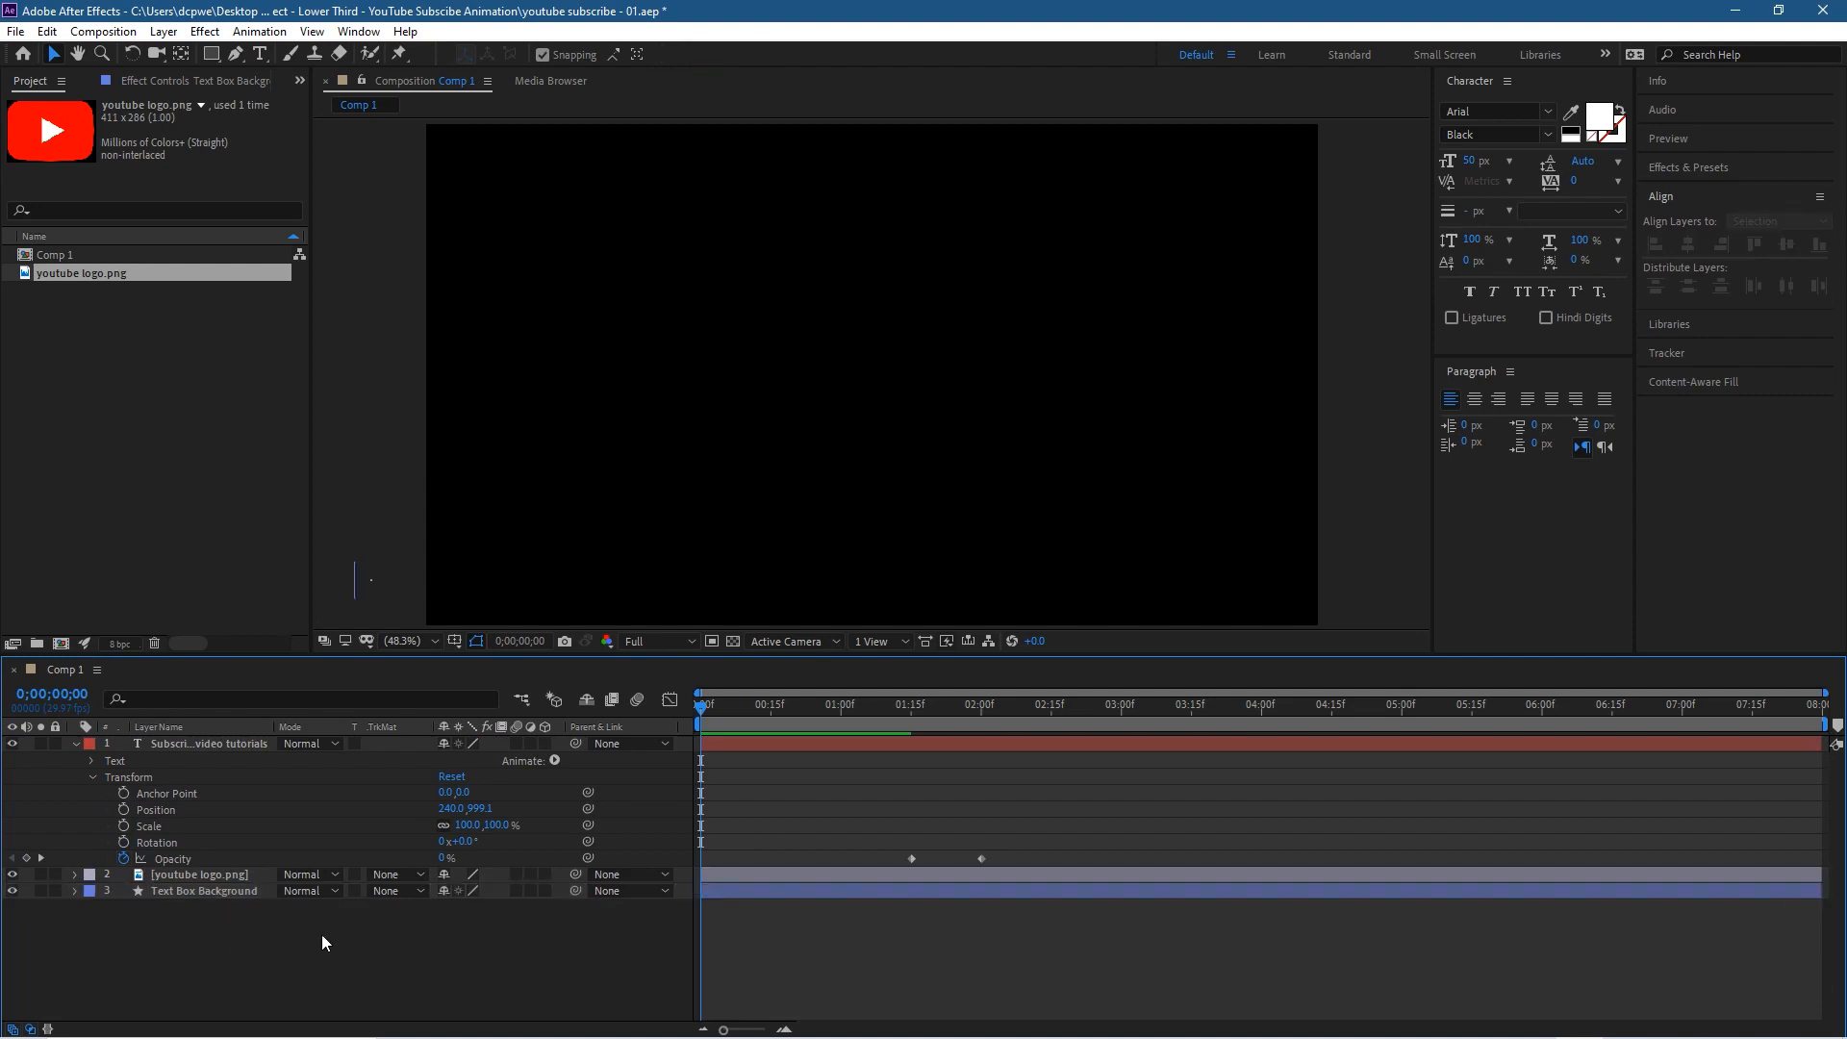
# Step: Scrub through the animation and set the Text Box Background's Opacity to 100%
pyautogui.moveTo(706, 706); pyautogui.dragTo(645, 748)
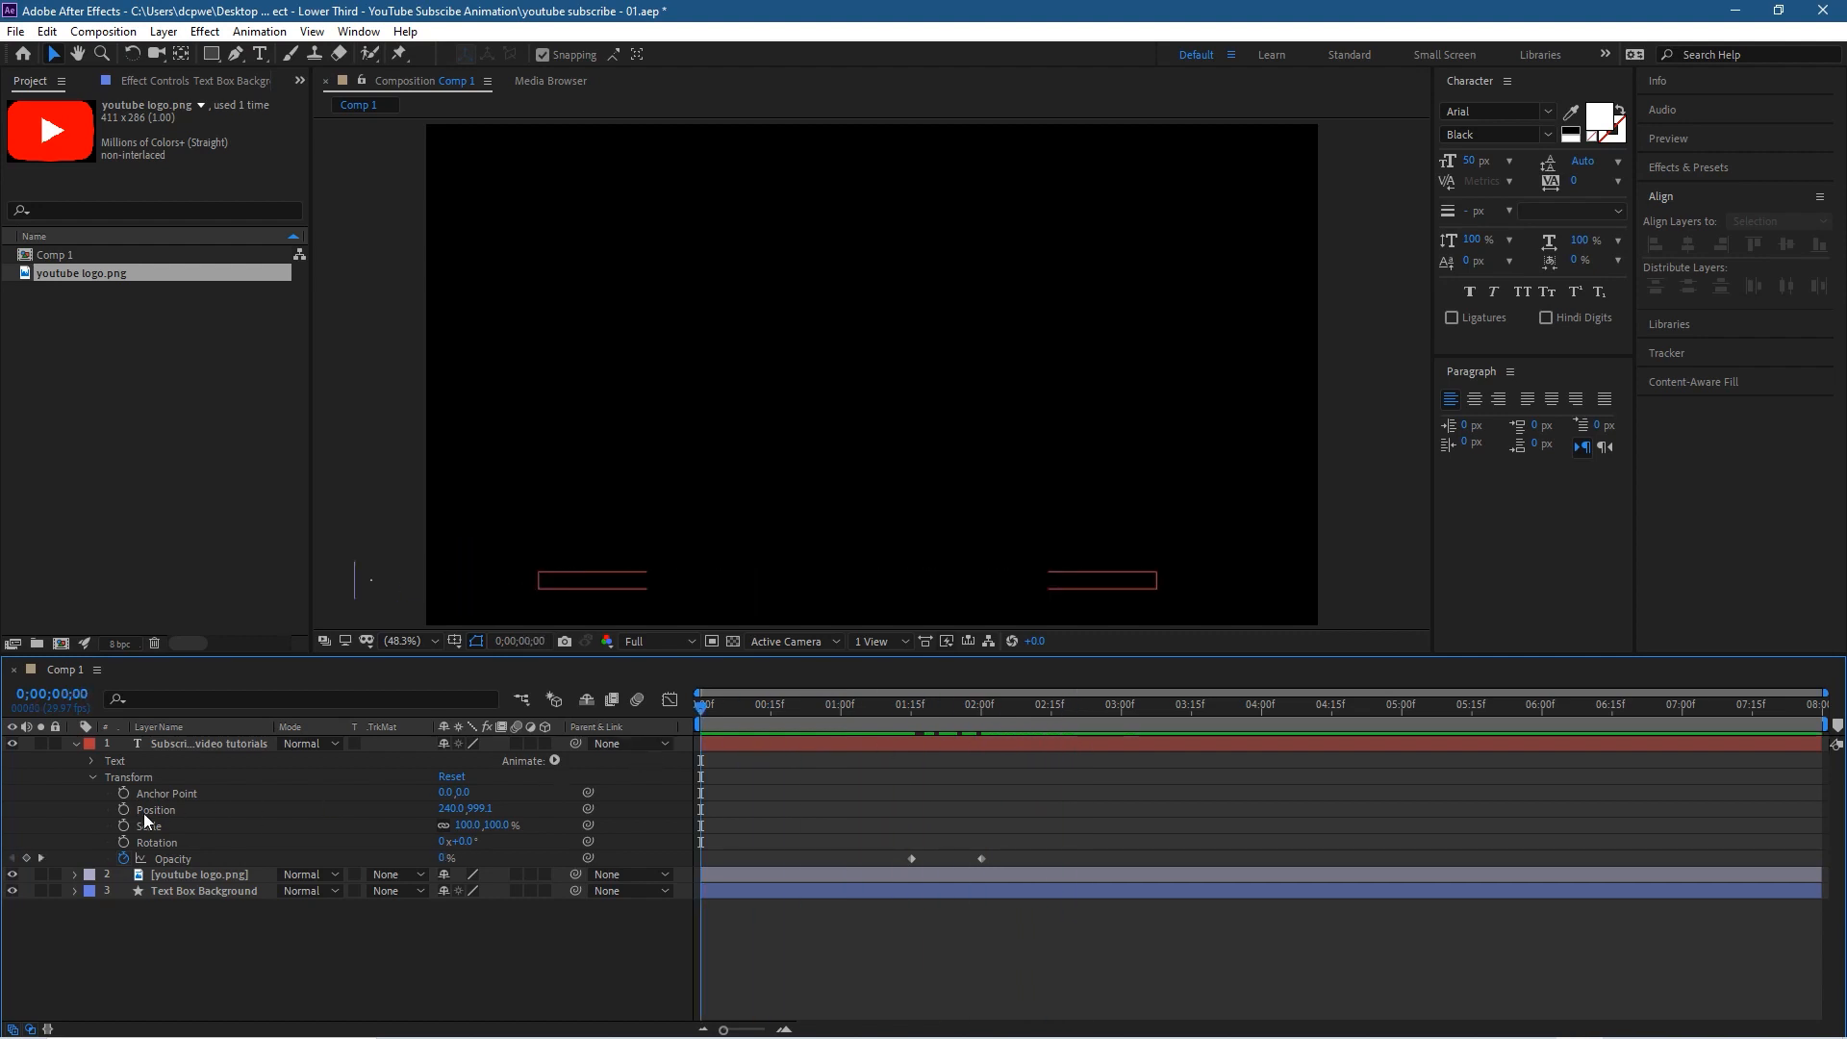
pyautogui.click(76, 890)
pyautogui.scroll(-3, 187, 899)
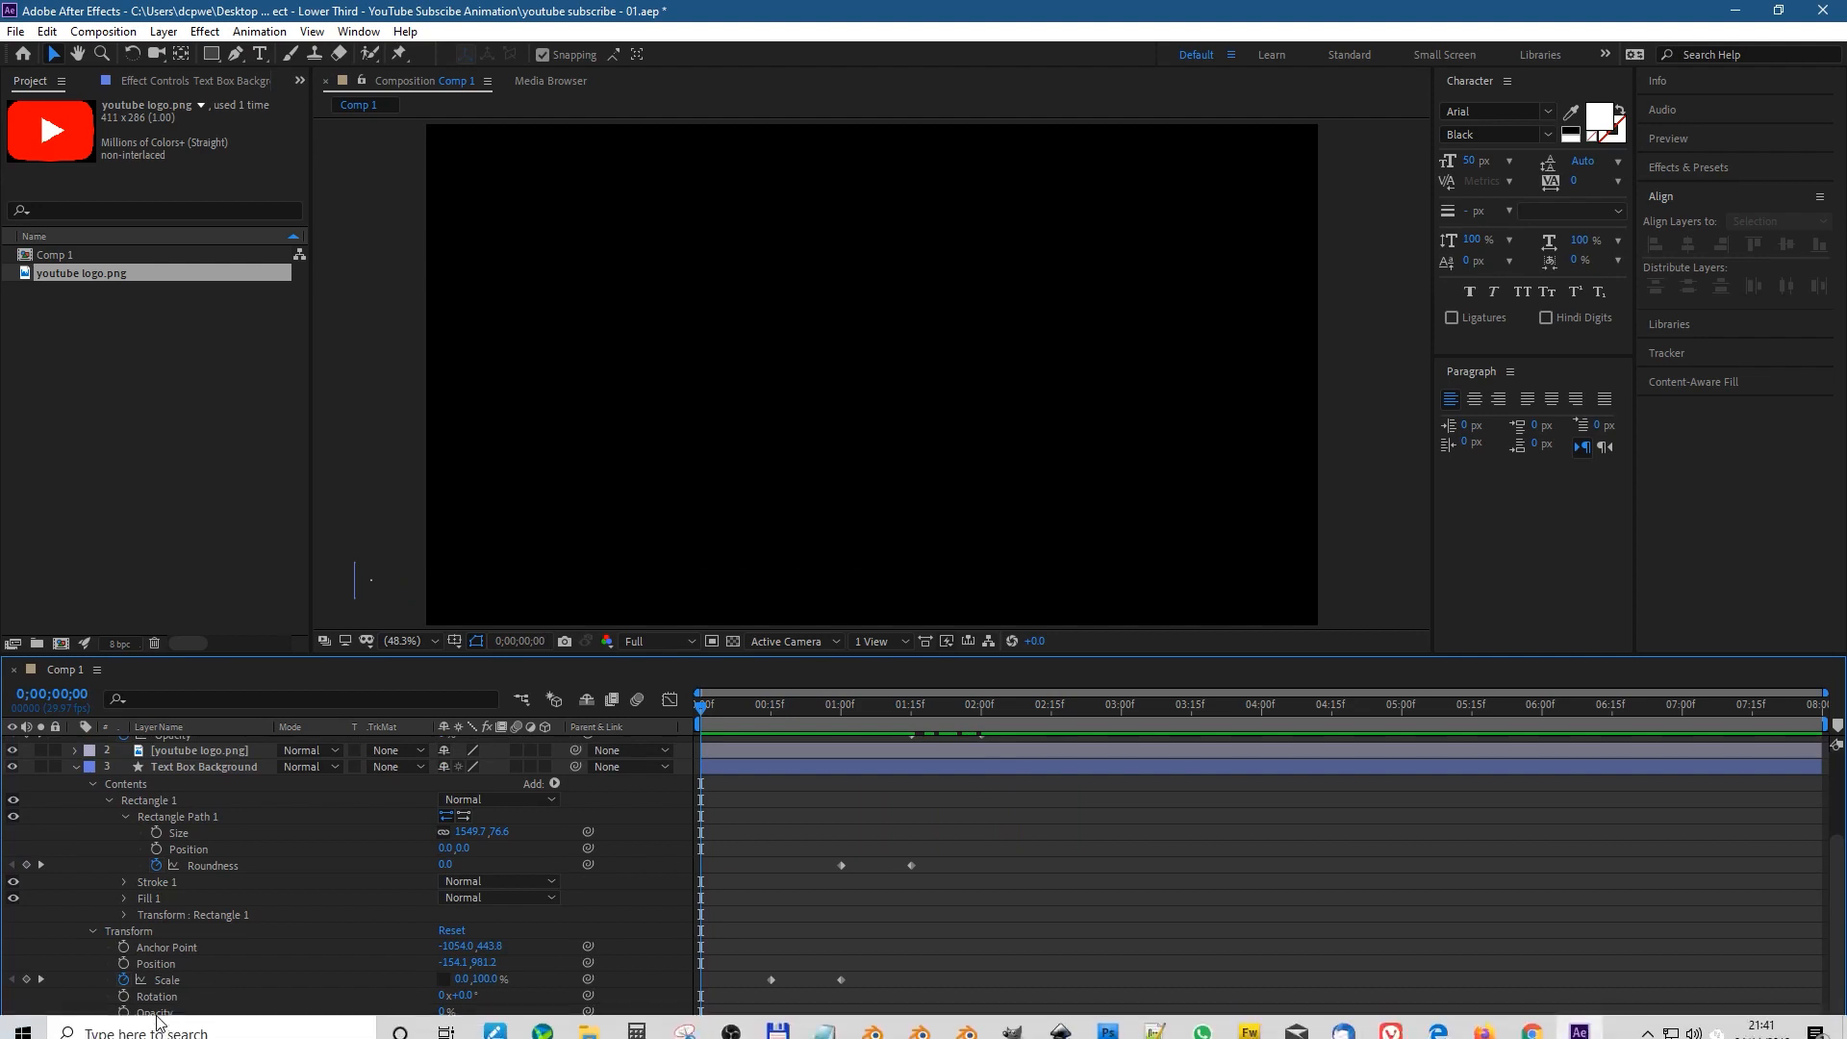
pyautogui.click(445, 1011)
pyautogui.write('100')
pyautogui.press('Return')
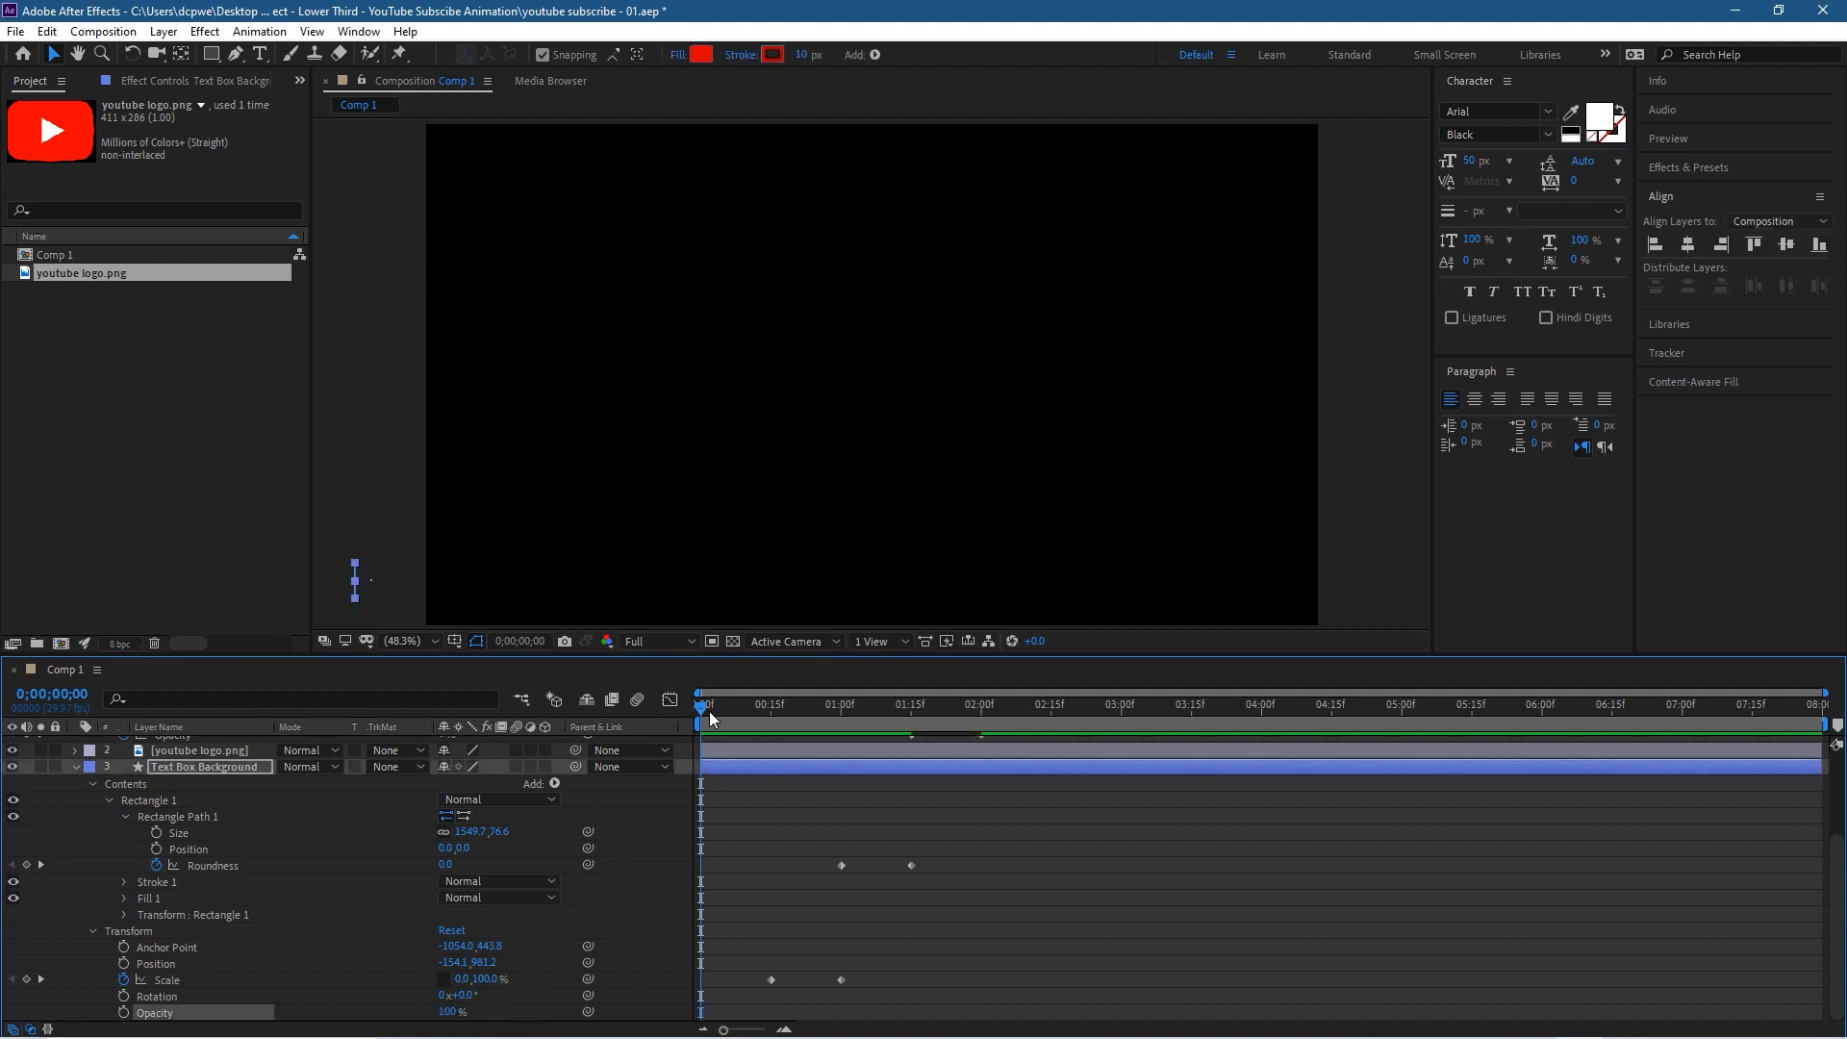
# Step: Scrub through the corrected animation from the start and collapse the bar and subscribe text layers
pyautogui.moveTo(699, 706)
pyautogui.mouseDown()
pyautogui.moveTo(1102, 741)
pyautogui.moveTo(700, 743)
pyautogui.mouseUp()
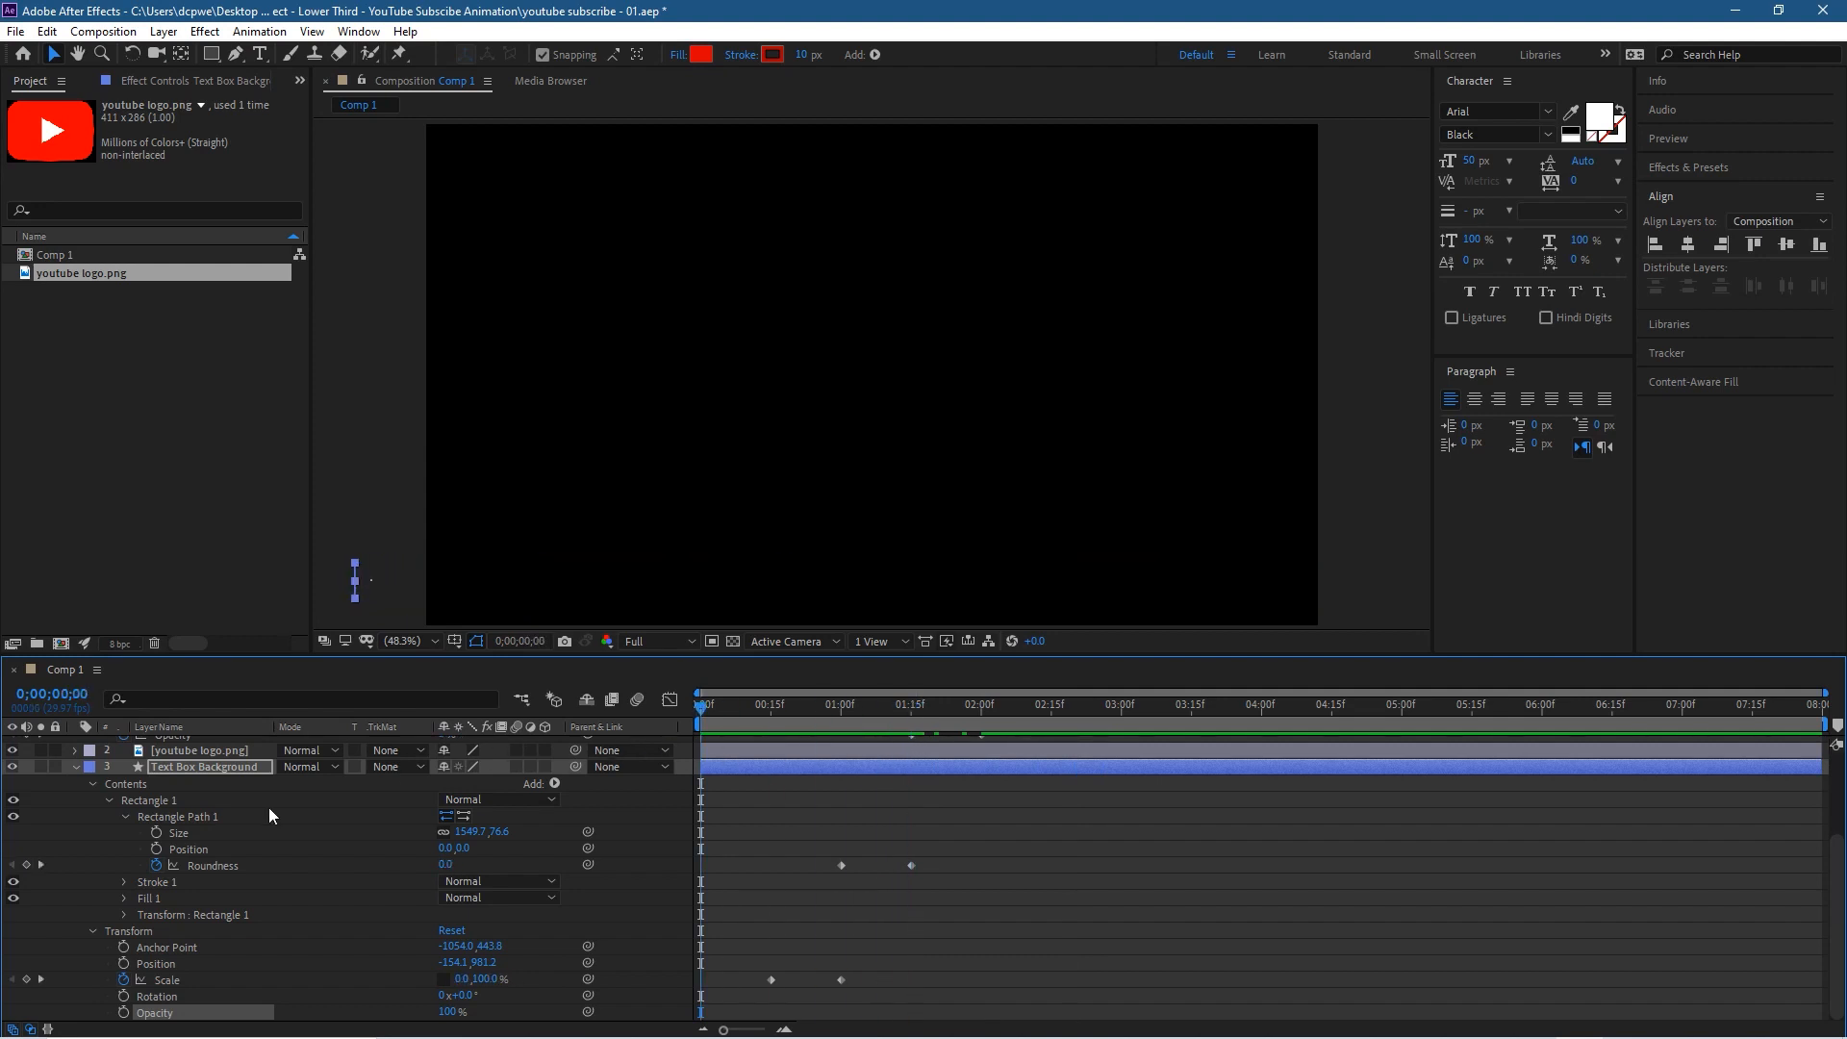
pyautogui.click(75, 767)
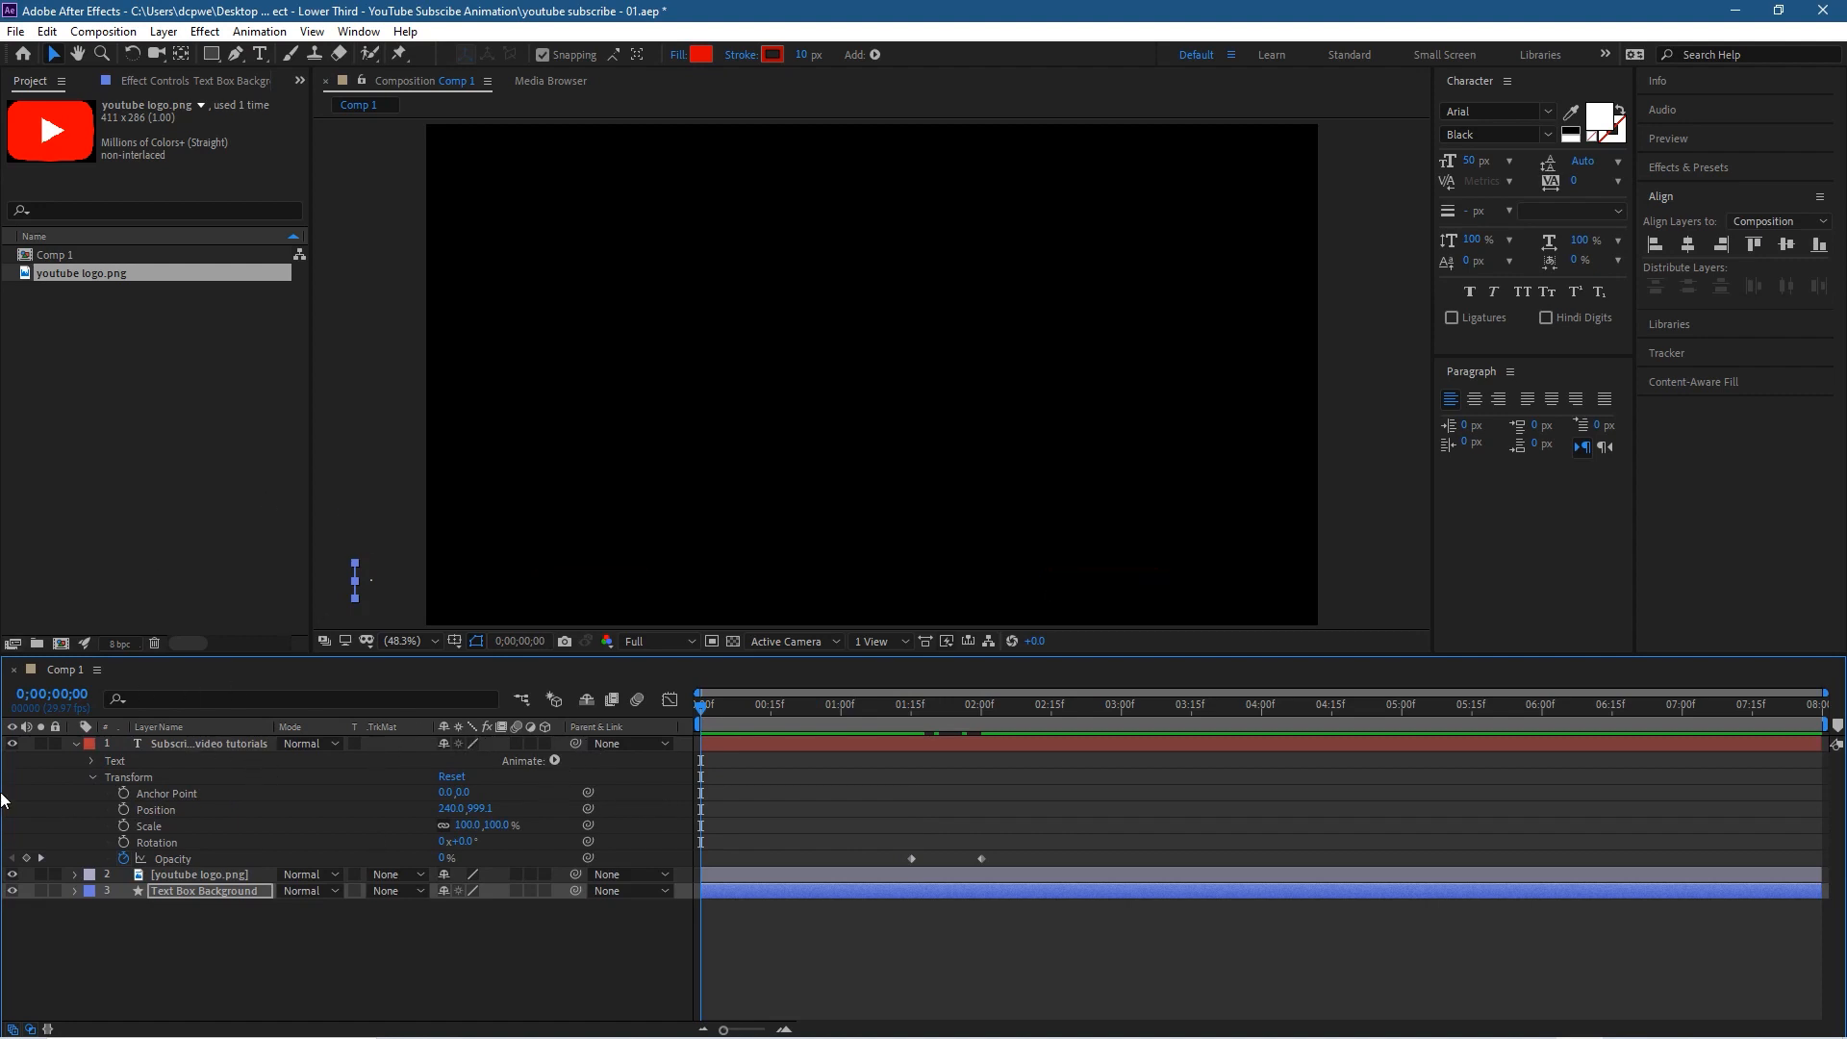
pyautogui.click(75, 744)
pyautogui.click(208, 854)
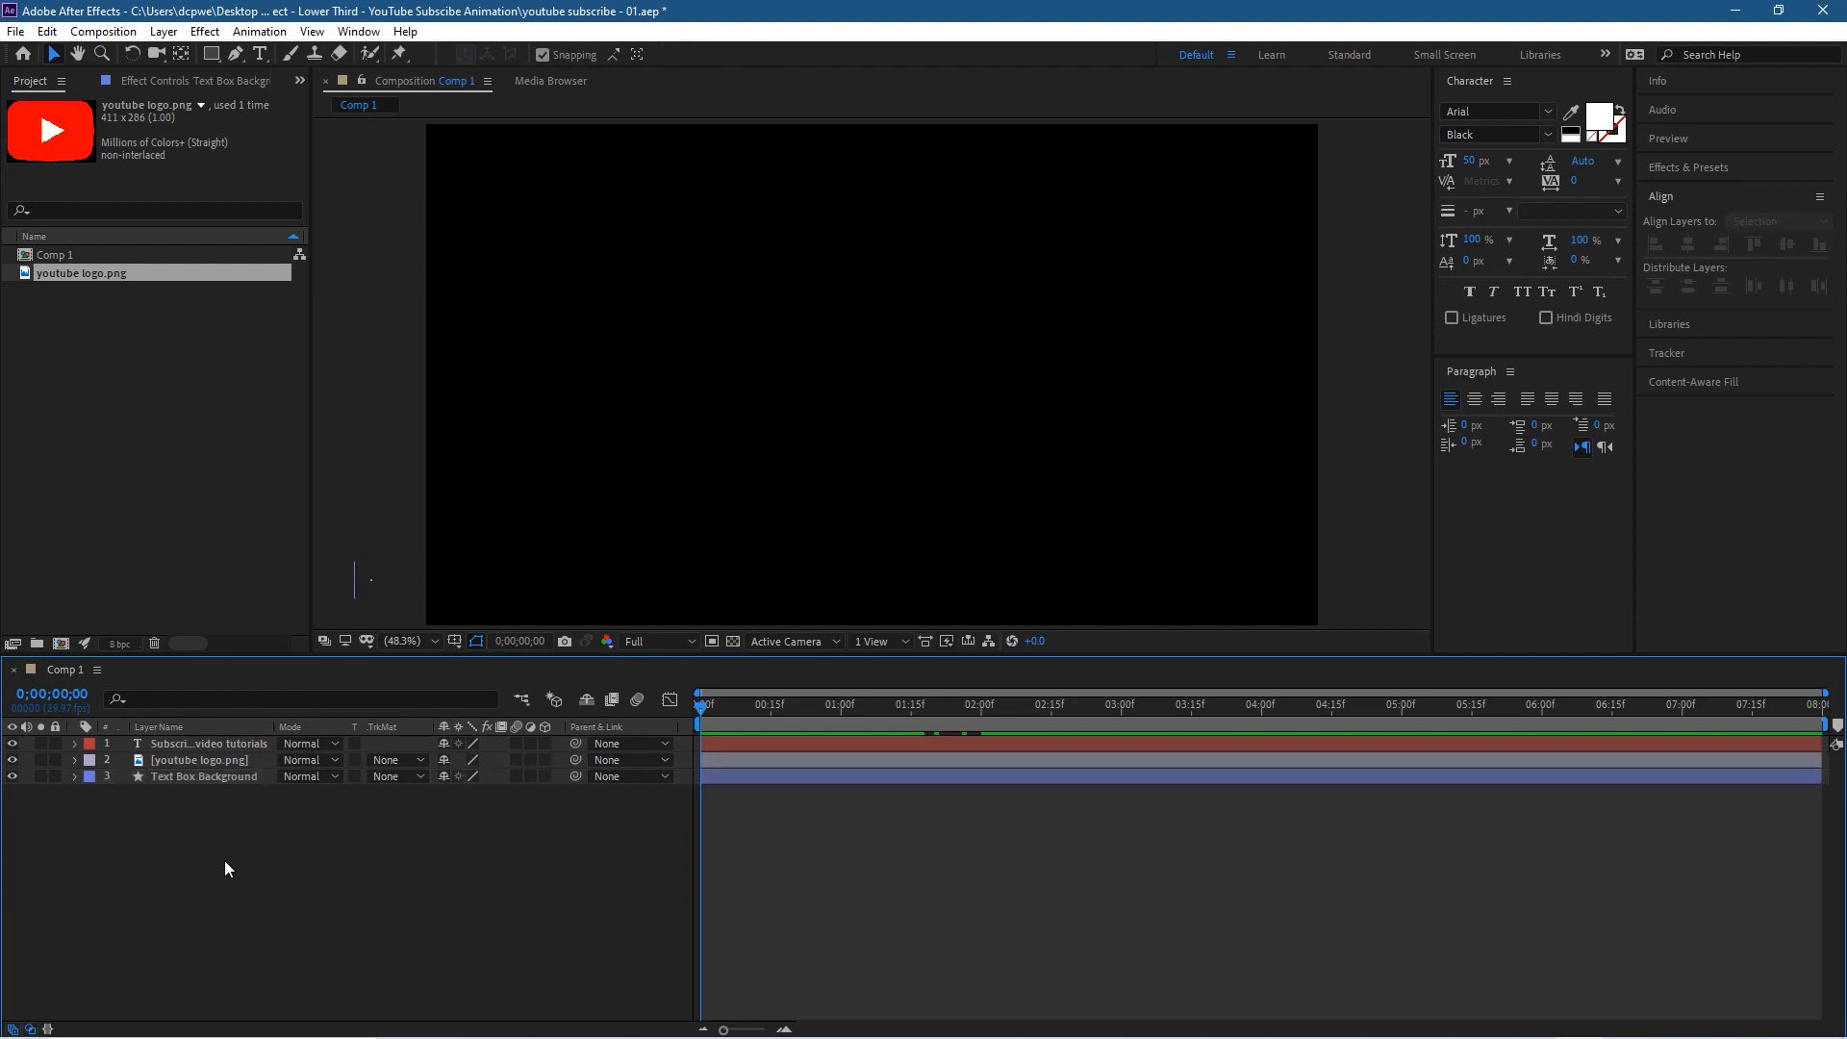
# Step: Reveal only the keyframed properties of all three layers and select the subscribe text layer
pyautogui.hotkey('ctrl', 'a')
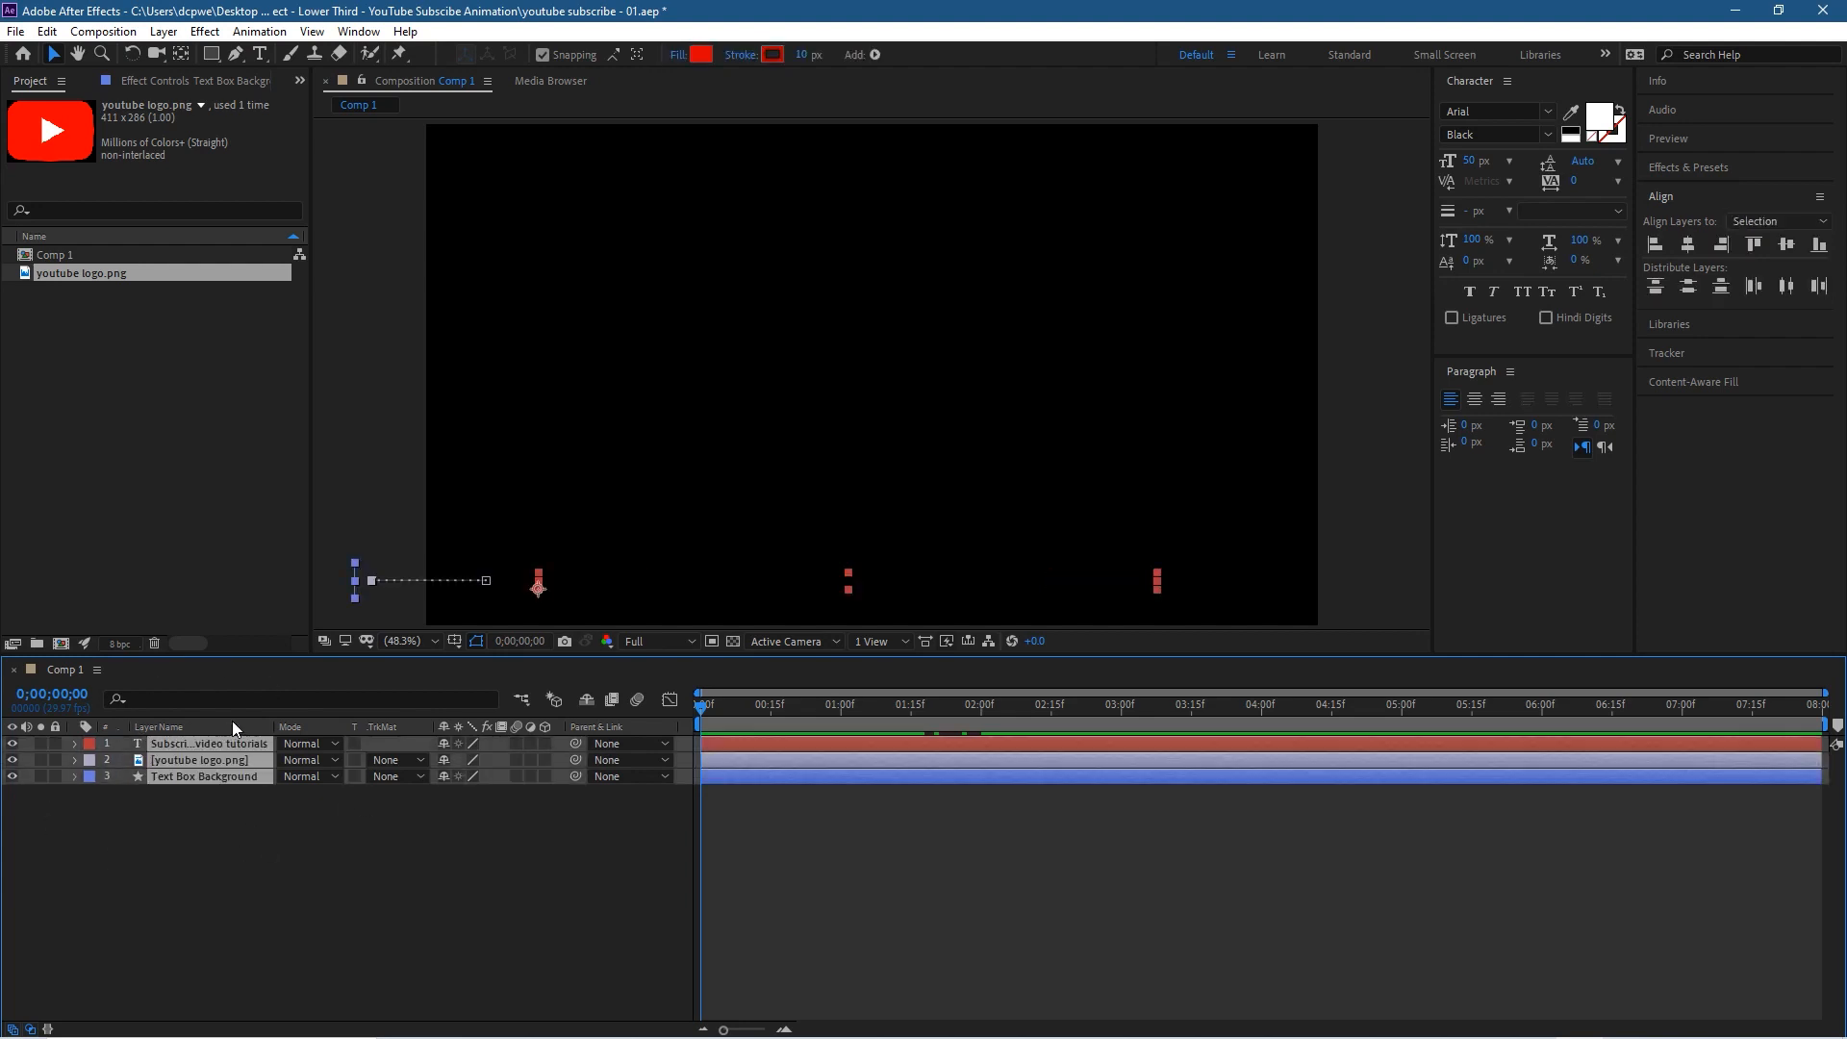
pyautogui.press('u')
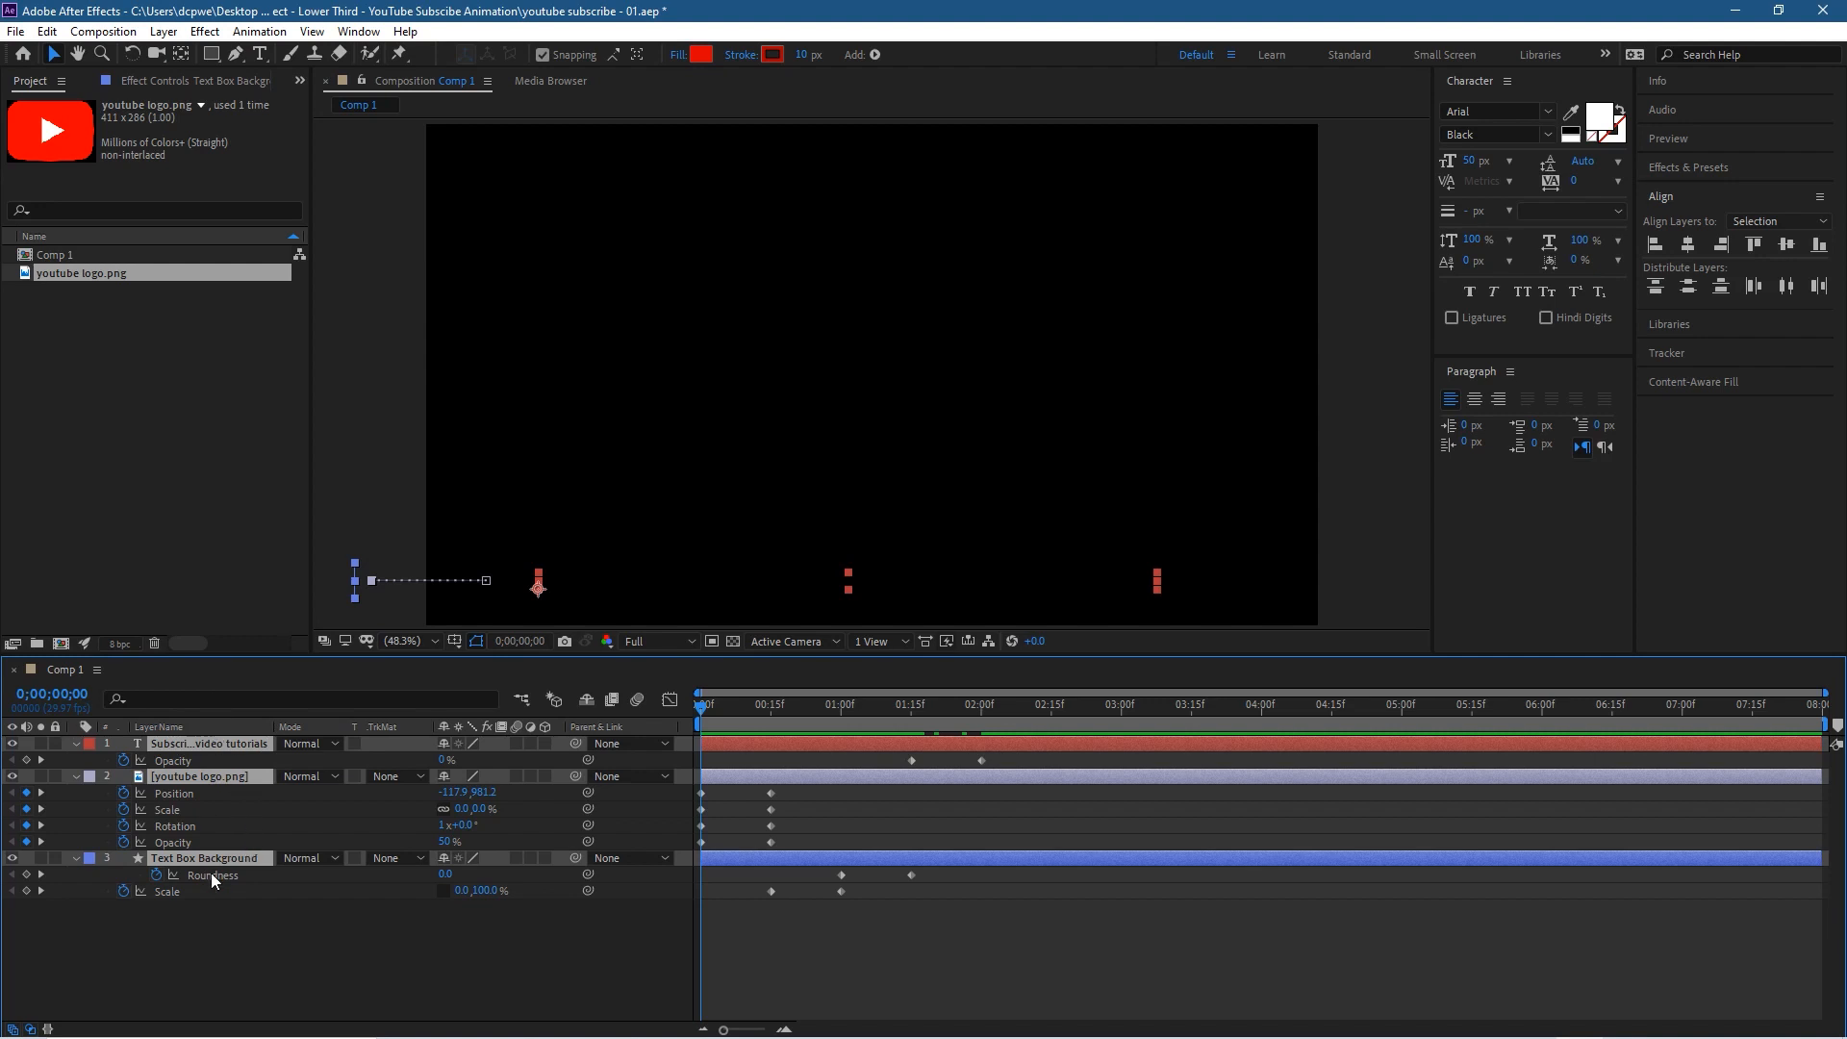
pyautogui.click(239, 960)
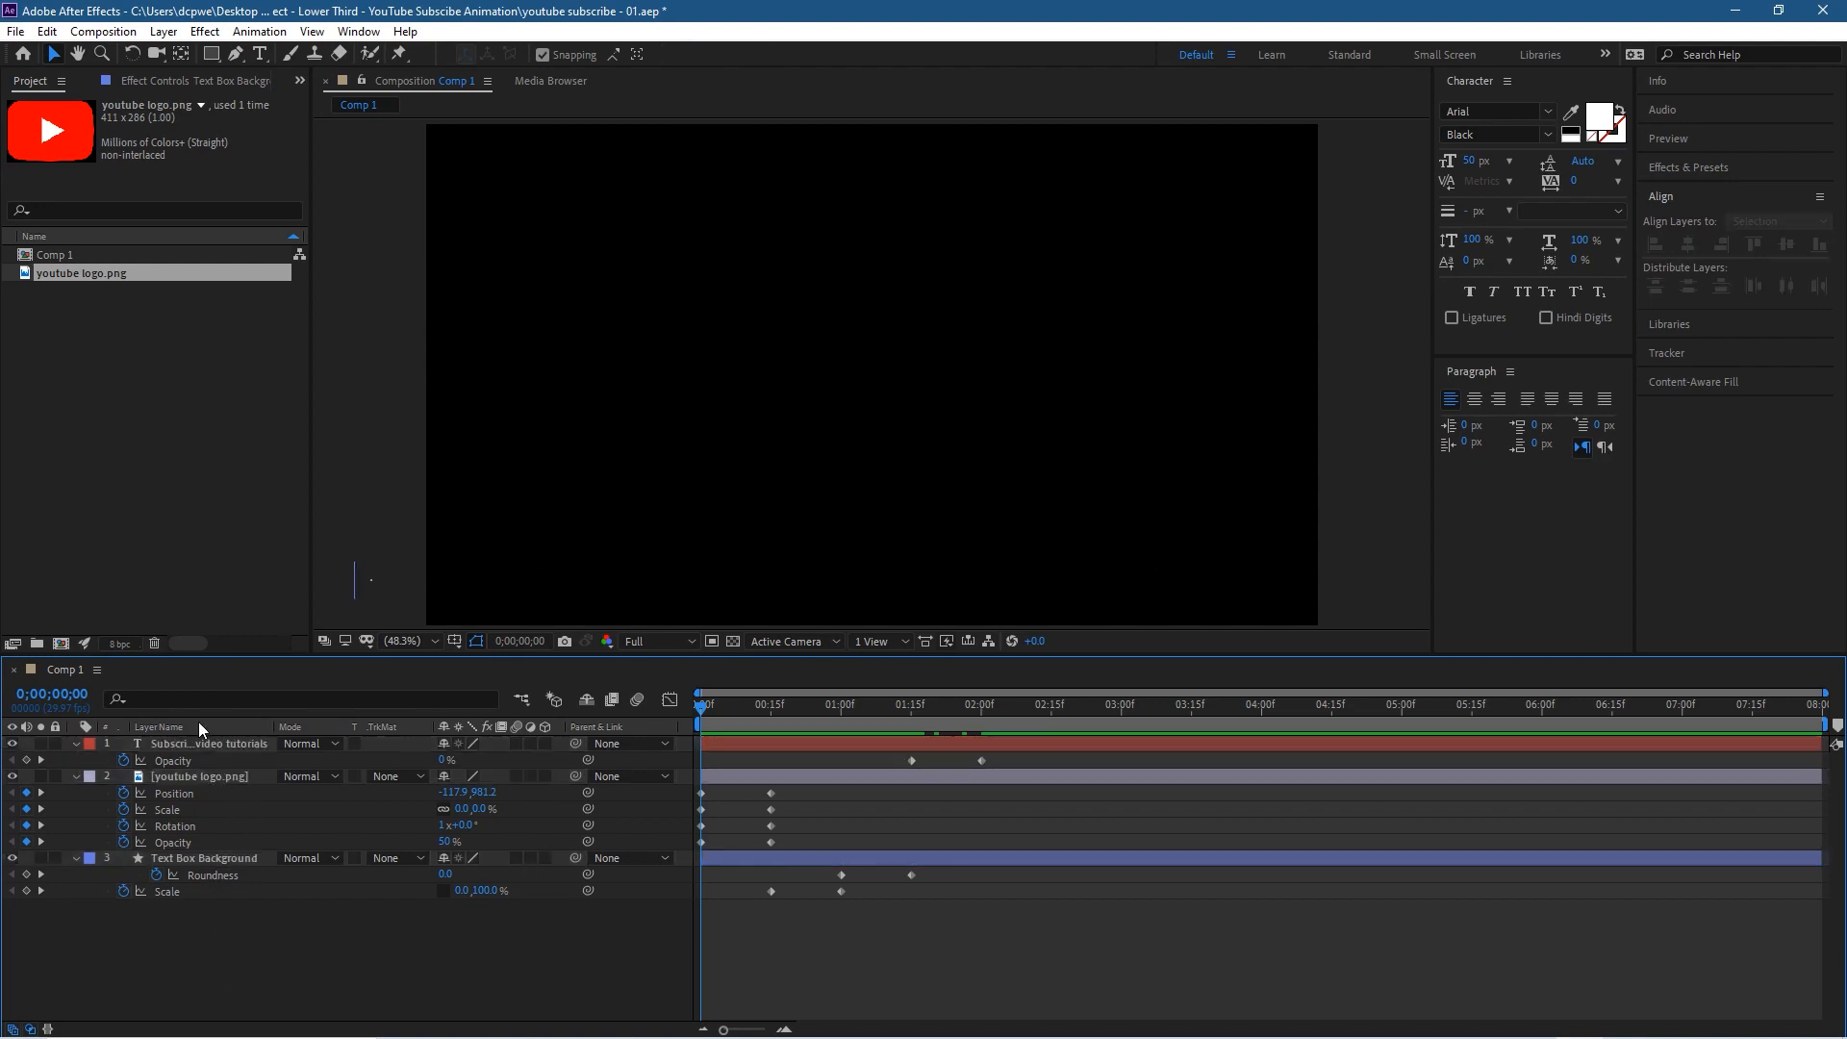
pyautogui.click(210, 743)
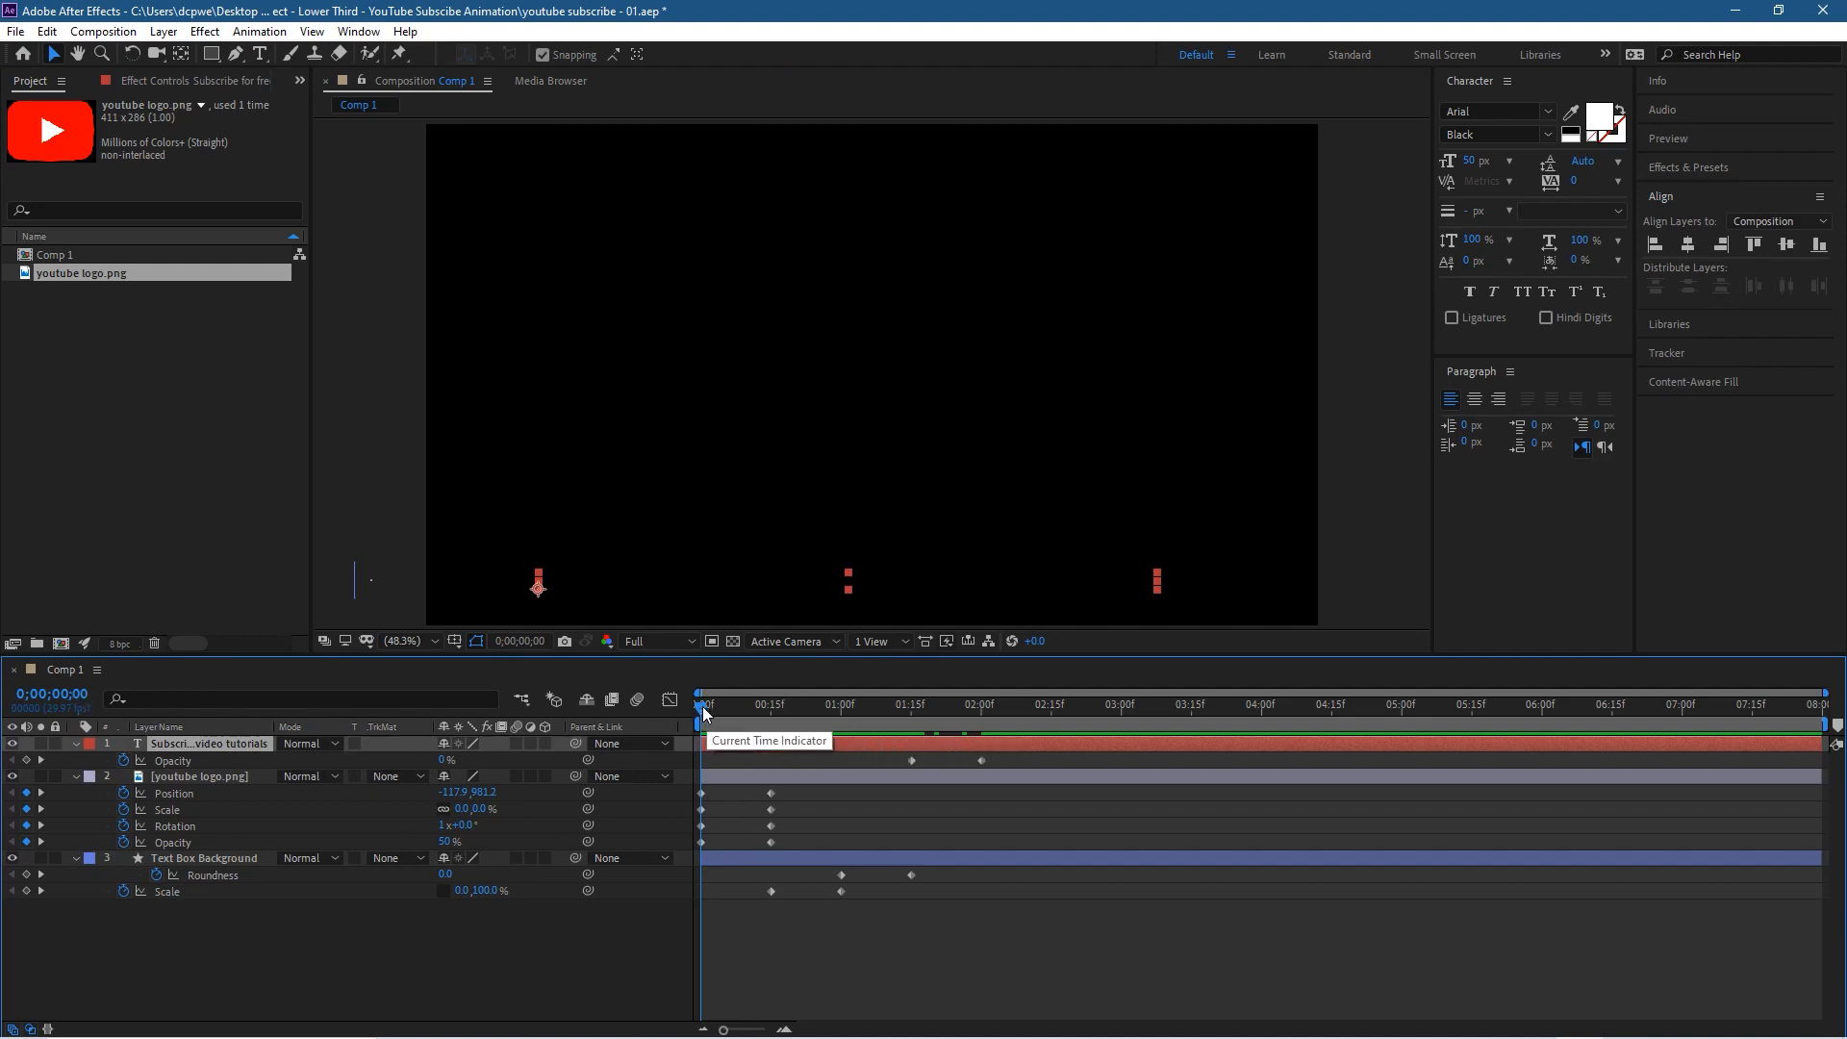
# Step: Save the project and shift both Opacity keyframes of the subscribe text about ten frames earlier, to about 1;05 and 1;20
pyautogui.hotkey('ctrl', 's')
pyautogui.moveTo(704, 708); pyautogui.dragTo(875, 789)
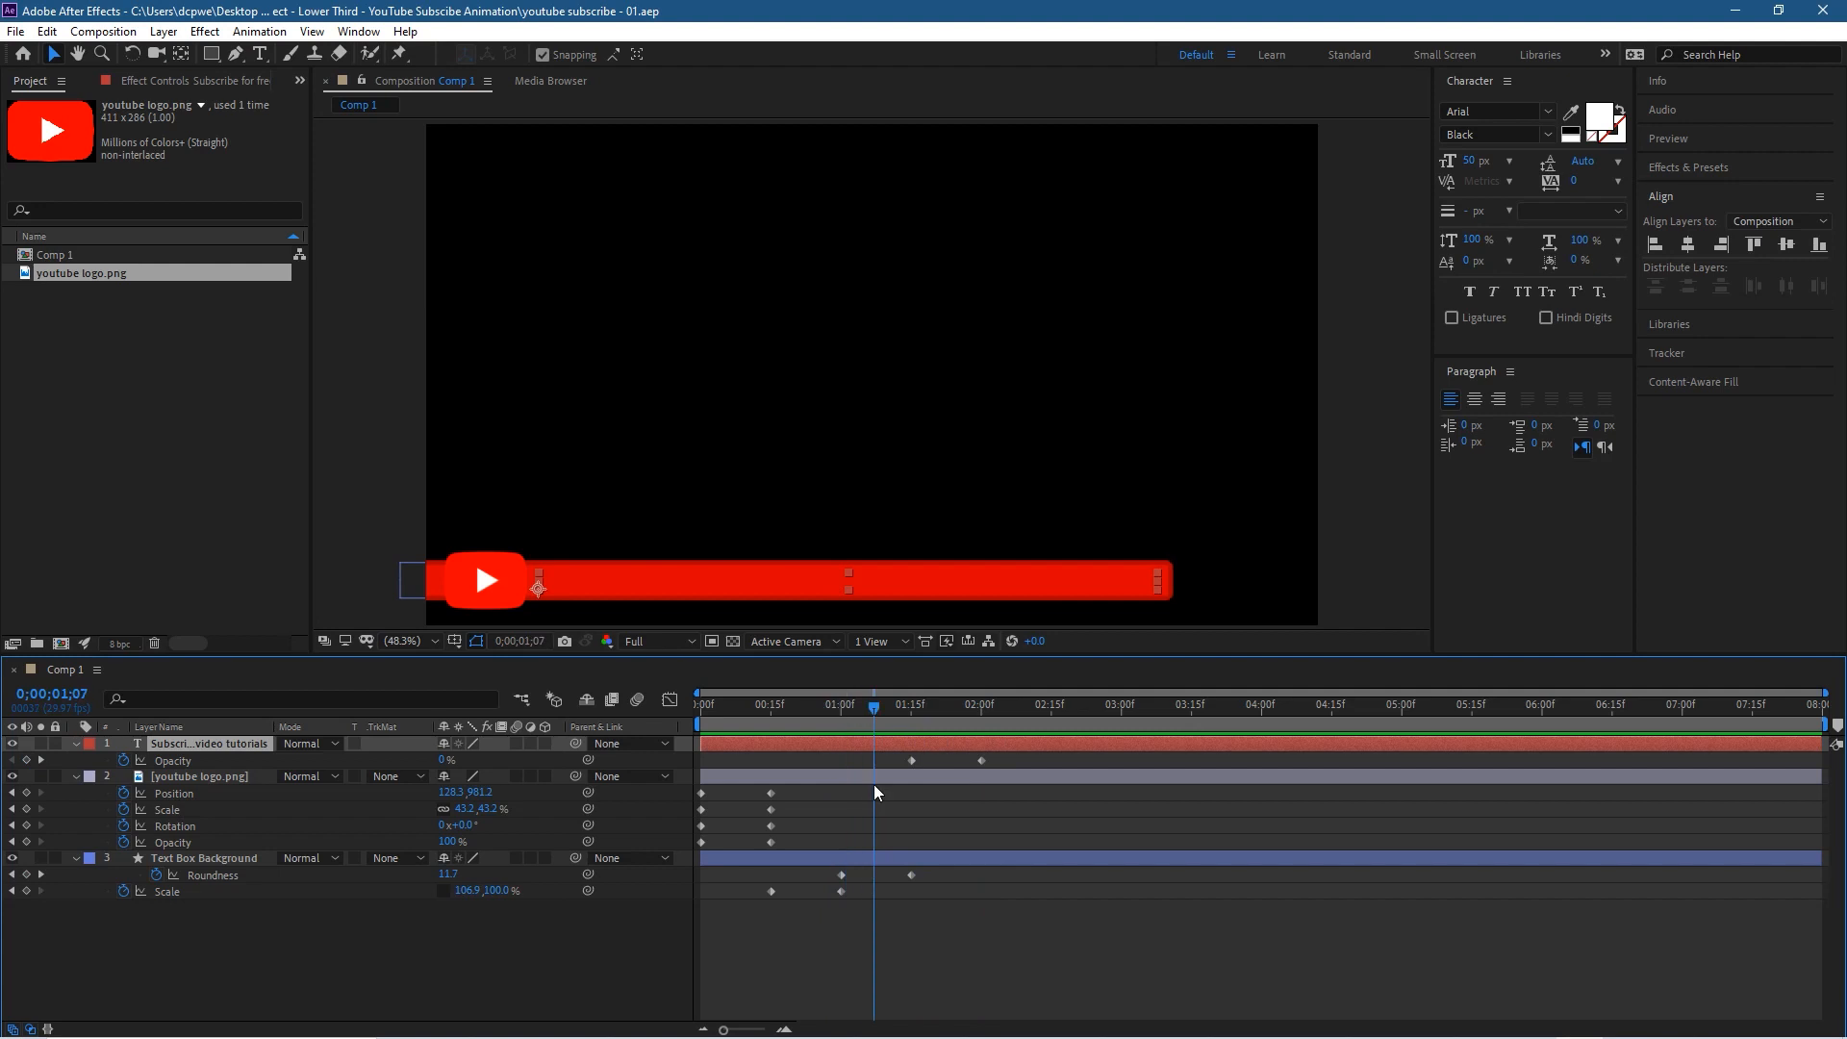
pyautogui.moveTo(1014, 754); pyautogui.dragTo(667, 772)
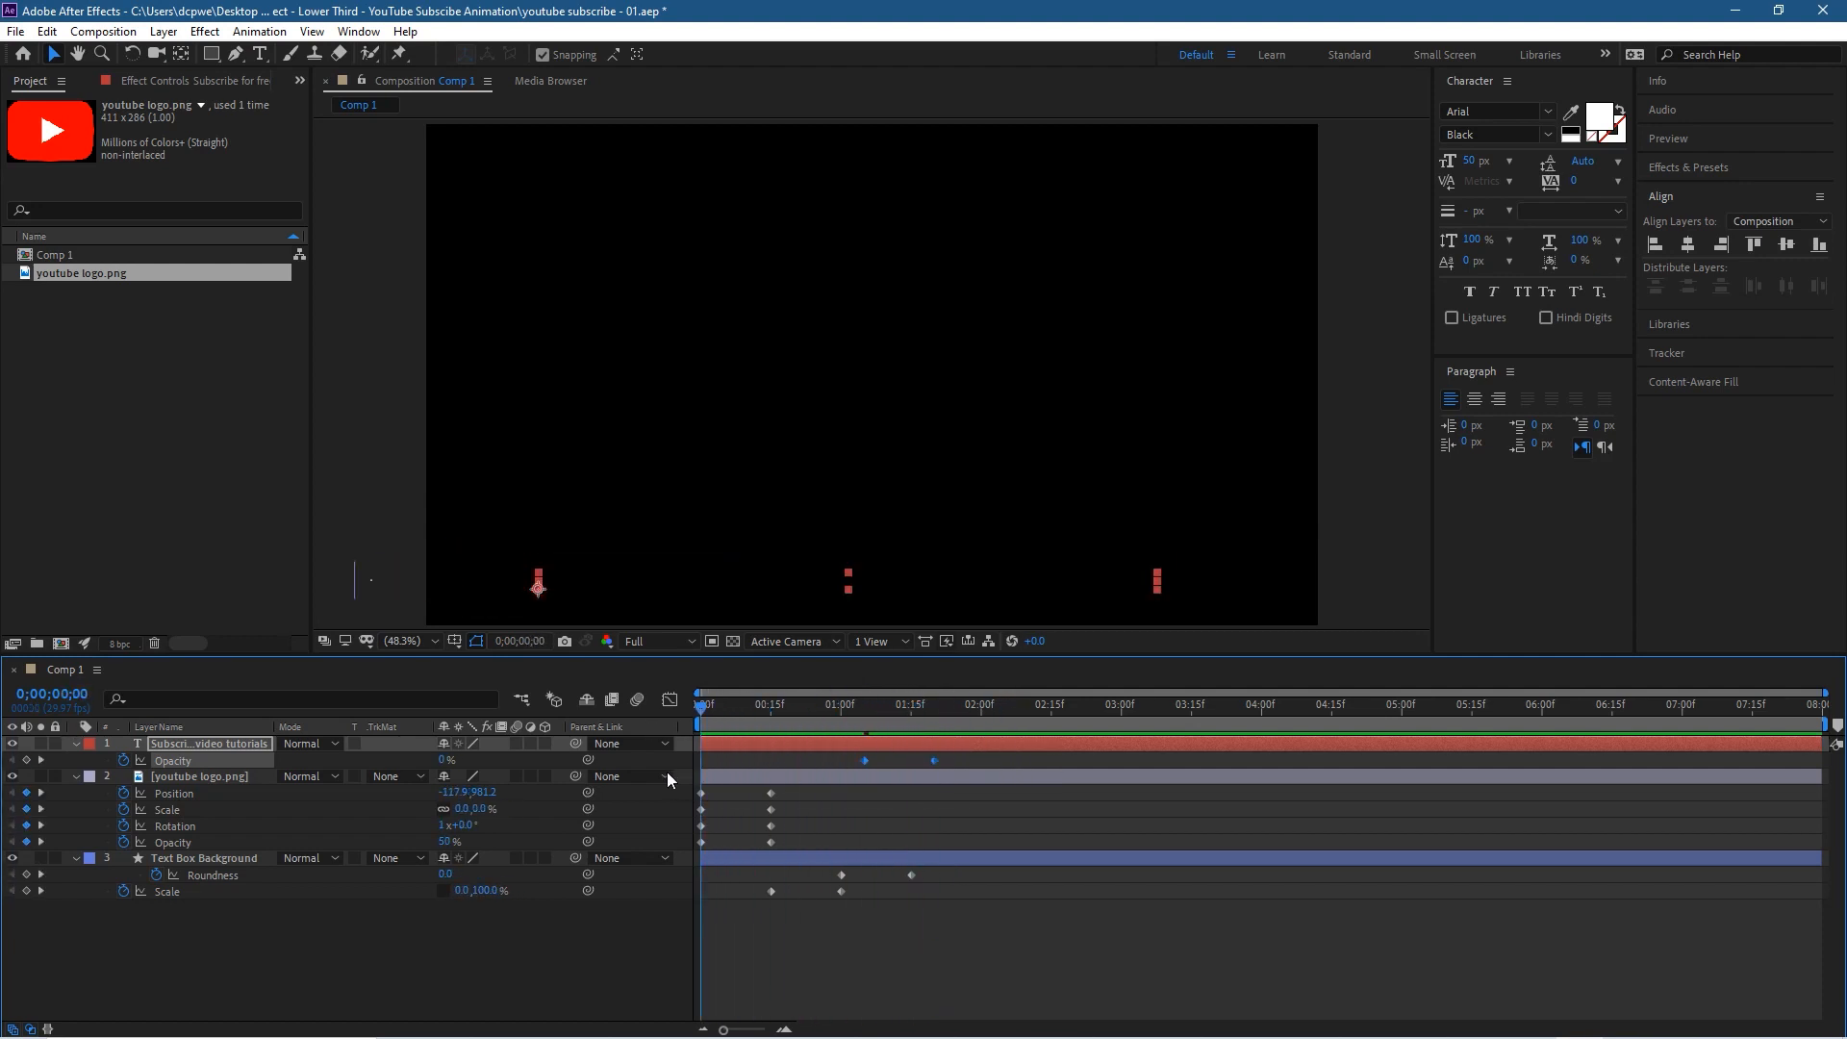
# Step: Preview the animation from the start with the earlier text fade-in and save the project
pyautogui.press('space')
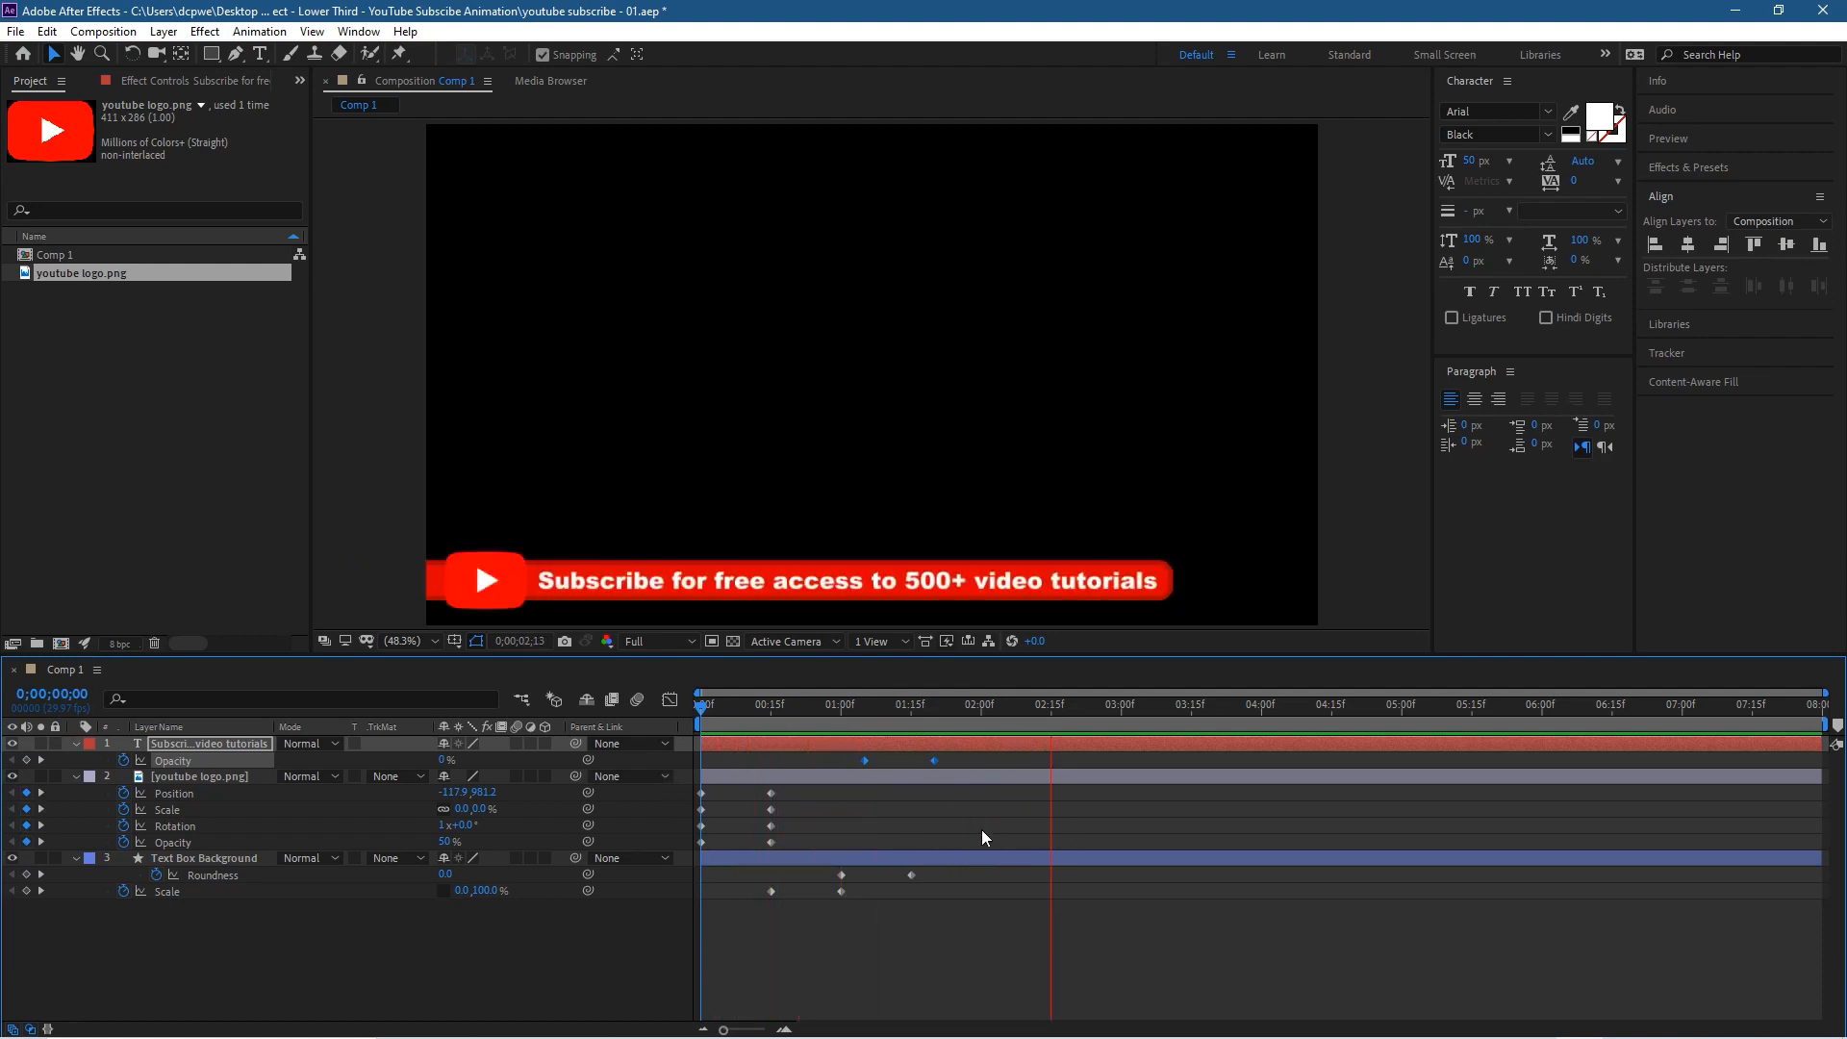
pyautogui.press('space')
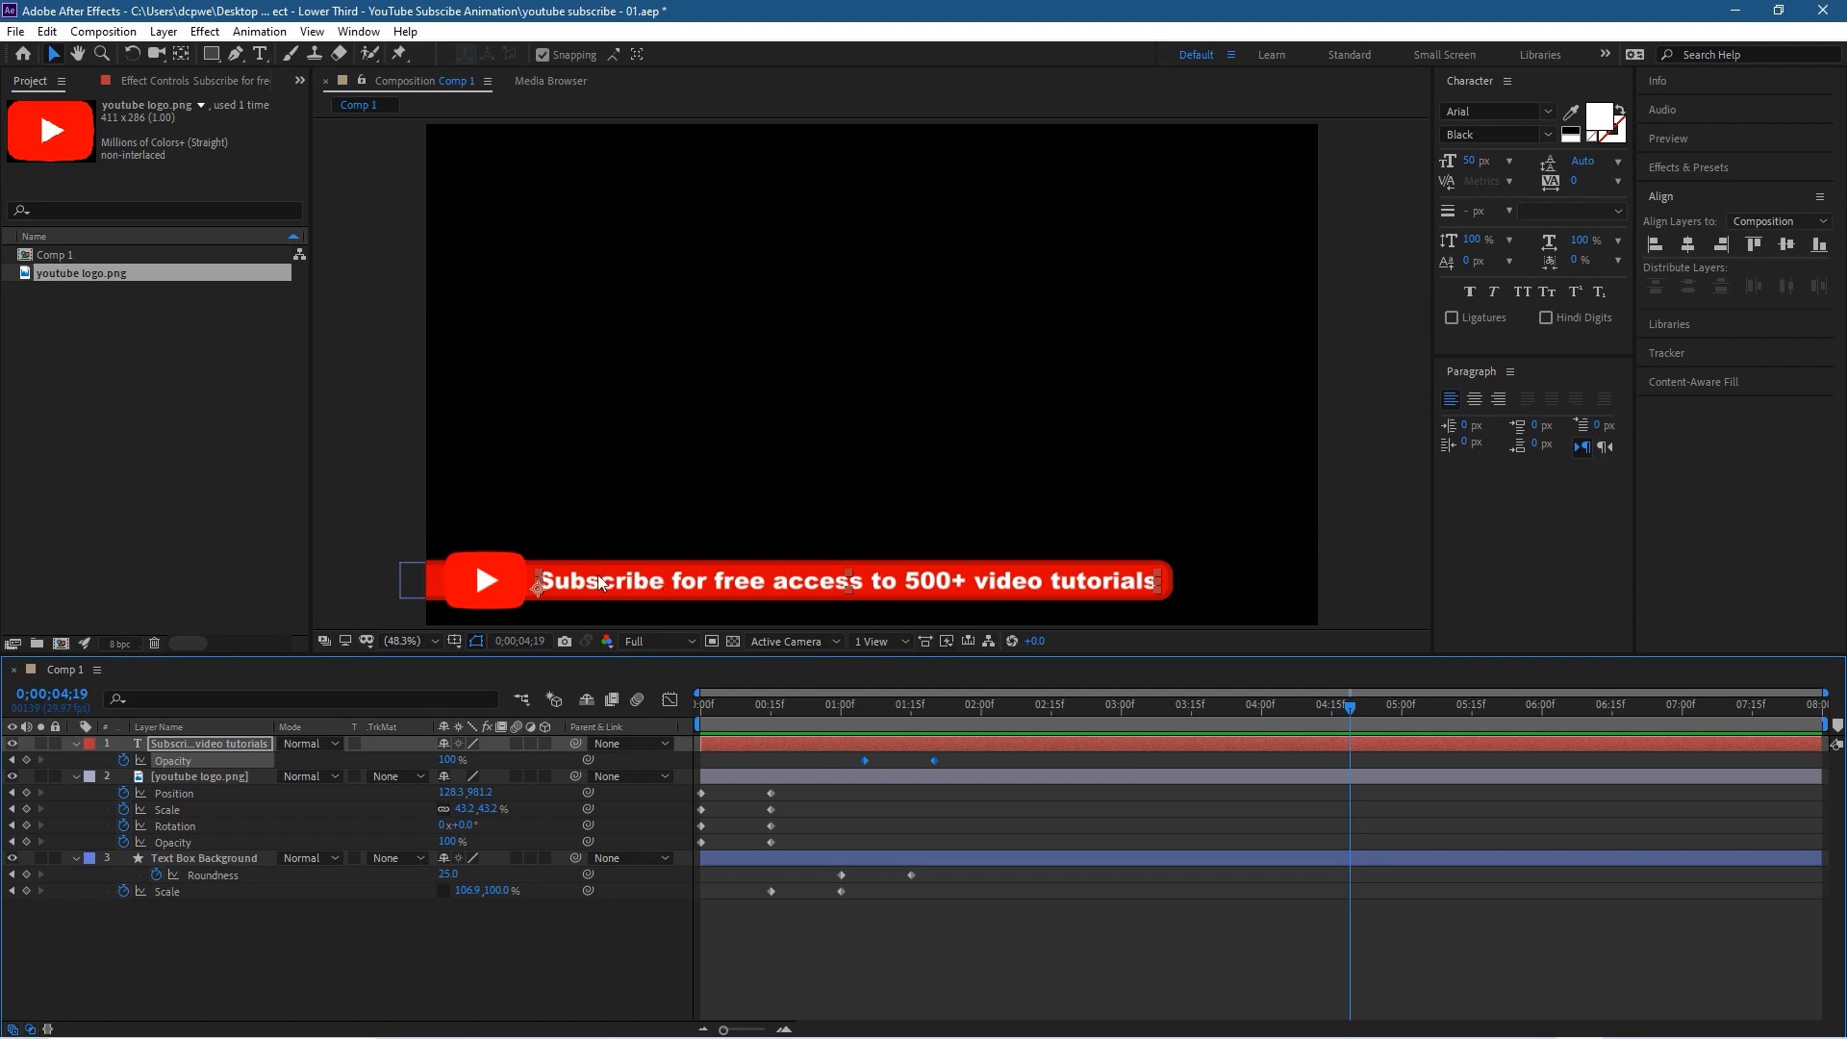
pyautogui.hotkey('ctrl', 's')
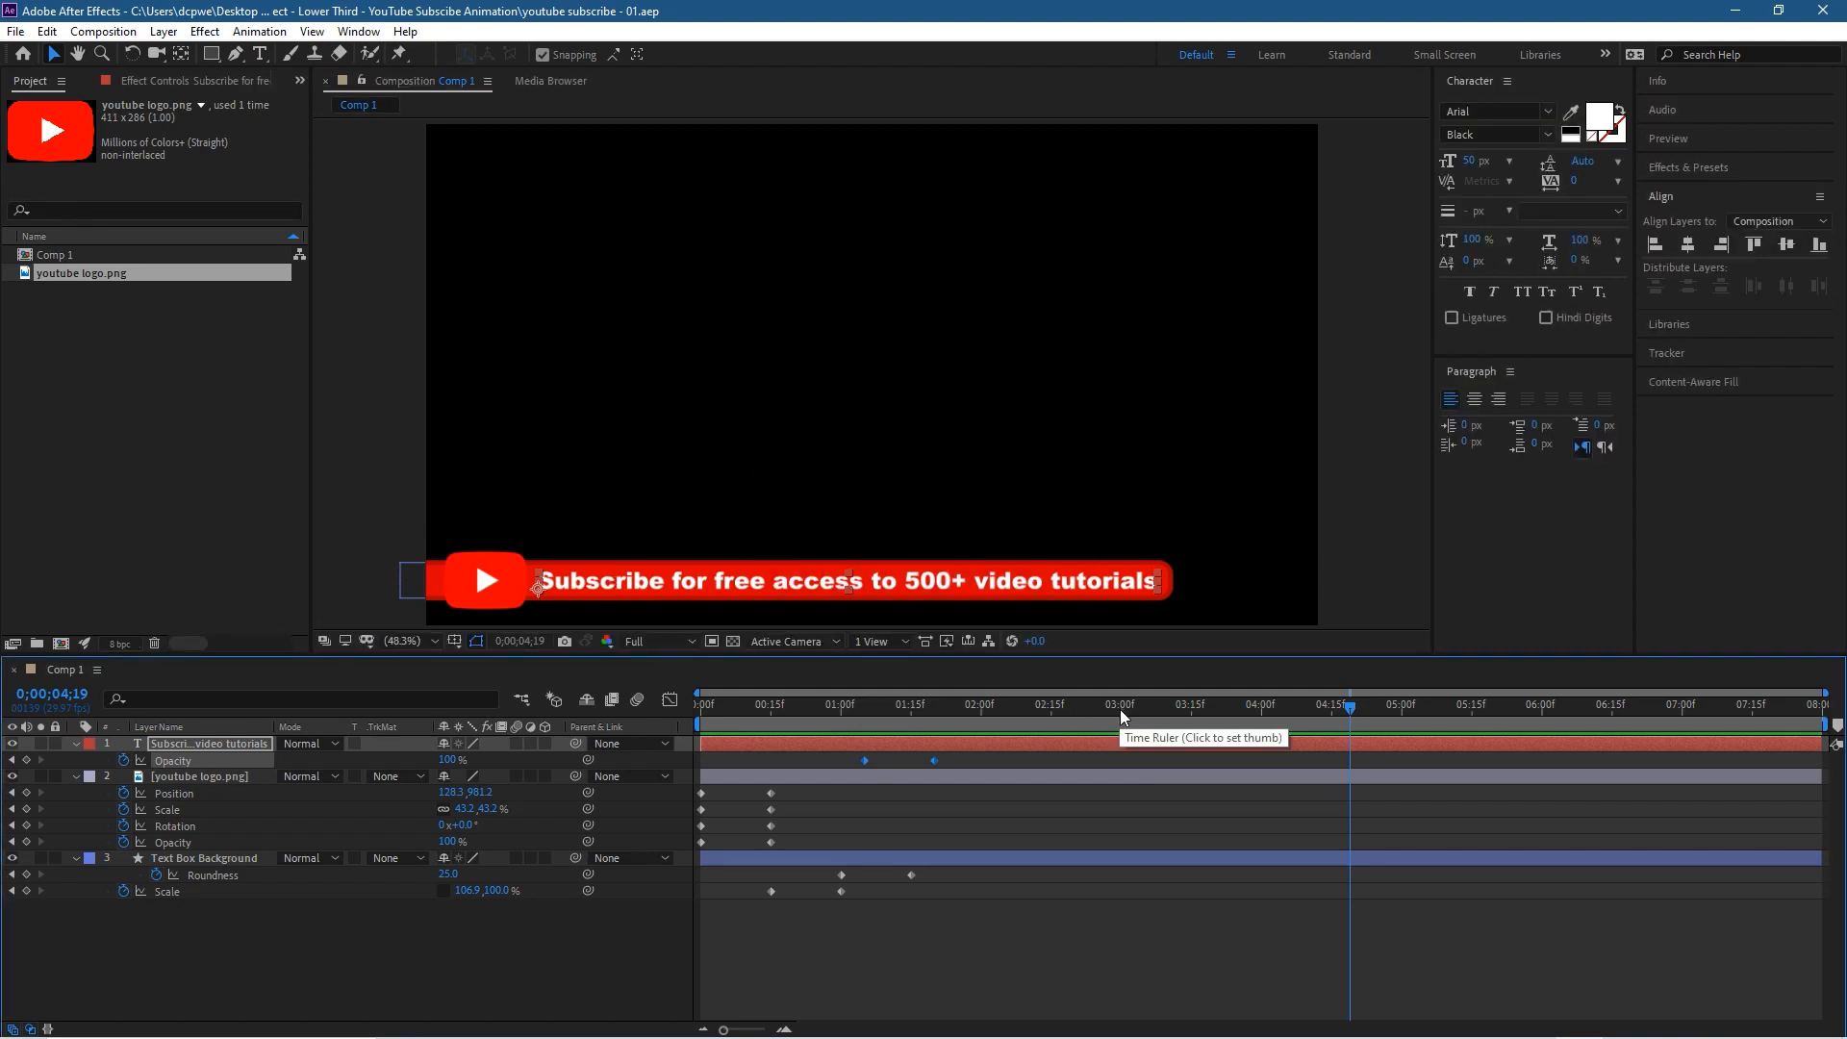
# Step: Move the current time to 0;00;03;00
pyautogui.moveTo(1124, 709); pyautogui.dragTo(1122, 717)
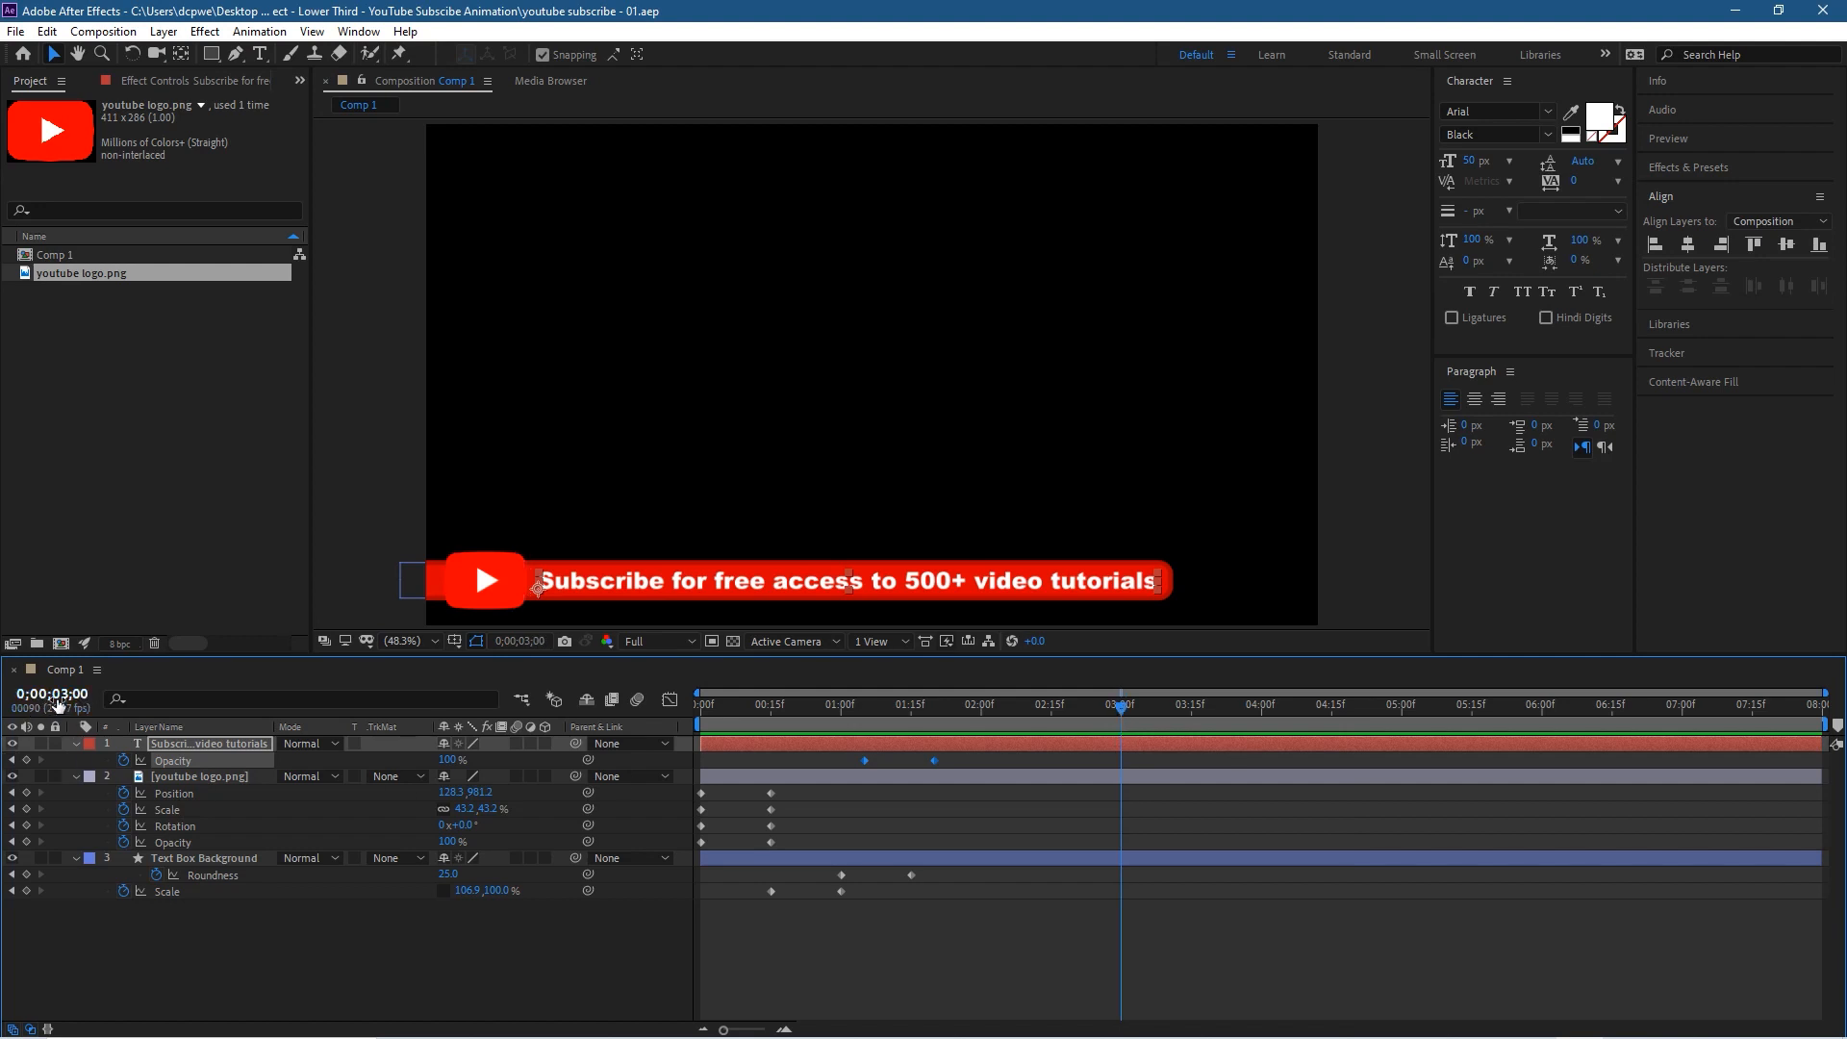
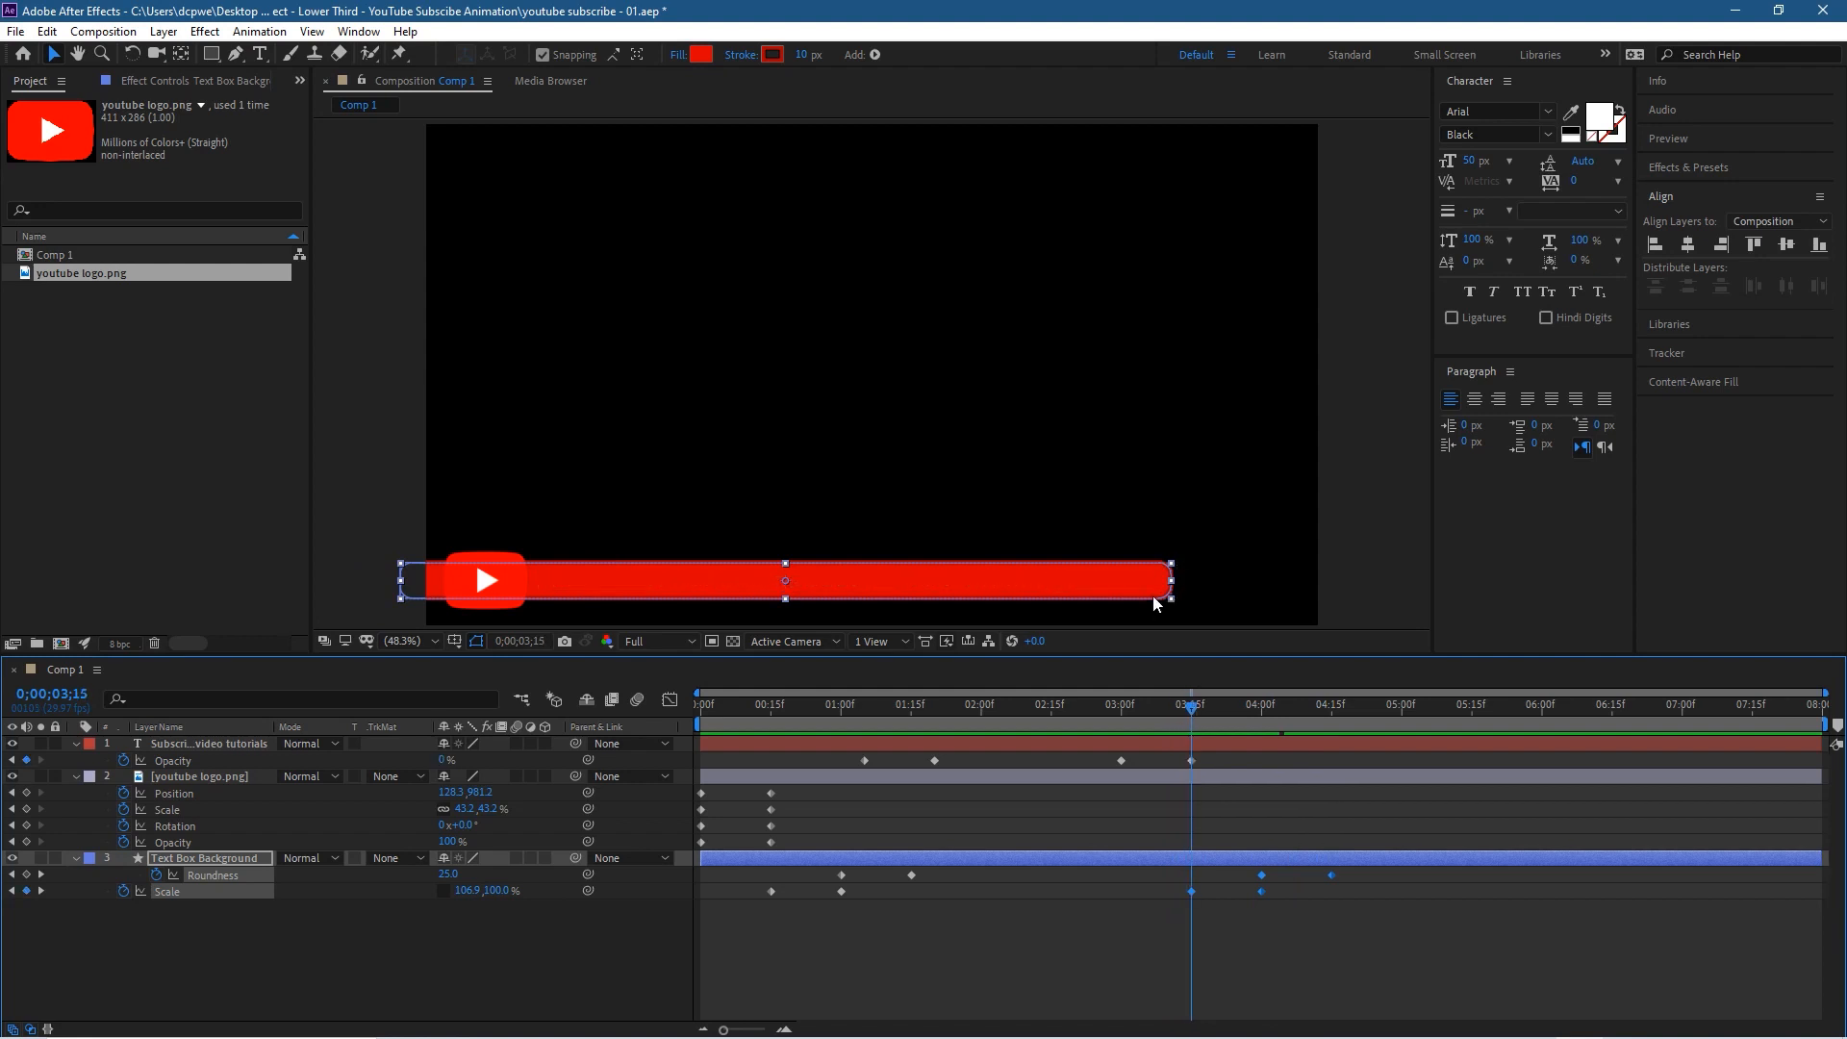
# Step: Move the red bar's closing Roundness keyframes to 3;15 and 4;00 and its closing Scale keyframes to 4;00 and 4;15
pyautogui.click(1120, 928)
pyautogui.moveTo(1249, 870)
pyautogui.mouseDown()
pyautogui.moveTo(1349, 880)
pyautogui.moveTo(1191, 875)
pyautogui.moveTo(1259, 895)
pyautogui.moveTo(1264, 850)
pyautogui.mouseUp()
pyautogui.moveTo(1192, 710)
pyautogui.mouseDown()
pyautogui.moveTo(1091, 720)
pyautogui.moveTo(1218, 736)
pyautogui.mouseUp()
pyautogui.click(1178, 617)
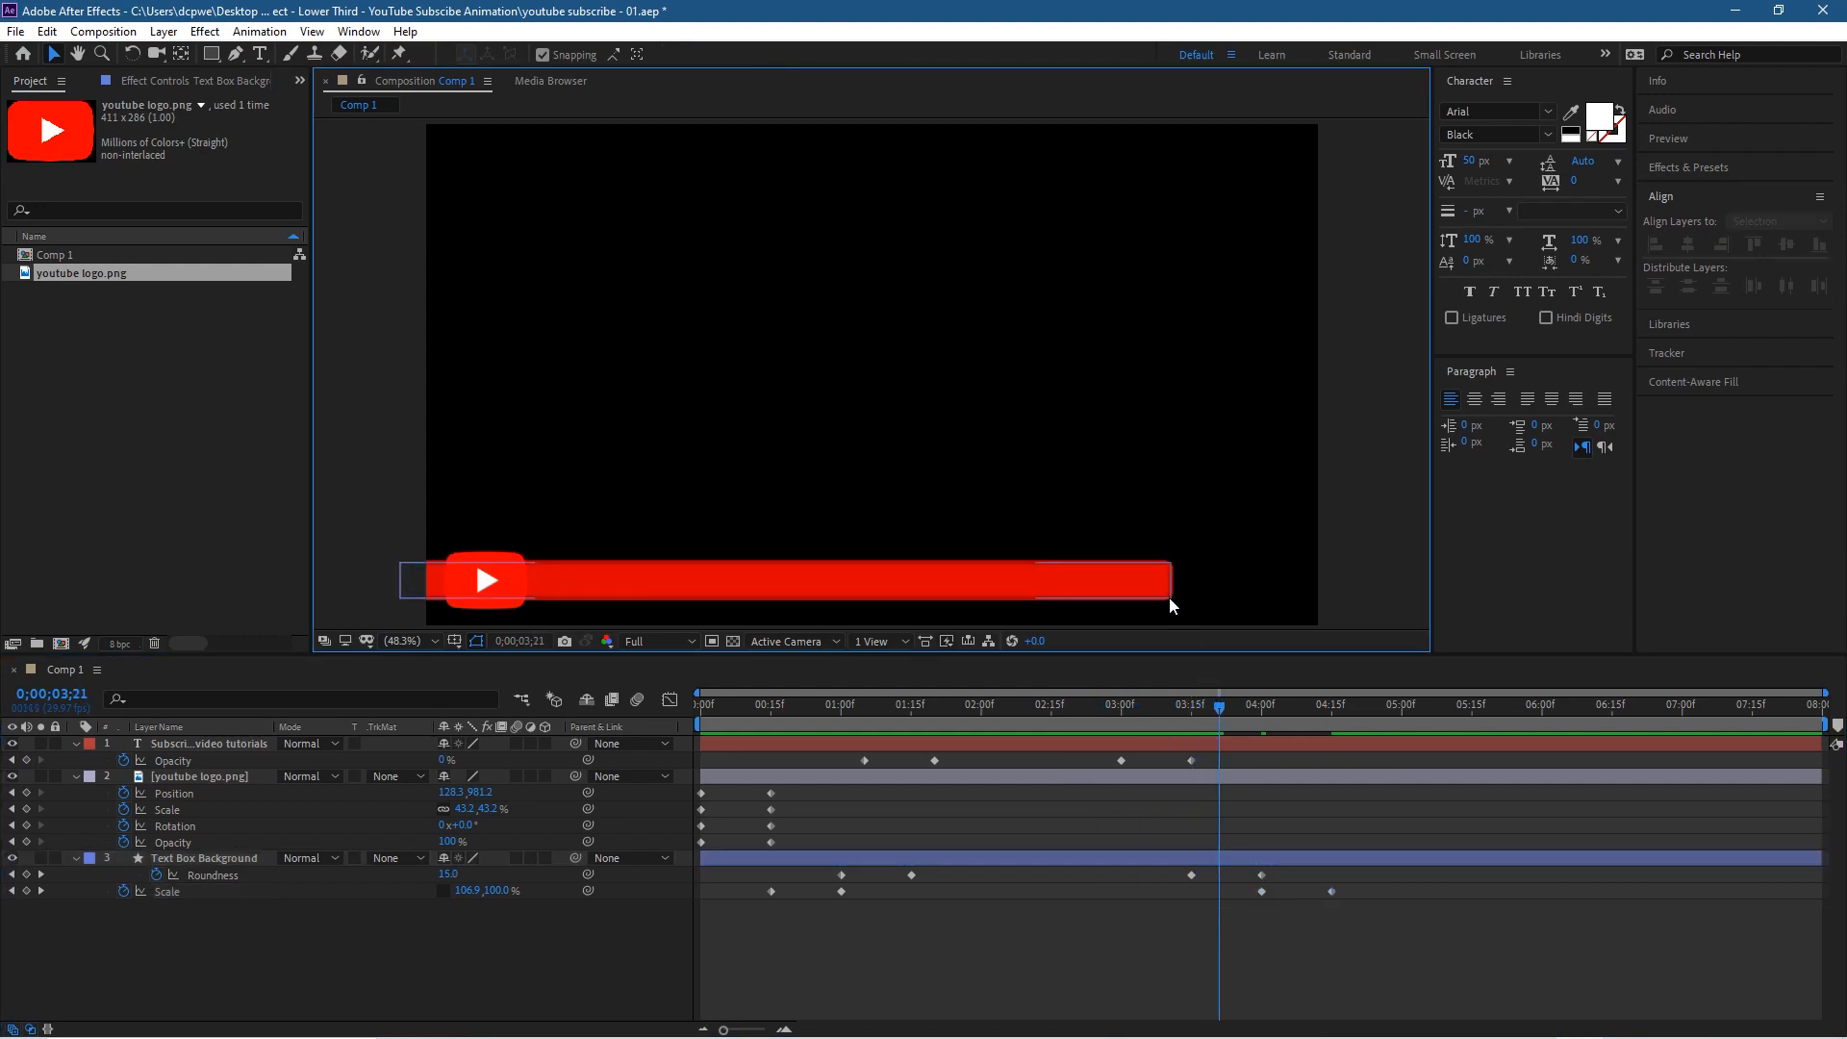
pyautogui.moveTo(1217, 712); pyautogui.dragTo(1256, 723)
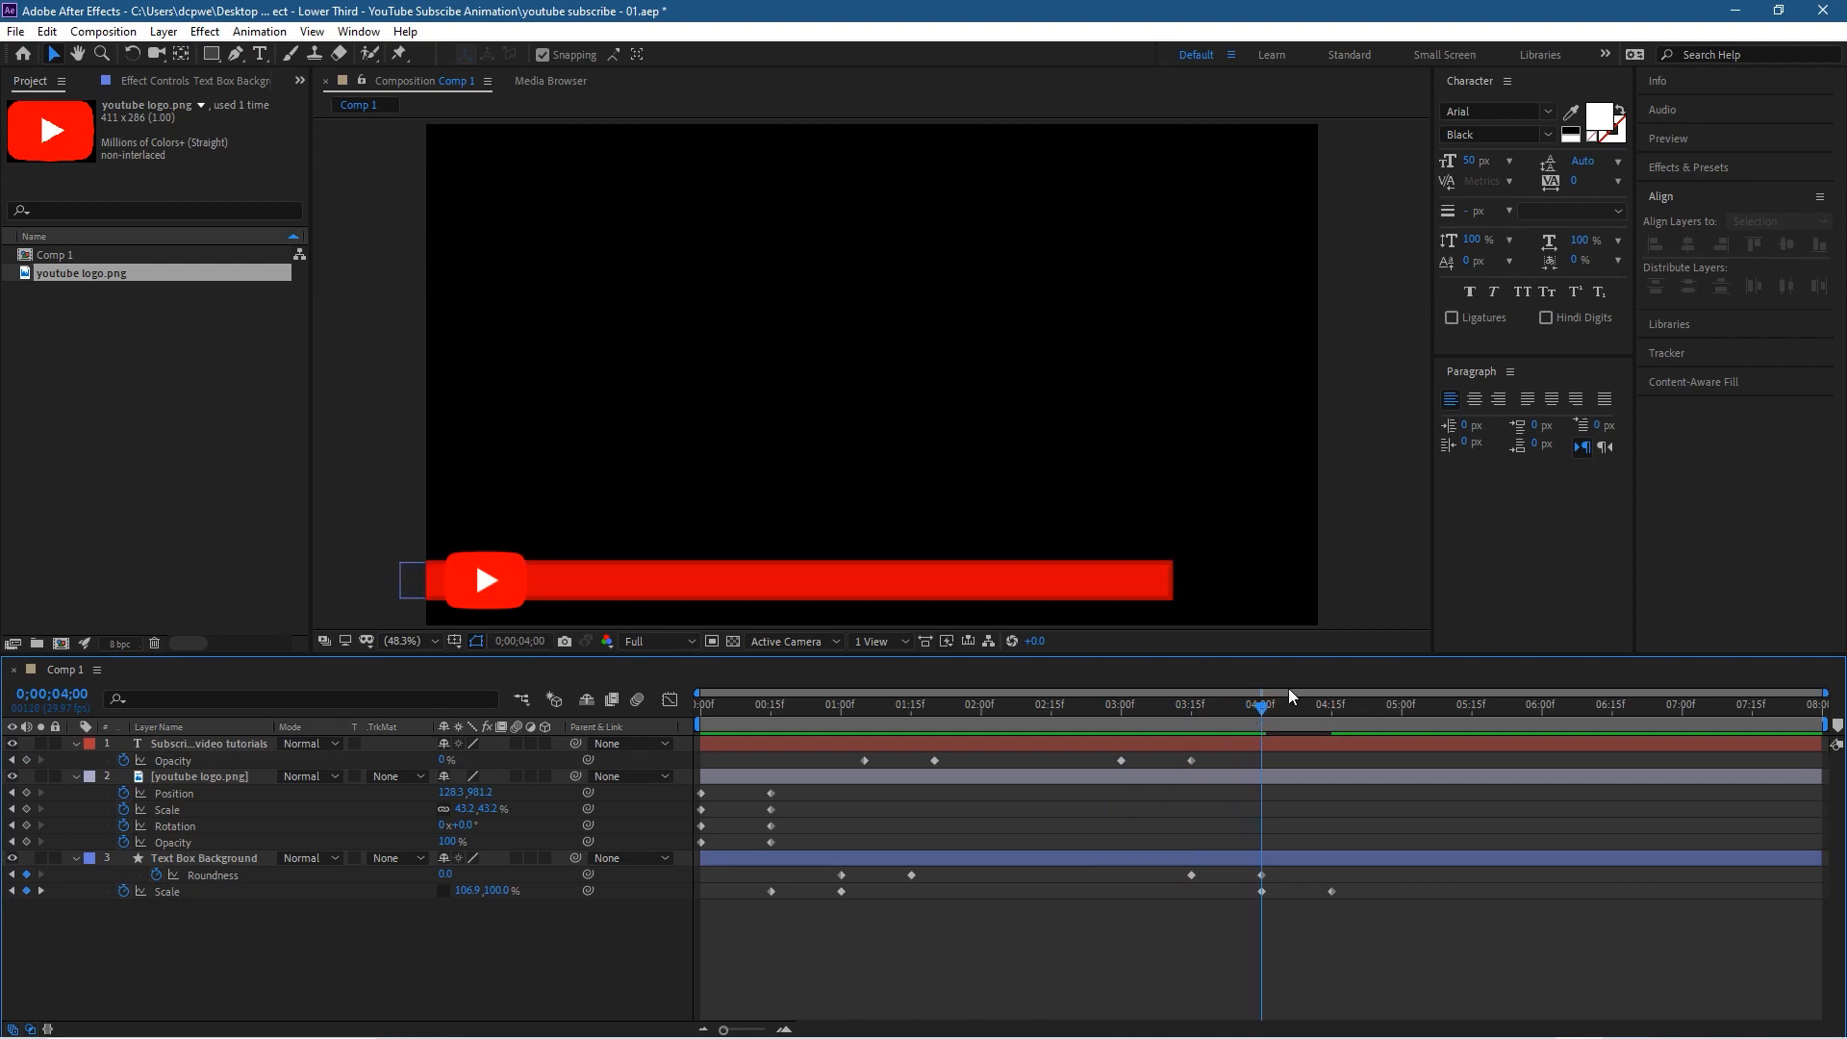
pyautogui.moveTo(1289, 720)
pyautogui.mouseDown()
pyautogui.moveTo(1342, 719)
pyautogui.moveTo(1280, 722)
pyautogui.mouseUp()
# Step: Copy the YouTube logo's entrance keyframes to 0;00;04;15 and time-reverse the pasted Position, Scale, Rotation and Opacity keyframes
pyautogui.moveTo(1167, 730); pyautogui.dragTo(1333, 745)
pyautogui.moveTo(833, 839); pyautogui.dragTo(681, 791)
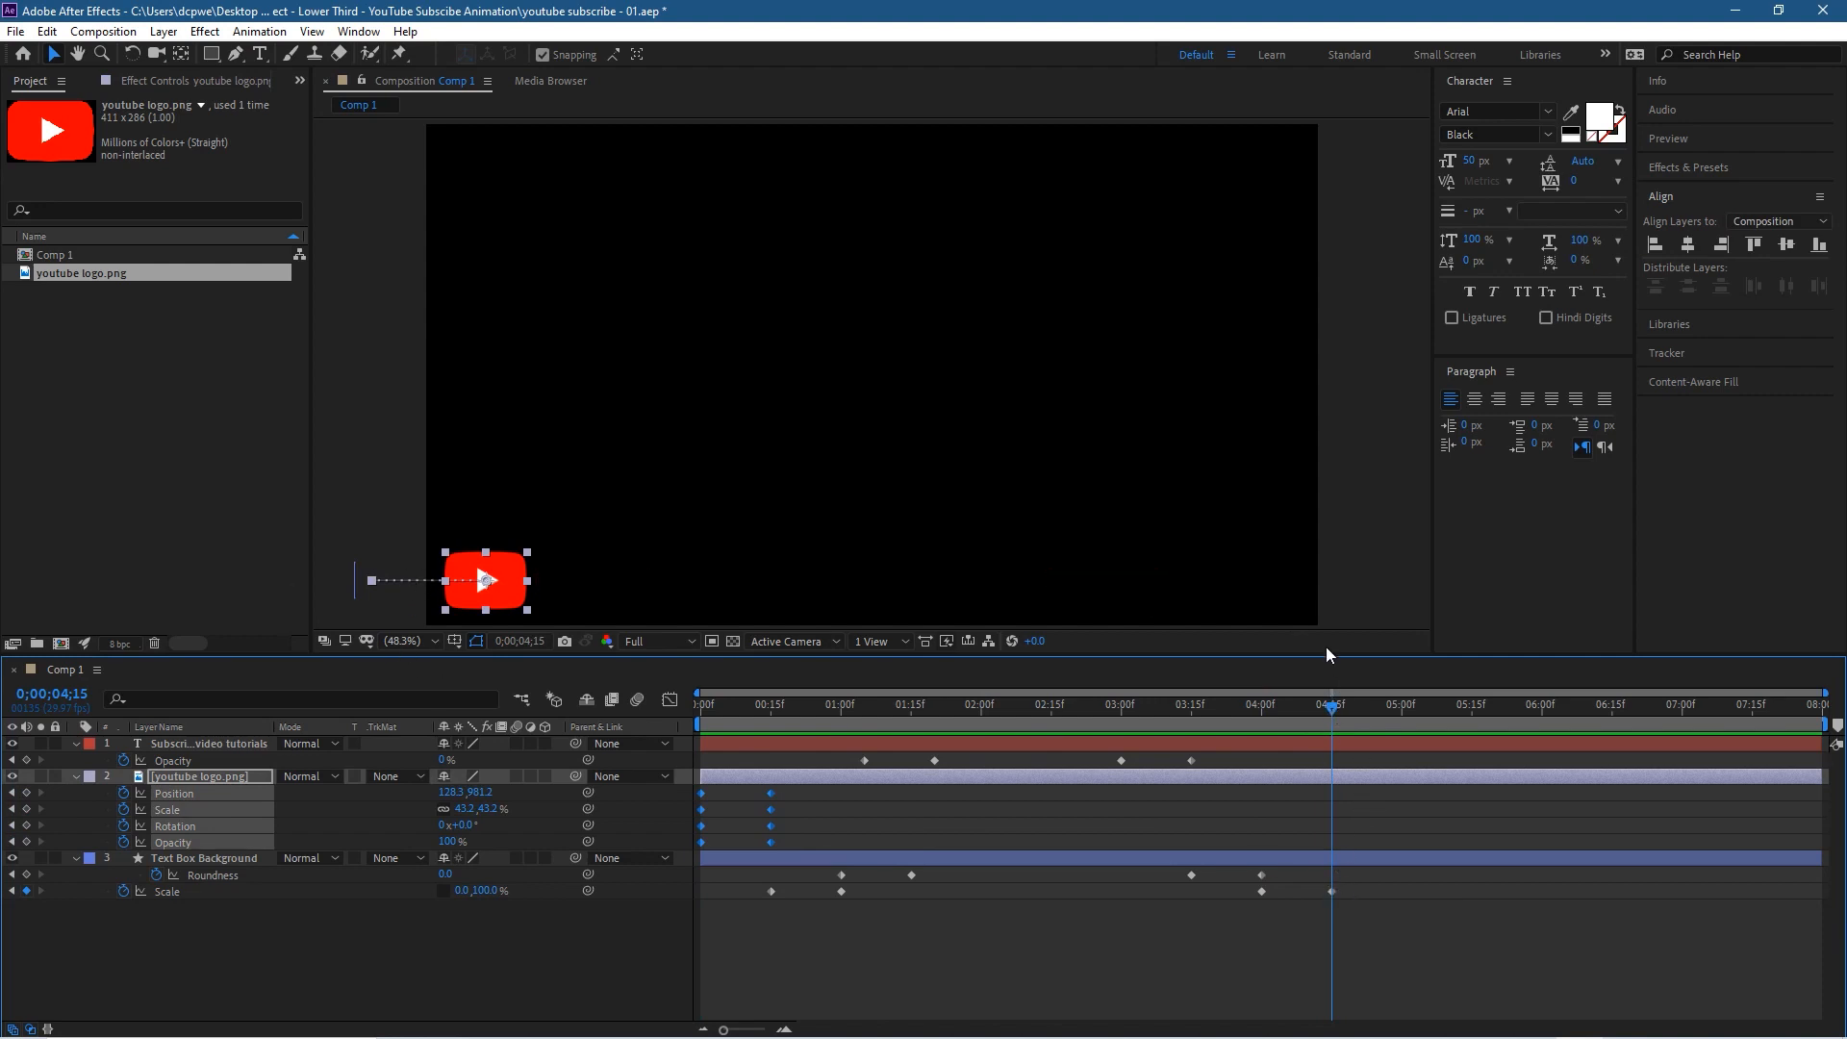
pyautogui.hotkey('ctrl', 'v')
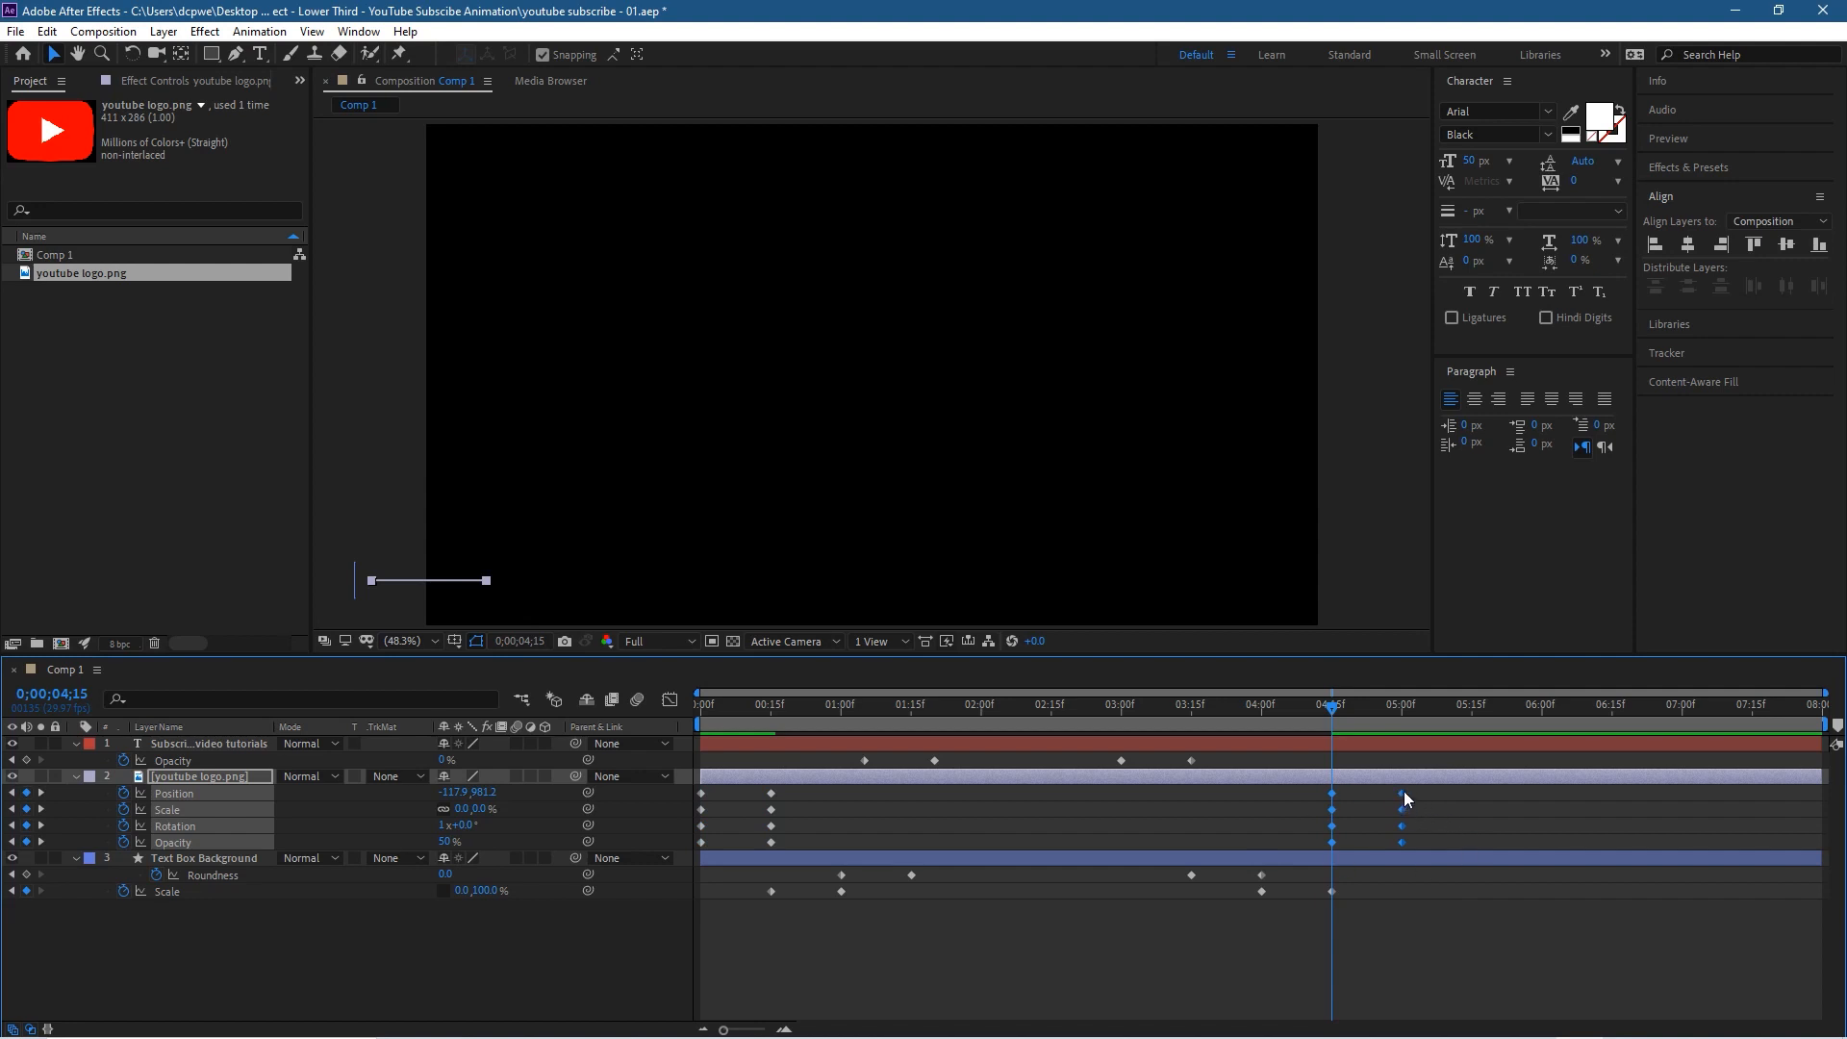
pyautogui.rightClick(1402, 795)
pyautogui.moveTo(1487, 779)
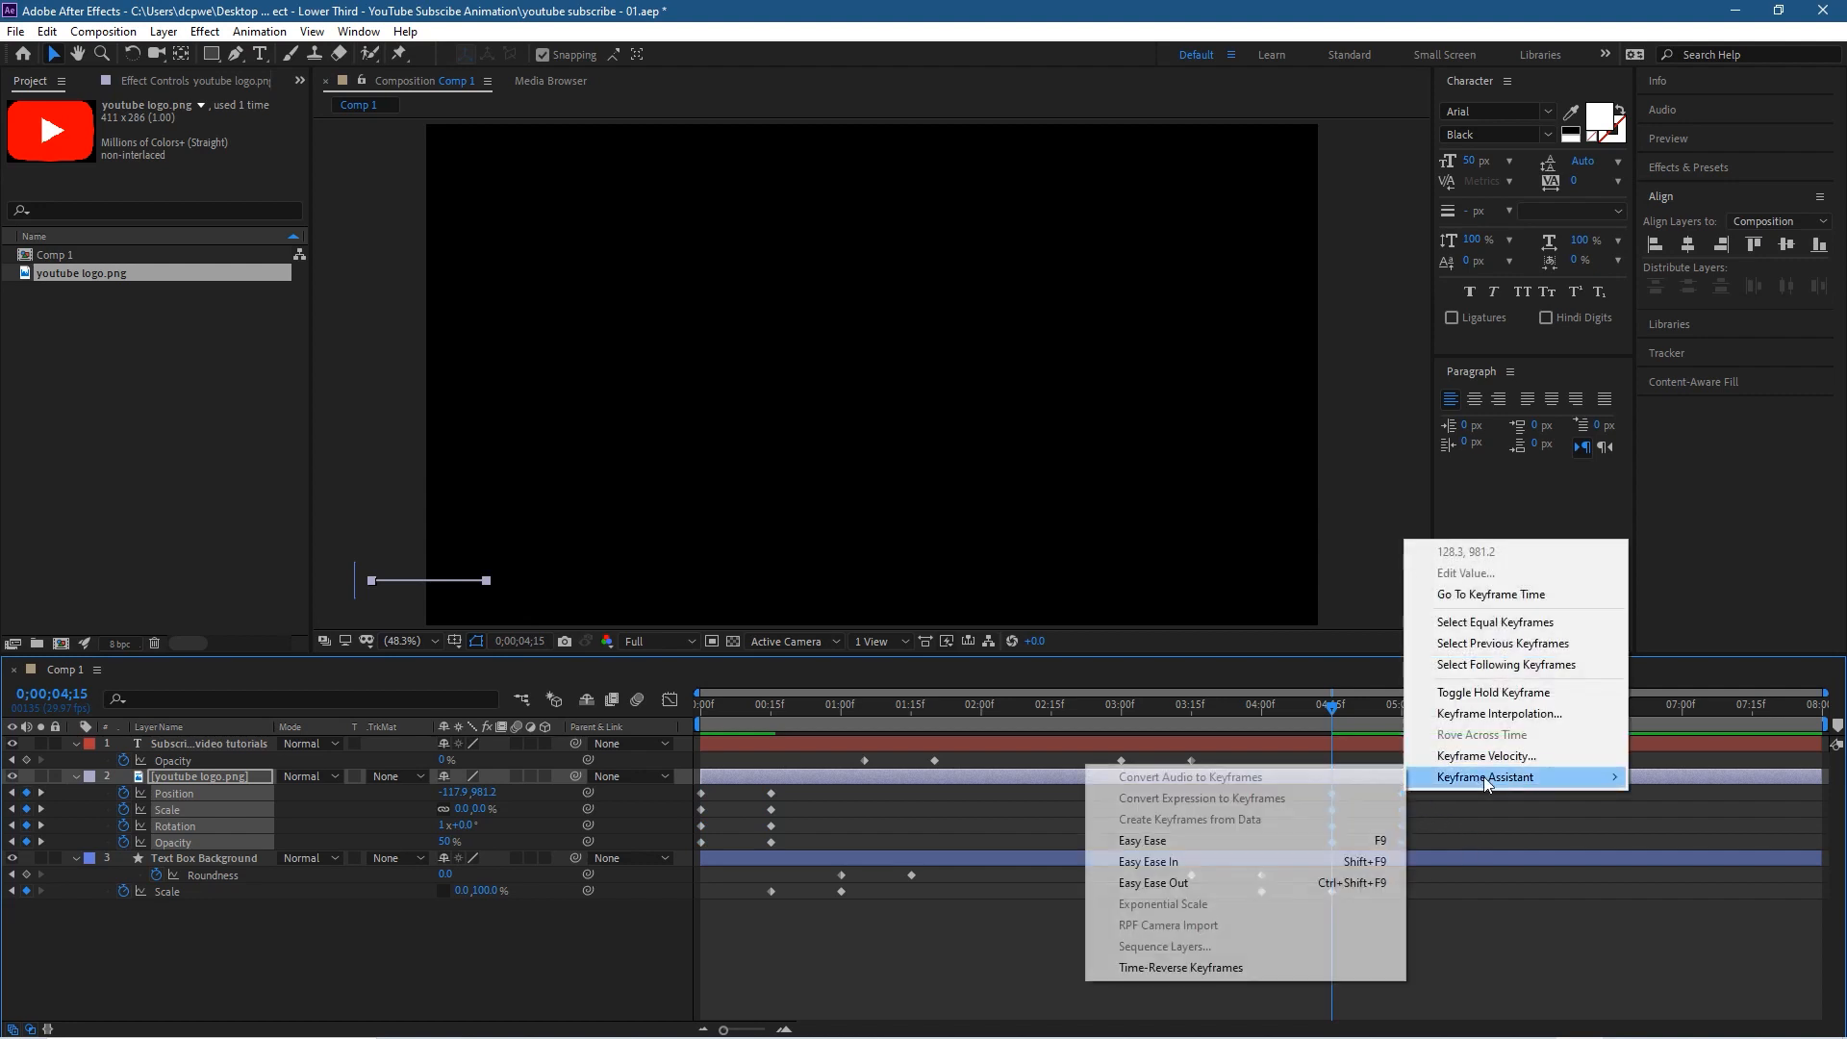
pyautogui.click(1247, 967)
# Step: End the work area at 0;00;06;00, trim the composition to it and save the project
pyautogui.moveTo(1333, 713); pyautogui.dragTo(1542, 761)
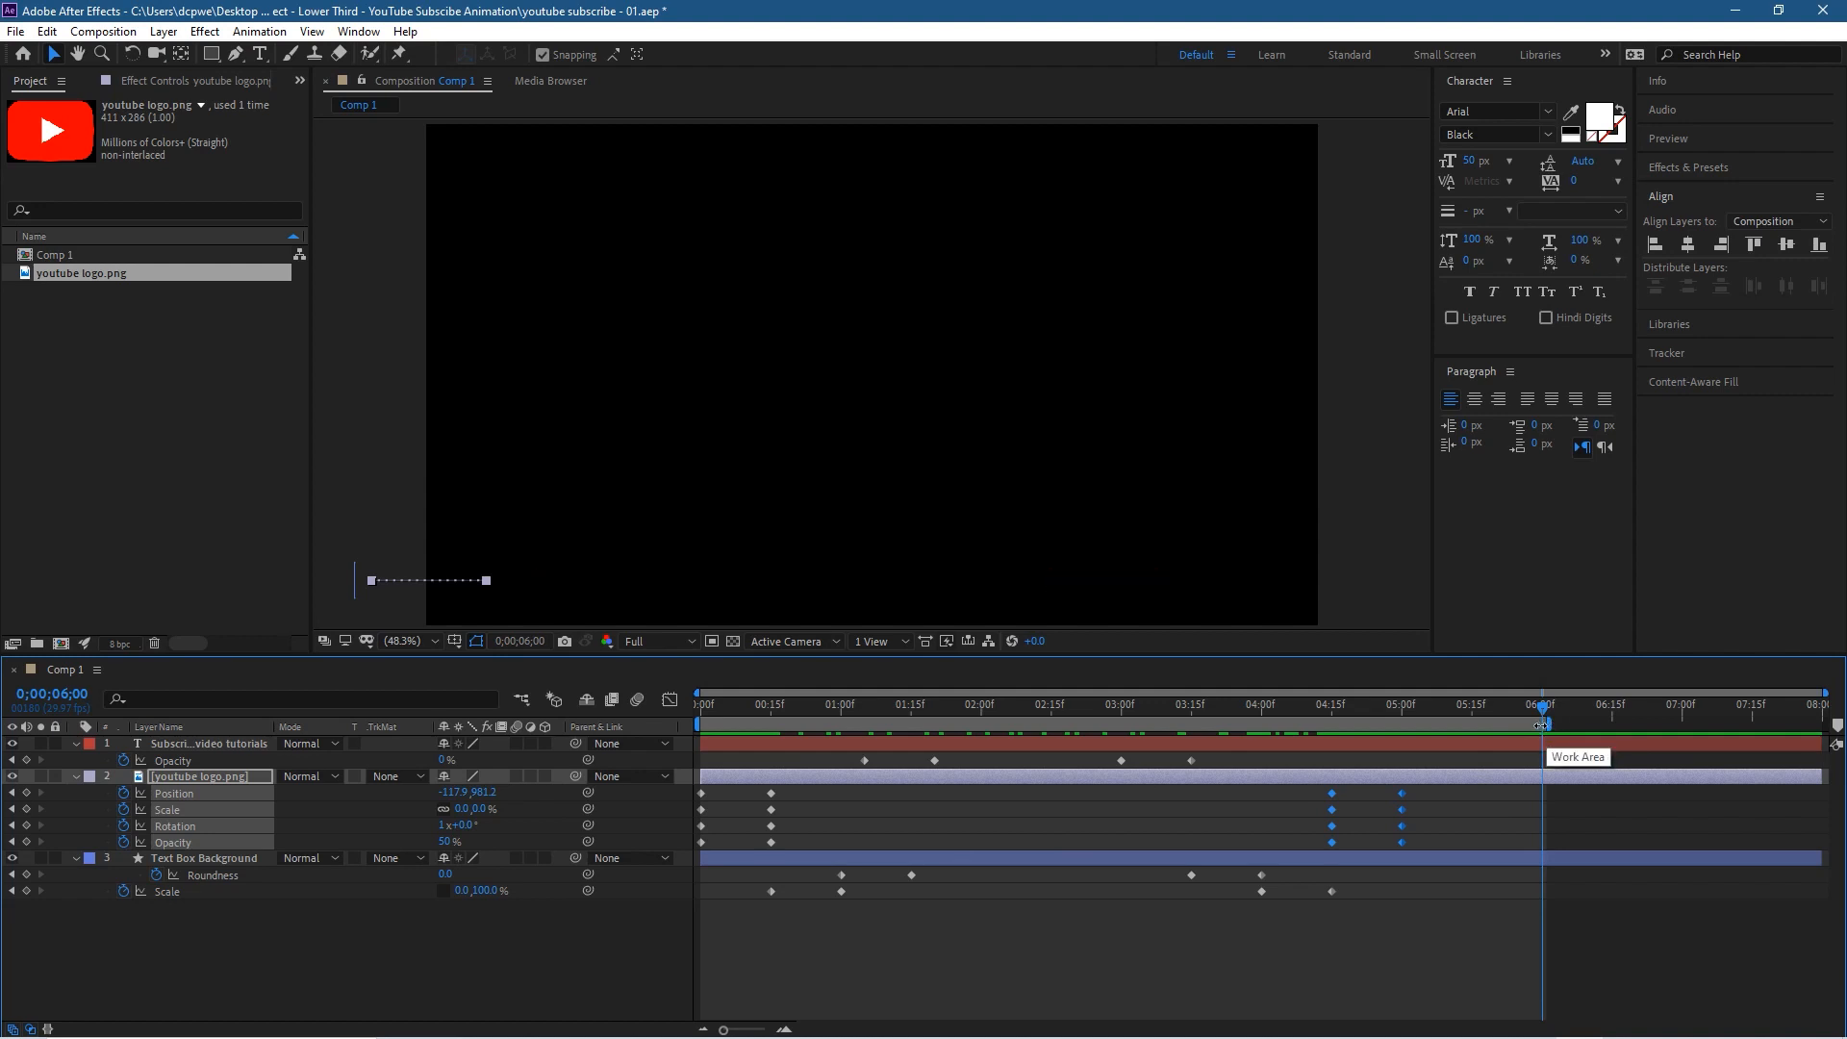
pyautogui.rightClick(1433, 729)
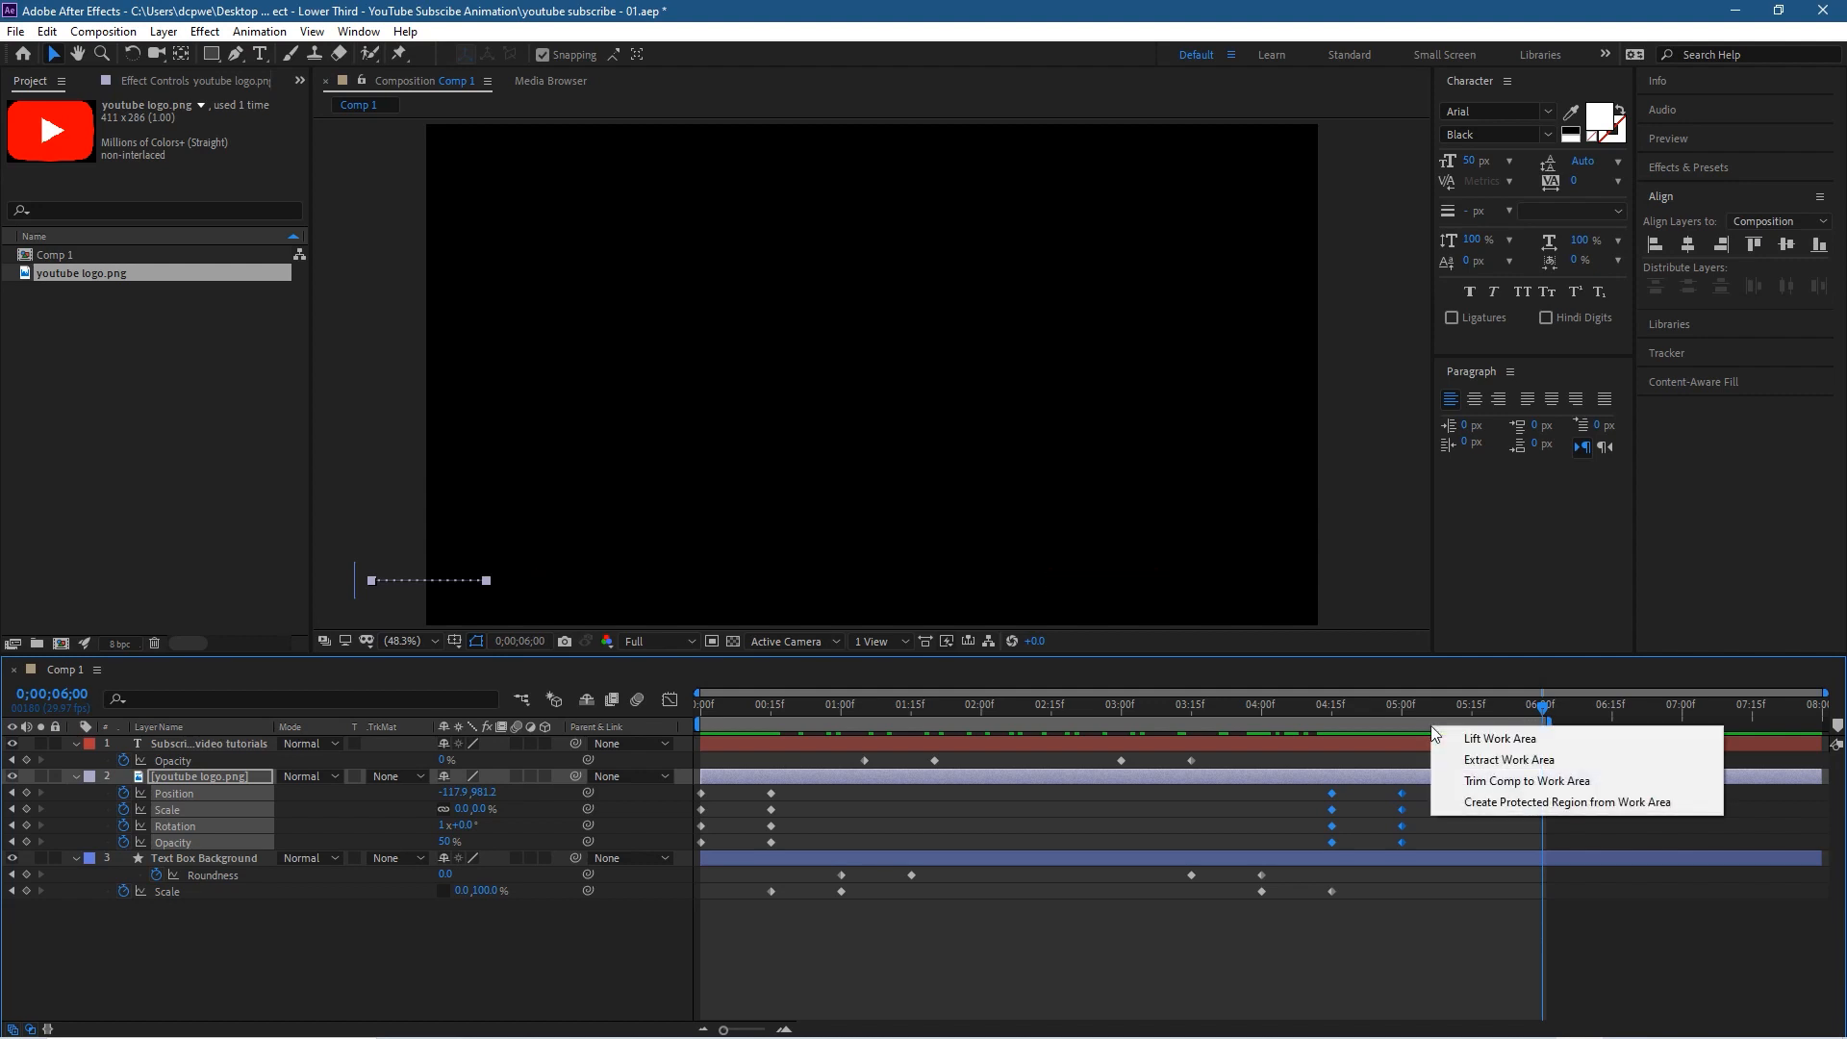
pyautogui.click(1470, 783)
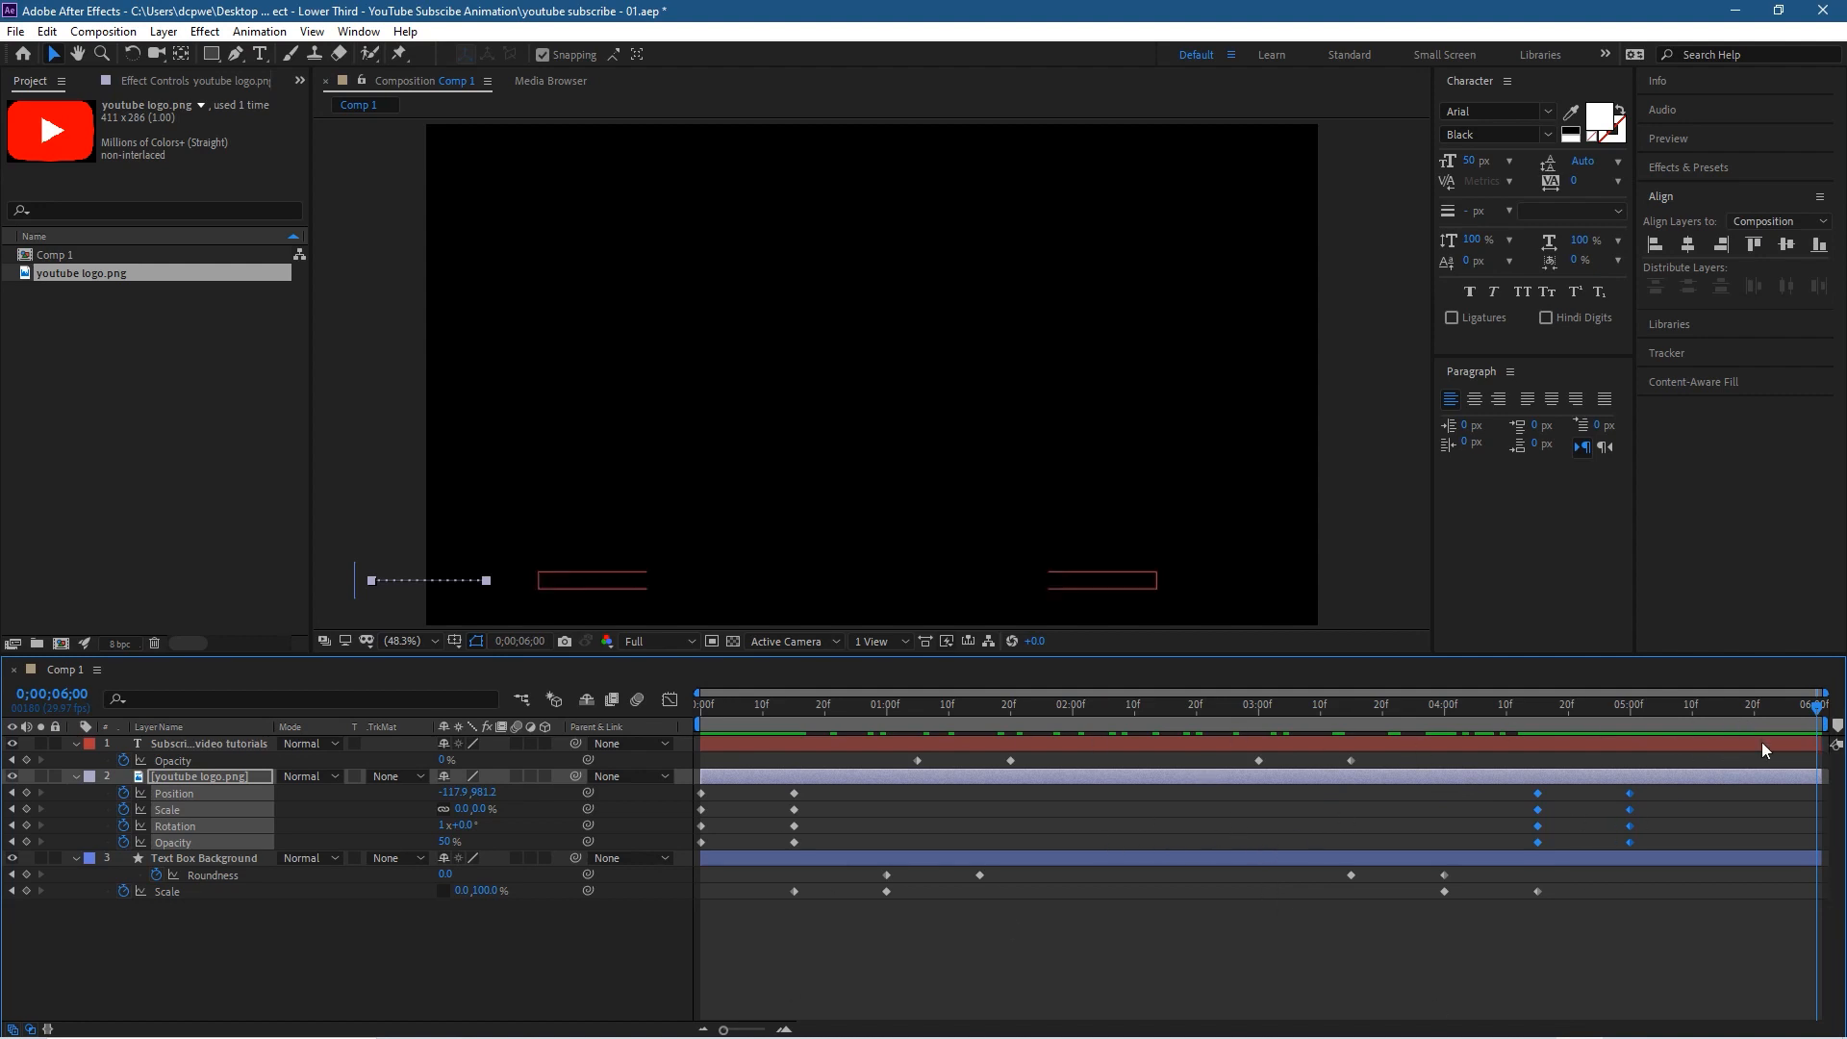
pyautogui.hotkey('ctrl', 's')
# Step: Return to the start, collapse all three layers and enable motion blur for them and for the composition
pyautogui.moveTo(1822, 712); pyautogui.dragTo(677, 771)
pyautogui.click(114, 955)
pyautogui.hotkey('ctrl', 'a')
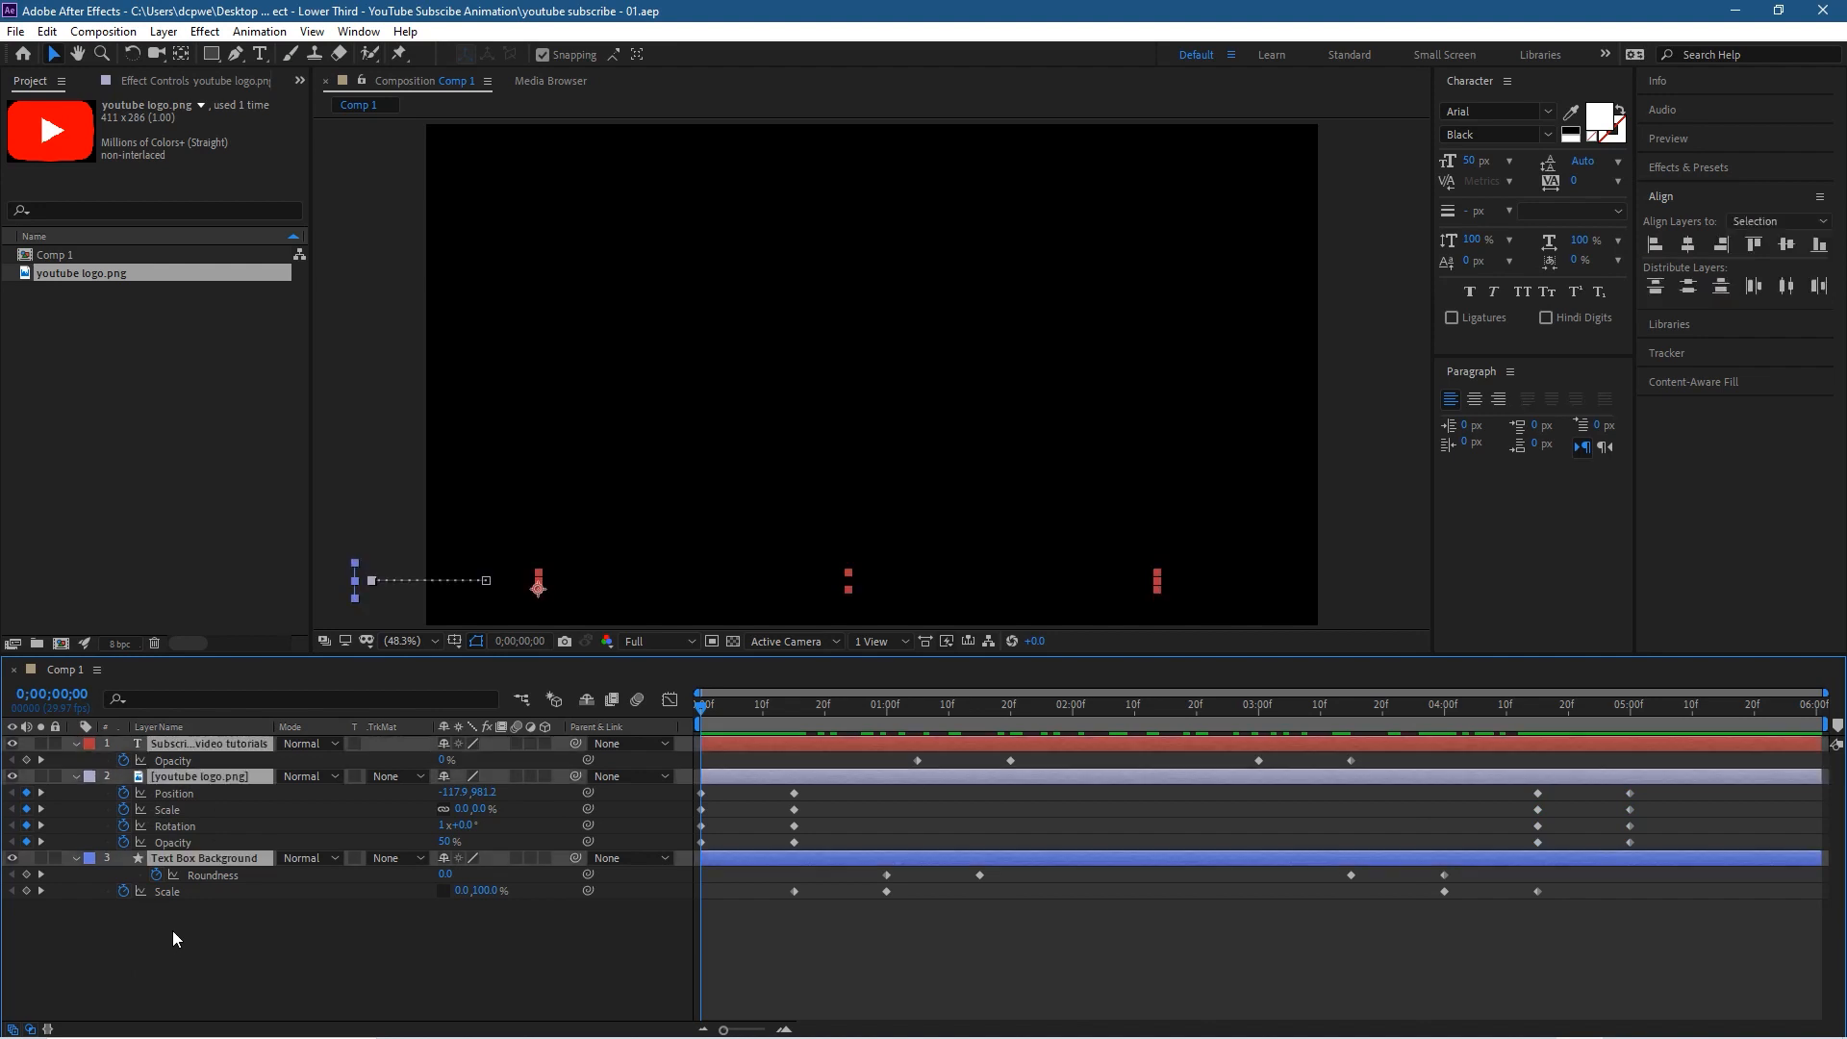
pyautogui.click(77, 743)
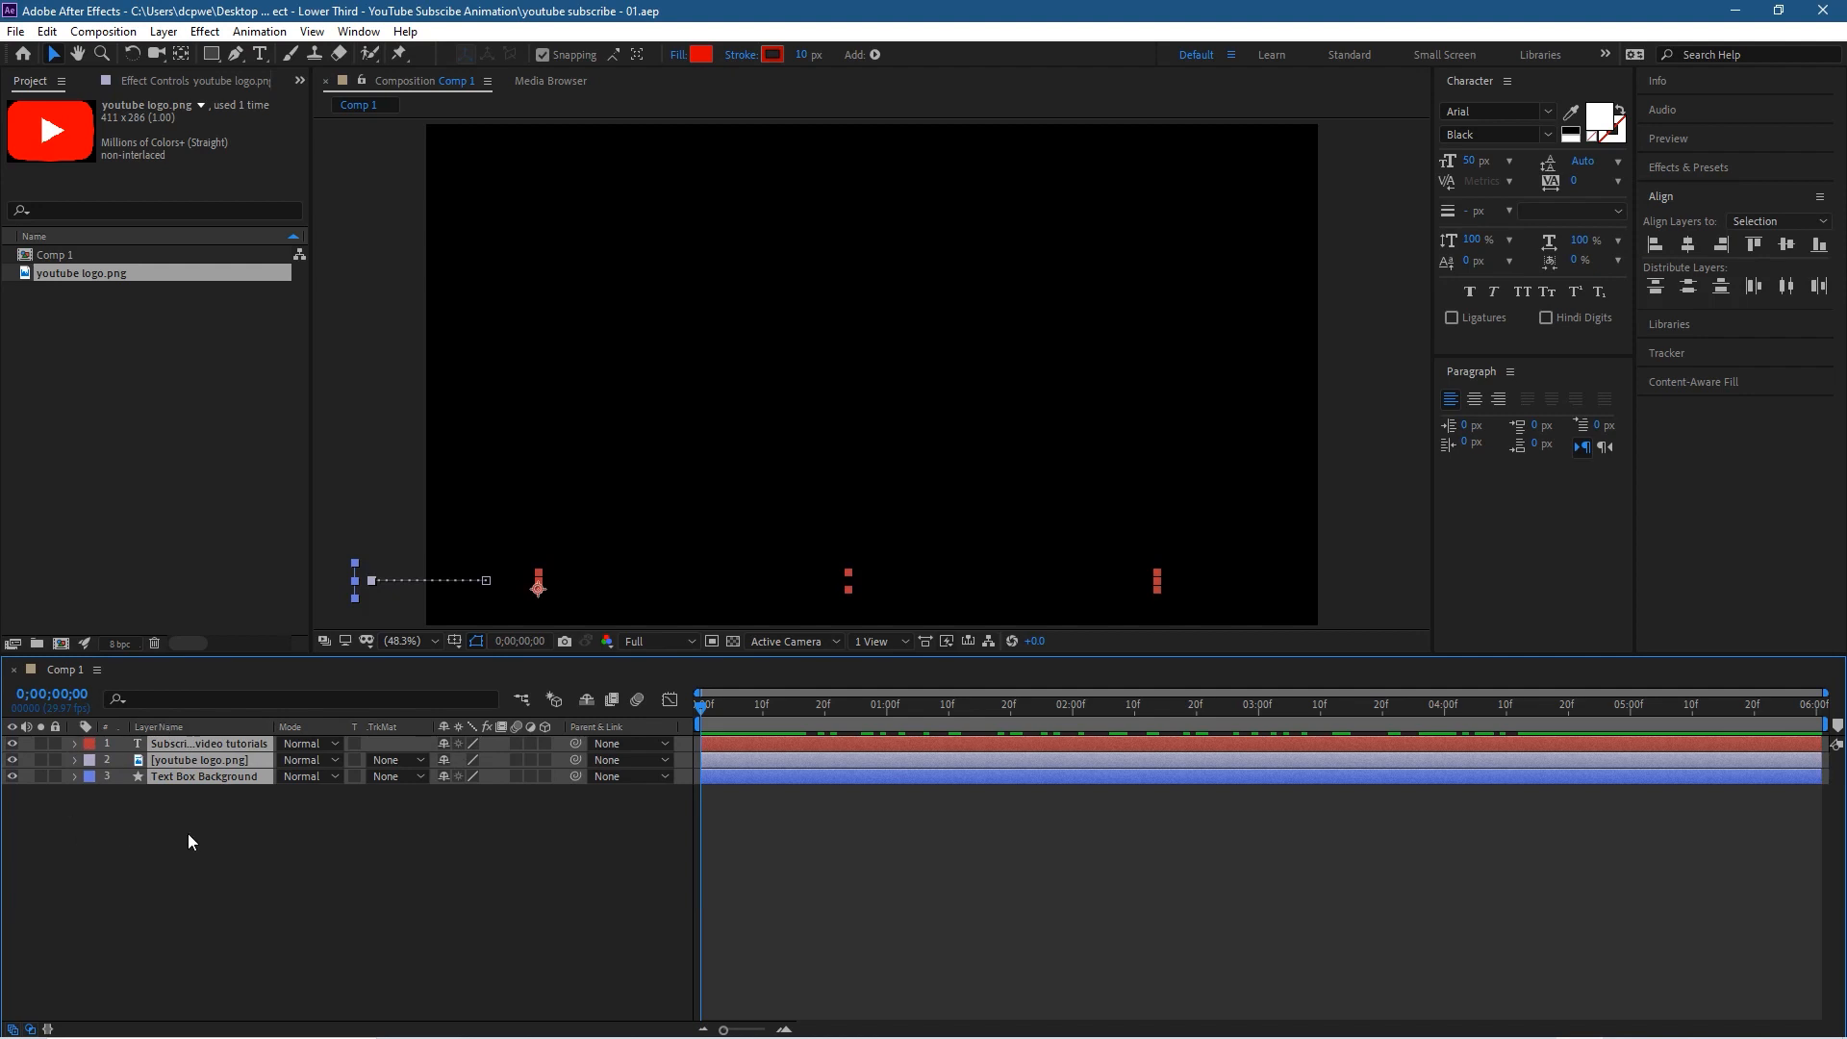
pyautogui.click(517, 744)
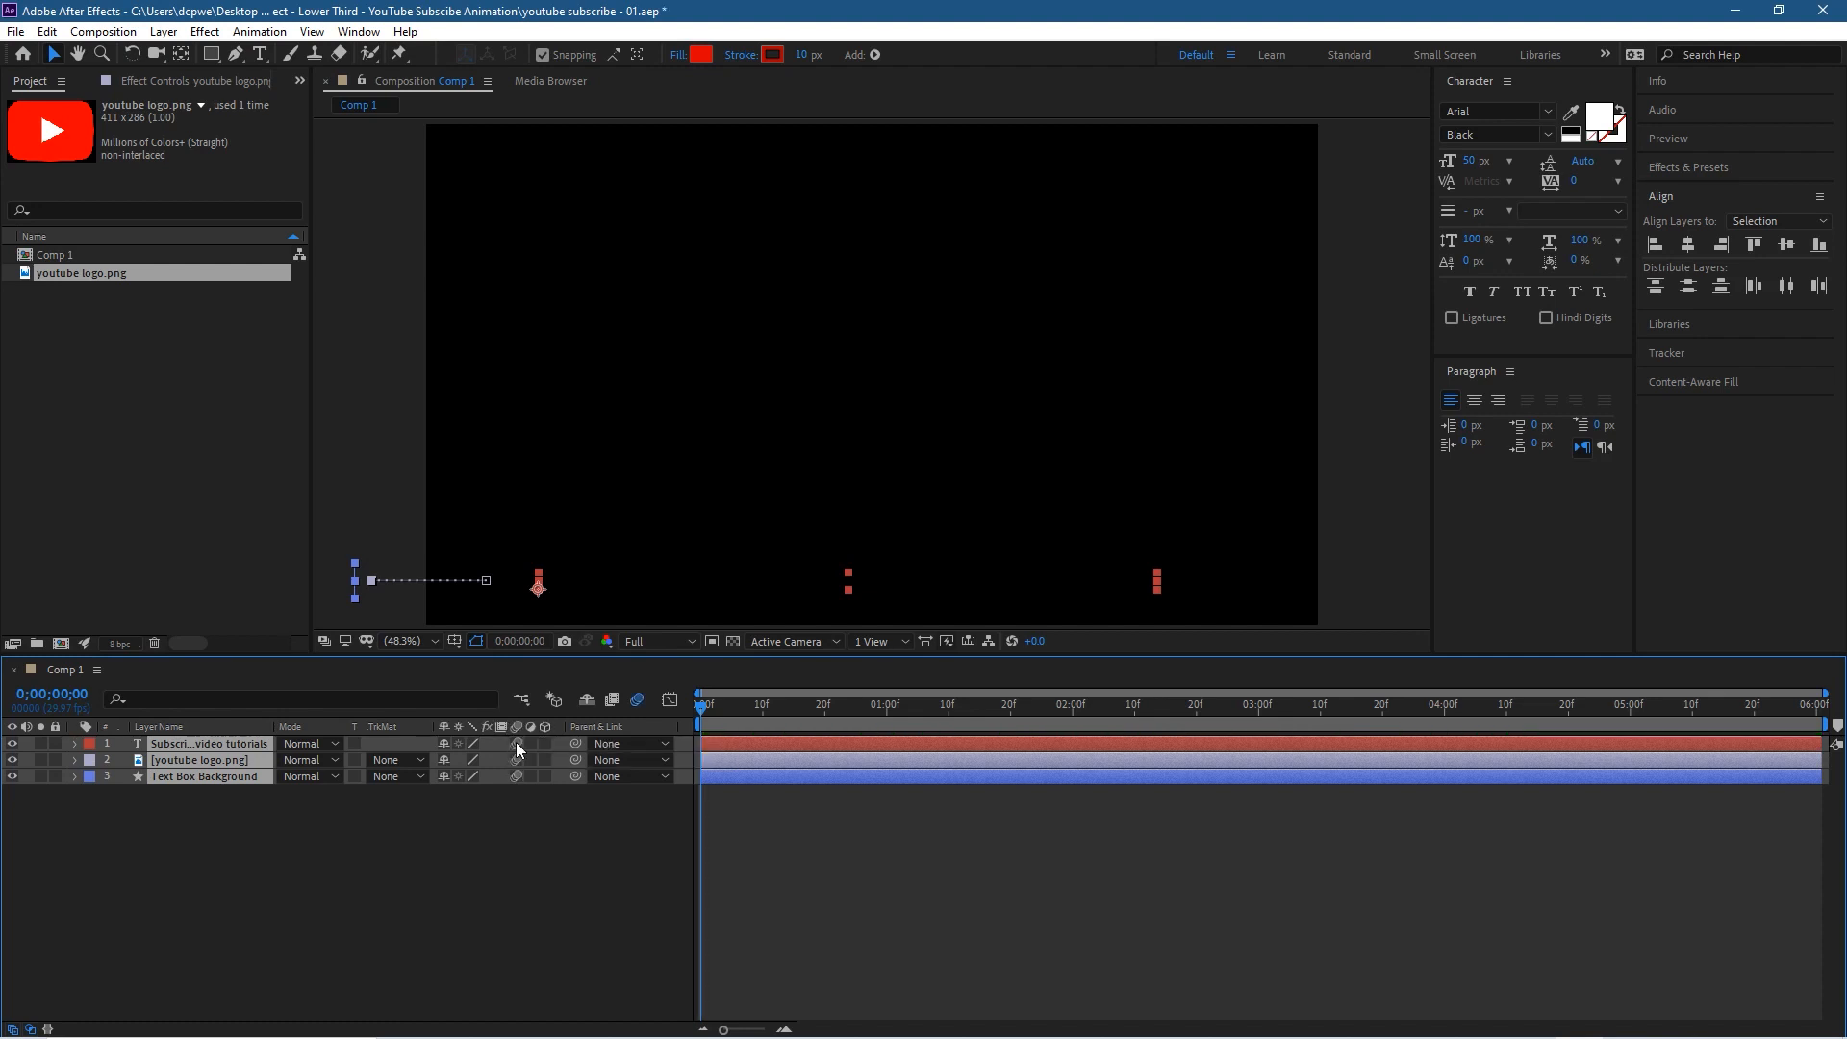
pyautogui.click(499, 829)
pyautogui.click(633, 699)
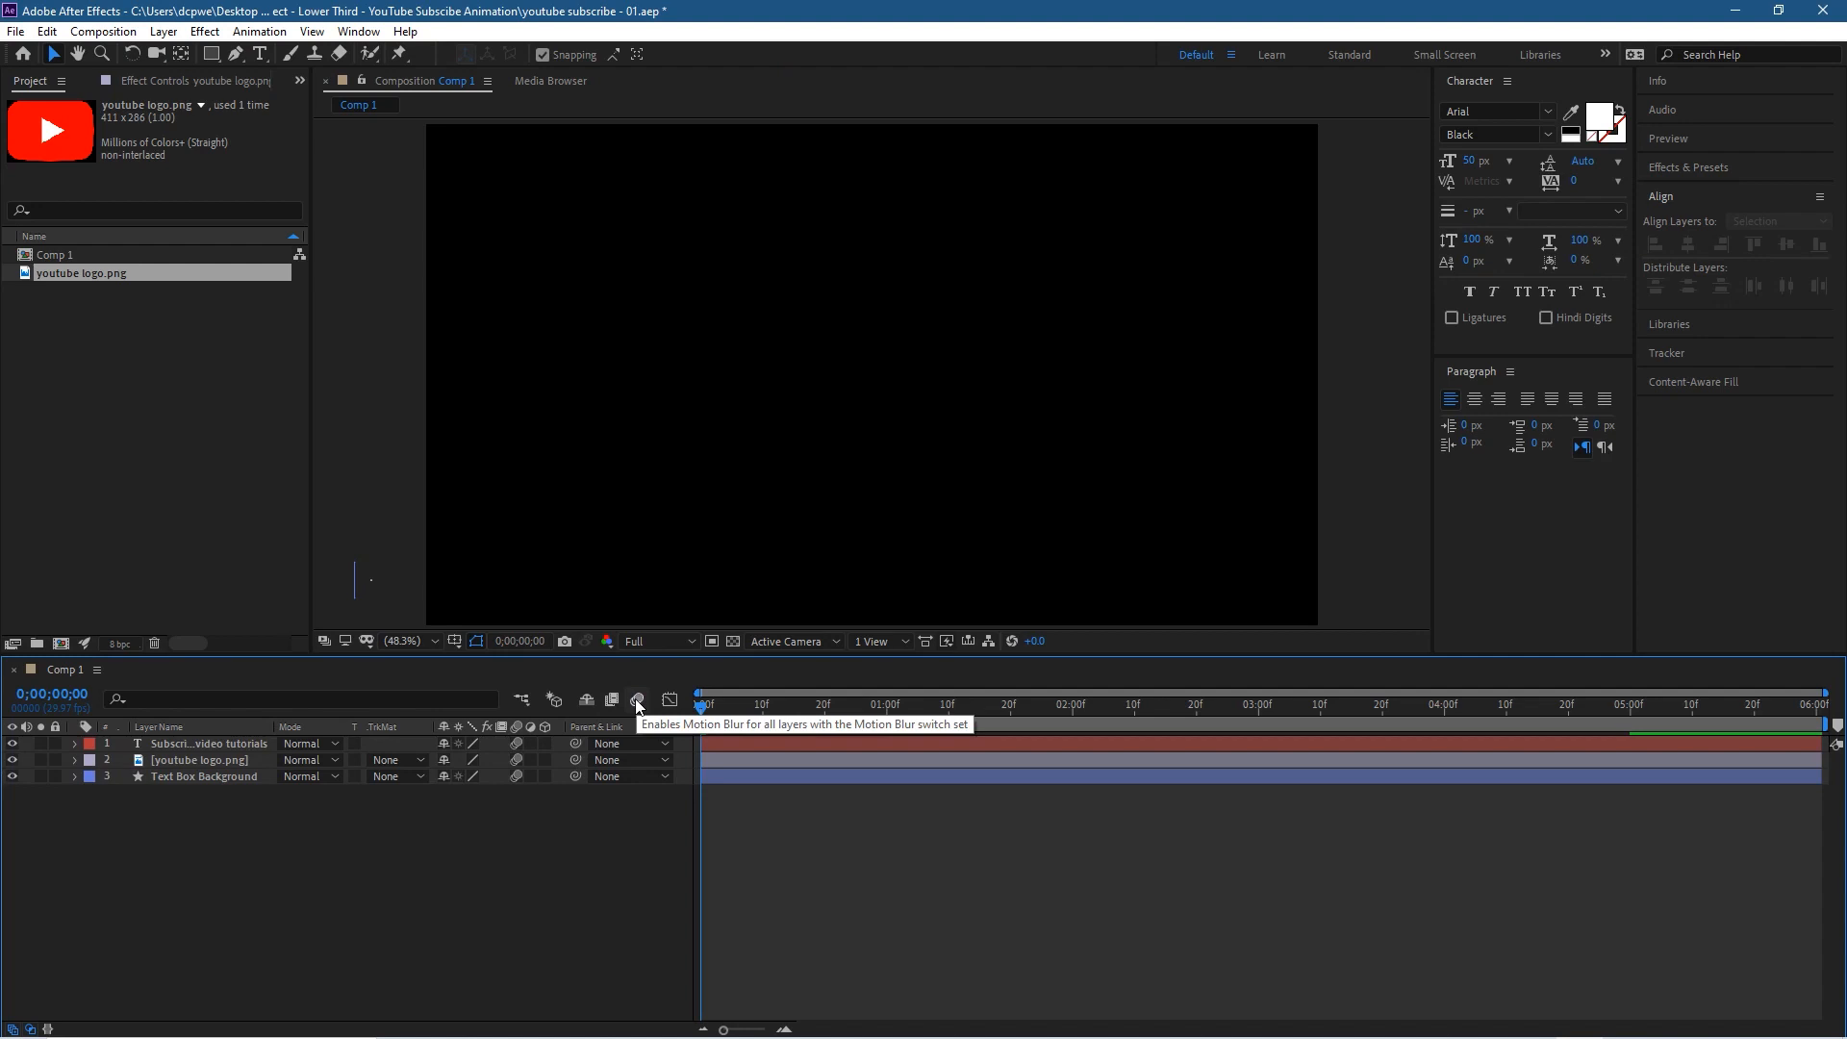
pyautogui.click(637, 701)
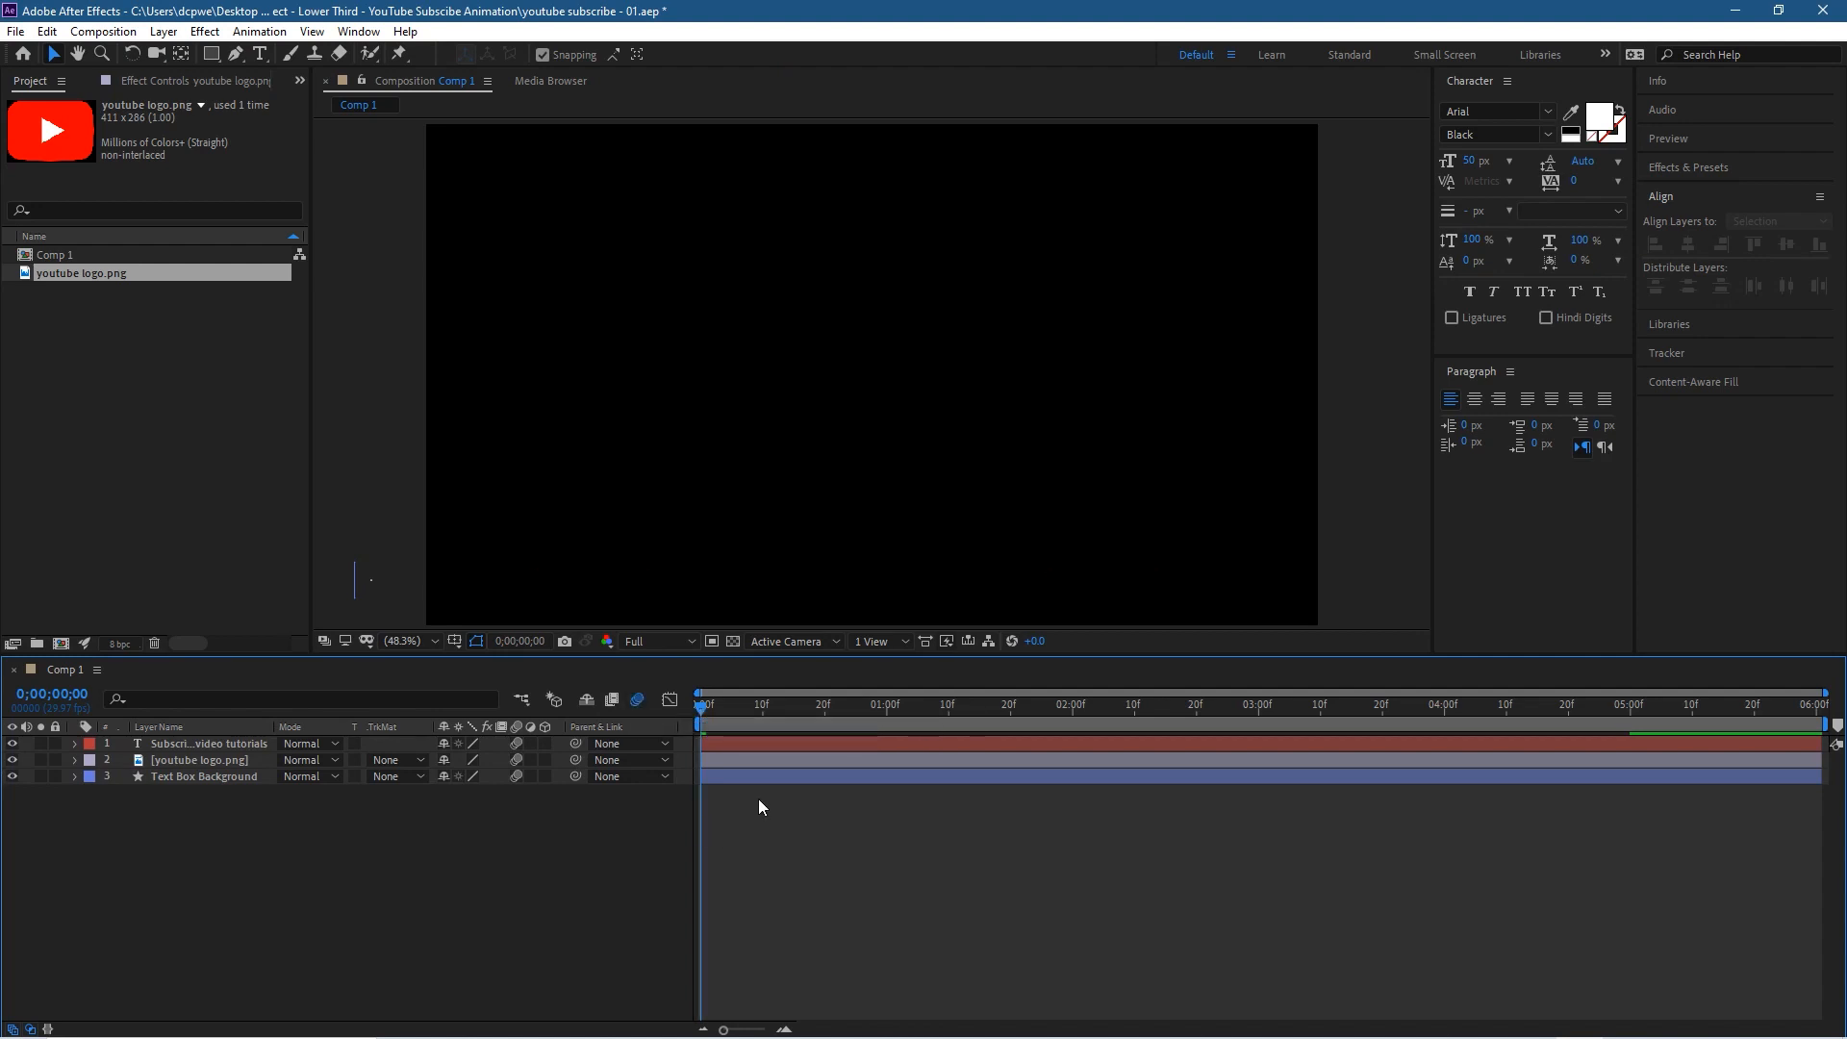
# Step: Preview the animation, inspect the motion blur on the growing bar's edge at 0;00;00;24 and fit the composition back in view
pyautogui.press('space')
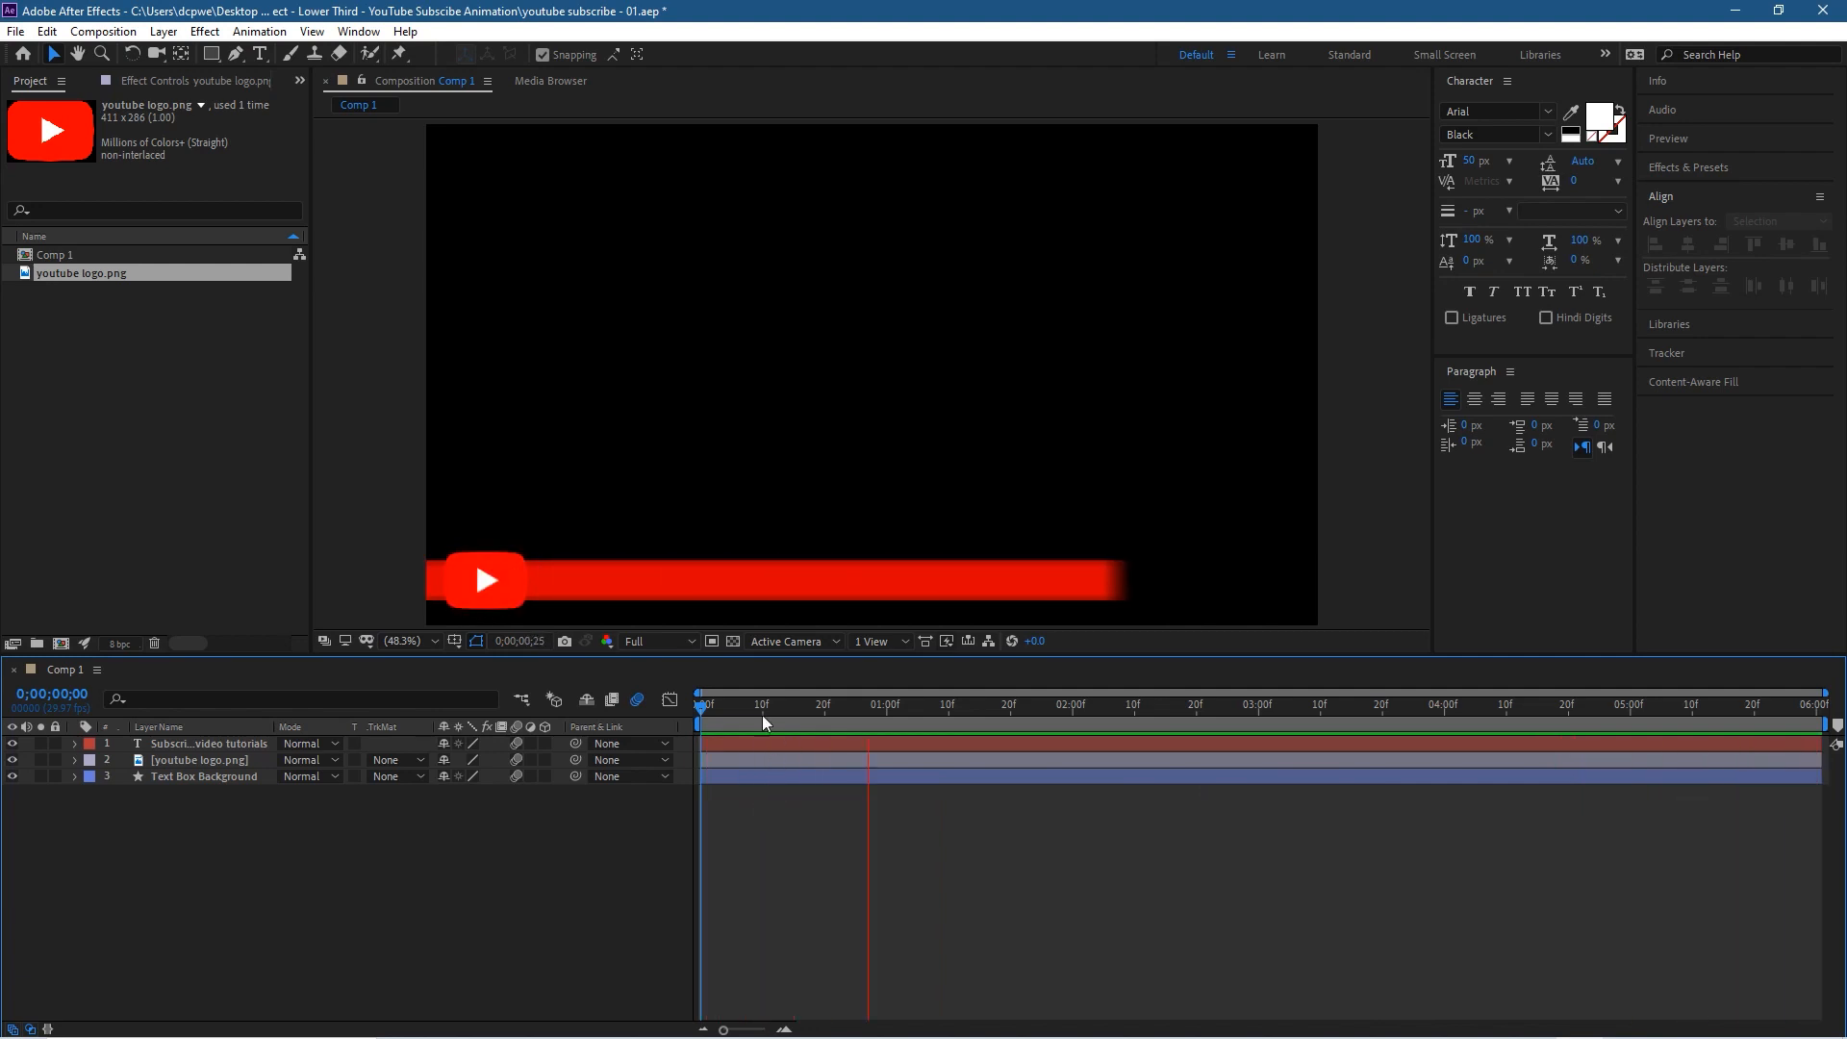
pyautogui.press('space')
pyautogui.moveTo(705, 710); pyautogui.dragTo(852, 726)
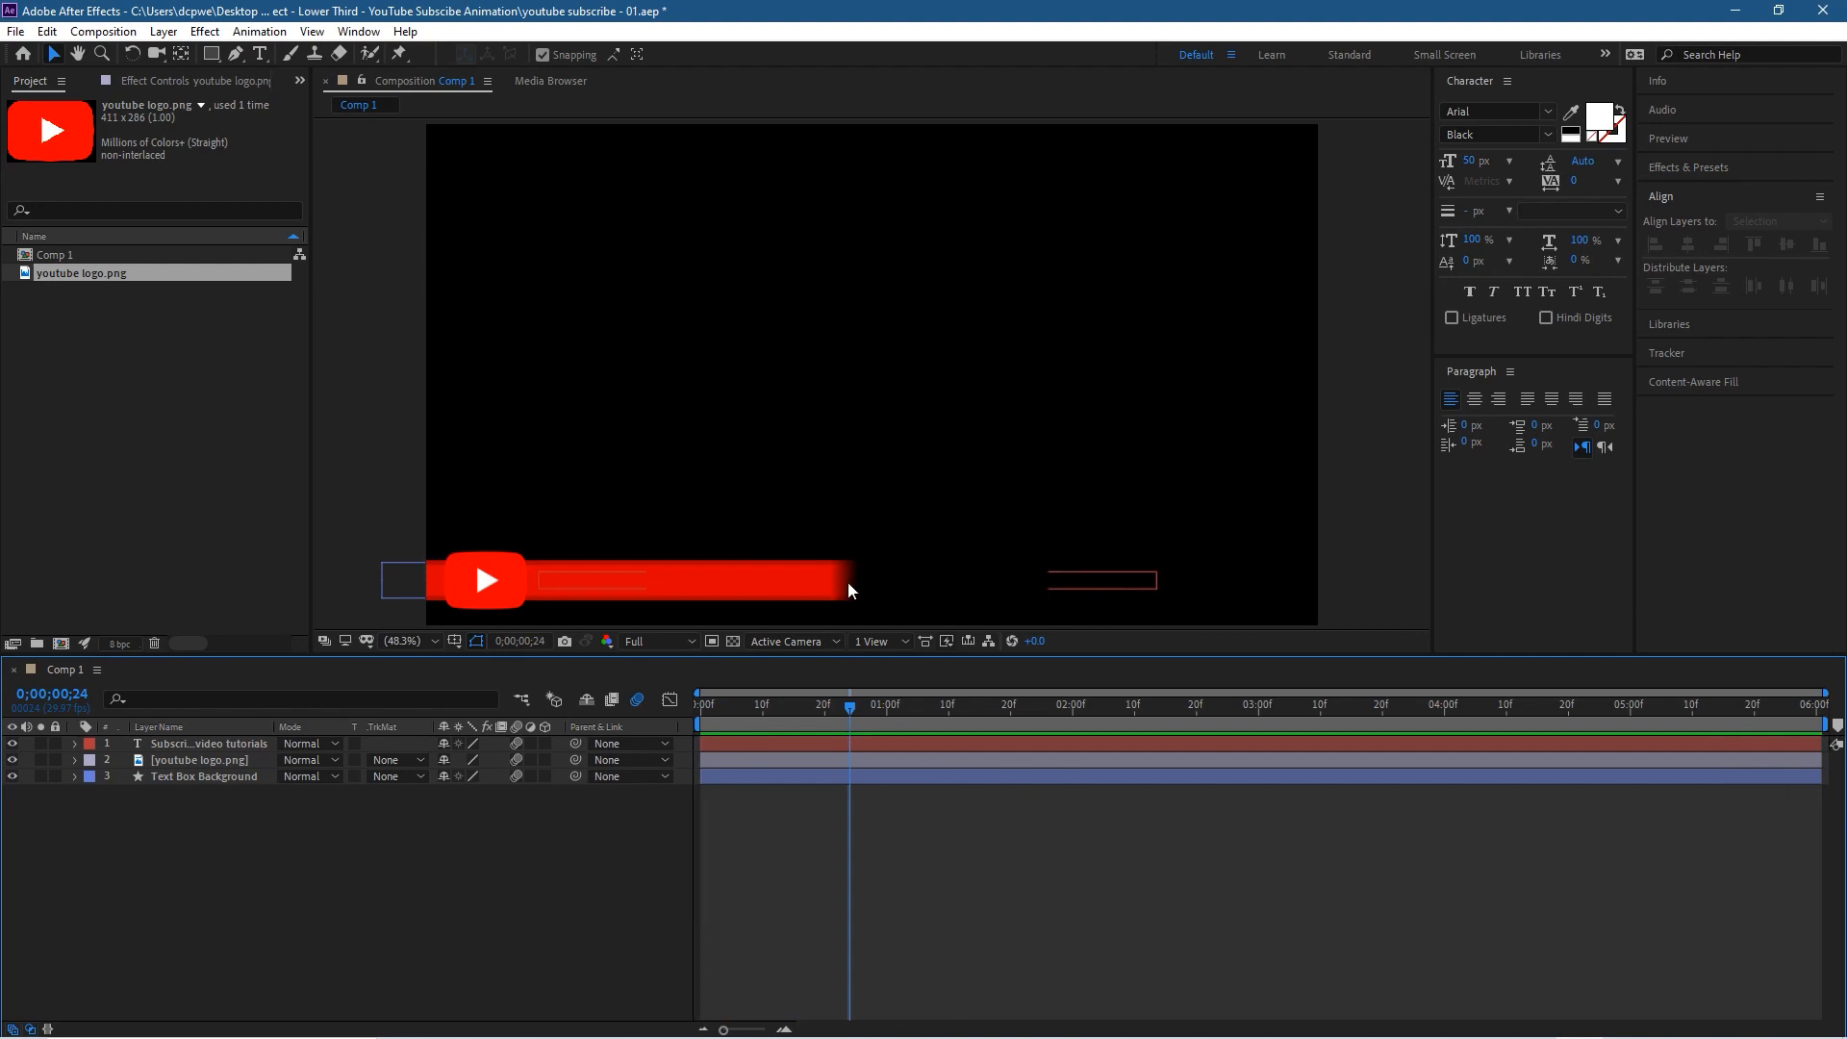
pyautogui.scroll(4, 841, 585)
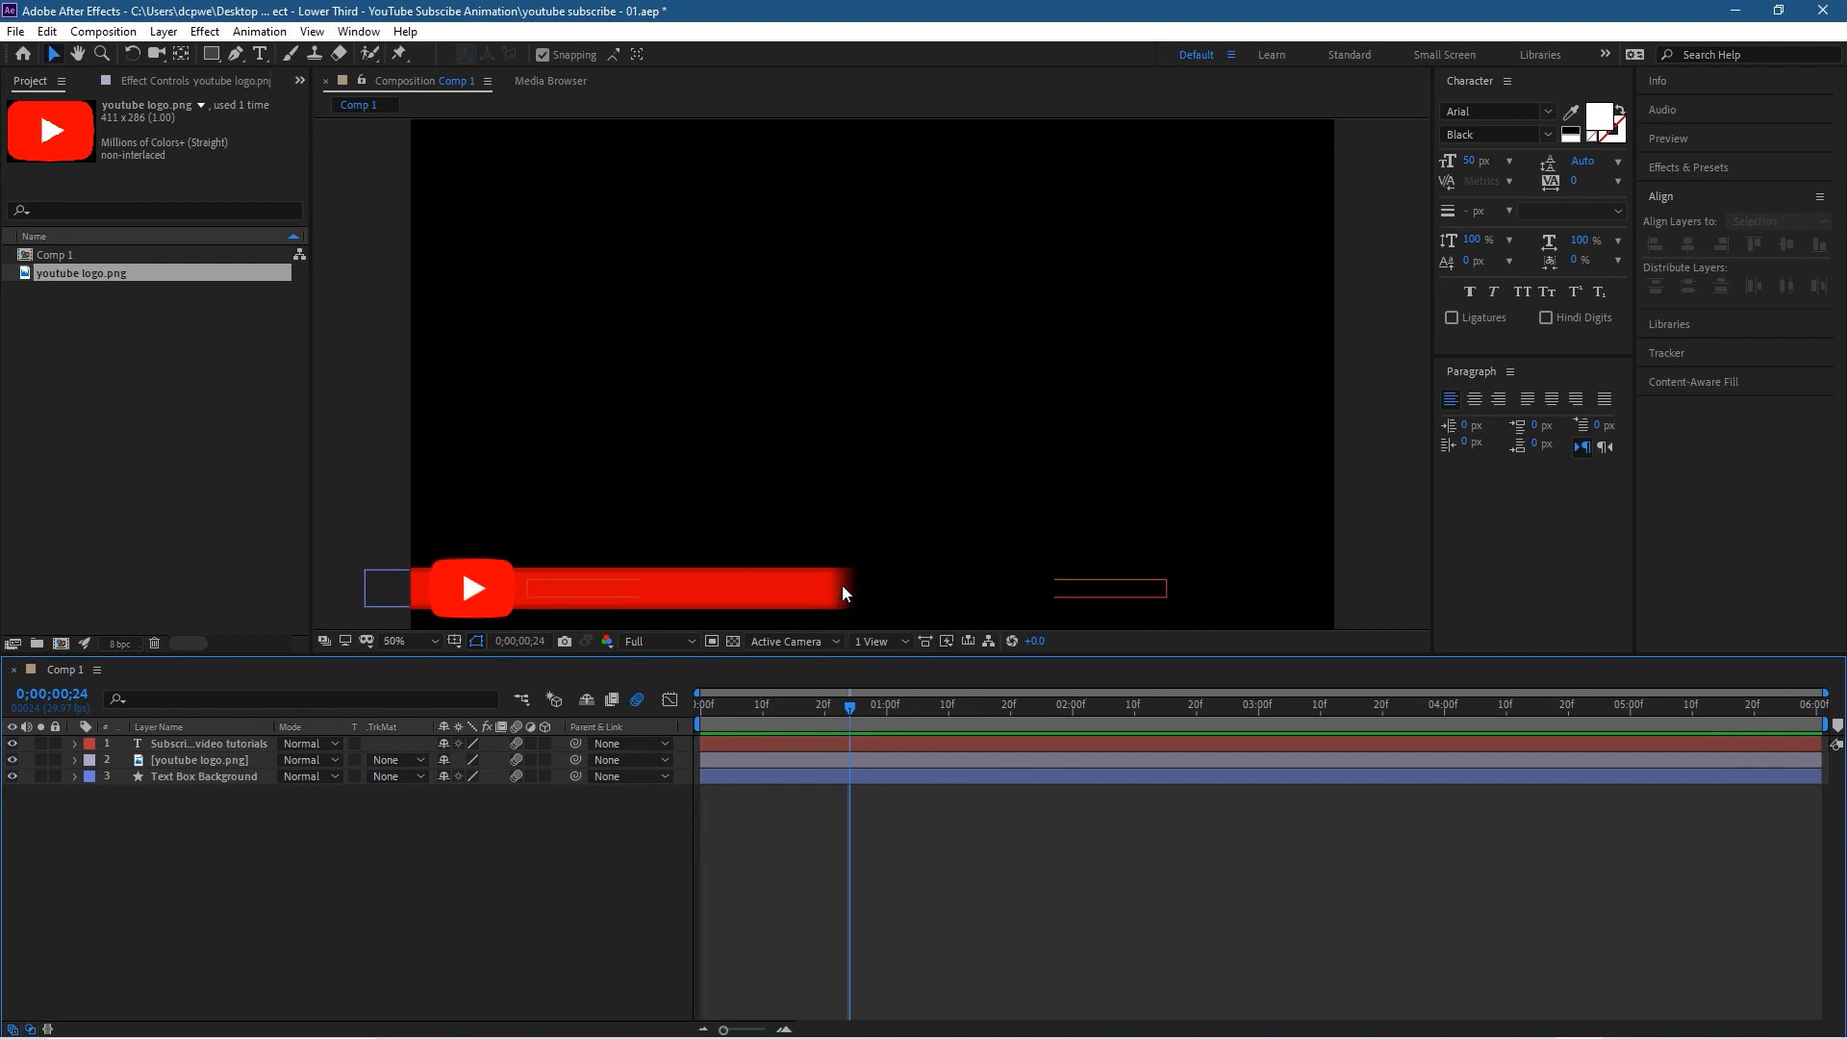
pyautogui.scroll(-1, 841, 585)
pyautogui.moveTo(855, 500); pyautogui.dragTo(916, 175)
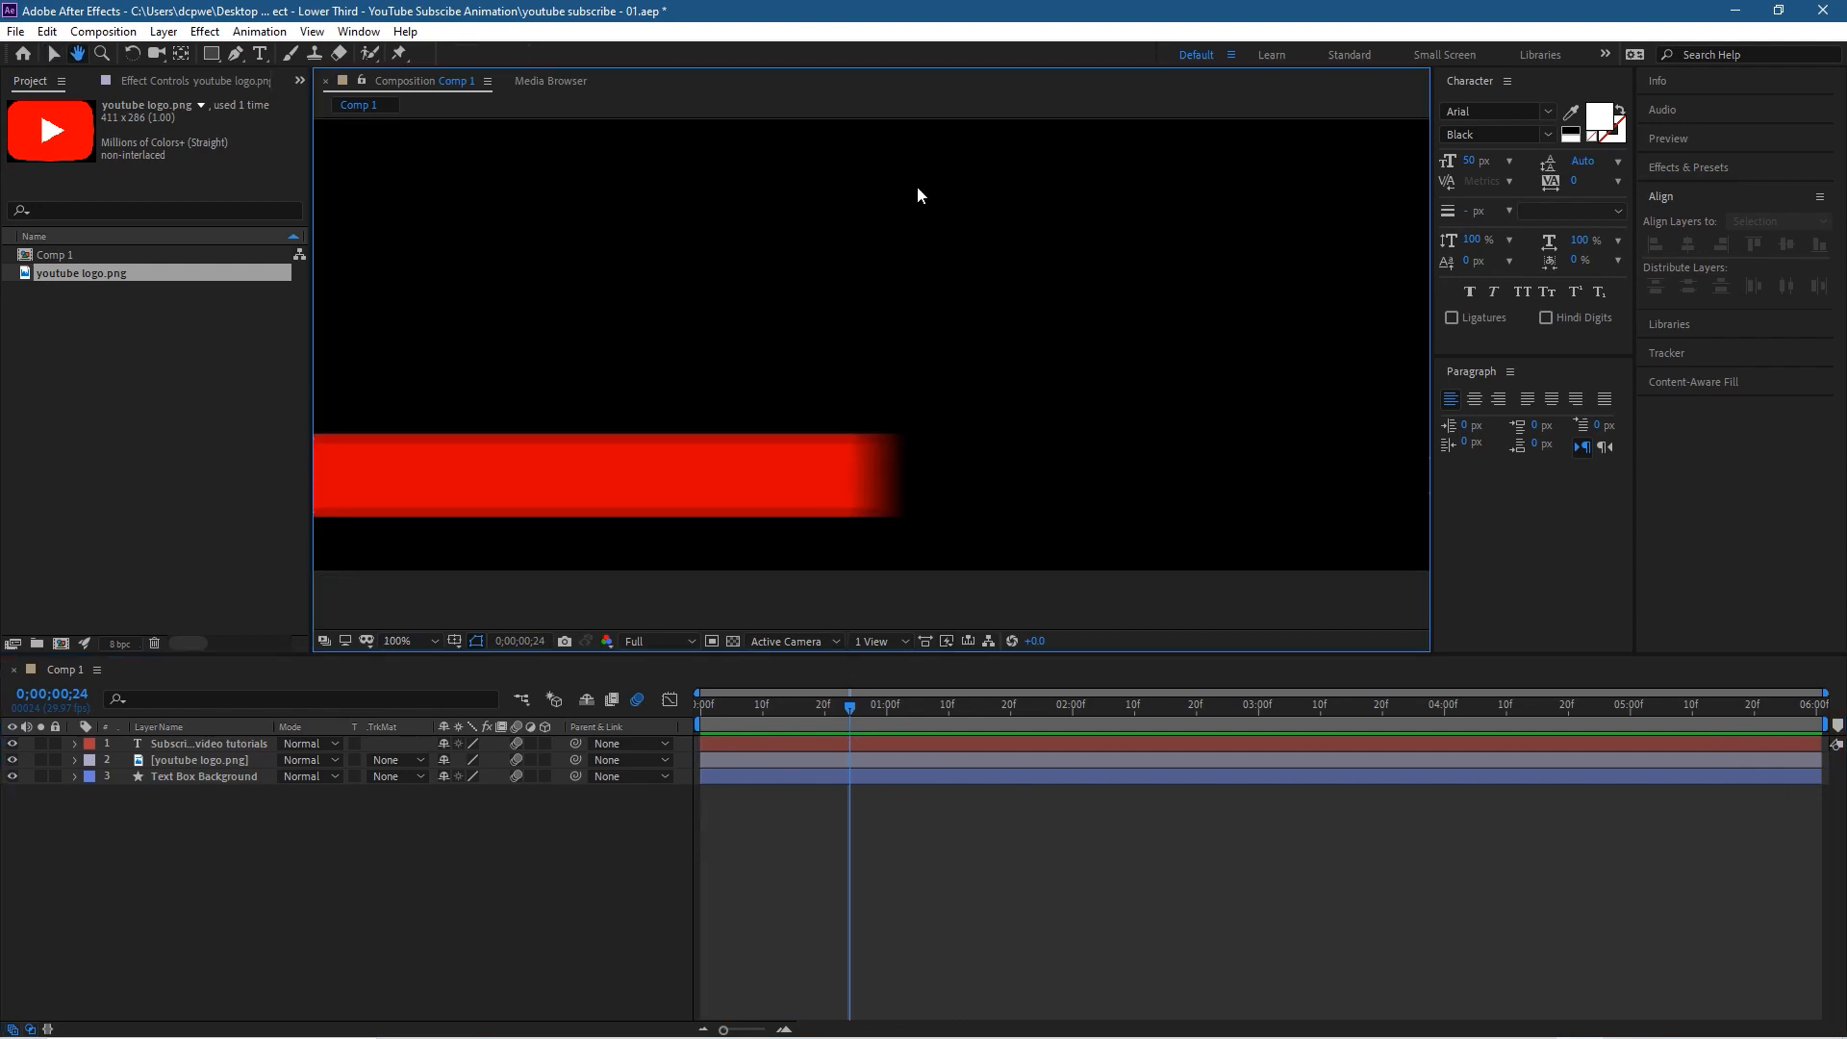
pyautogui.moveTo(847, 707); pyautogui.dragTo(858, 651)
pyautogui.scroll(-4, 864, 480)
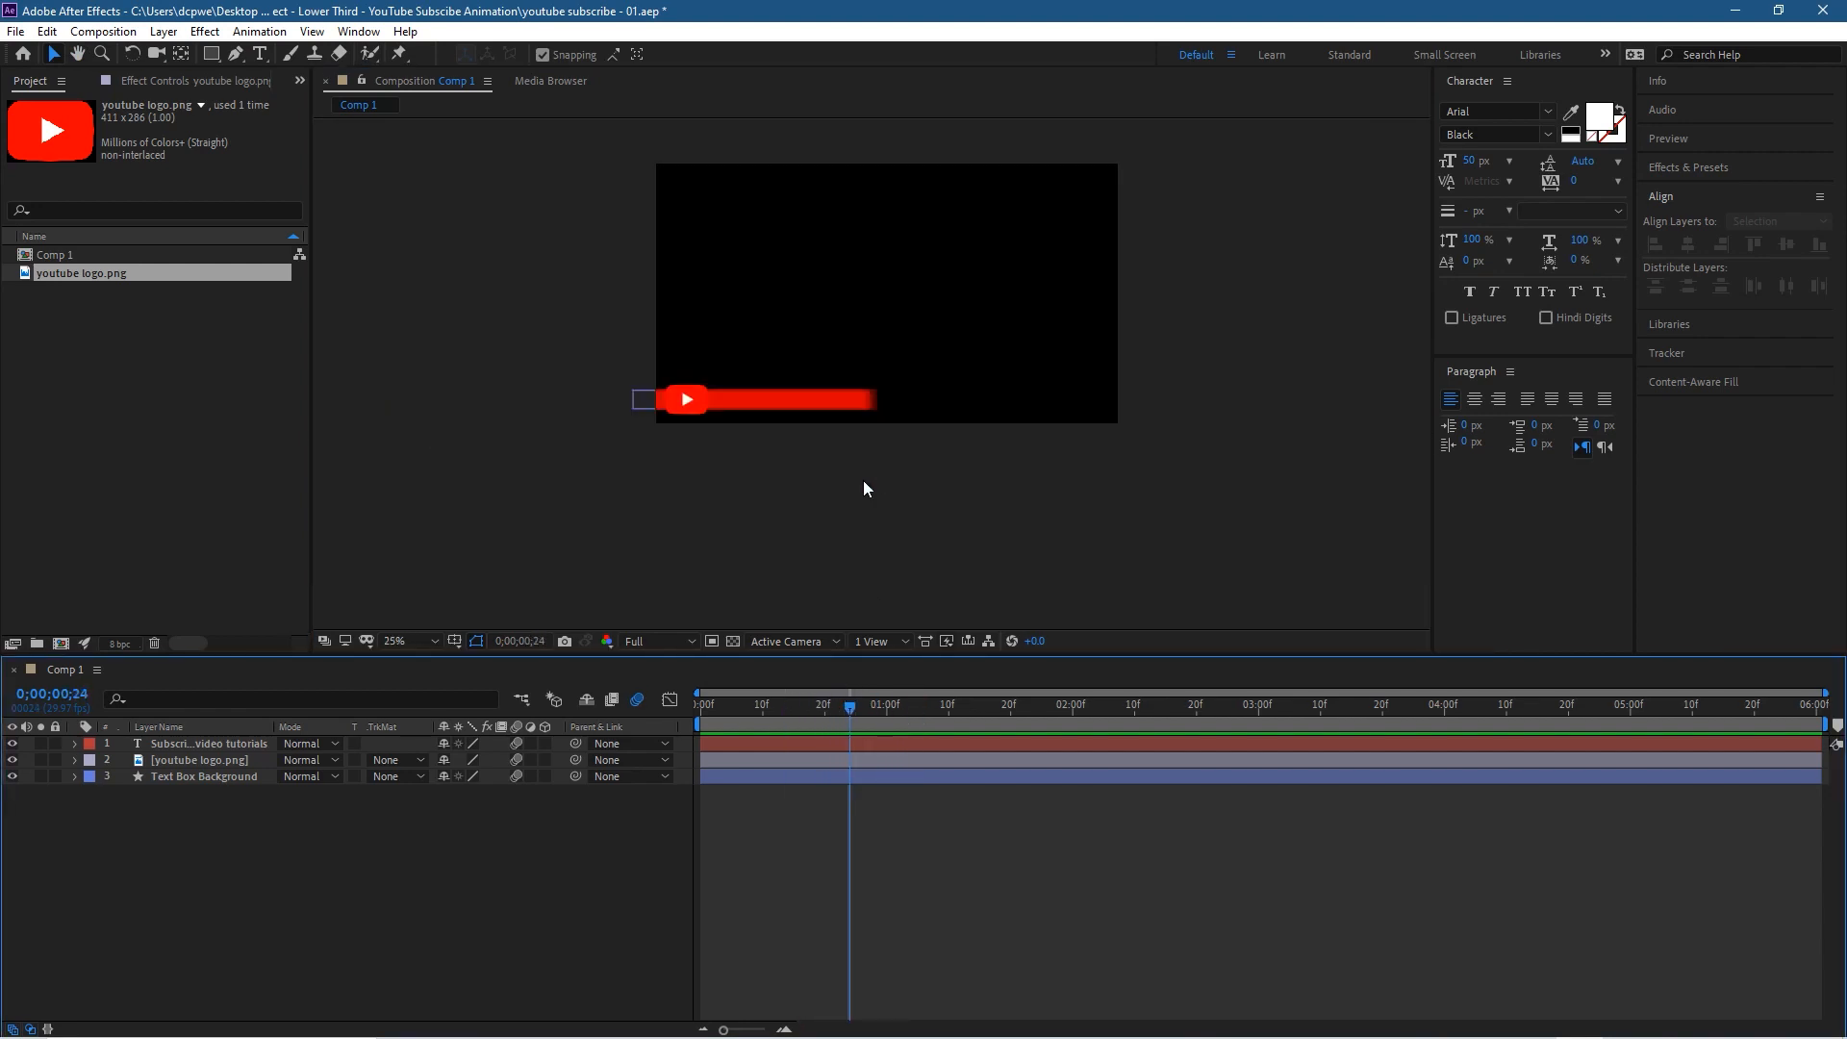
pyautogui.scroll(2, 862, 490)
pyautogui.click(410, 641)
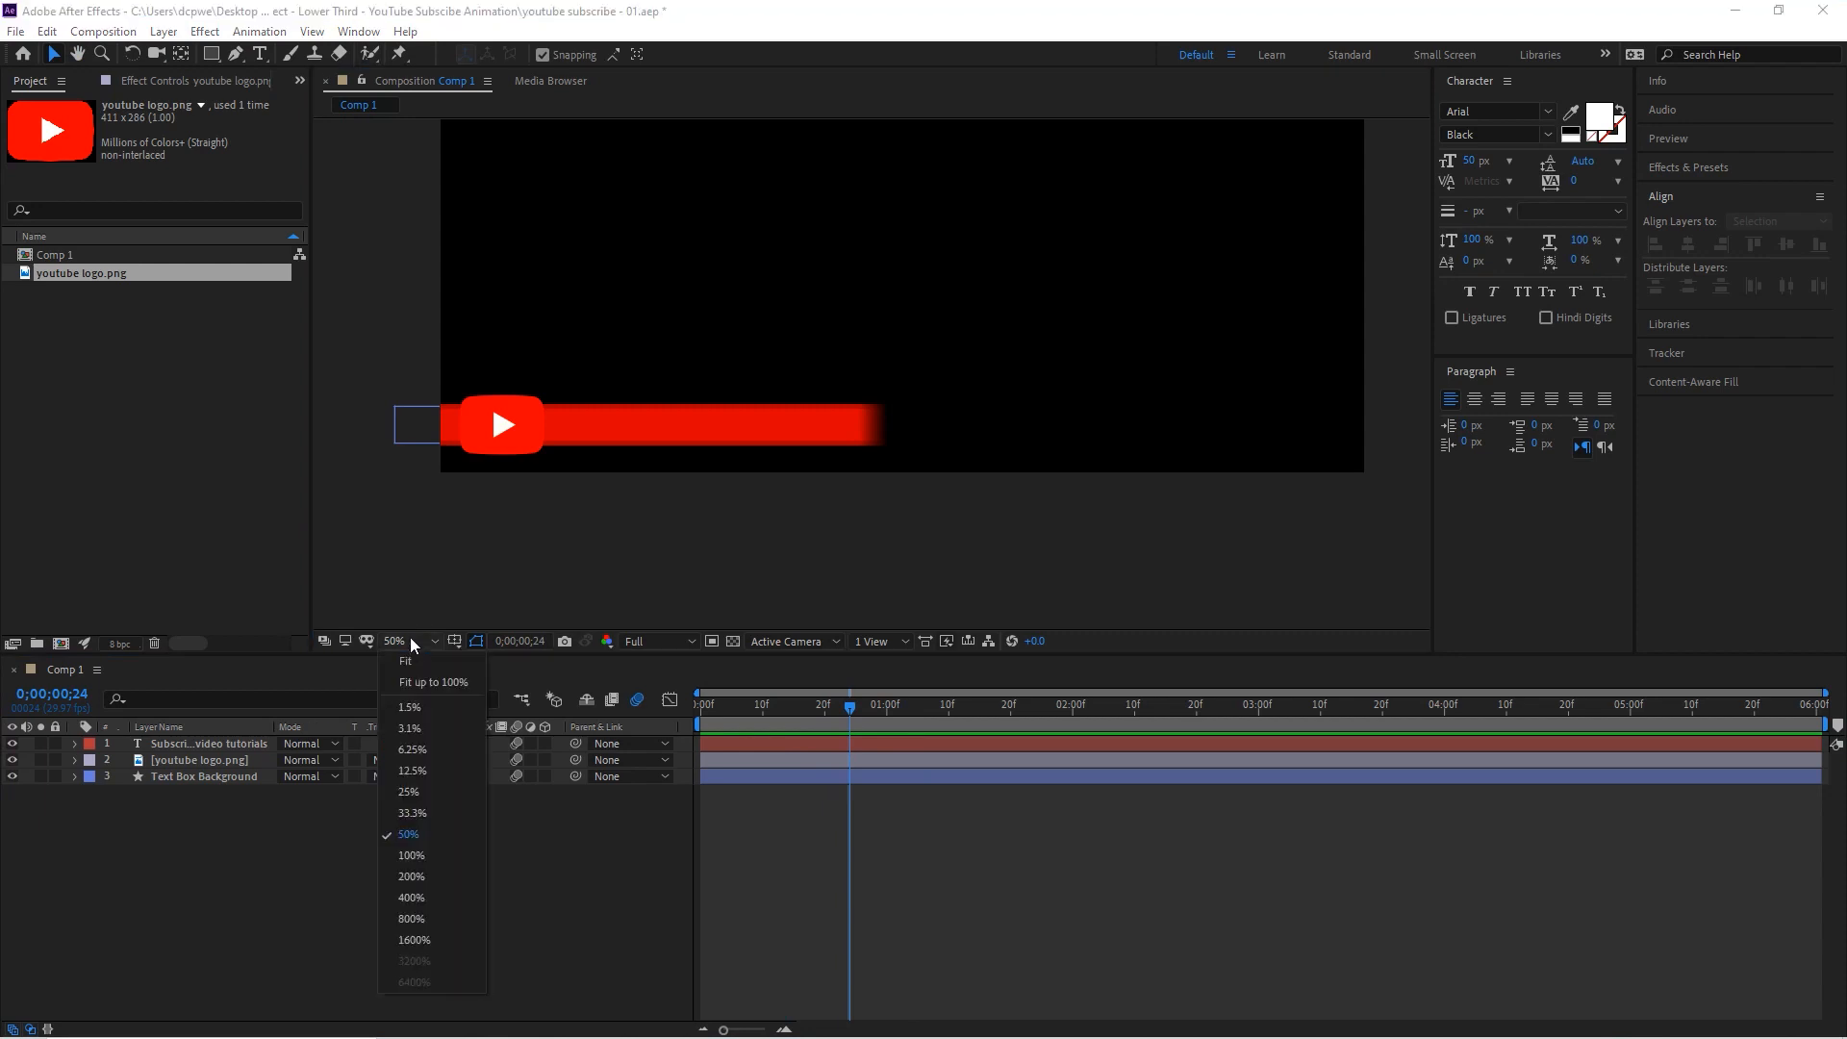
pyautogui.click(422, 661)
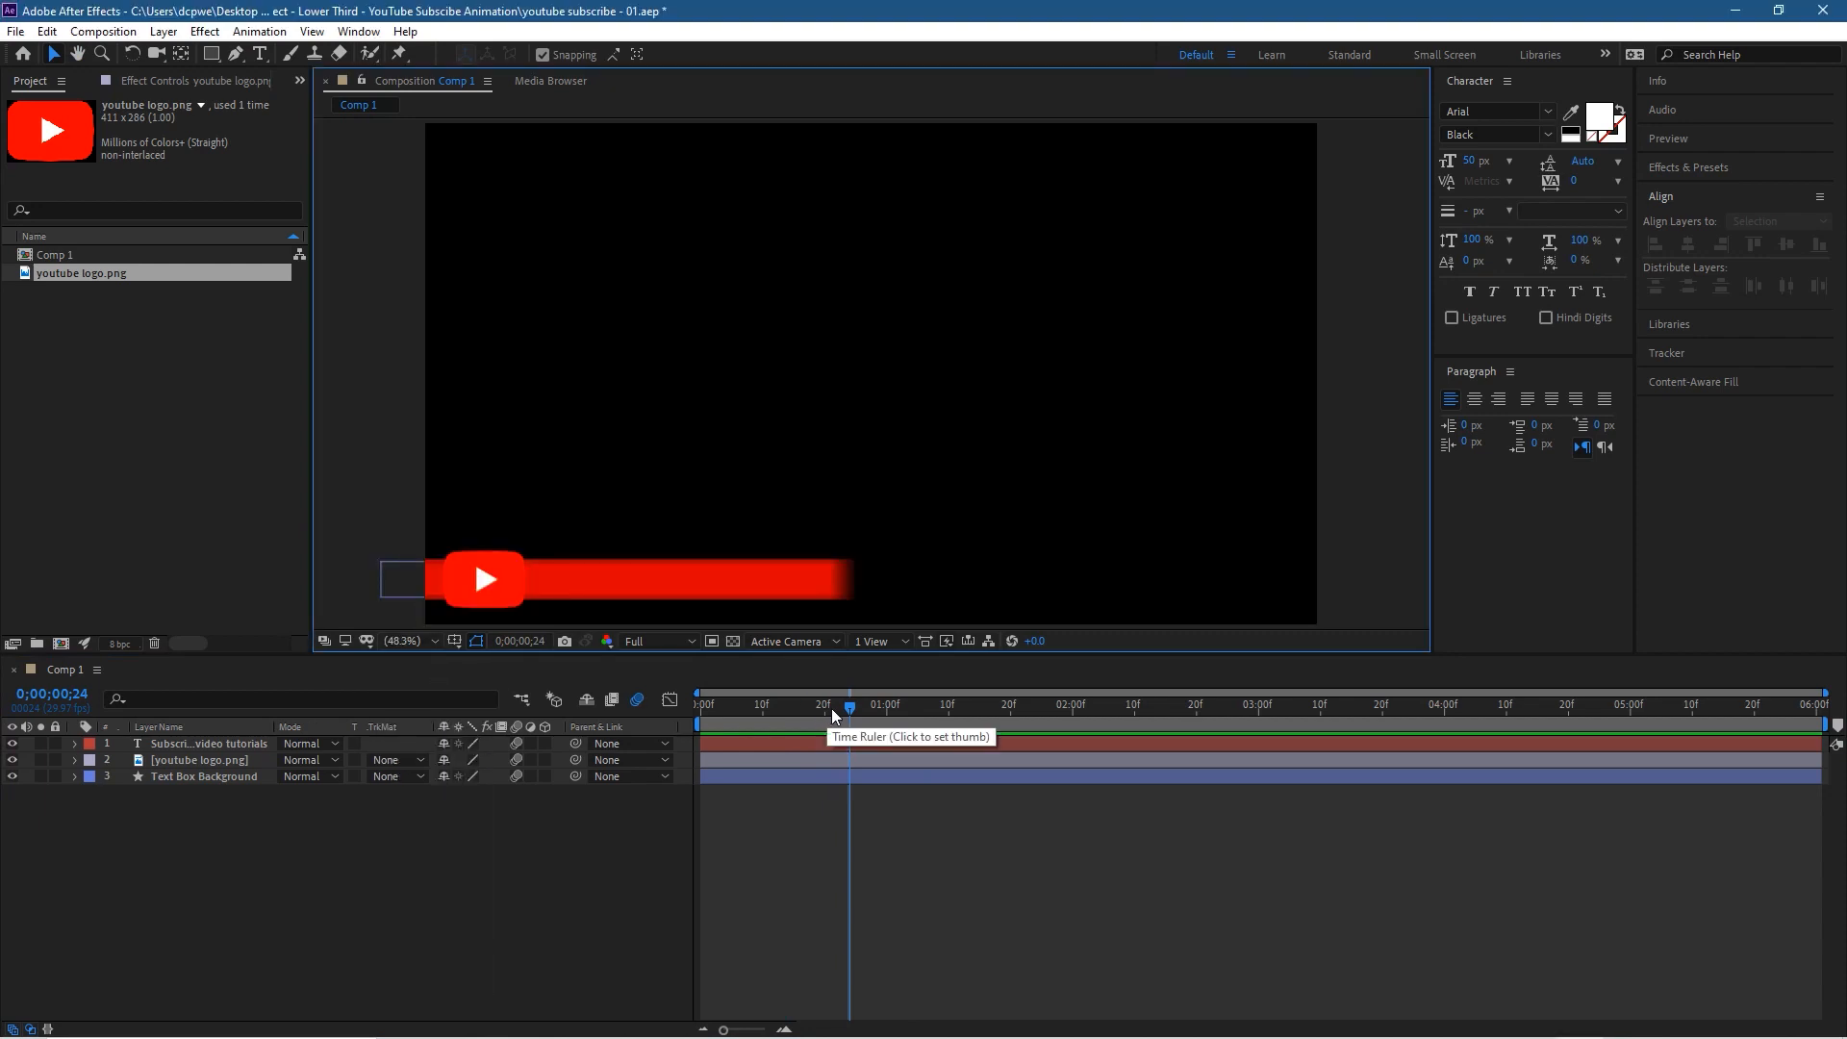
# Step: Preview the complete motion-blurred animation from the start and save the project
pyautogui.moveTo(847, 708); pyautogui.dragTo(656, 714)
pyautogui.press('space')
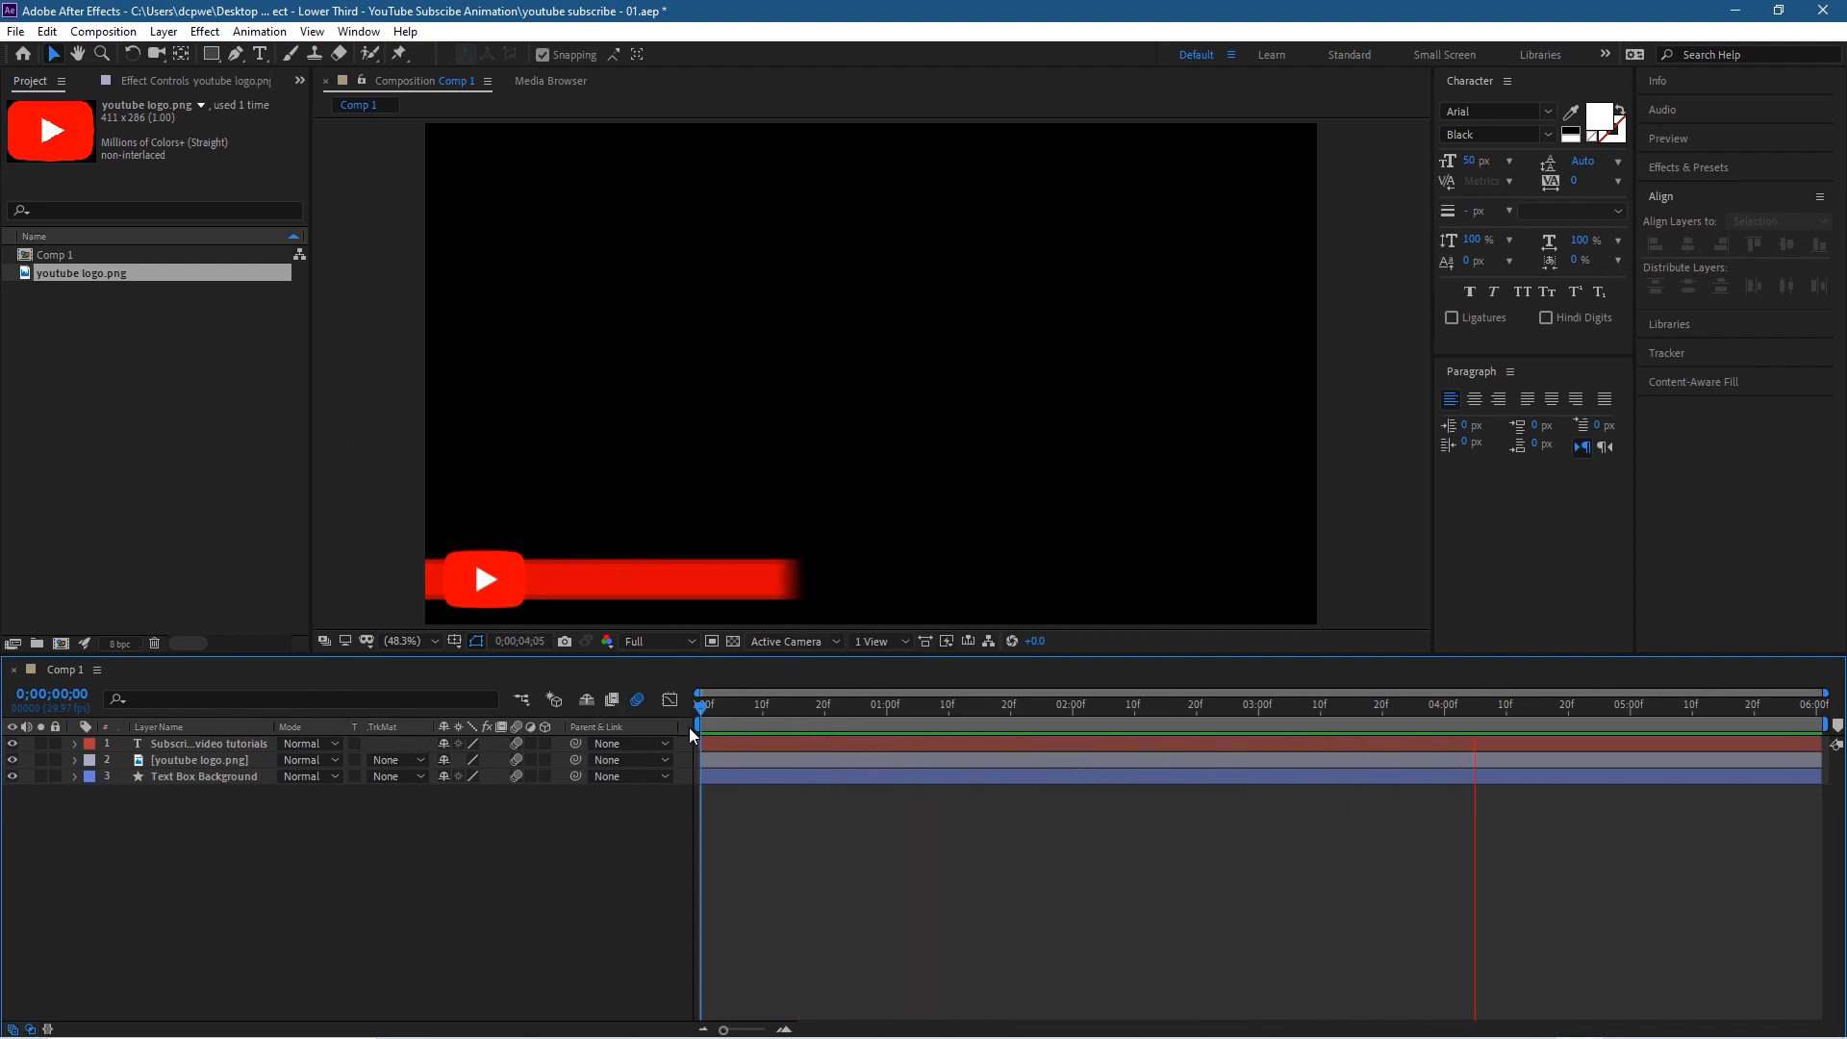
pyautogui.press('space')
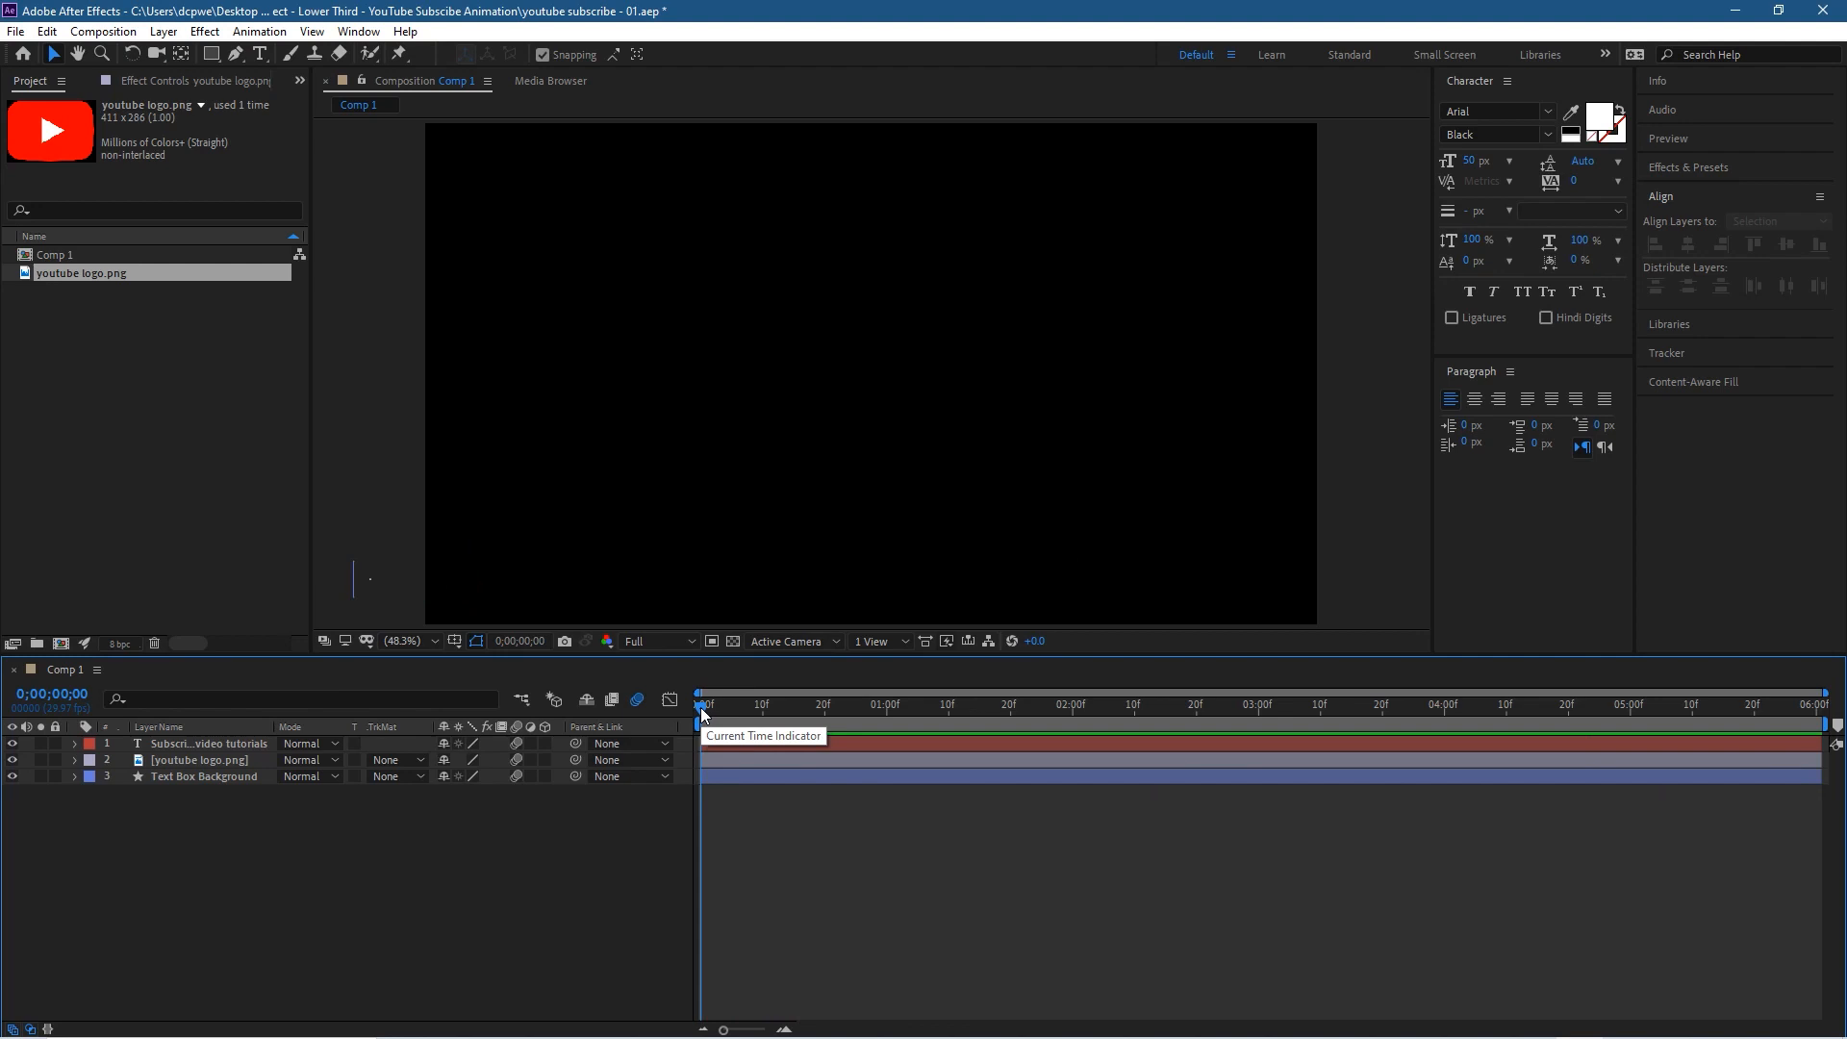
pyautogui.click(15, 31)
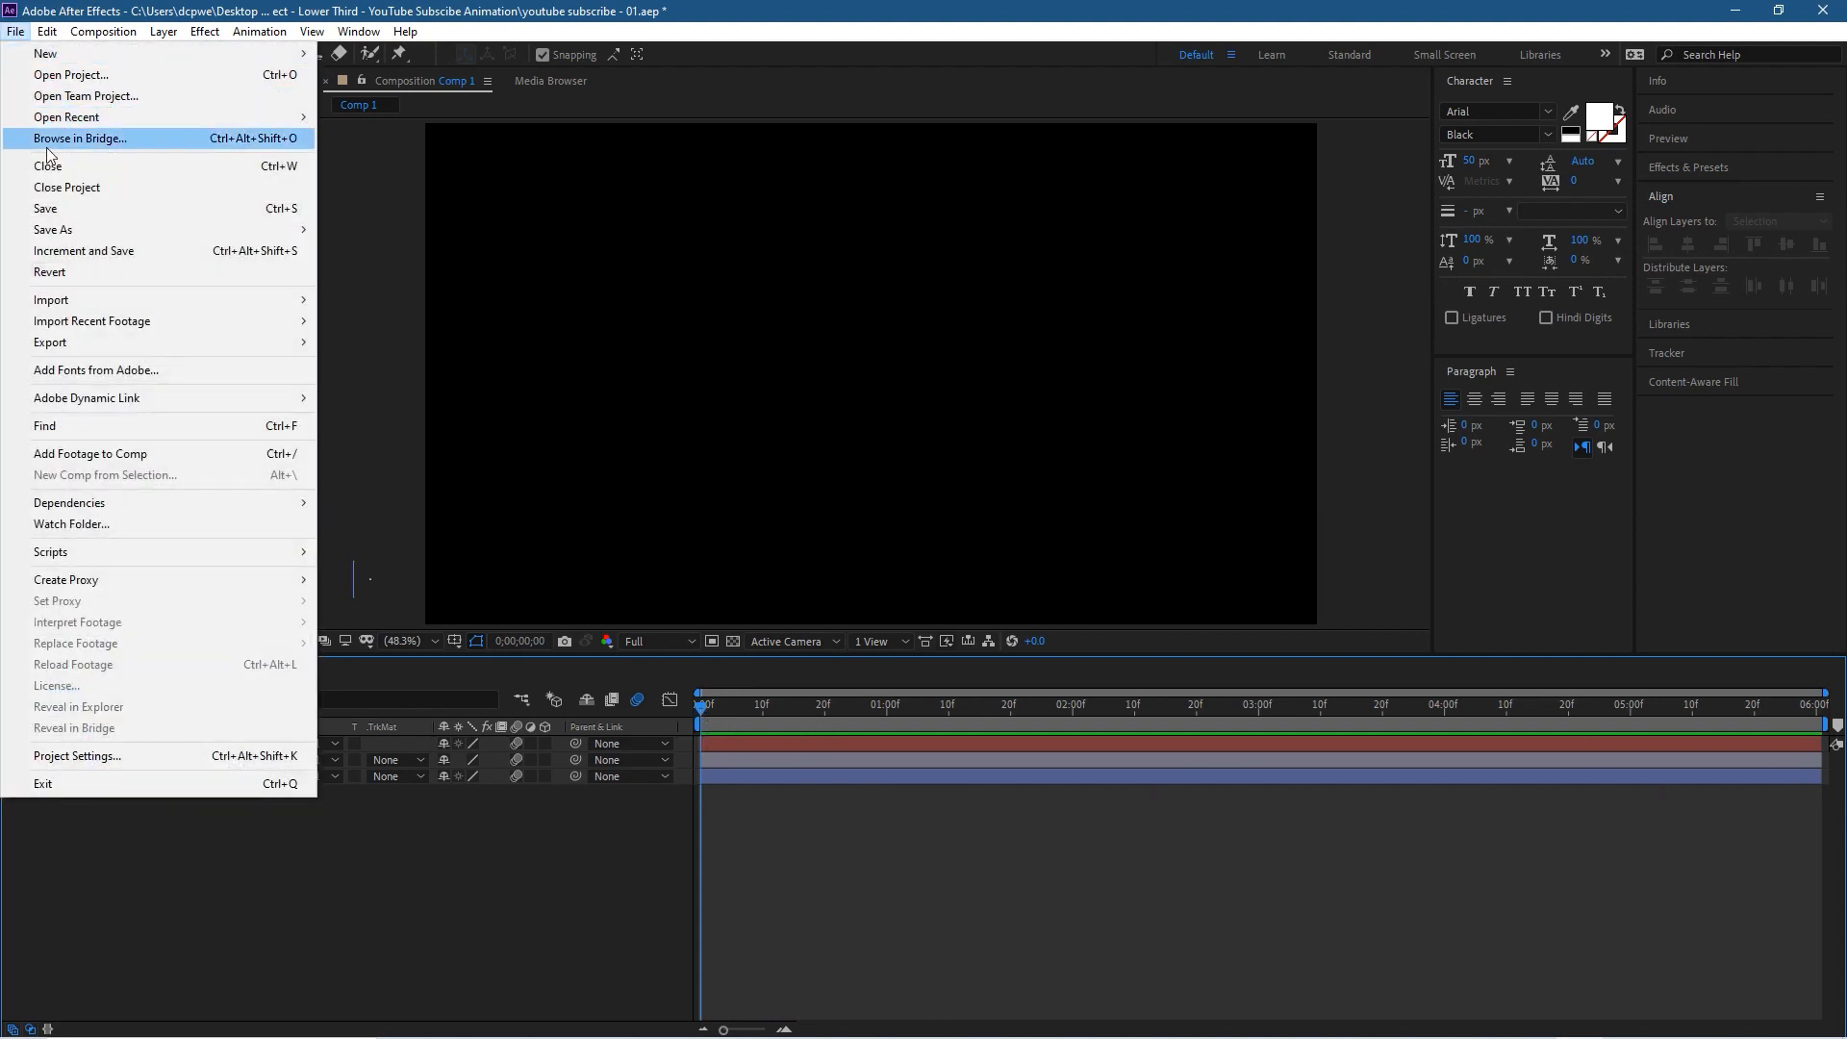
pyautogui.click(49, 207)
# Step: Add the composition to the Adobe Media Encoder queue, switch to Media Encoder and select the H.264 High Quality 1080p HD preset
pyautogui.click(93, 32)
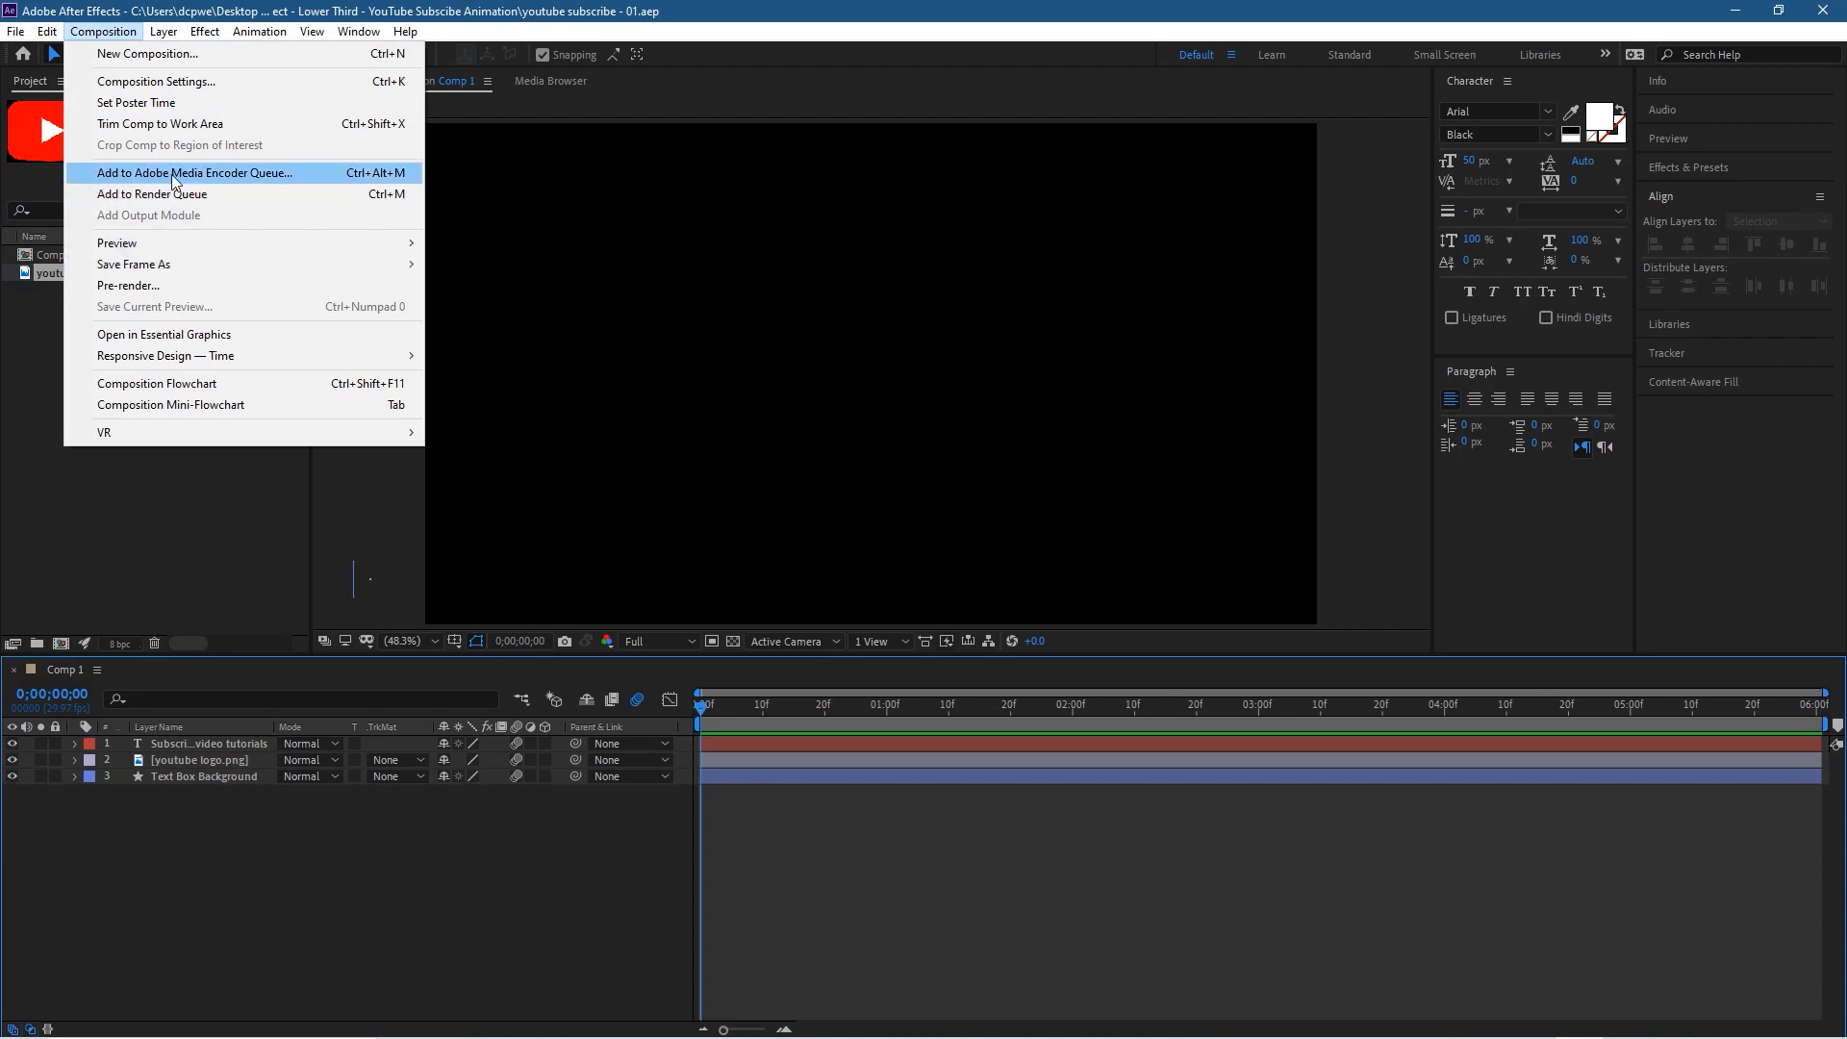
pyautogui.click(238, 175)
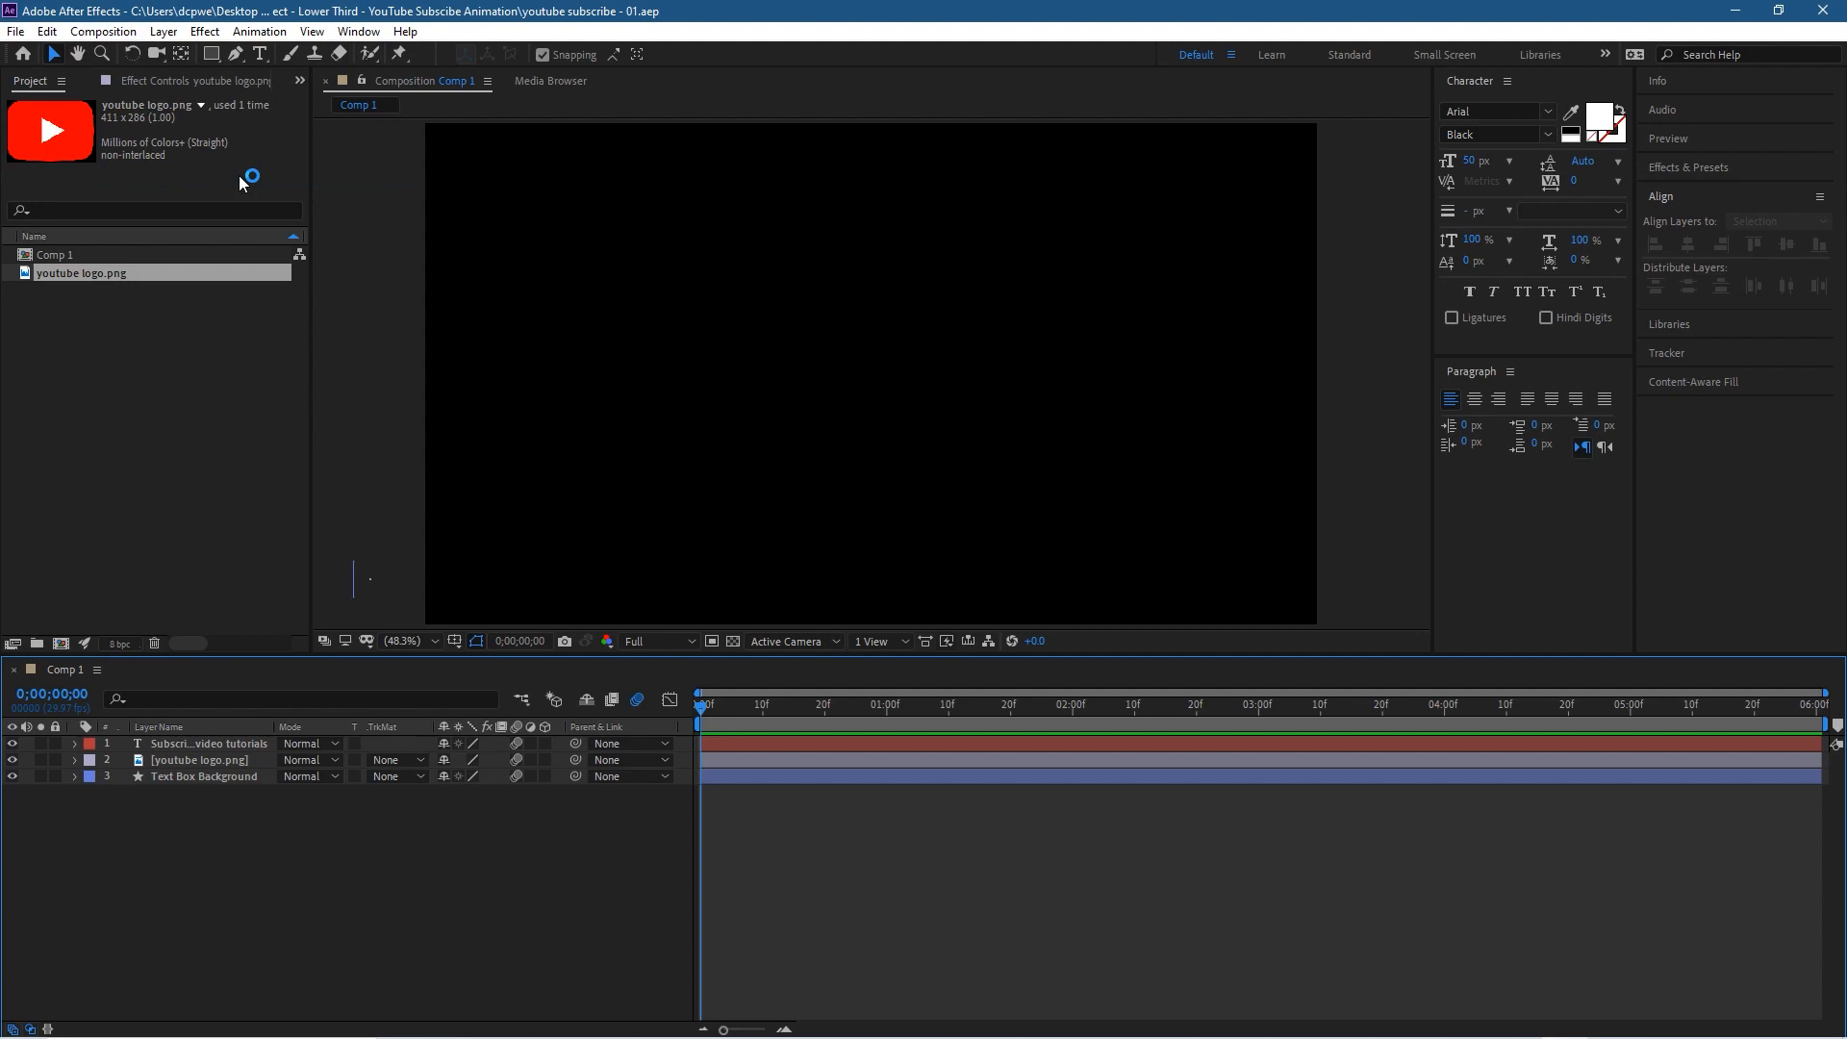
pyautogui.moveTo(1610, 1022)
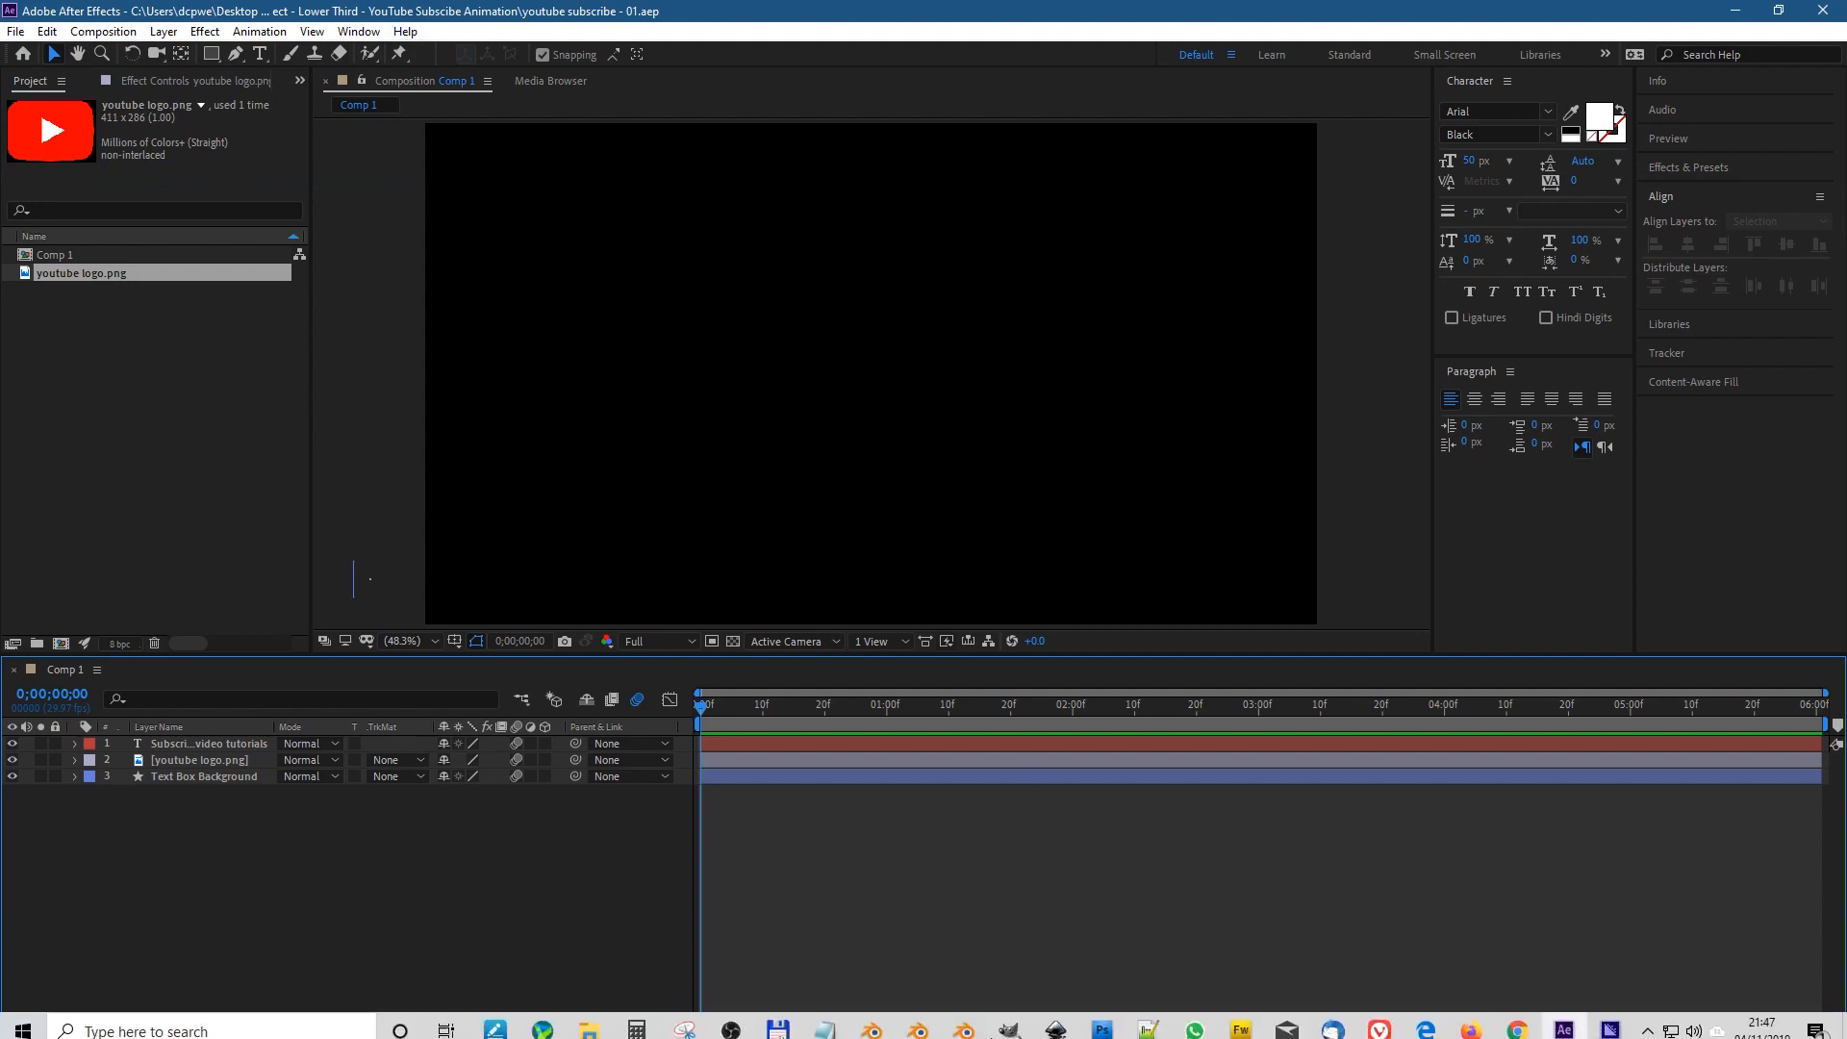
pyautogui.click(1610, 1022)
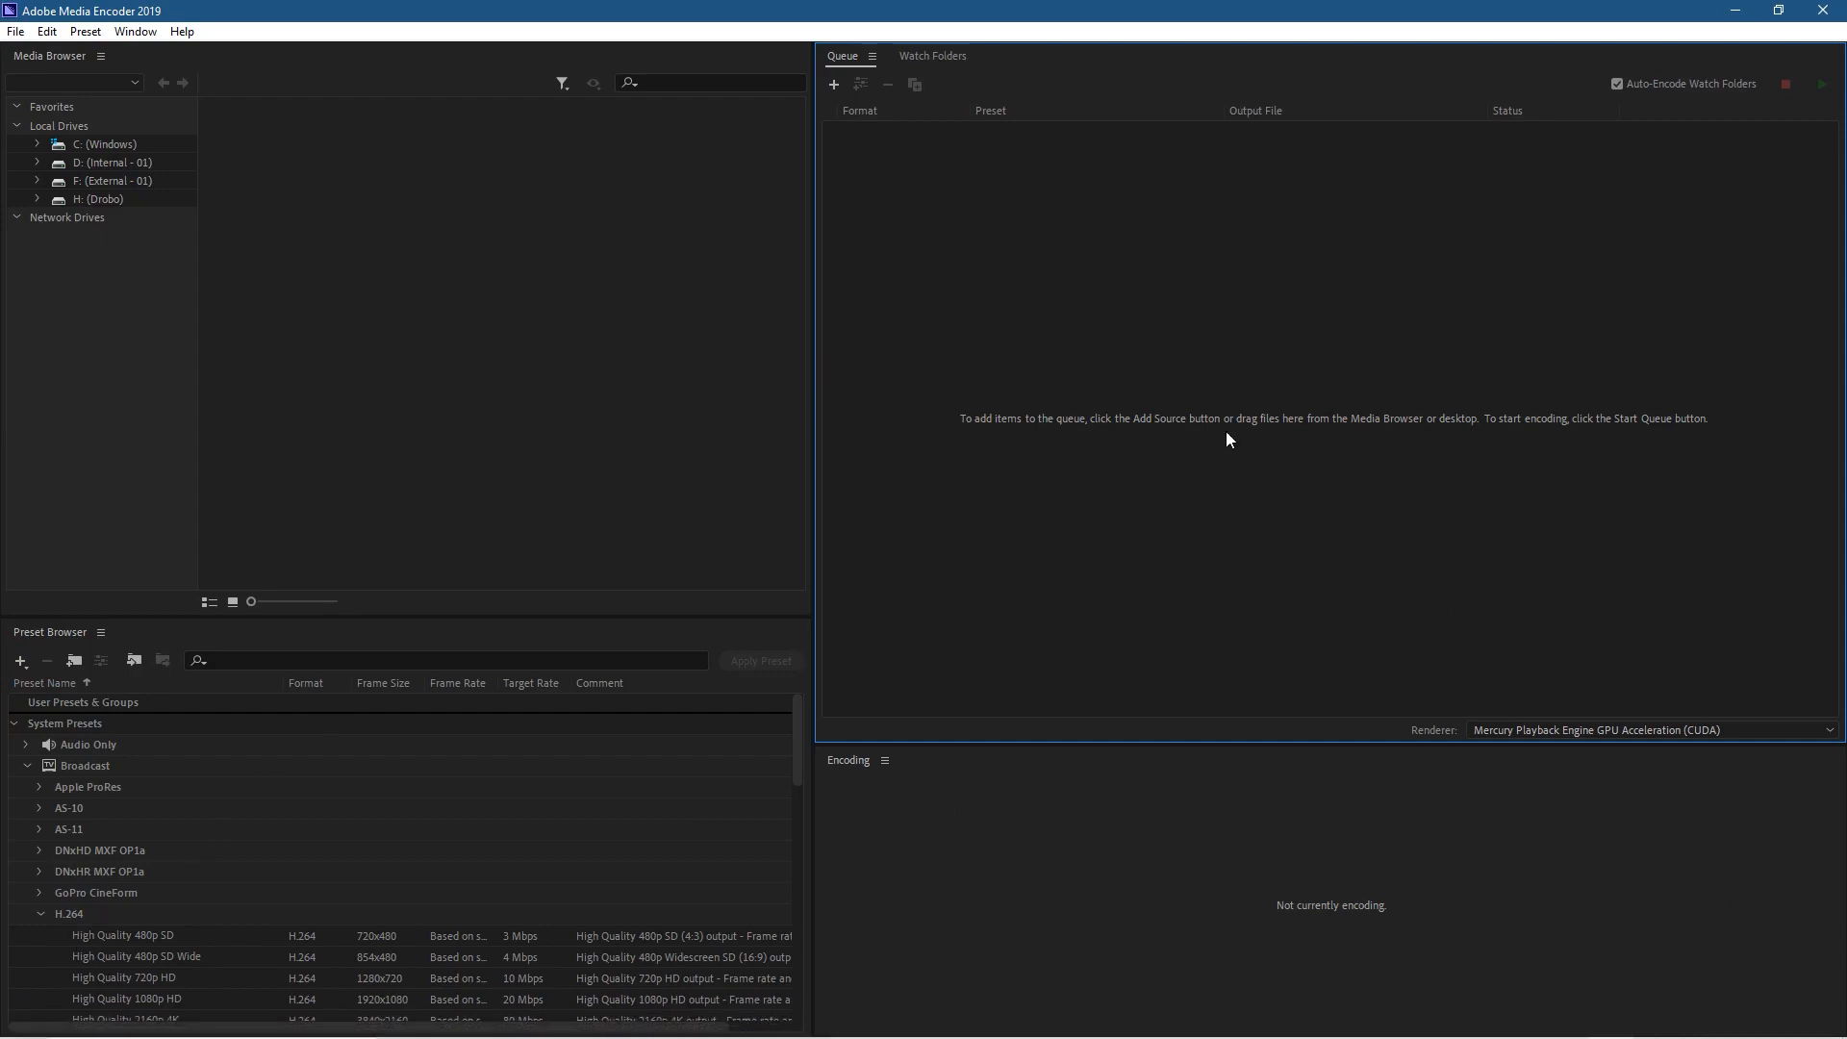
pyautogui.scroll(-3, 145, 958)
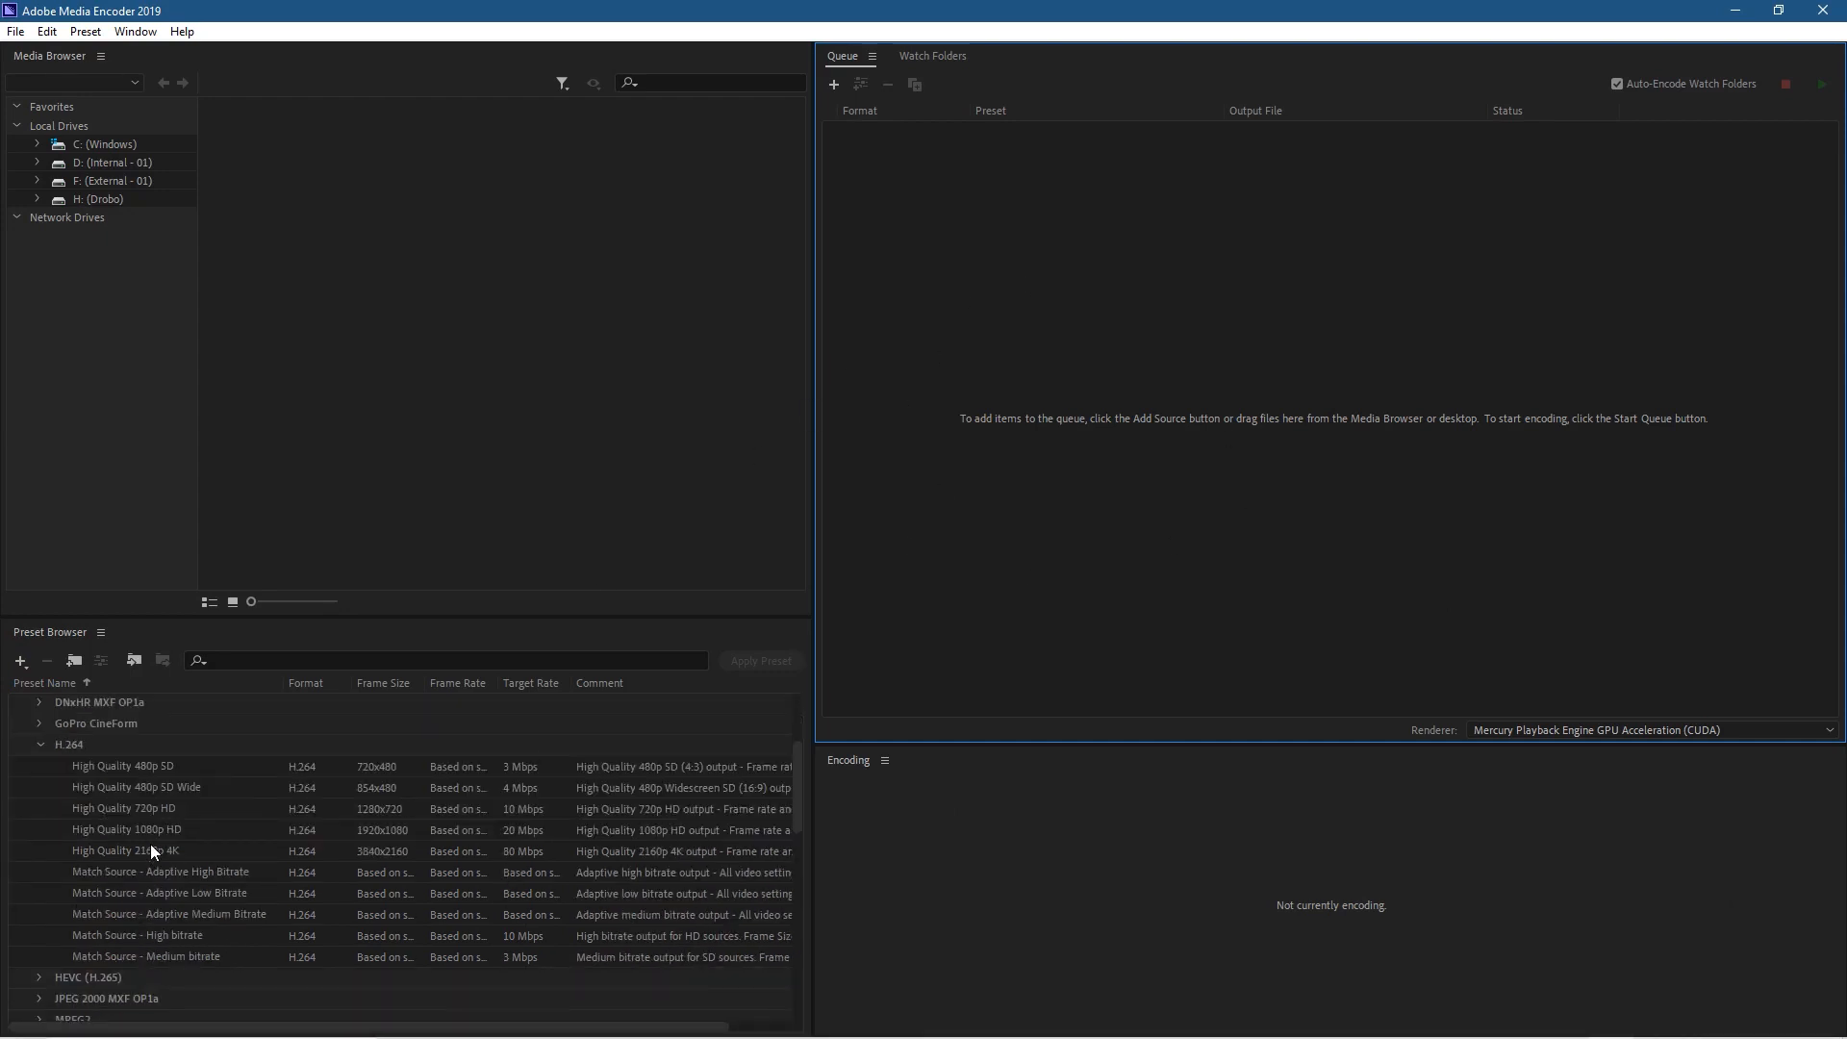
pyautogui.click(93, 830)
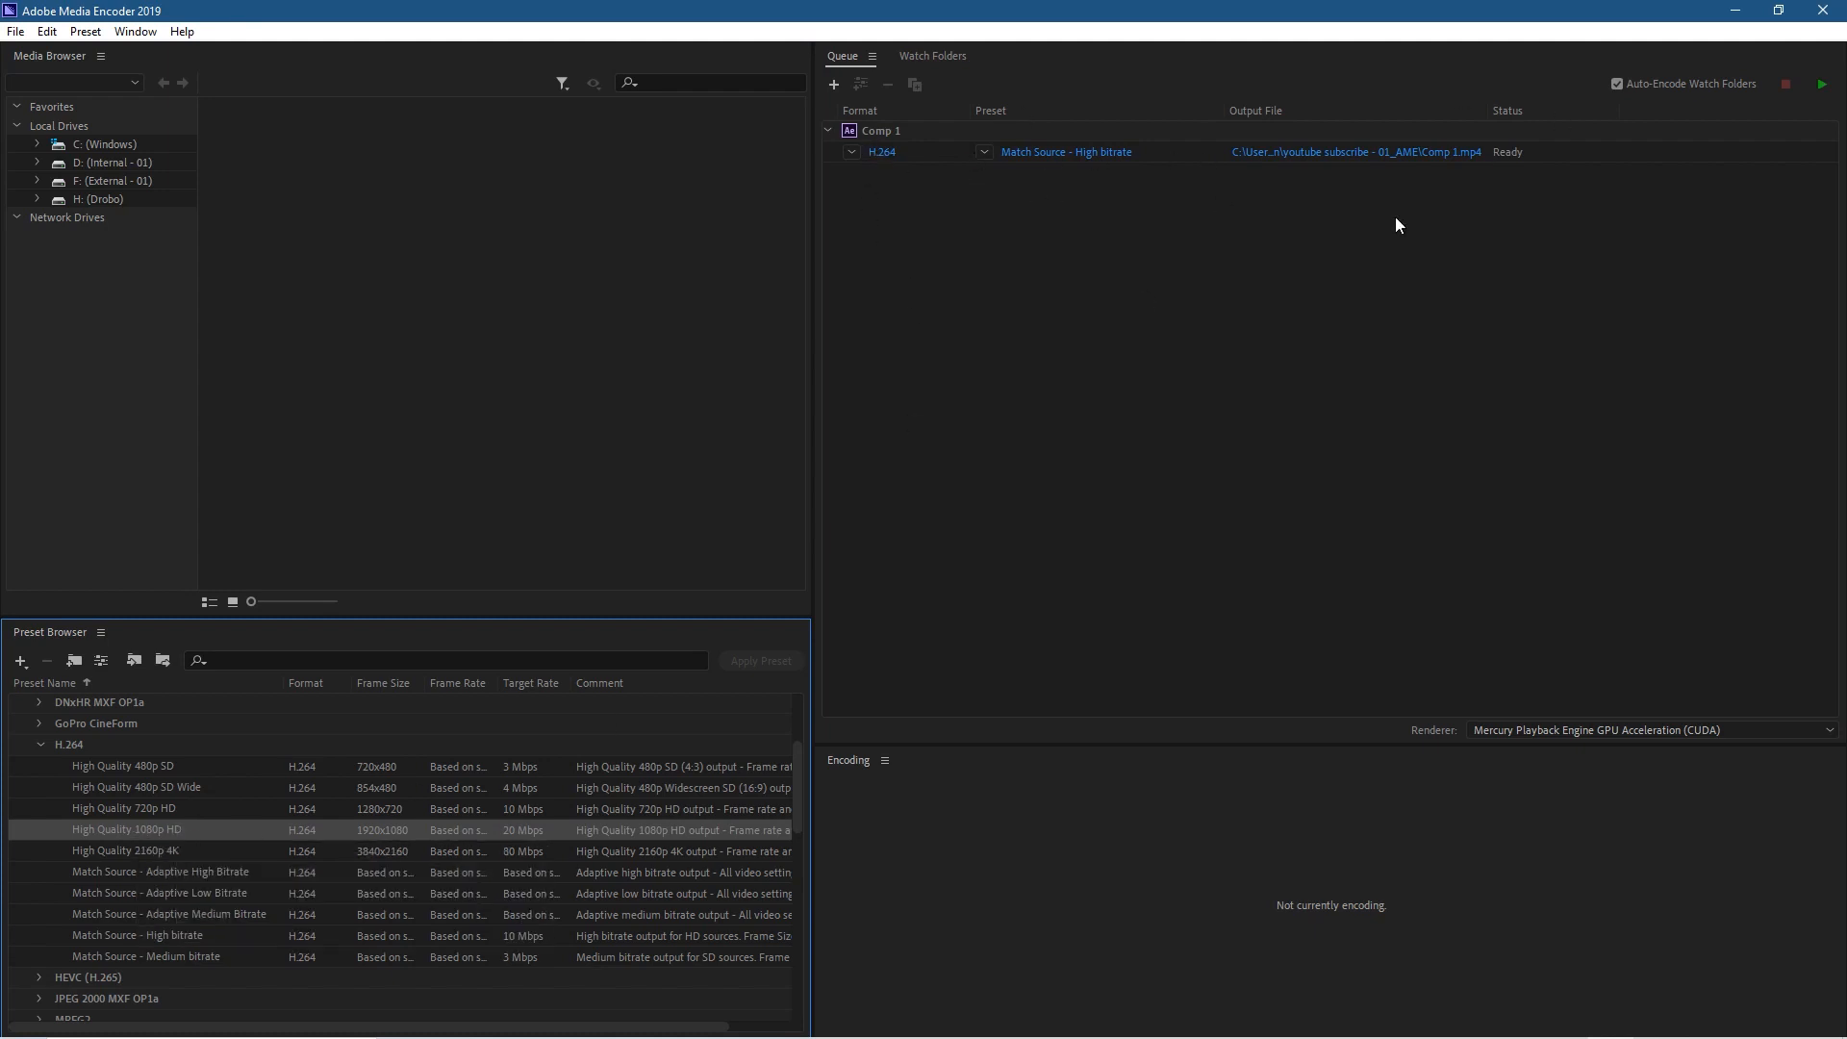
# Step: Set the queued composition's output file to Comp 1.mp4 in the youtube subscribe - 01_AME folder
pyautogui.click(1384, 152)
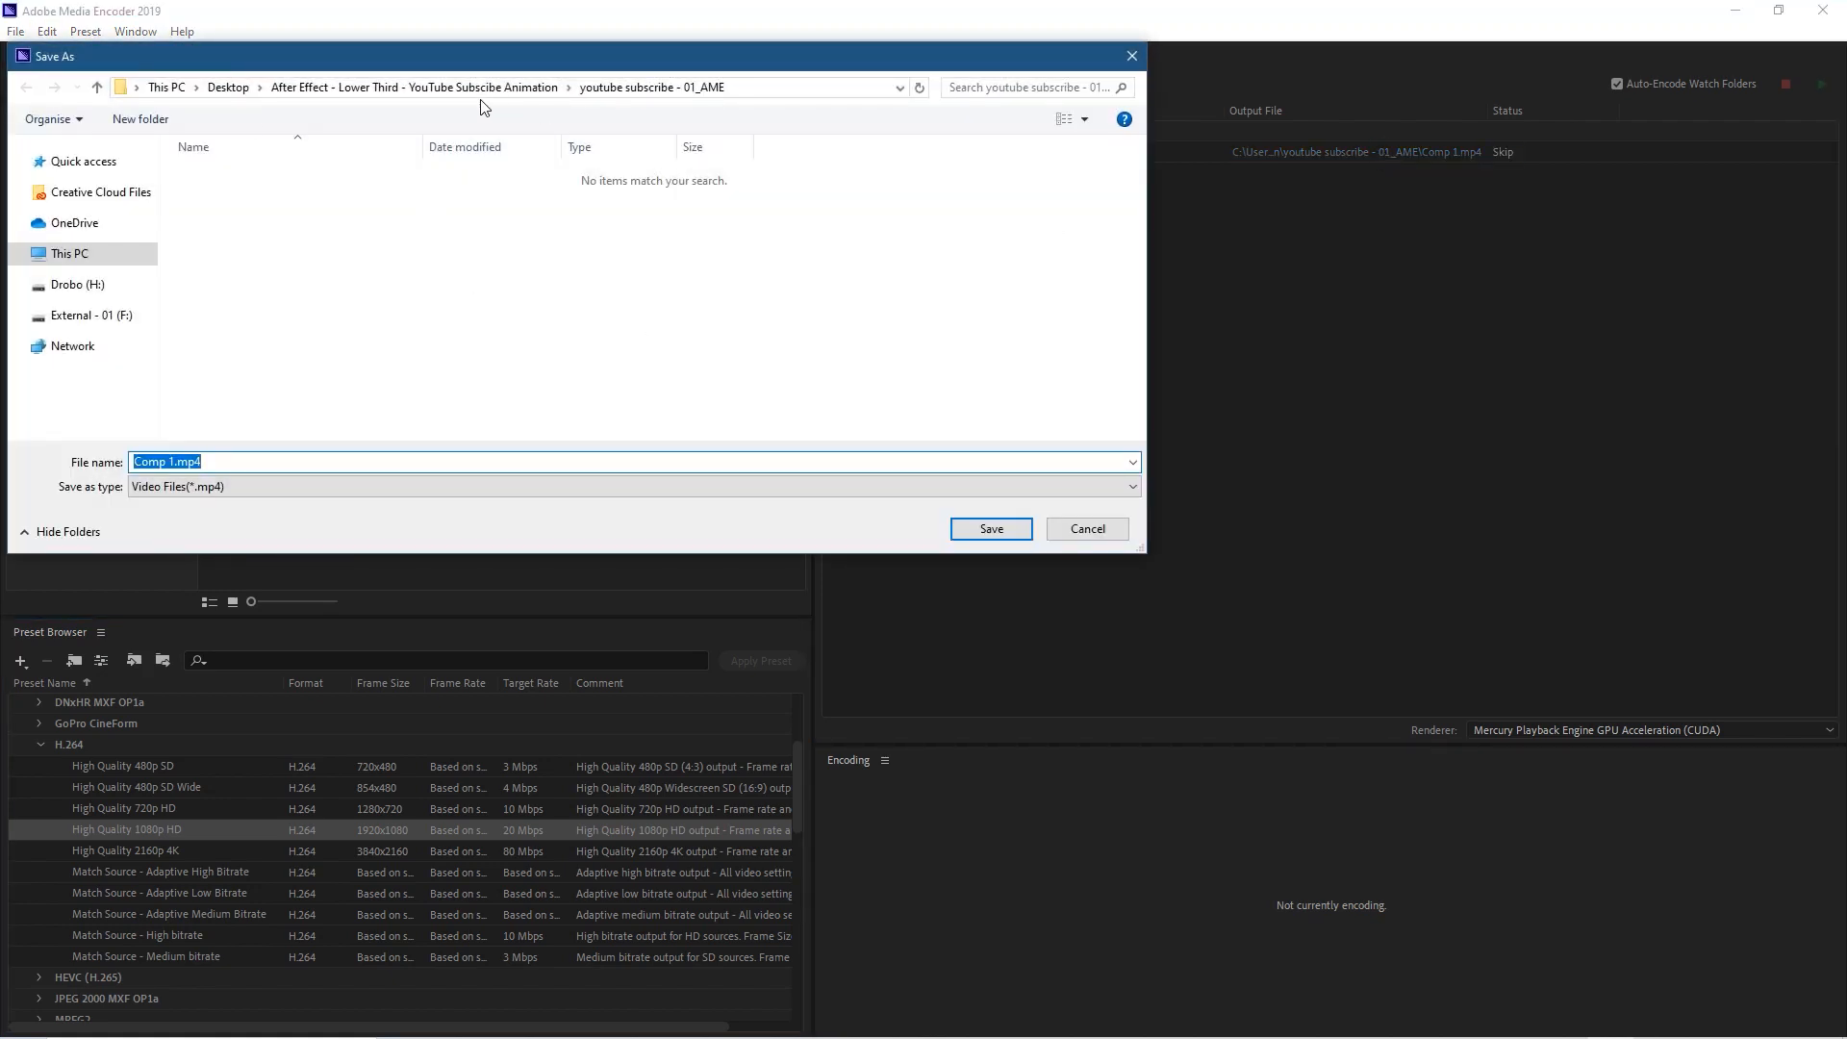
pyautogui.click(228, 88)
pyautogui.doubleClick(548, 209)
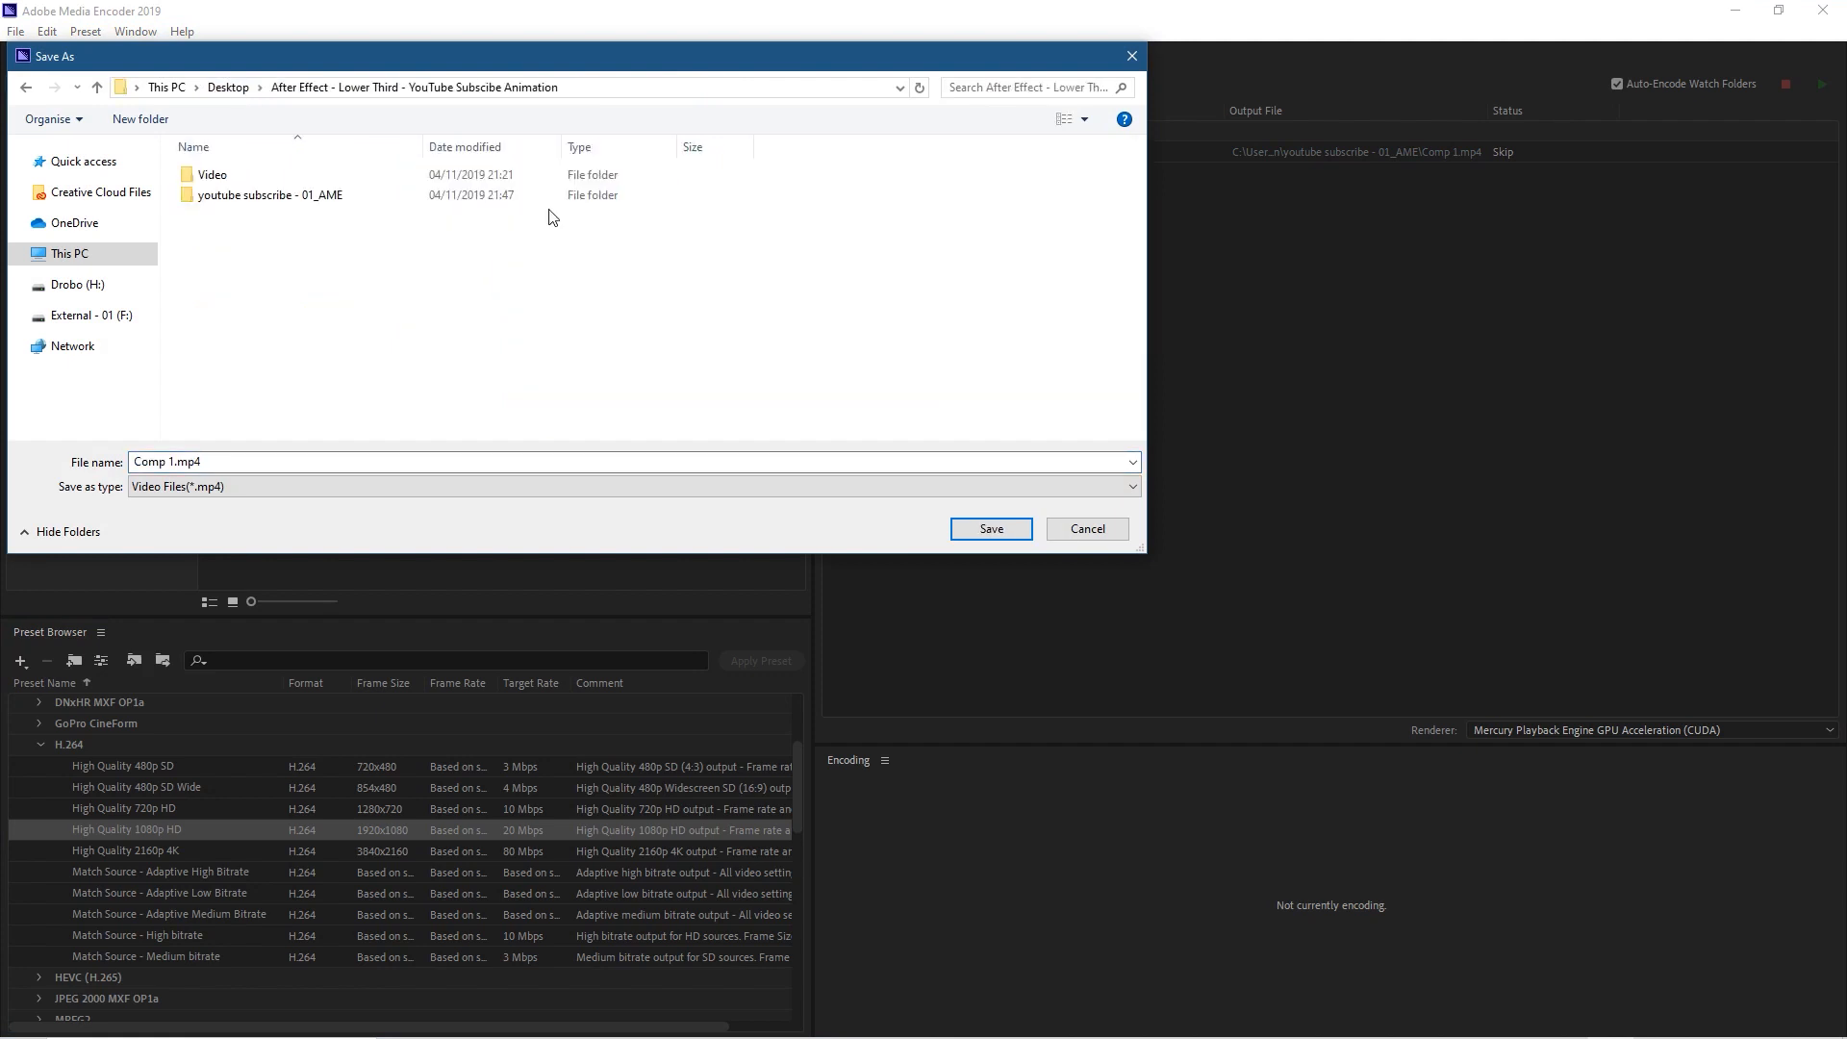
pyautogui.doubleClick(279, 198)
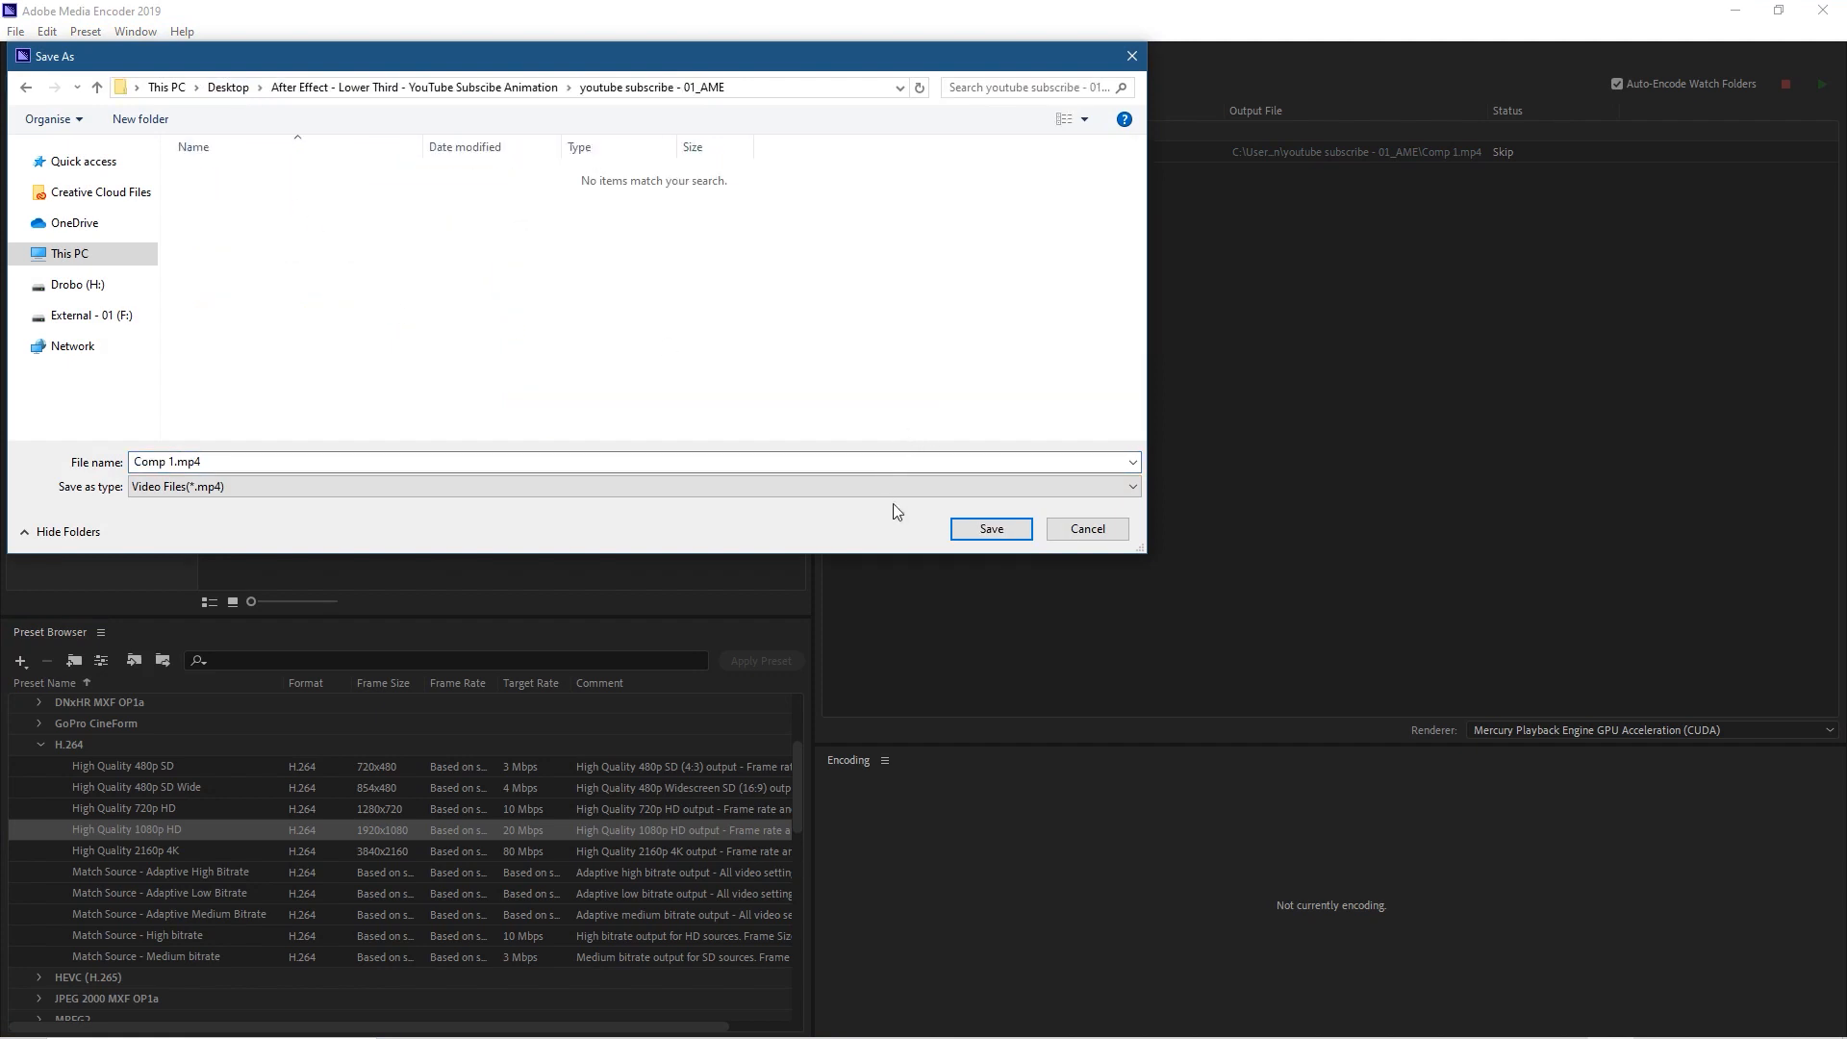
pyautogui.click(992, 528)
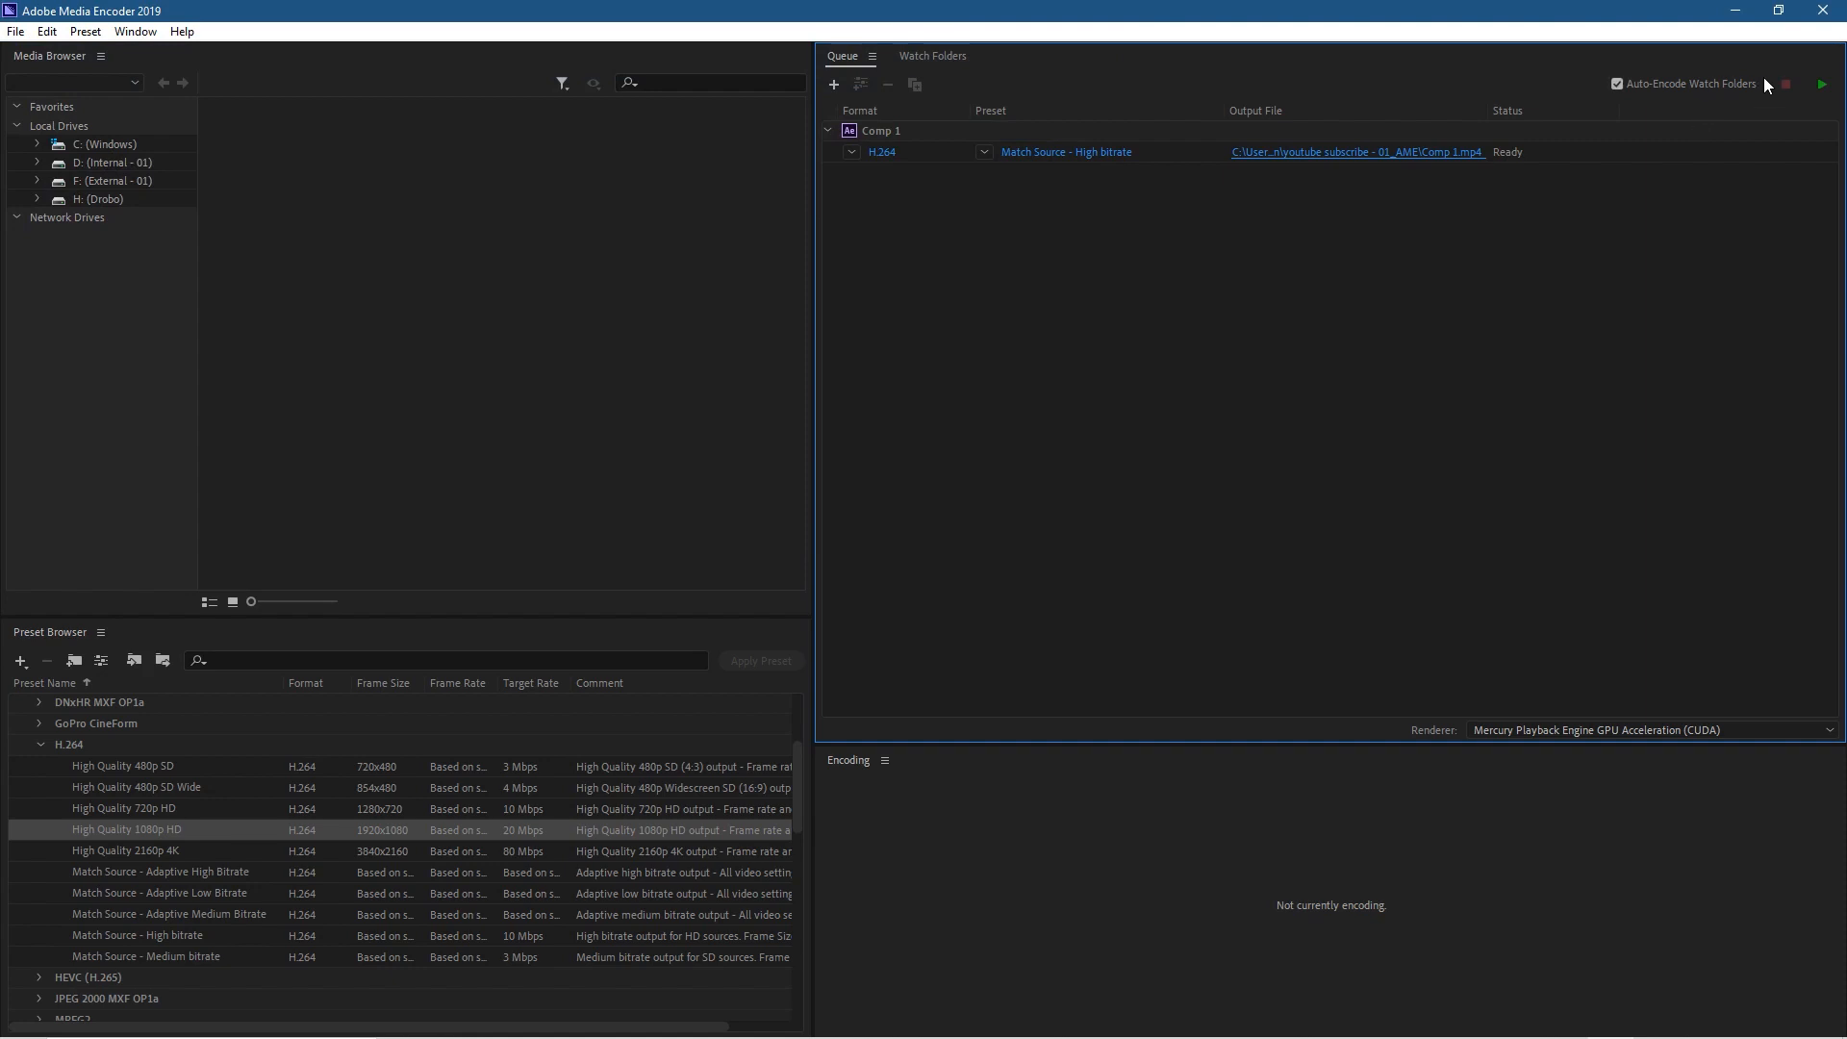
# Step: Encode the queued composition and close Media Encoder to return to After Effects
pyautogui.click(1819, 86)
pyautogui.click(1821, 11)
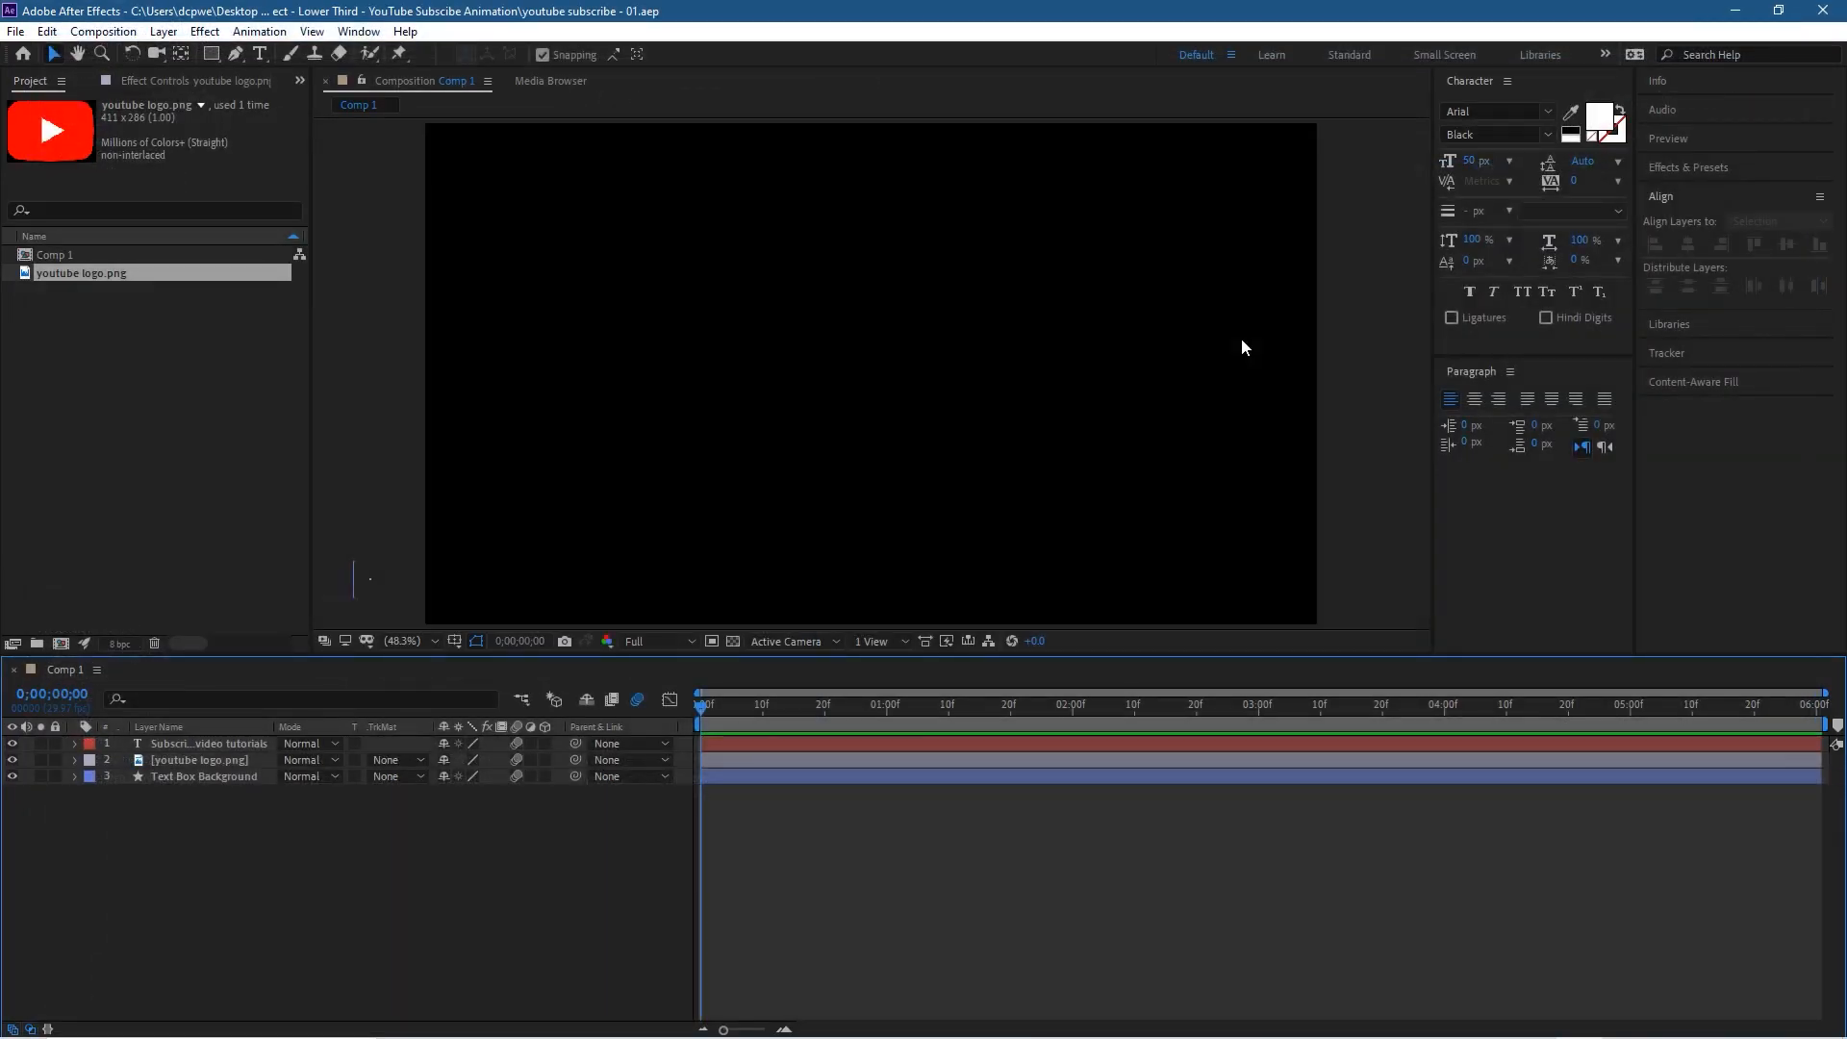
# Step: Minimize After Effects and close the project folder window behind it
pyautogui.click(15, 31)
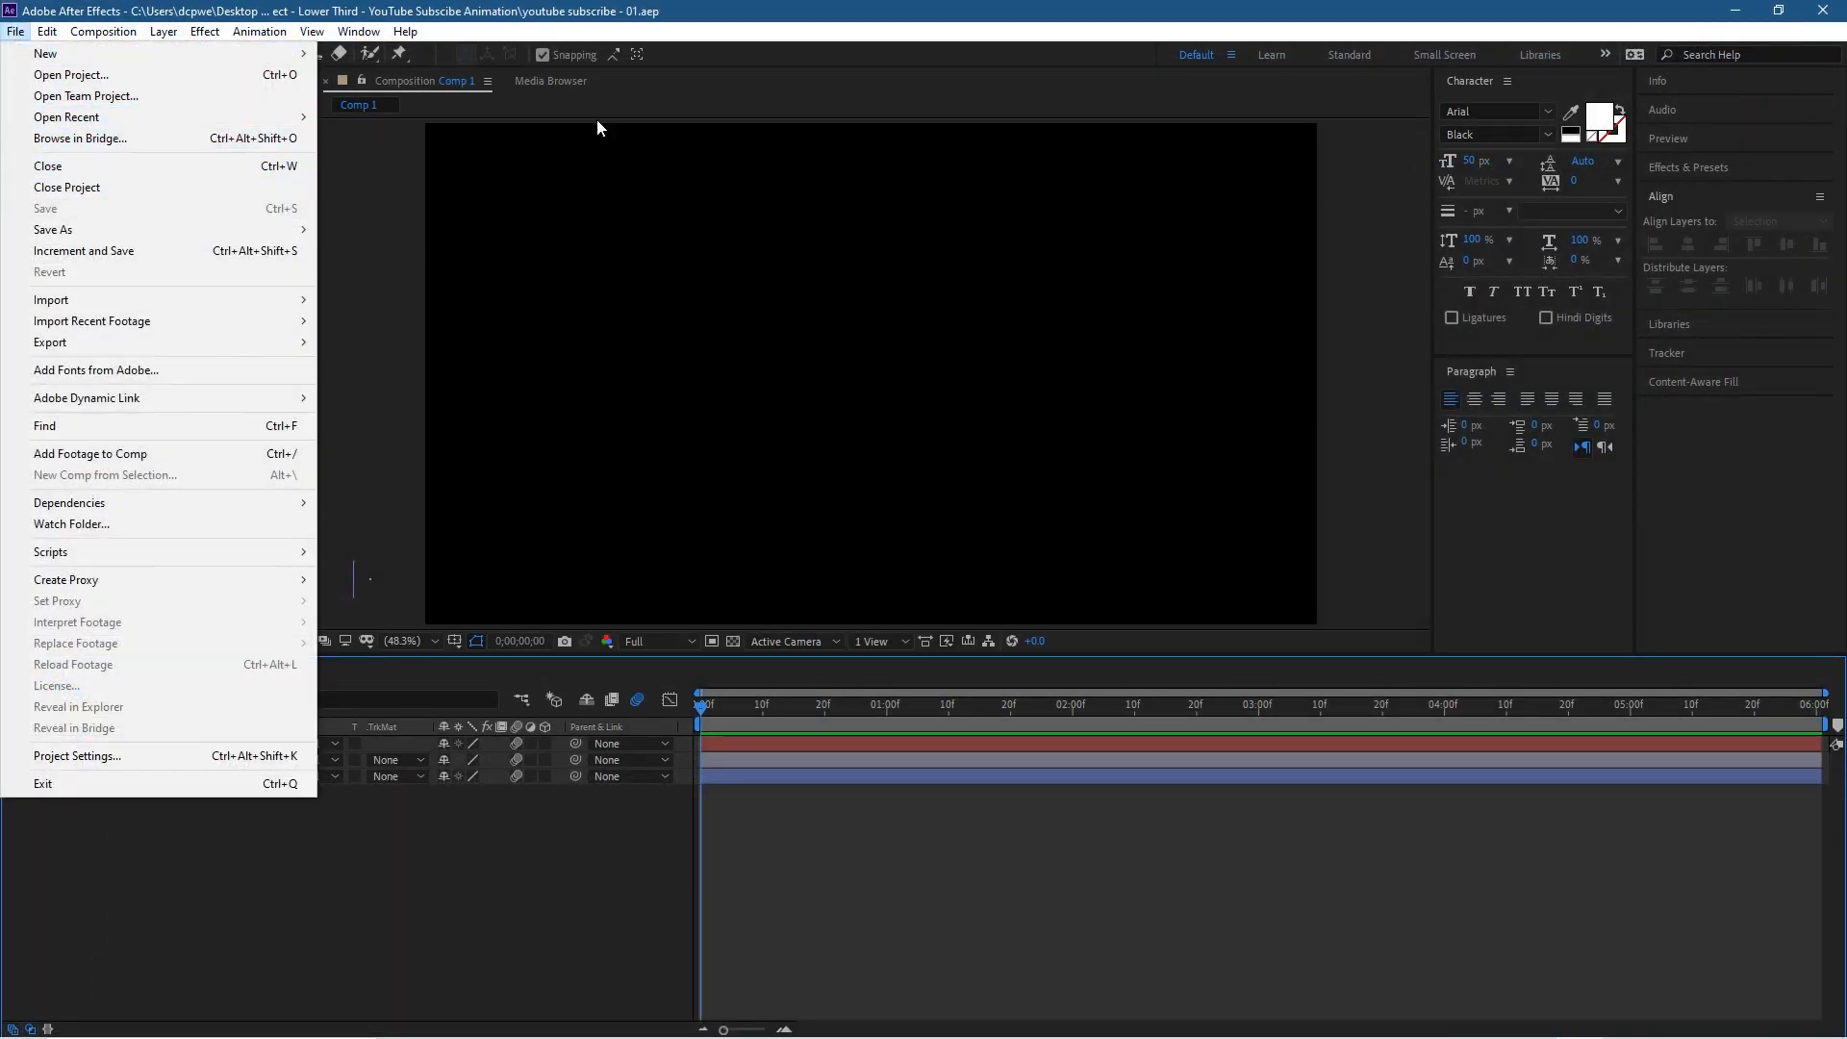
pyautogui.click(724, 11)
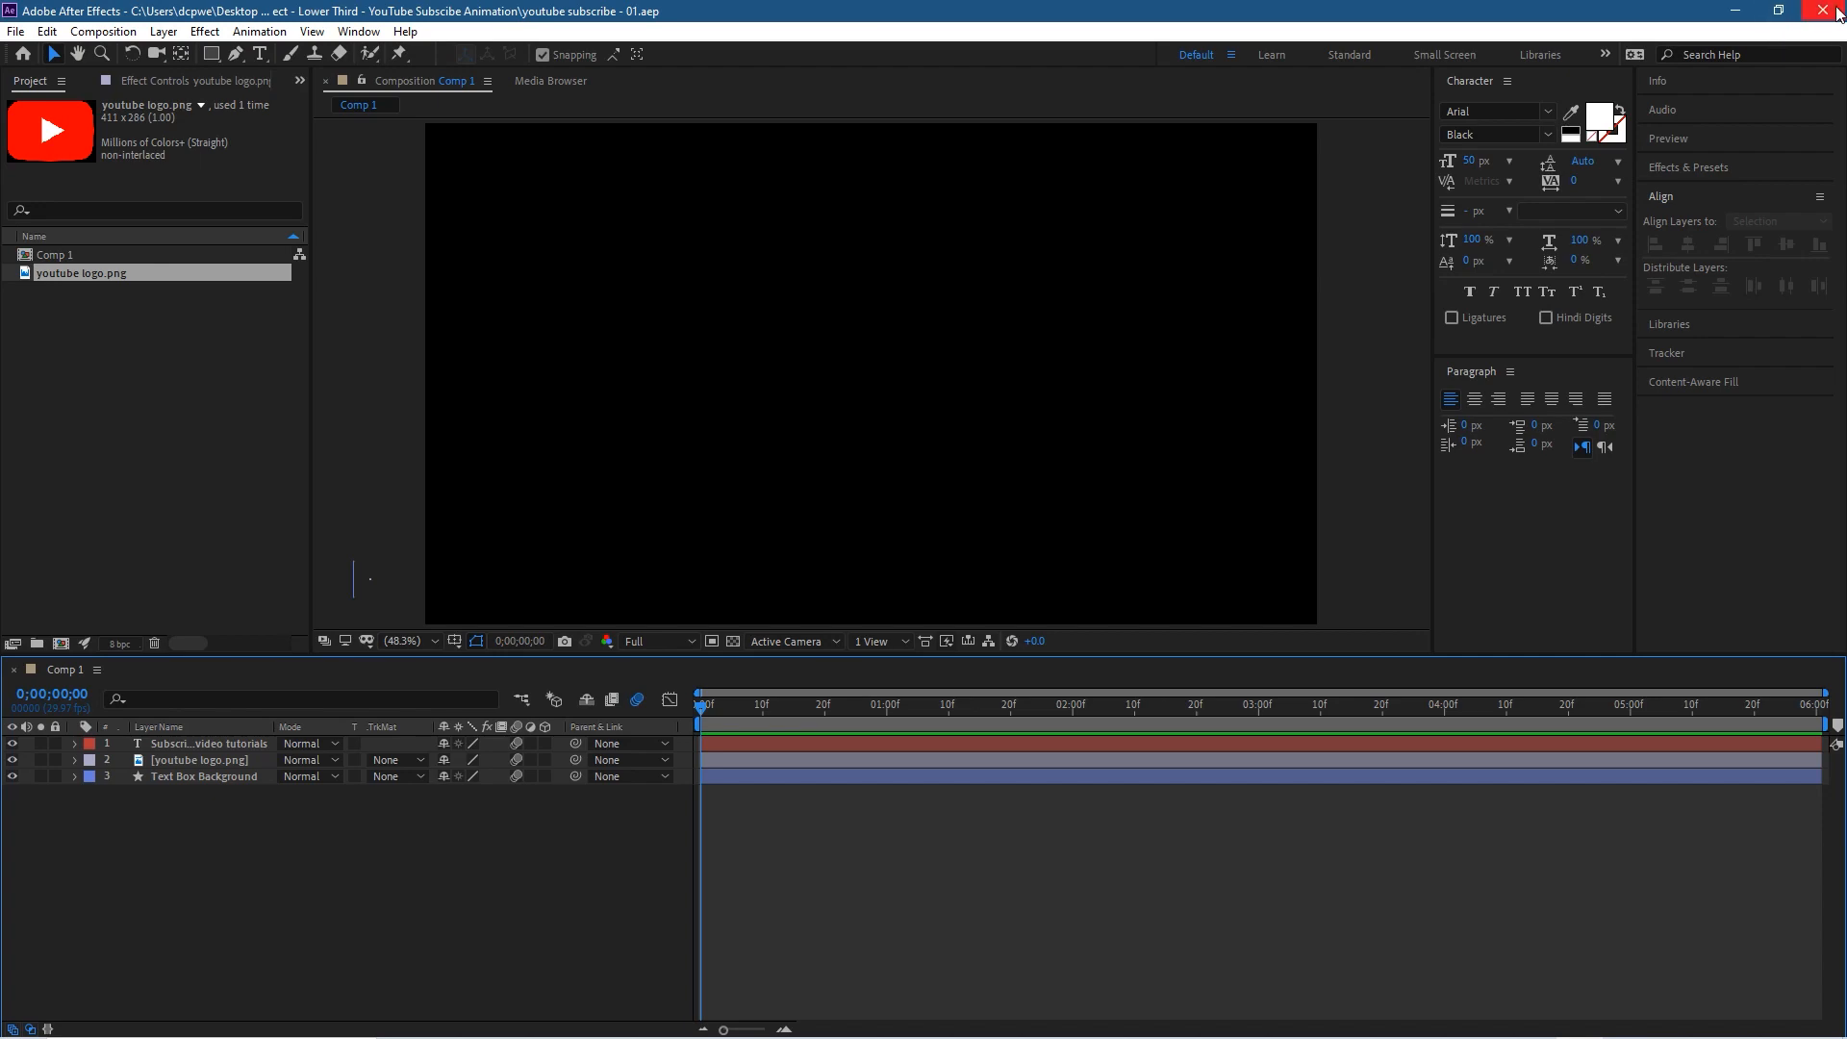
pyautogui.click(1747, 12)
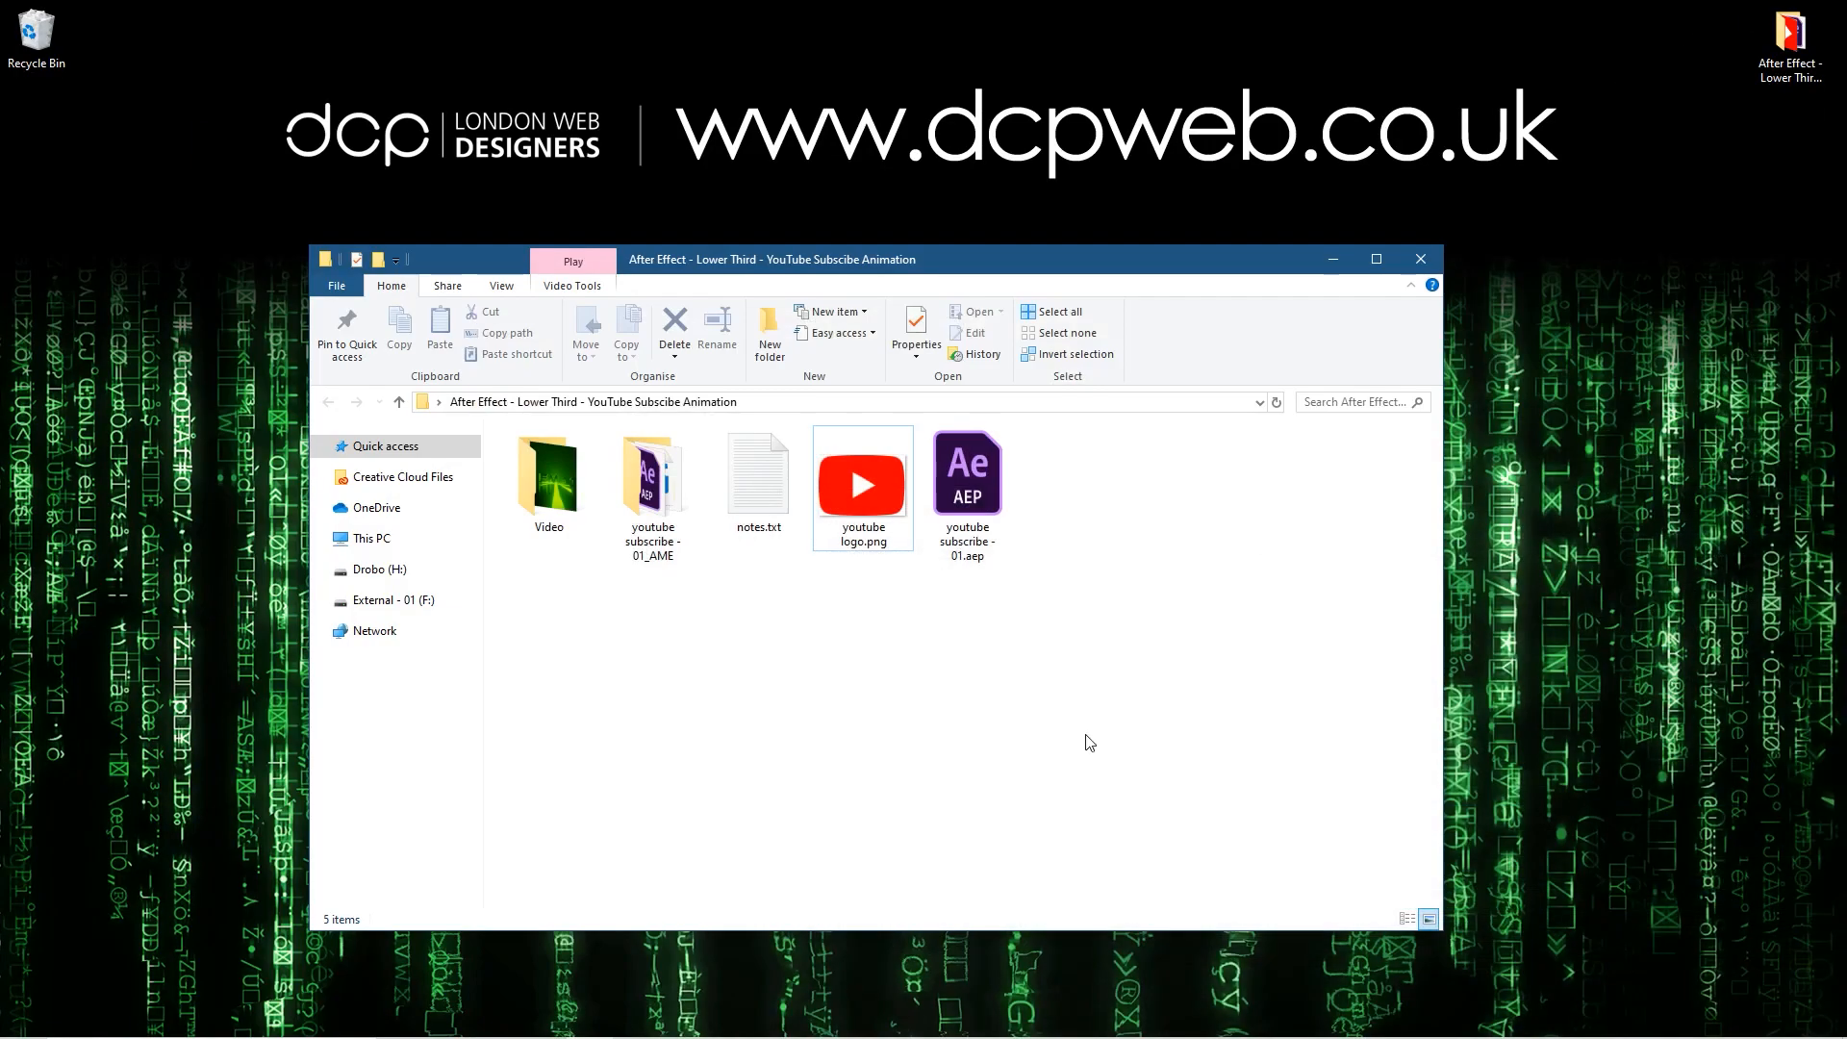
pyautogui.click(1421, 258)
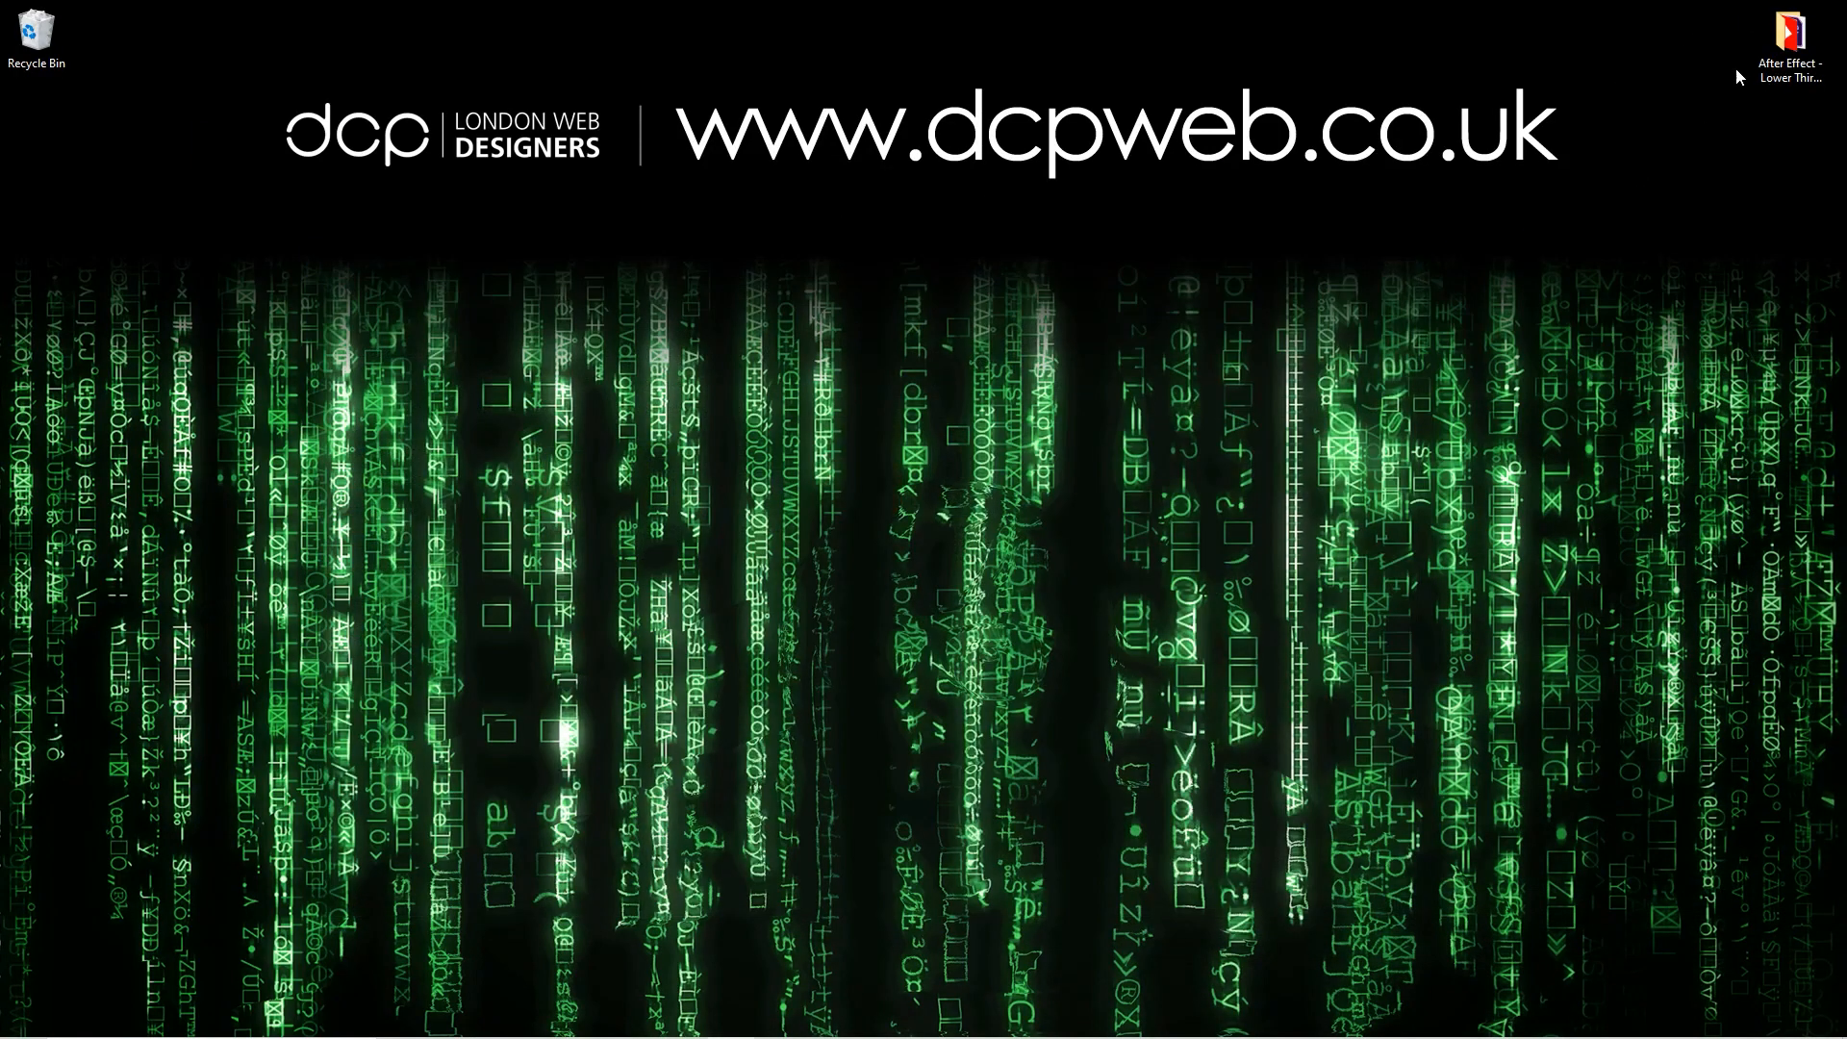
# Step: Open Comp 1.mp4 from the project's youtube subscribe - 01_AME folder, watch it with Repeat enabled, and close the player
pyautogui.doubleClick(1790, 39)
pyautogui.doubleClick(654, 481)
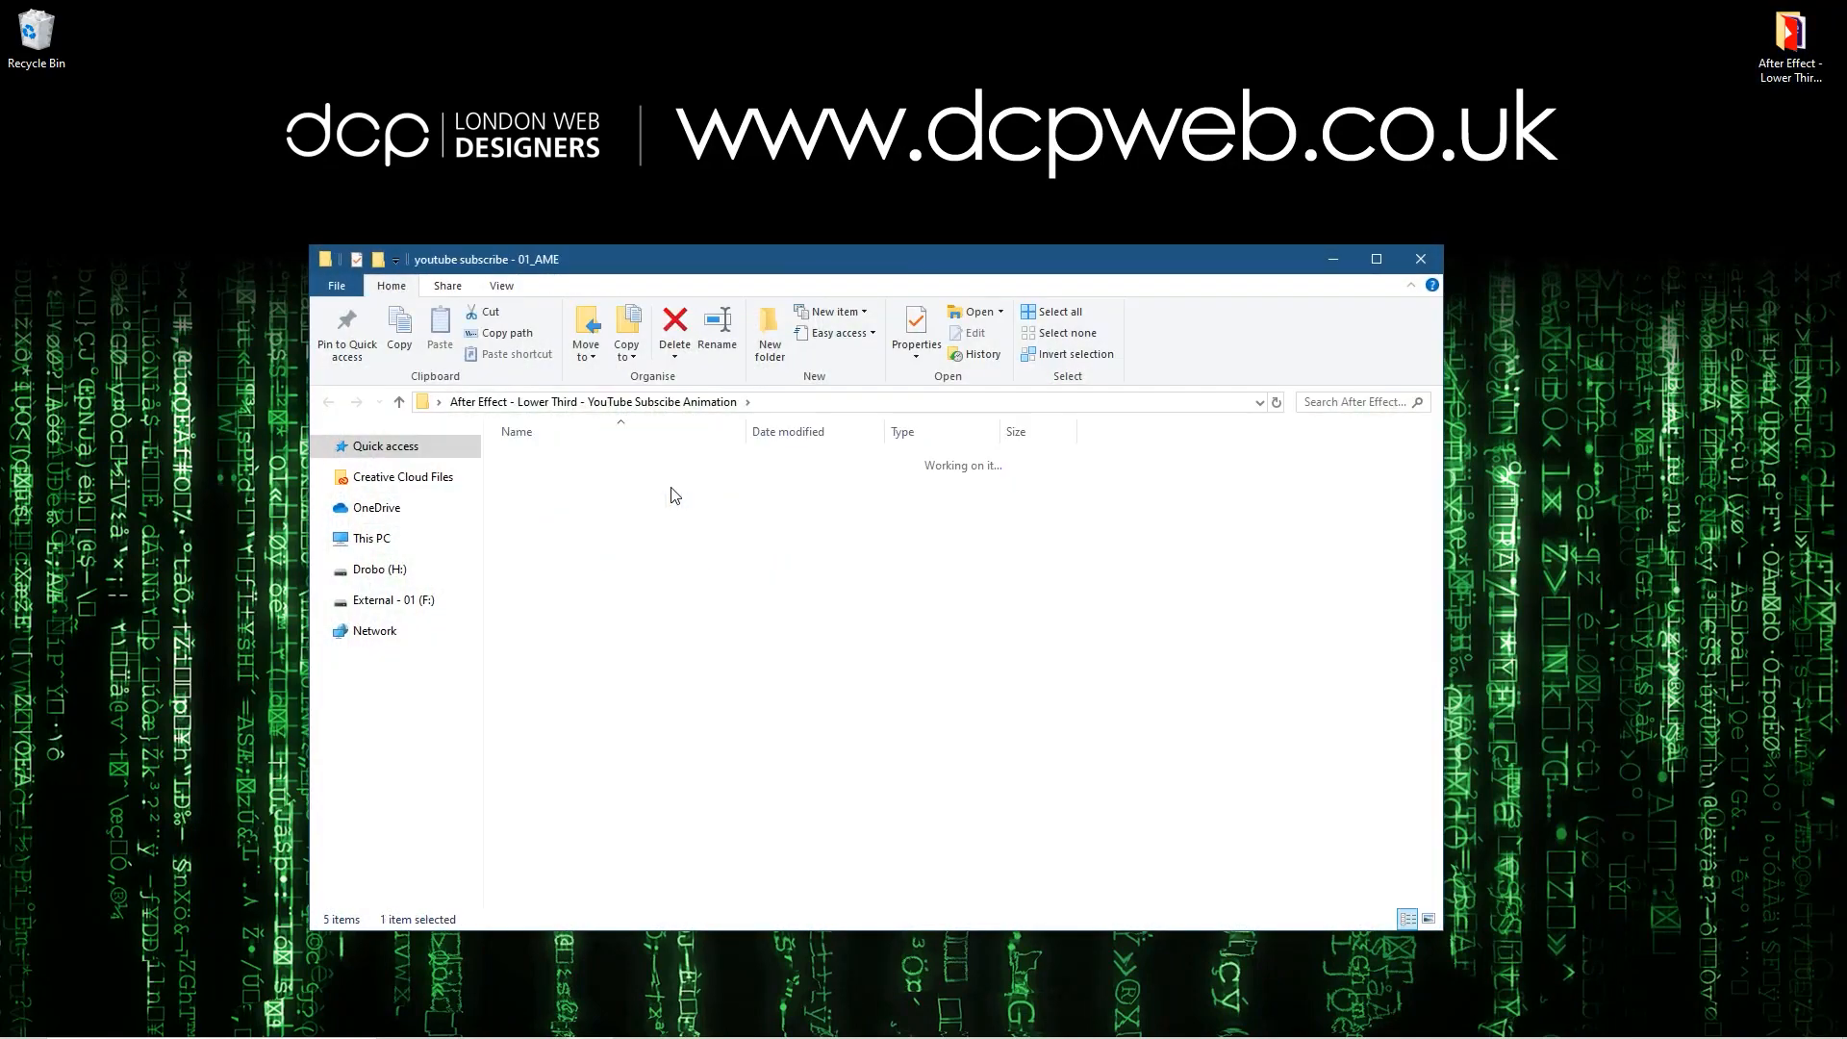
pyautogui.click(679, 510)
pyautogui.doubleClick(546, 489)
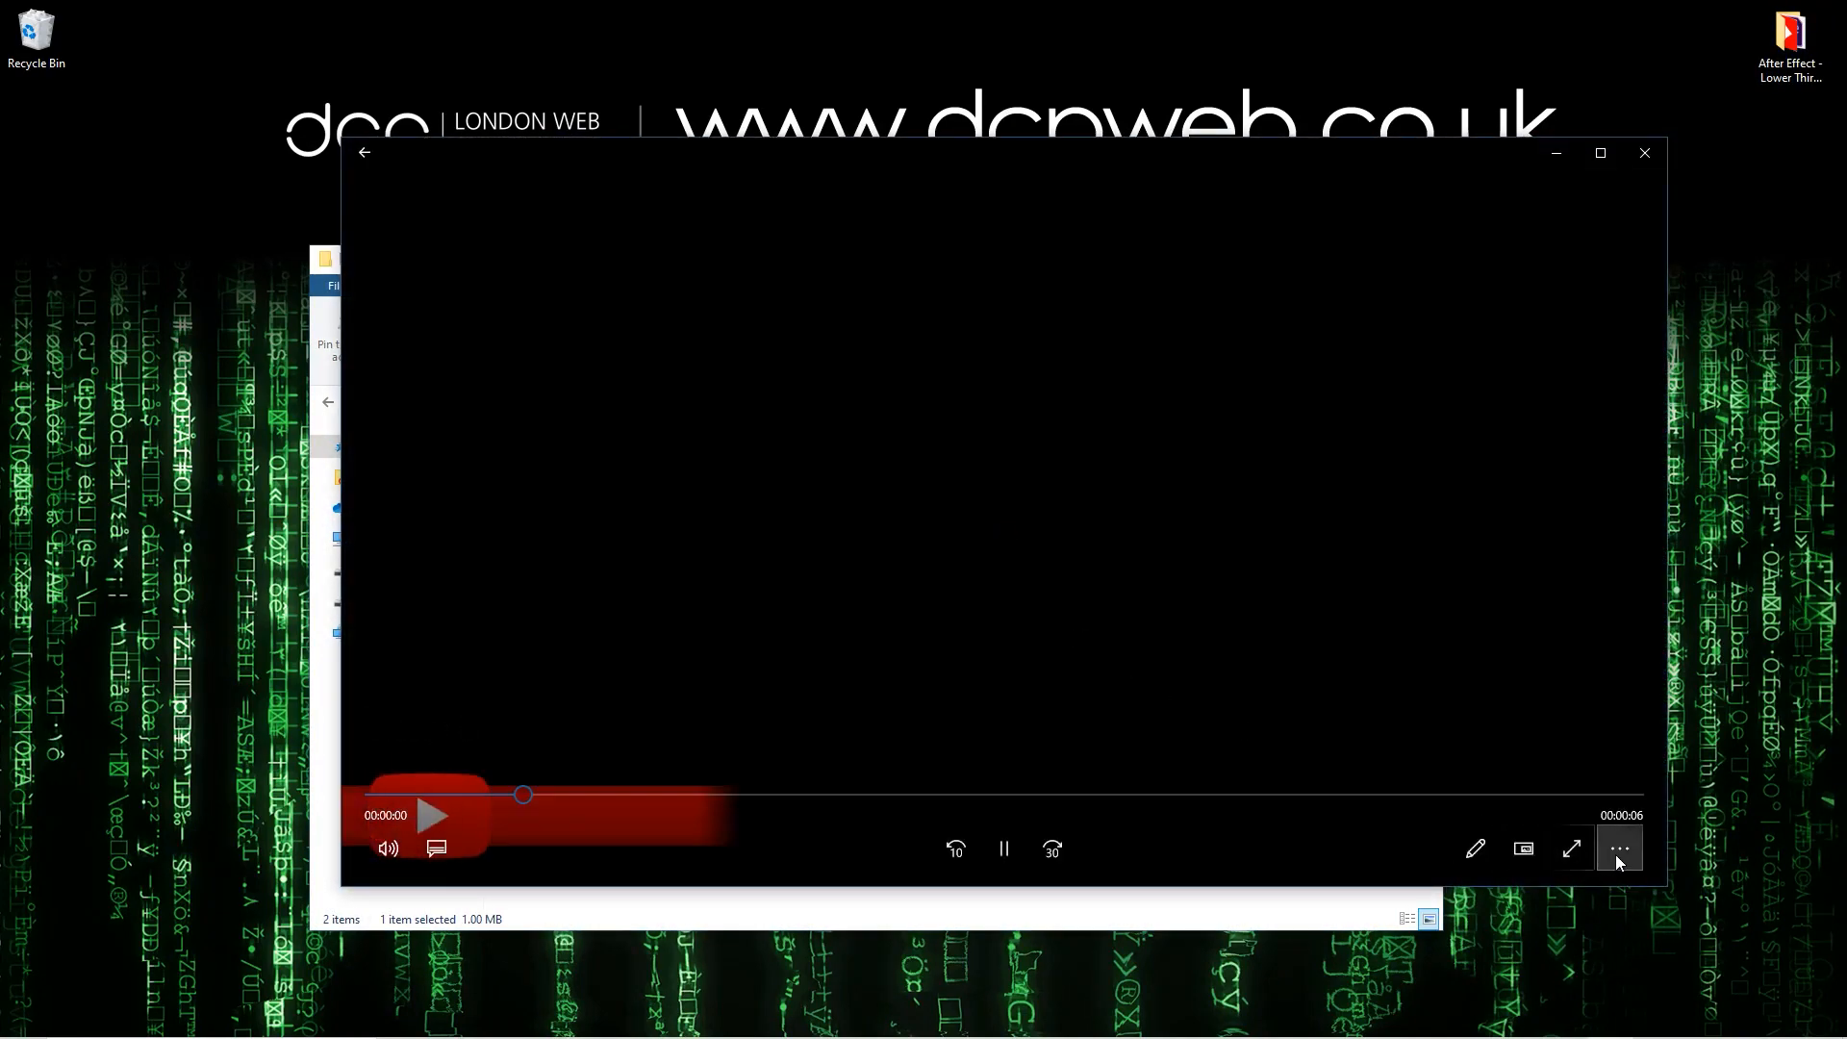
pyautogui.click(1621, 848)
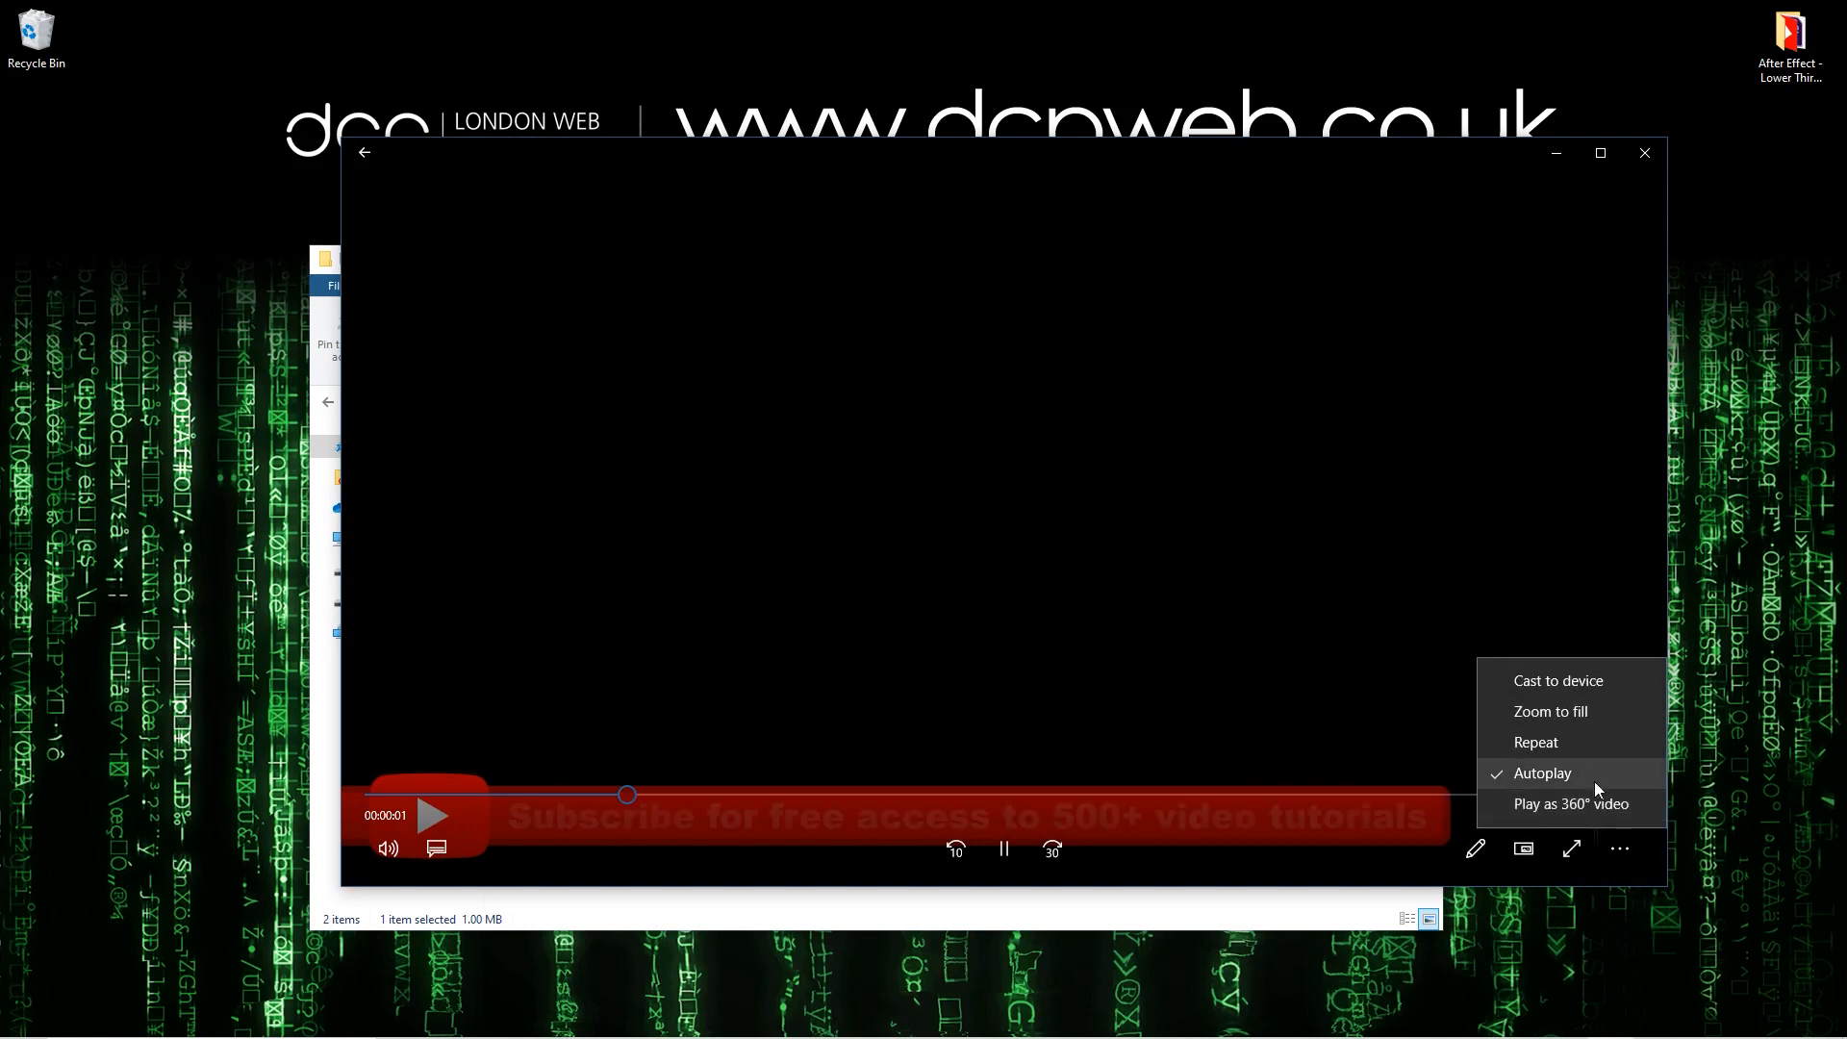
pyautogui.click(1584, 747)
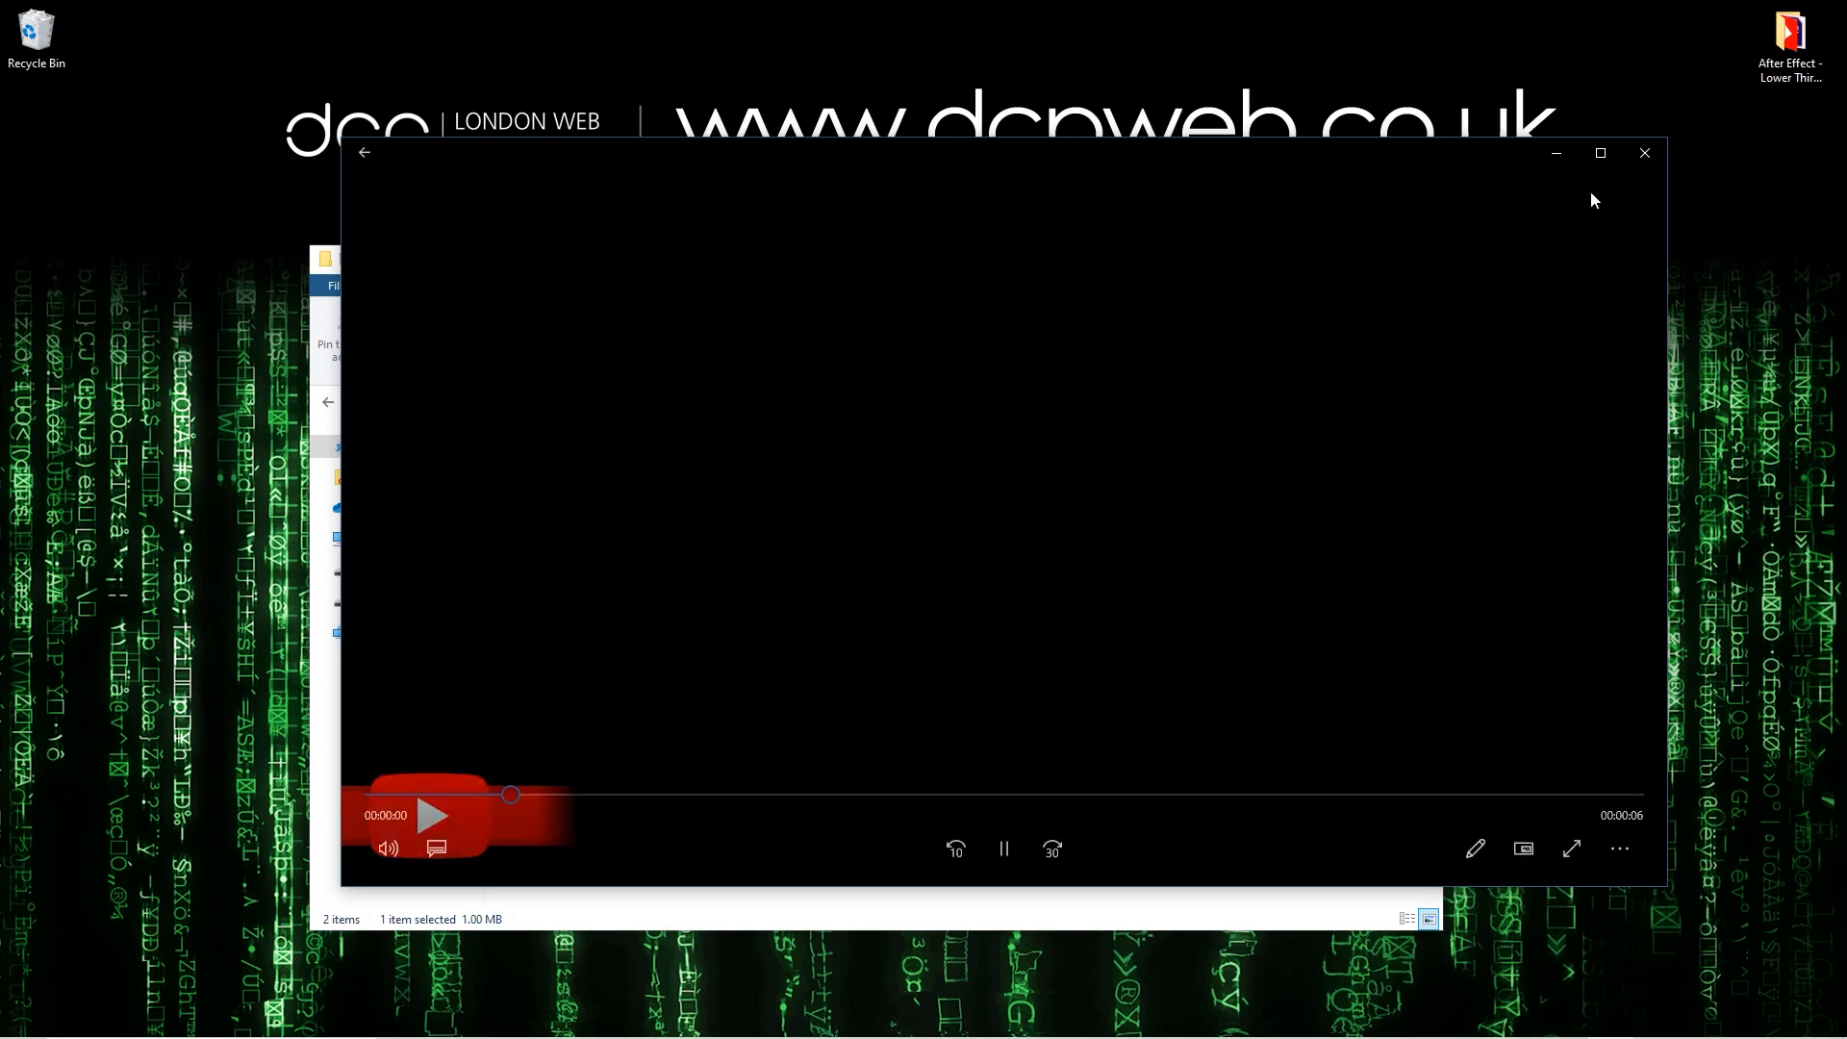
pyautogui.click(1643, 153)
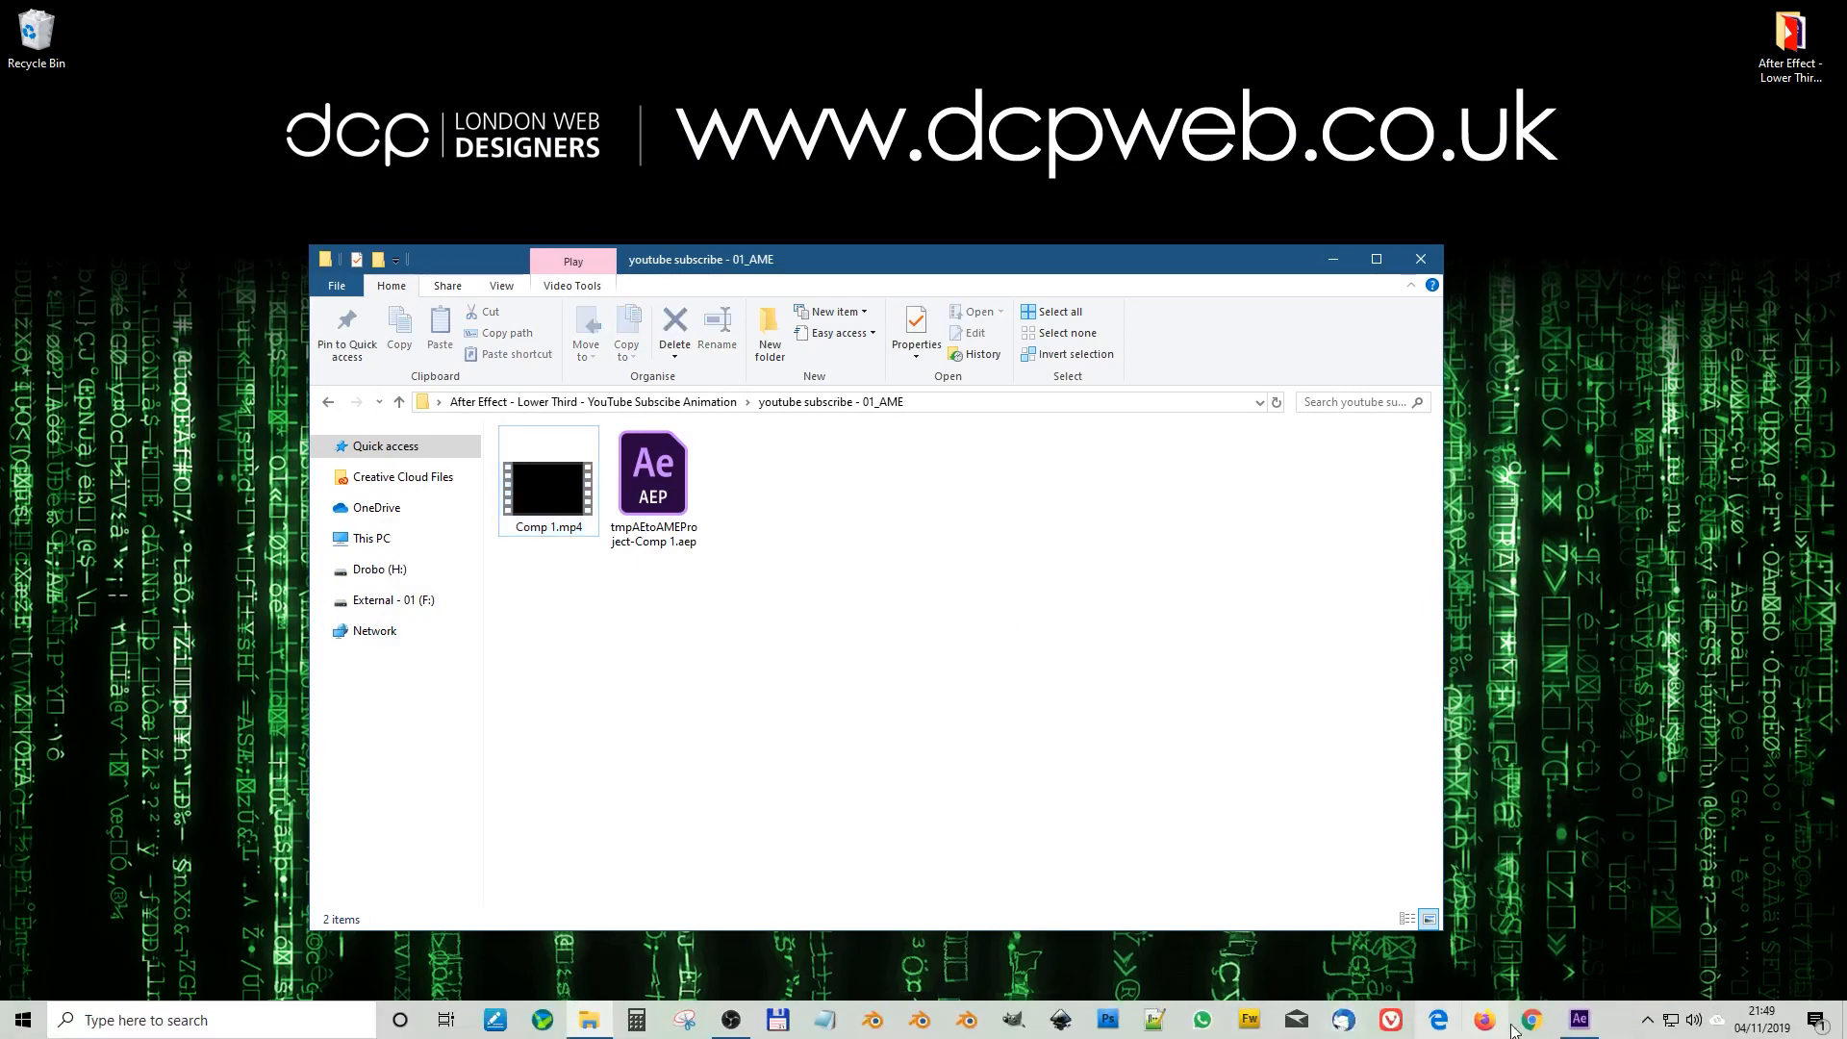
# Step: Close After Effects and return the file window to the After Effect - Lower Third project folder
pyautogui.click(1579, 1020)
pyautogui.click(1820, 19)
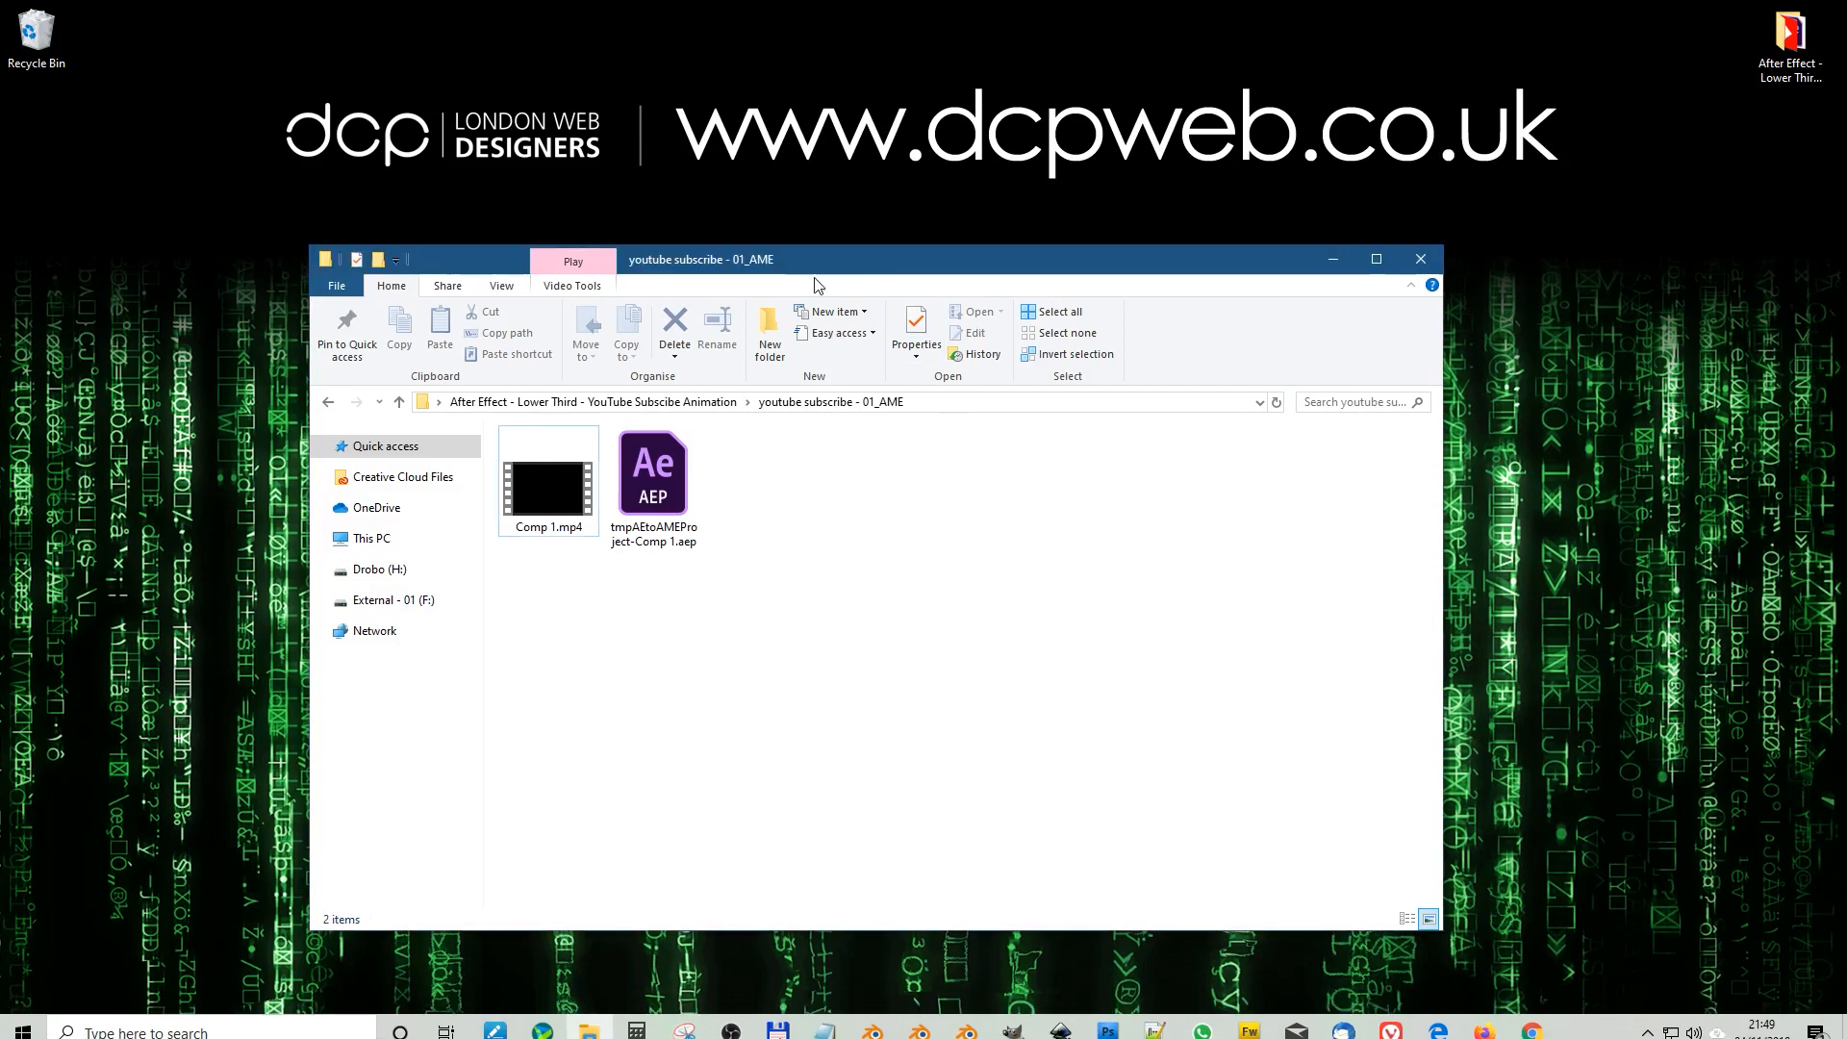
pyautogui.moveTo(728, 269); pyautogui.dragTo(941, 184)
pyautogui.click(550, 315)
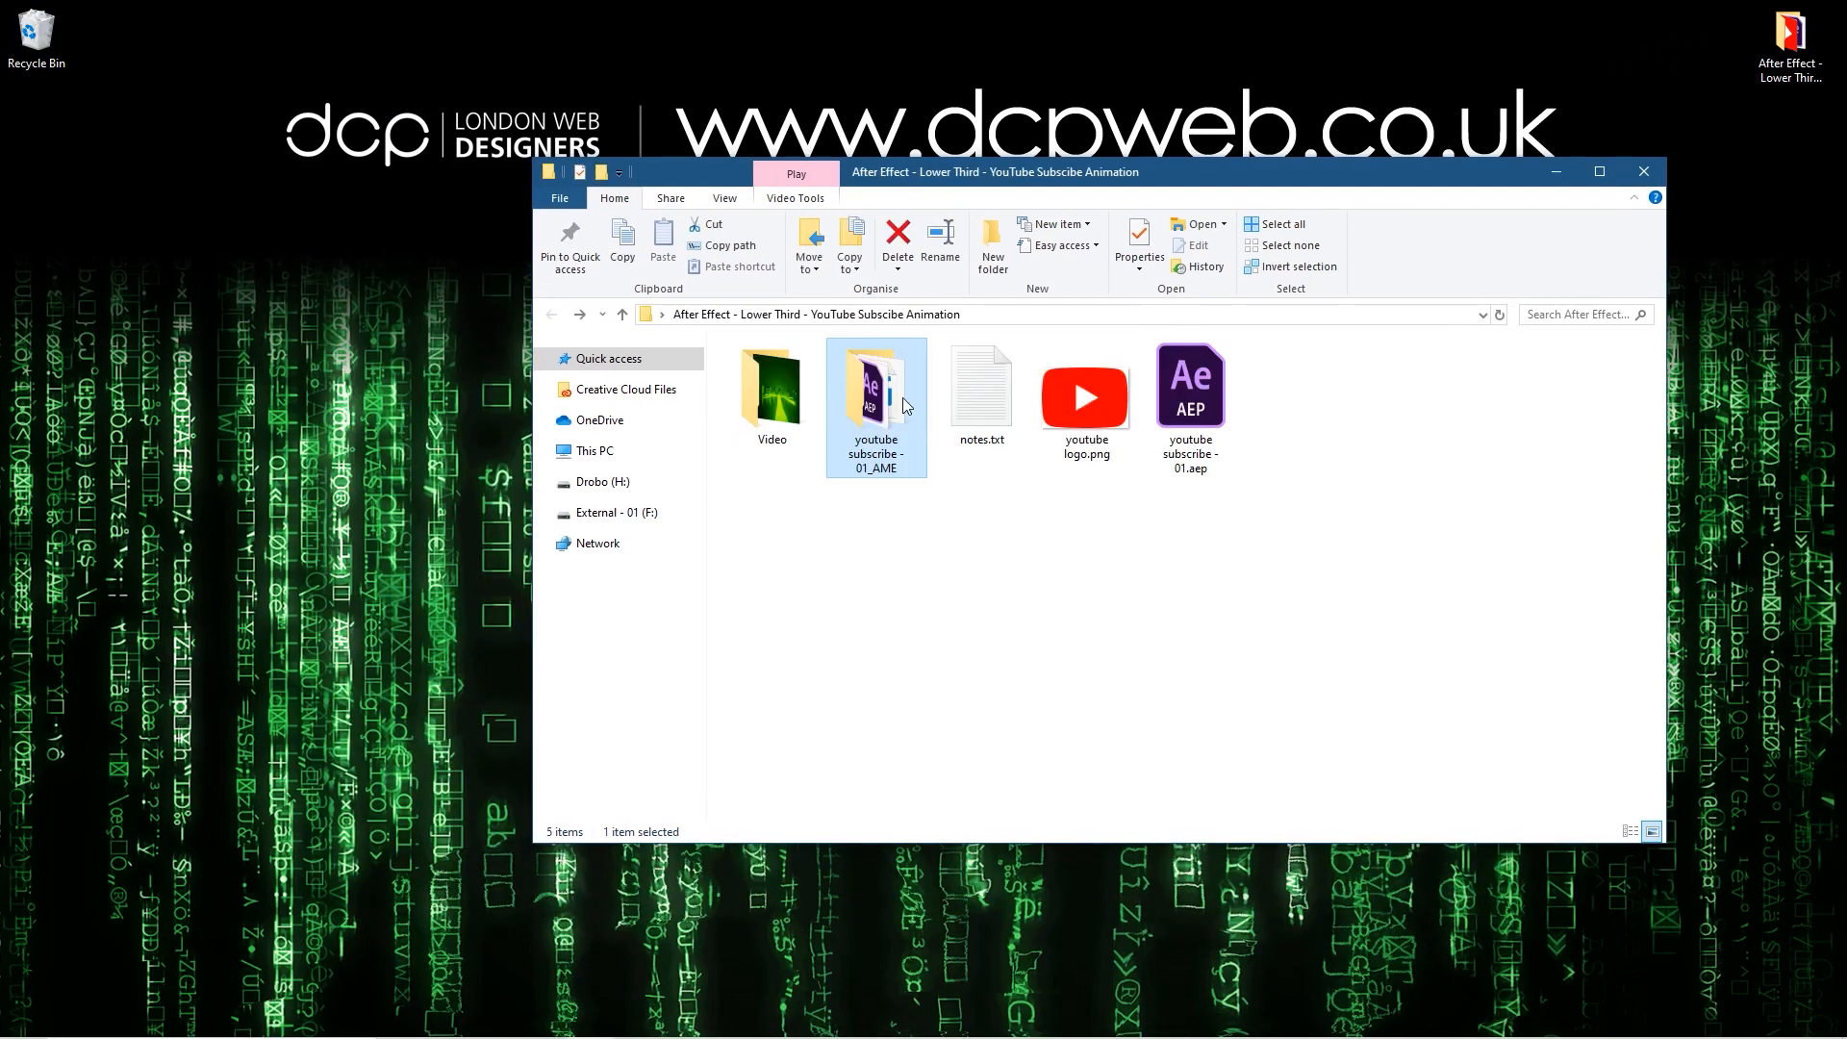
# Step: Launch MAGIX Movie Edit Pro Plus and create project 2019-11-04 with the NTSC HDTV 1080i 16:9, 29.97 fps movie settings
pyautogui.click(23, 1020)
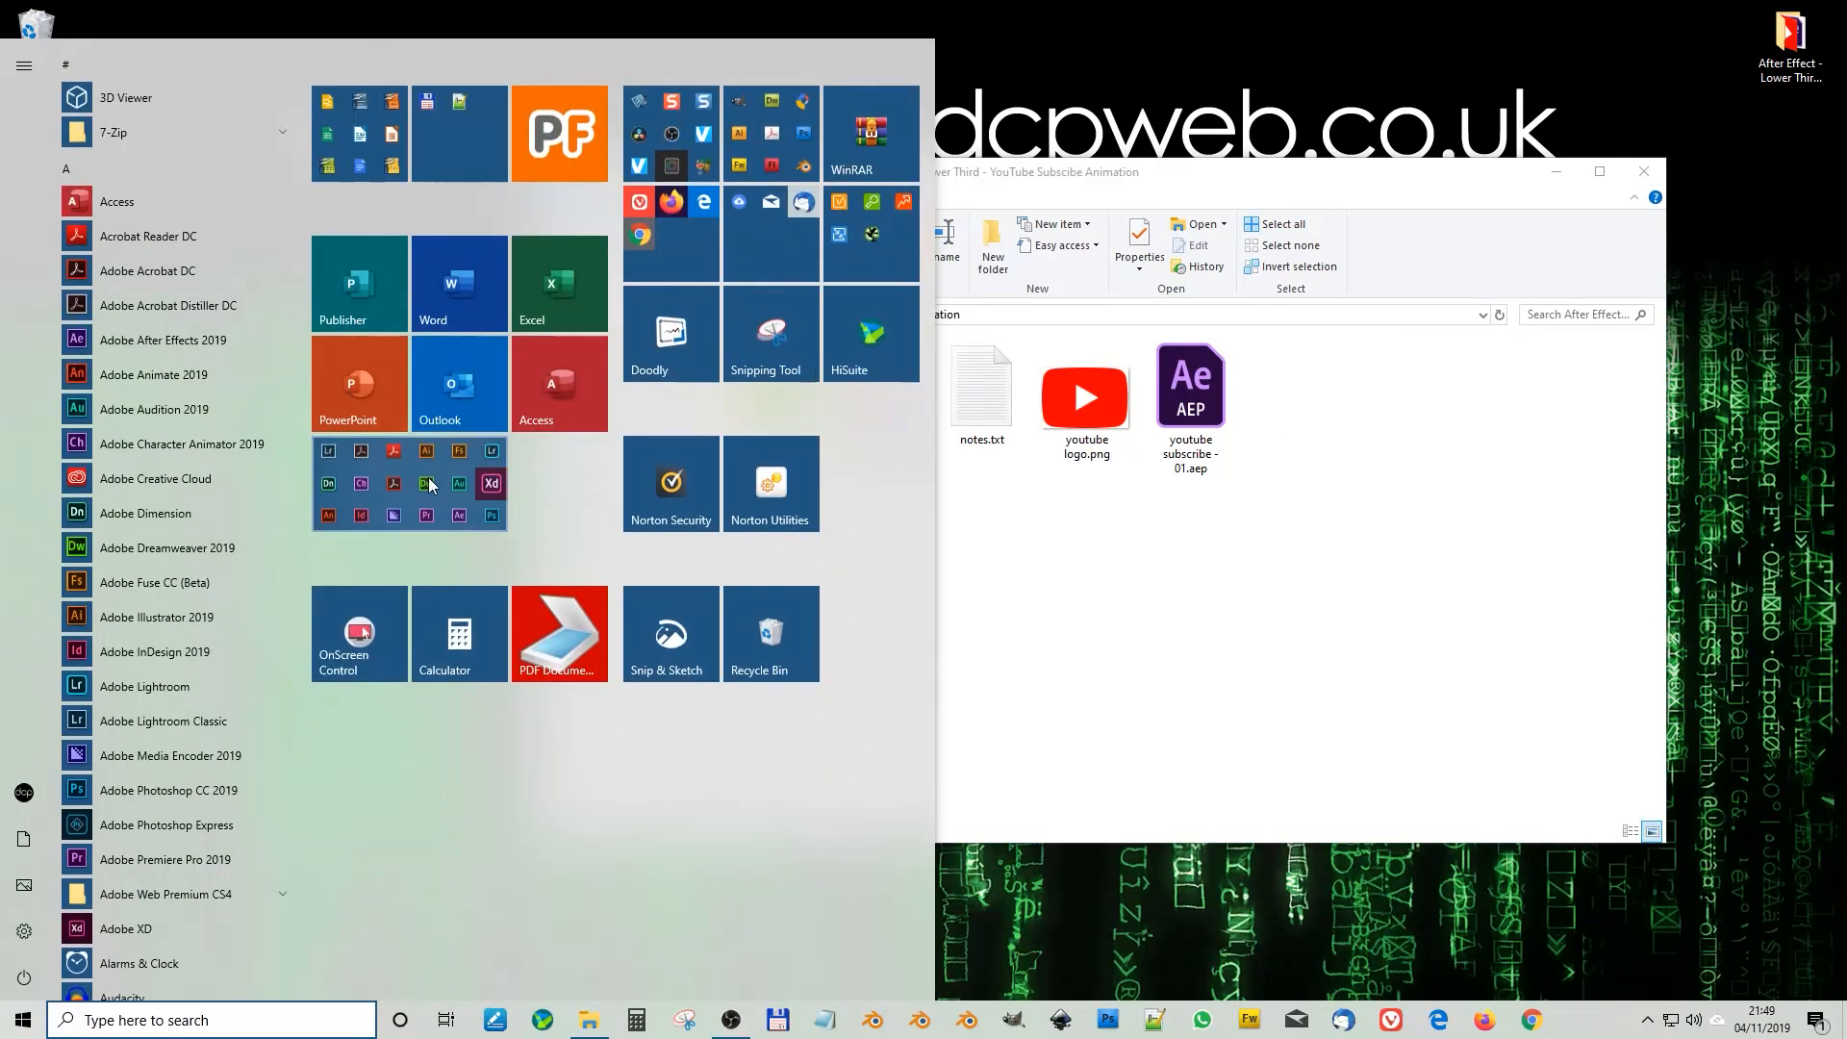
pyautogui.click(712, 129)
pyautogui.click(671, 478)
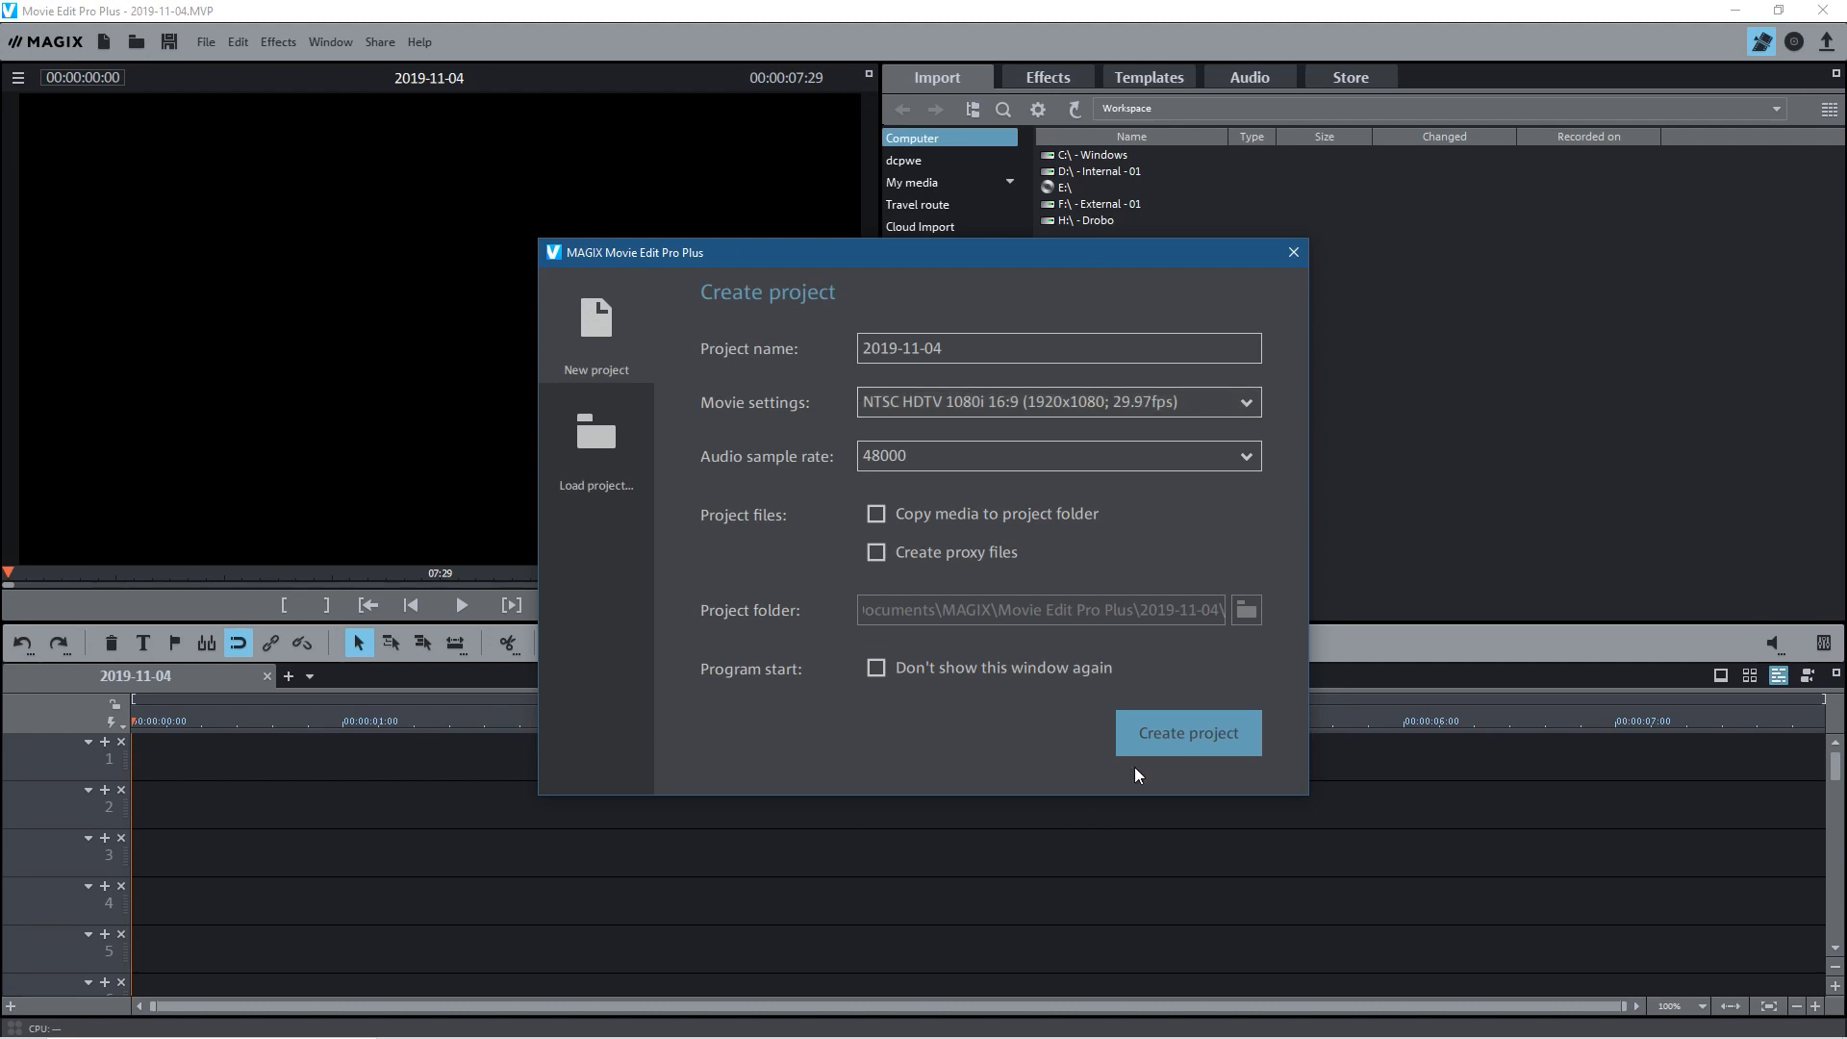
pyautogui.click(1135, 734)
# Step: Place demo - 01.avi from the Video folder at the start of track 1 without adjusting the movie settings, and scrub through it
pyautogui.hotkey('alt', 'Tab')
pyautogui.doubleClick(668, 312)
pyautogui.click(695, 318)
pyautogui.moveTo(681, 311); pyautogui.dragTo(174, 748)
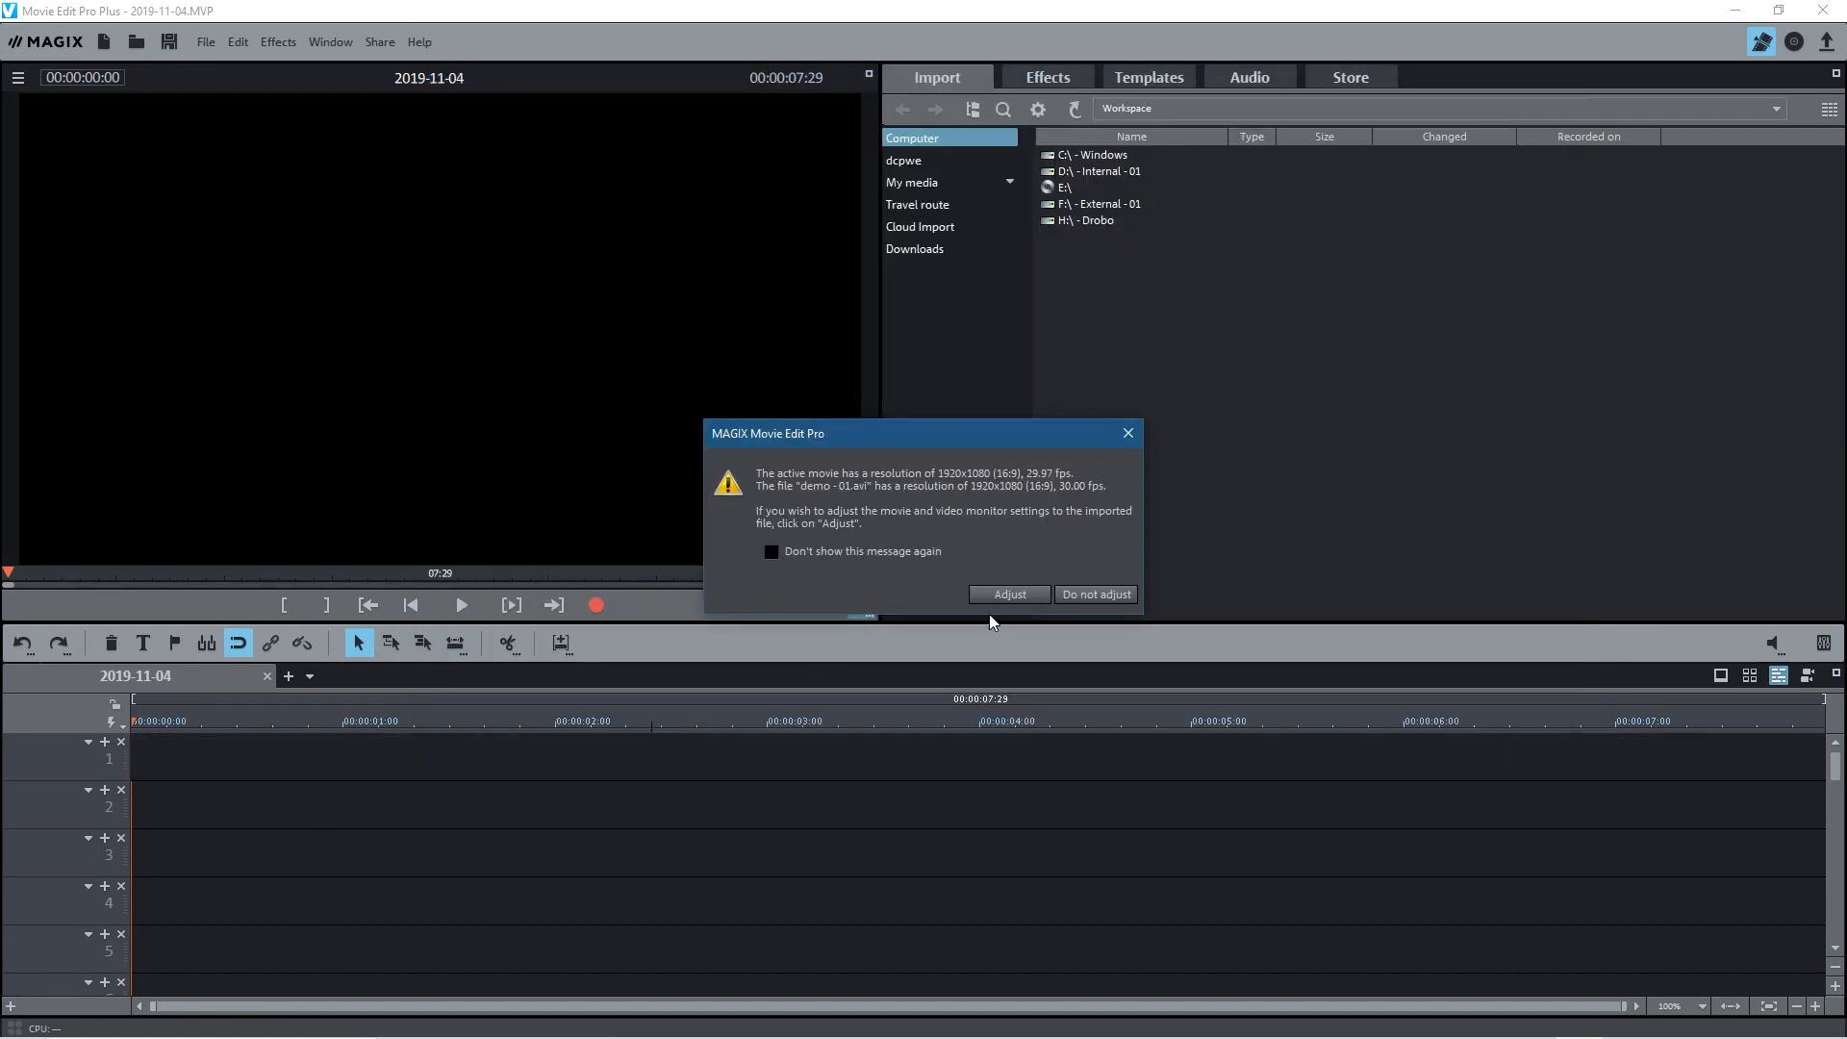
pyautogui.click(1107, 595)
pyautogui.moveTo(302, 724); pyautogui.dragTo(1183, 724)
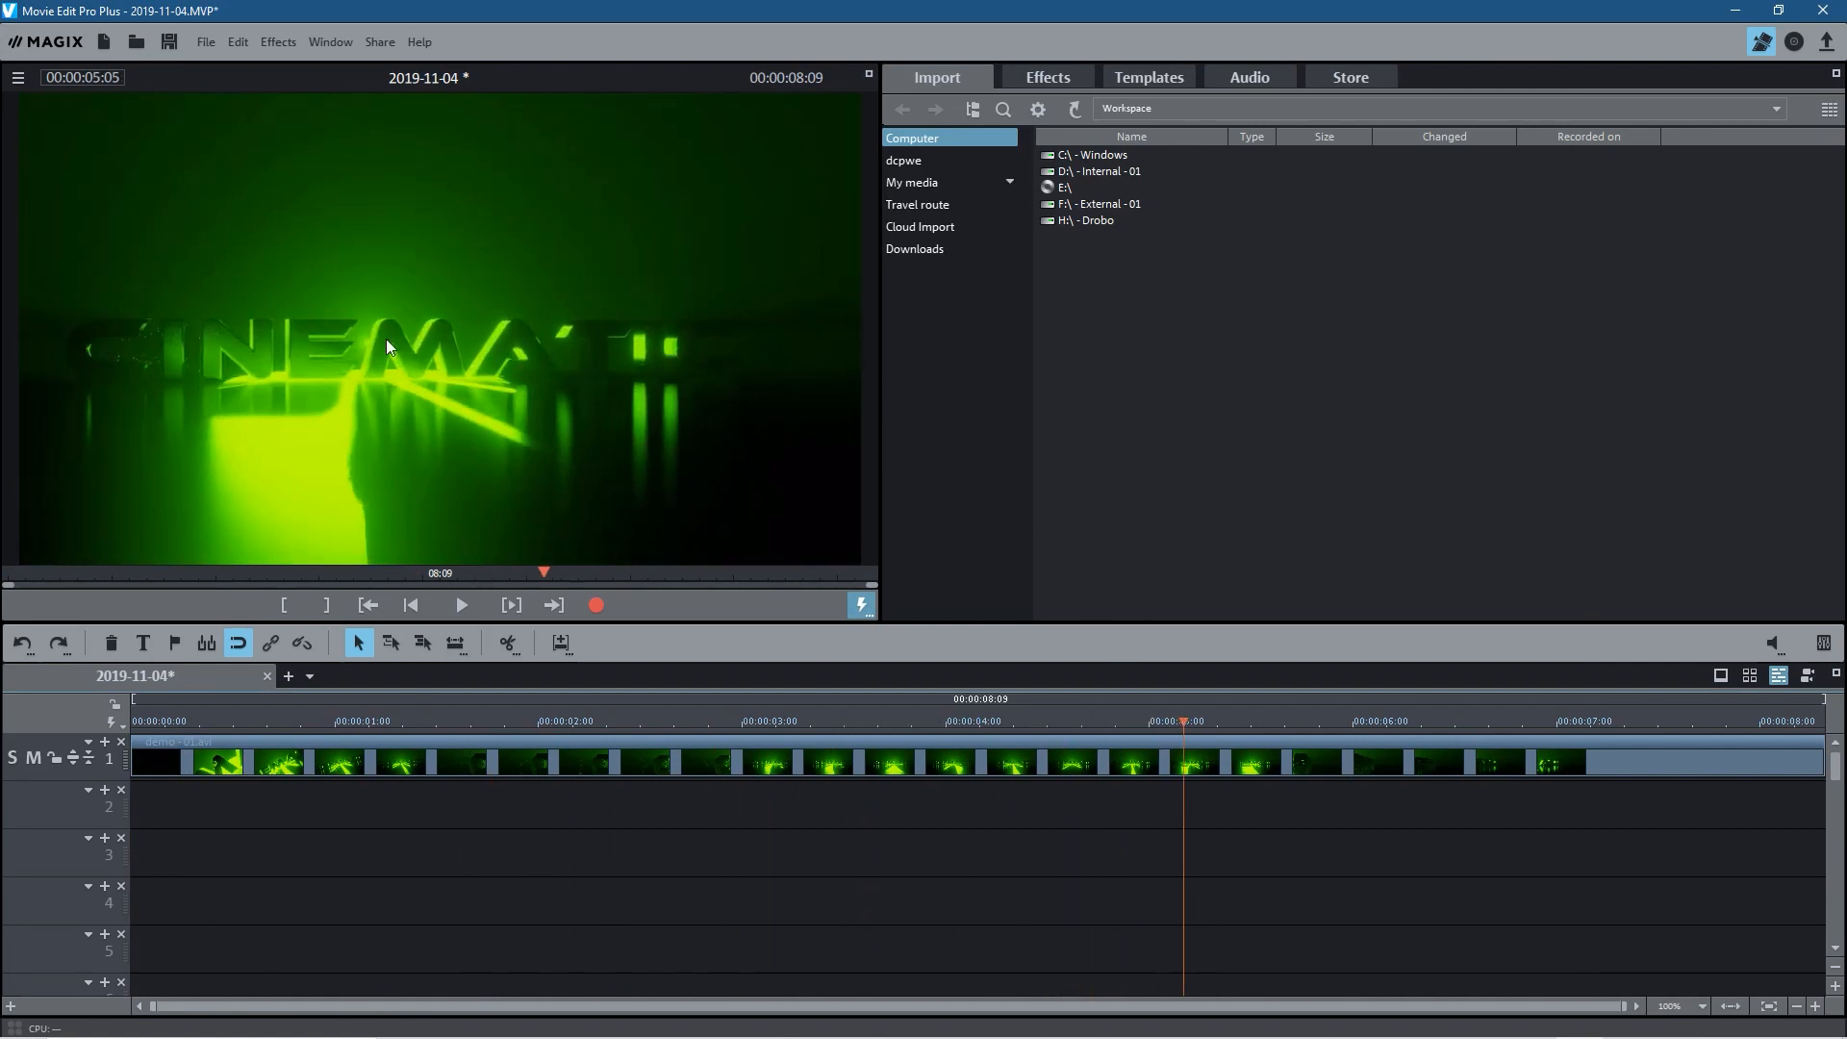
pyautogui.moveTo(1174, 729); pyautogui.dragTo(660, 635)
# Step: Add Comp 1.mp4 from the youtube subscribe - 01_AME folder to track 2, beneath the demo clip
pyautogui.hotkey('alt', 'Tab')
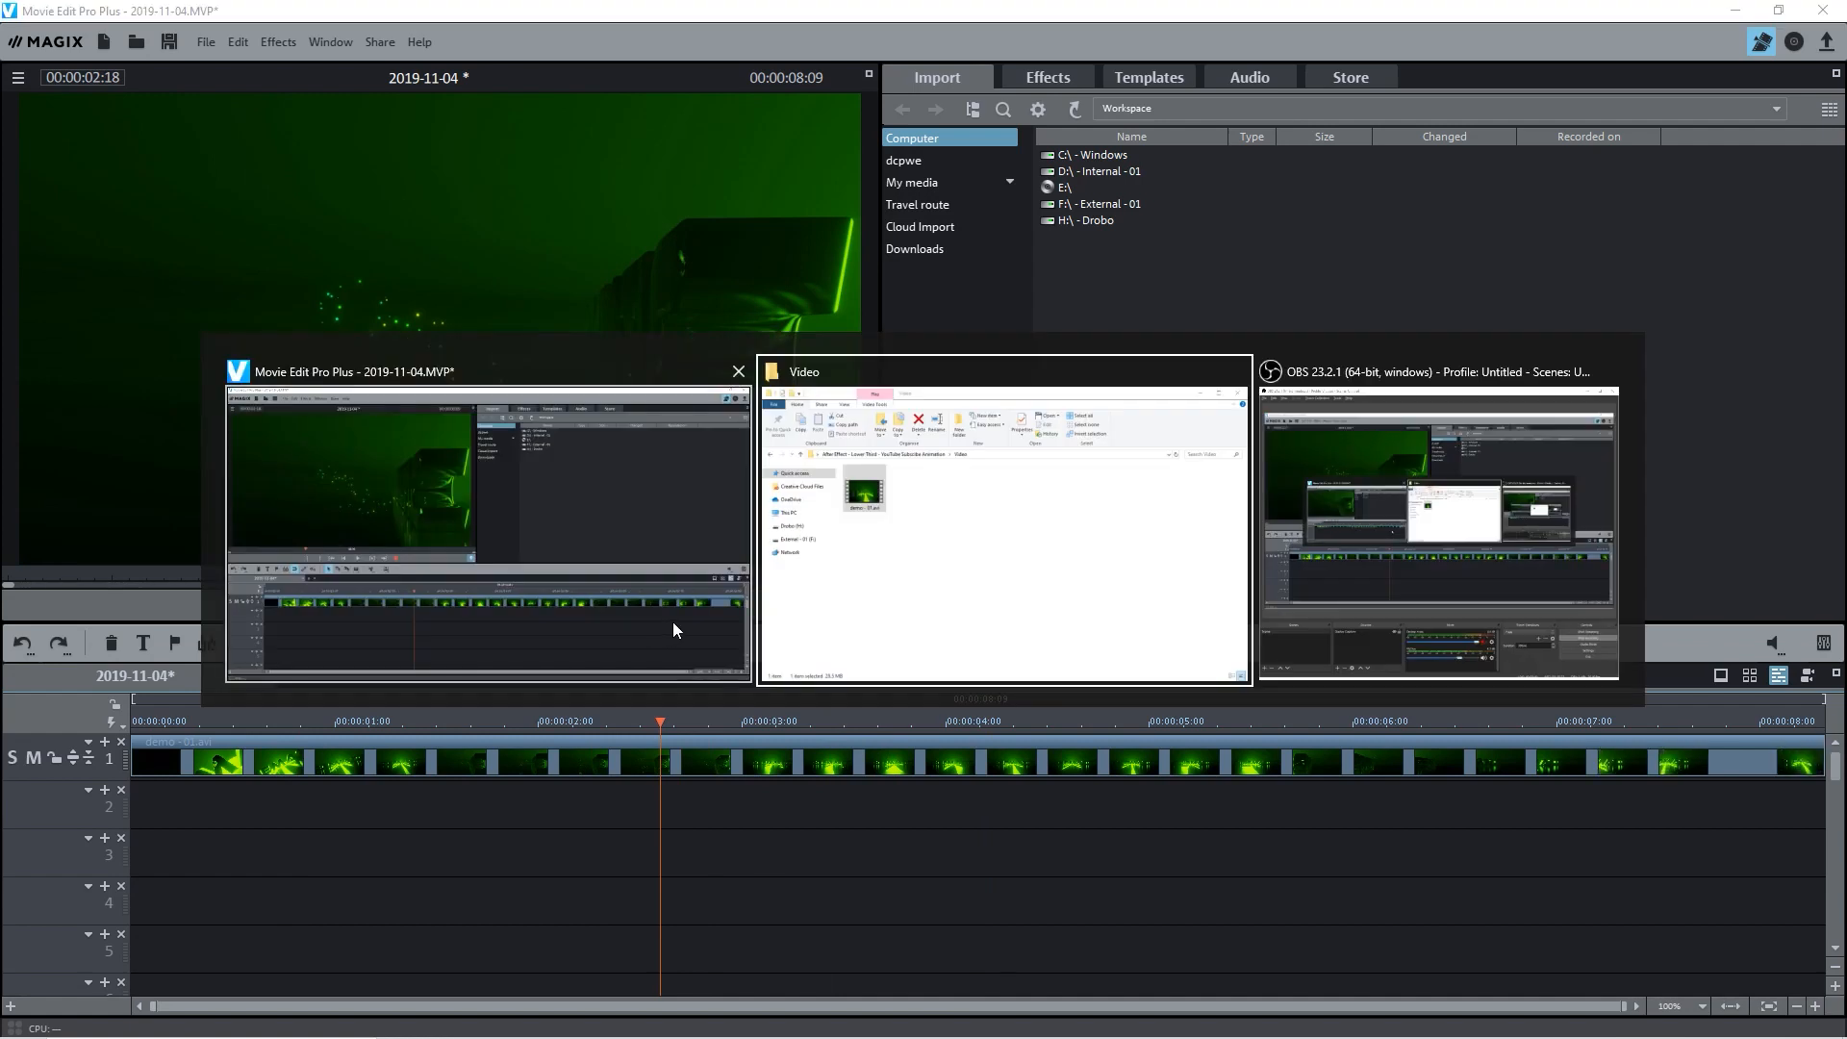
pyautogui.hotkey('alt', 'Left')
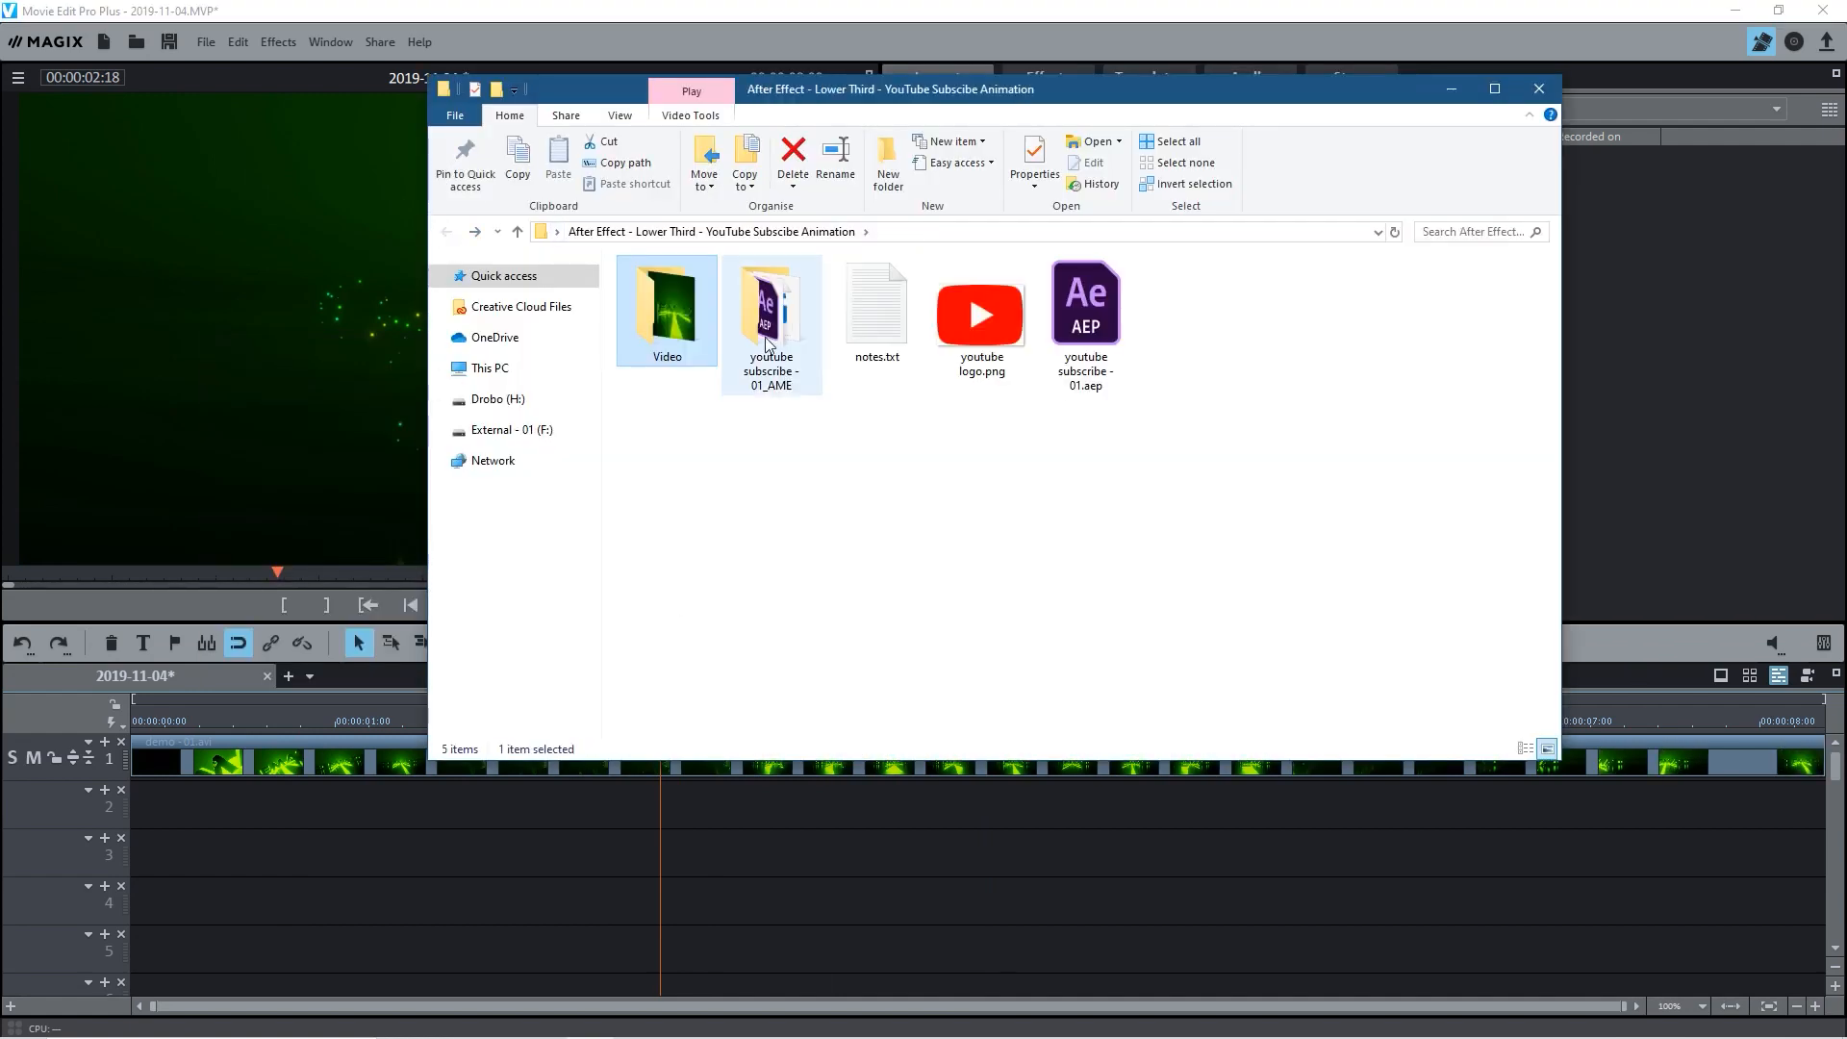
pyautogui.click(765, 337)
pyautogui.doubleClick(766, 315)
pyautogui.click(666, 312)
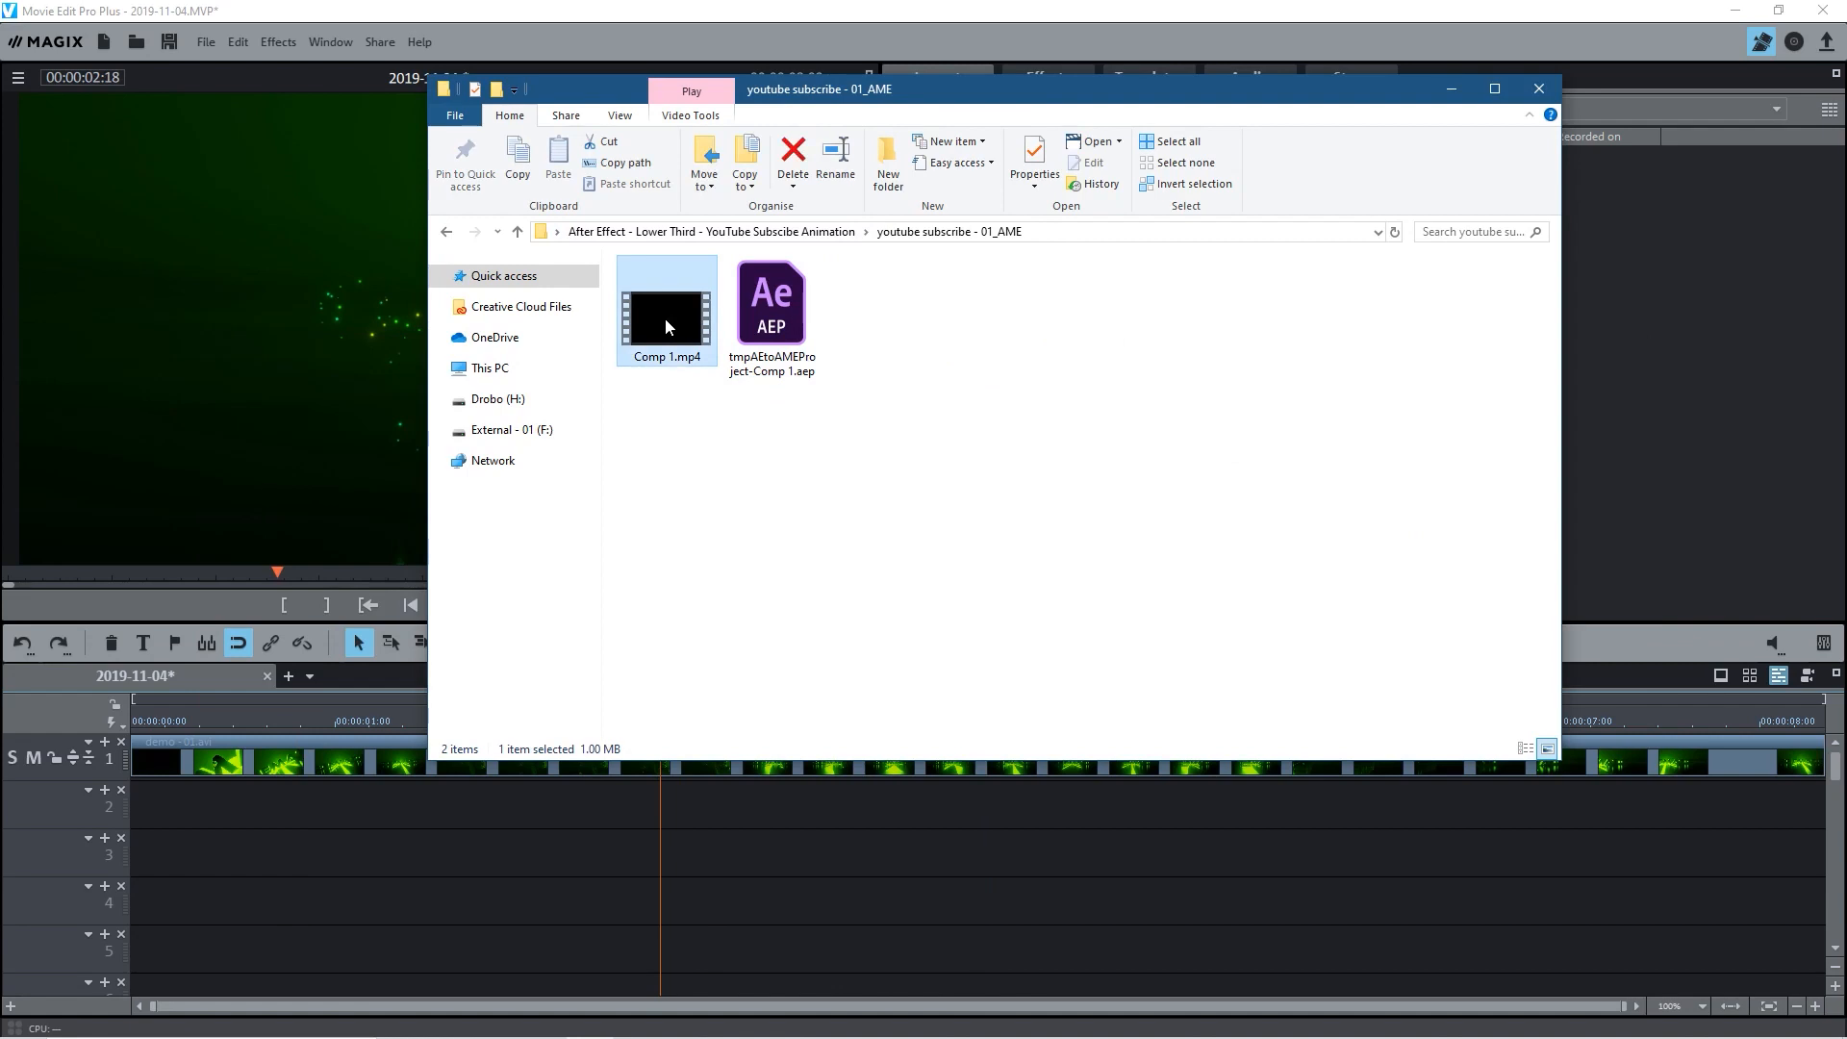
pyautogui.moveTo(674, 321); pyautogui.dragTo(234, 812)
pyautogui.click(419, 895)
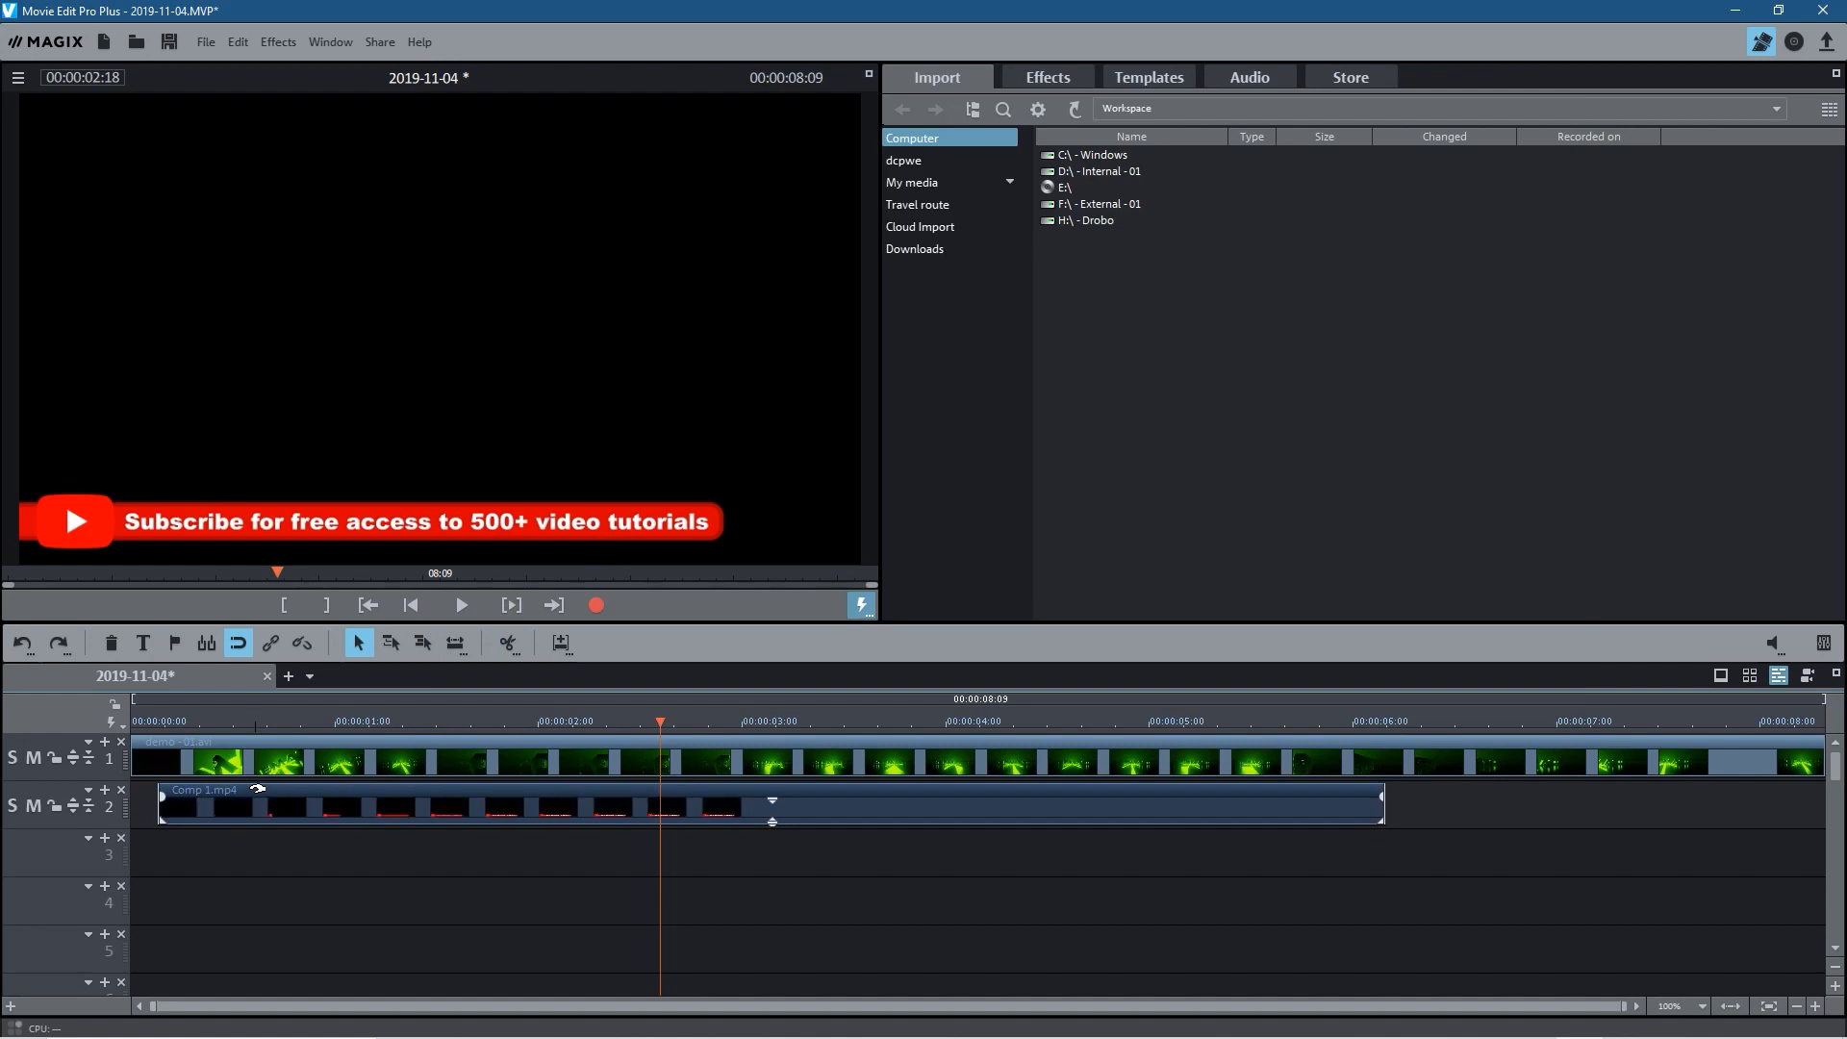
# Step: Shift the Comp 1.mp4 clip along track 2 so it starts just before the one-second mark
pyautogui.click(352, 749)
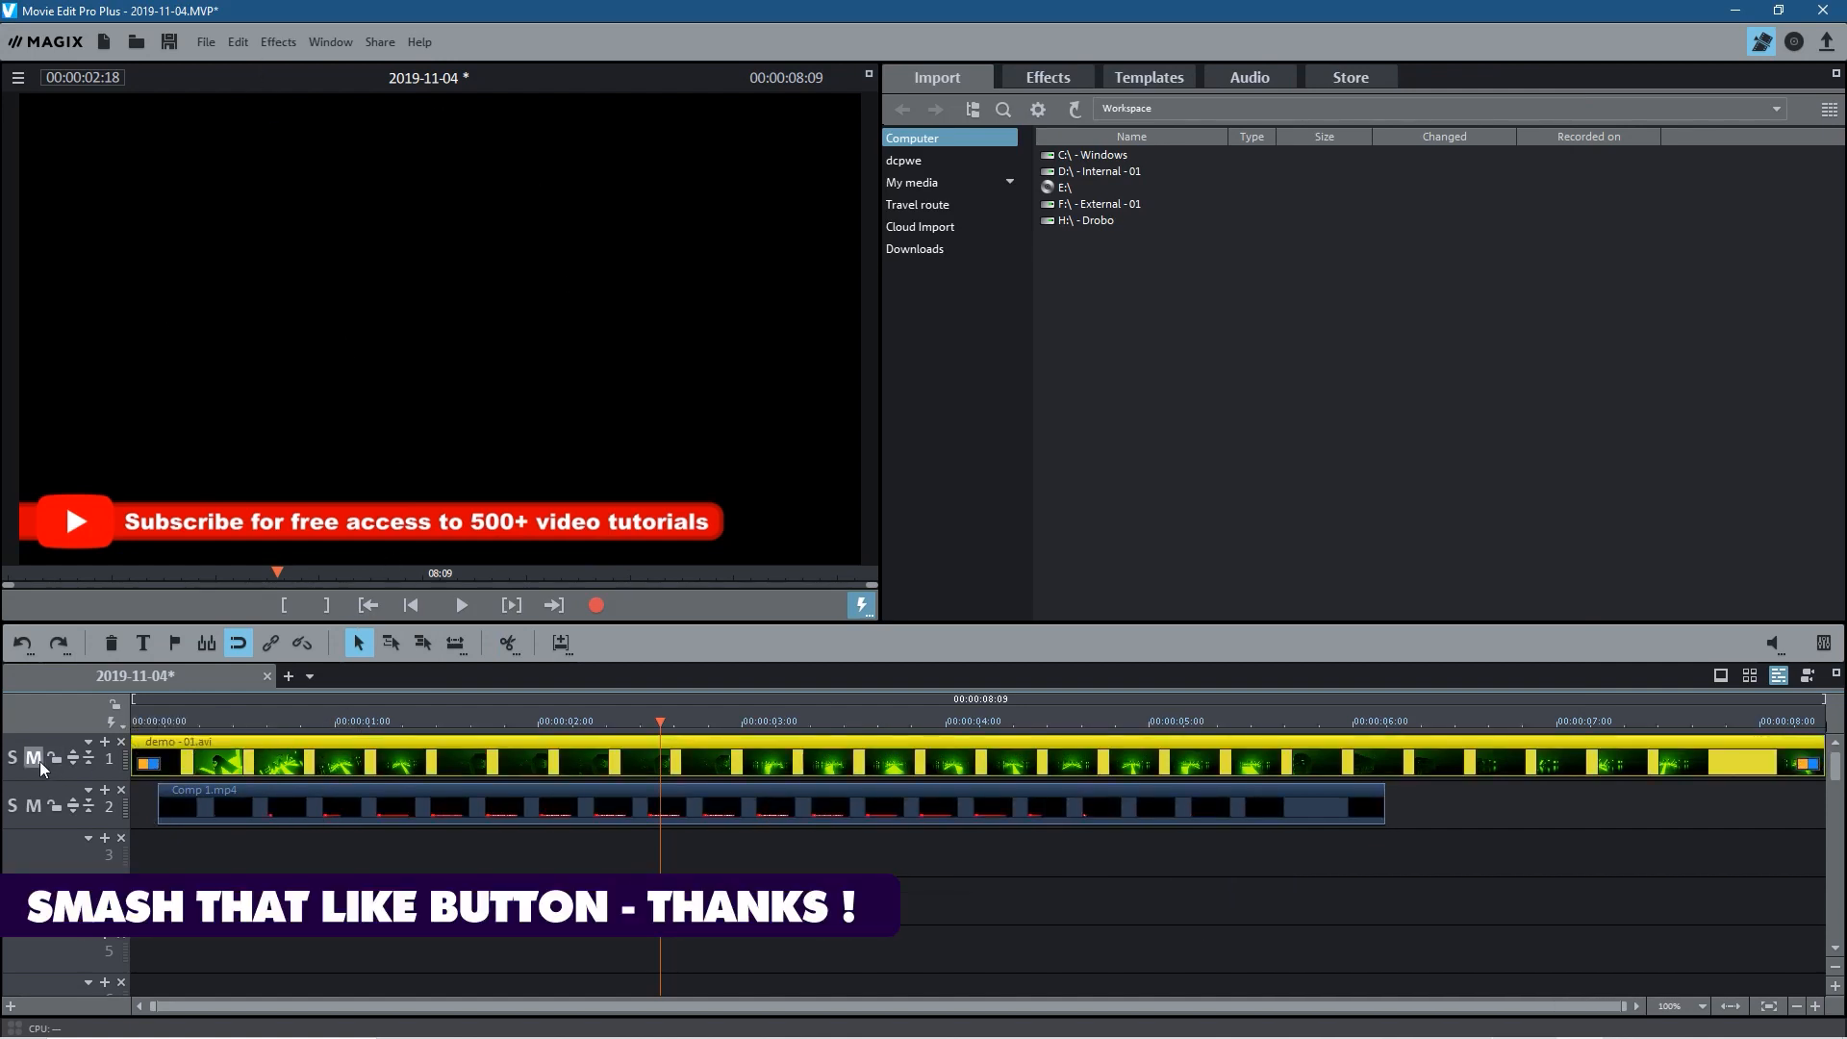
pyautogui.click(337, 820)
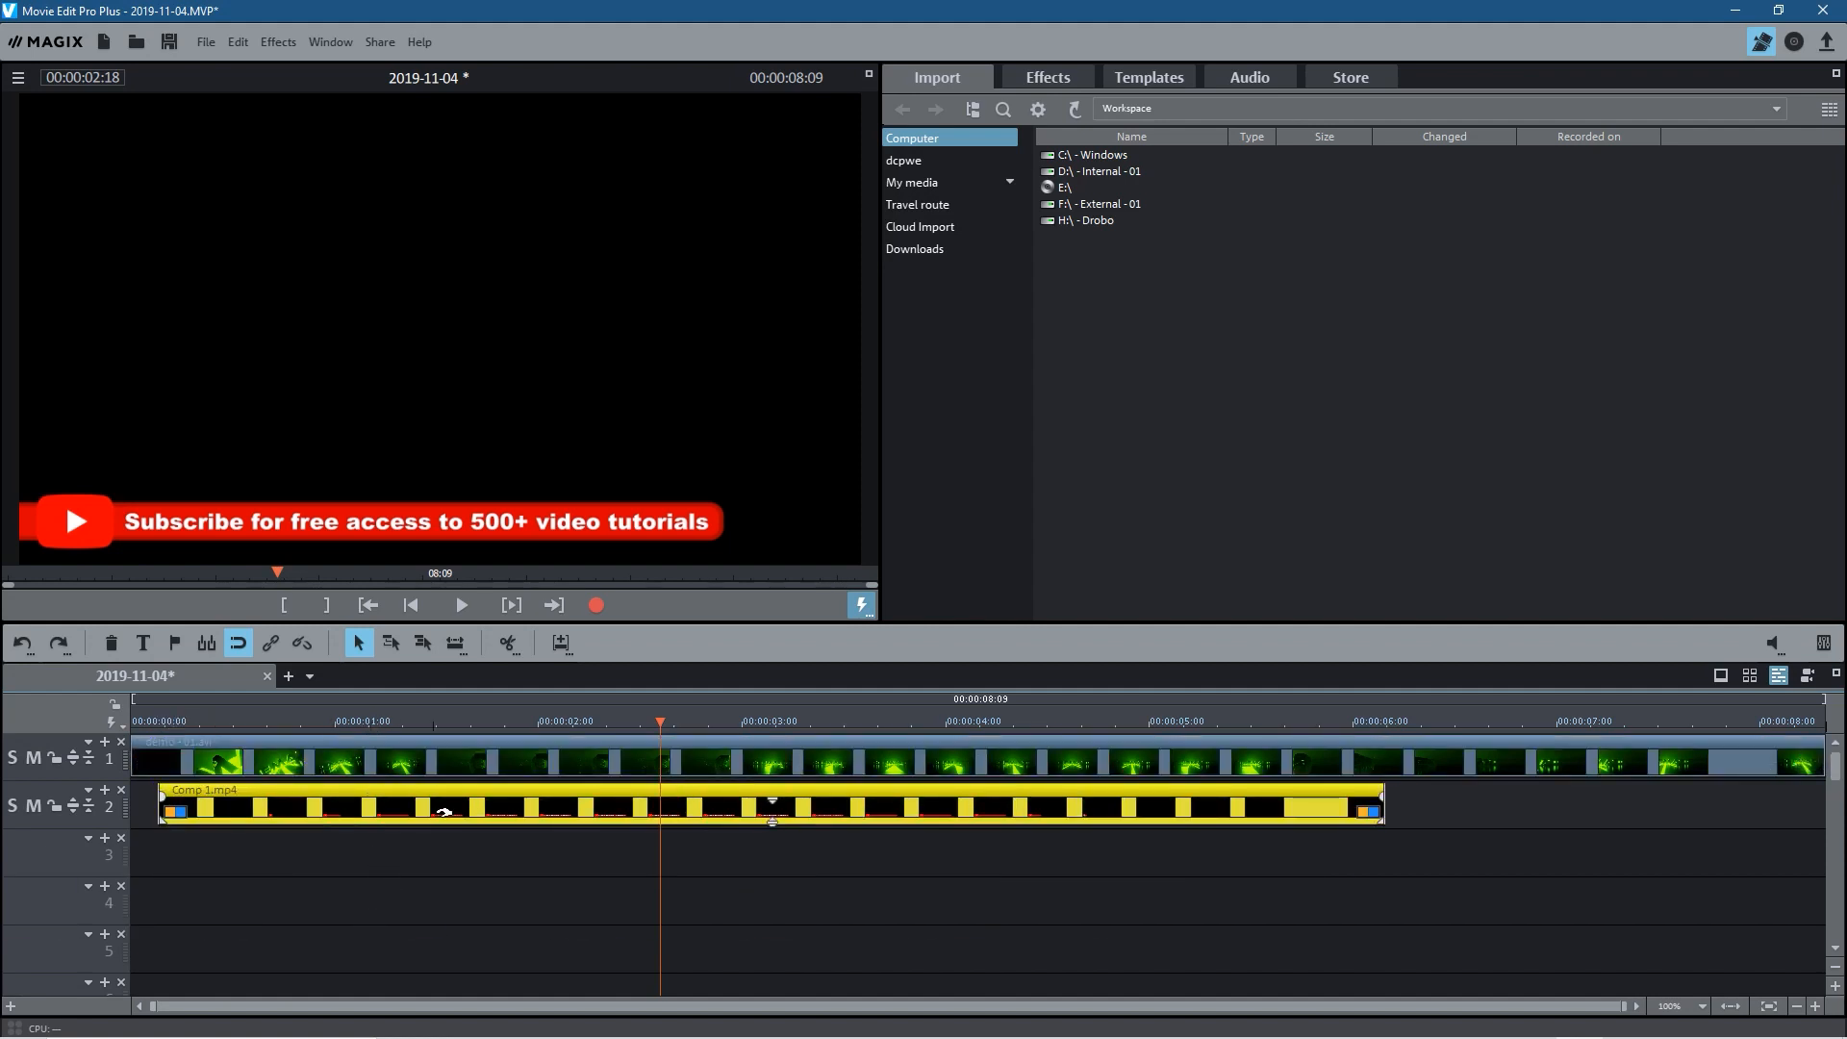
pyautogui.moveTo(428, 820); pyautogui.dragTo(577, 820)
# Step: With the playhead at 00:00:03:23, apply a chroma key to Comp 1.mp4 that hides black
pyautogui.moveTo(269, 722); pyautogui.dragTo(898, 712)
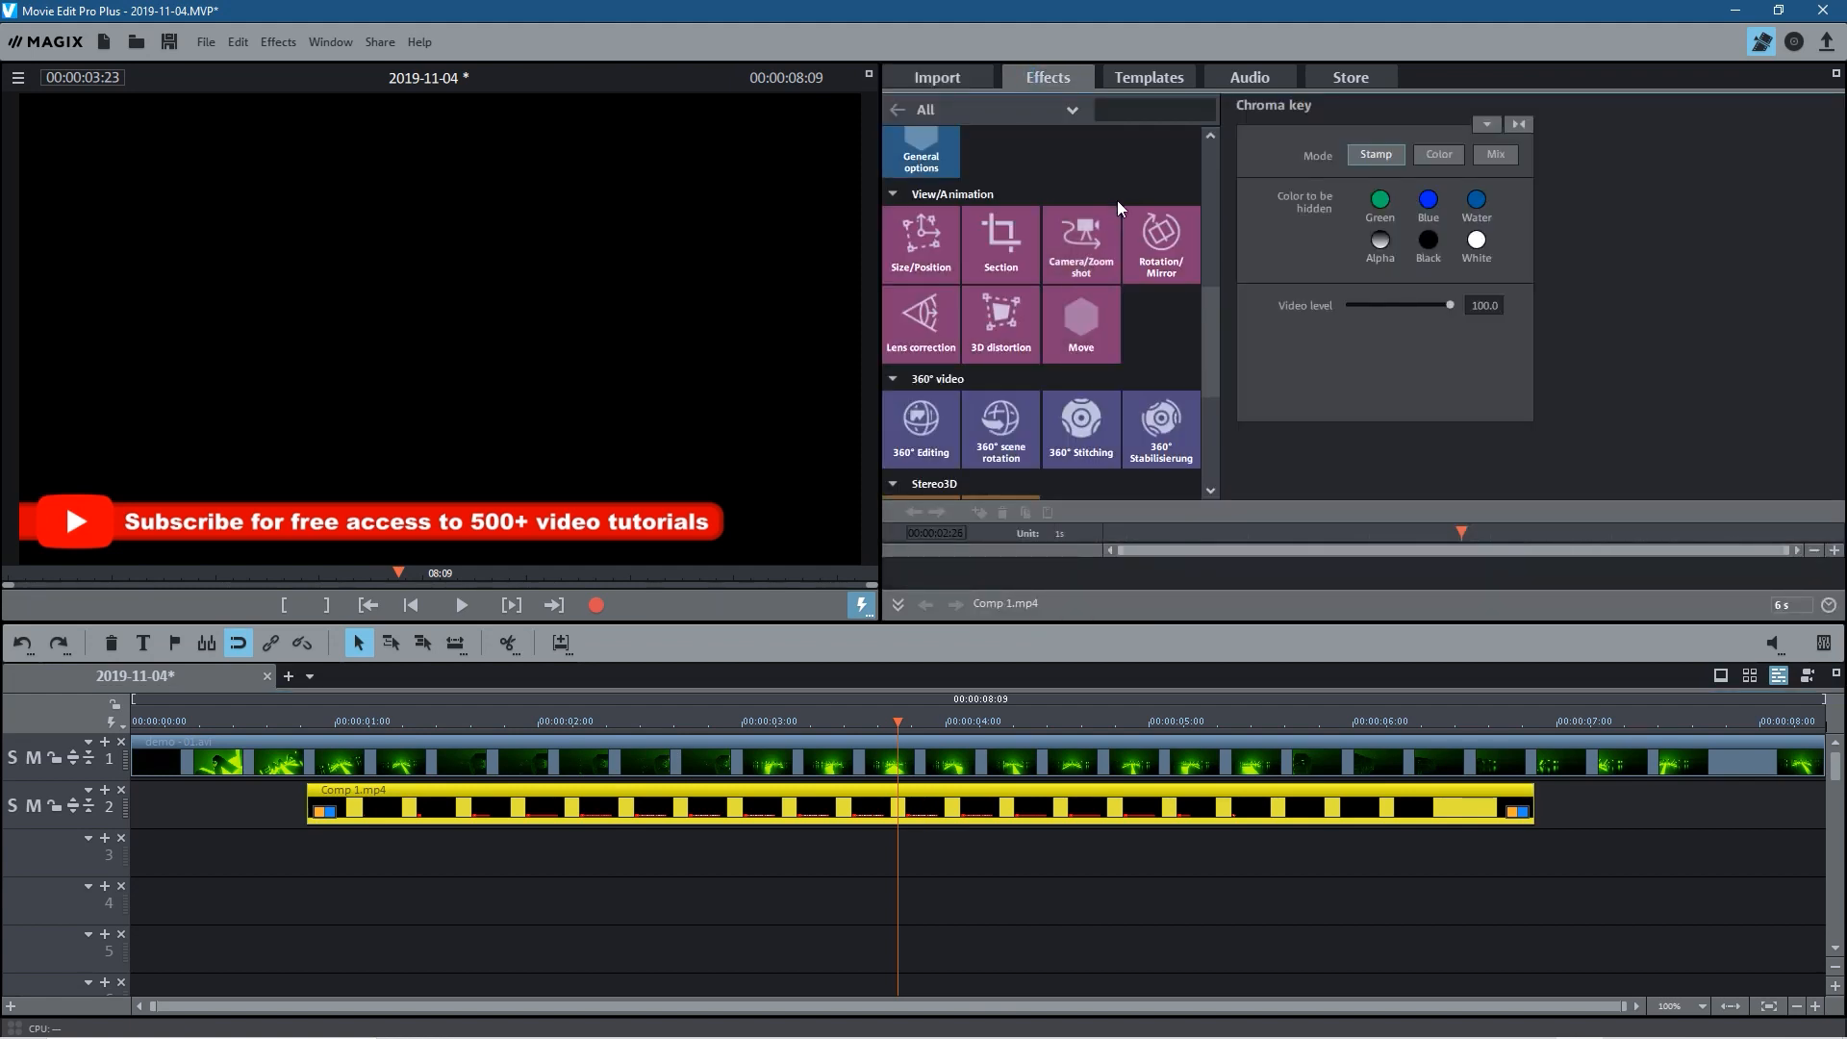
pyautogui.moveTo(1226, 234); pyautogui.dragTo(1212, 173)
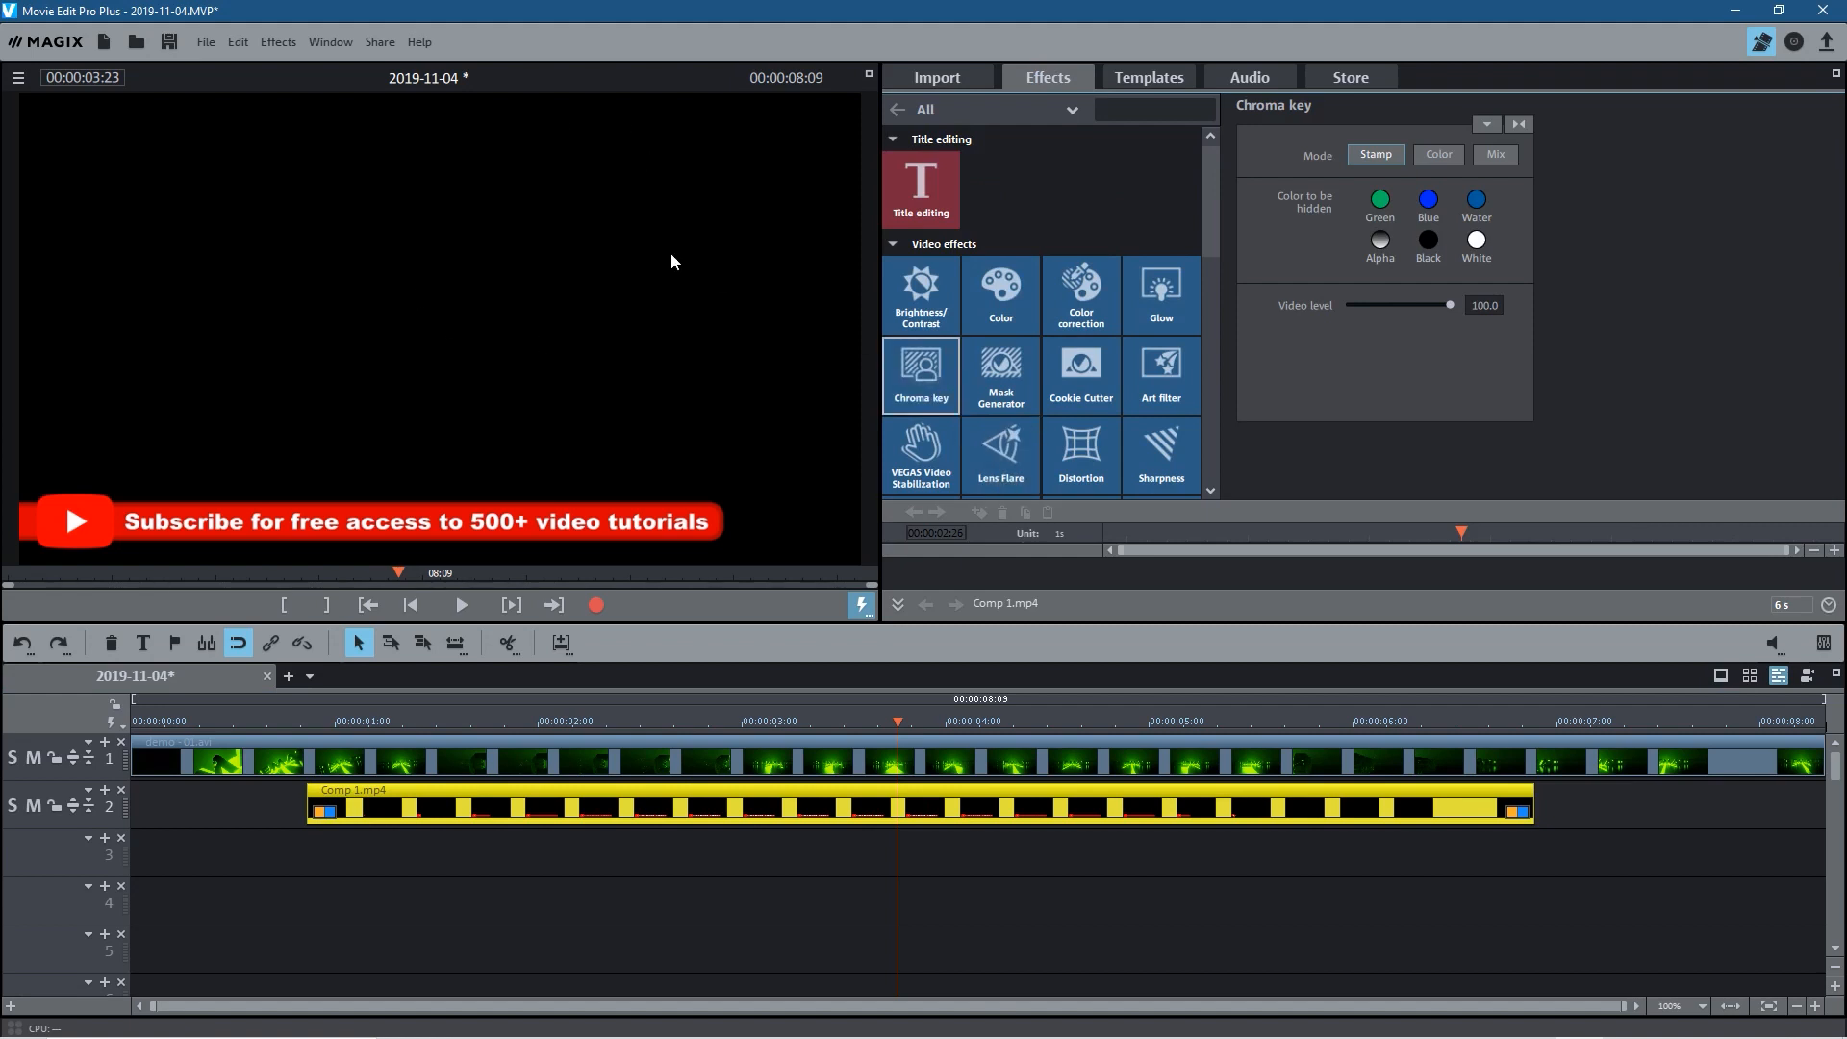
pyautogui.click(1429, 239)
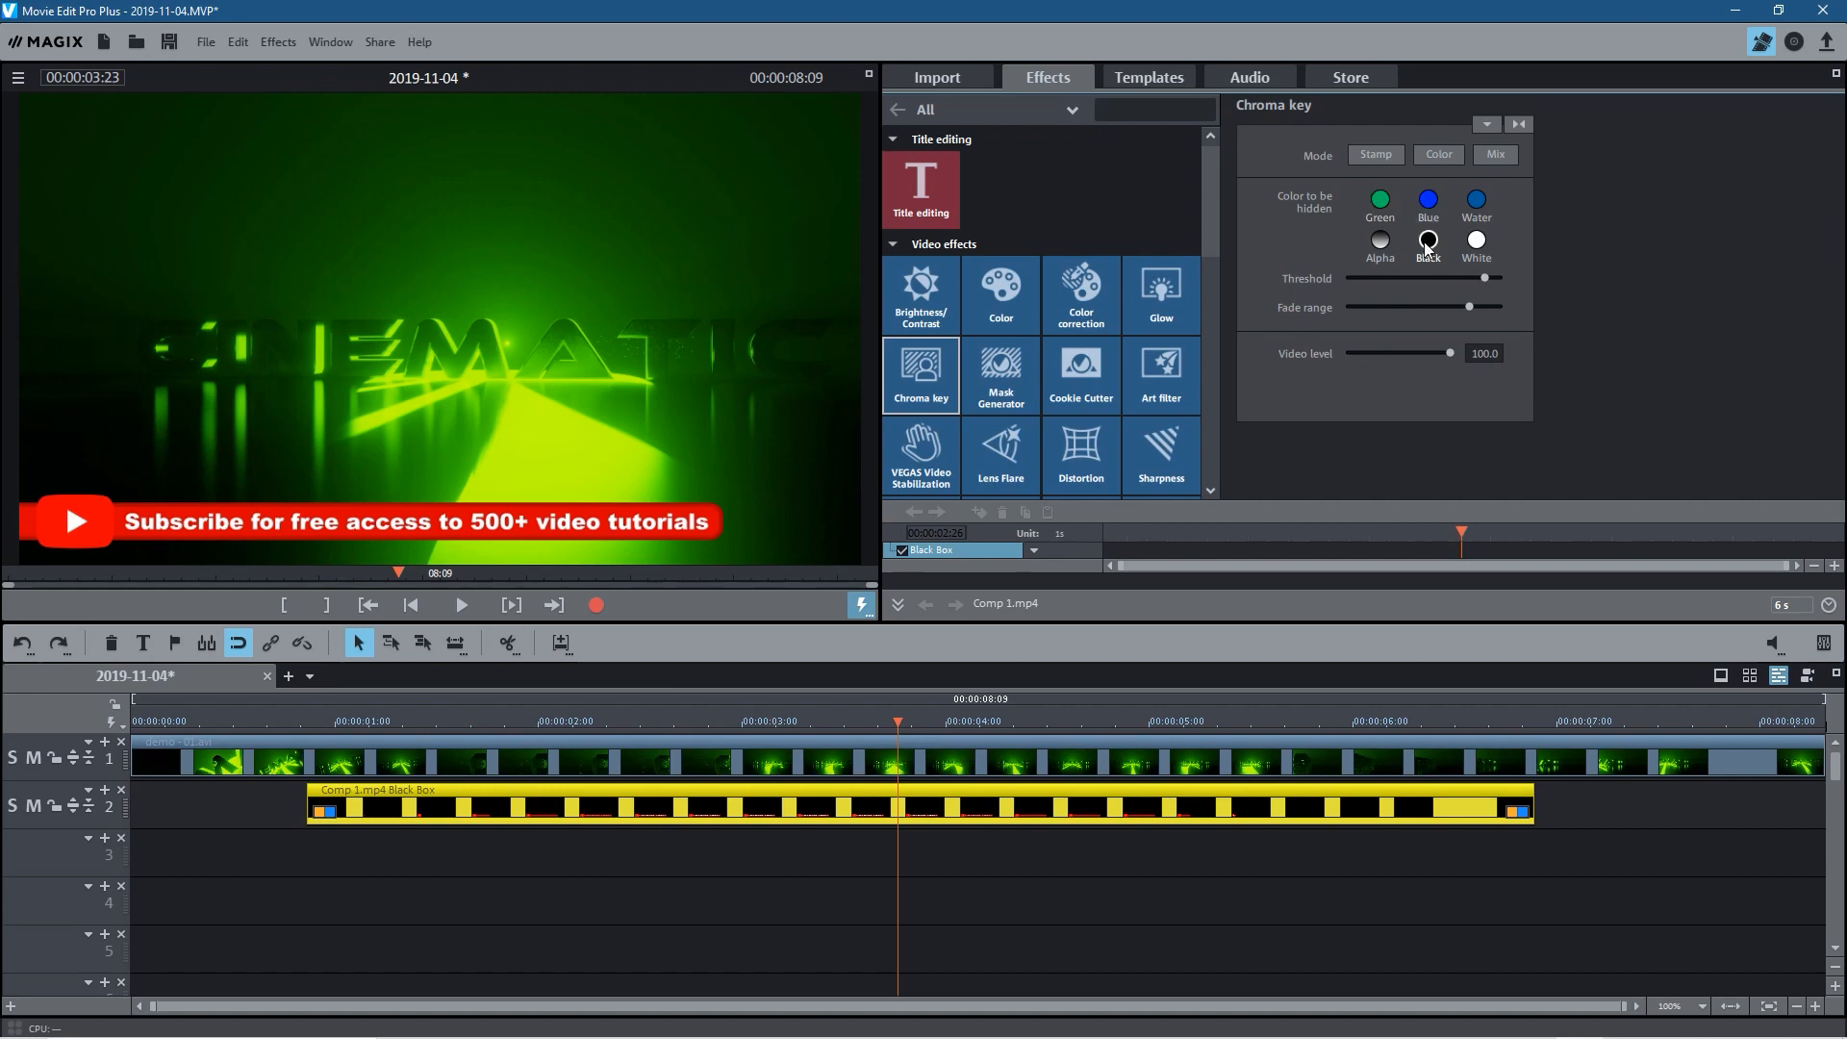
# Step: Try hiding white instead in the clip's chroma key, check another frame, and set the hidden color back to black
pyautogui.click(1476, 240)
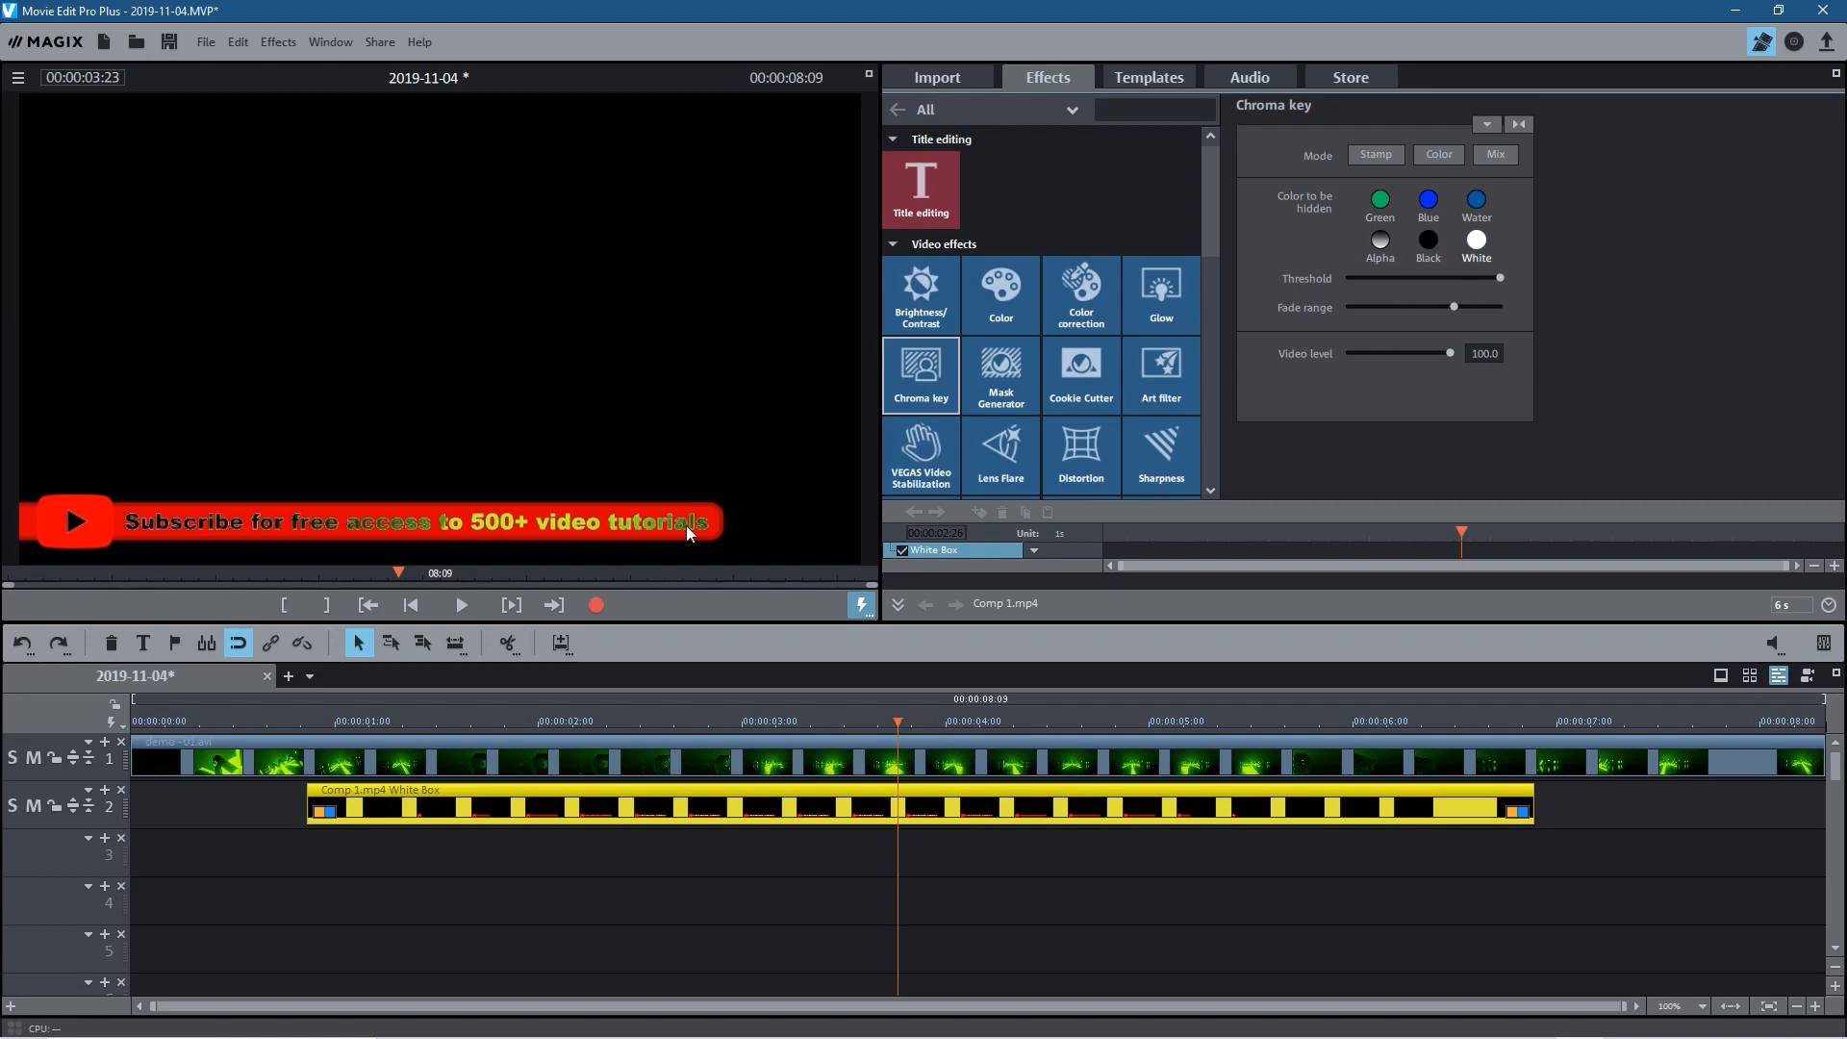
pyautogui.moveTo(897, 727); pyautogui.dragTo(789, 721)
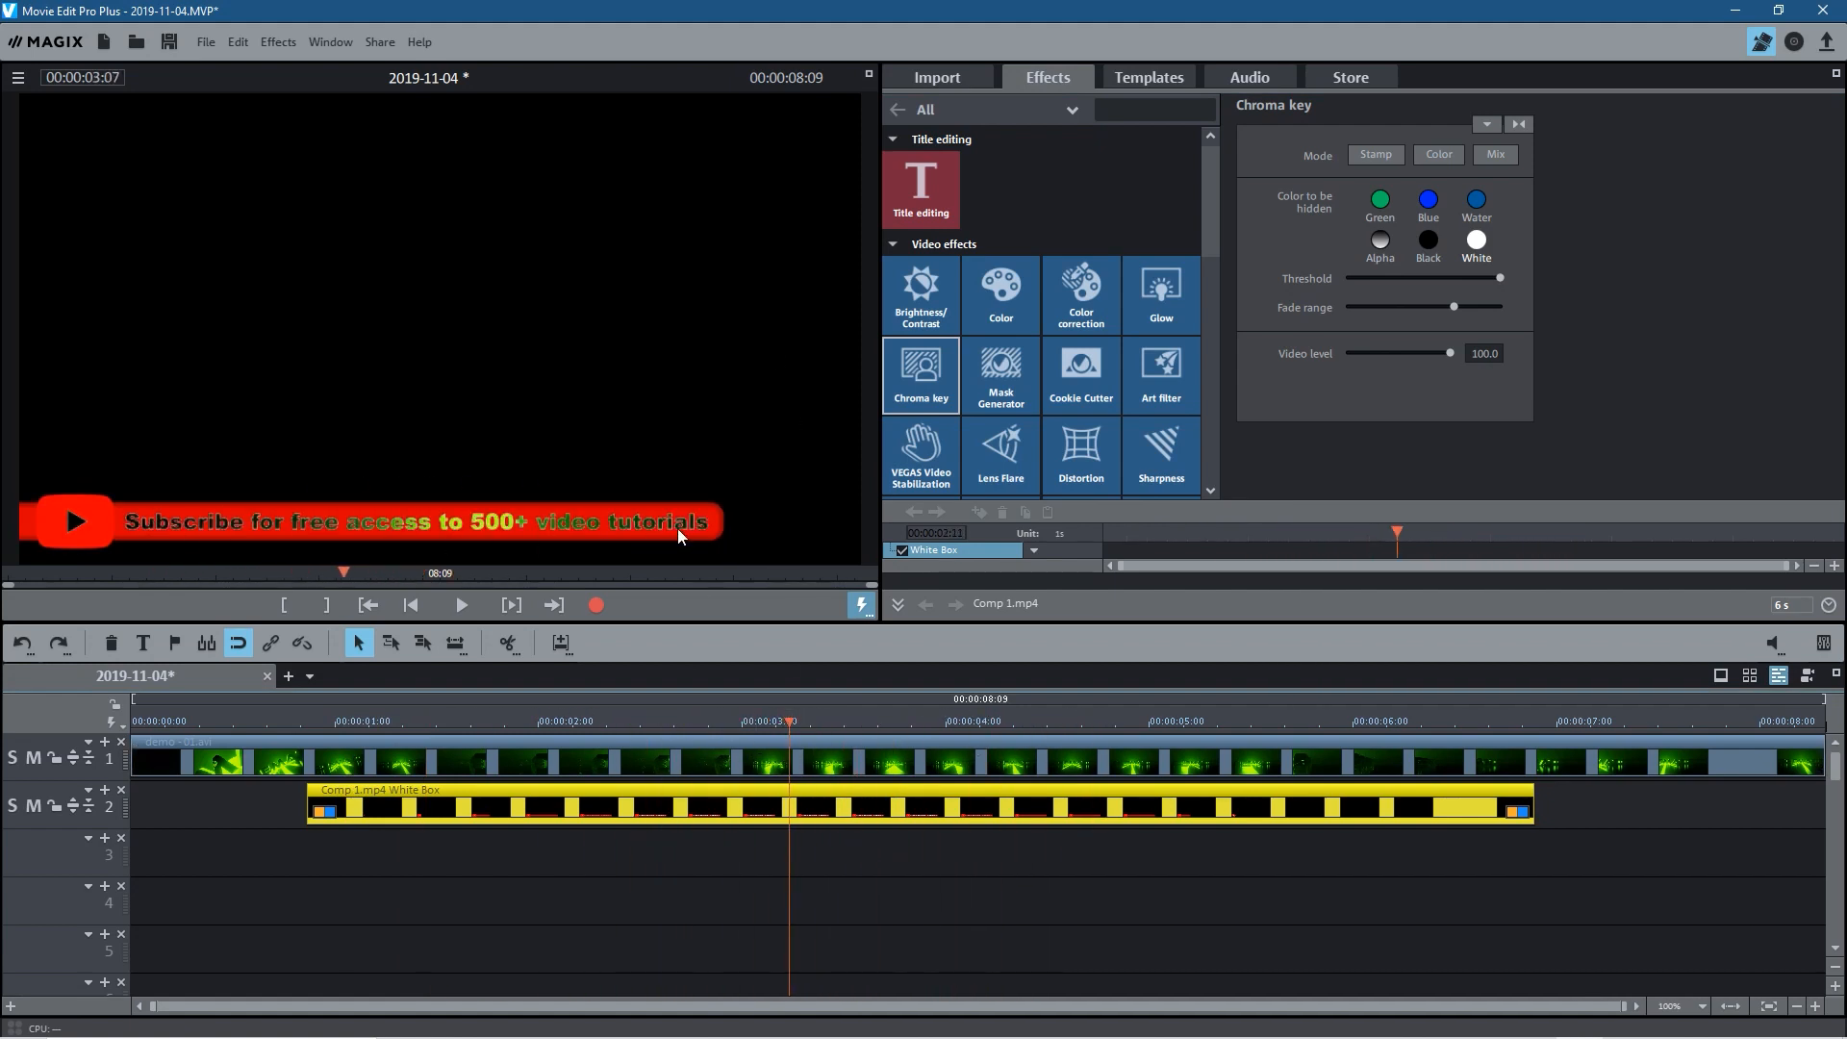
pyautogui.click(1428, 240)
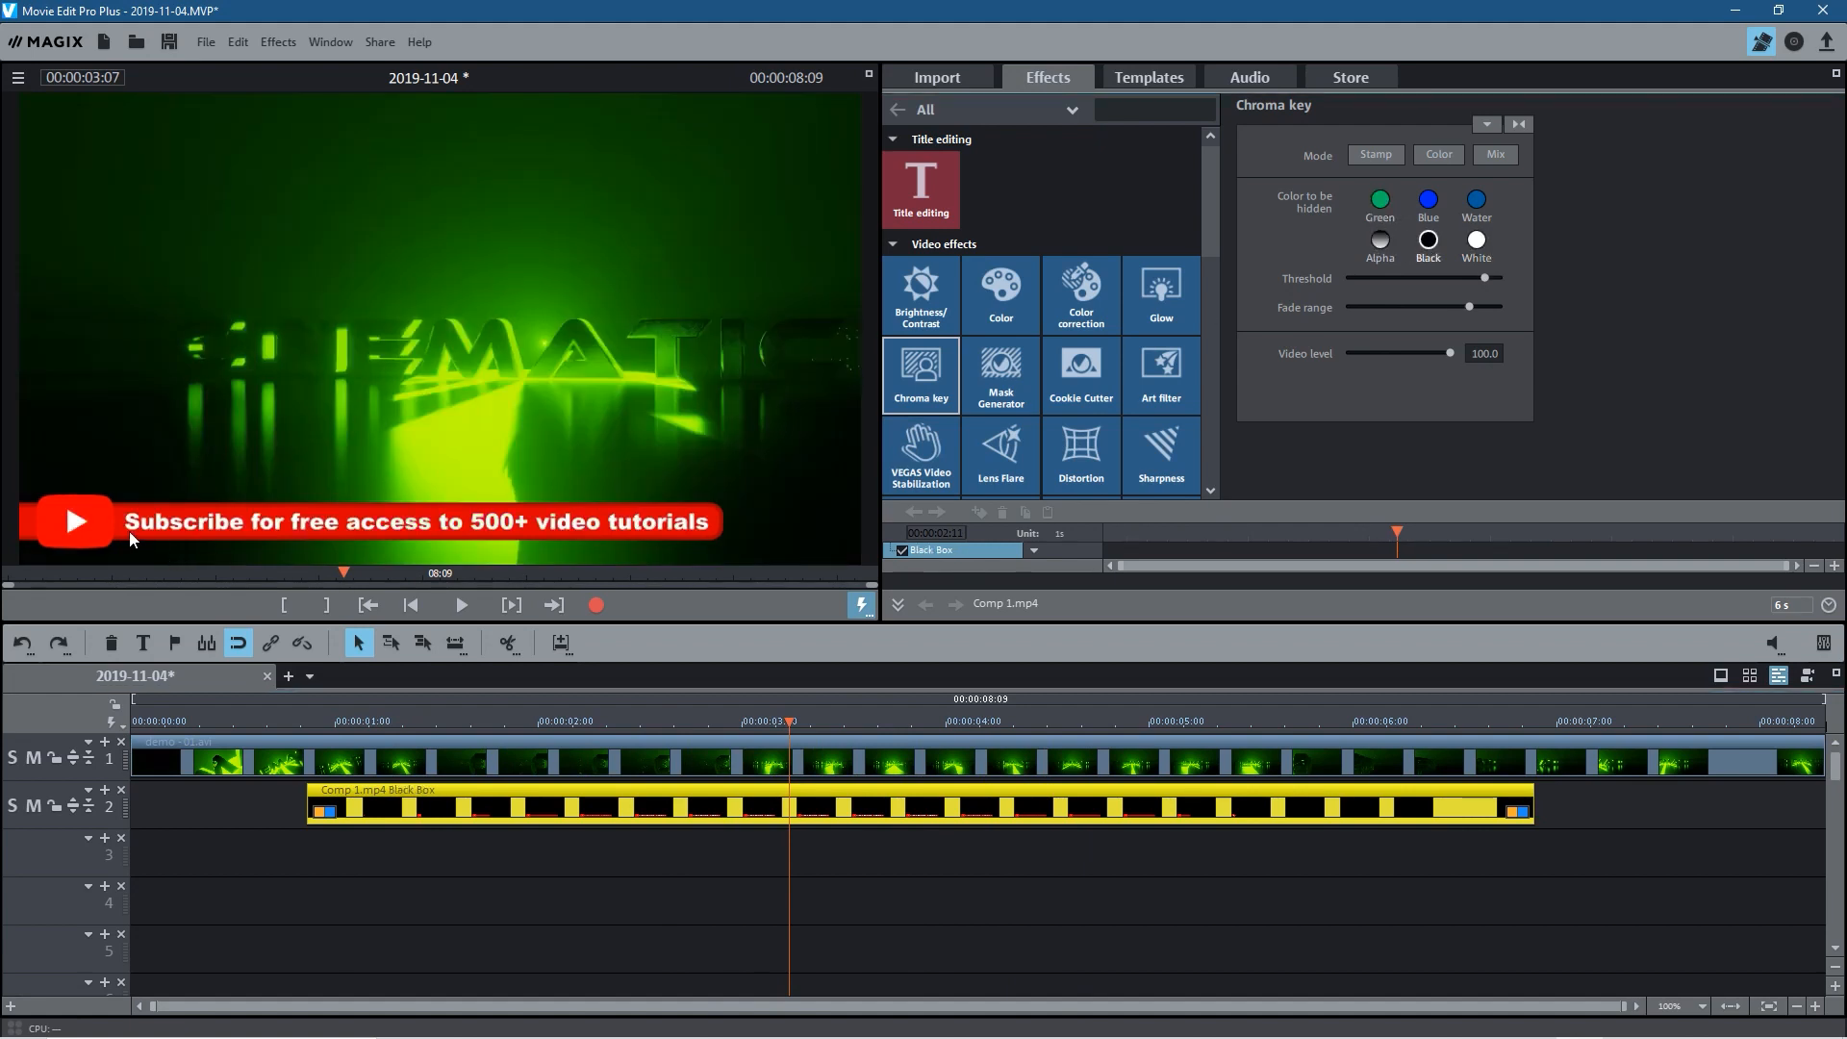
# Step: Play the keyed lower third over the demo video from the start, stop playback, and scrub through the animation
pyautogui.moveTo(806, 724); pyautogui.dragTo(149, 729)
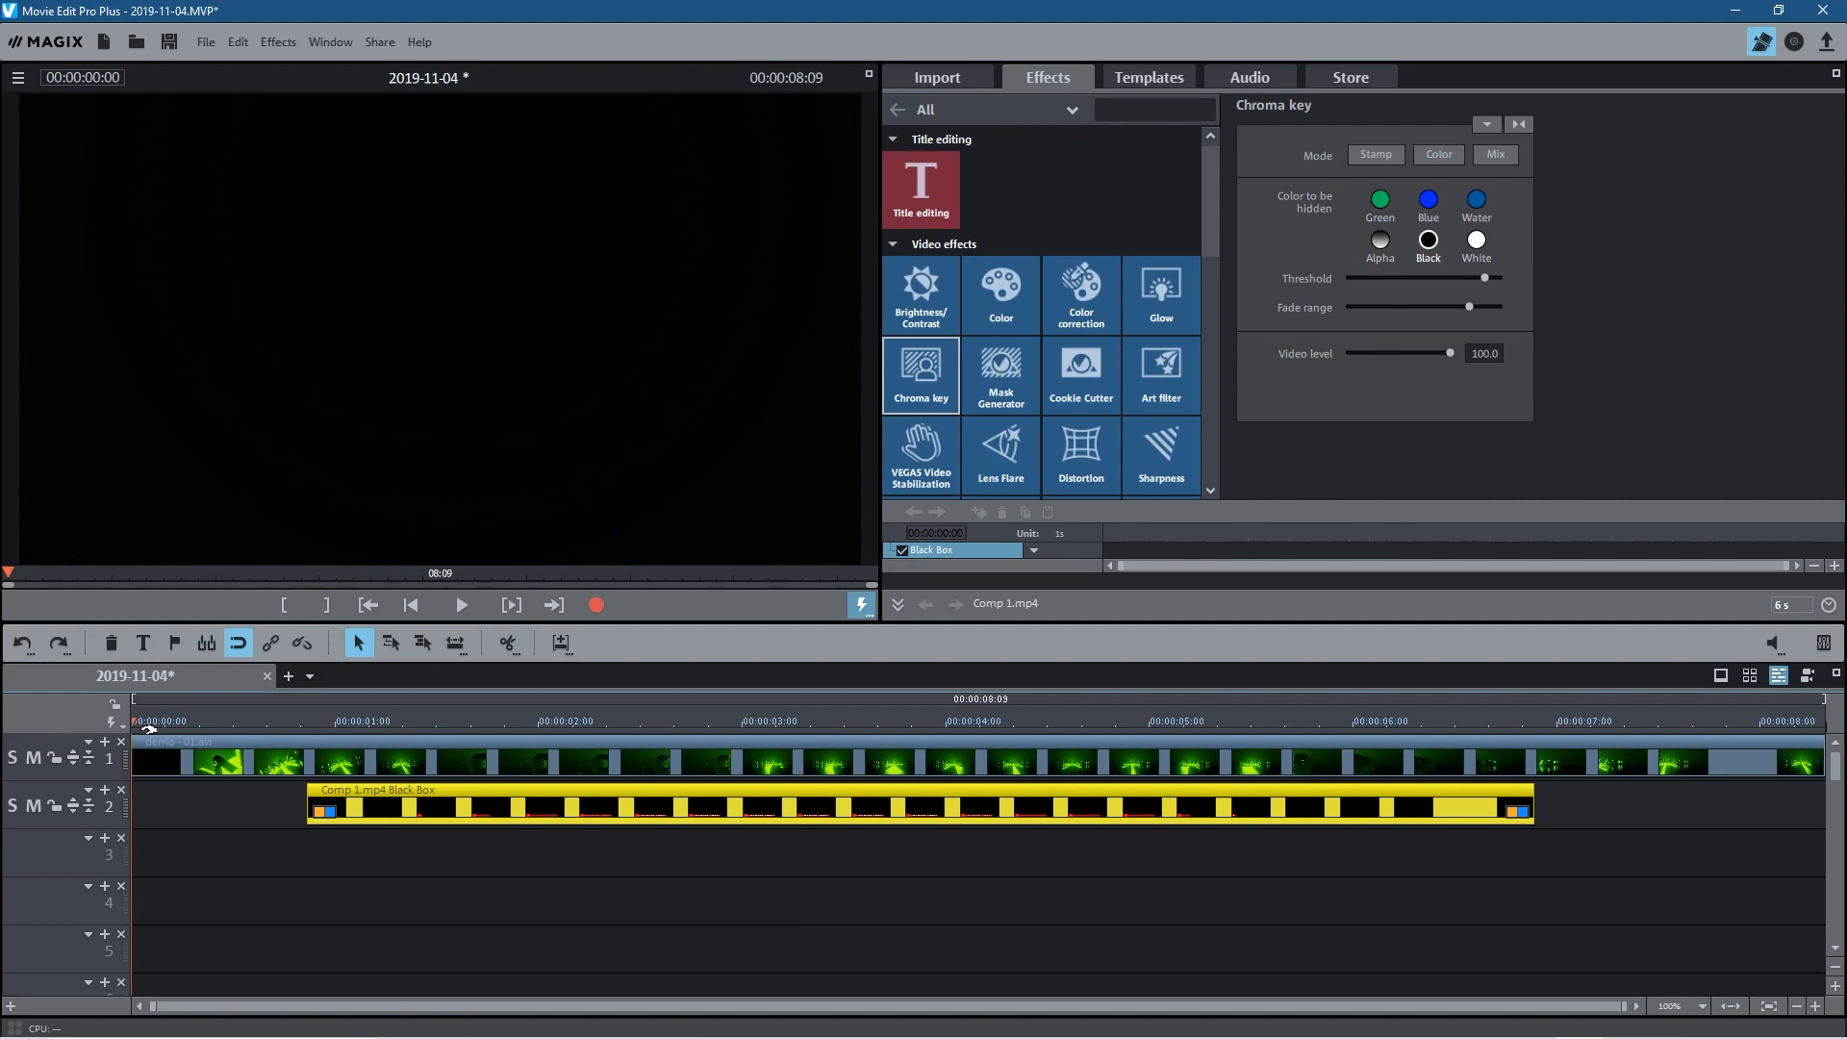
pyautogui.press('space')
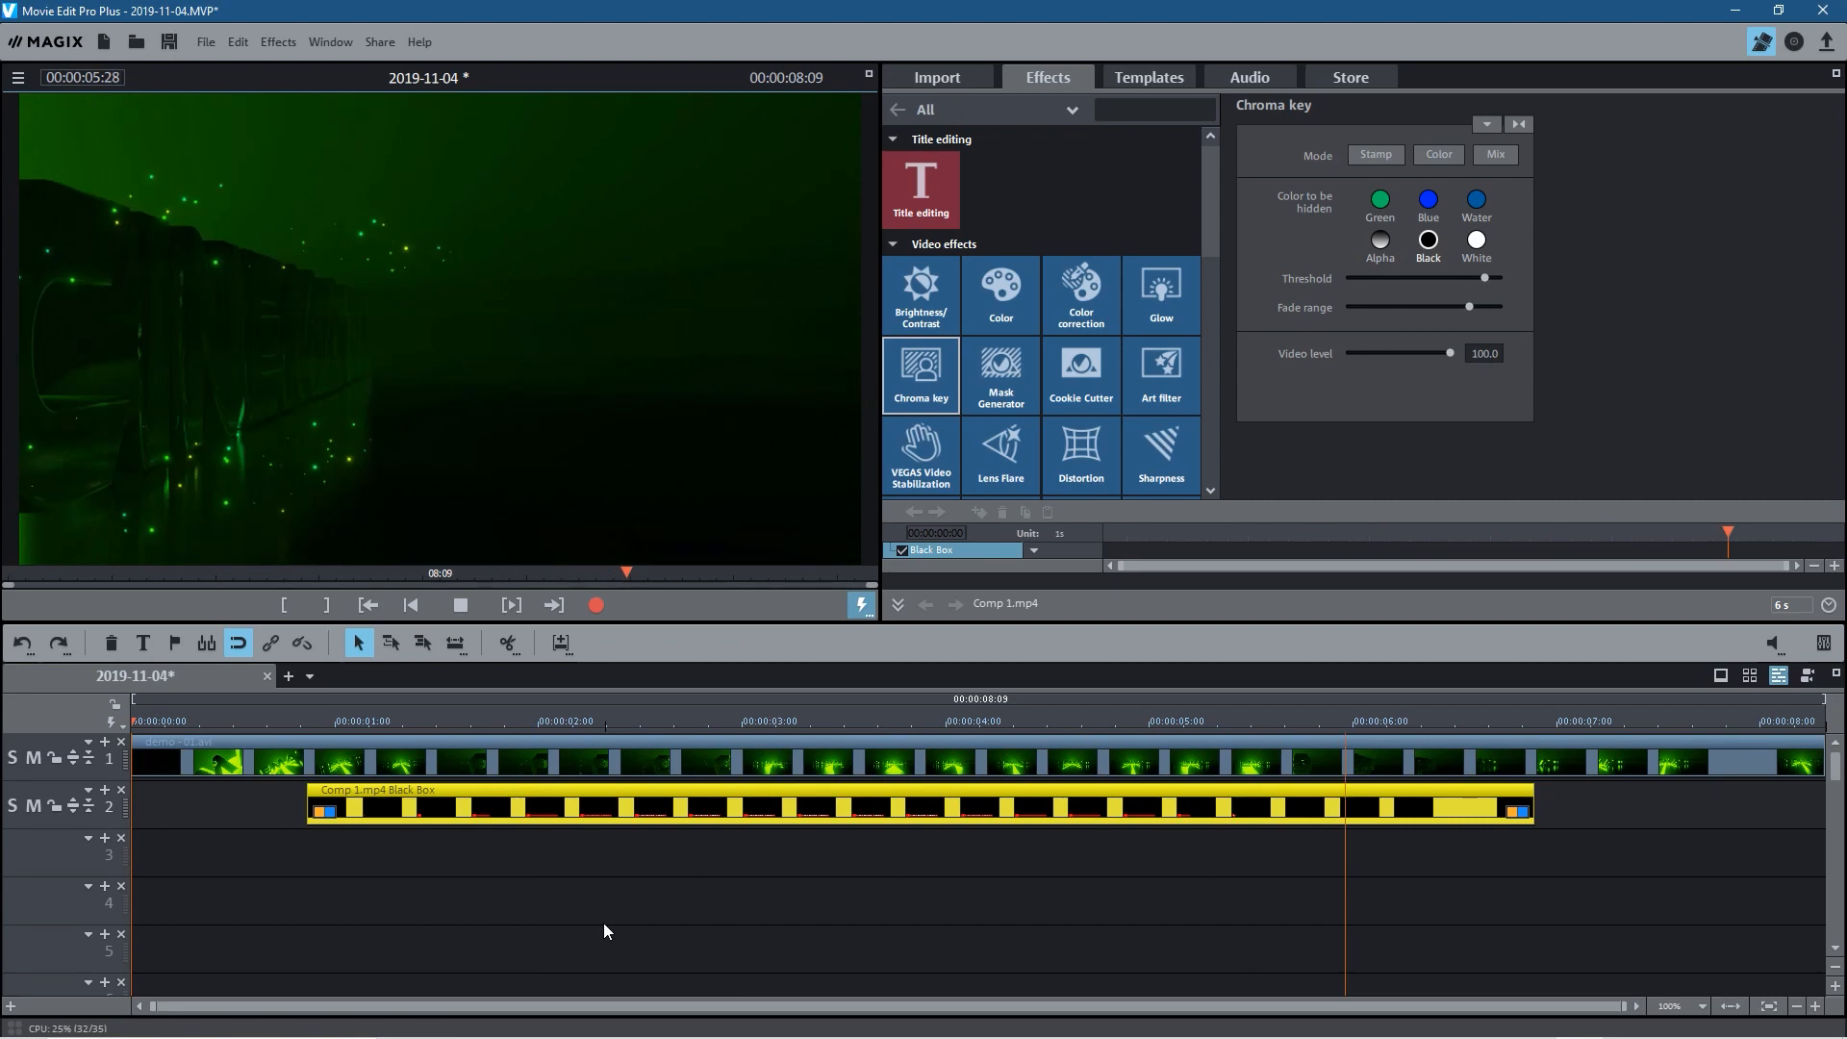
pyautogui.click(460, 604)
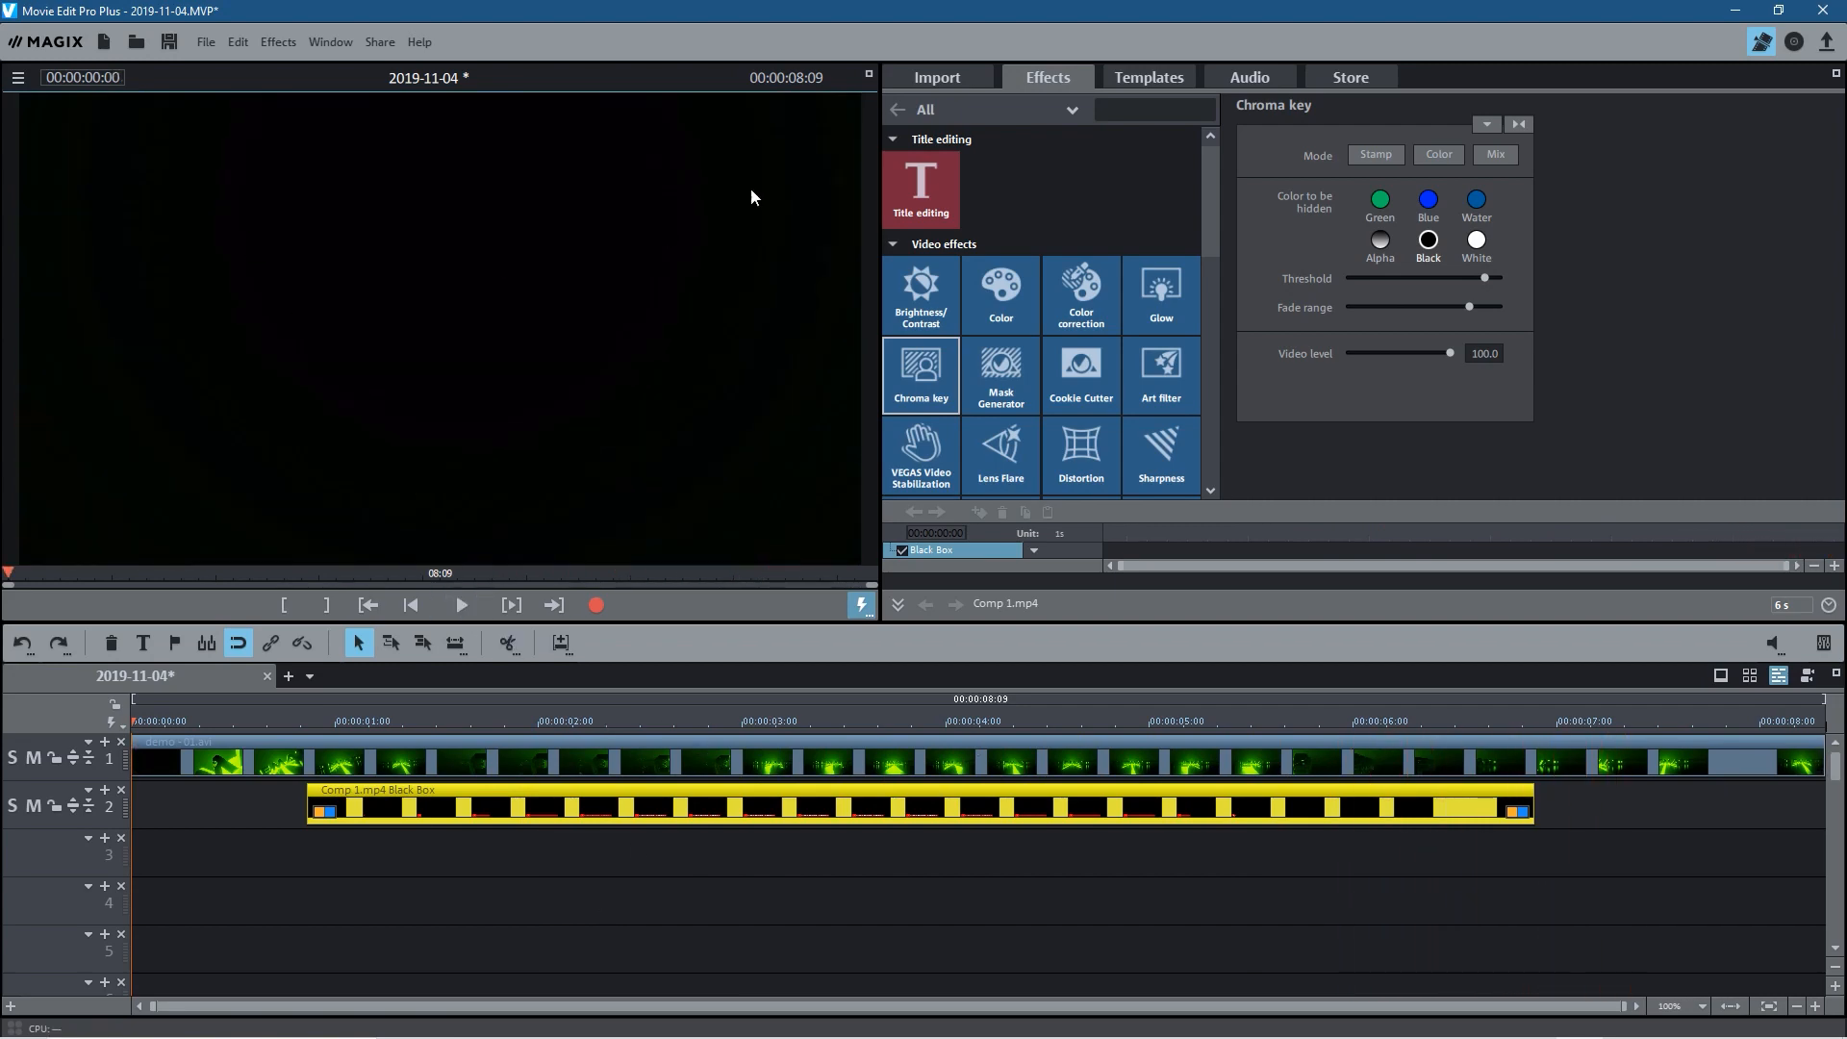
pyautogui.moveTo(1064, 721); pyautogui.dragTo(528, 729)
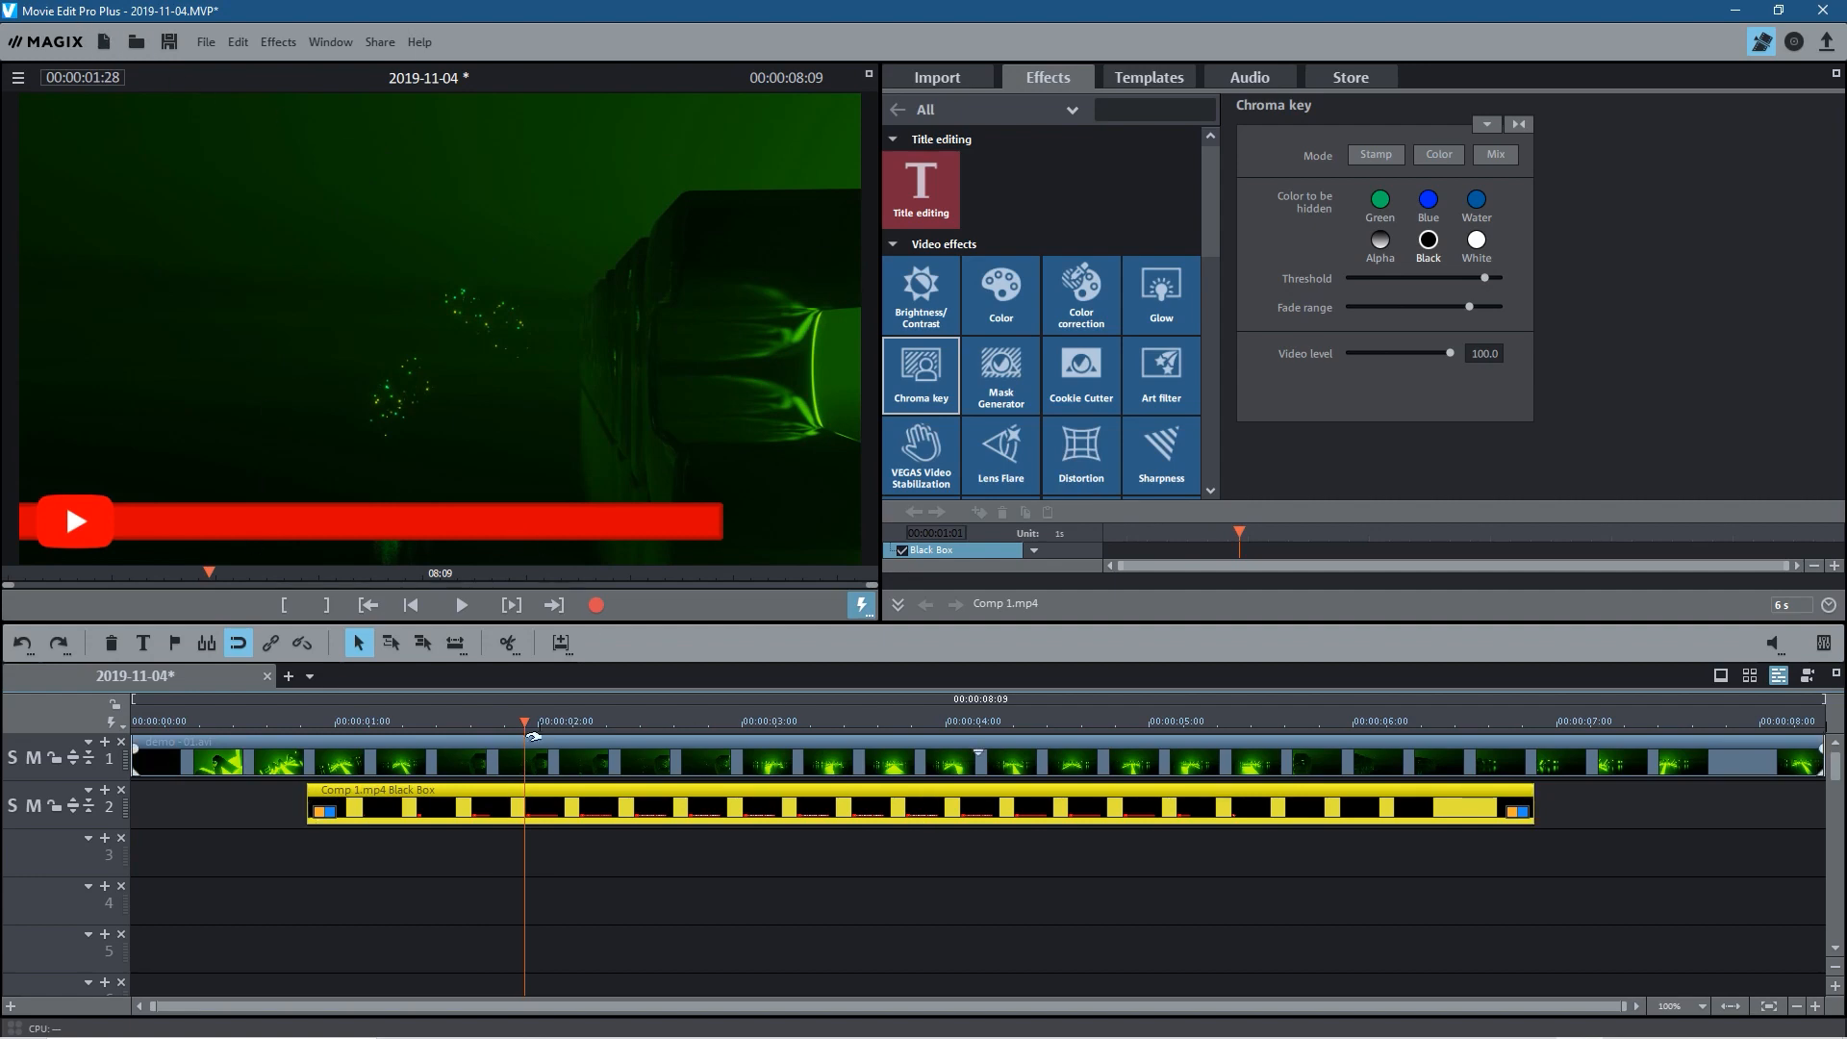
pyautogui.moveTo(520, 724); pyautogui.dragTo(775, 765)
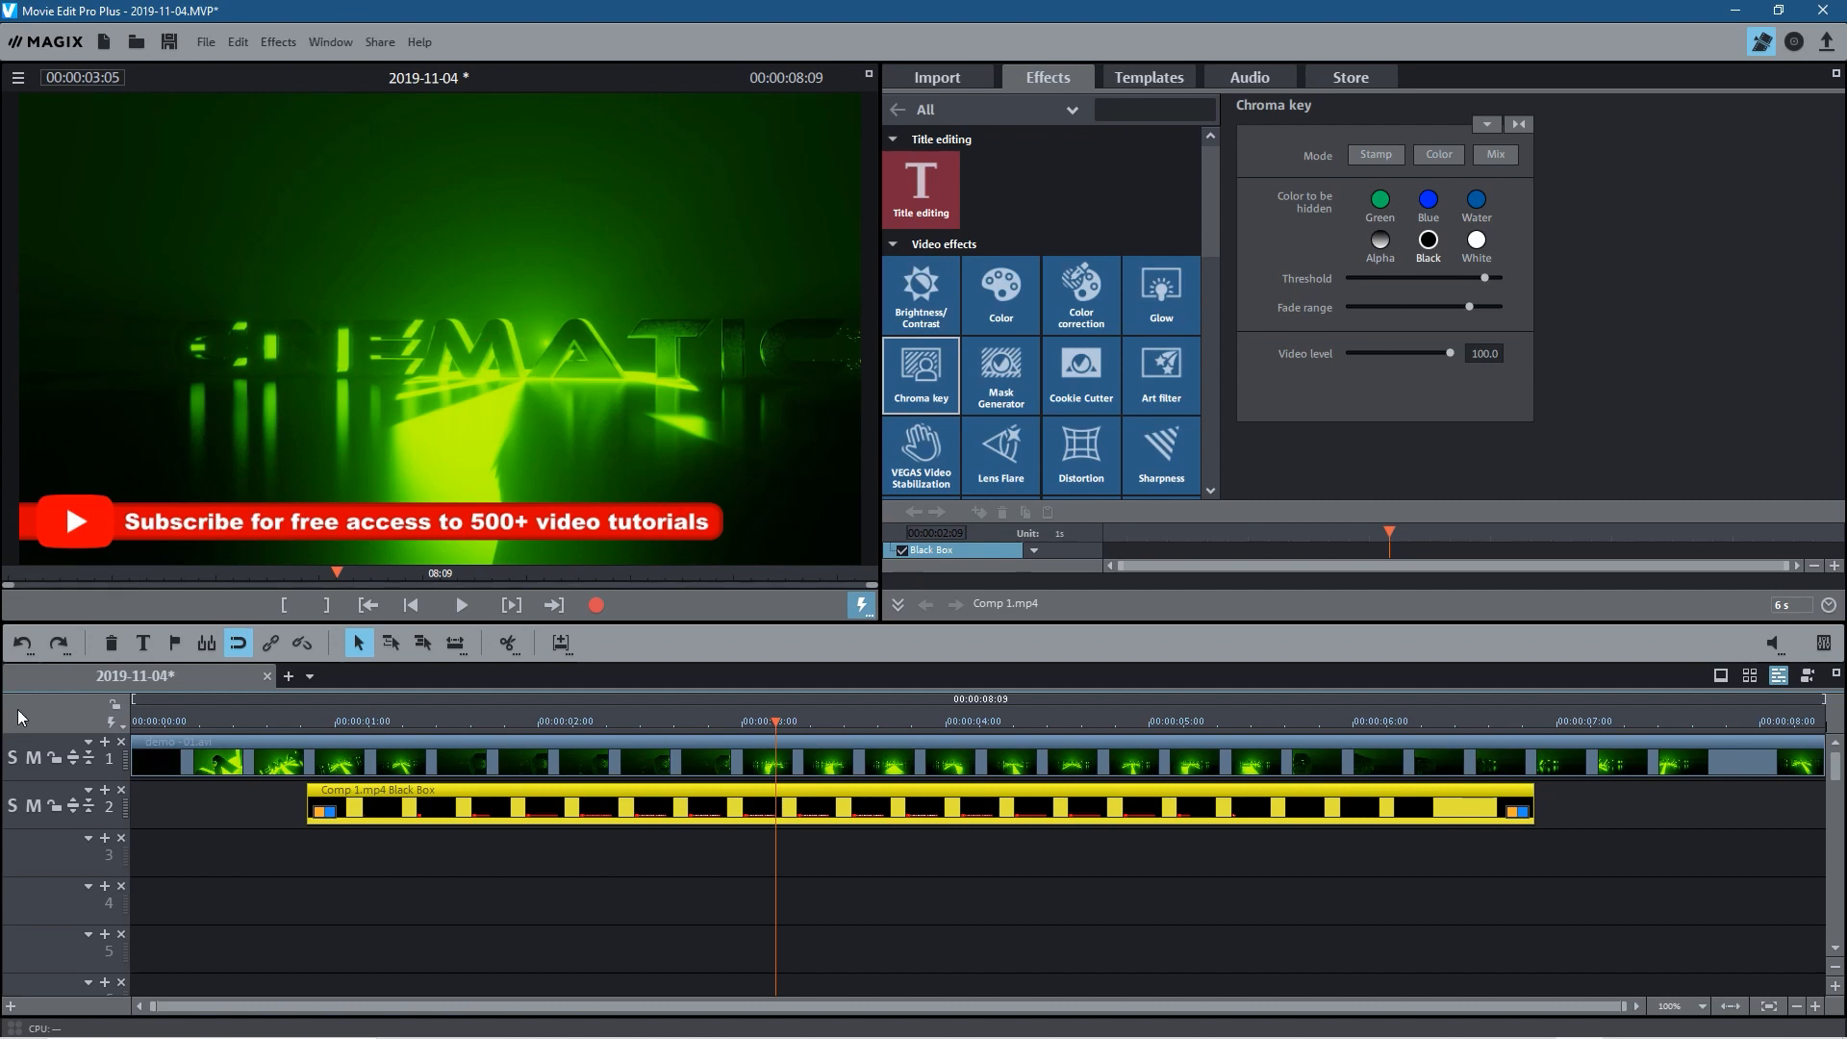
# Step: Close Movie Edit Pro Plus and the file window, and select the project folder on the desktop
pyautogui.click(1822, 11)
pyautogui.click(922, 570)
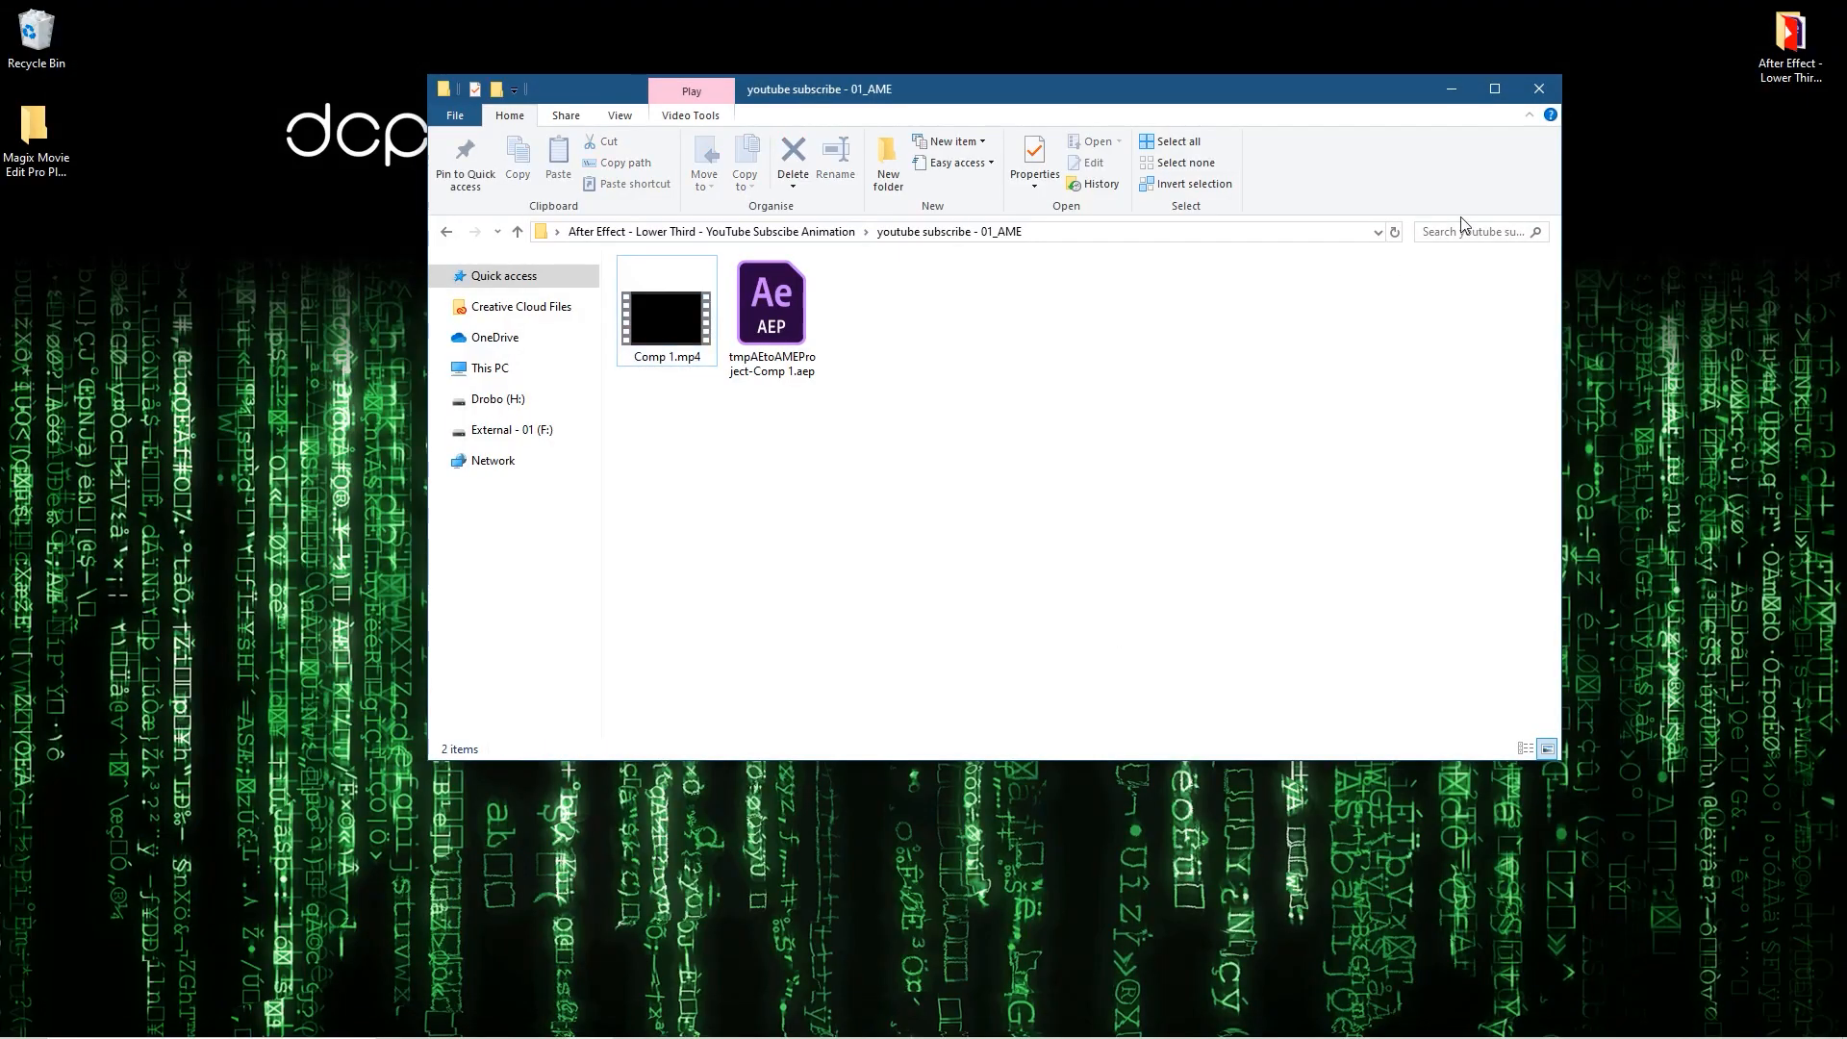
pyautogui.click(1542, 85)
pyautogui.doubleClick(1796, 104)
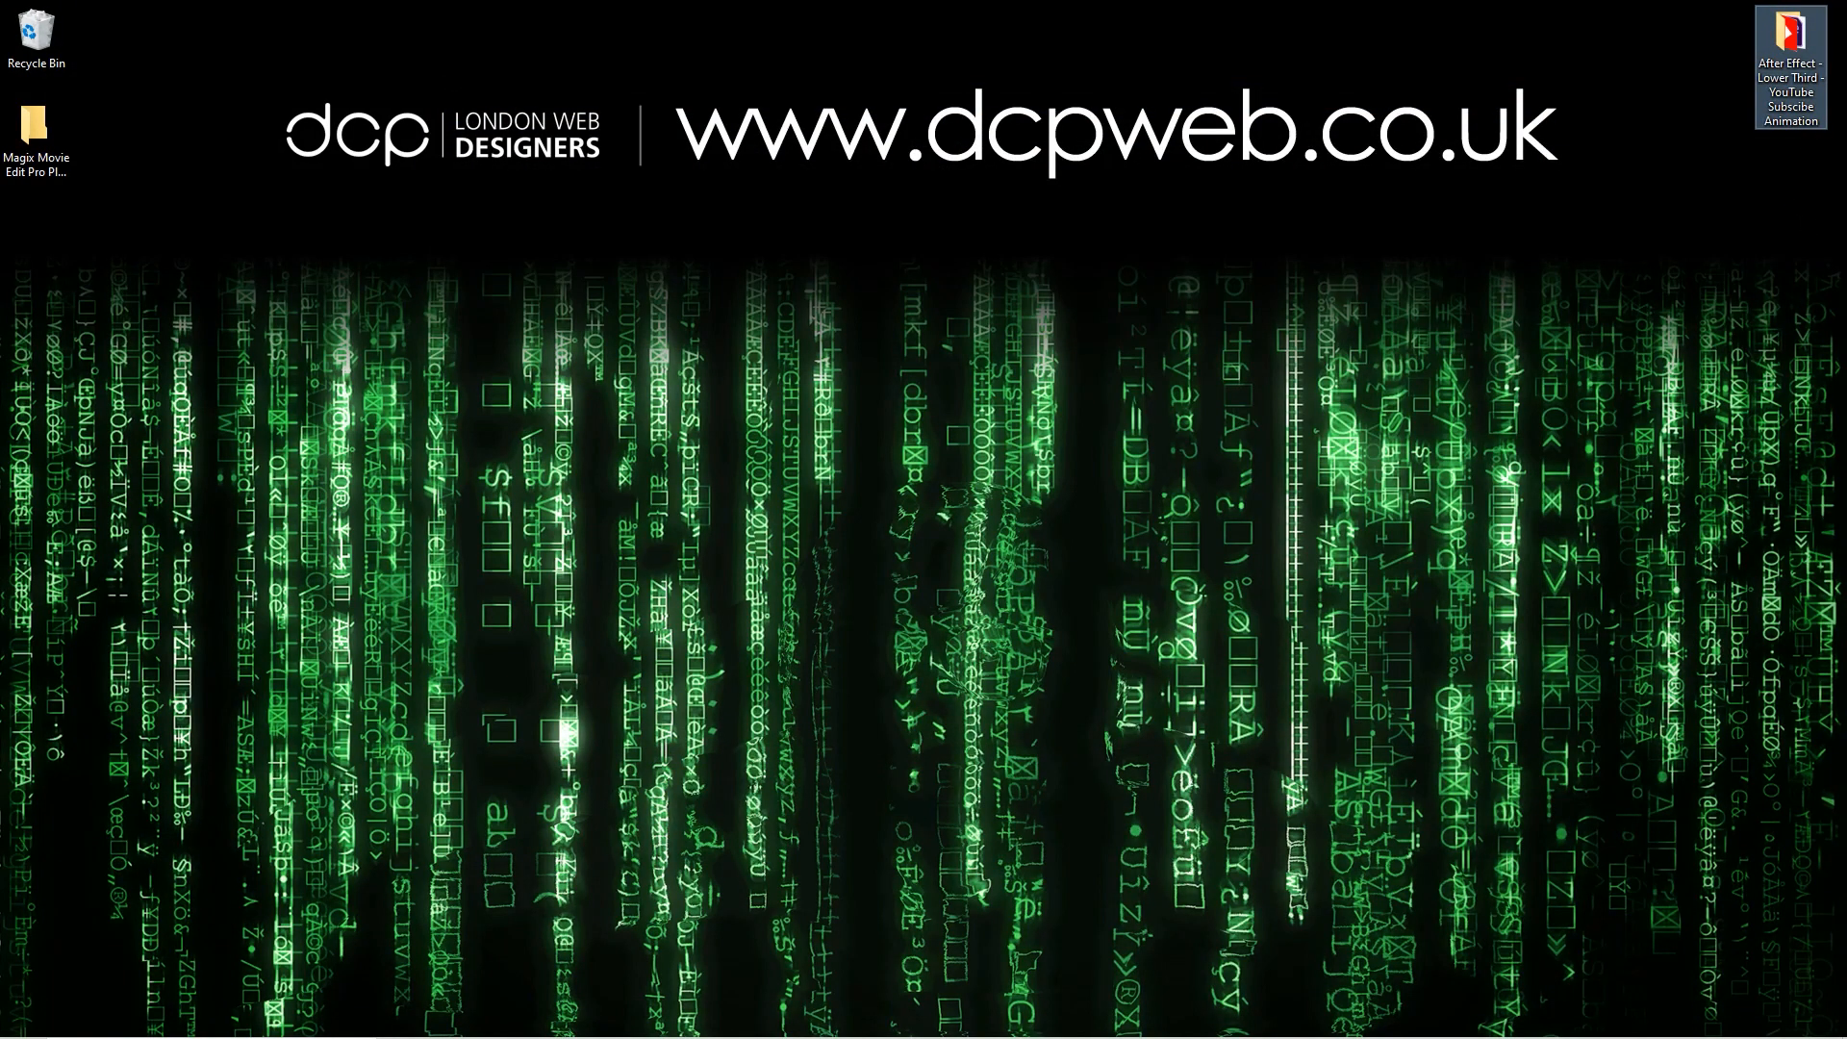